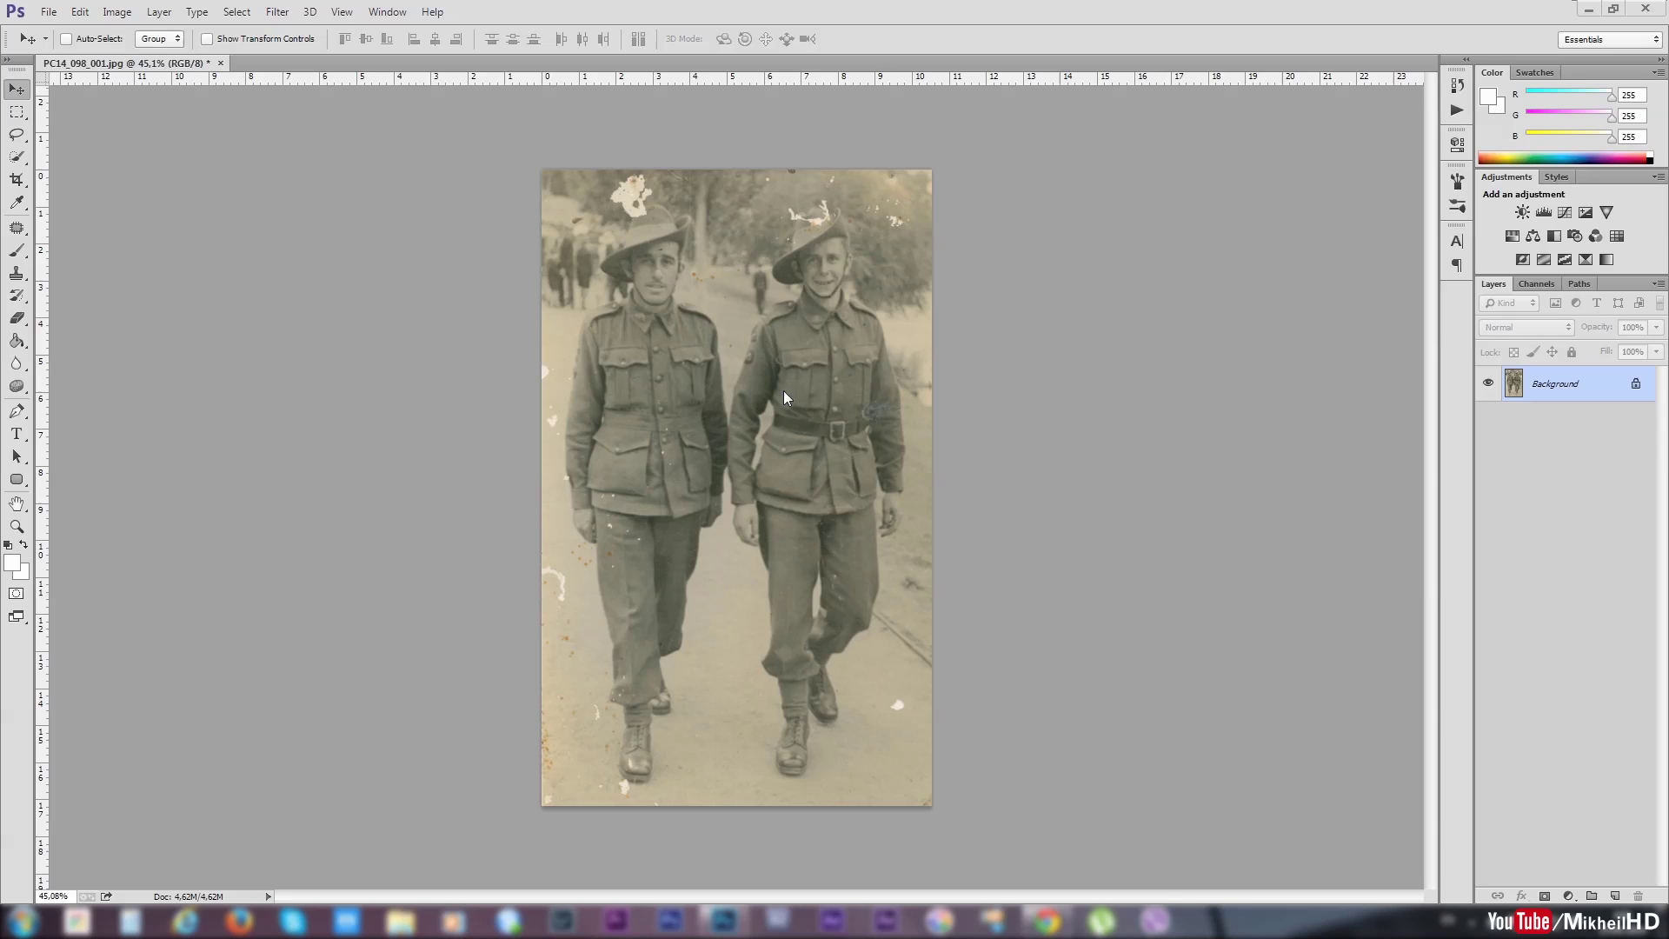
- Zoom in to about 117% and pan to the blotched top of the photo around the hats
scroll(784, 399, "up", 2)
scroll(784, 398, "up", 2)
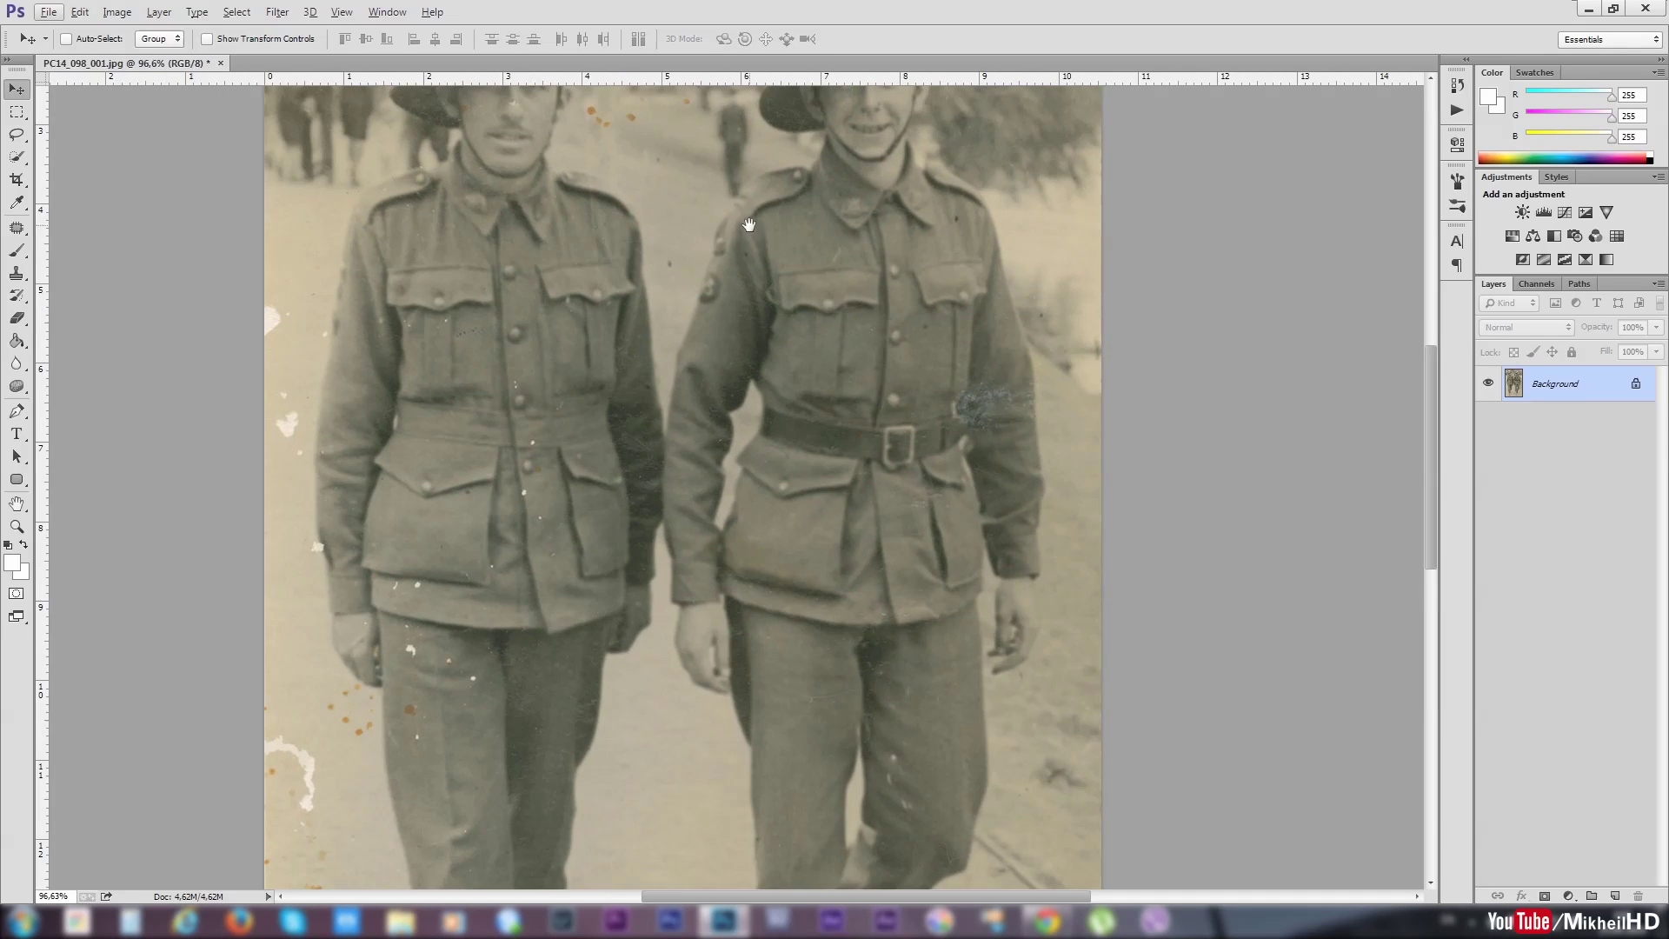
left_click_drag(749, 225, 740, 513)
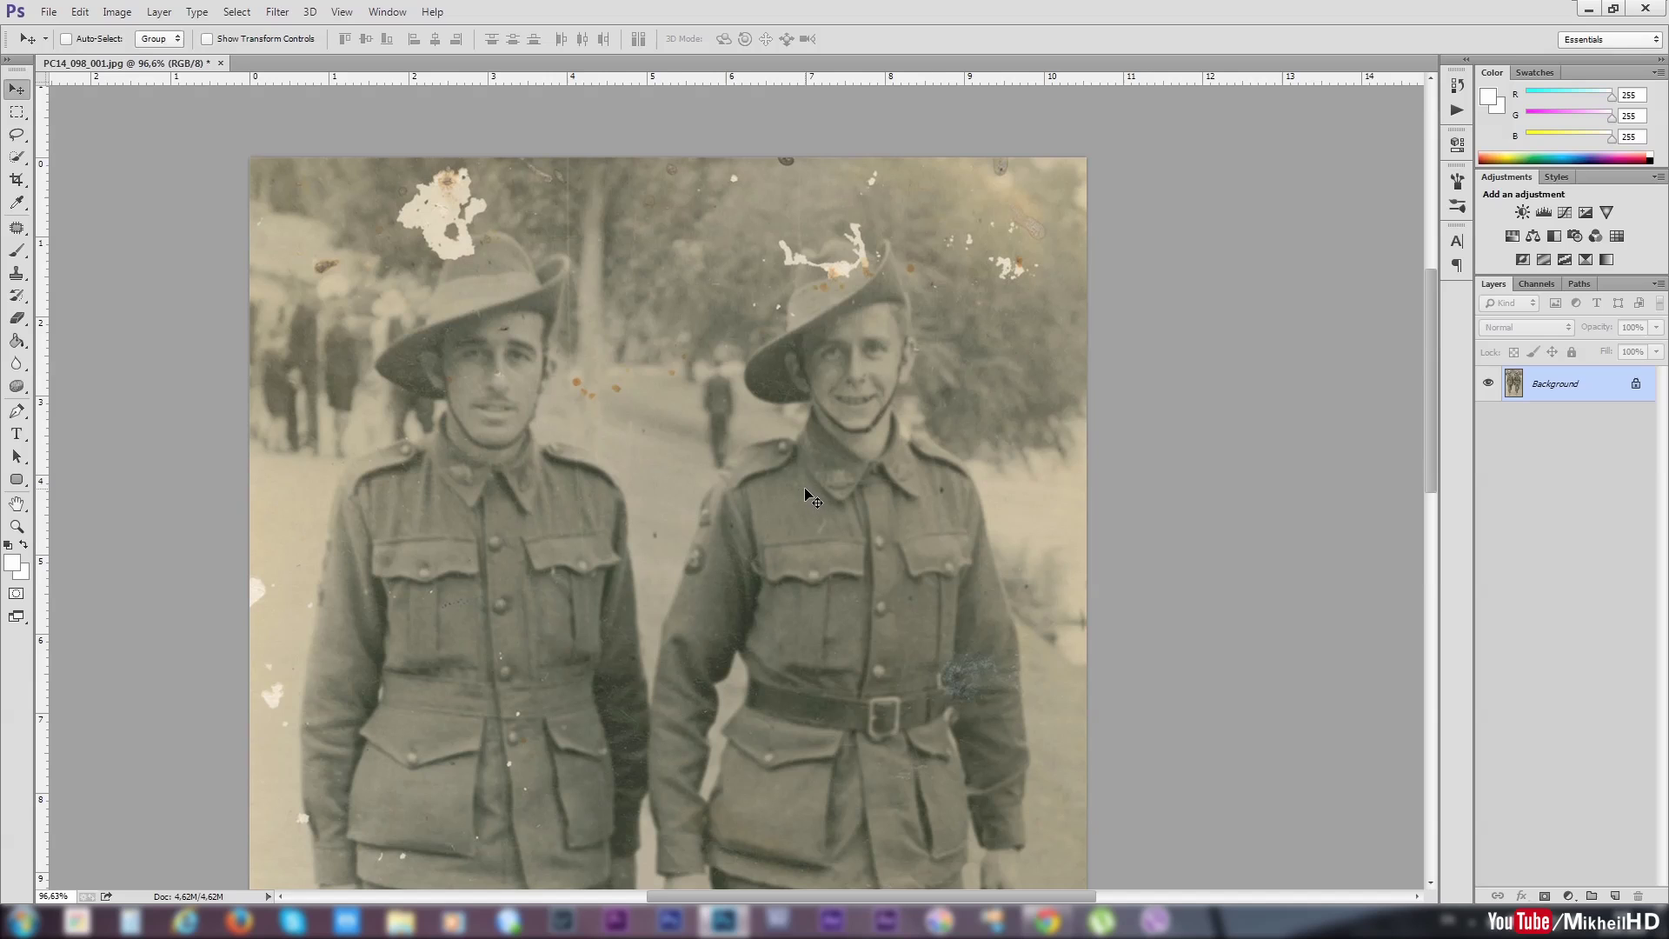
scroll(695, 382, "up", 1)
mouse_move(517, 271)
left_mouse_down()
mouse_move(587, 357)
mouse_move(639, 383)
left_mouse_up()
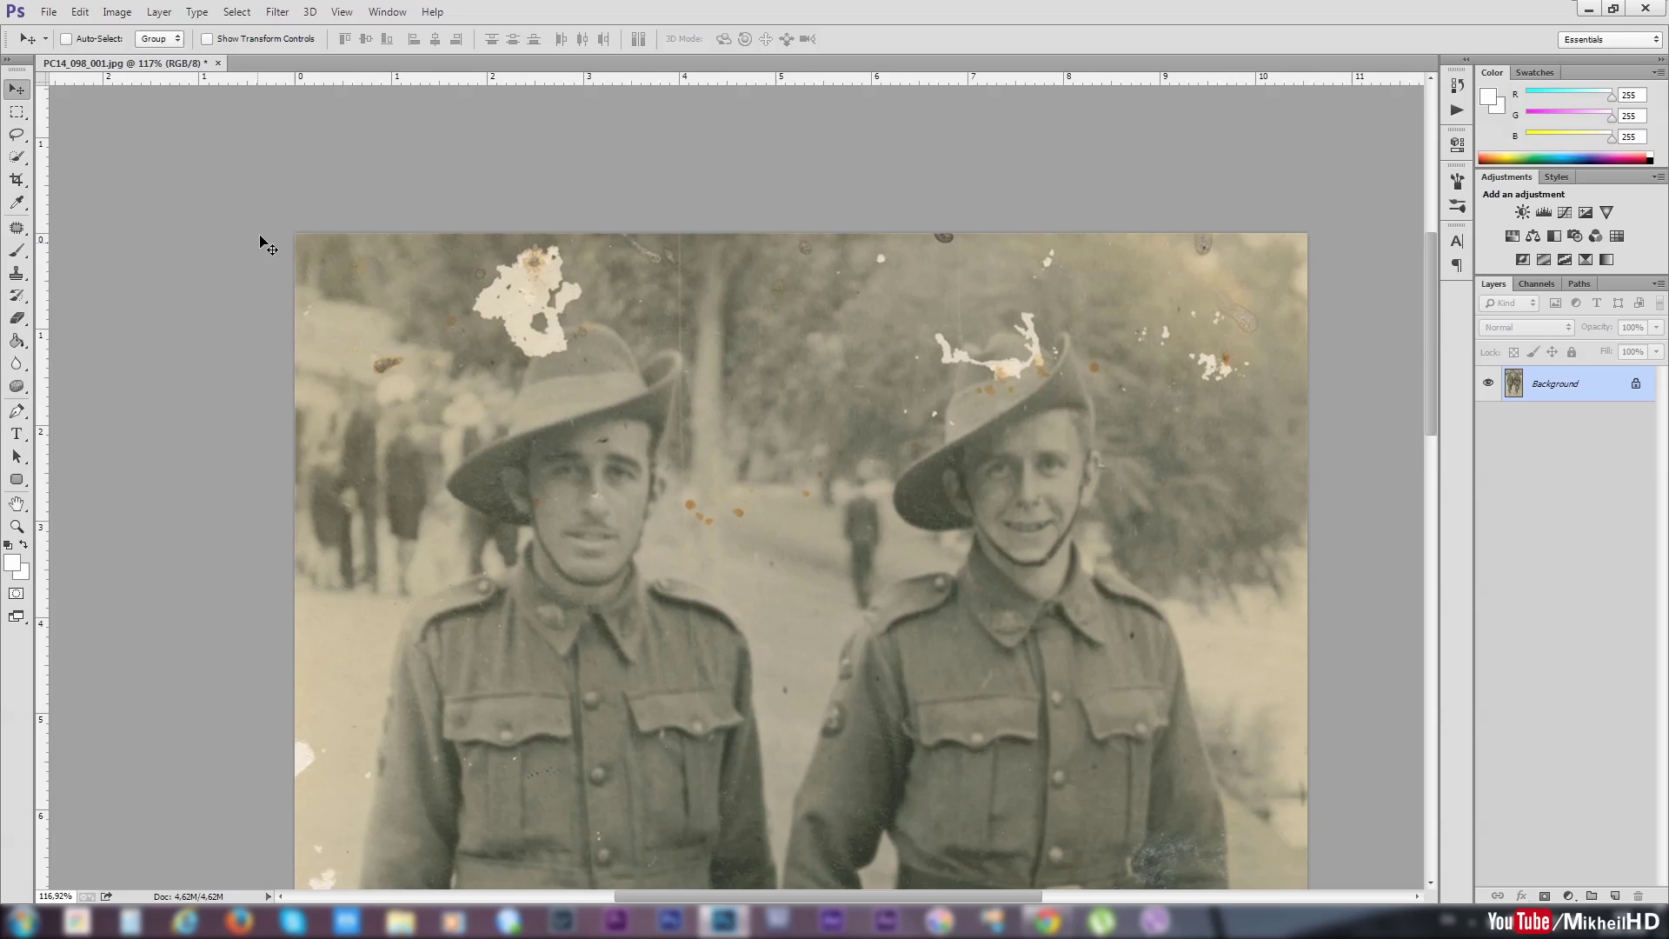
- Select the Patch Tool from the healing flyout and set its Patch mode to Content-Aware
left_click(16, 229)
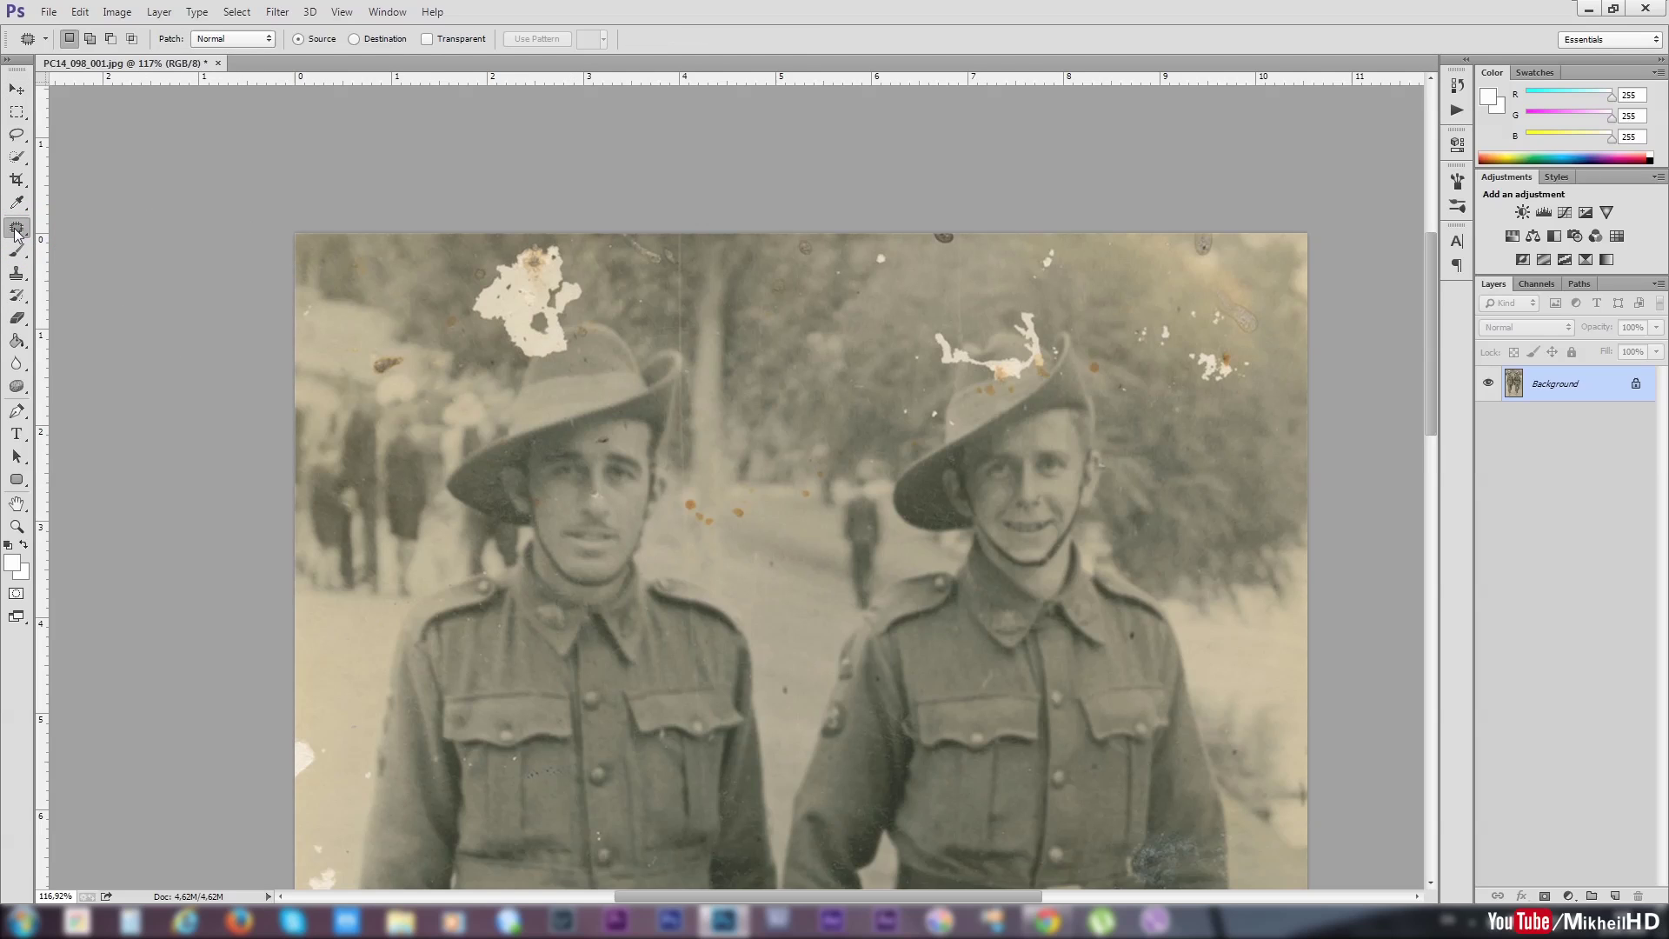
right_click(16, 230)
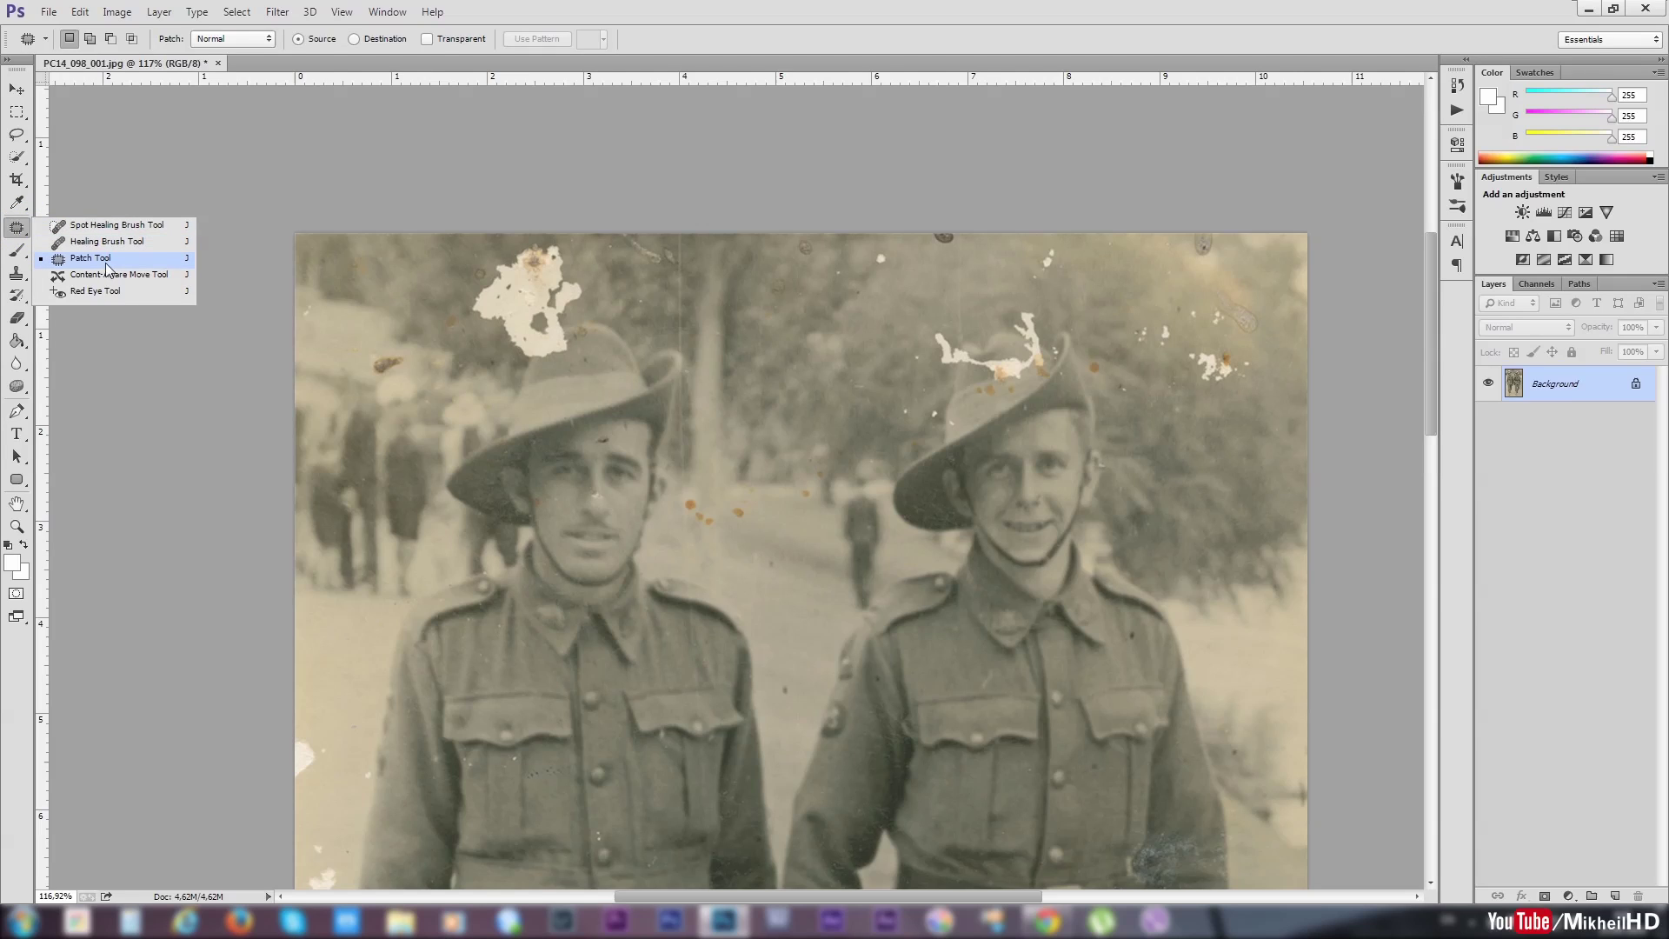
left_click(165, 257)
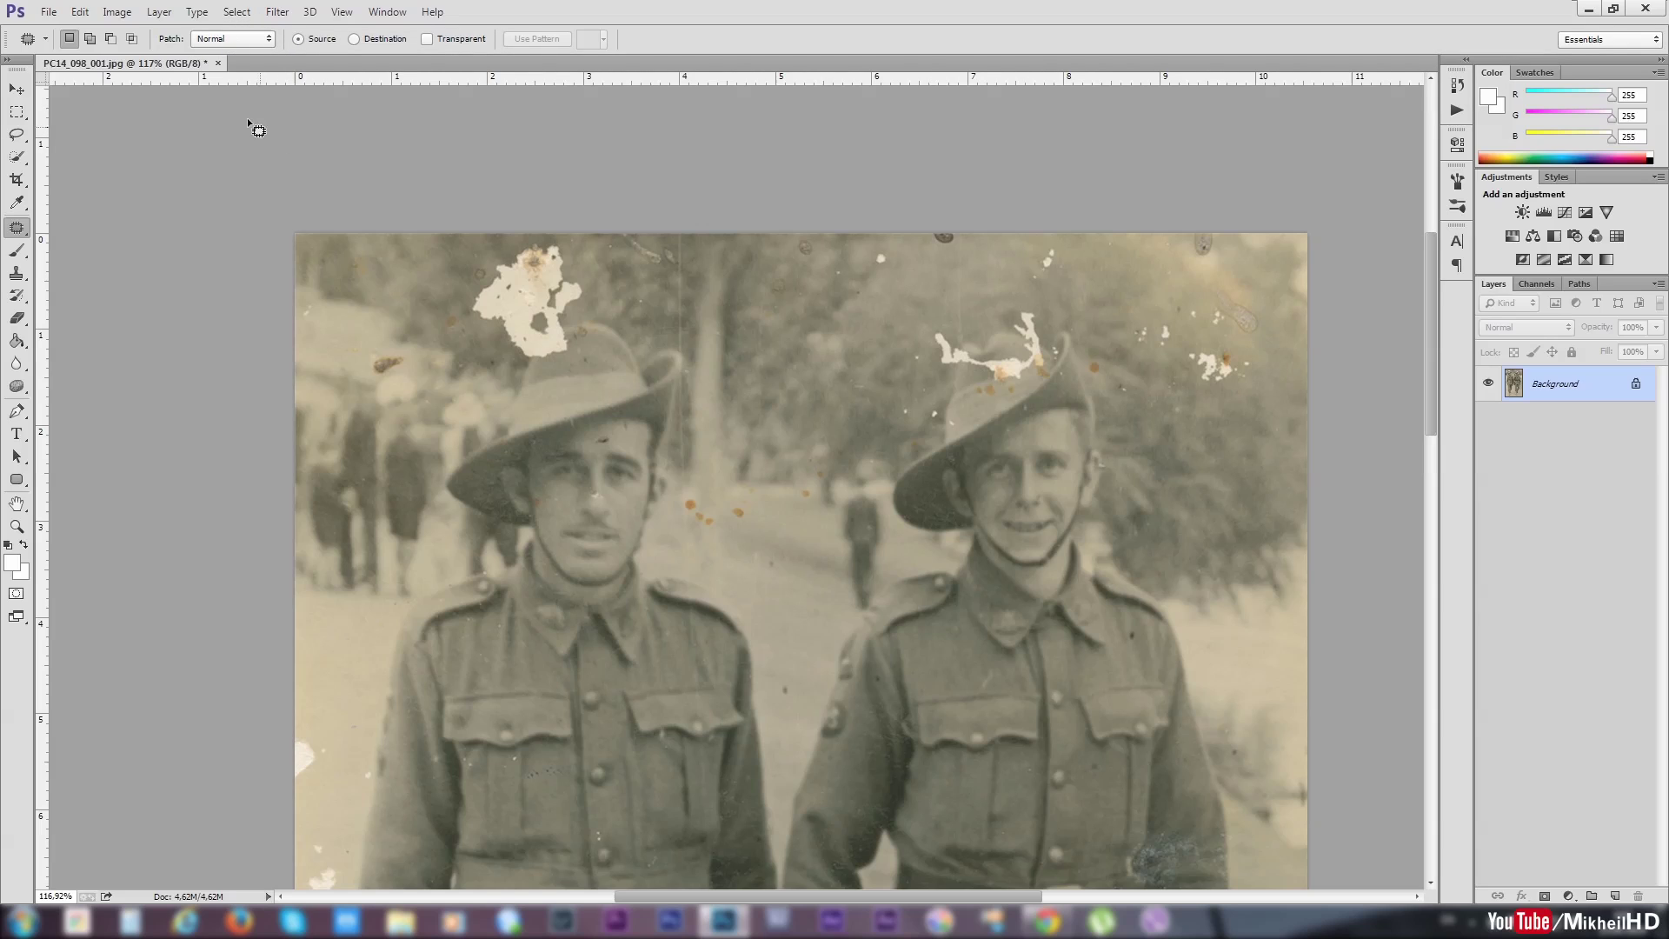
left_click(246, 36)
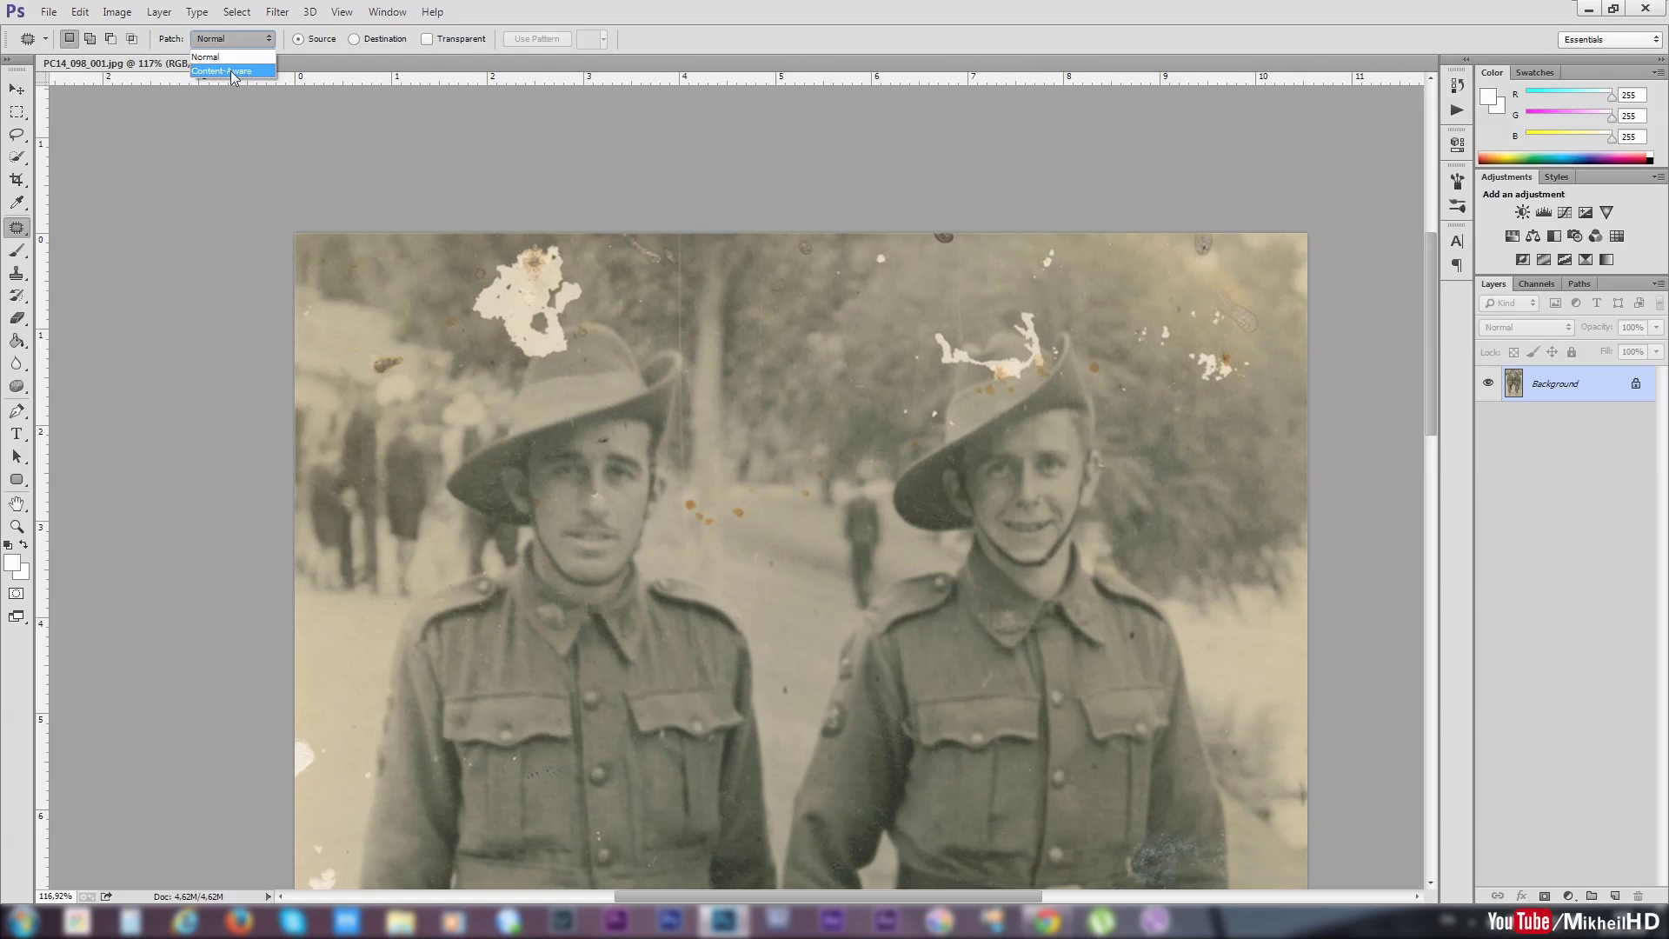
left_click(231, 73)
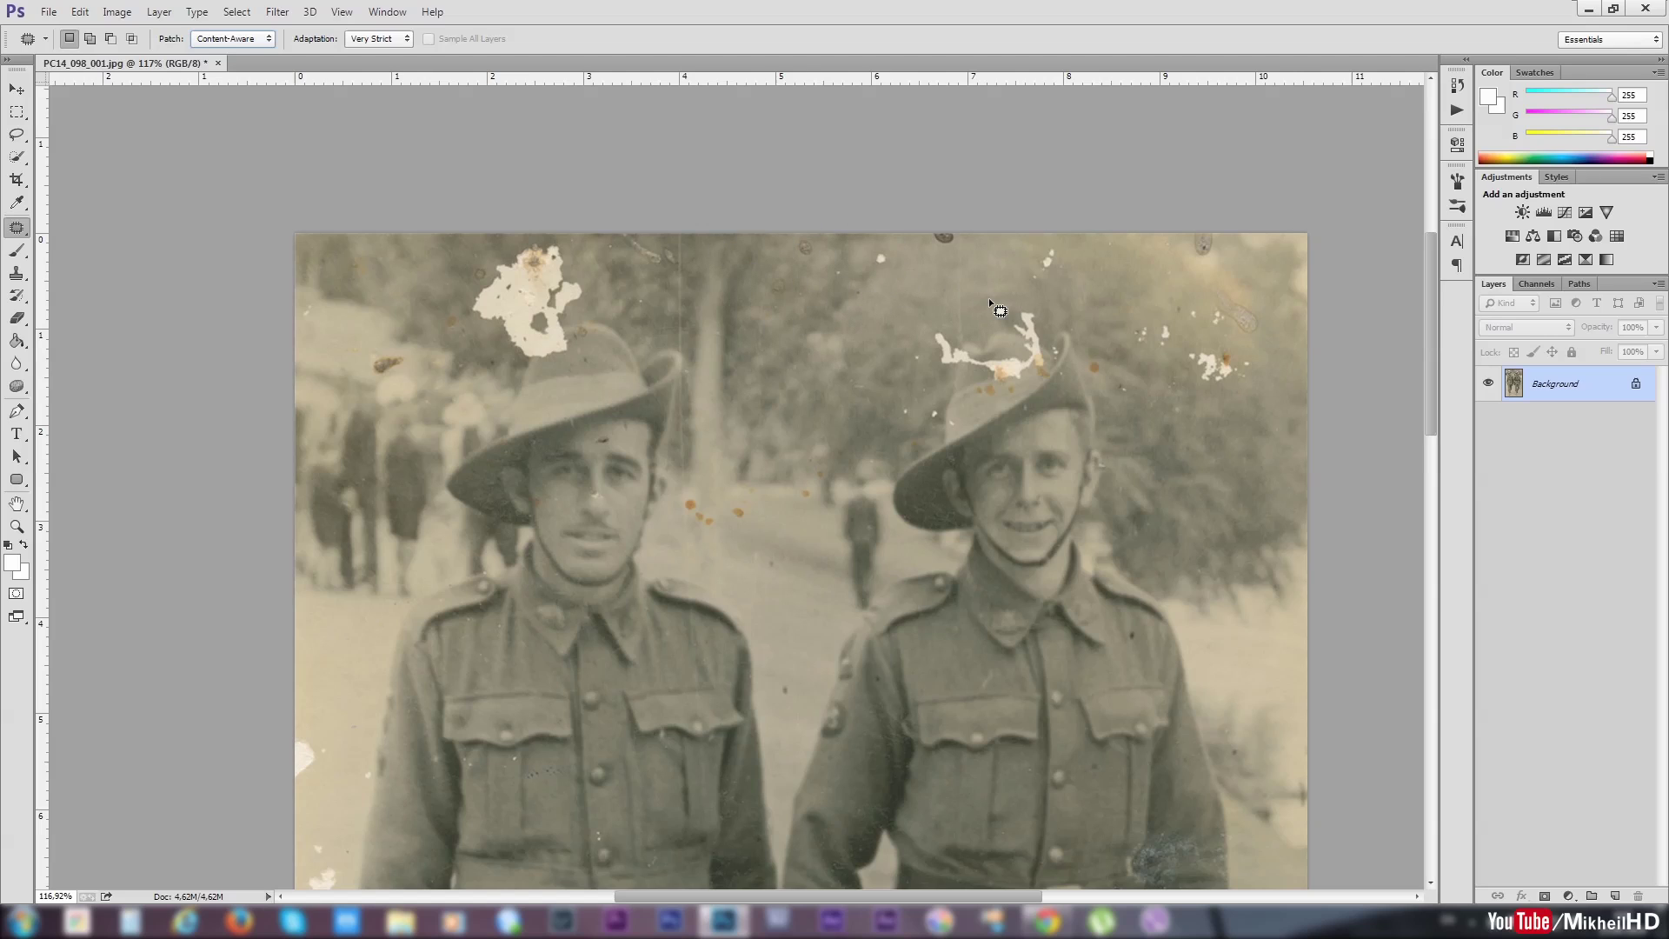
- Pan to the top-right trees and patch the first white specks with nearby foliage
left_click_drag(879, 259, 749, 295)
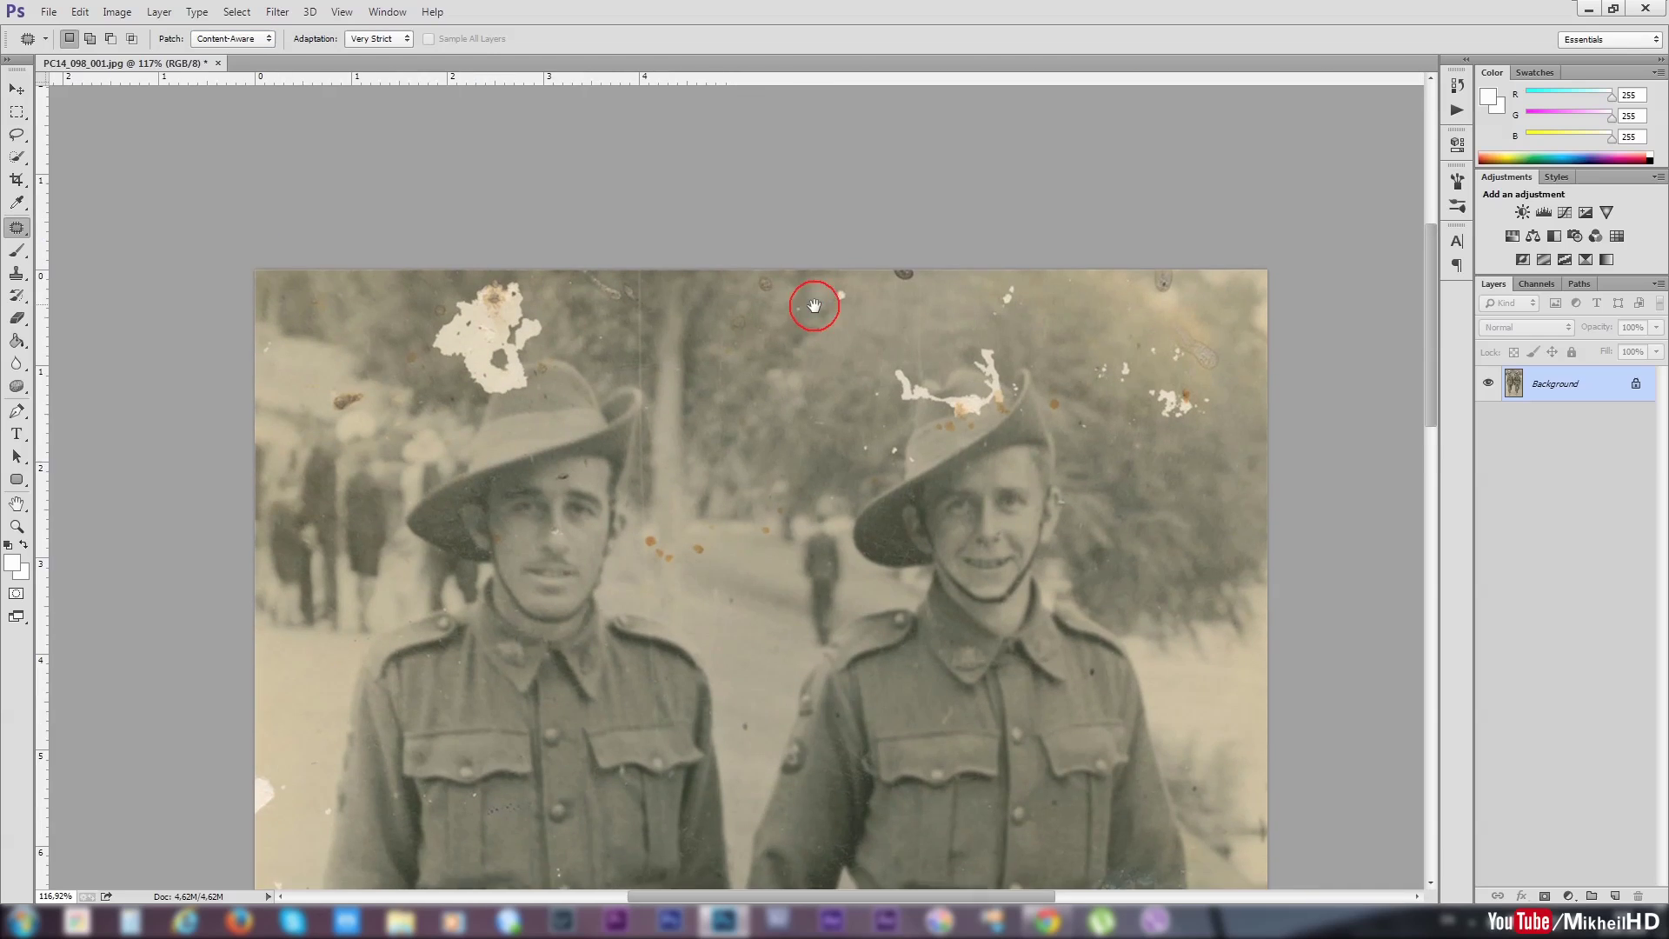
left_click_drag(1095, 369, 919, 369)
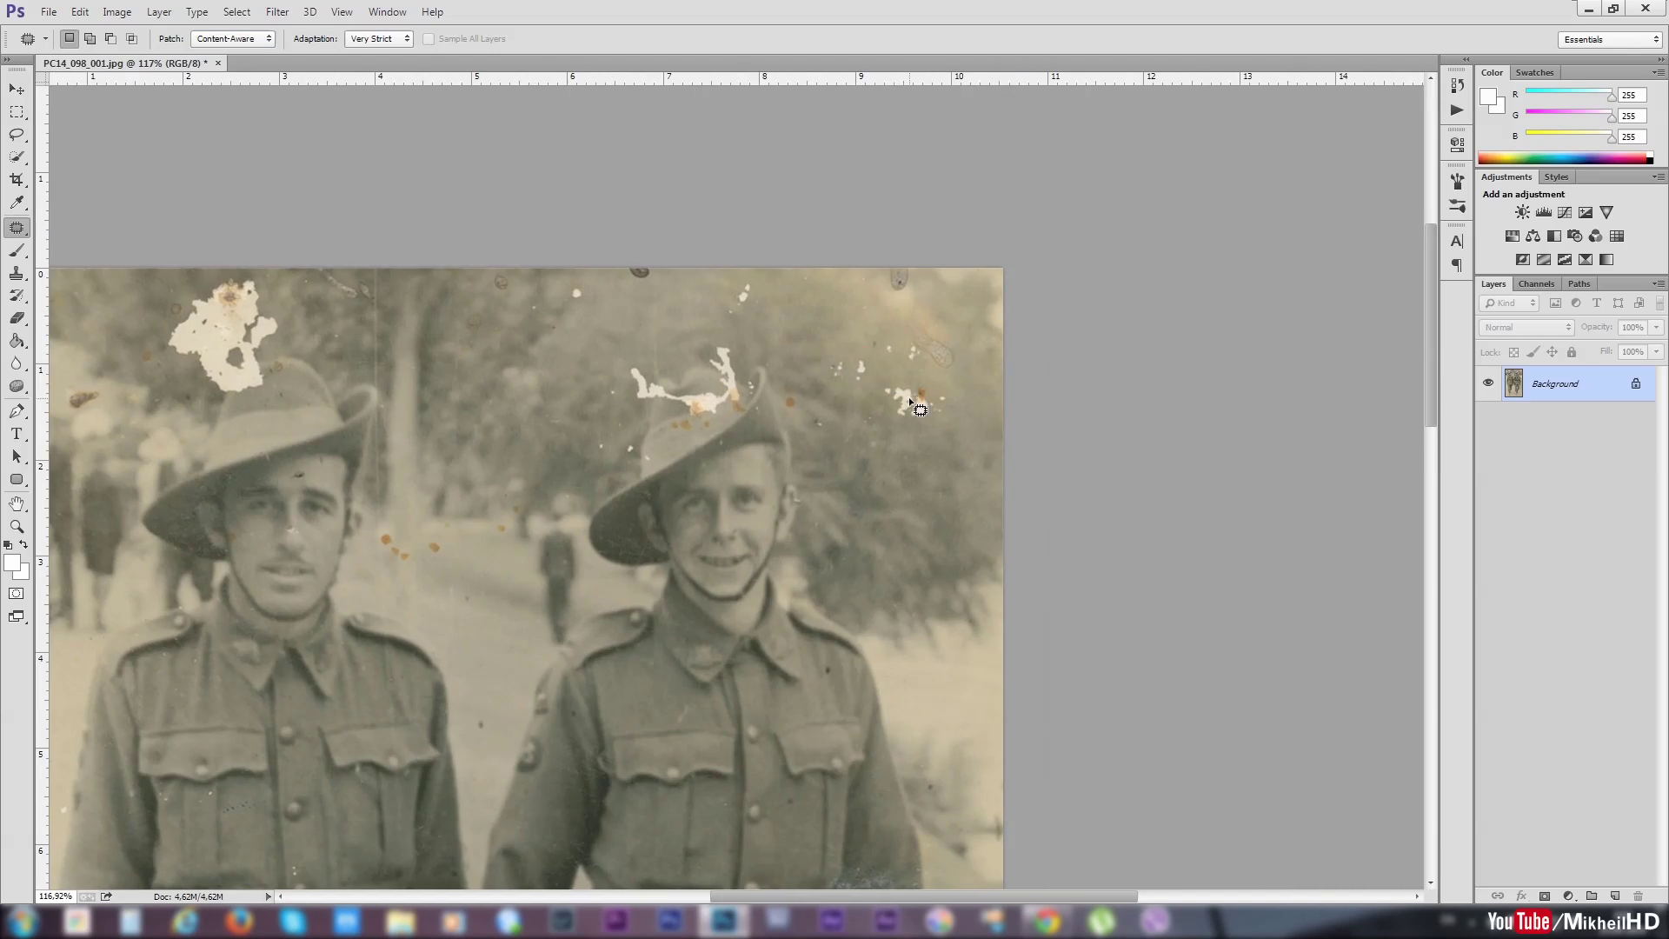
left_click(937, 321)
mouse_move(821, 360)
left_mouse_down()
mouse_move(887, 414)
mouse_move(963, 406)
mouse_move(969, 339)
mouse_move(931, 320)
left_mouse_up()
mouse_move(923, 374)
left_mouse_down()
mouse_move(909, 380)
mouse_move(946, 497)
left_mouse_up()
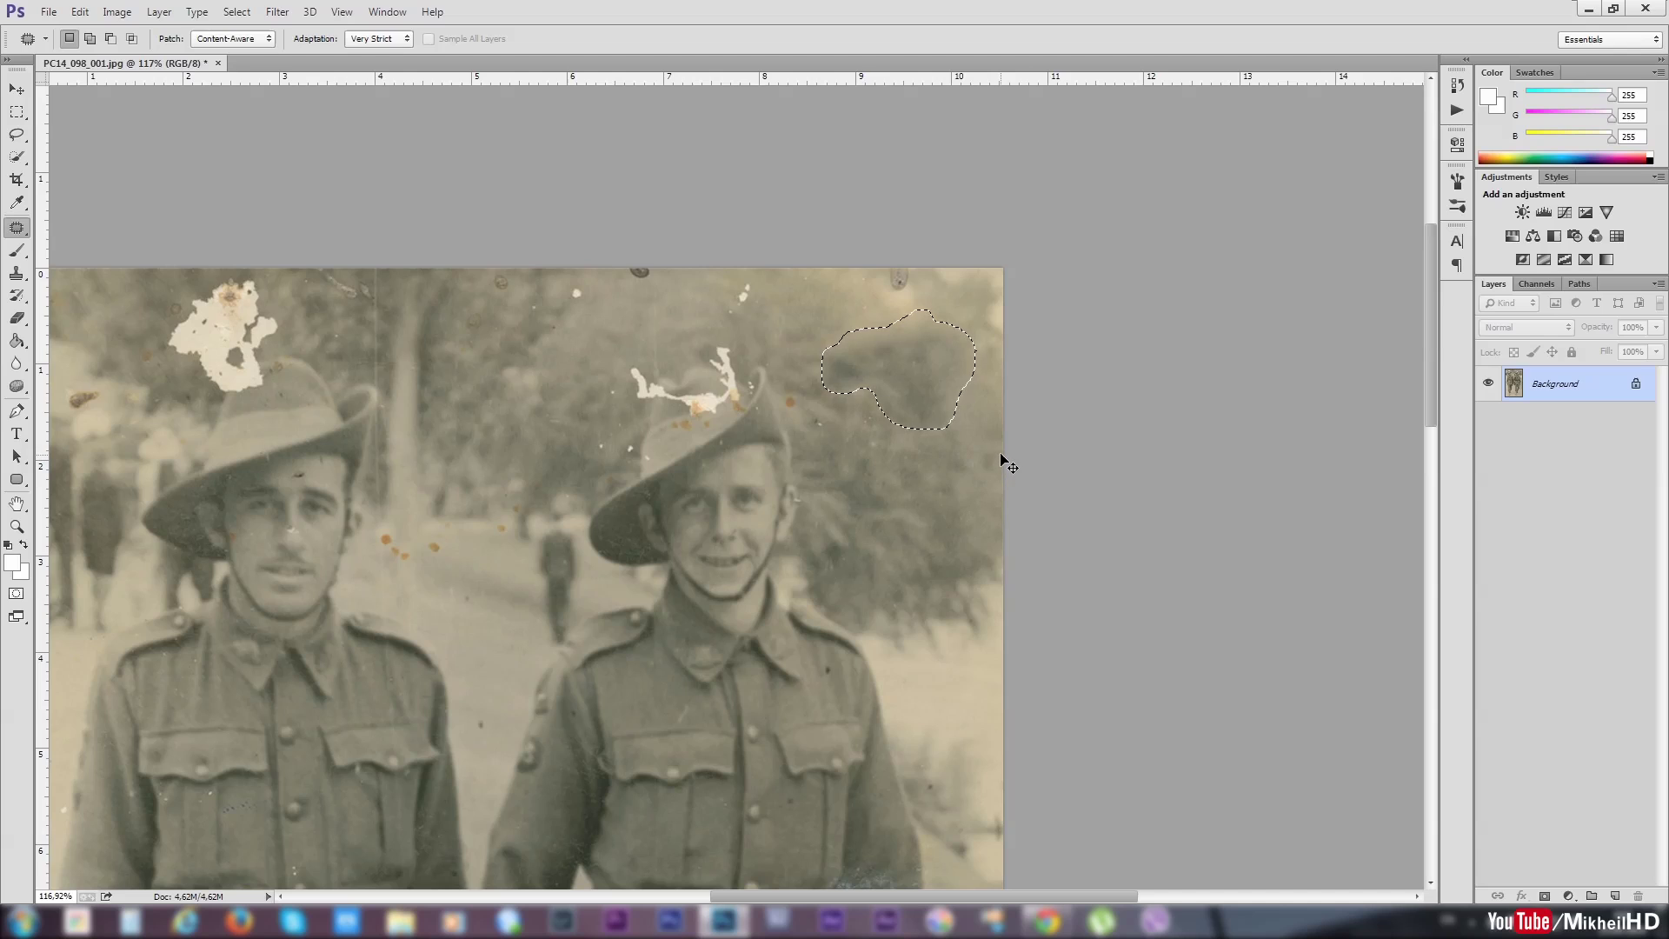
key("ctrl+d")
- Patch two more areas of the top-right foliage, clearing each selection afterwards
left_click_drag(891, 396, 866, 322)
left_click_drag(868, 380, 962, 474)
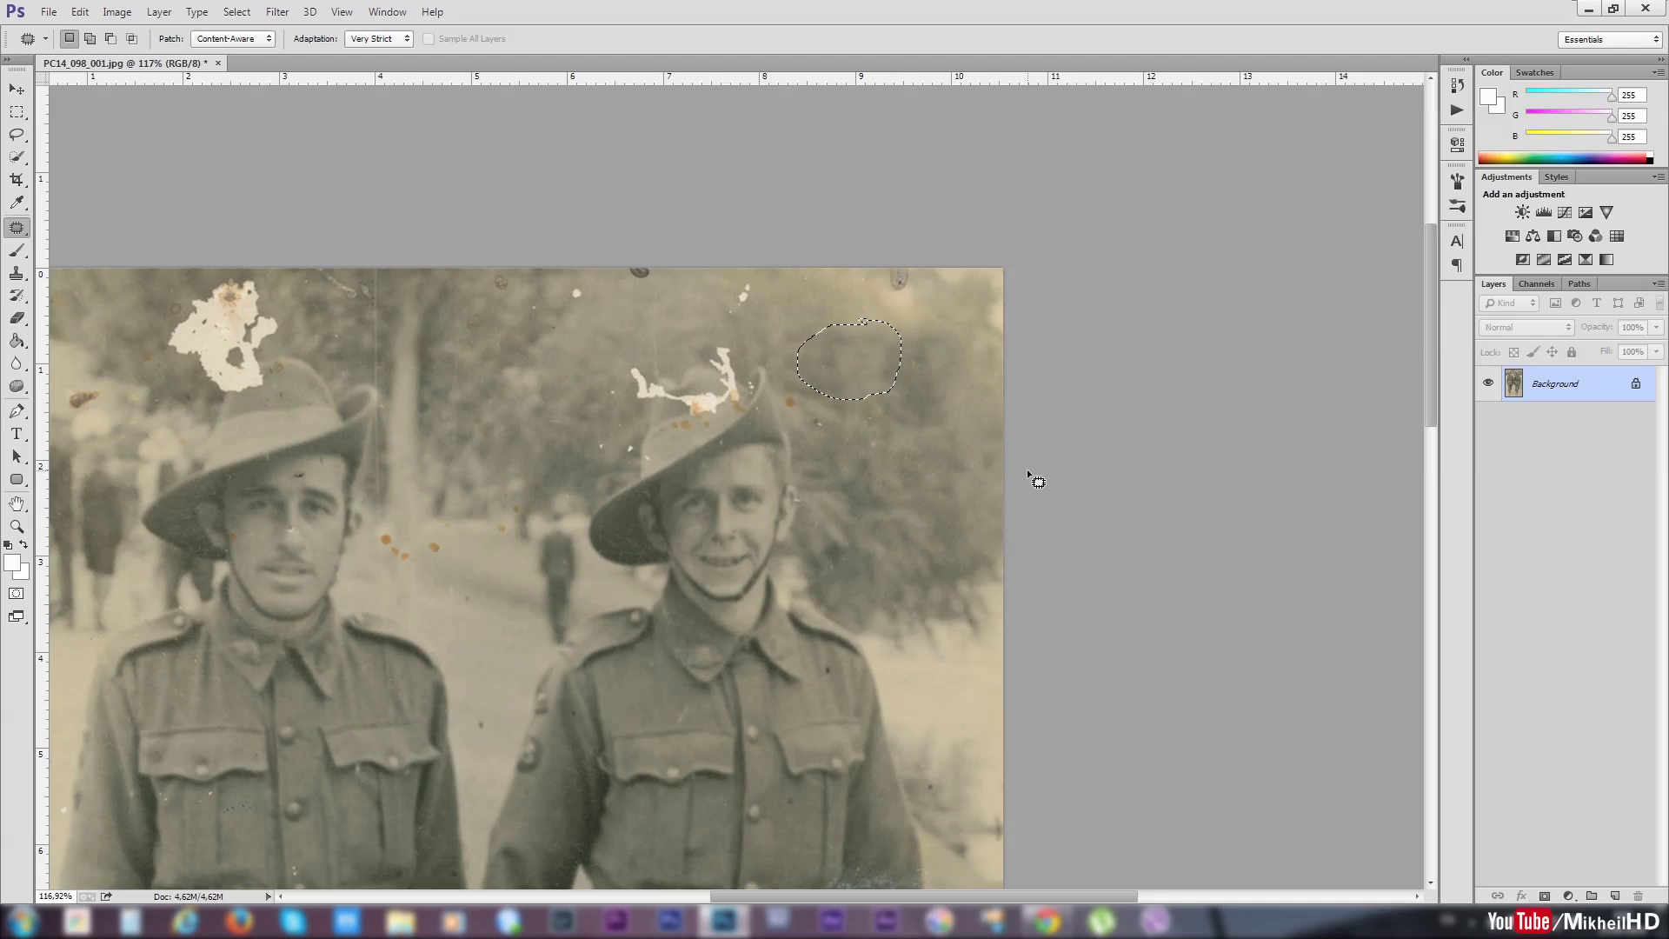
key("ctrl+d")
mouse_move(956, 448)
left_mouse_down()
mouse_move(902, 445)
mouse_move(954, 447)
mouse_move(835, 391)
left_mouse_up()
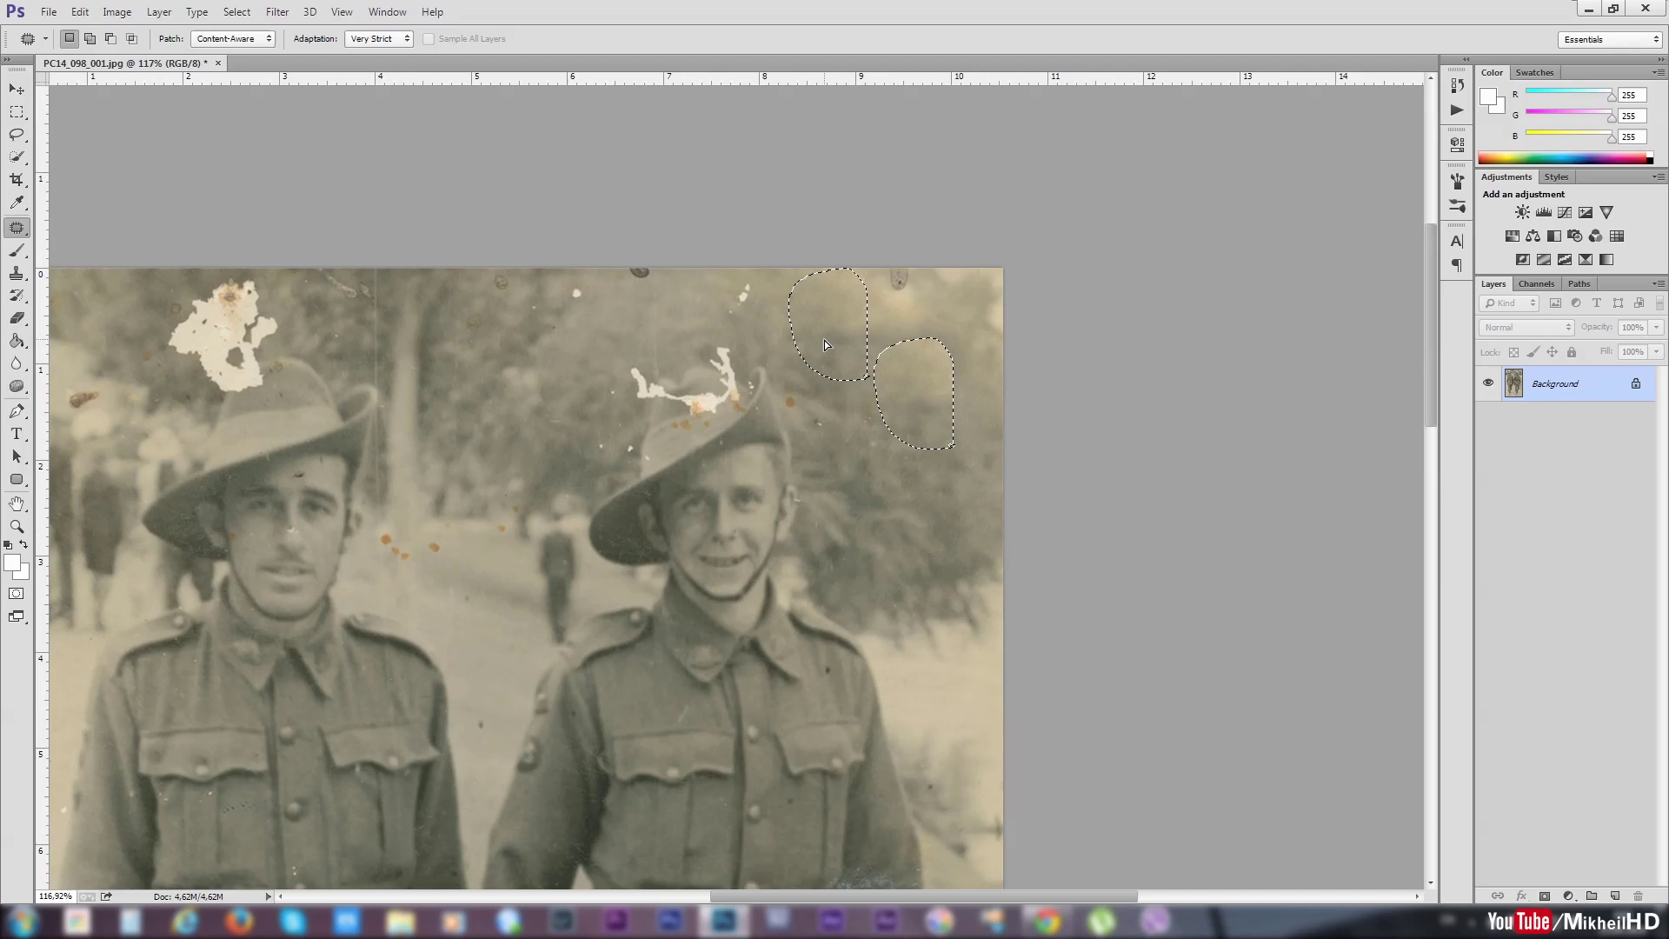
left_click(988, 389)
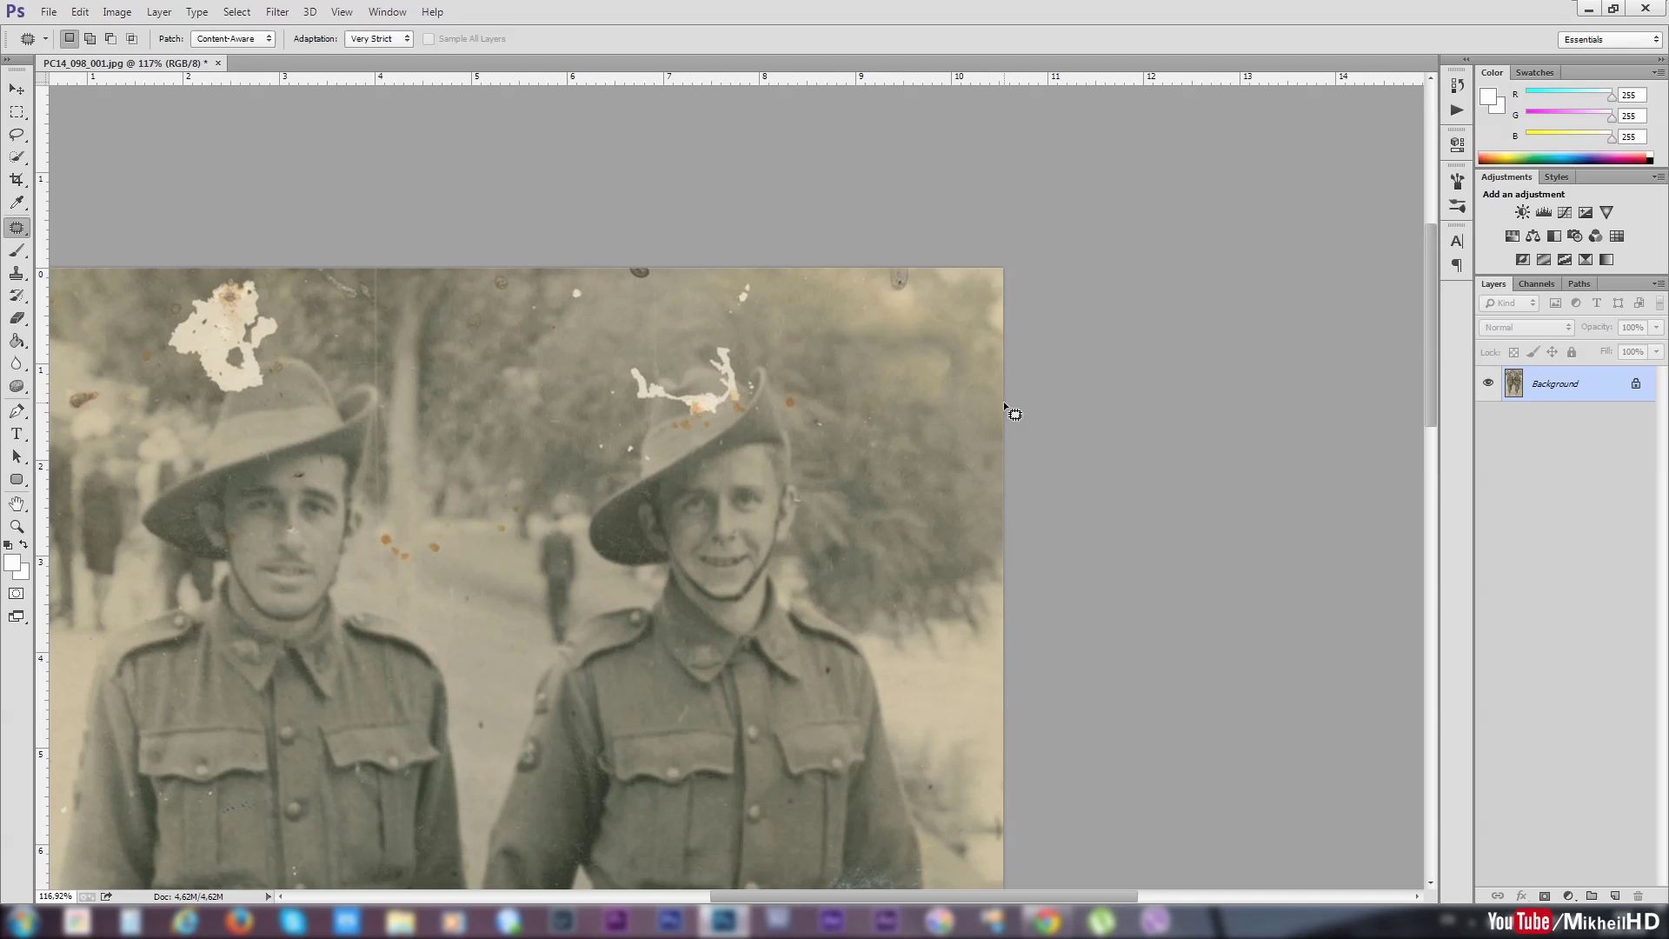
left_click(968, 338)
mouse_move(968, 338)
left_mouse_down()
mouse_move(915, 350)
mouse_move(939, 458)
left_mouse_up()
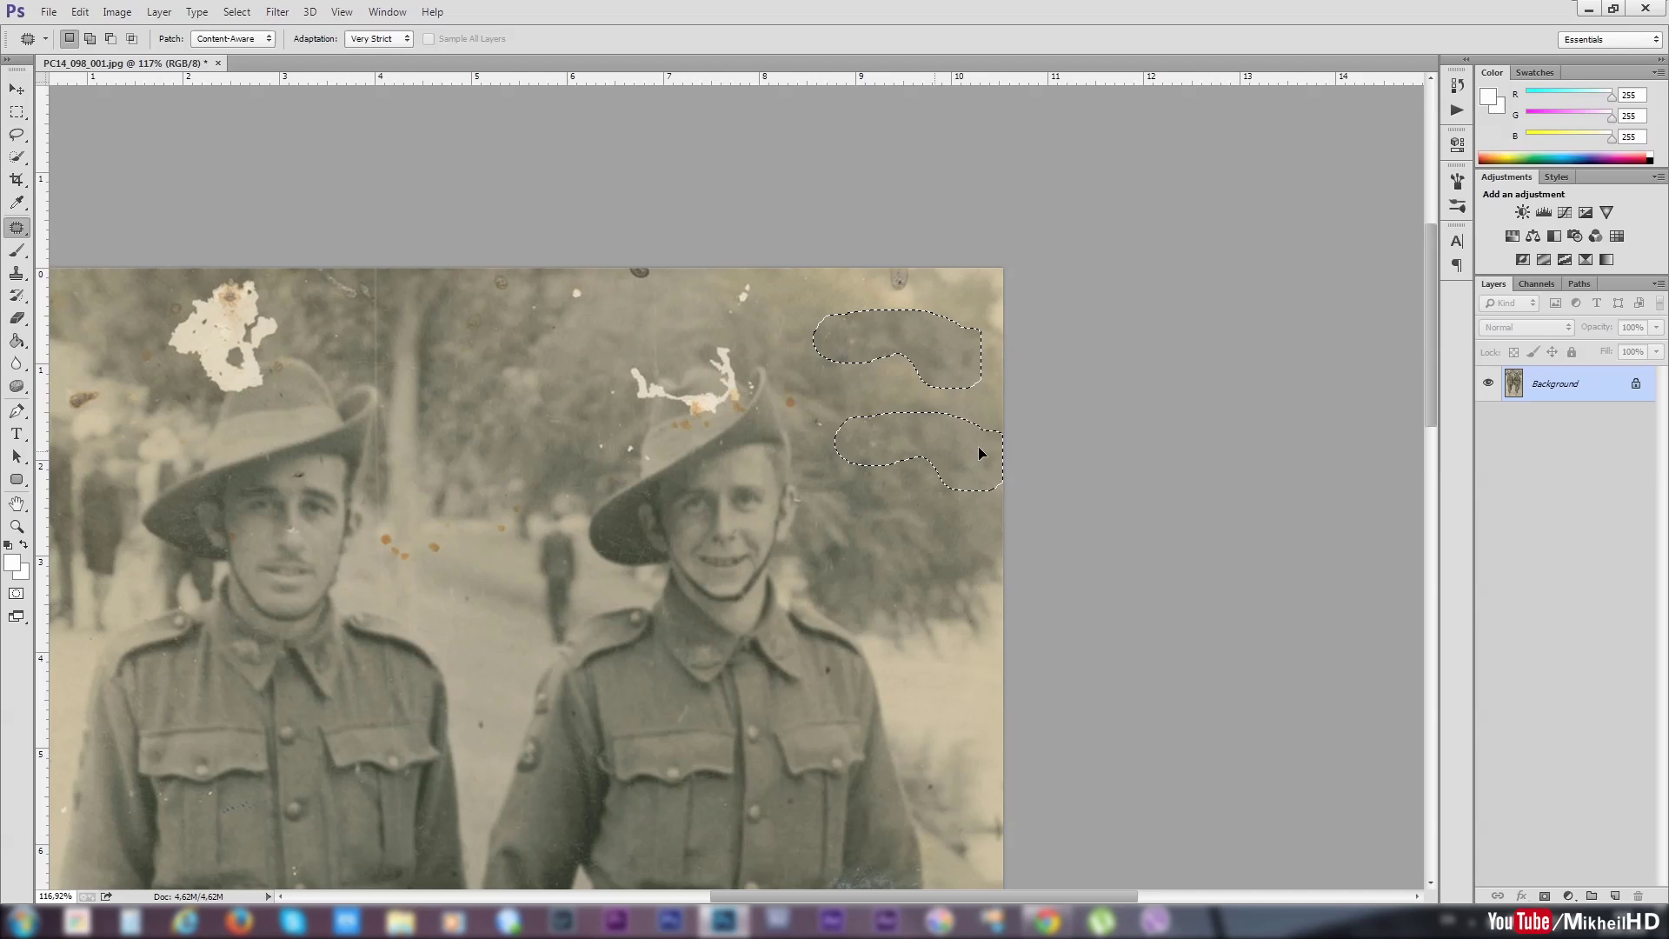
left_click(1042, 446)
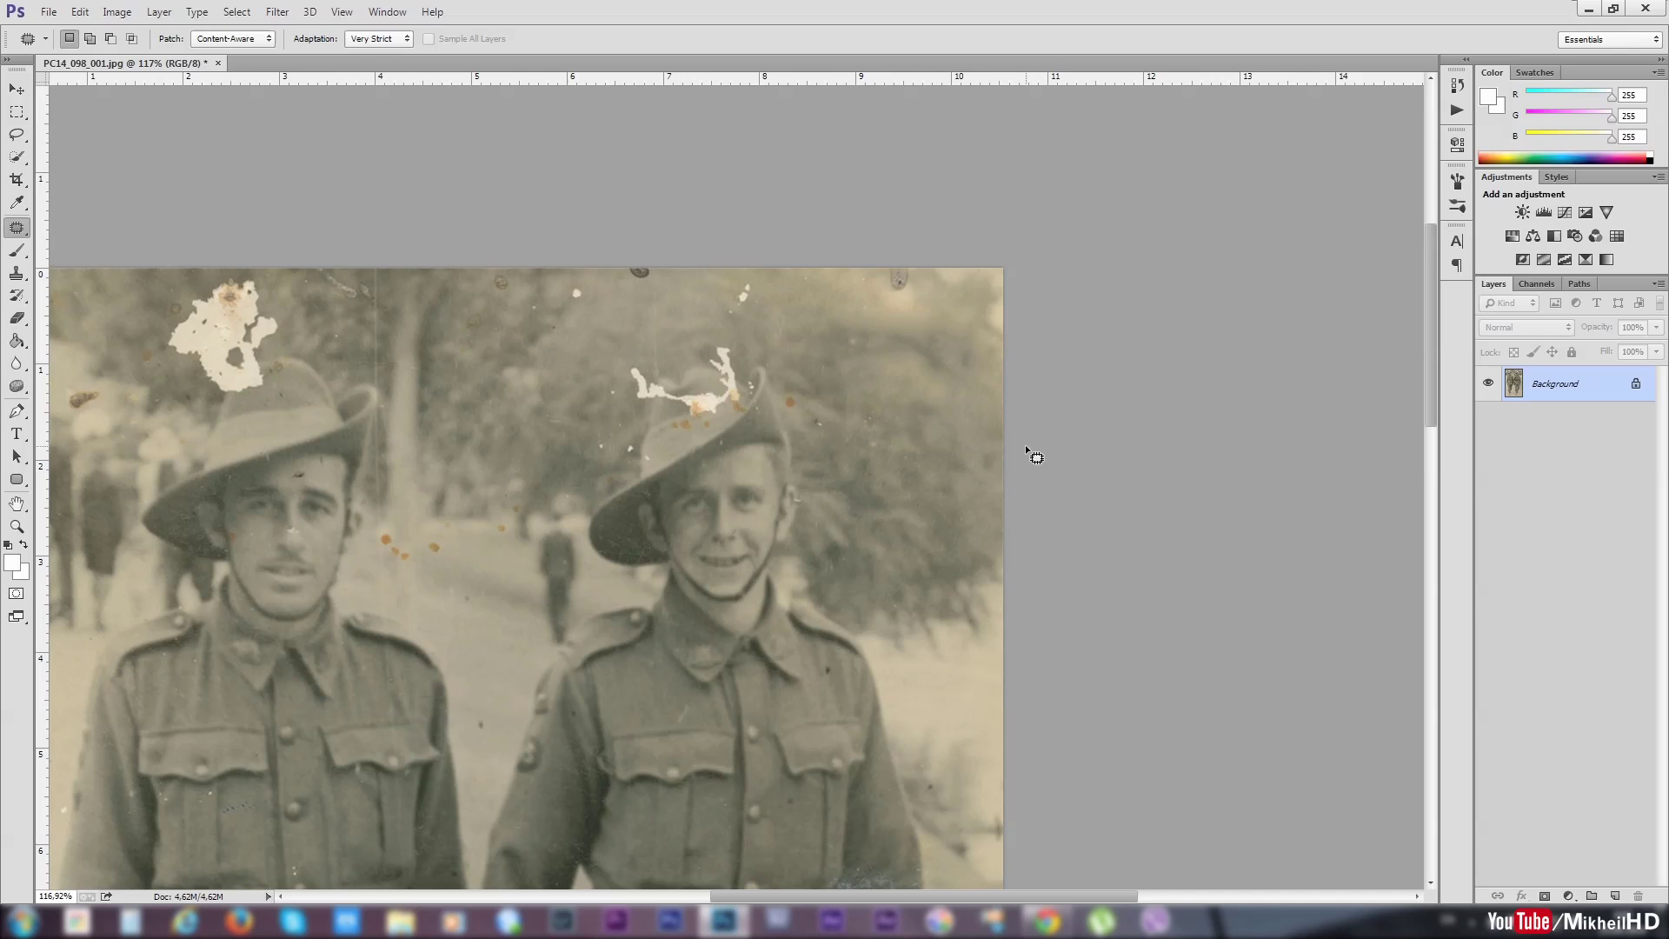
- Set patch Adaptation to Very Loose and discard an accidental tree-area selection
left_click(397, 41)
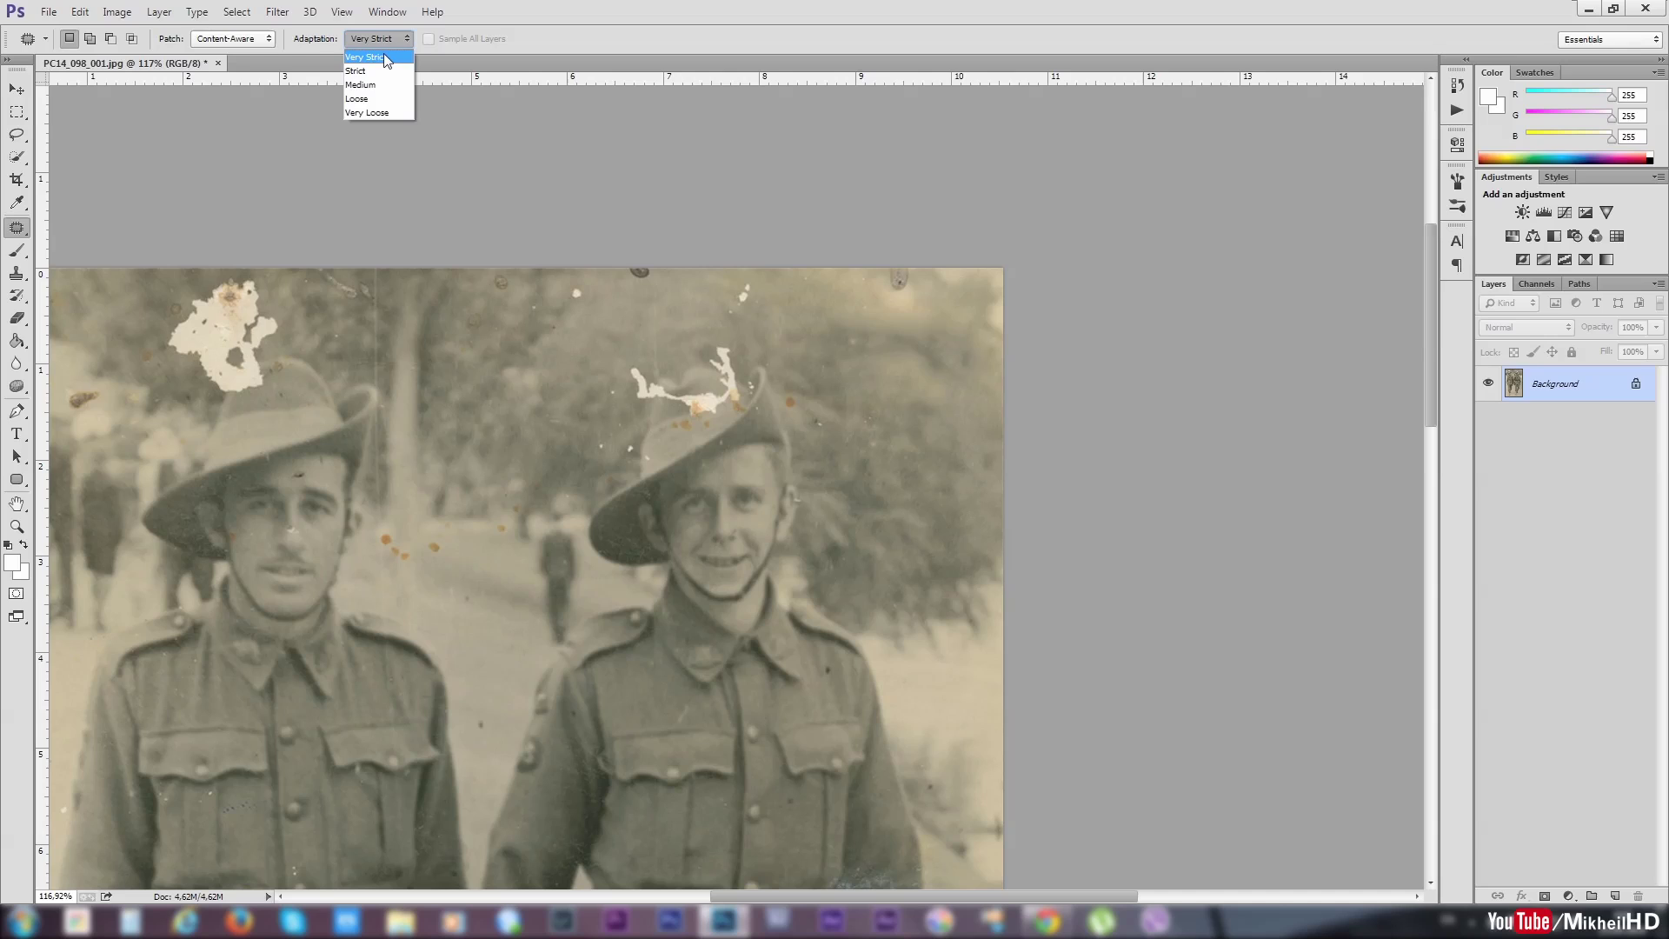
left_click(369, 112)
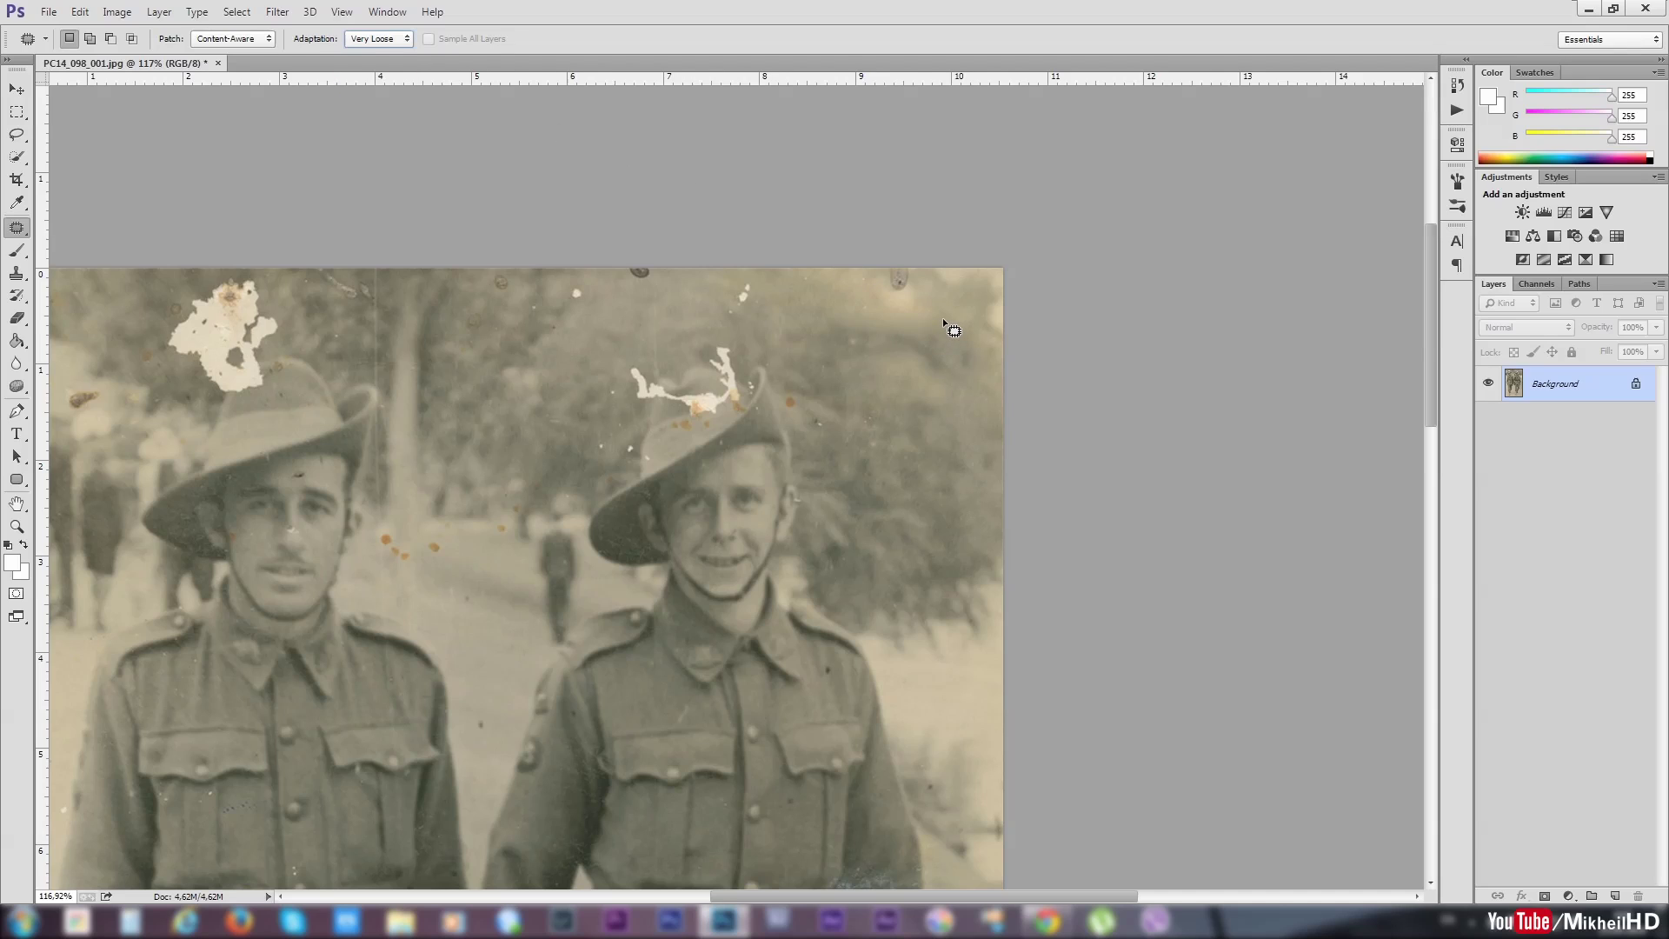
mouse_move(942, 318)
left_mouse_down()
mouse_move(952, 393)
mouse_move(940, 318)
left_mouse_up()
left_click_drag(852, 396, 928, 447)
key("ctrl+z")
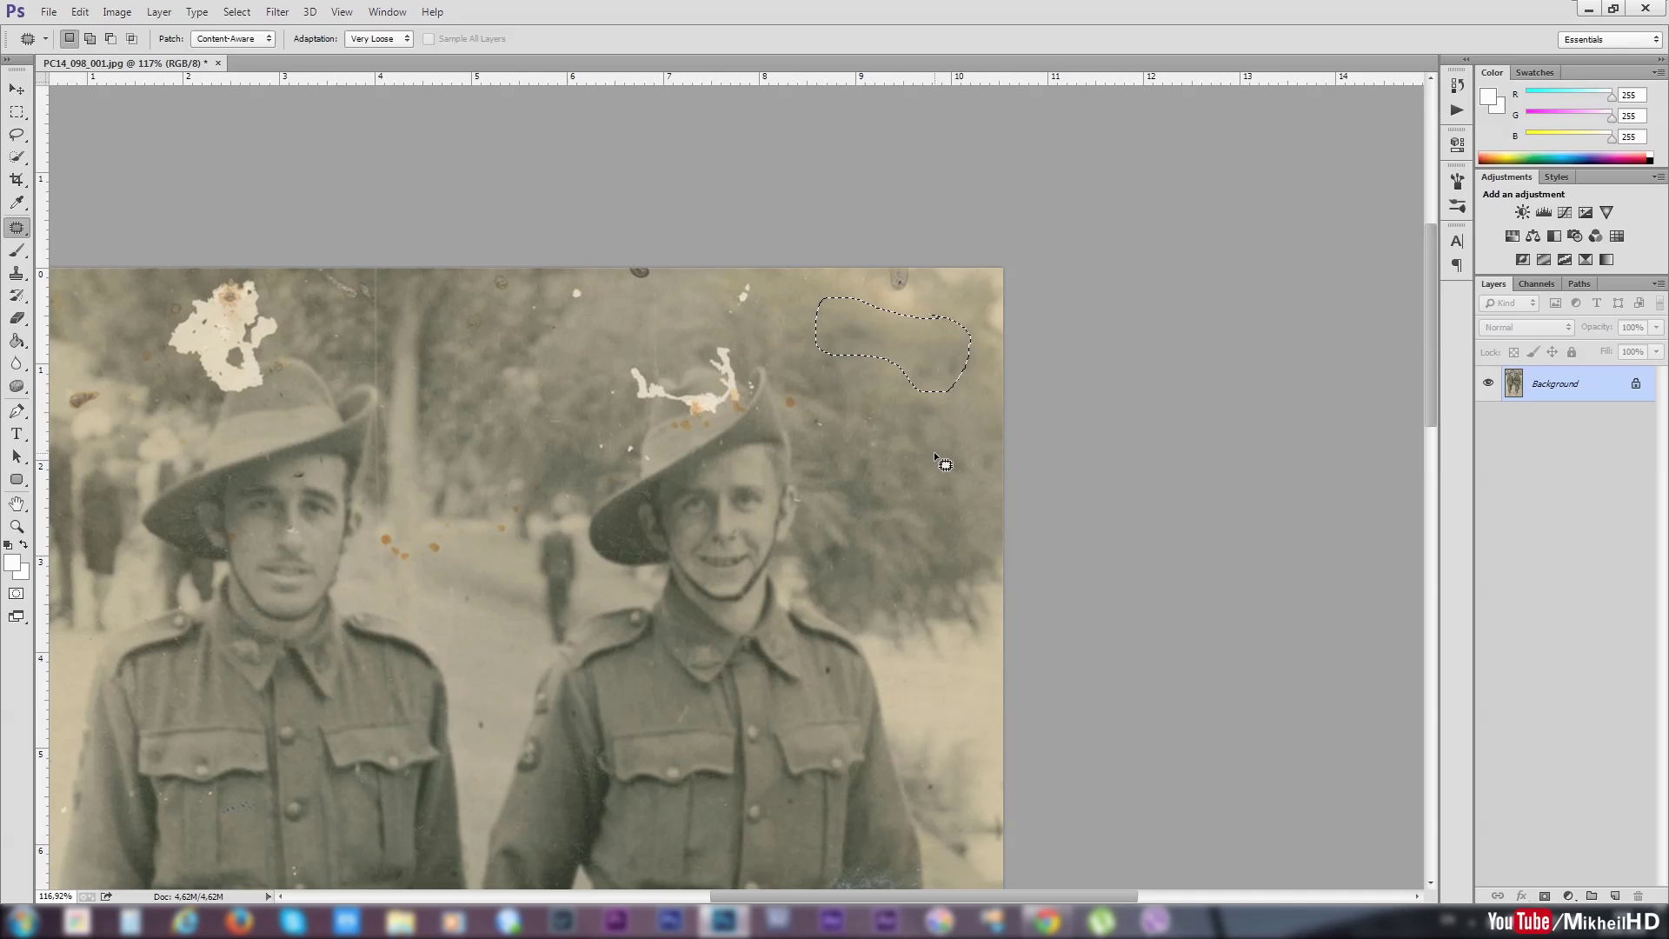
left_click(895, 375)
- Patch the dark spot at the top edge and white specks in the trees
left_click_drag(911, 272, 894, 268)
left_click_drag(927, 306, 928, 382)
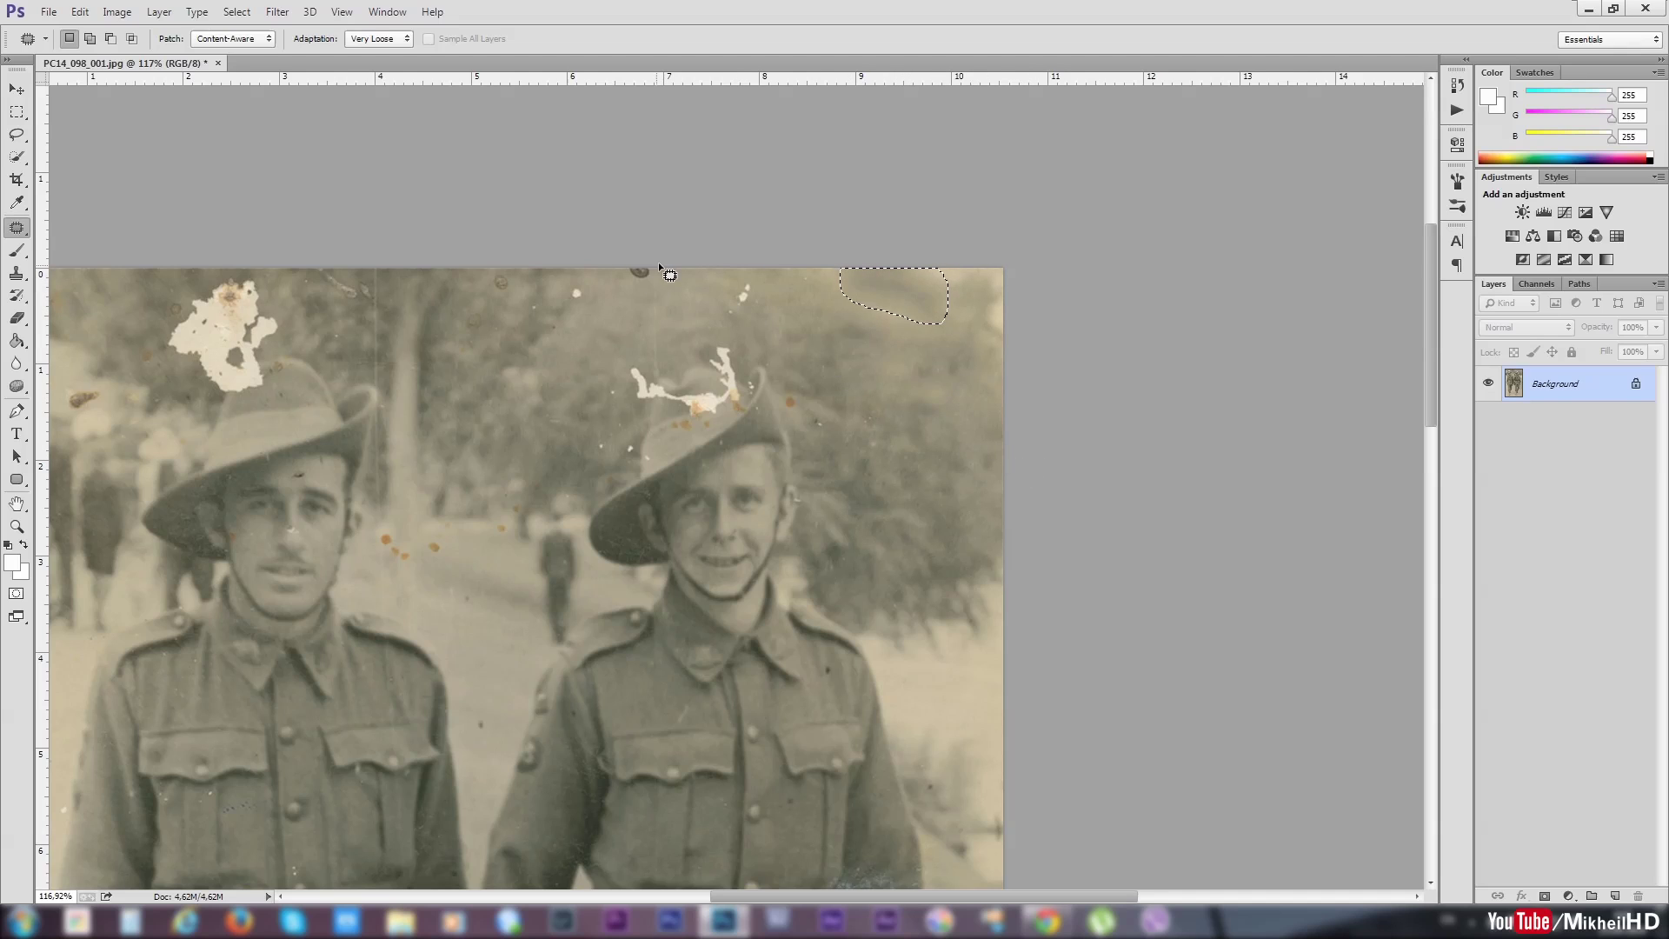
mouse_move(609, 306)
left_mouse_down()
mouse_move(652, 271)
mouse_move(664, 321)
left_mouse_up()
mouse_move(757, 287)
left_mouse_down()
mouse_move(718, 306)
mouse_move(752, 312)
left_mouse_up()
left_click_drag(753, 290, 783, 299)
mouse_move(842, 425)
left_mouse_down()
mouse_move(807, 386)
mouse_move(831, 408)
mouse_move(927, 384)
left_mouse_up()
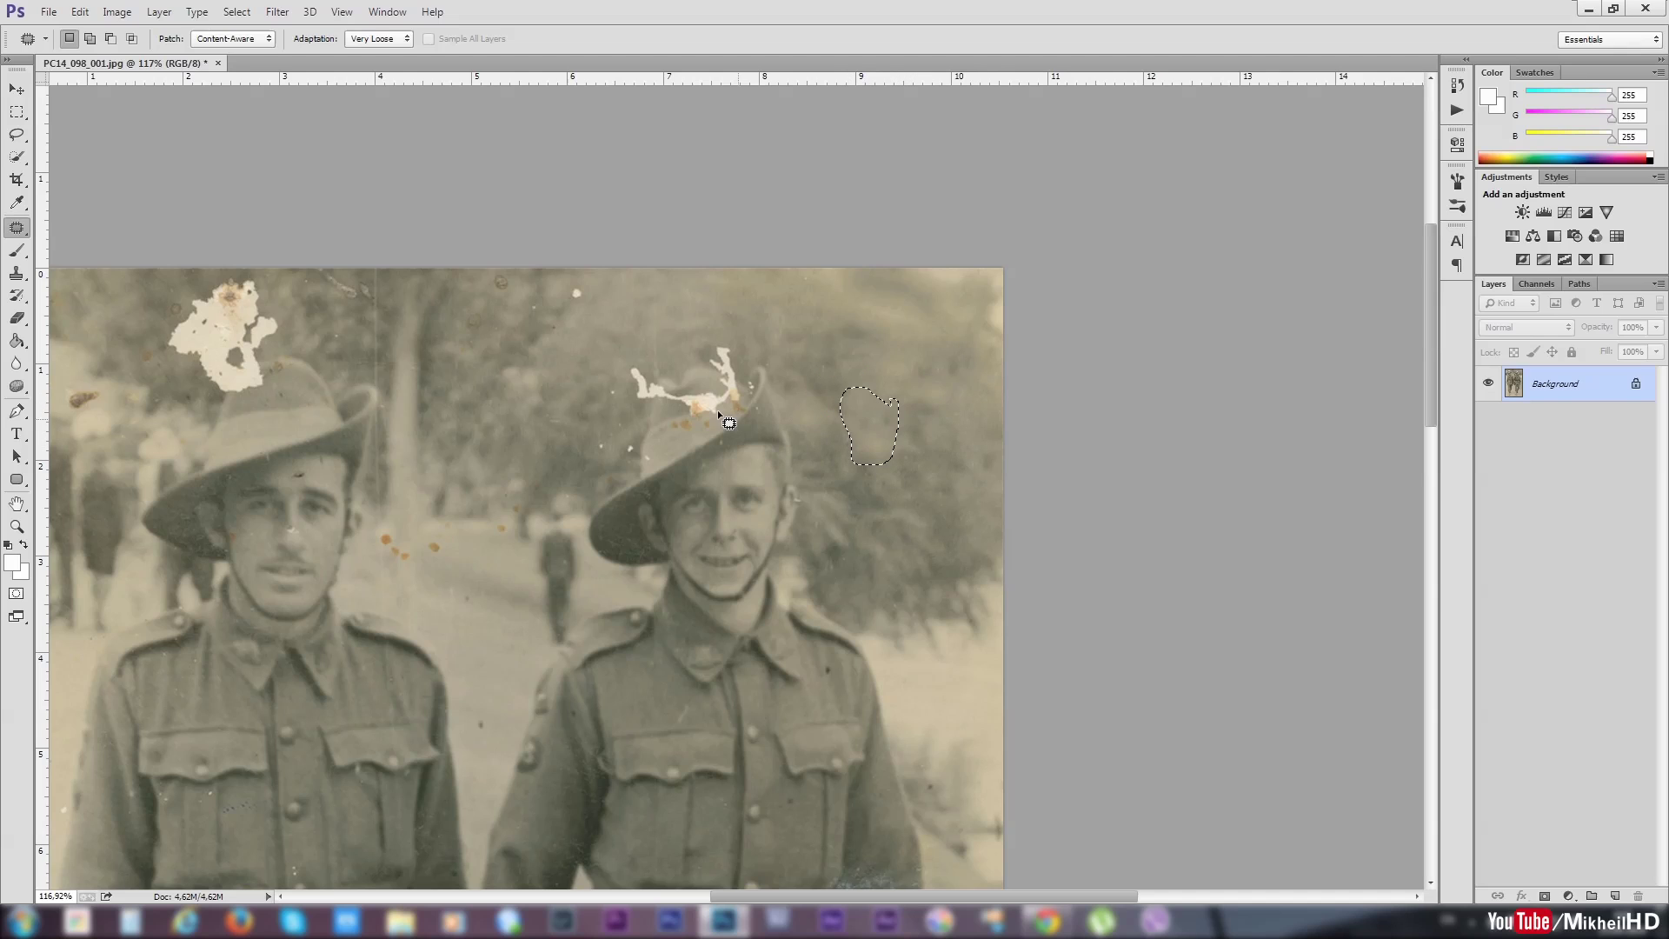
- Patch a white spot and part of the blotch near the right soldier's hat
key("ctrl+d")
mouse_move(588, 333)
left_mouse_down()
mouse_move(594, 280)
mouse_move(599, 370)
left_mouse_up()
left_click_drag(509, 269, 597, 297)
left_click_drag(612, 380, 581, 392)
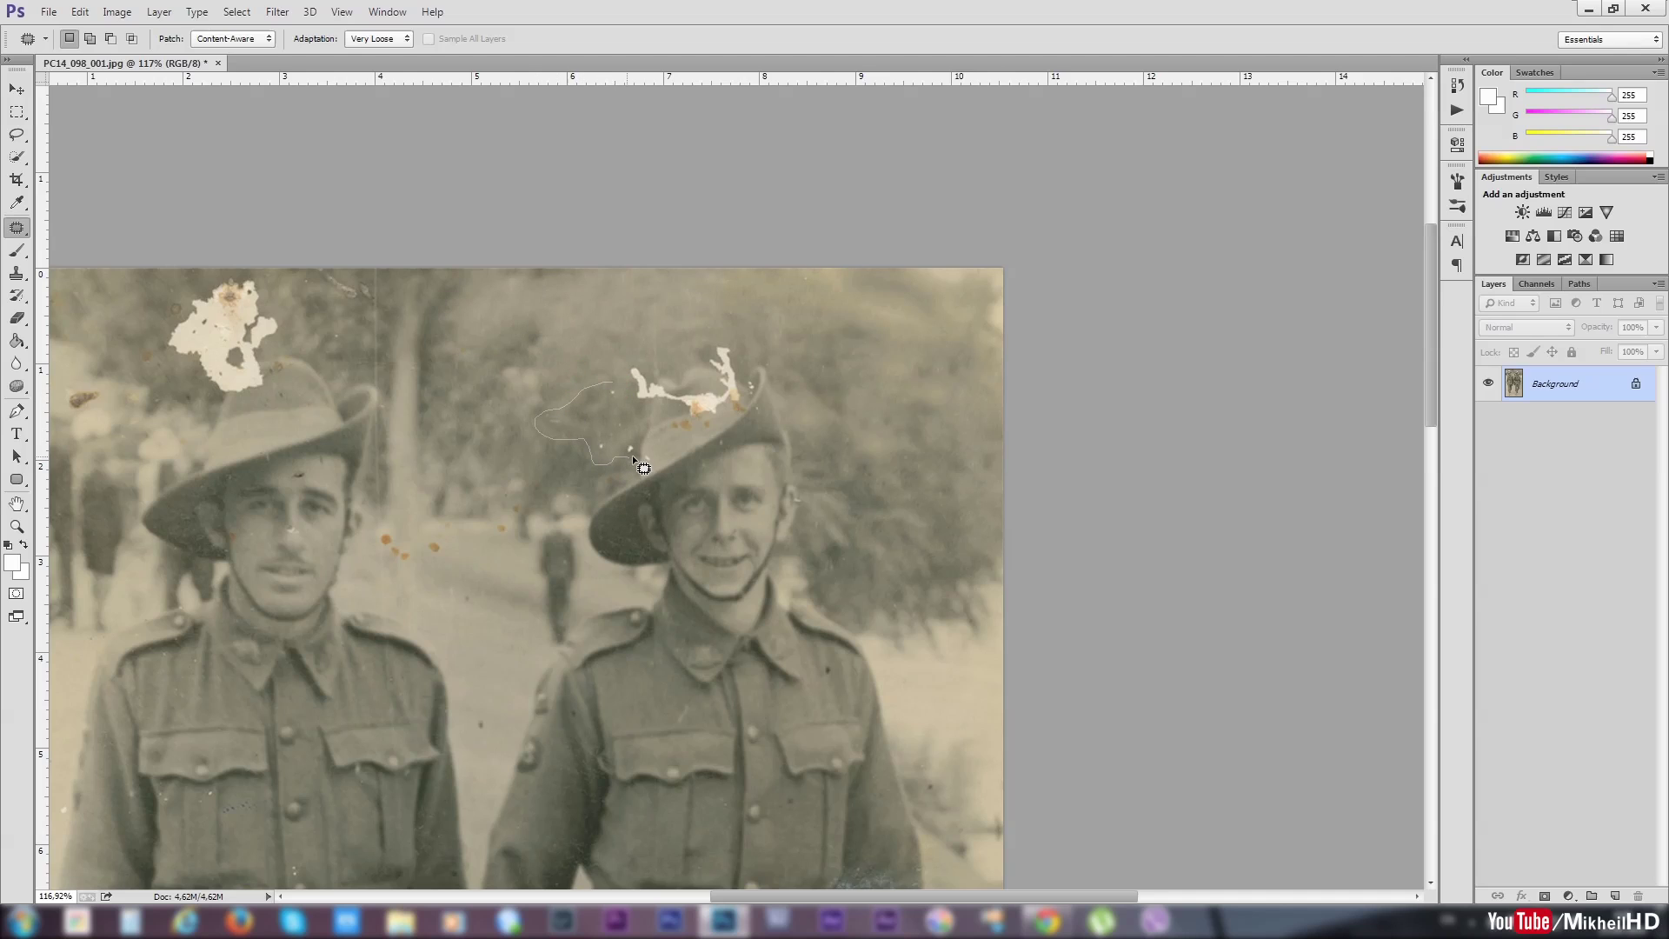
left_click_drag(612, 393, 607, 383)
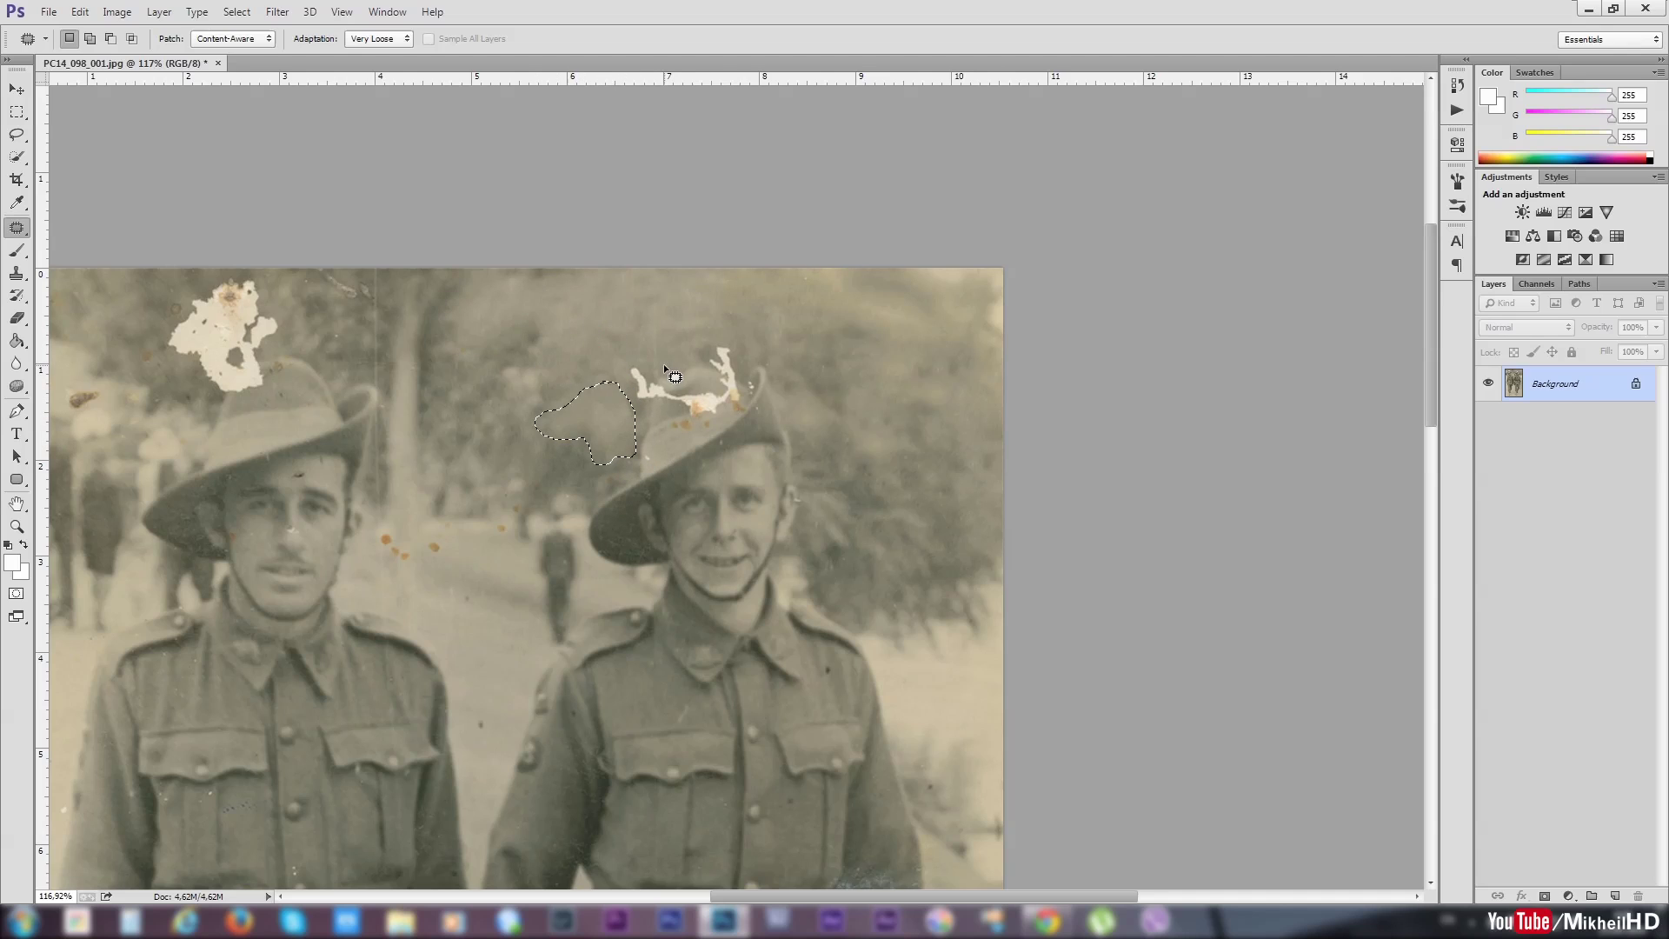
- Patch the large blotch above the left hat with progressively smaller selections
mouse_move(560, 492)
left_mouse_down()
mouse_move(710, 428)
mouse_move(820, 501)
left_mouse_up()
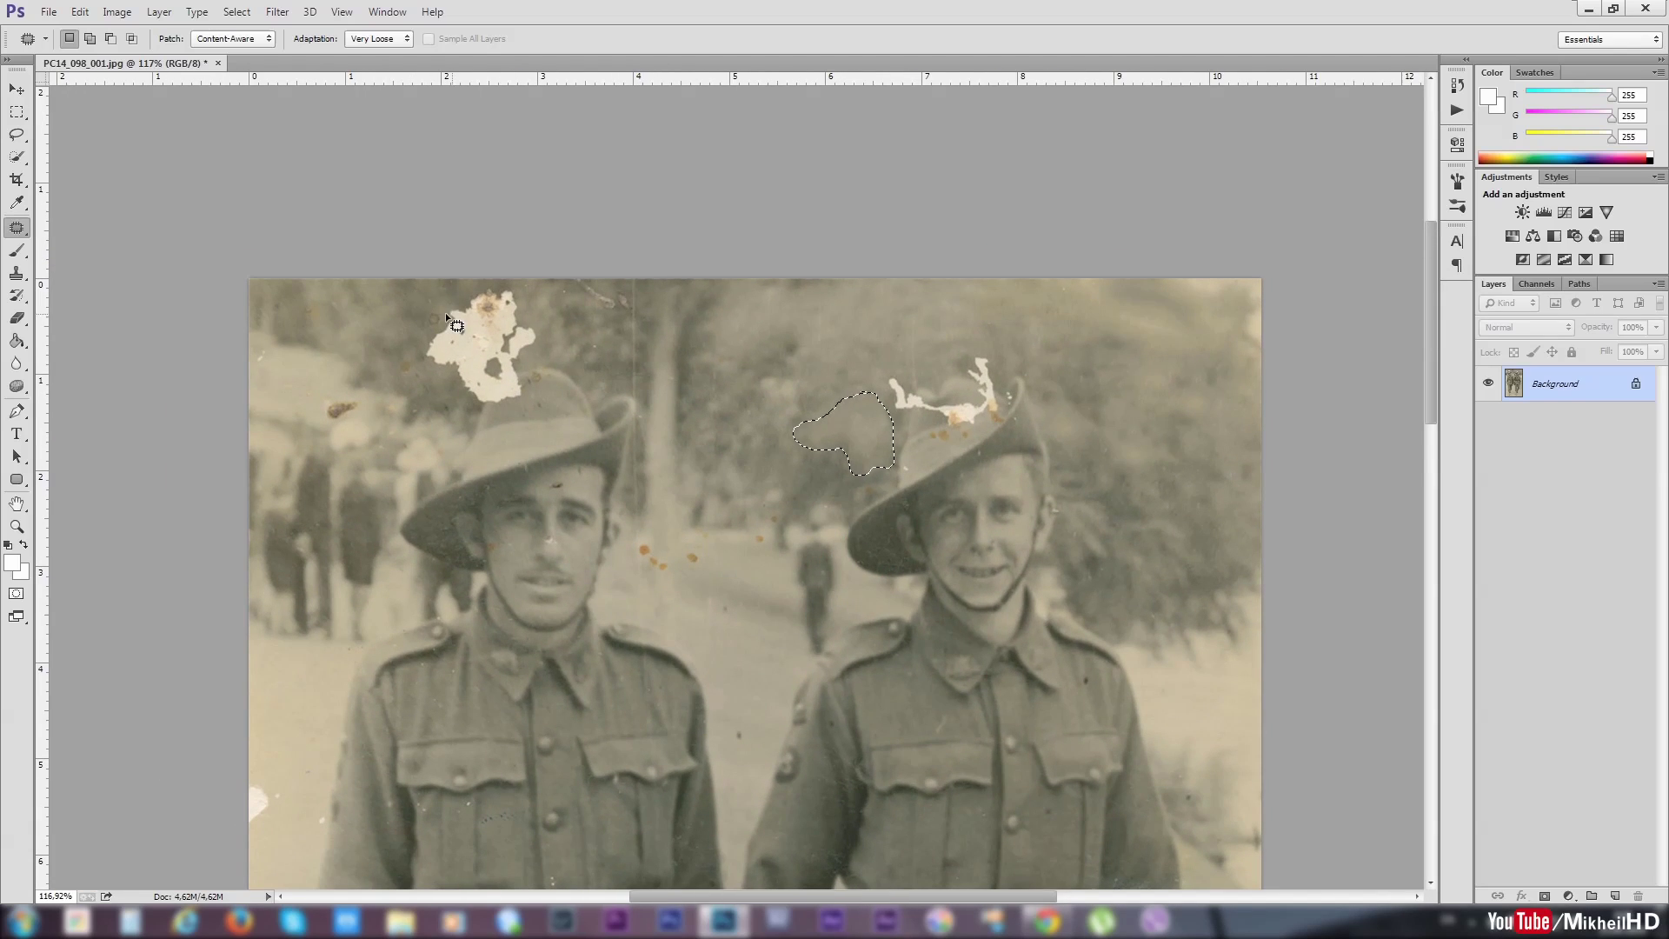
mouse_move(435, 280)
left_mouse_down()
mouse_move(419, 363)
mouse_move(521, 372)
mouse_move(439, 280)
mouse_move(372, 326)
mouse_move(794, 356)
left_mouse_up()
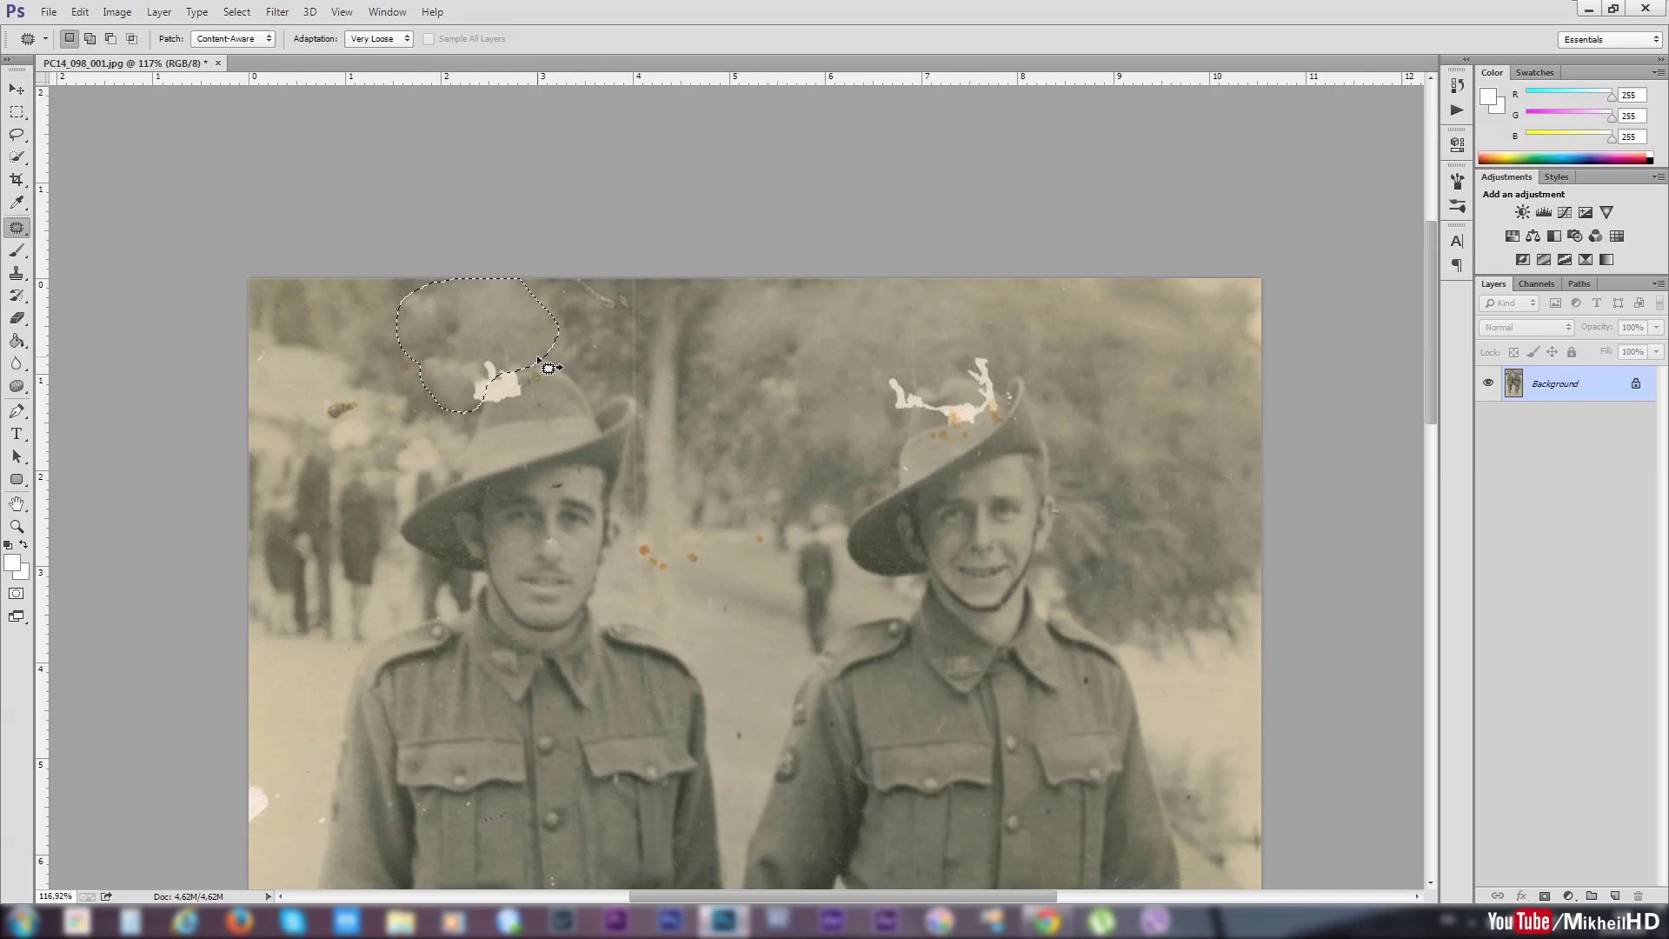
key("ctrl+d")
mouse_move(461, 279)
left_mouse_down()
mouse_move(375, 324)
mouse_move(447, 286)
left_mouse_up()
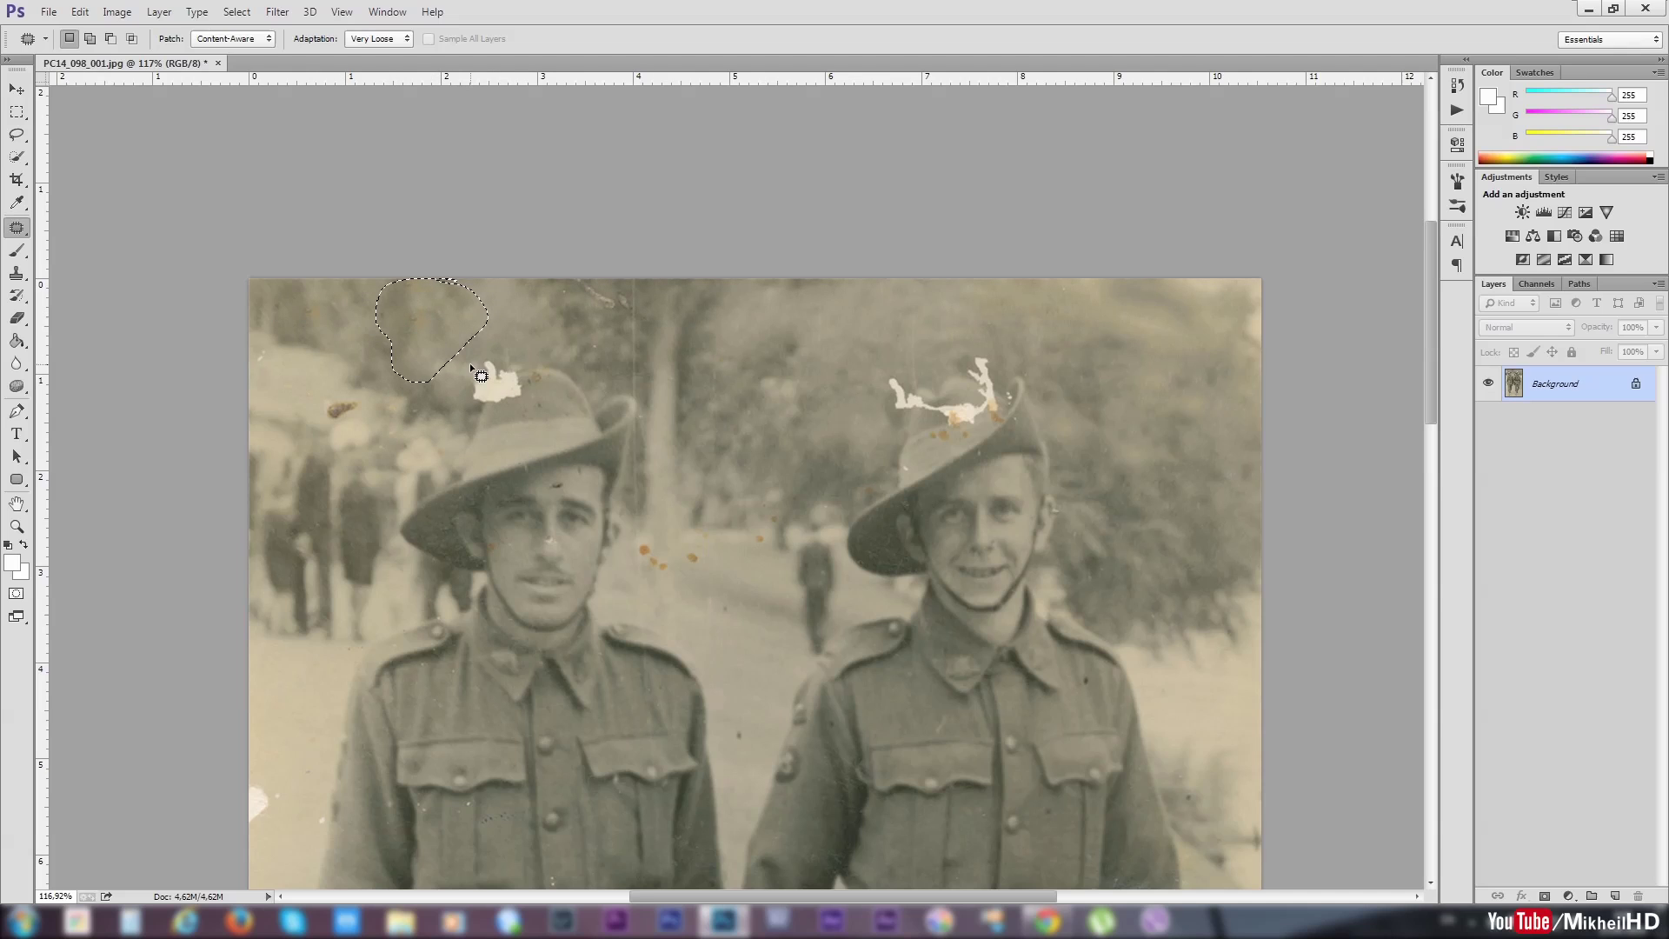
left_click(473, 374)
mouse_move(440, 298)
left_mouse_down()
mouse_move(432, 323)
mouse_move(387, 316)
mouse_move(440, 280)
mouse_move(573, 310)
left_mouse_up()
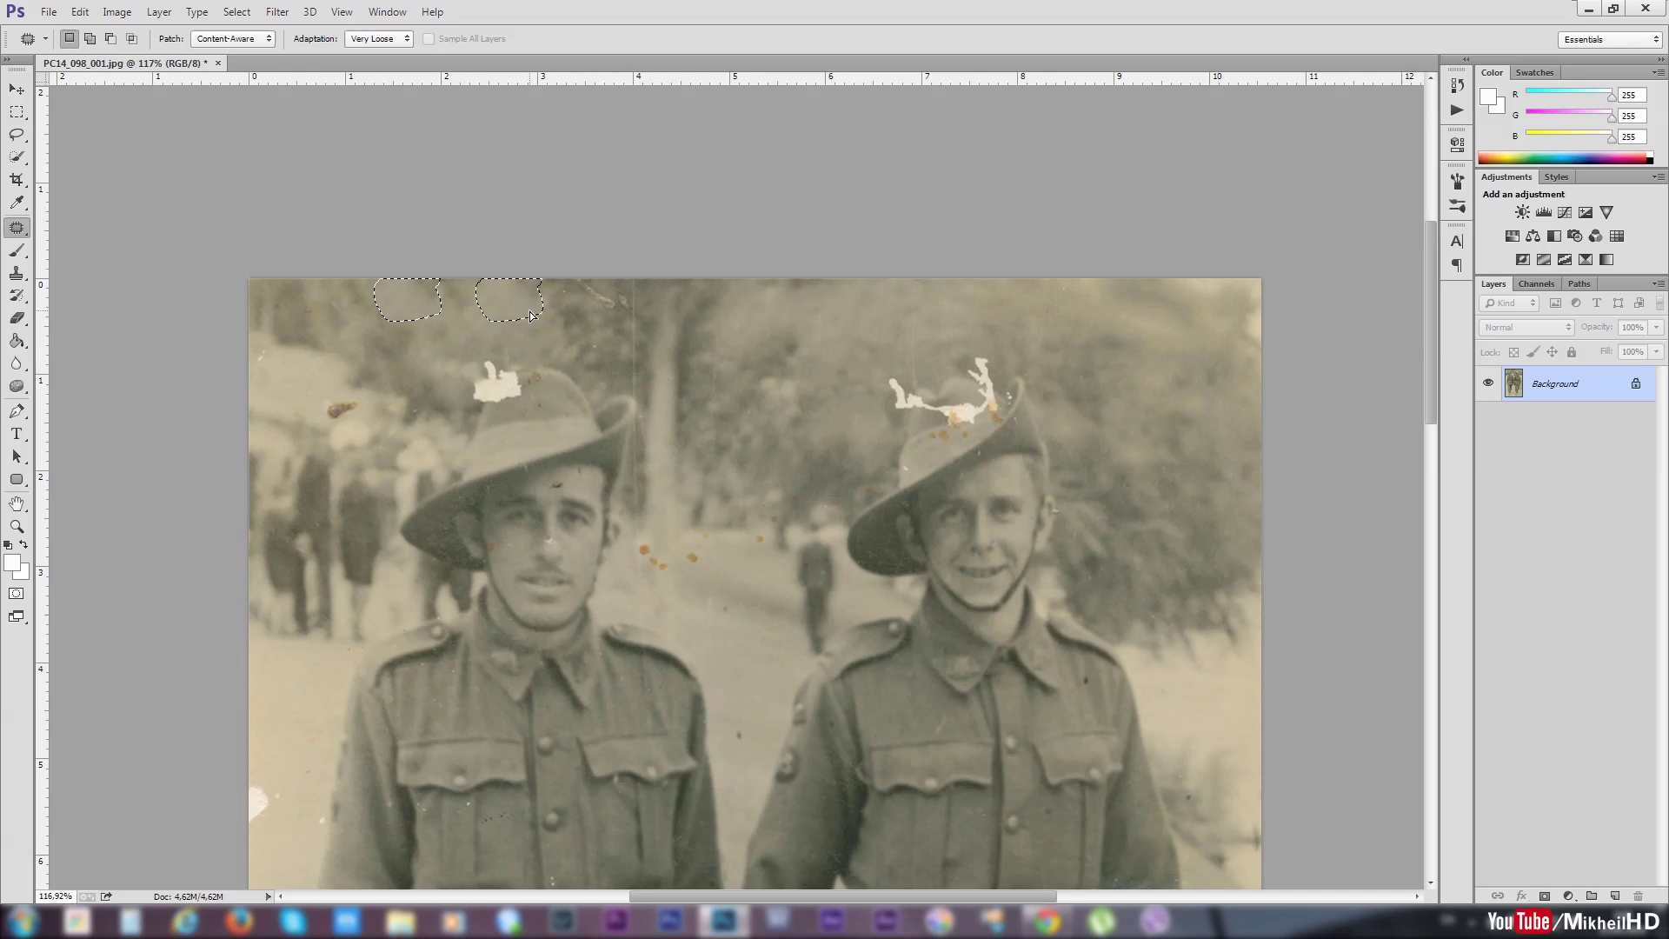
key("ctrl+d")
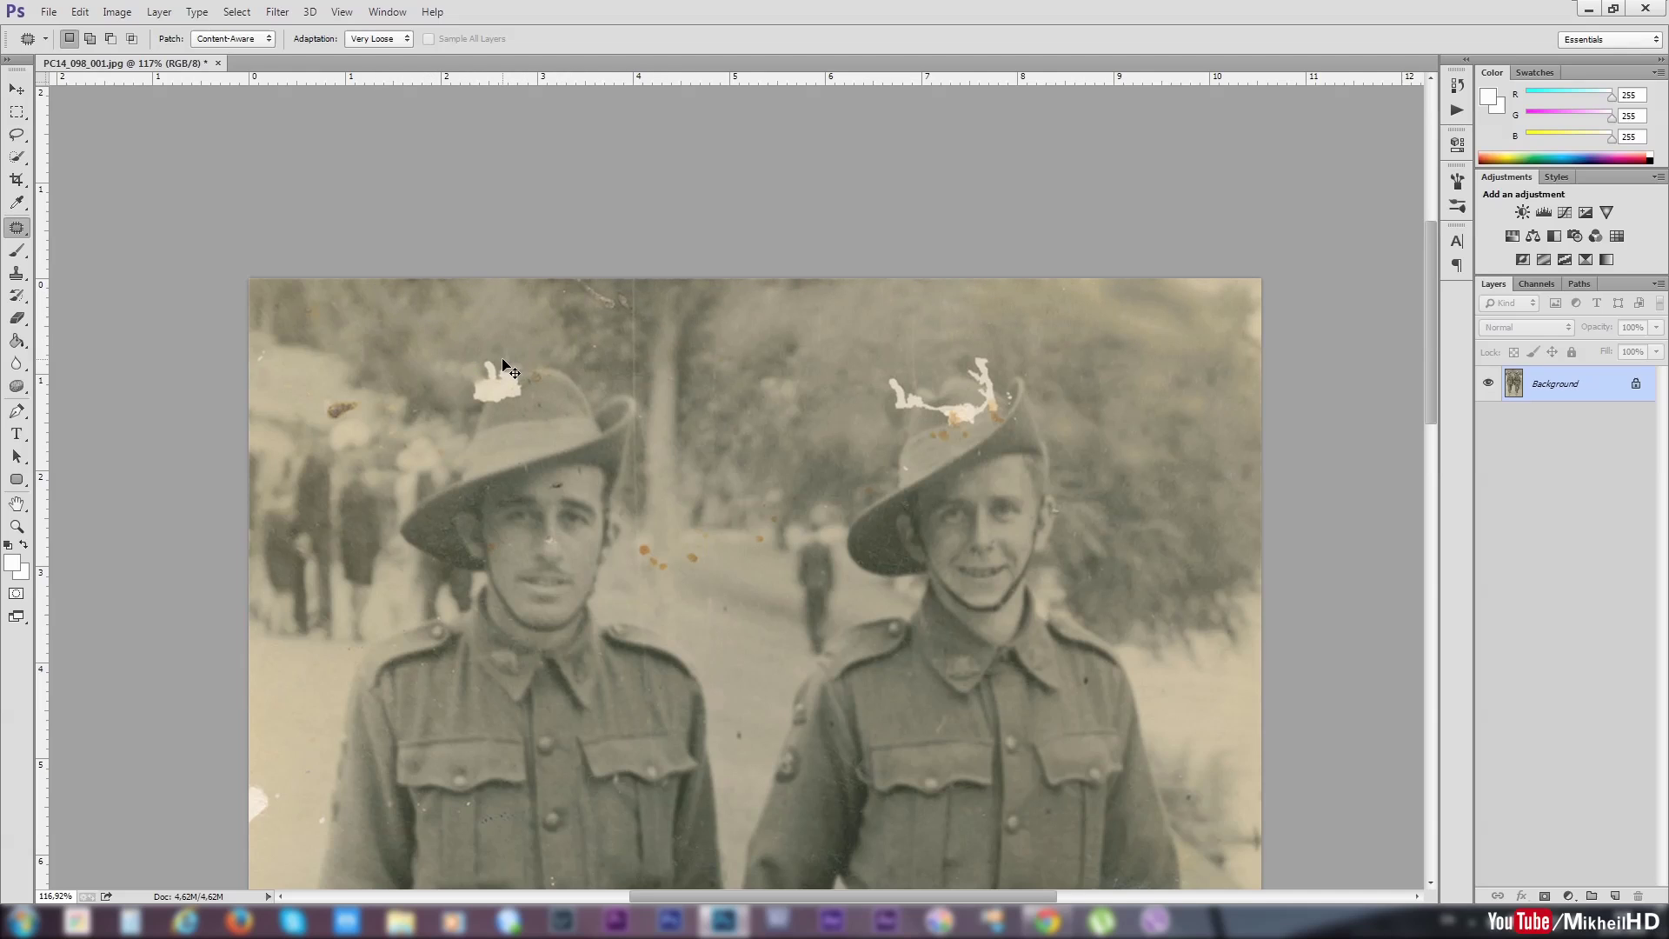
mouse_move(360, 396)
left_mouse_down()
mouse_move(374, 418)
mouse_move(273, 380)
left_mouse_up()
- Pan down the left edge and patch the white spot there with clean background
key("ctrl+d")
mouse_move(399, 405)
left_mouse_down()
mouse_move(378, 445)
mouse_move(400, 407)
left_mouse_up()
left_click_drag(416, 581, 515, 368)
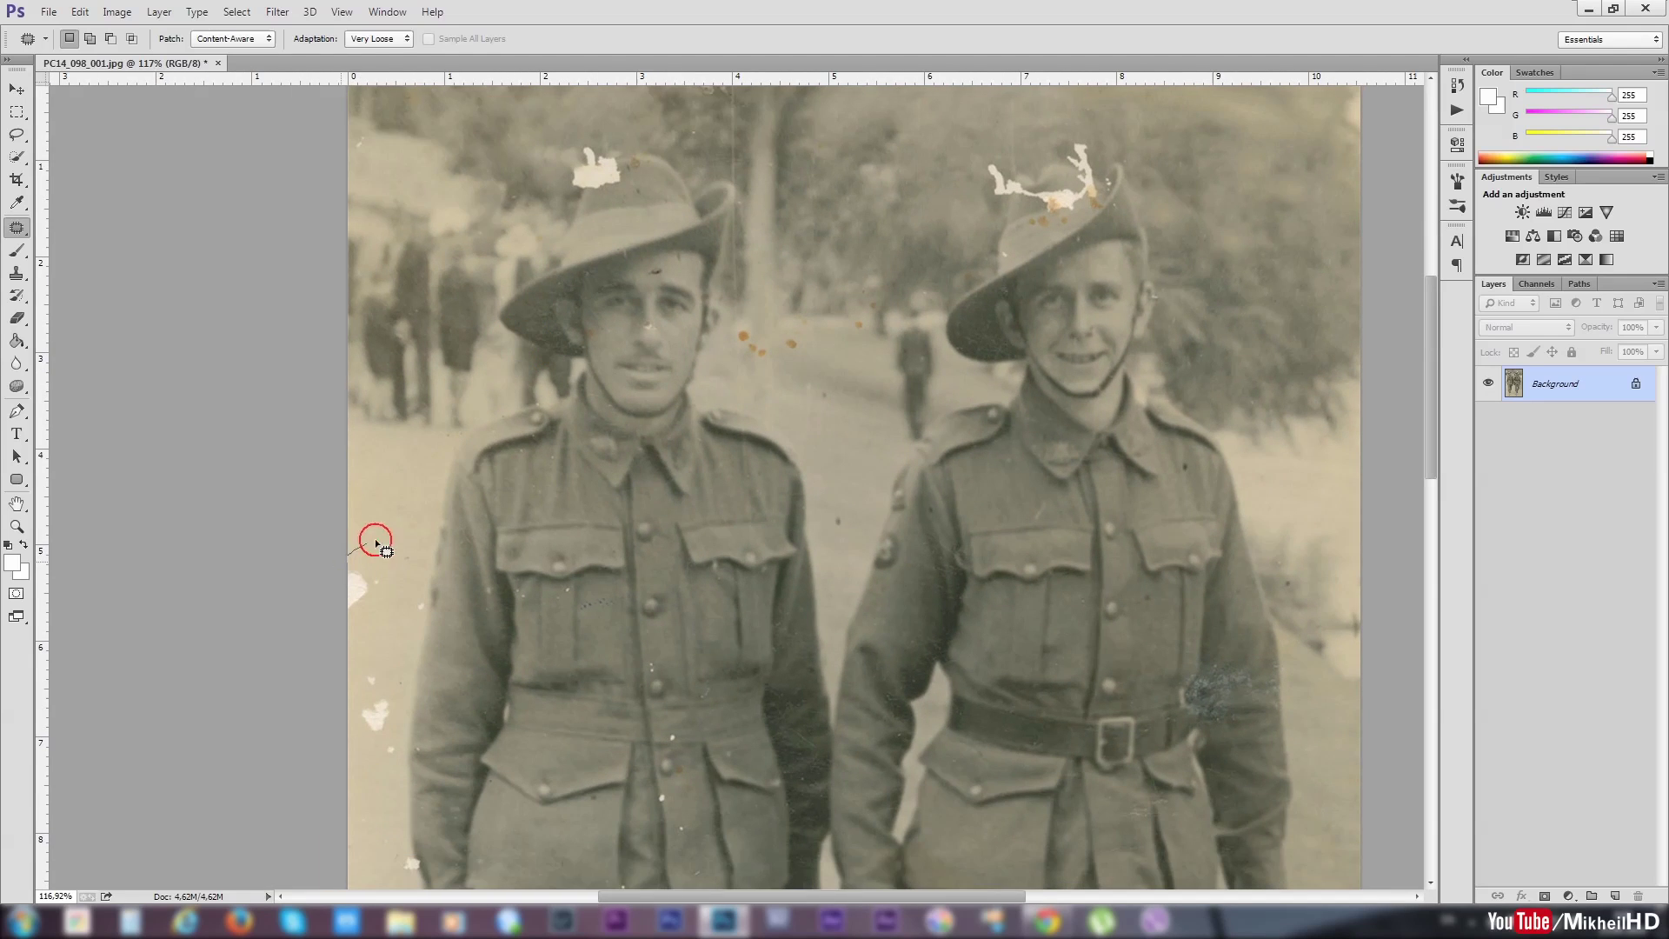
mouse_move(383, 619)
left_mouse_down()
mouse_move(346, 559)
mouse_move(378, 491)
left_mouse_up()
mouse_move(385, 622)
left_mouse_down()
mouse_move(423, 449)
mouse_move(438, 537)
mouse_move(388, 497)
left_mouse_up()
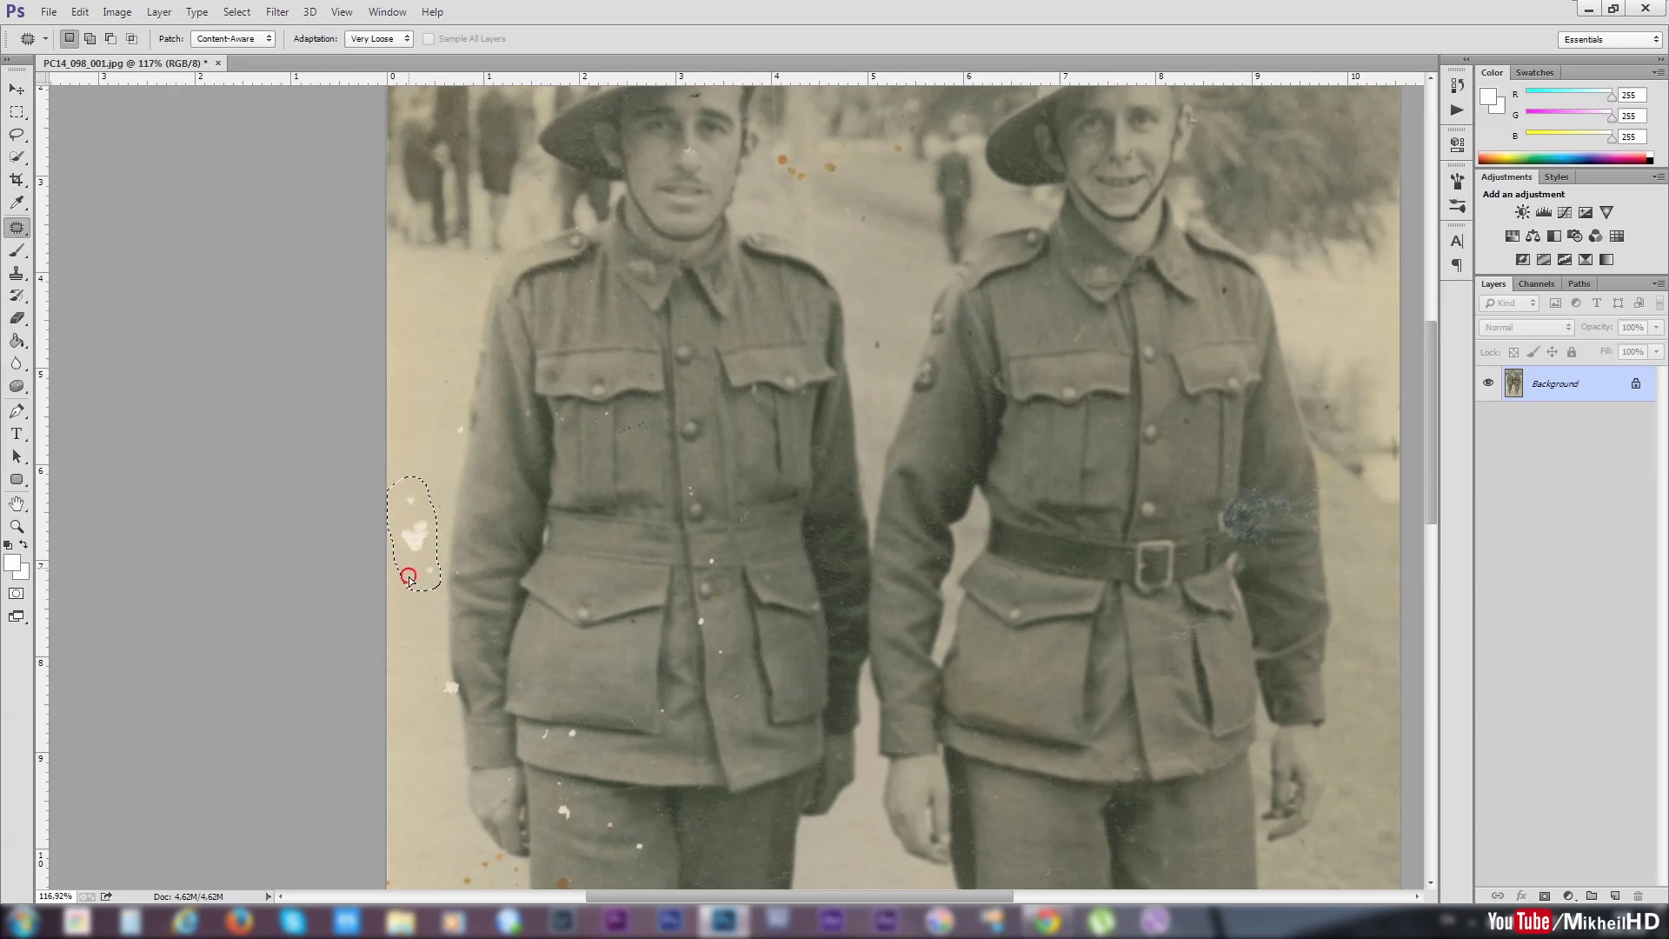
left_click_drag(410, 578, 409, 678)
key("ctrl+d")
- Patch the spot beside the left soldier's arm and deselect
left_click_drag(451, 419, 460, 445)
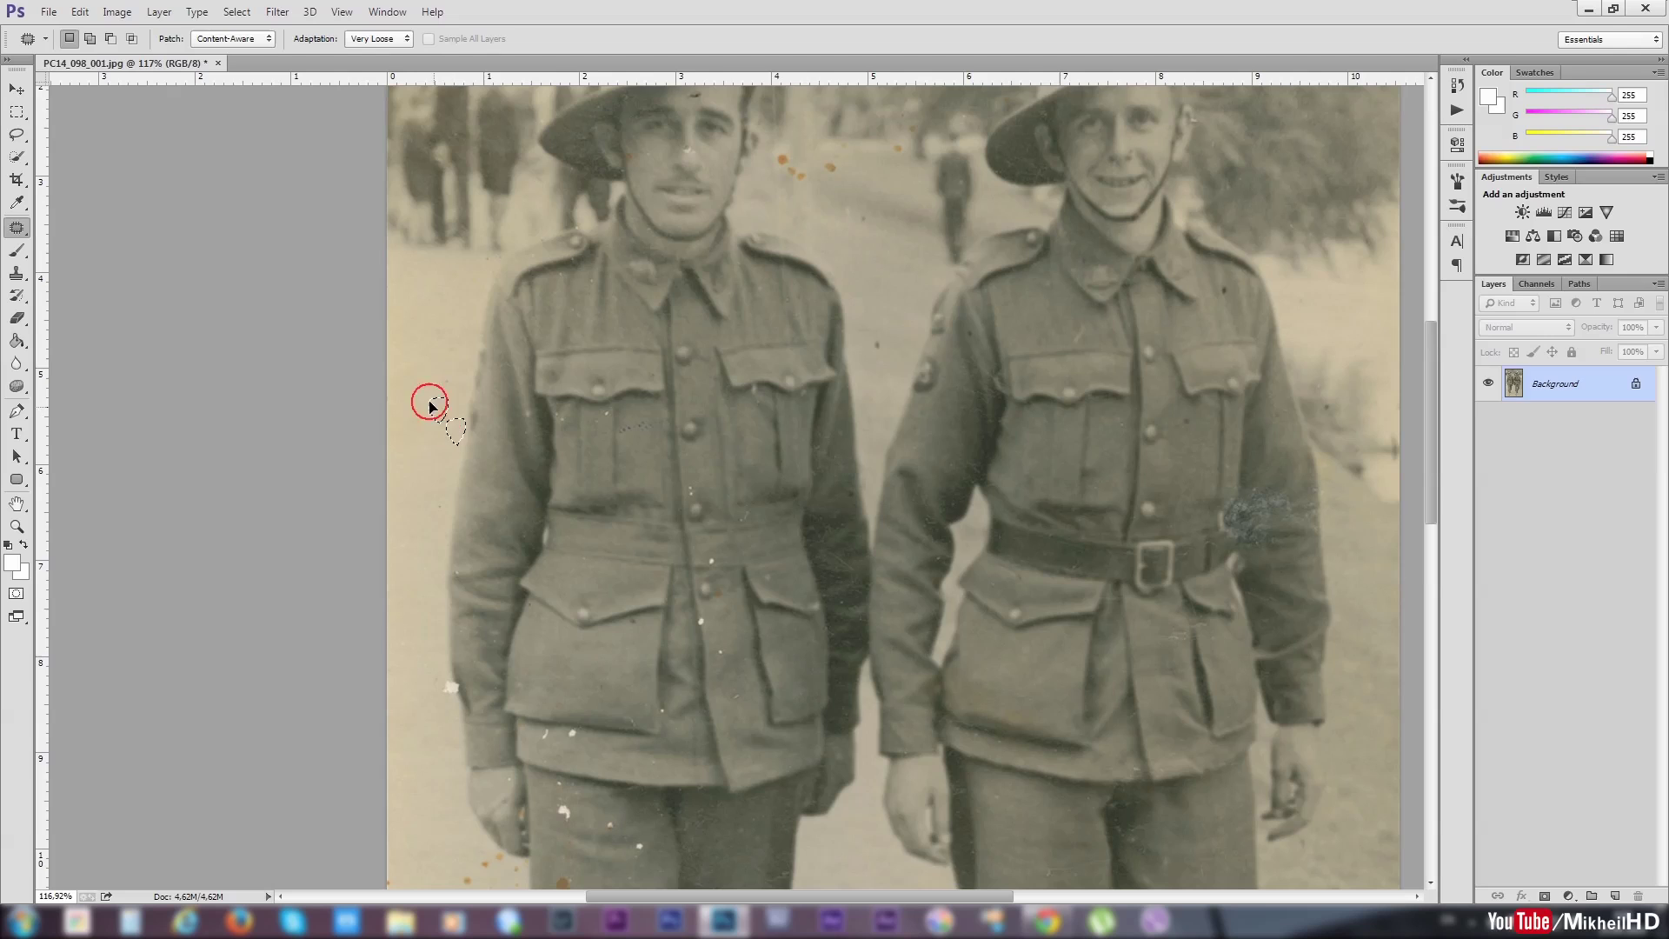
left_click_drag(456, 334, 448, 405)
left_click_drag(467, 337, 434, 311)
key("ctrl+d")
- Patch the white stain and the stained strip along the photo's left edge
scroll(503, 351, "down", 3)
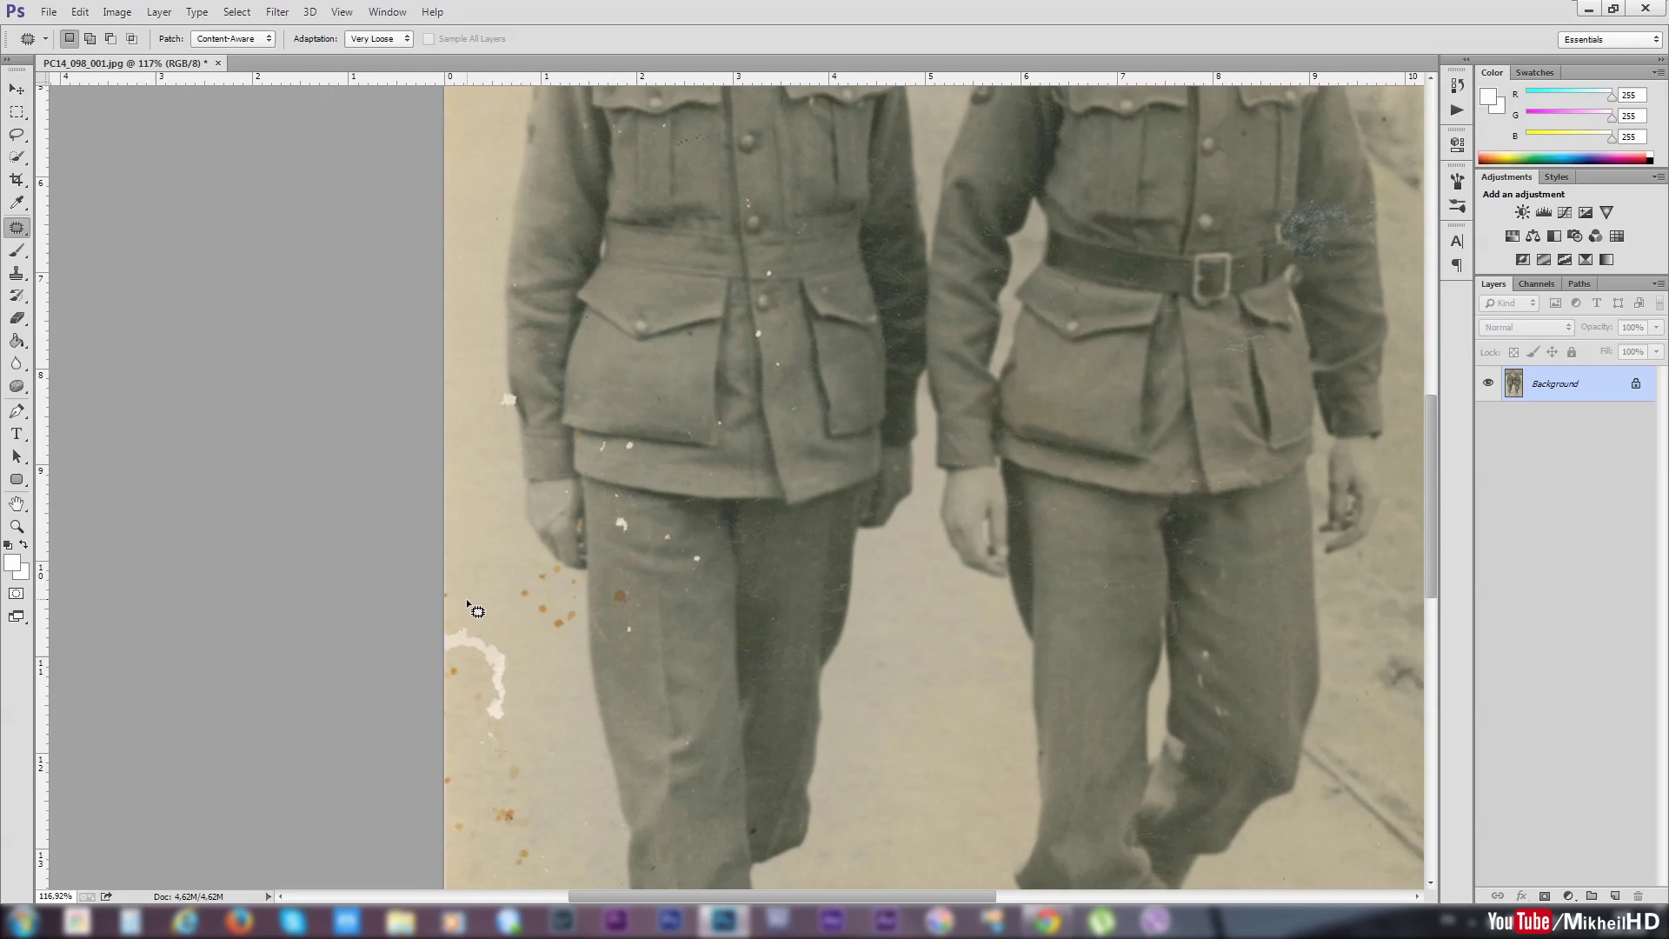
mouse_move(444, 590)
left_mouse_down()
mouse_move(543, 845)
mouse_move(444, 591)
left_mouse_up()
mouse_move(556, 682)
left_mouse_down()
mouse_move(548, 372)
mouse_move(894, 438)
left_mouse_up()
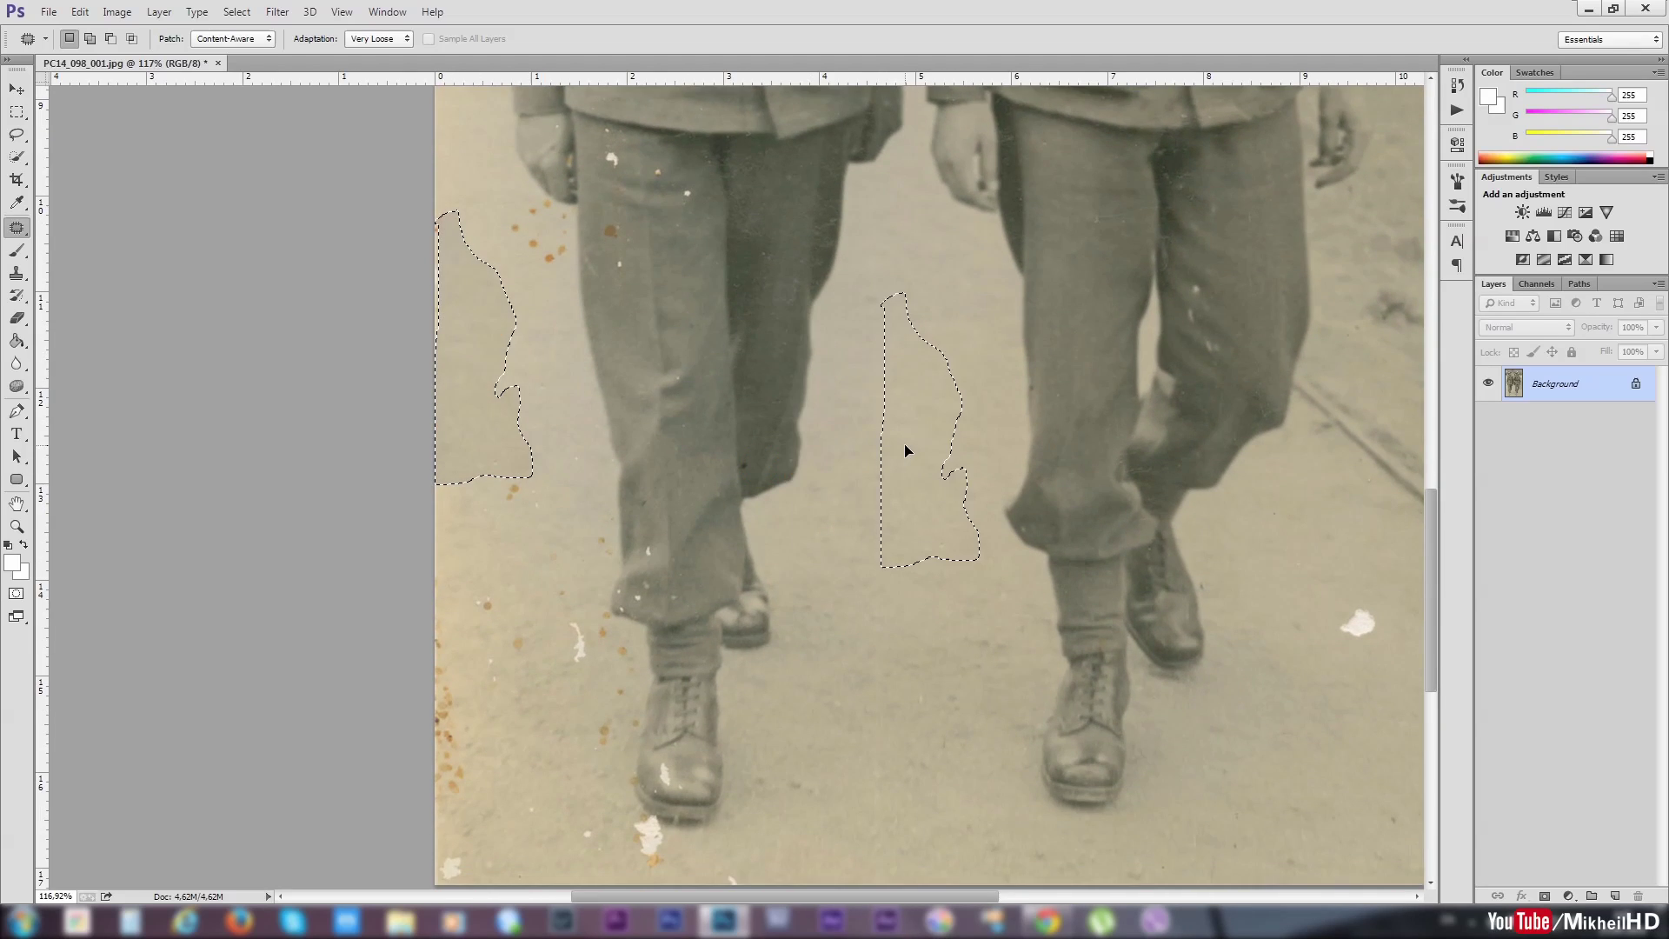
key("ctrl+d")
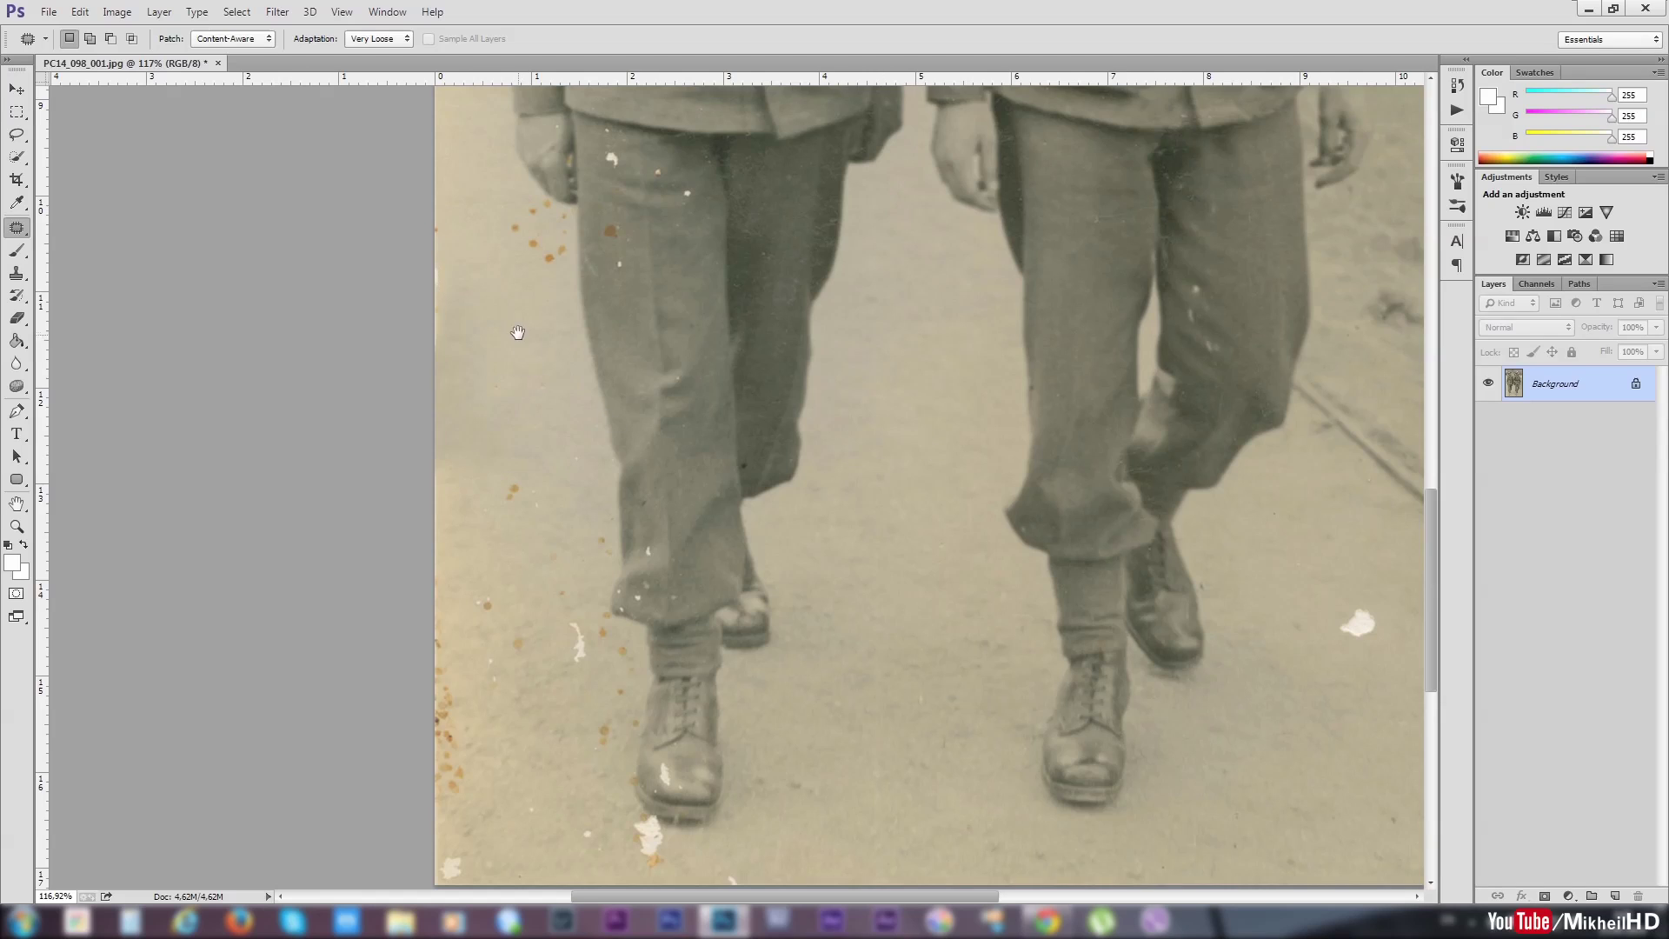
left_click_drag(516, 329, 534, 408)
left_click_drag(438, 289, 450, 291)
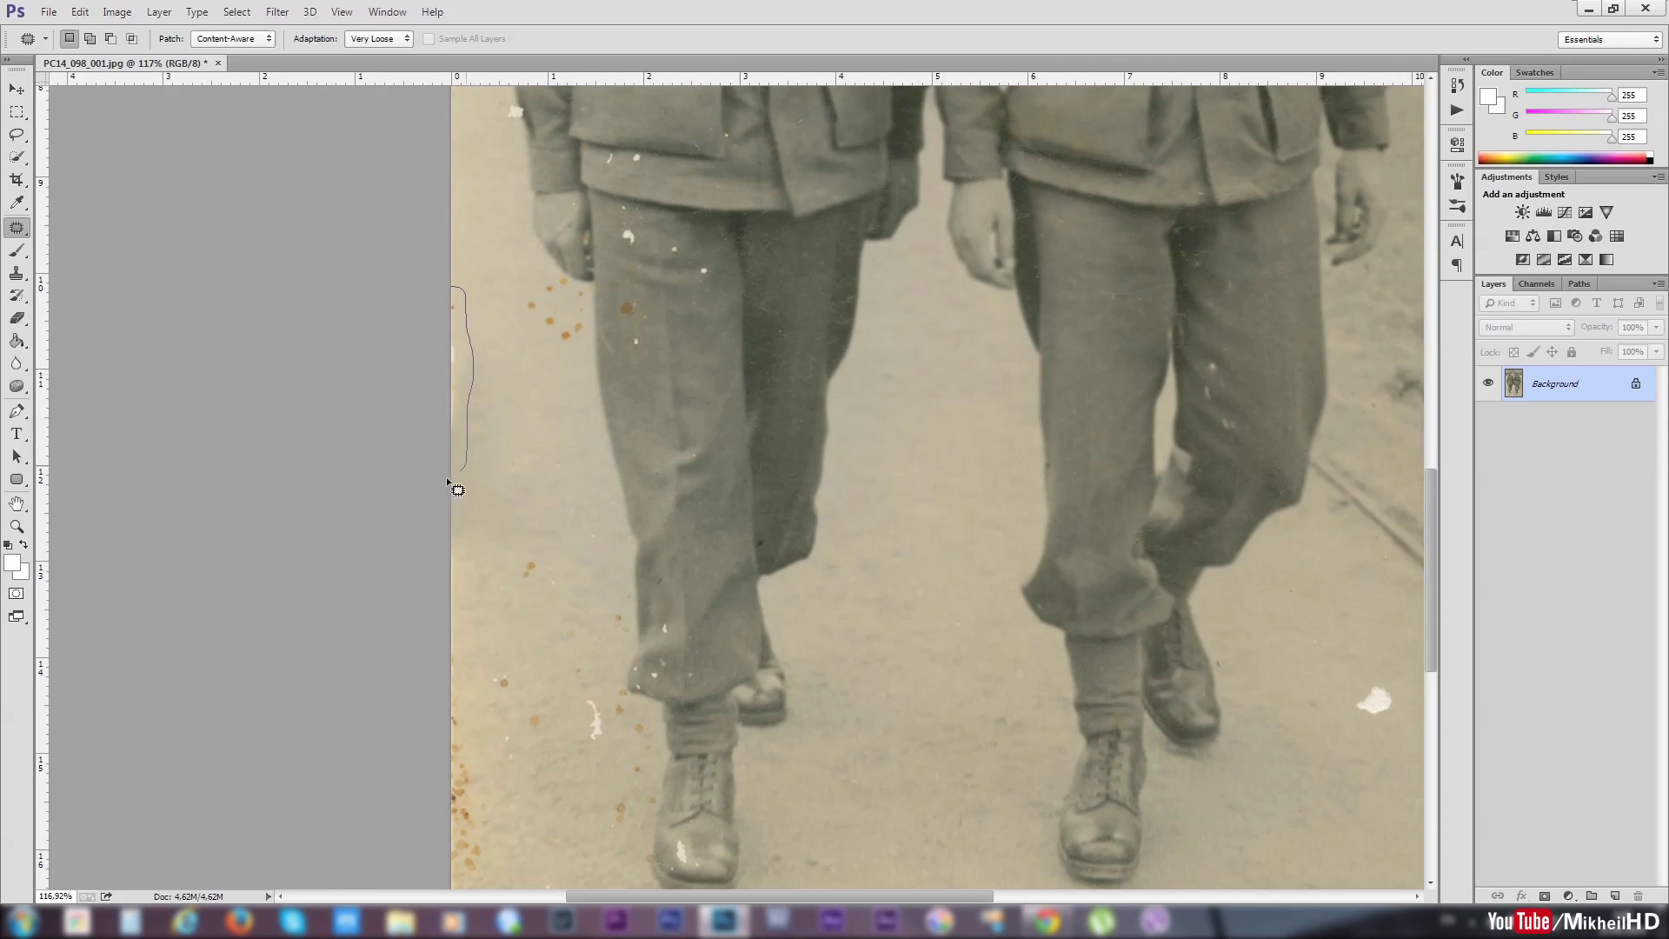
left_click_drag(467, 354, 626, 436)
- Patch the orange left-edge stains and specks beside the left trouser leg and cuff
mouse_move(449, 396)
left_mouse_down()
mouse_move(427, 830)
mouse_move(463, 402)
left_mouse_up()
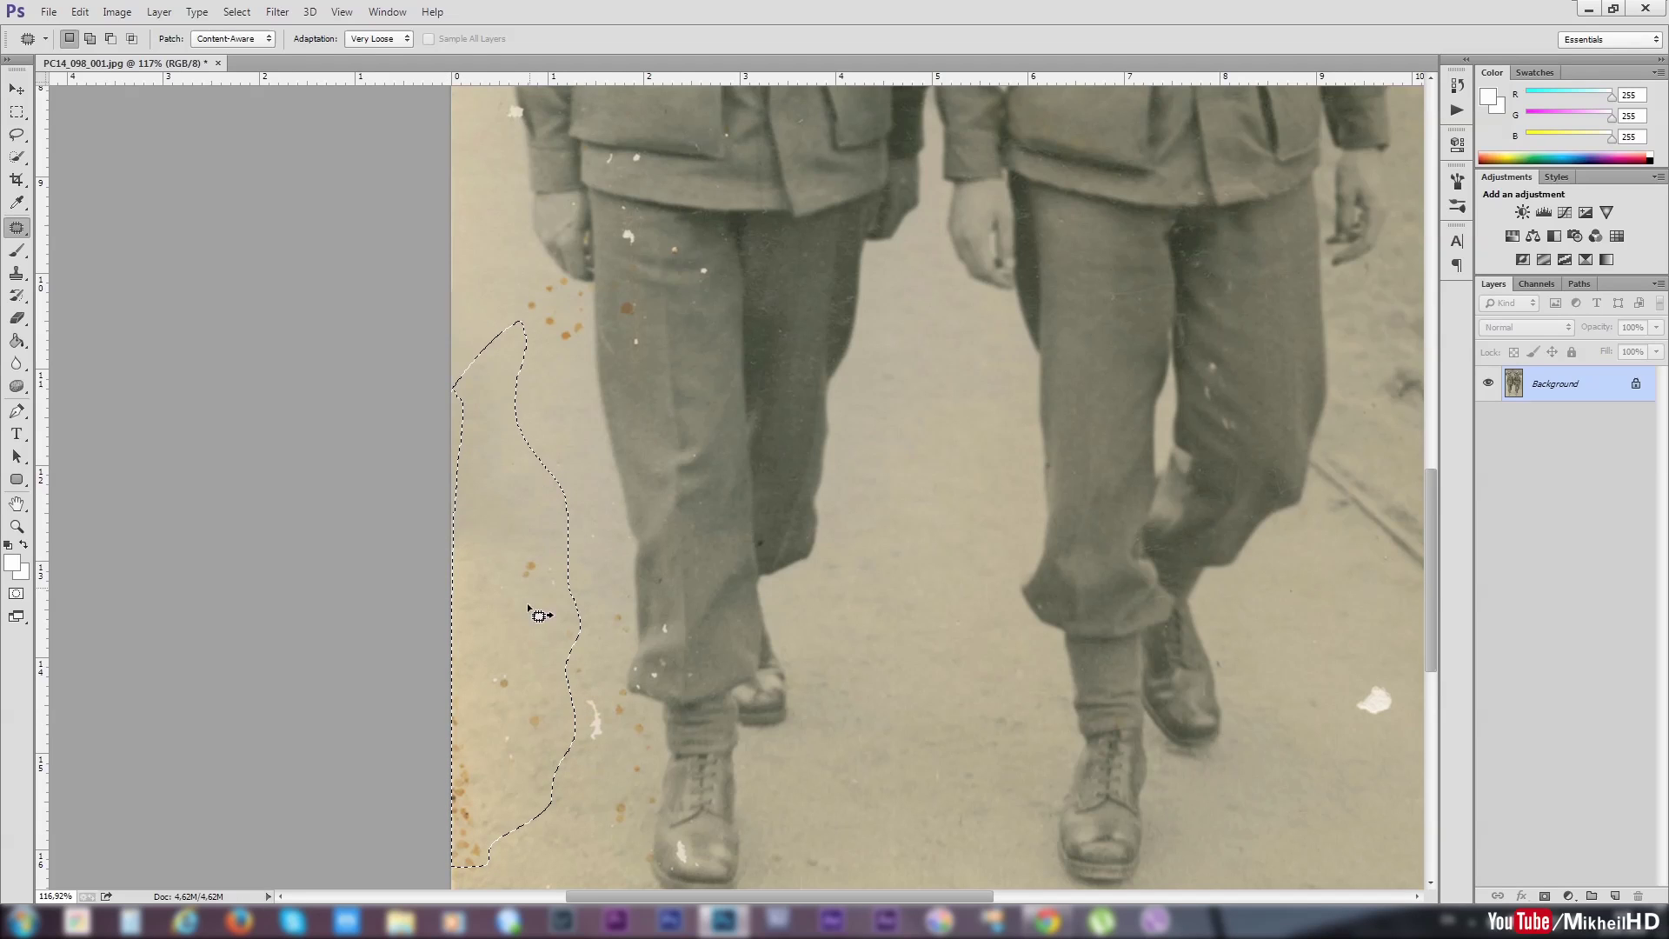
mouse_move(795, 656)
left_mouse_down()
mouse_move(834, 403)
mouse_move(822, 569)
left_mouse_up()
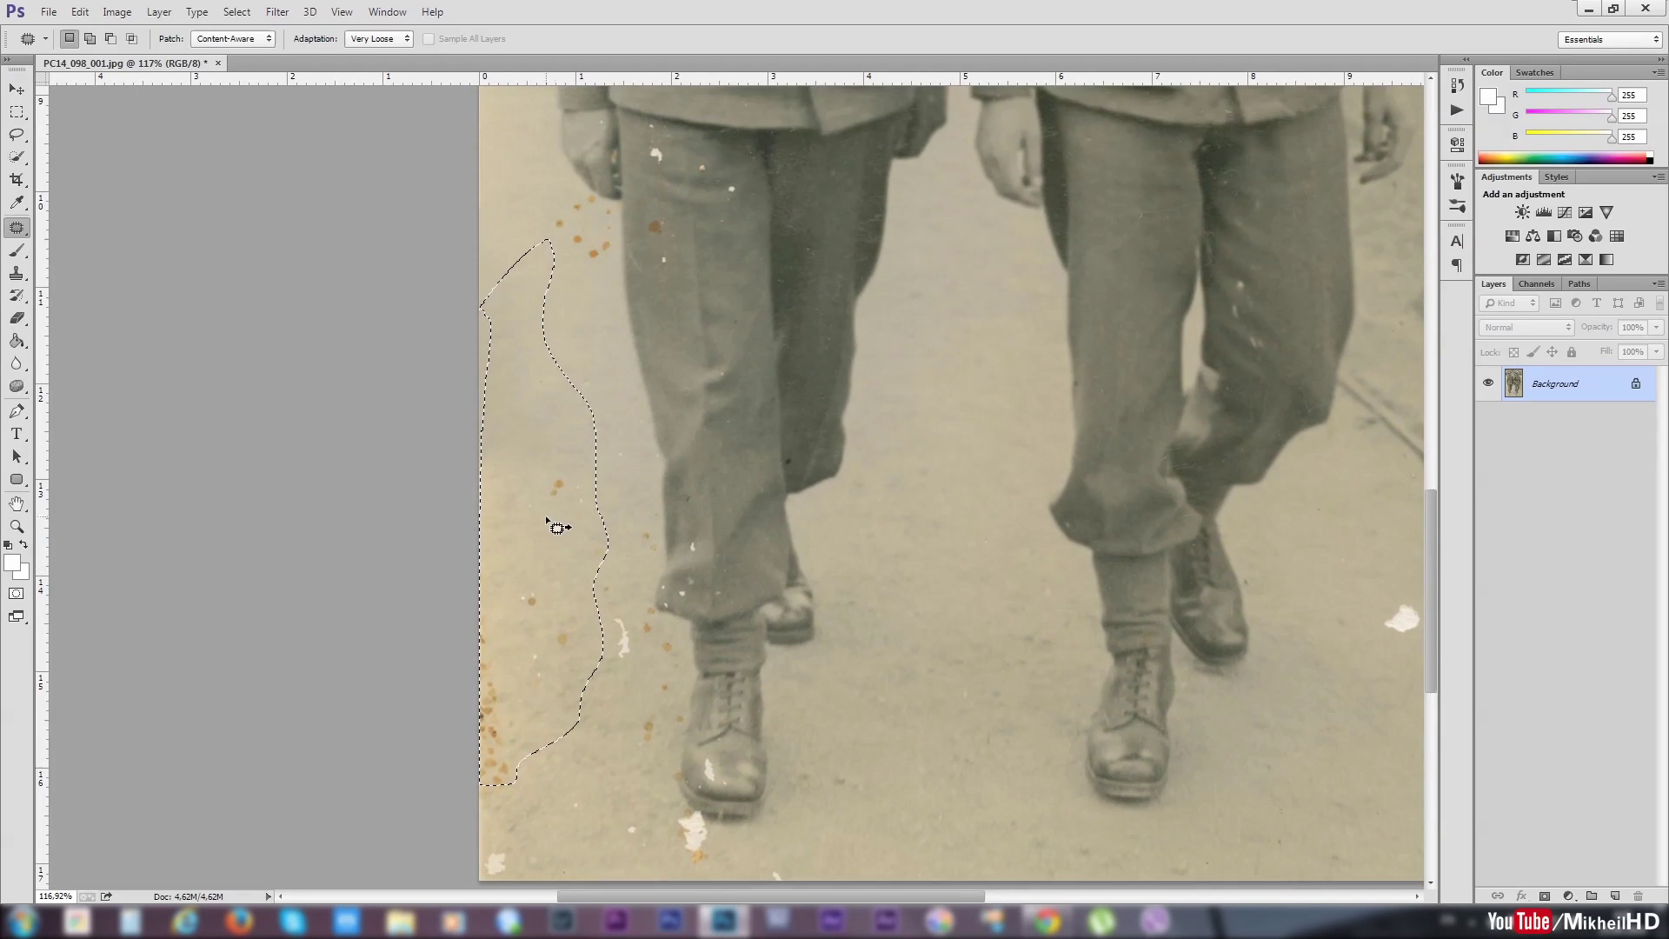
mouse_move(548, 524)
left_mouse_down()
mouse_move(627, 550)
mouse_move(626, 734)
mouse_move(551, 504)
left_mouse_up()
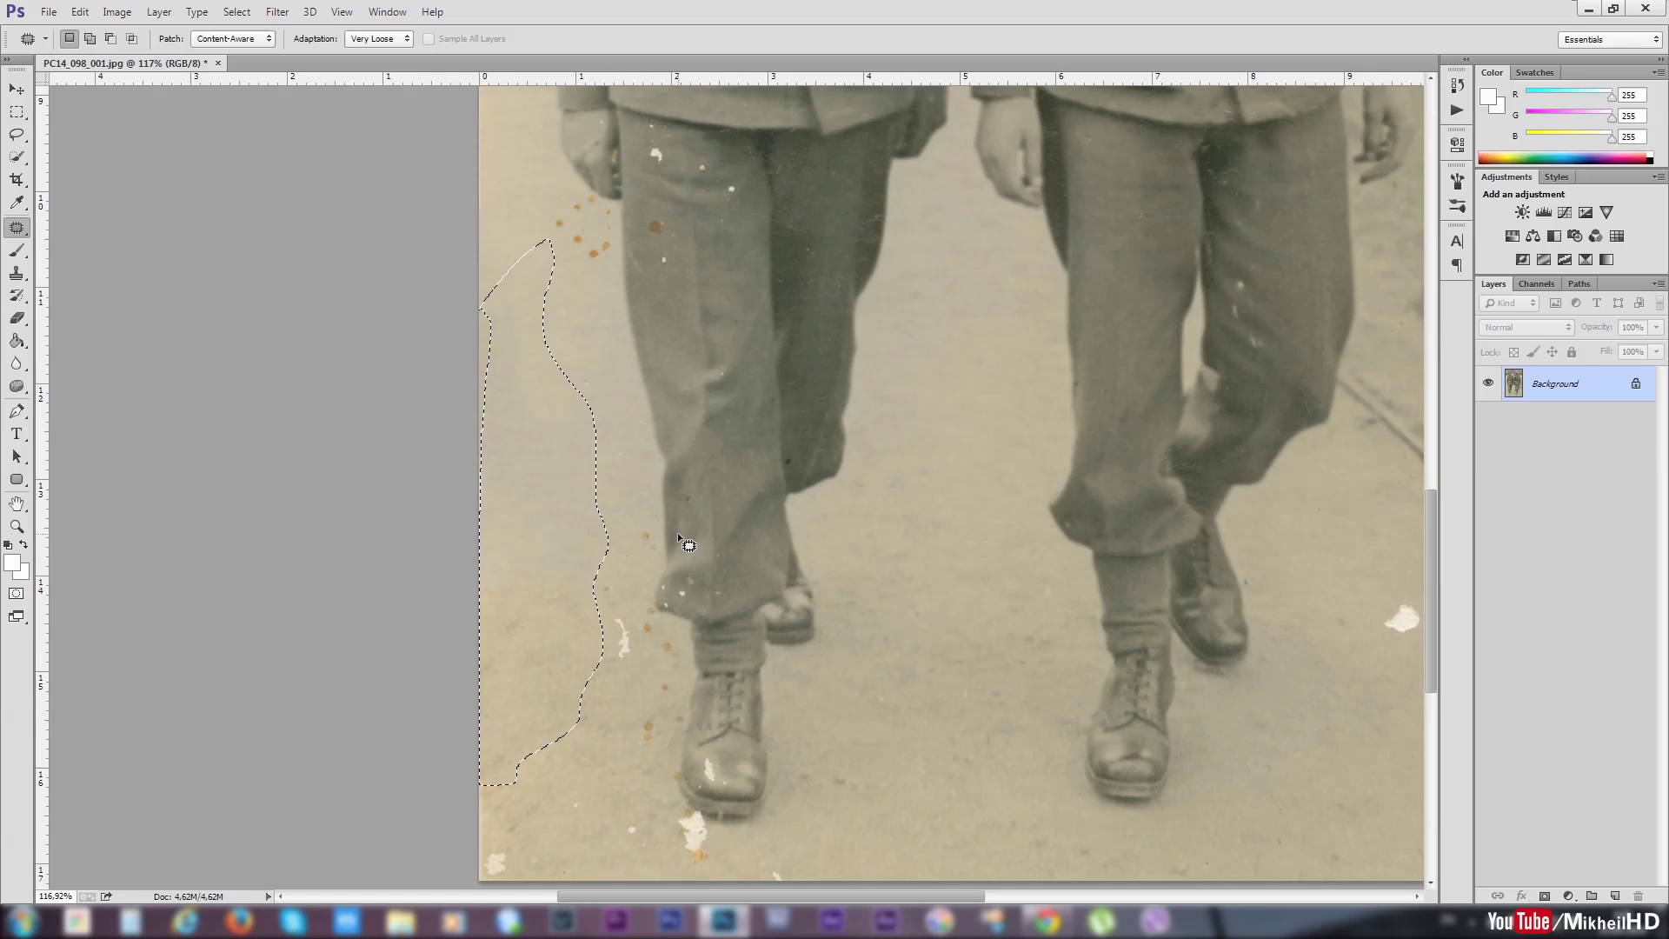
key("ctrl+d")
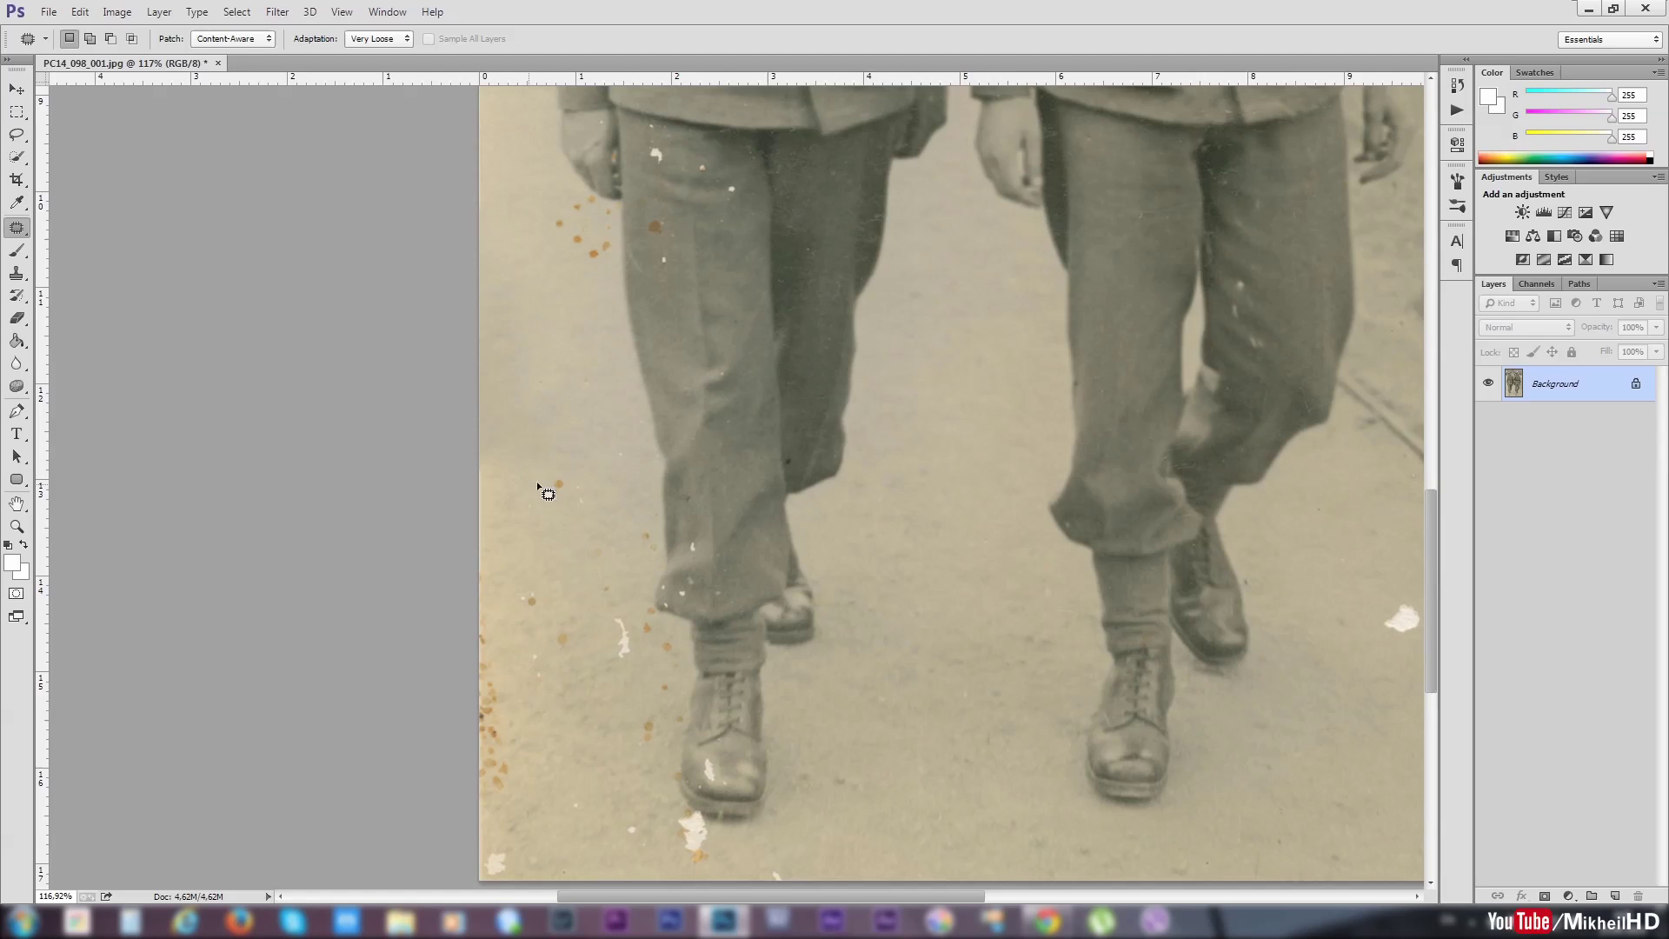
mouse_move(556, 454)
left_mouse_down()
mouse_move(574, 461)
mouse_move(581, 365)
left_mouse_up()
mouse_move(535, 579)
left_mouse_down()
mouse_move(591, 658)
mouse_move(536, 585)
mouse_move(536, 485)
mouse_move(630, 696)
left_mouse_up()
left_click_drag(610, 526, 602, 517)
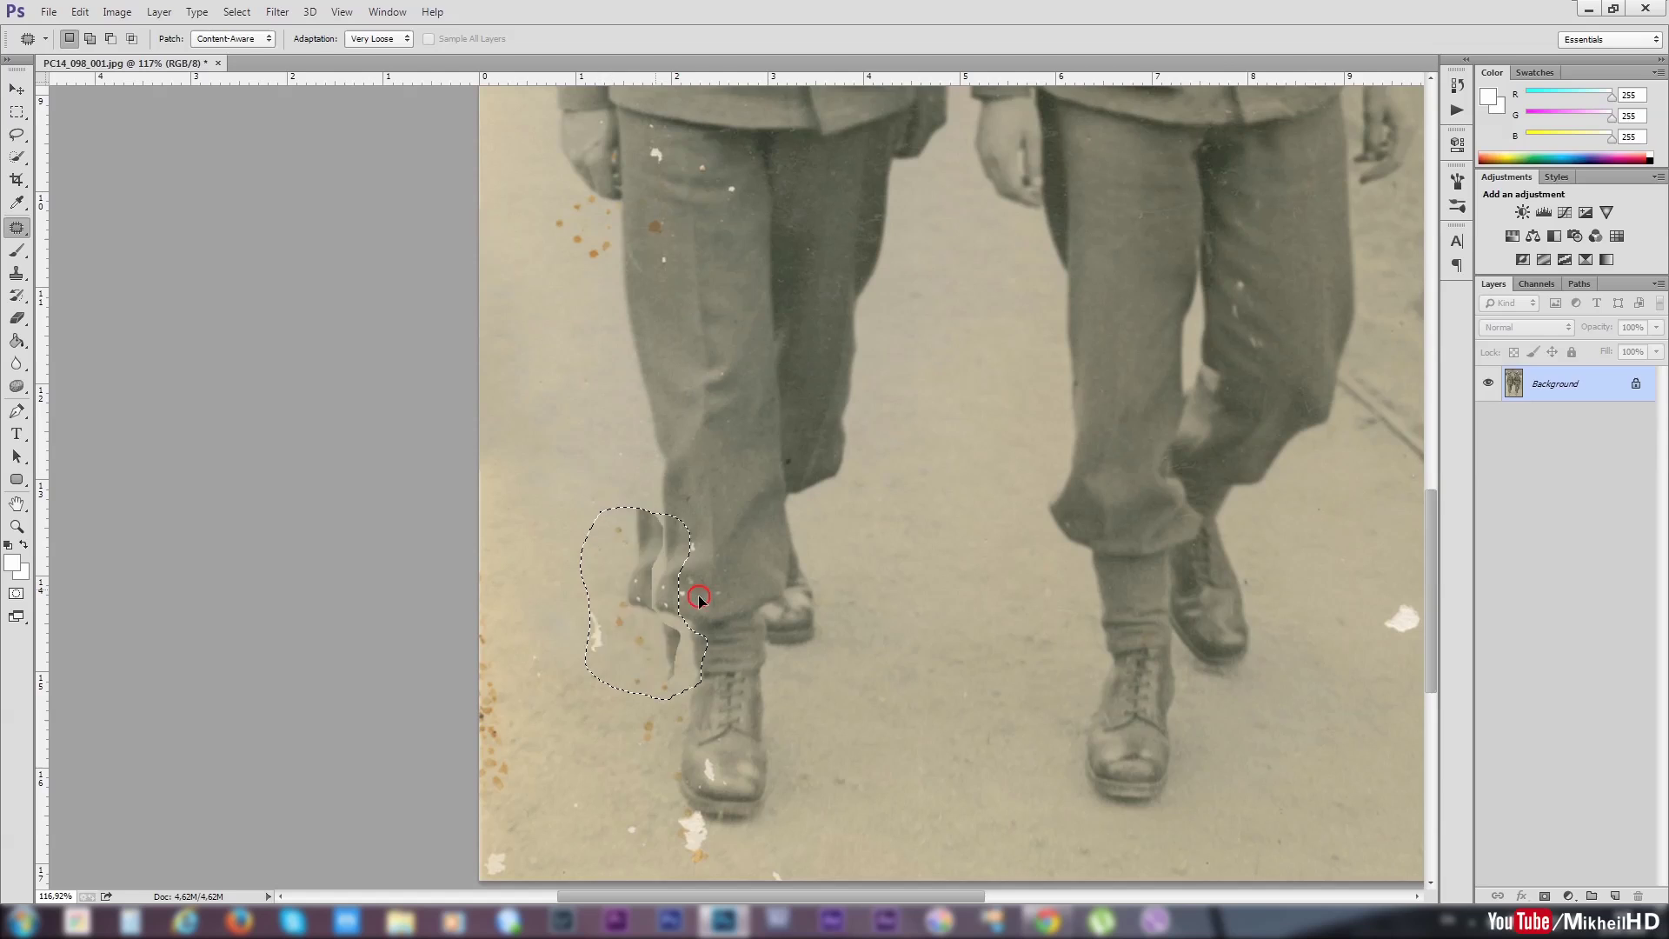
left_click_drag(626, 599, 952, 635)
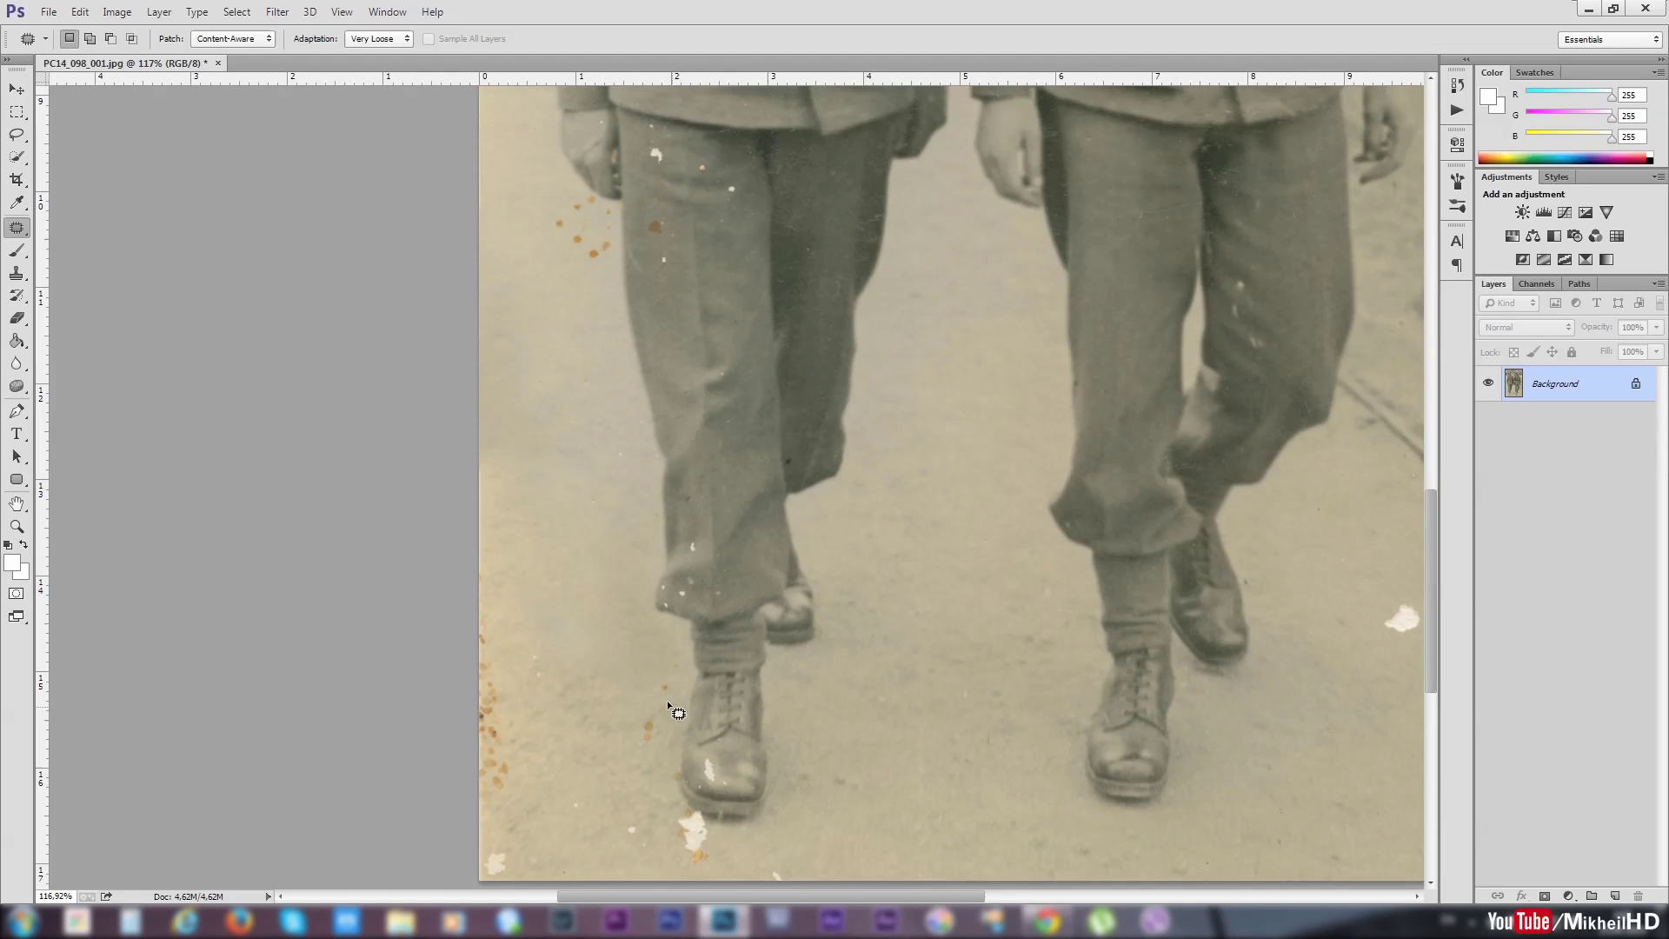
- Replace the stains left of the boot with clean pavement
left_click_drag(666, 654, 619, 756)
left_click_drag(660, 655, 662, 657)
left_click_drag(670, 737, 957, 707)
left_click_drag(676, 741, 676, 715)
key("ctrl+d")
left_click_drag(616, 772, 626, 548)
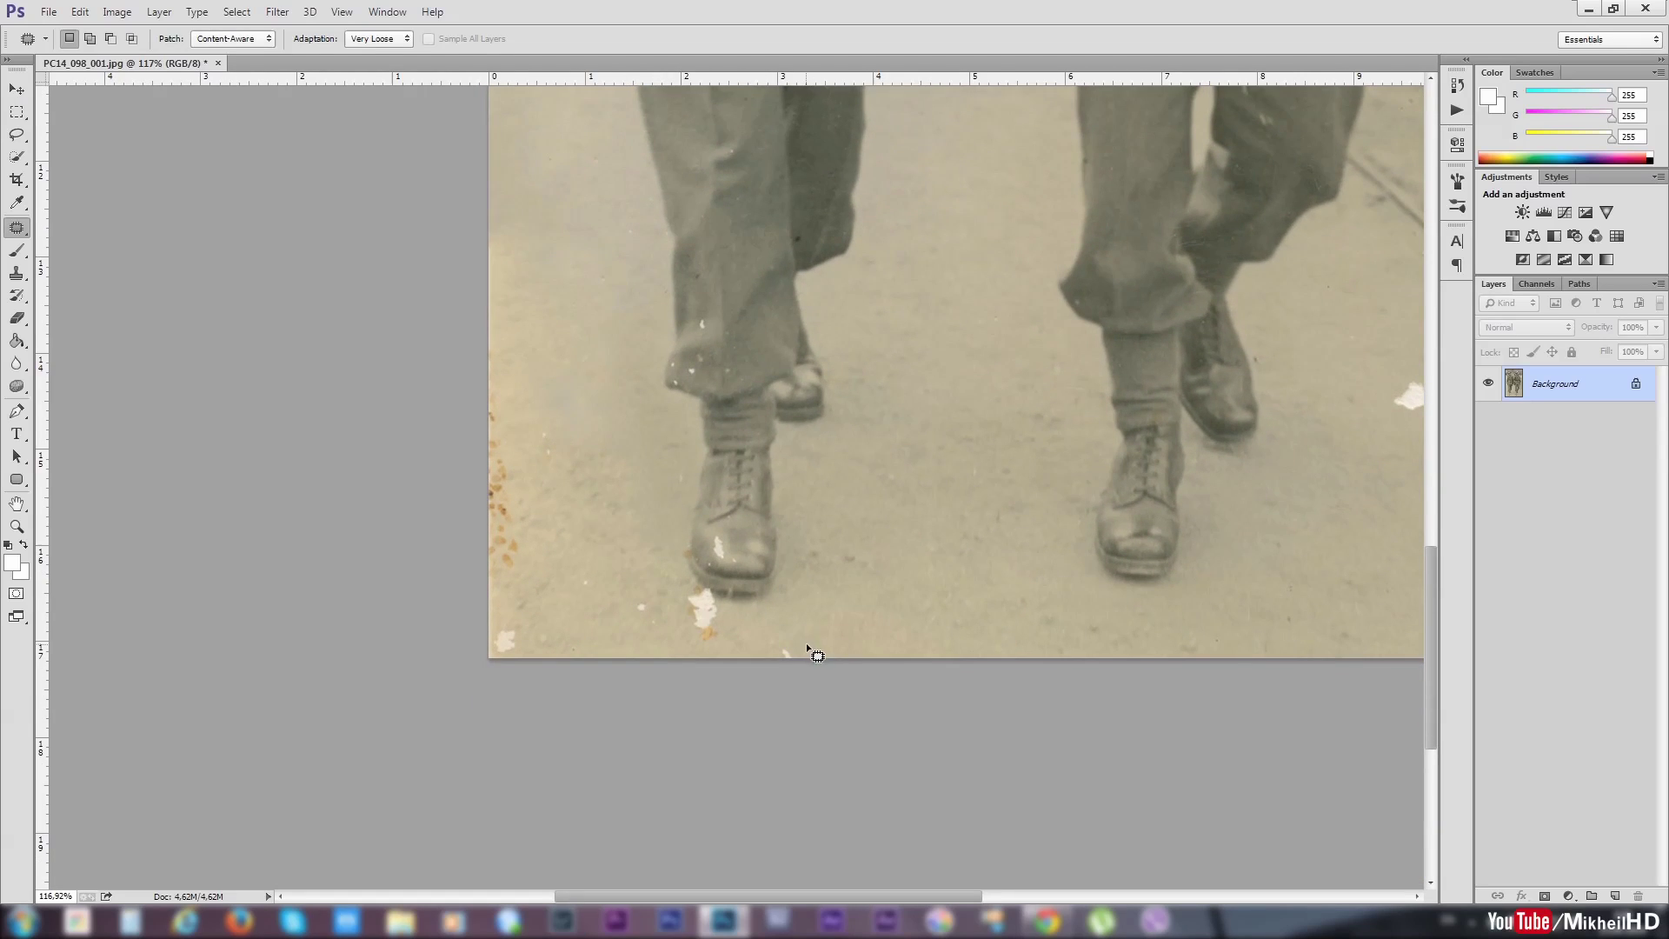
- Patch the white specks near the bottom edge and the boots
mouse_move(807, 654)
left_mouse_down()
mouse_move(727, 595)
mouse_move(735, 641)
left_mouse_up()
mouse_move(683, 548)
left_mouse_down()
mouse_move(688, 562)
mouse_move(683, 549)
left_mouse_up()
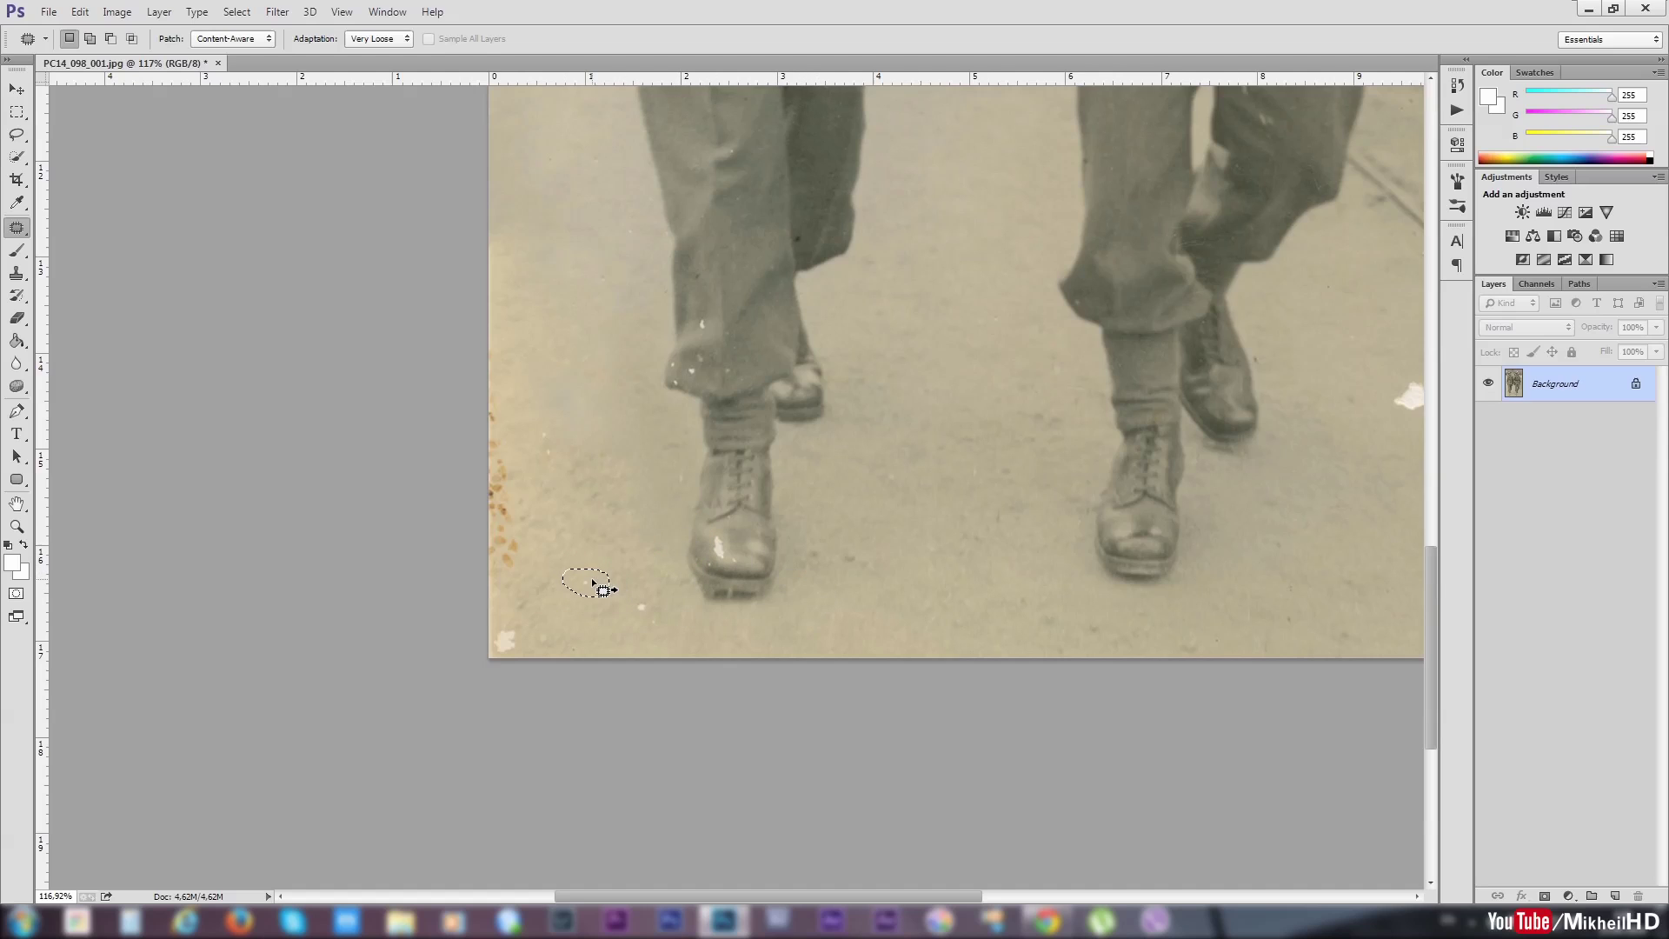
mouse_move(604, 572)
left_mouse_down()
mouse_move(637, 645)
mouse_move(650, 606)
mouse_move(589, 533)
left_mouse_up()
mouse_move(488, 365)
left_mouse_down()
mouse_move(509, 364)
mouse_move(470, 406)
mouse_move(494, 369)
left_mouse_up()
- Redo the orange left-edge stain patch from the clean area above and patch another stain
left_click_drag(507, 470, 993, 429)
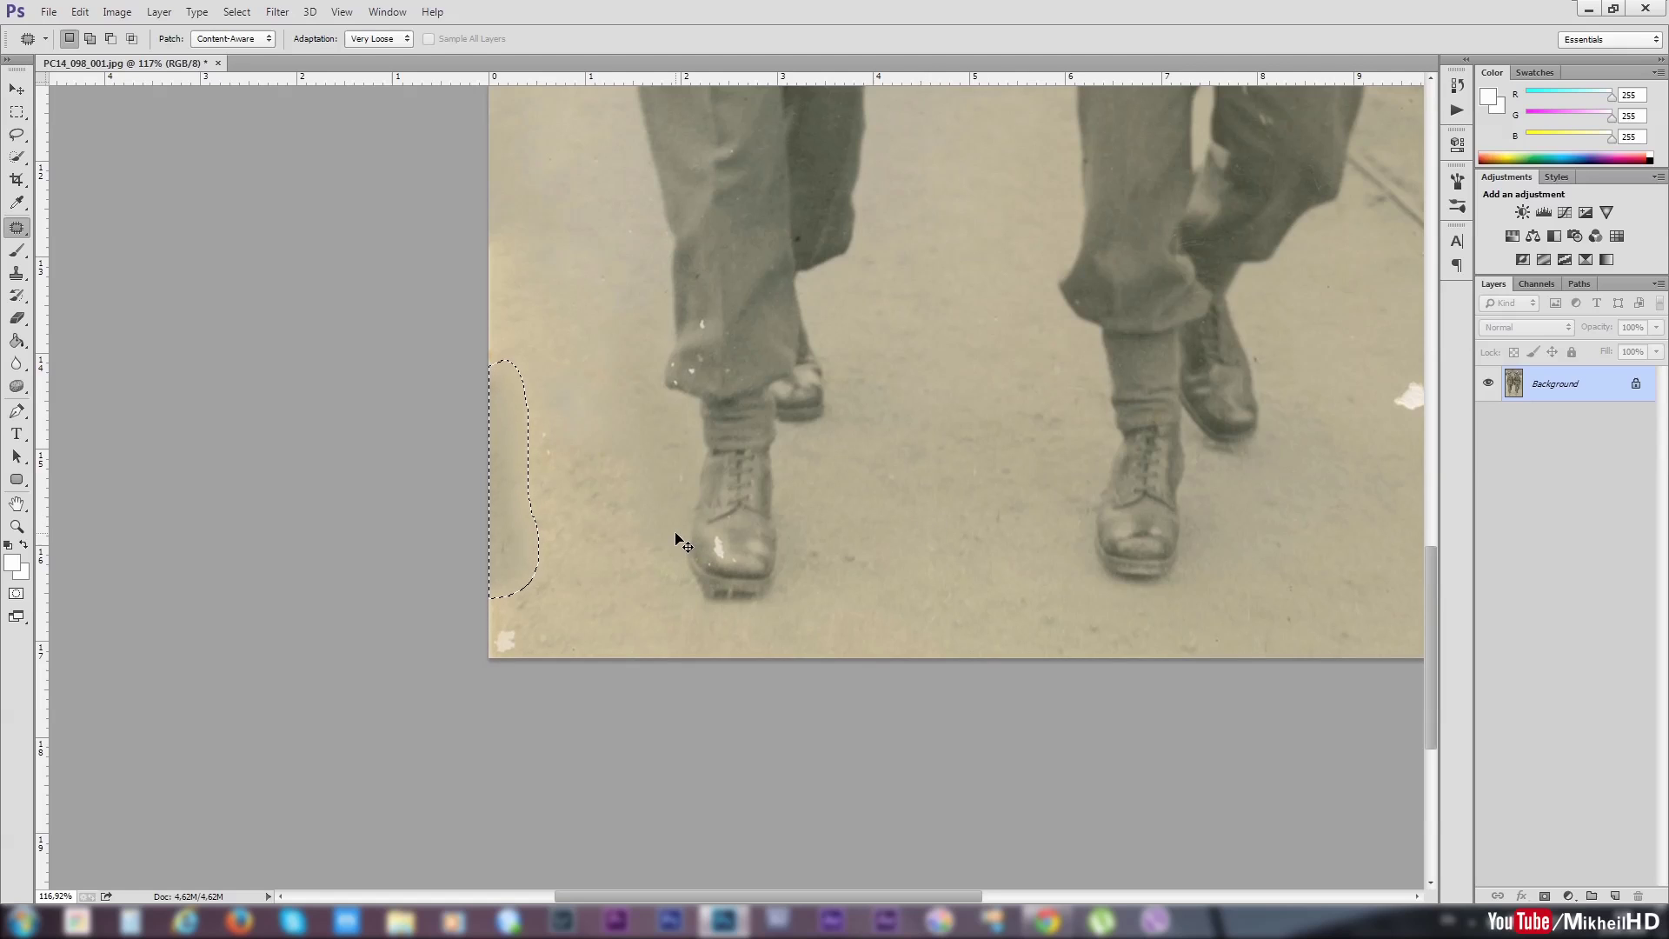
key("ctrl+z")
left_click_drag(515, 463, 509, 258)
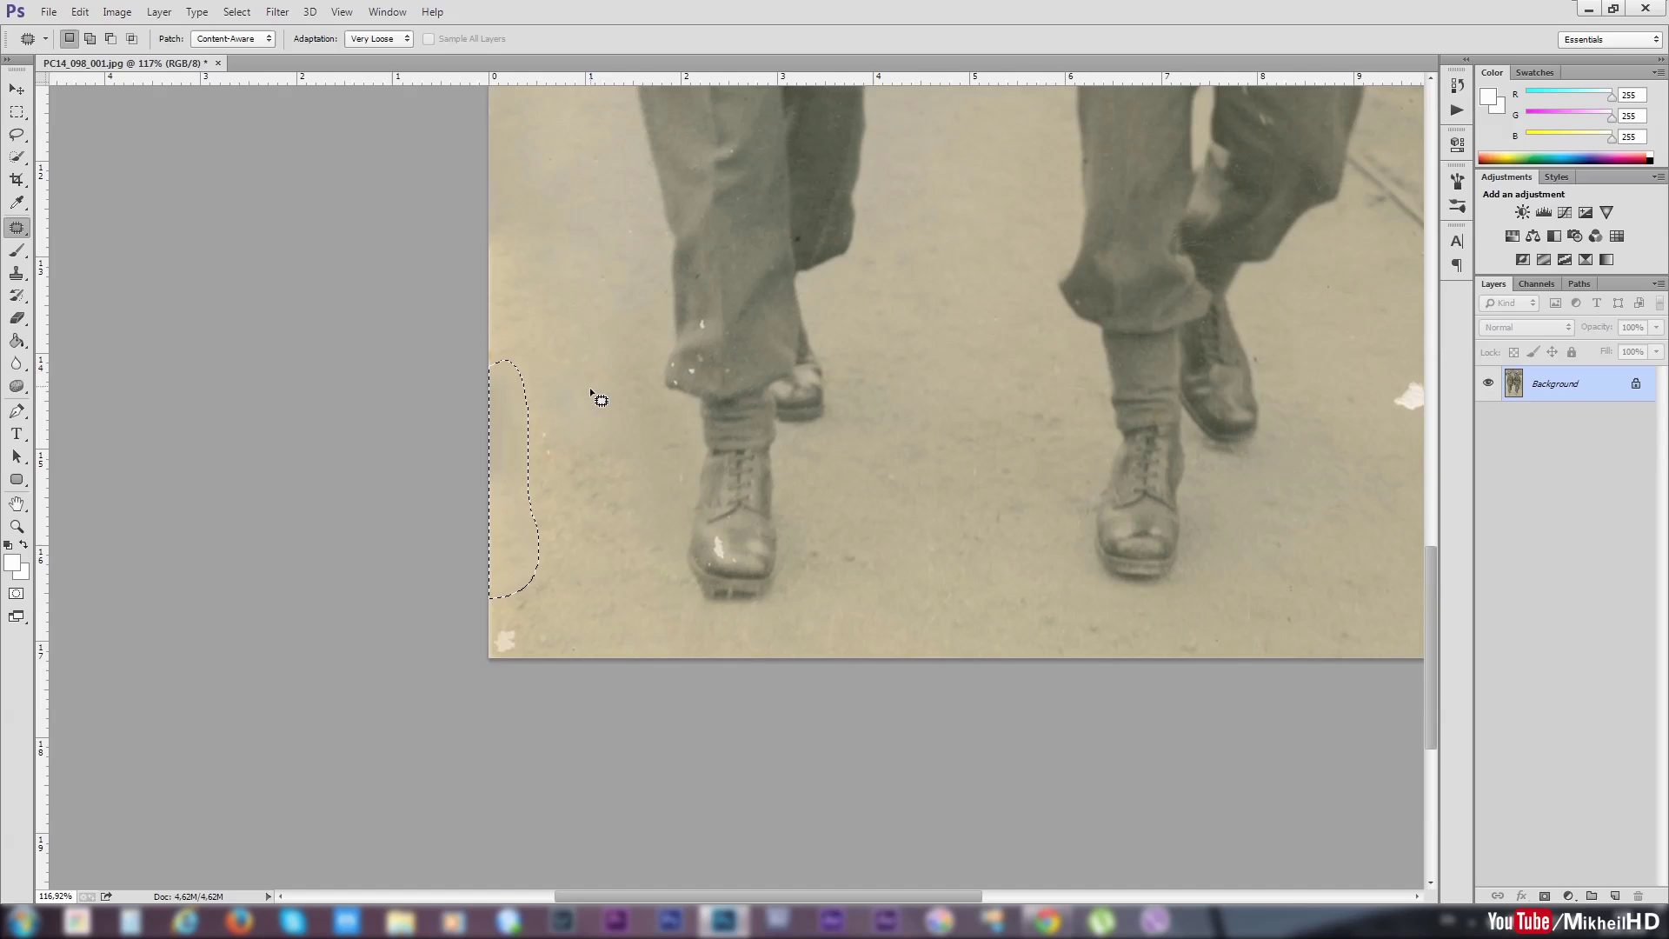
key("ctrl+d")
left_click_drag(503, 316, 506, 320)
left_click_drag(523, 423, 647, 559)
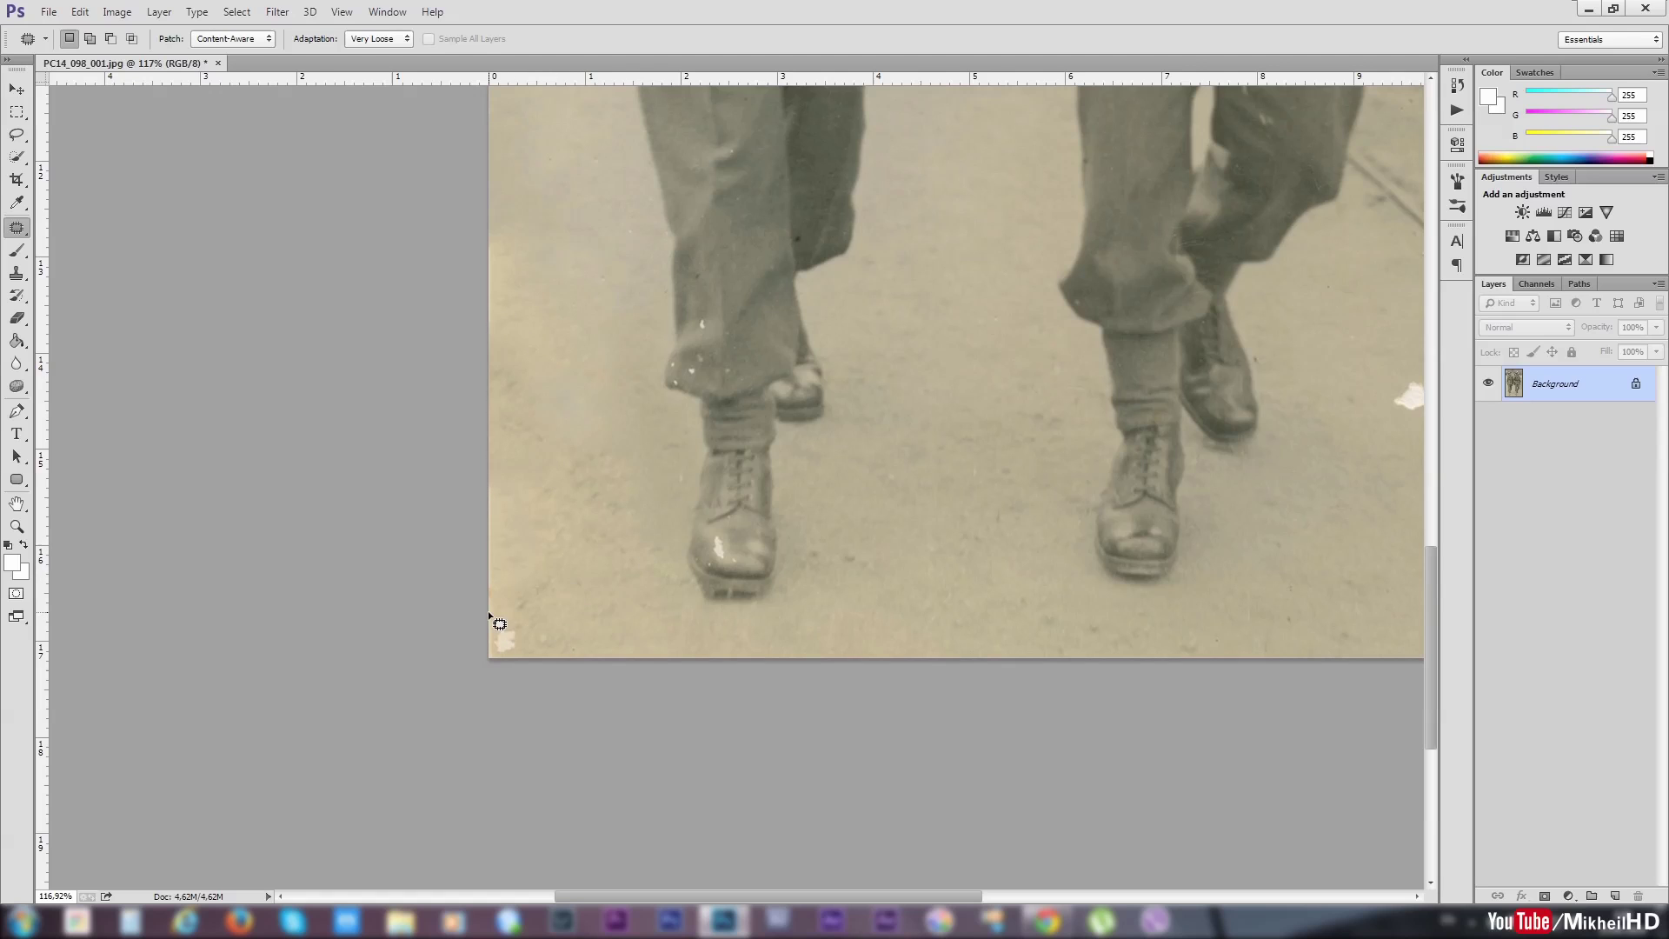
mouse_move(497, 623)
left_mouse_down()
mouse_move(614, 600)
mouse_move(693, 644)
left_mouse_up()
- Patch away the white blotch on the pavement right of the boots
key("ctrl+d")
left_click_drag(1006, 615, 772, 589)
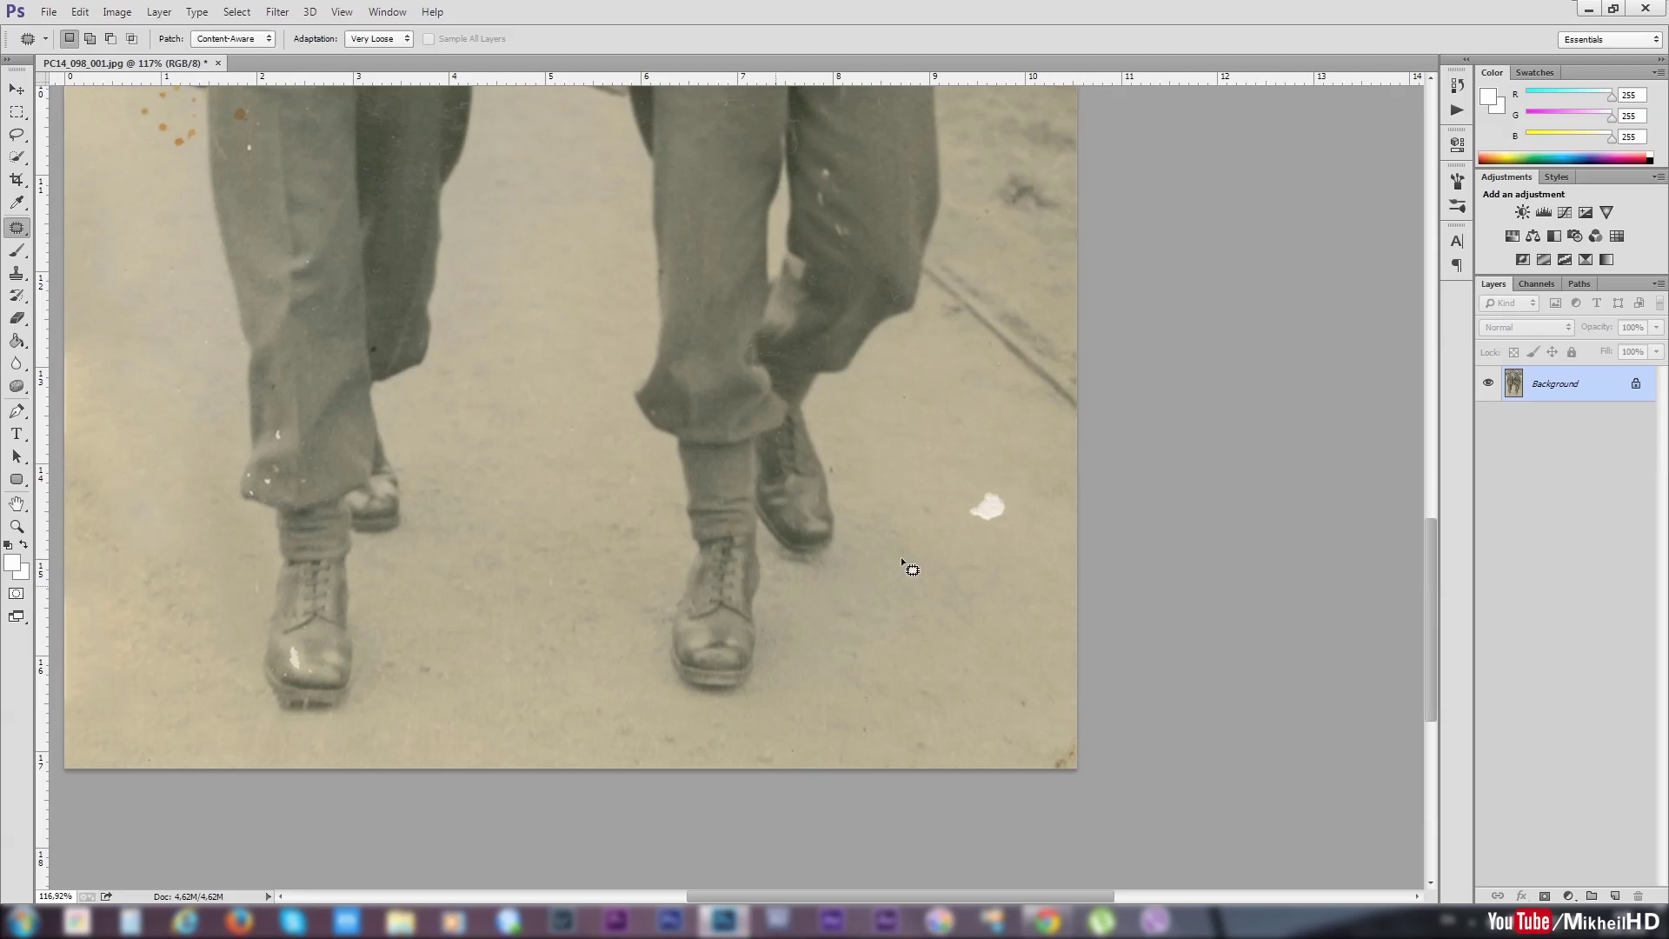
left_click_drag(1000, 473, 1006, 579)
- Pan up to the hats and patch the stain above the left soldier's hat
left_click_drag(905, 383, 801, 660)
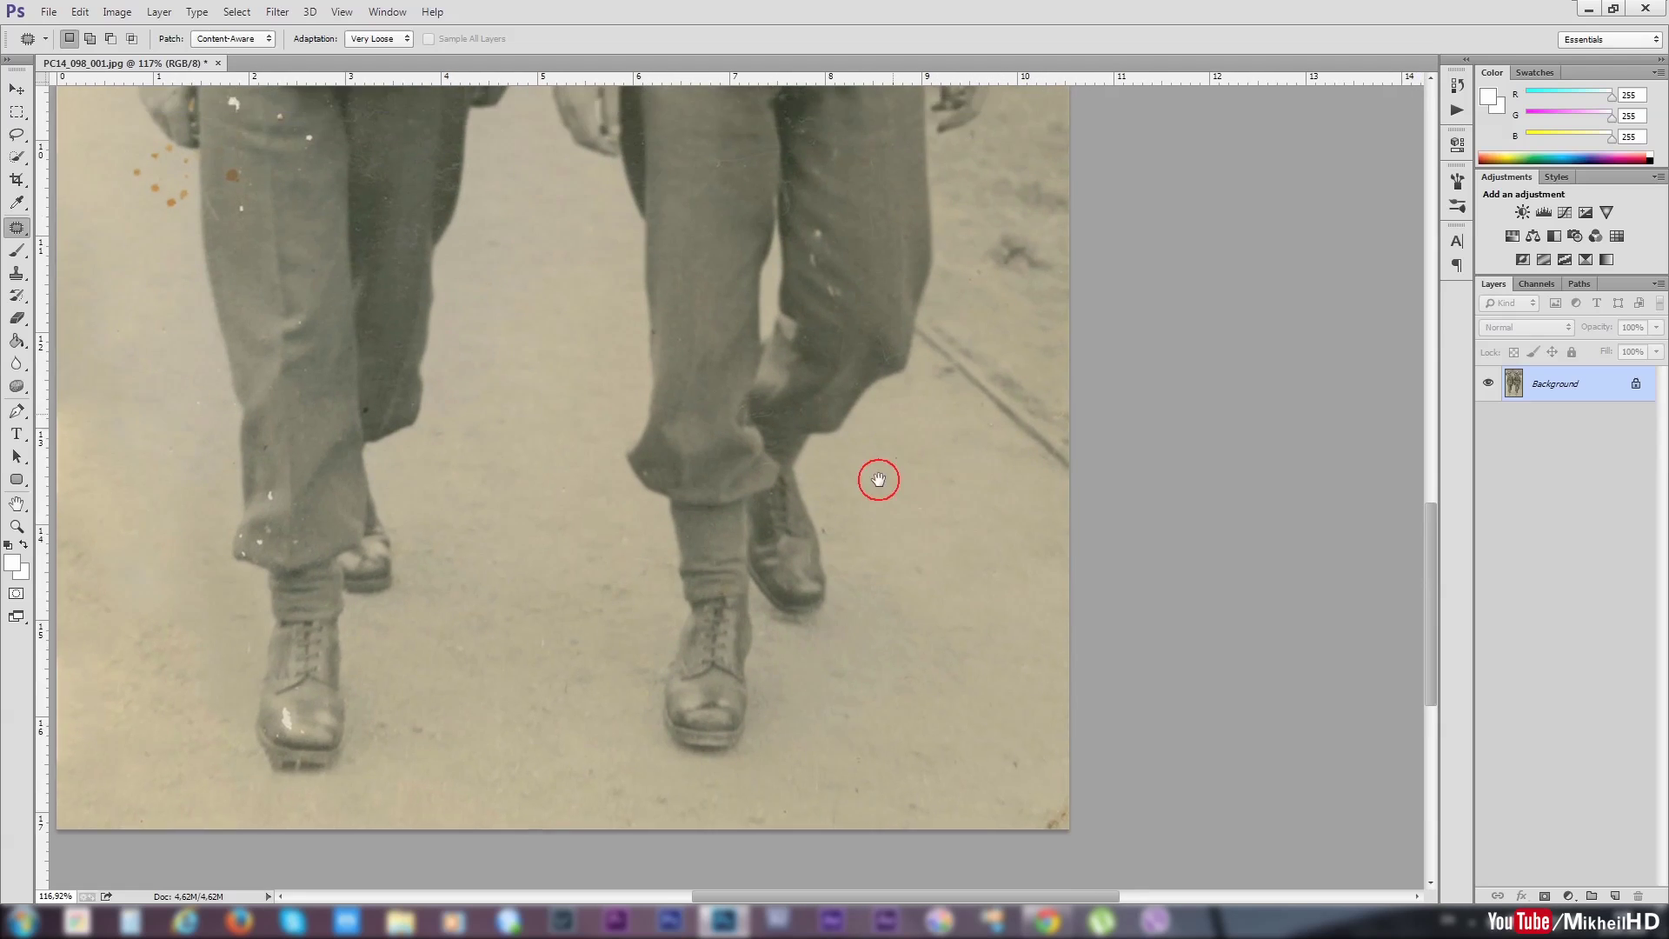
left_click_drag(858, 435, 984, 687)
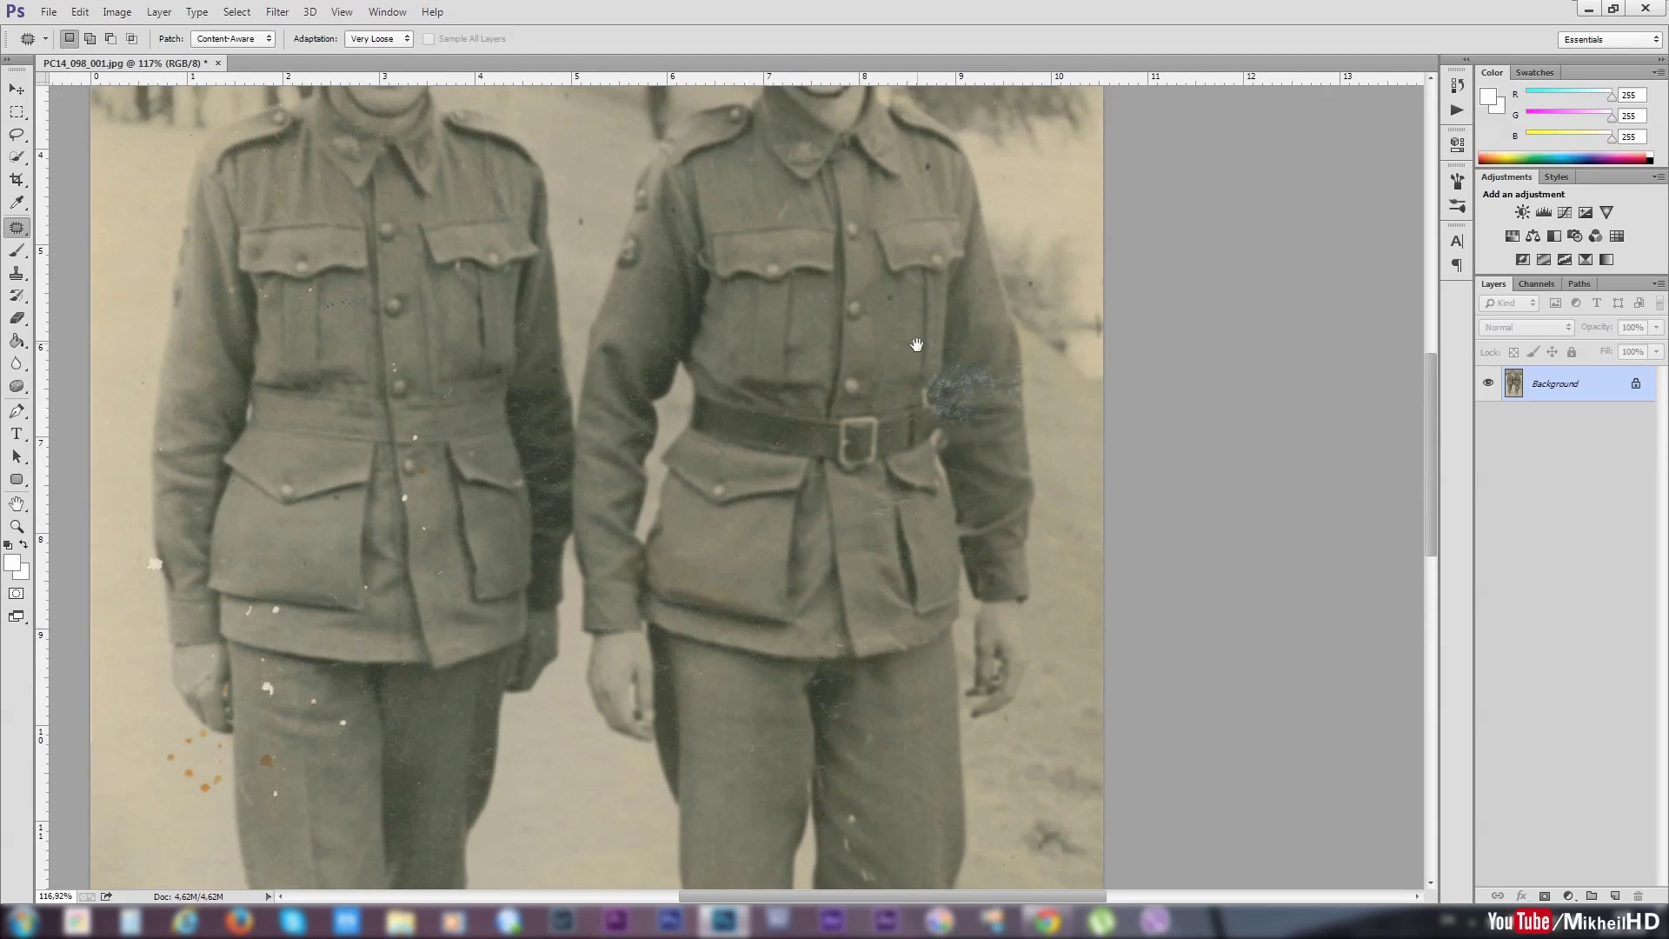
left_click_drag(922, 418, 939, 661)
left_click_drag(878, 608, 925, 704)
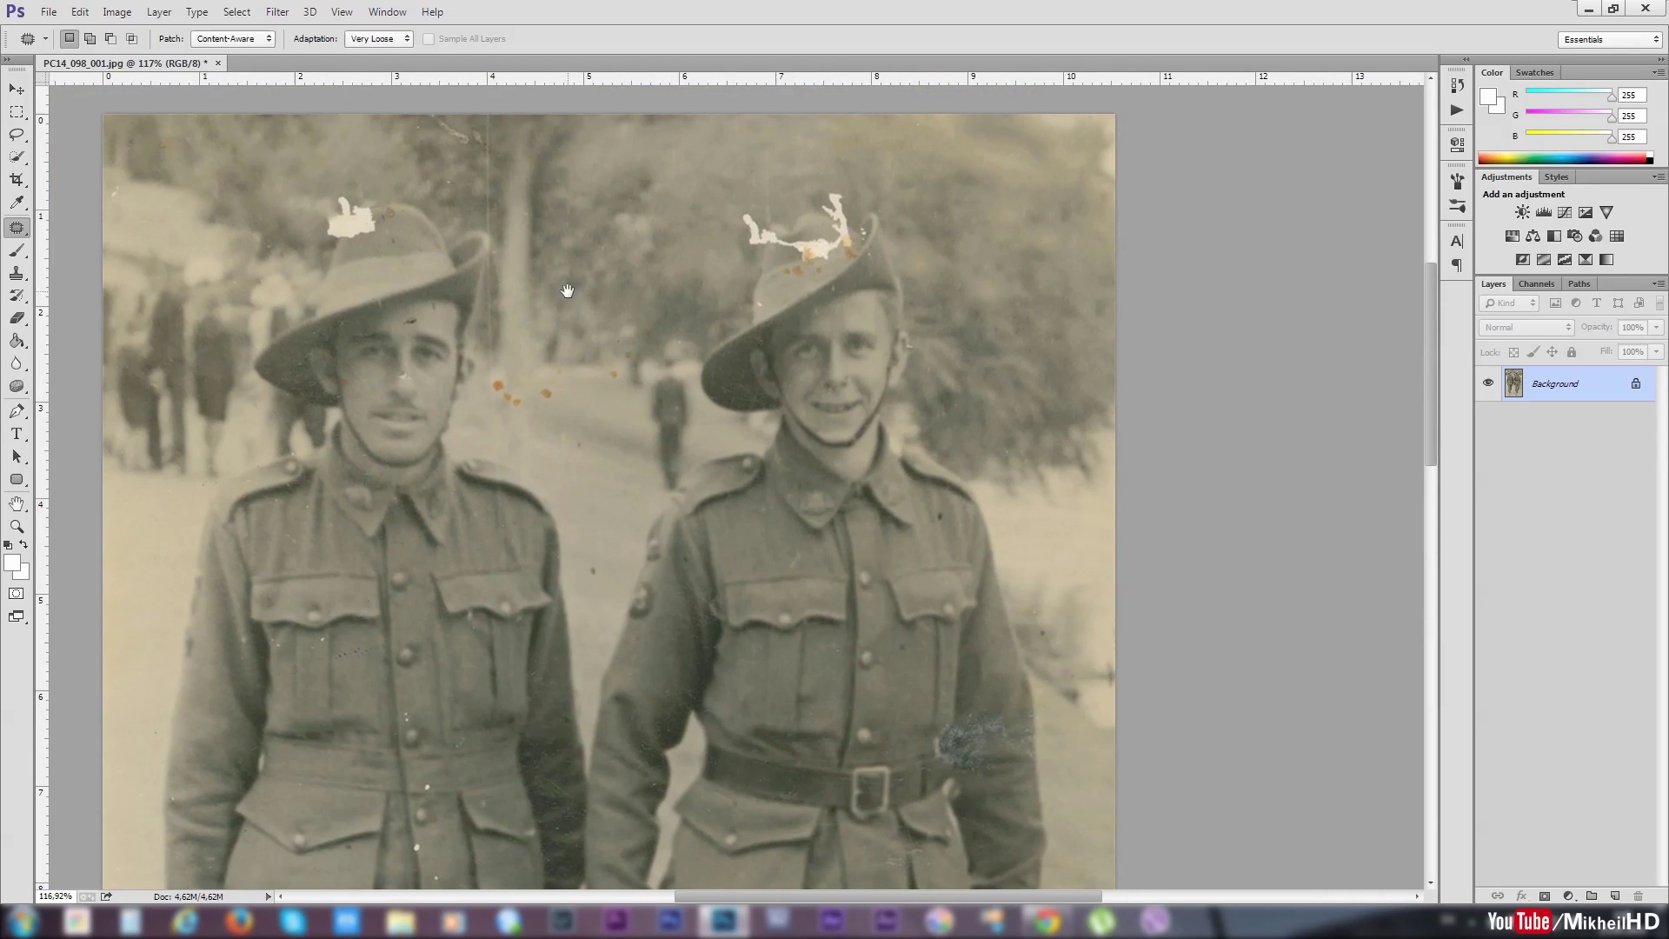
left_click_drag(492, 130, 606, 154)
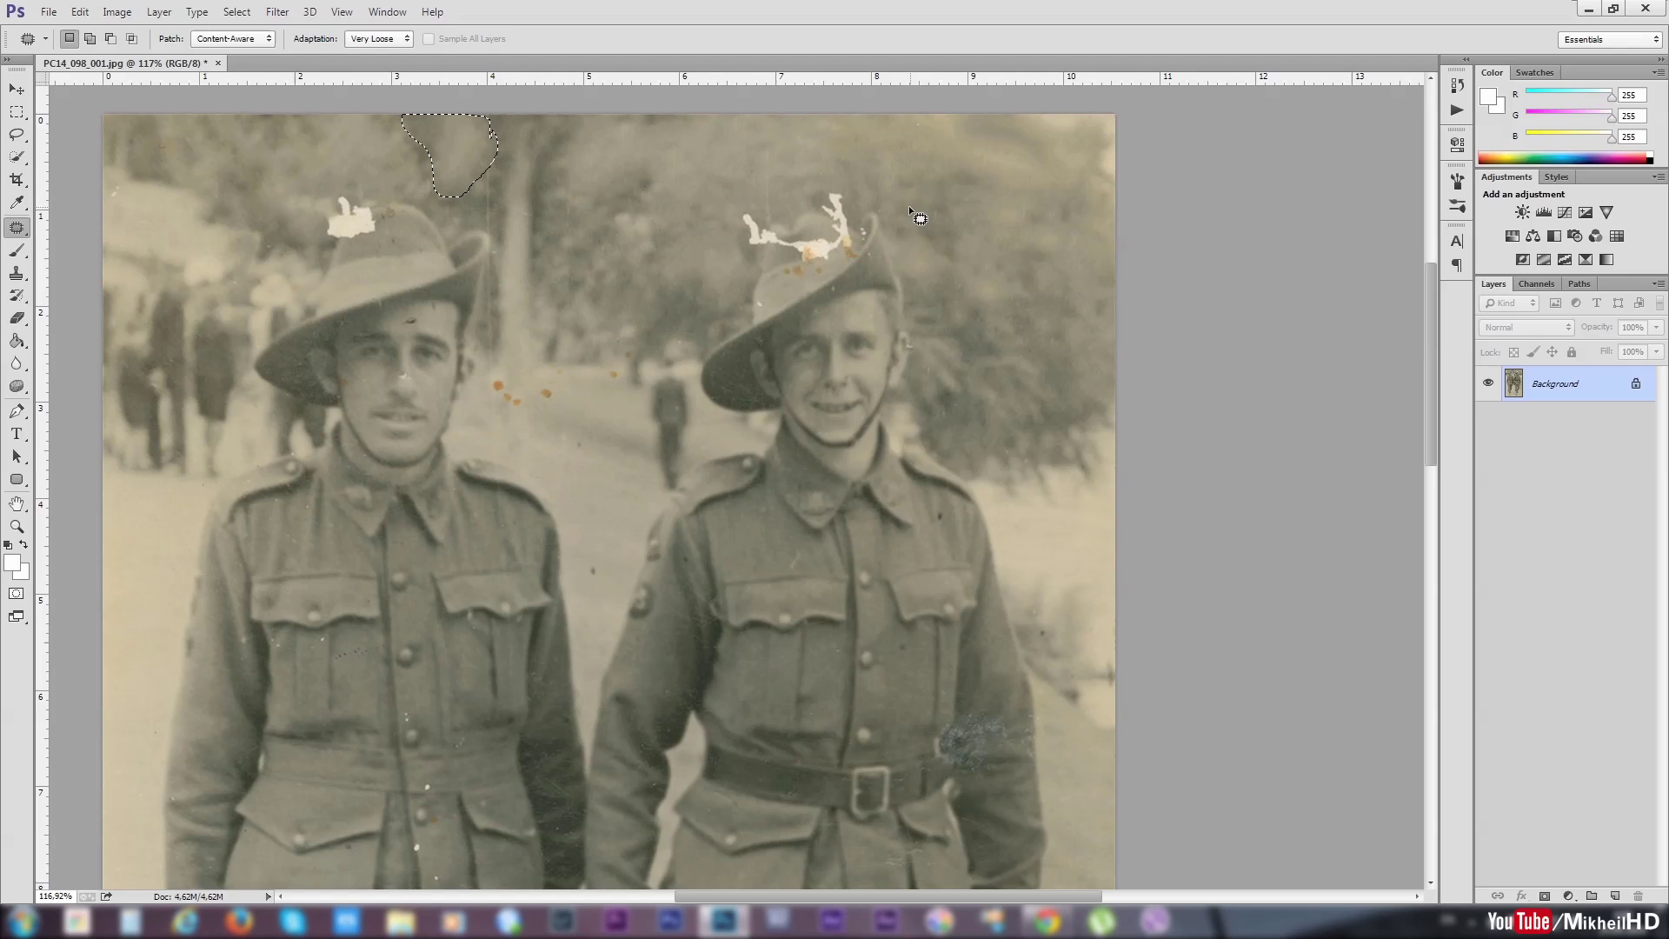
key("ctrl+d")
scroll(584, 480, "down", 3)
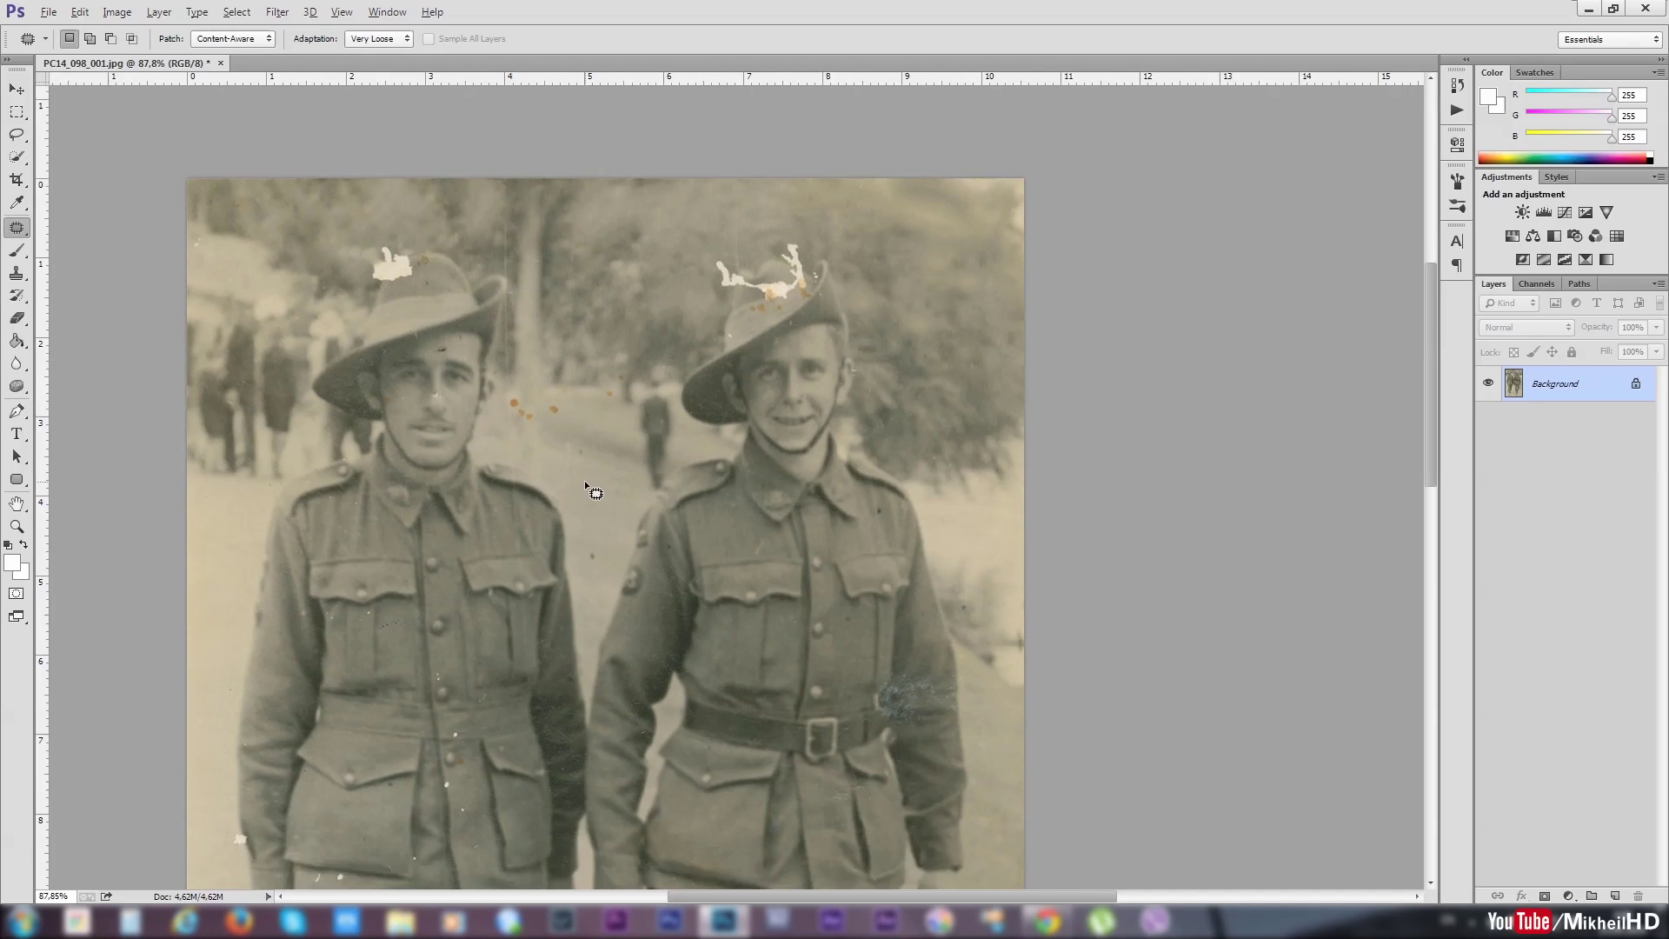
left_click_drag(558, 613, 703, 335)
scroll(757, 433, "down", 2)
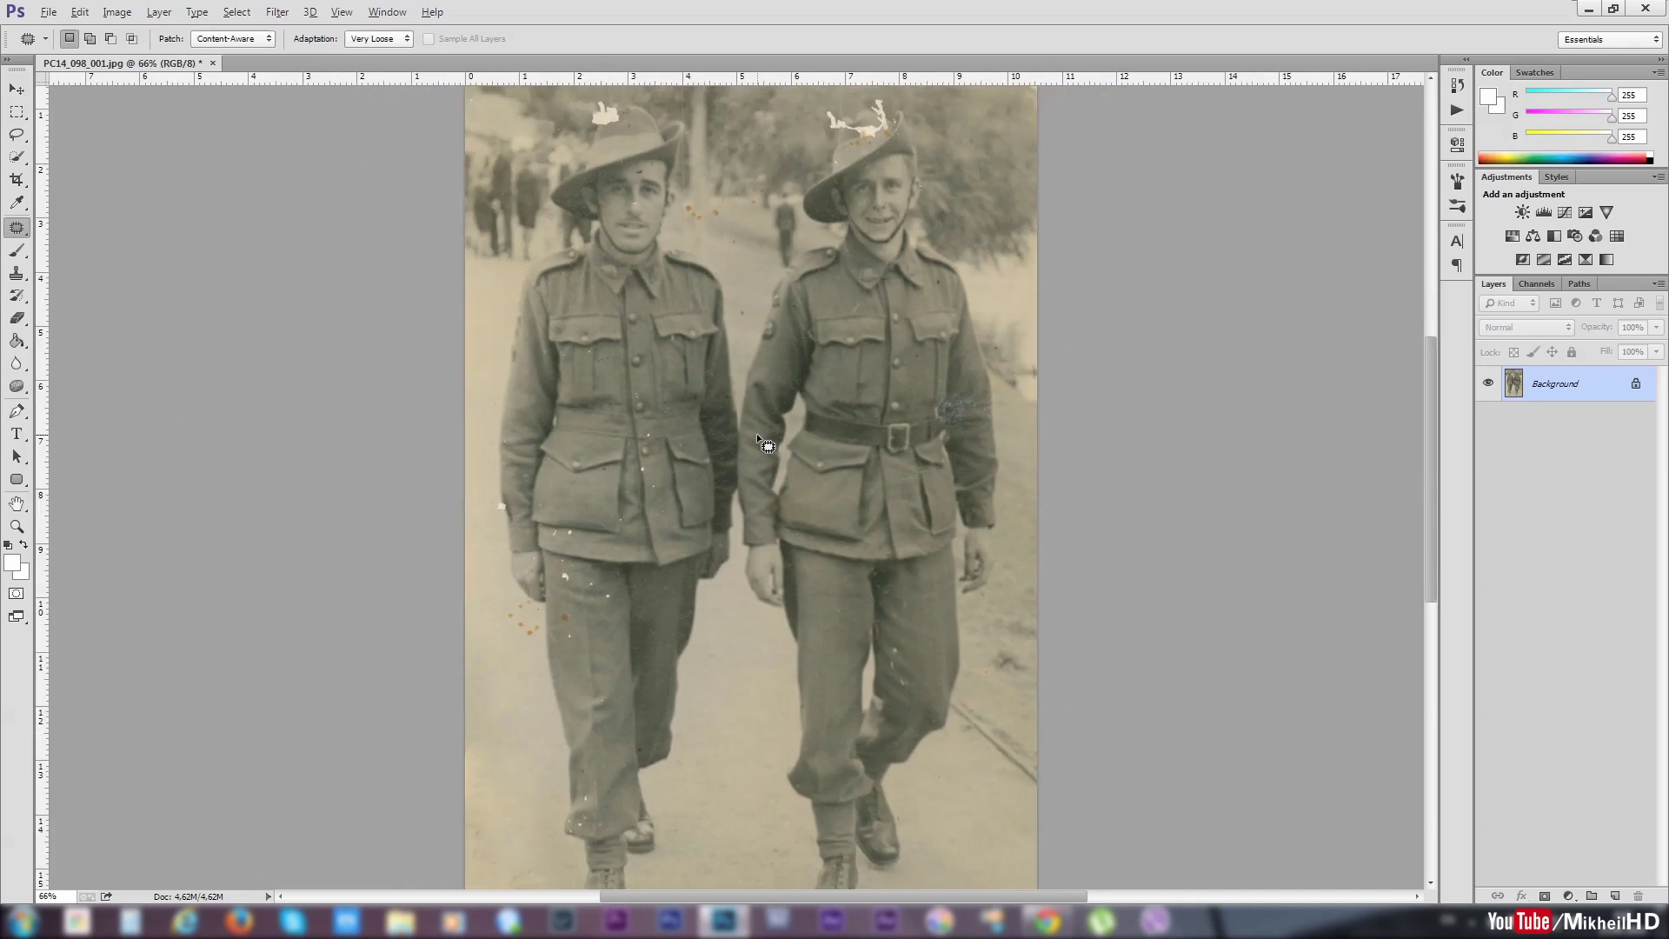
scroll(756, 433, "down", 1)
scroll(757, 433, "down", 1)
scroll(756, 433, "down", 1)
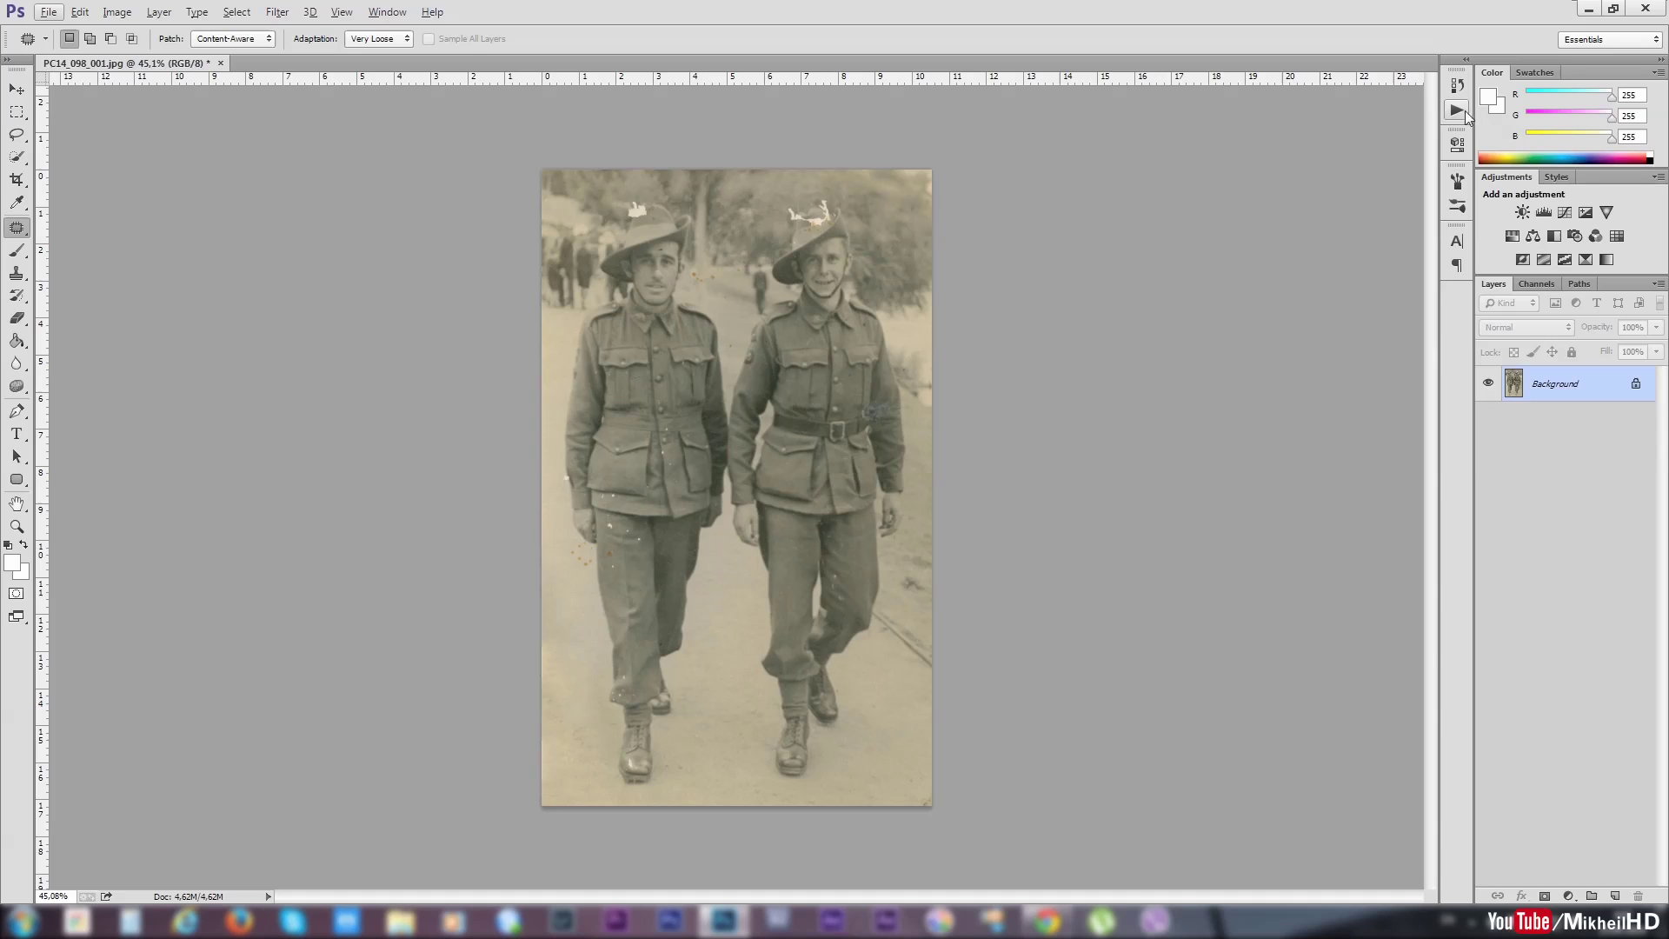
left_click(1457, 84)
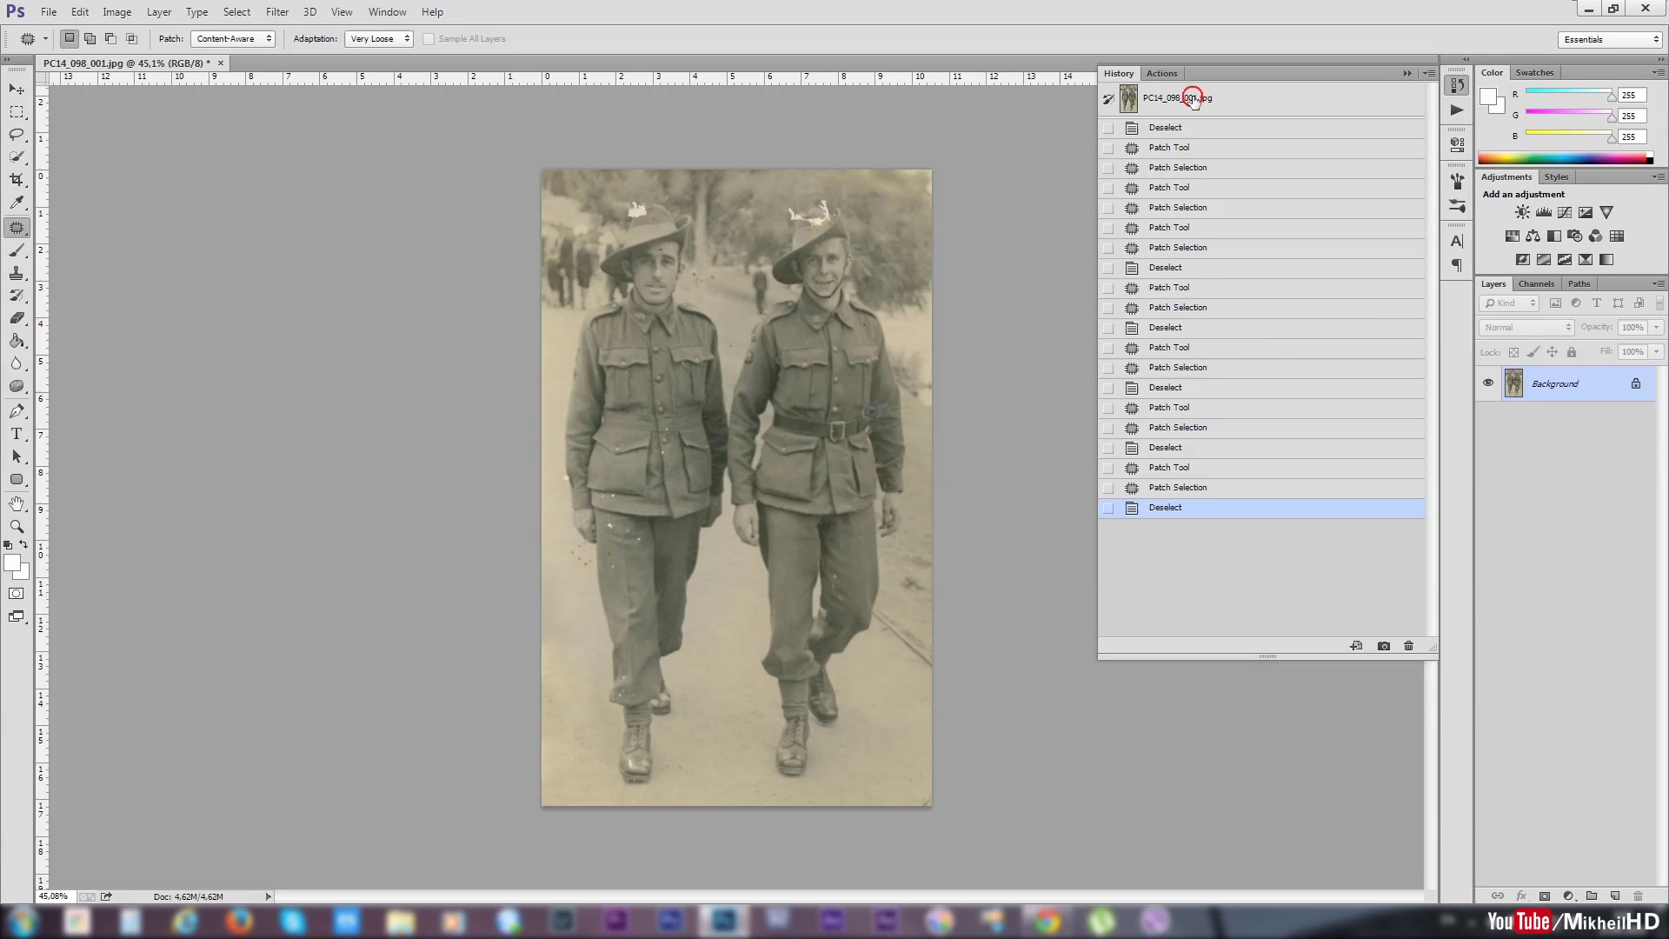
left_click(1193, 99)
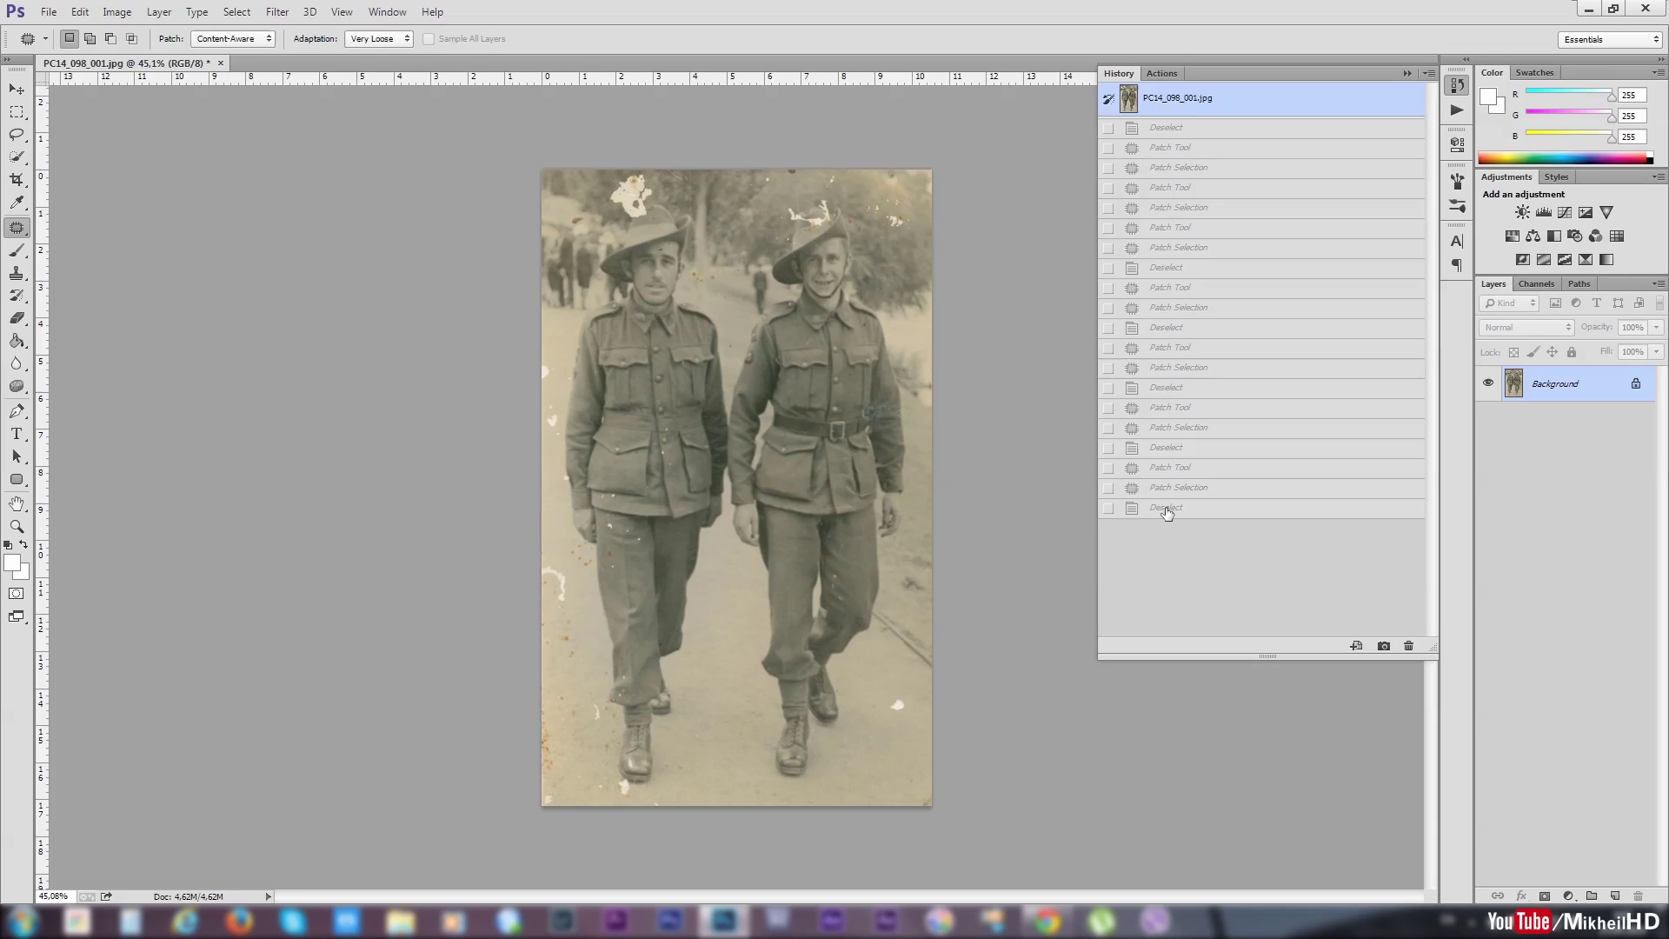
left_click(1166, 509)
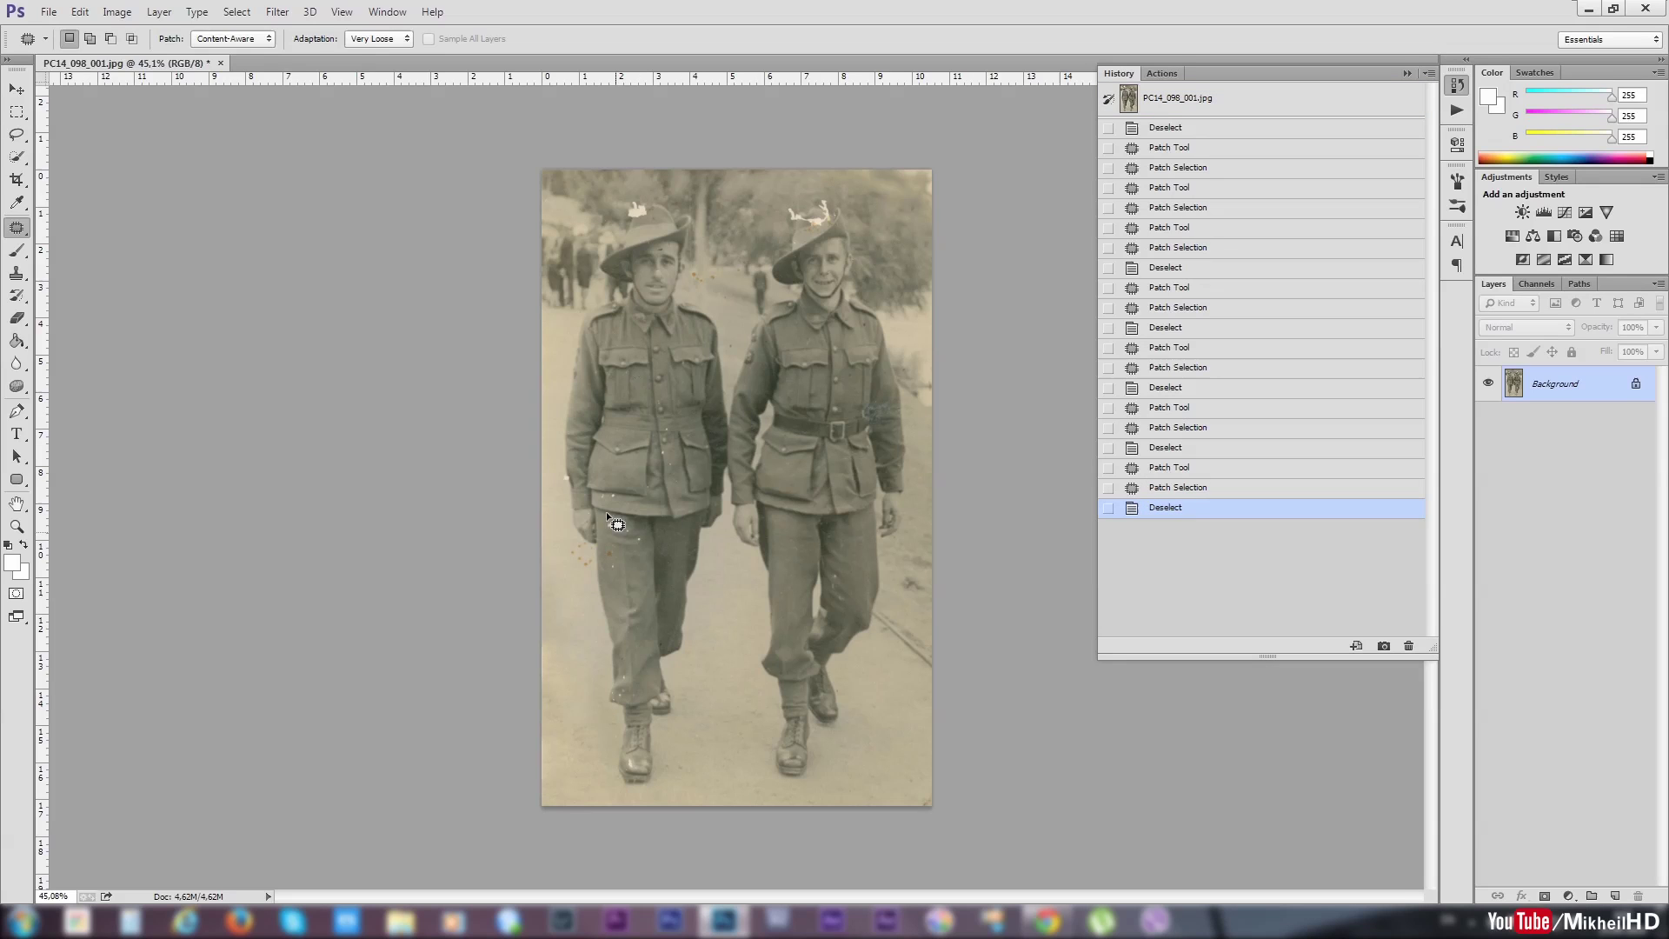
left_click(1407, 74)
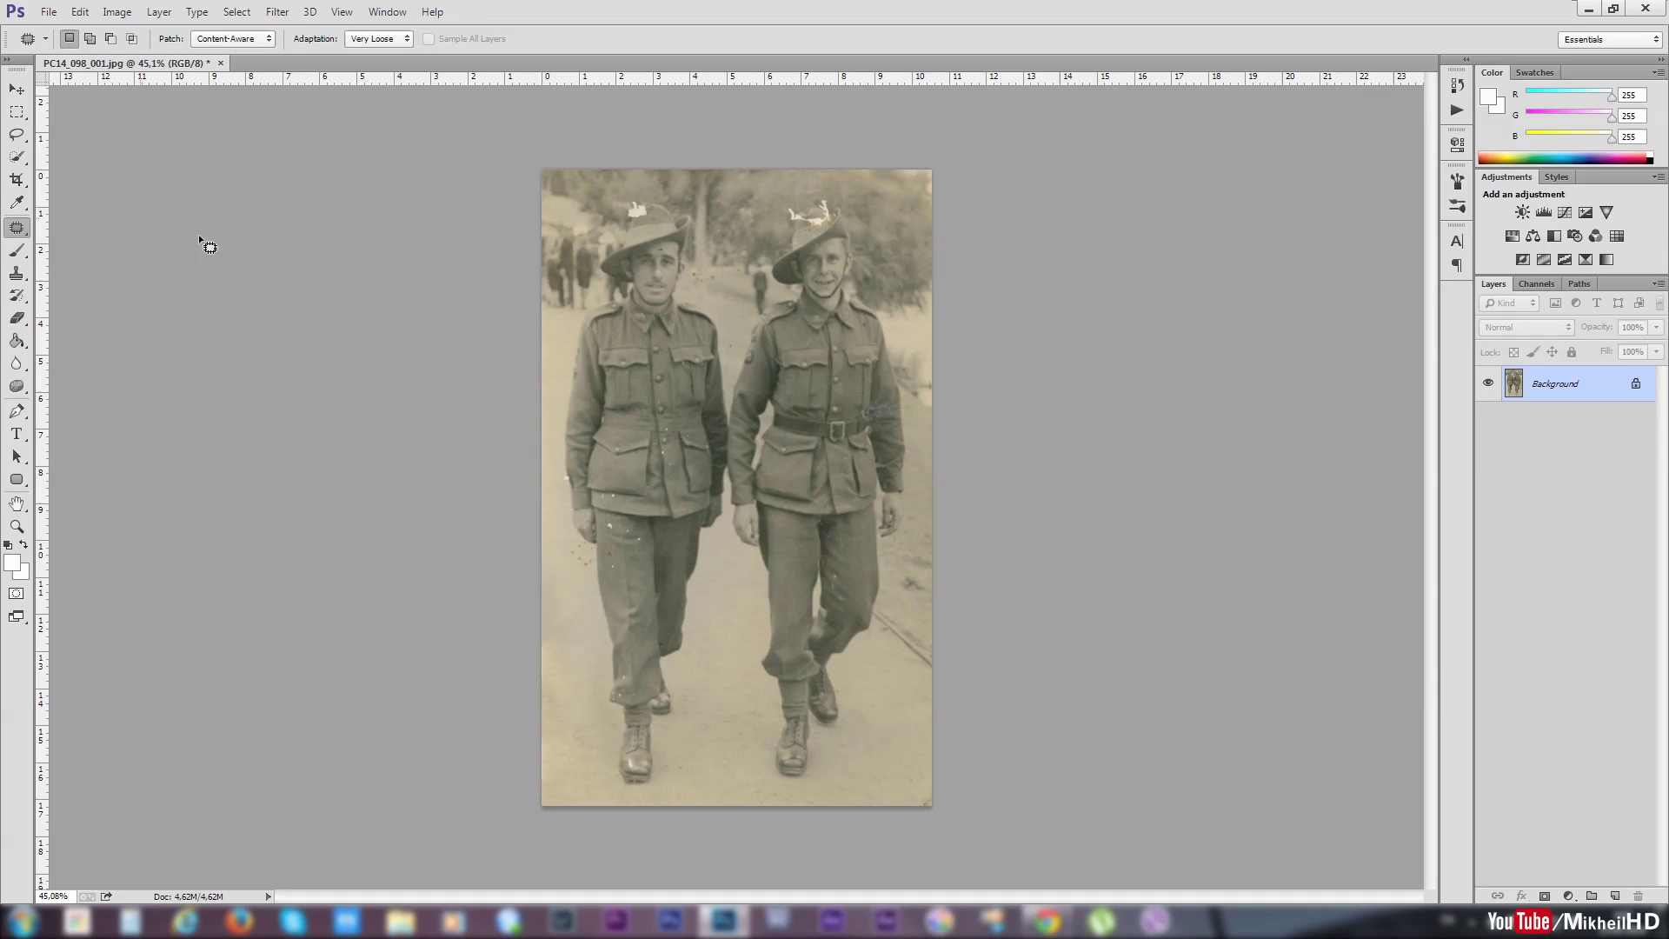
- Return to the hats and set the Spot Healing Brush to Content-Aware type, Normal mode
scroll(764, 544, "up", 2)
scroll(763, 544, "up", 2)
scroll(763, 544, "up", 1)
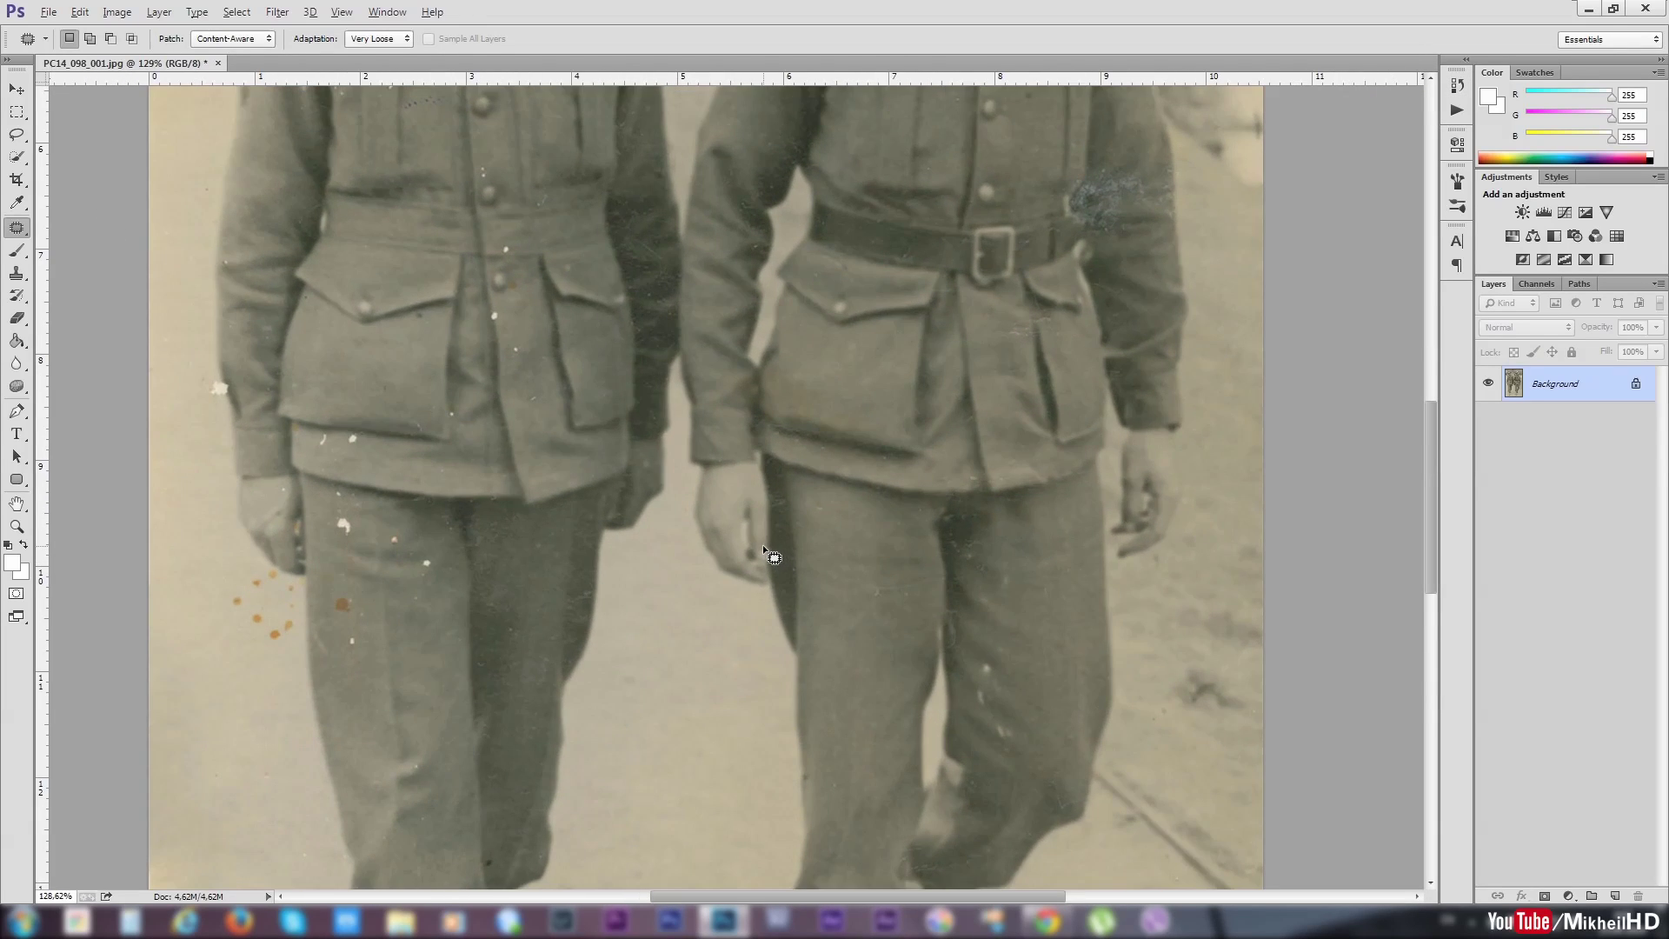
scroll(594, 577, "up", 4)
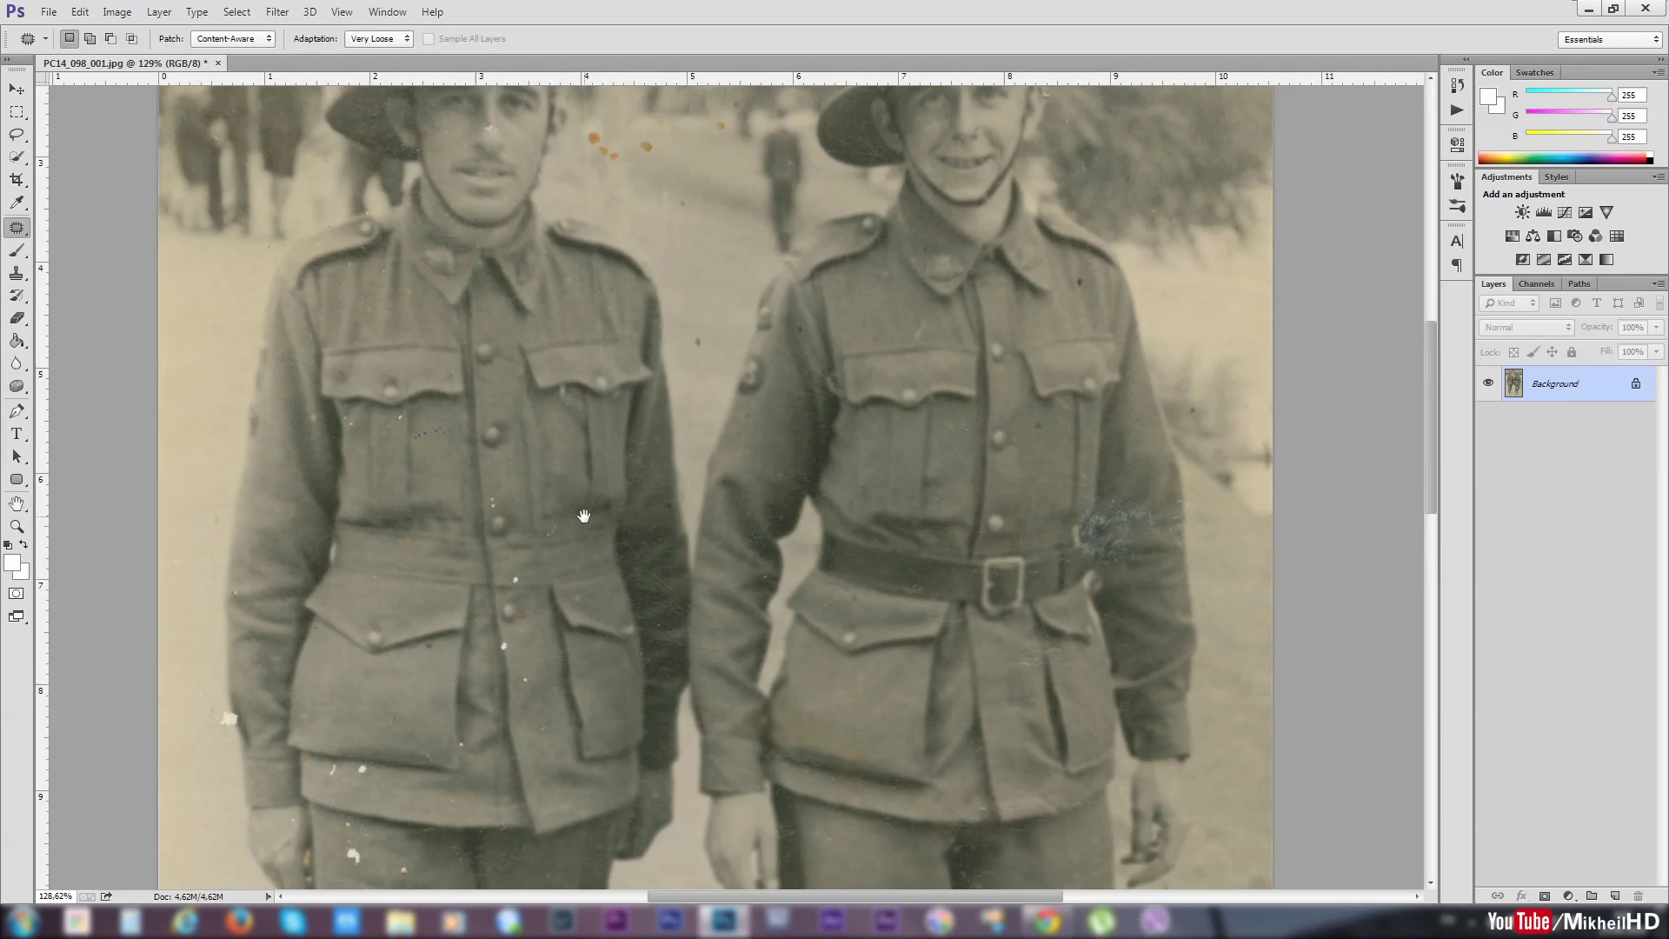
left_click_drag(649, 281, 669, 522)
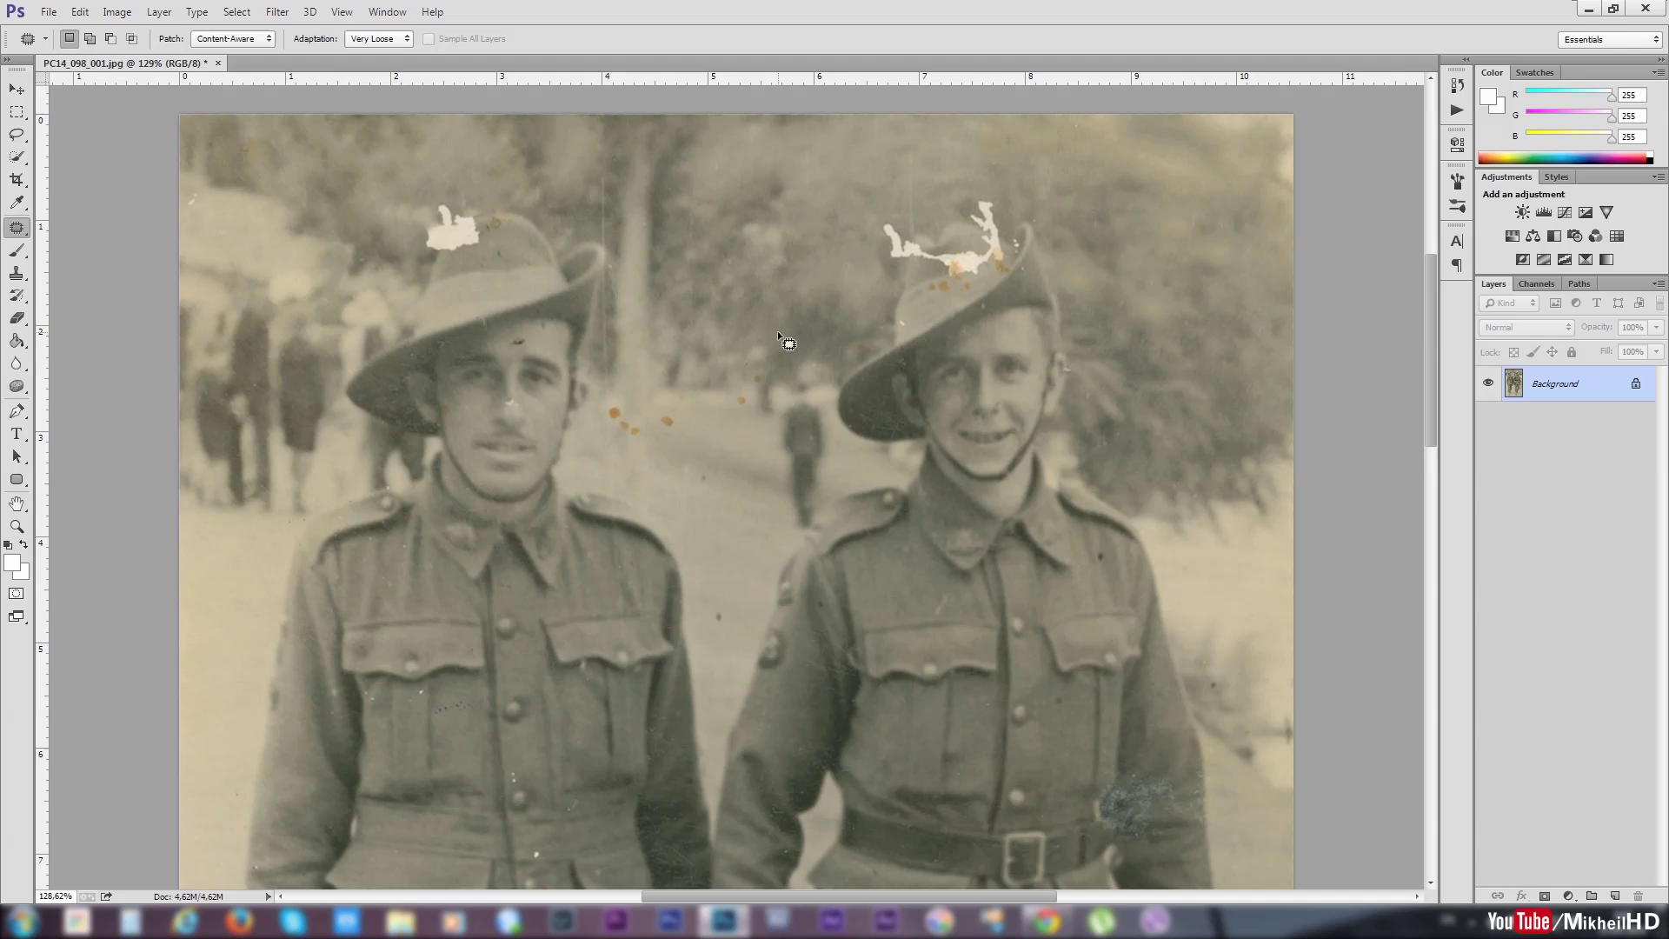
right_click(16, 229)
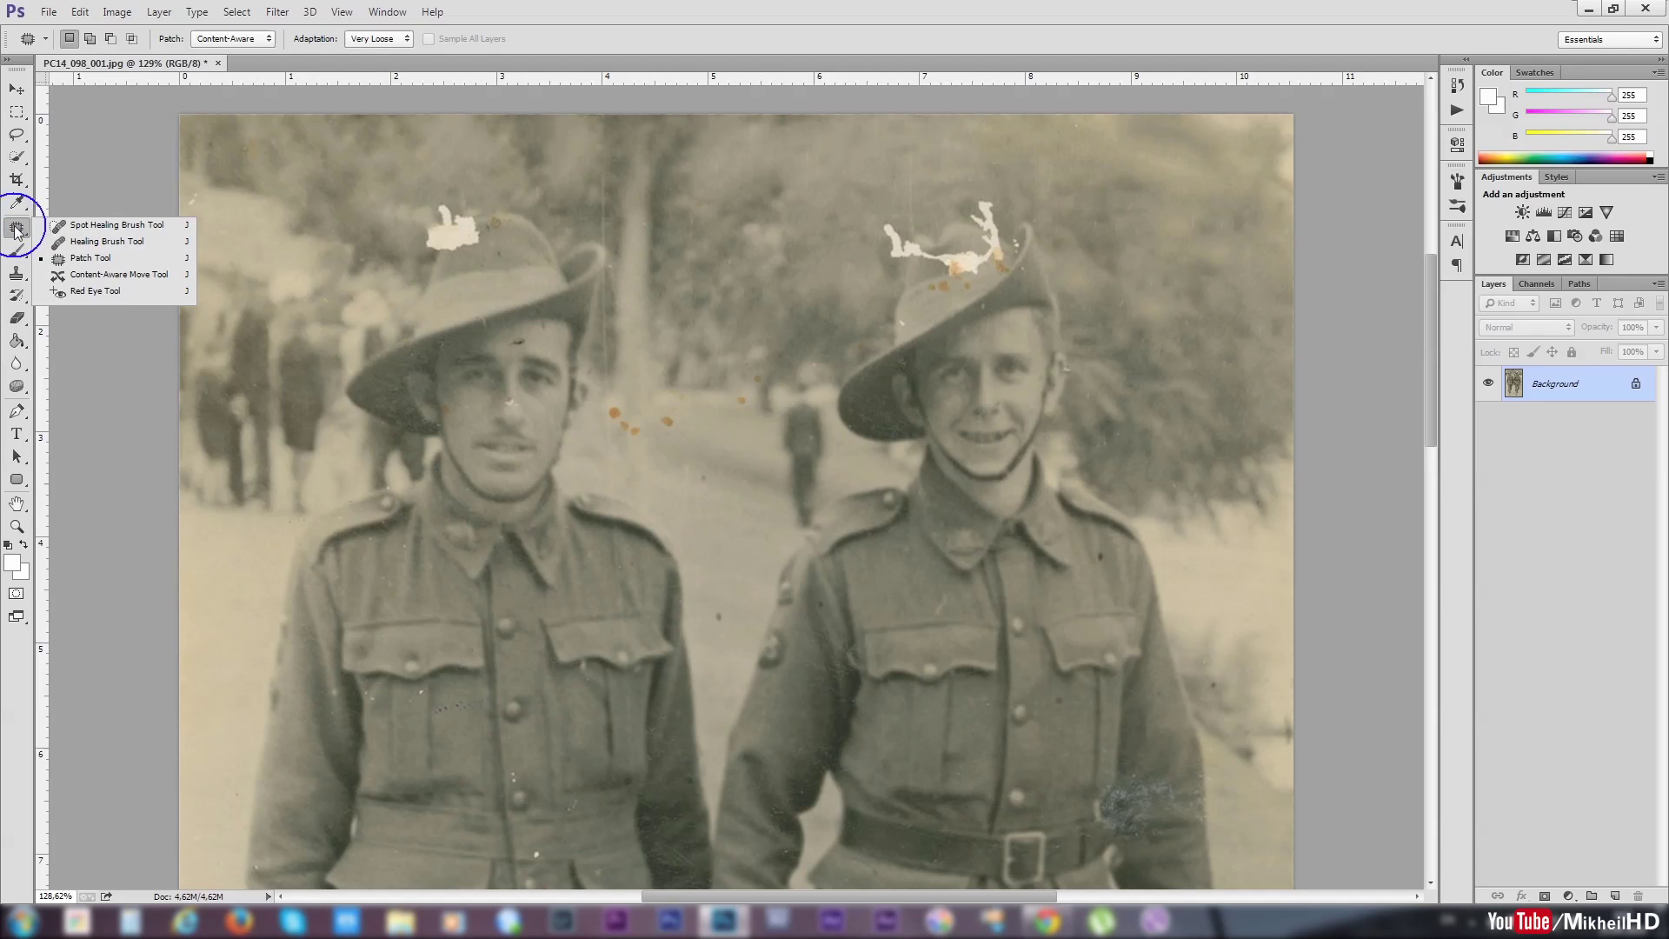
left_click(151, 226)
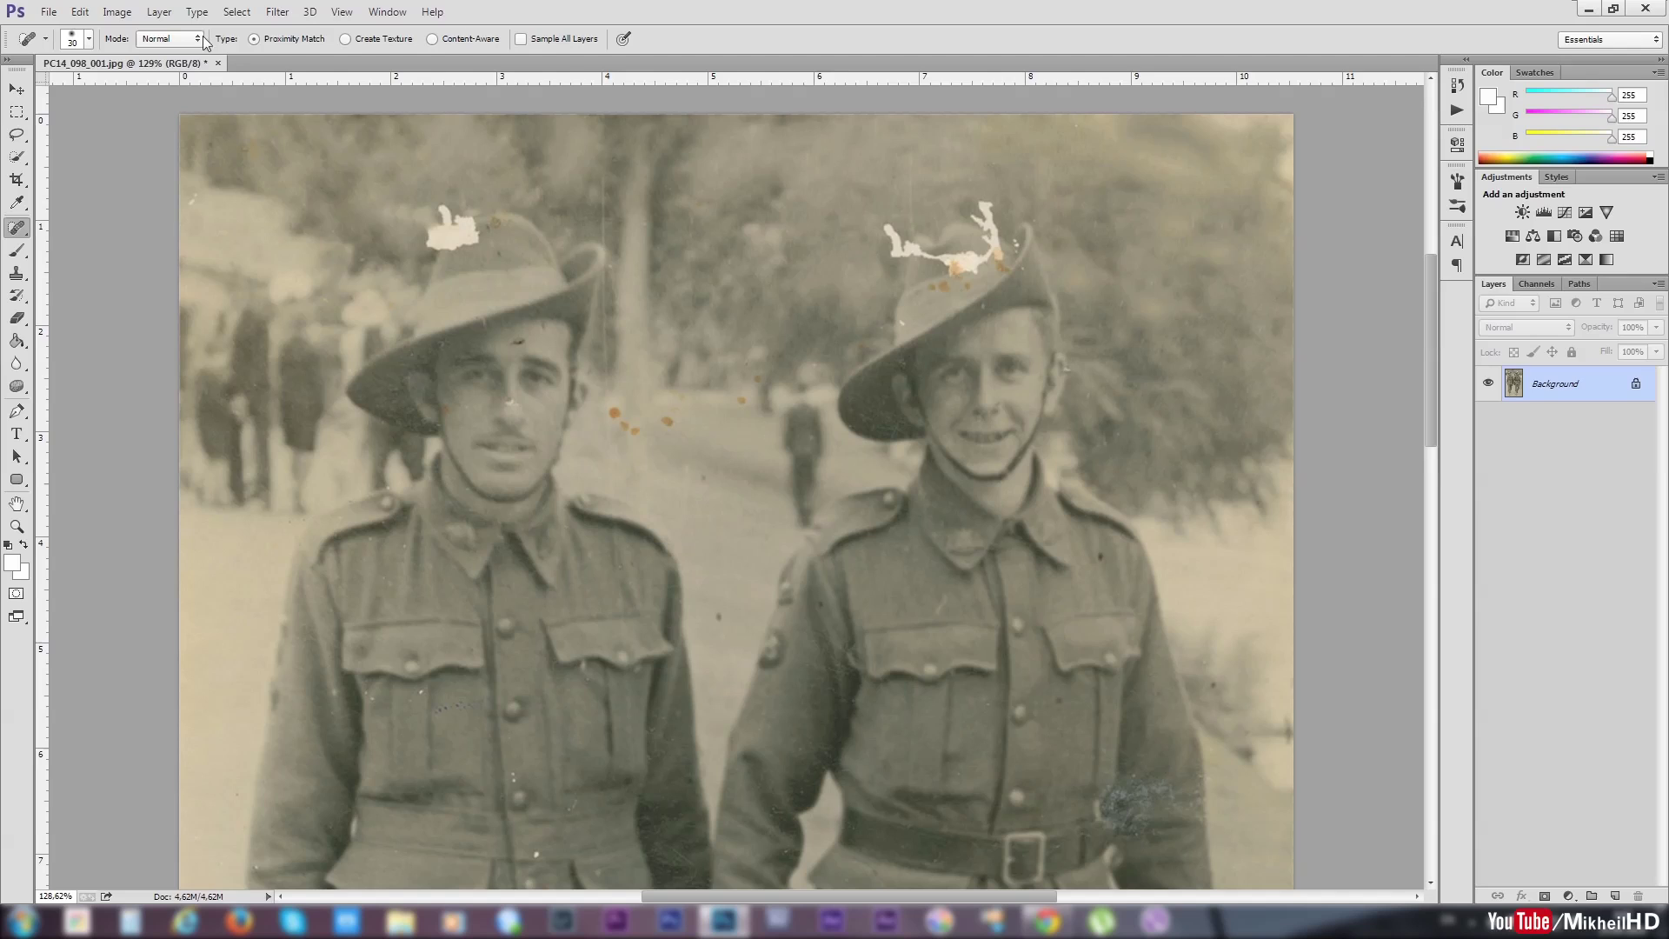
left_click(452, 41)
left_click(177, 37)
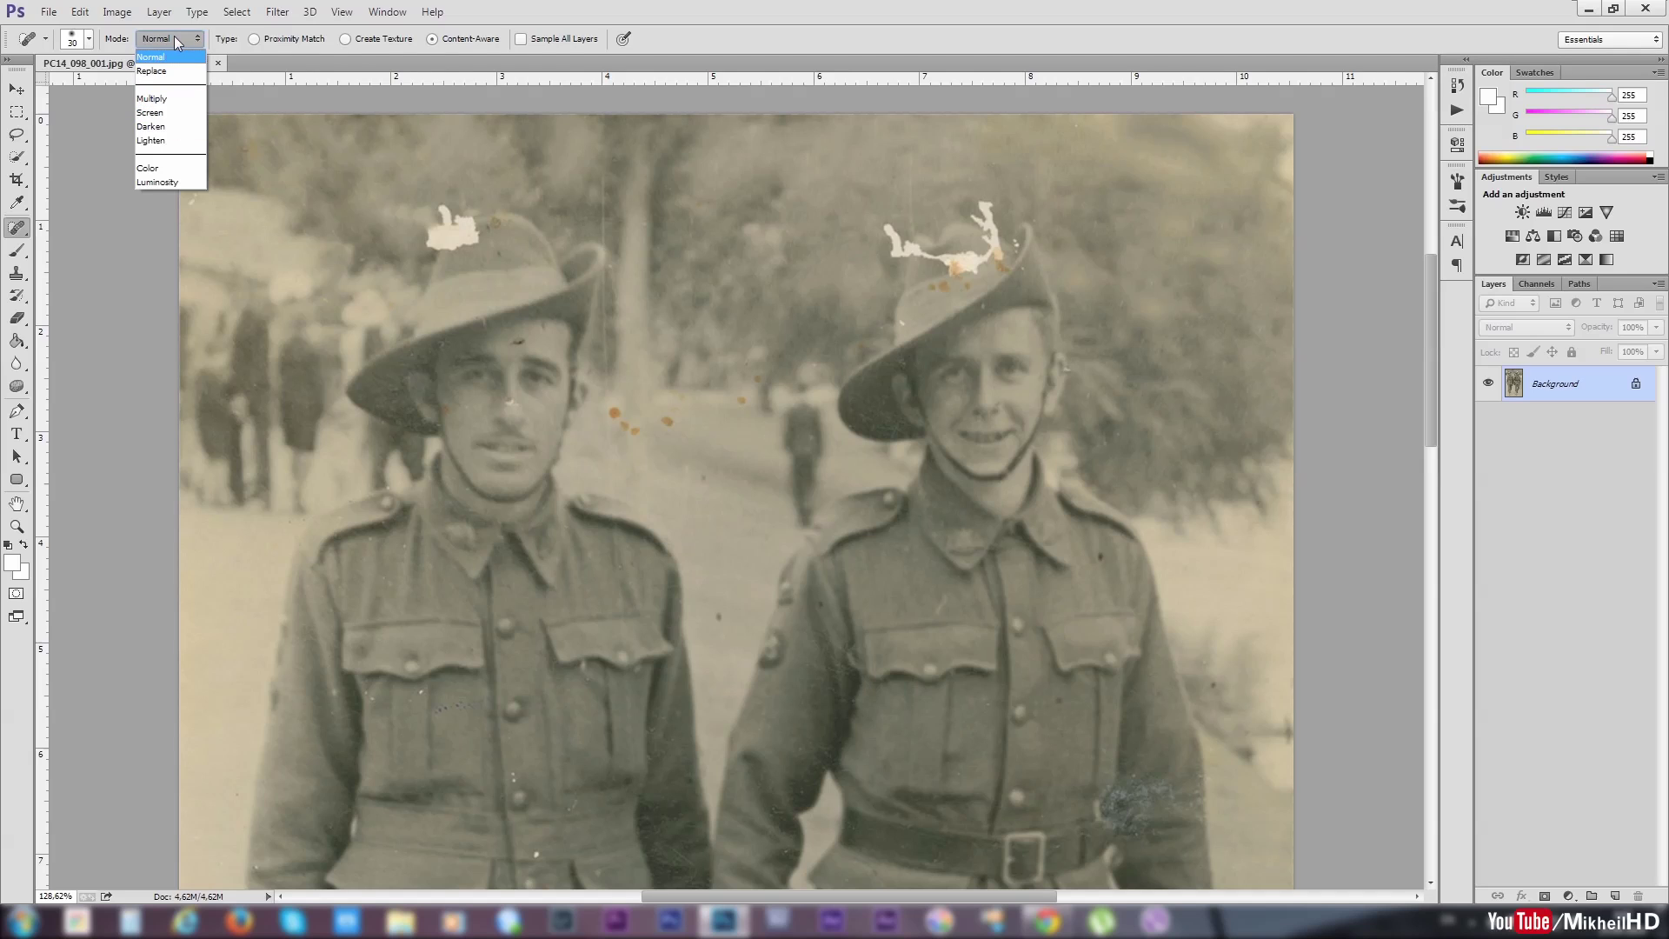
left_click(174, 34)
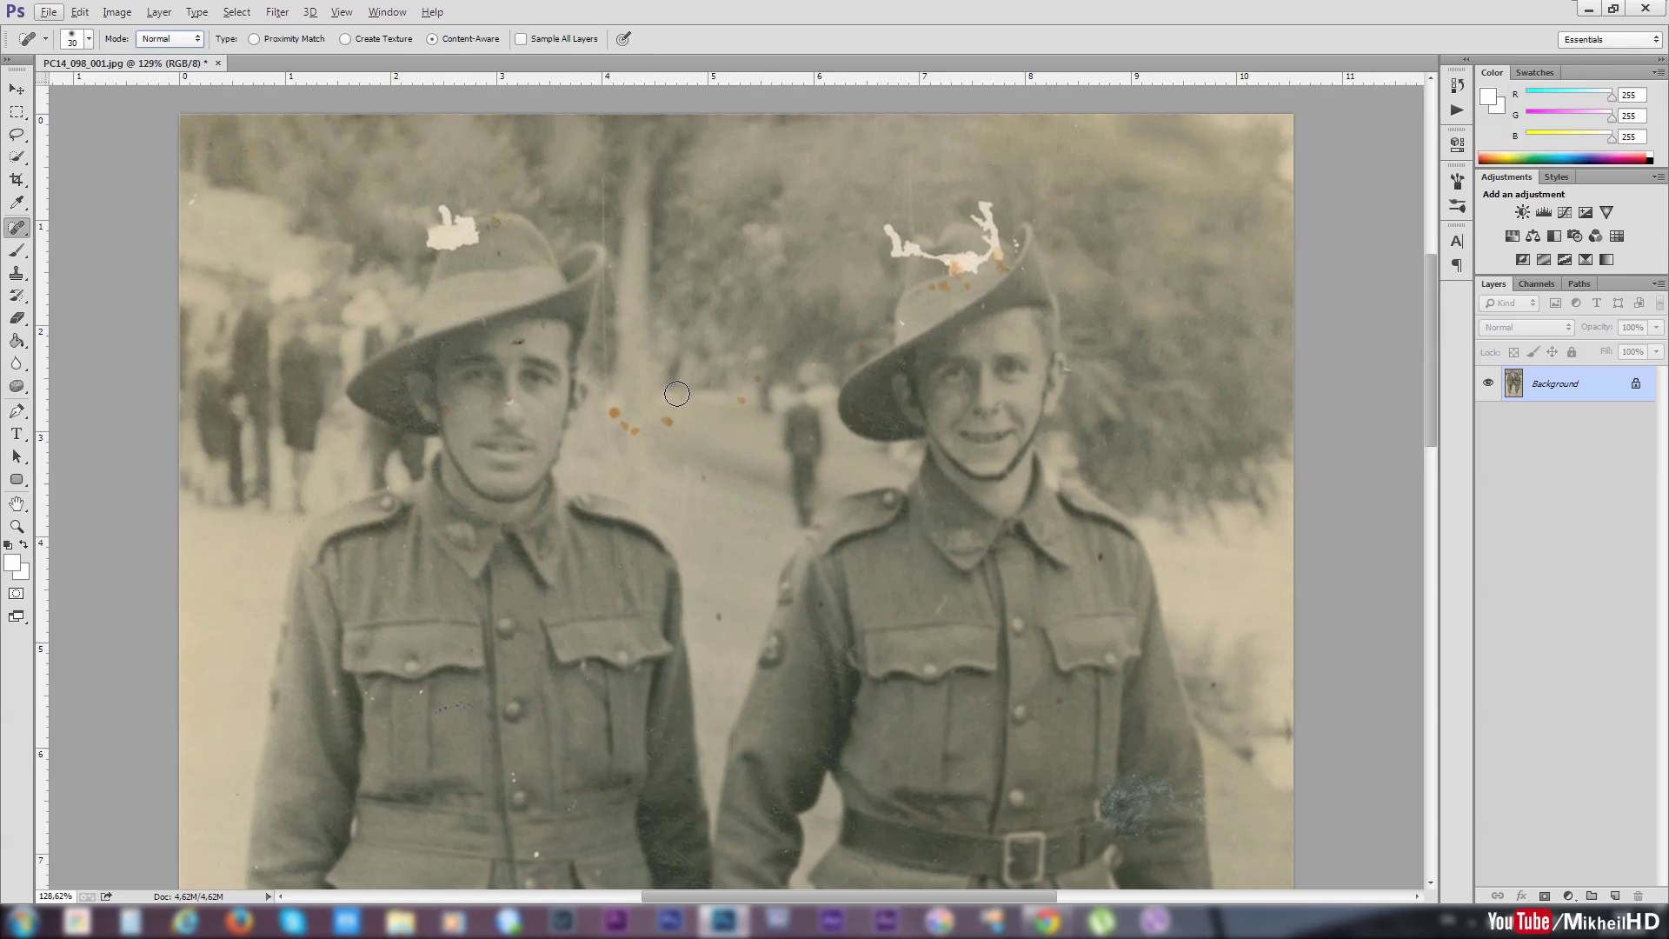
- Zoom to 200%, shrink the healing brush, and heal the first orange background spot
key("ctrl+plus")
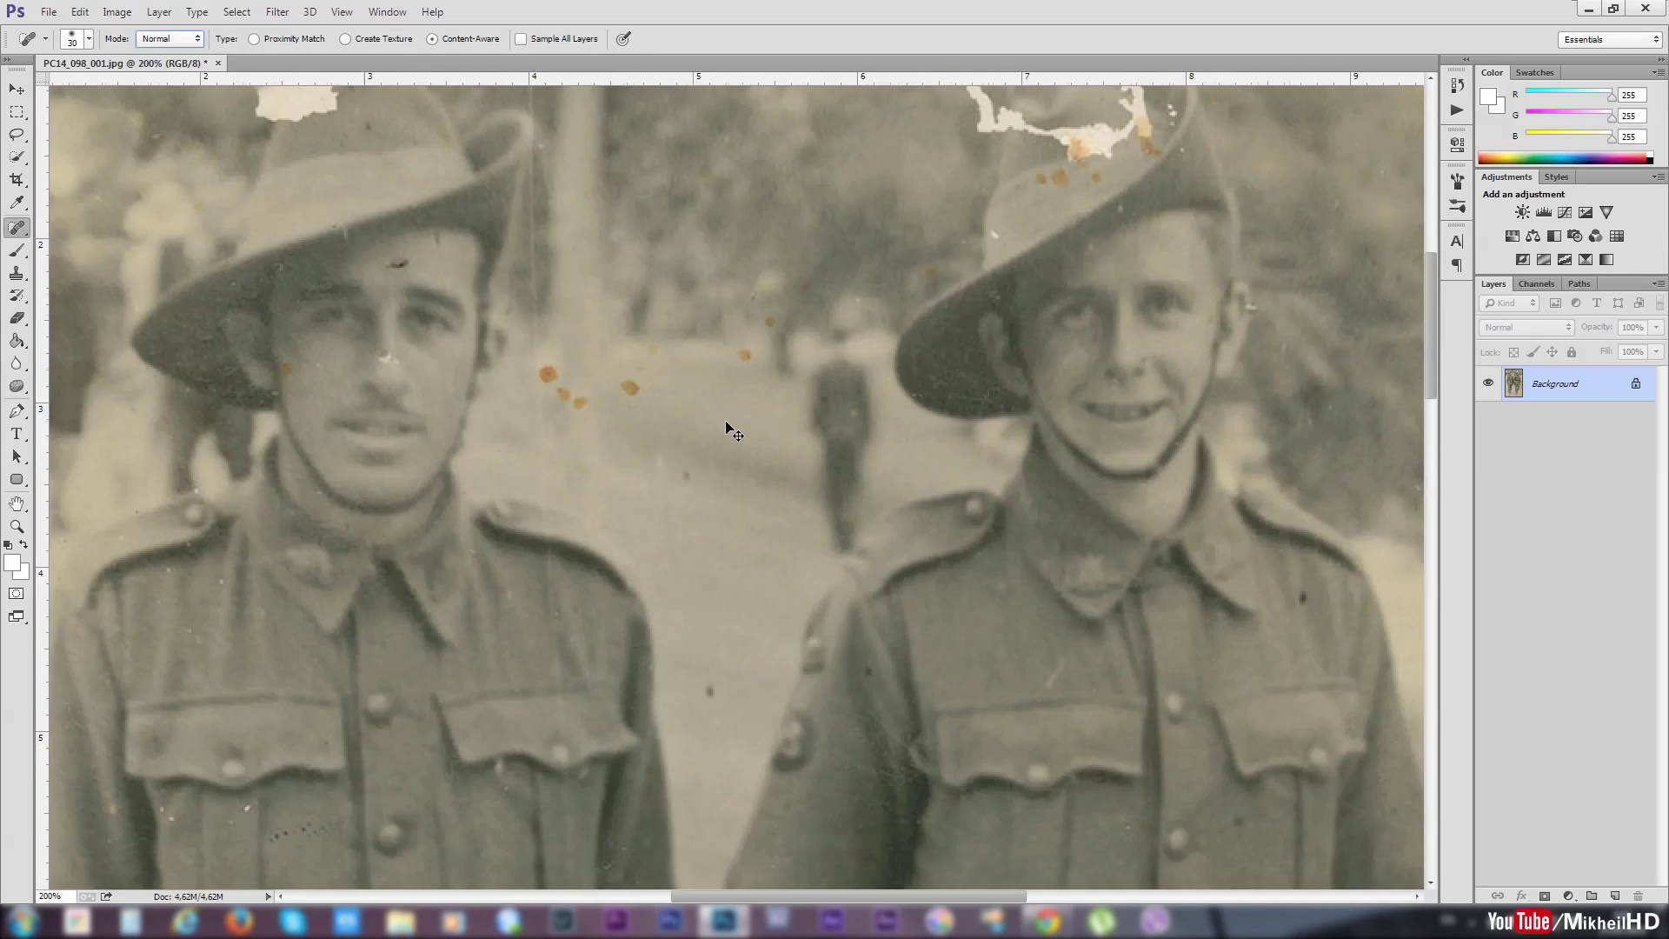
scroll(782, 439, "up", 2)
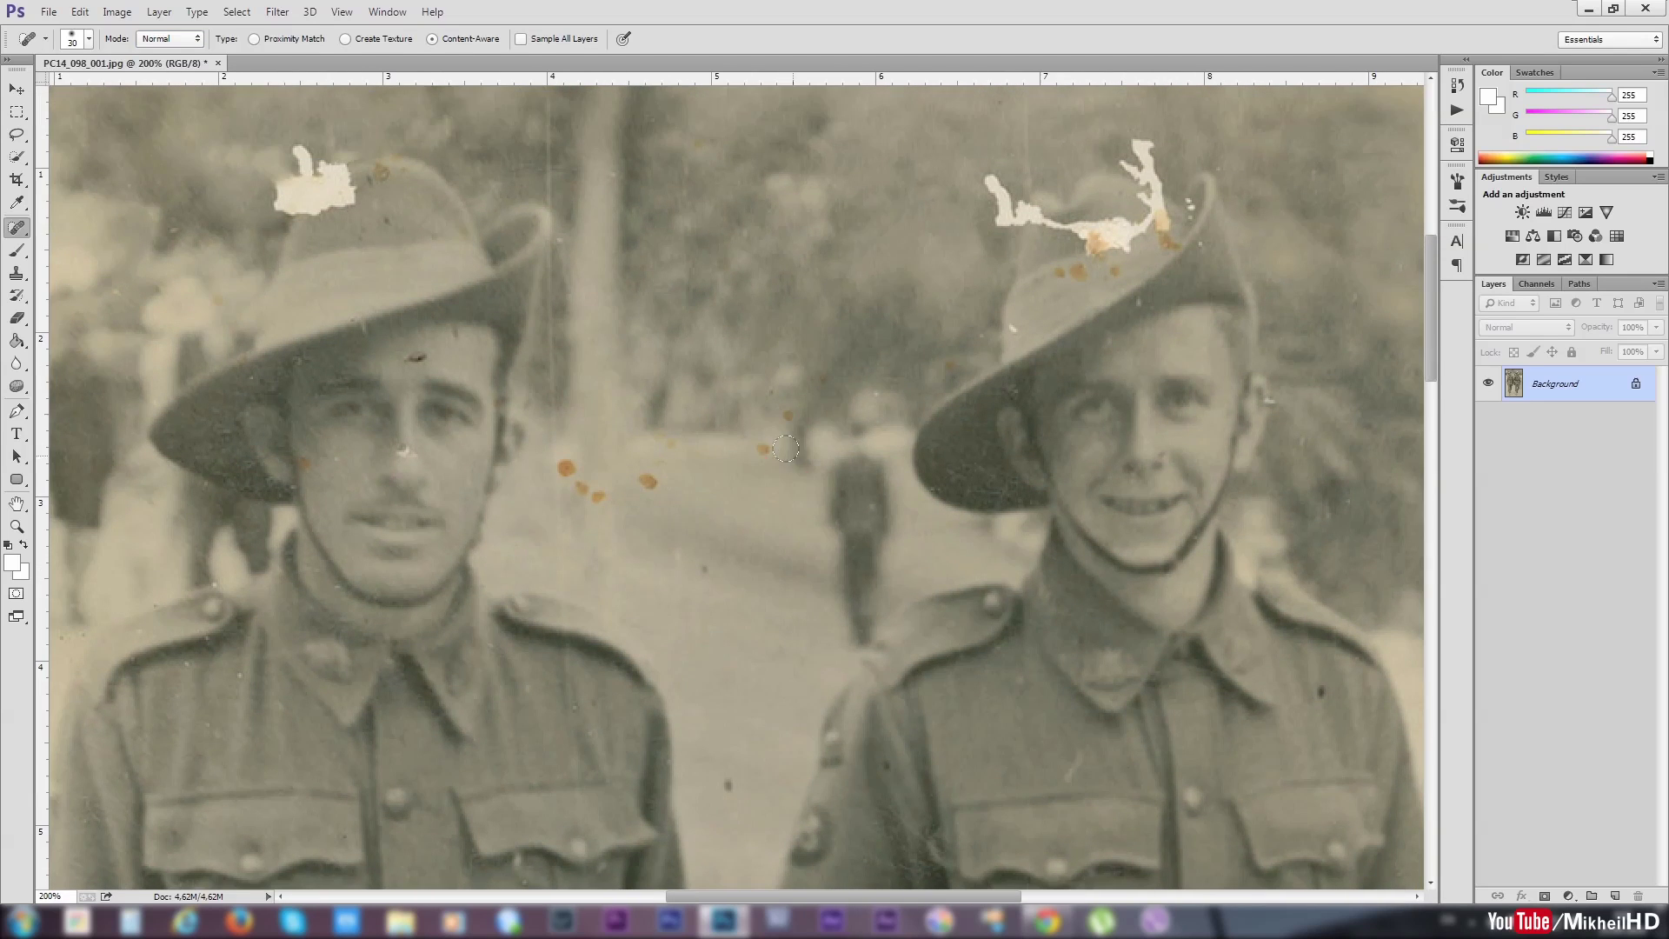
right_click(741, 443)
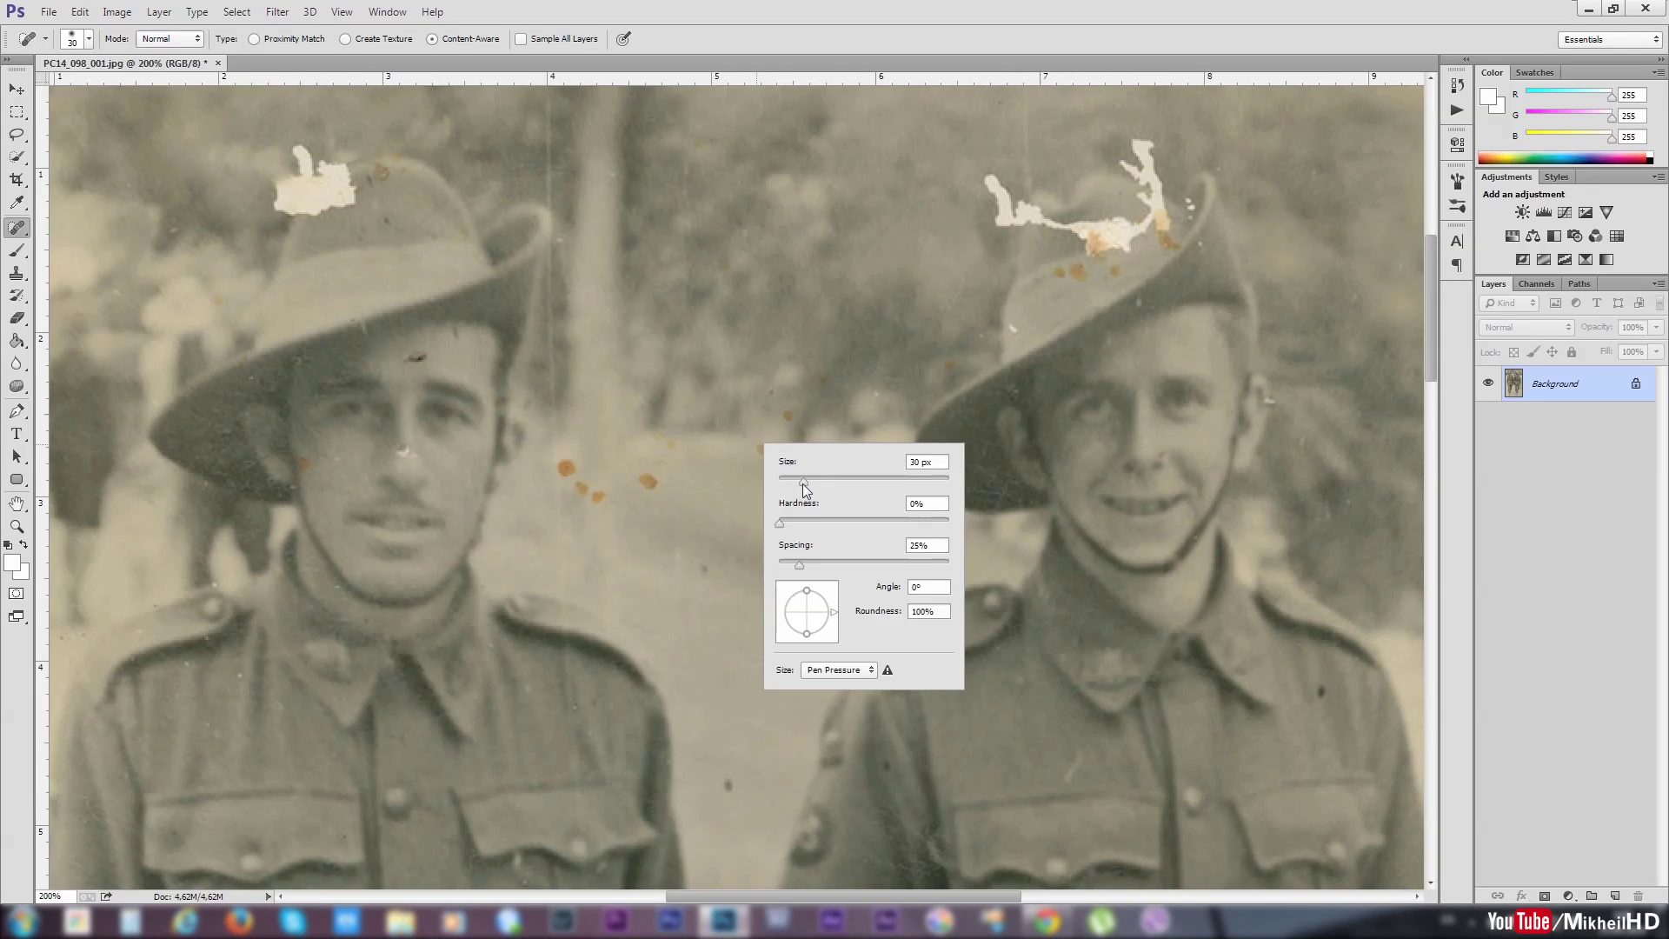
left_click_drag(802, 484, 794, 482)
left_click(958, 55)
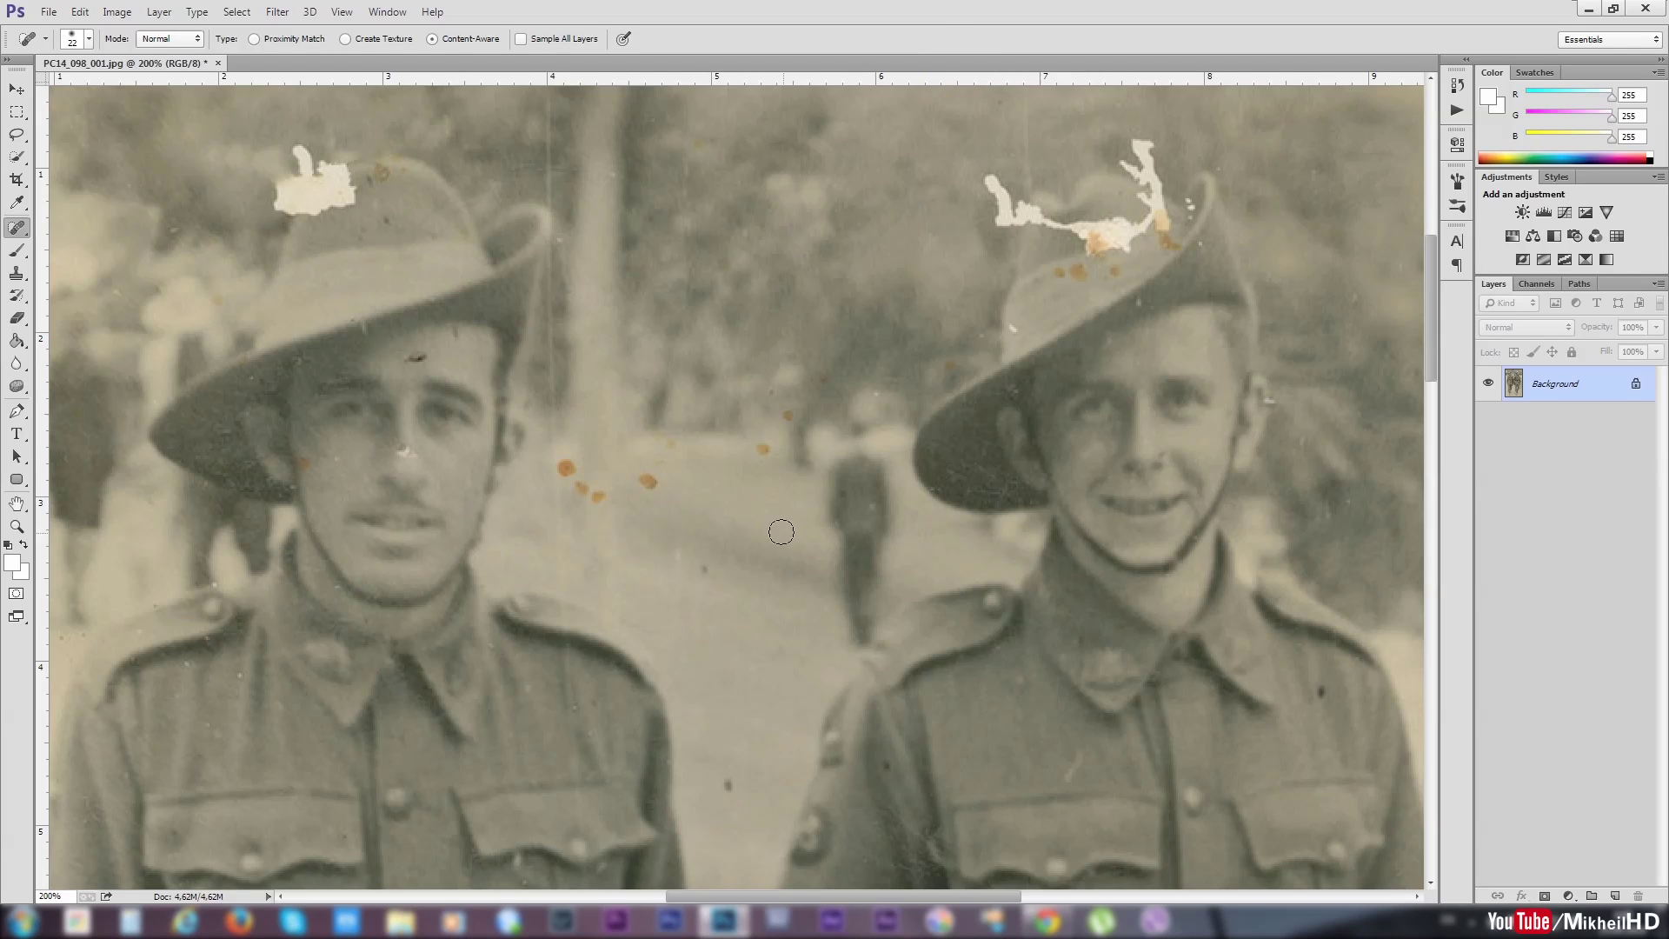
left_click_drag(758, 444, 765, 450)
left_click(764, 442)
- Heal the orange specks near the hat brim and in the nearby background
left_click(792, 406)
left_click(772, 391)
left_click(822, 381)
left_click_drag(949, 356, 935, 370)
left_click_drag(639, 475, 665, 487)
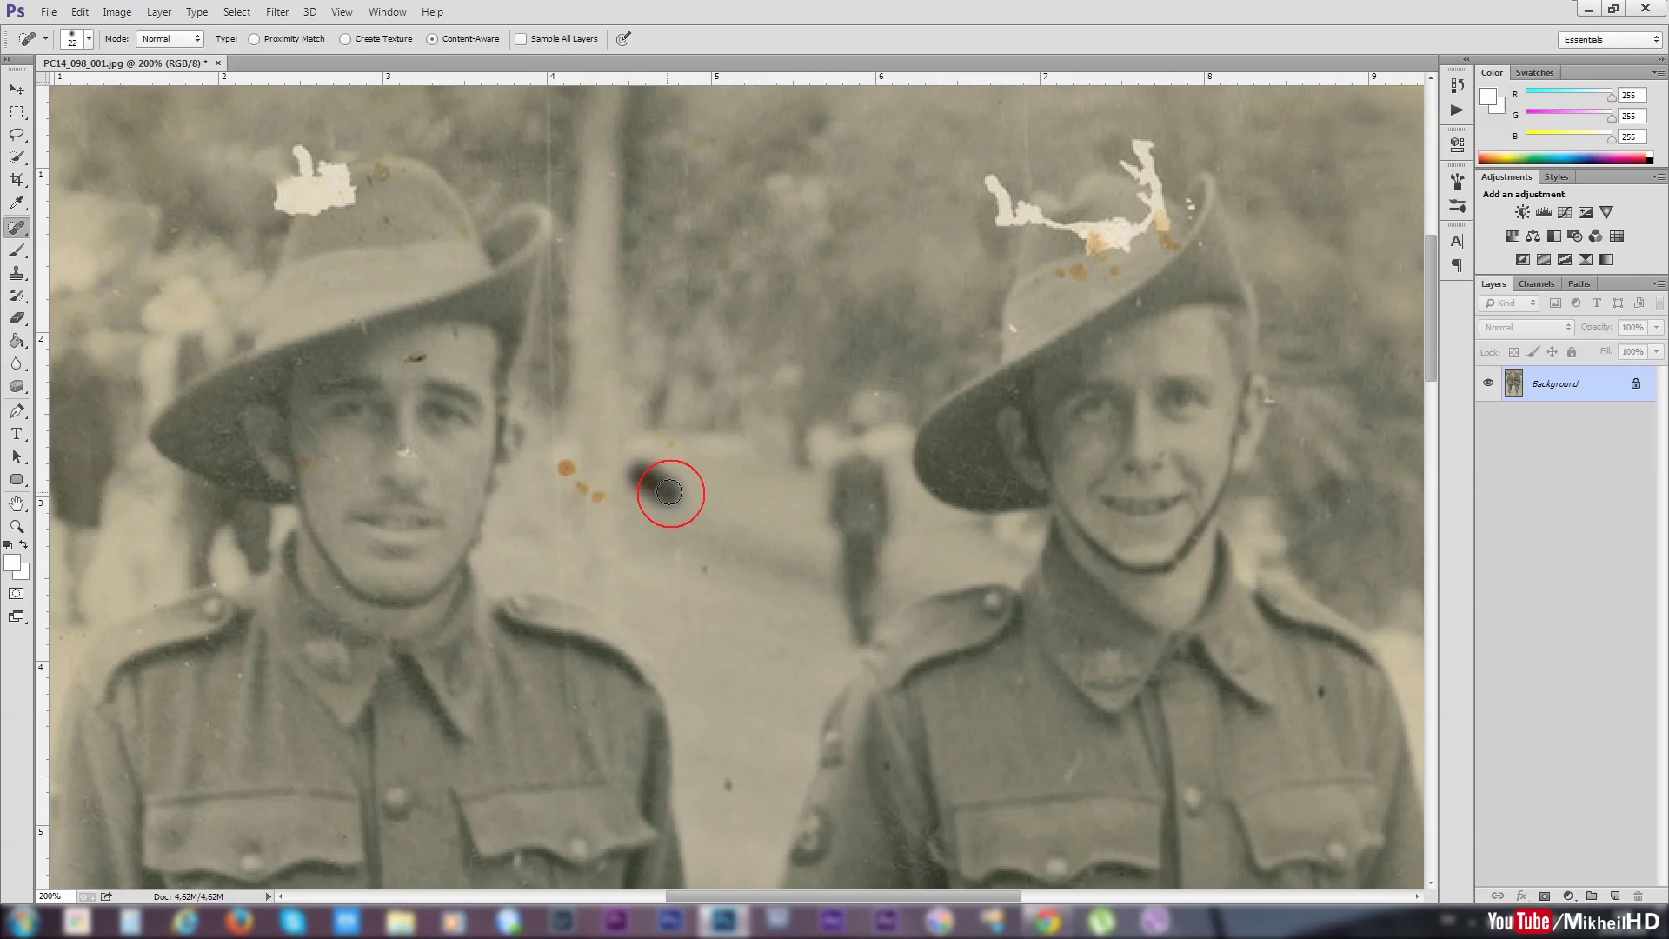
left_click(663, 448)
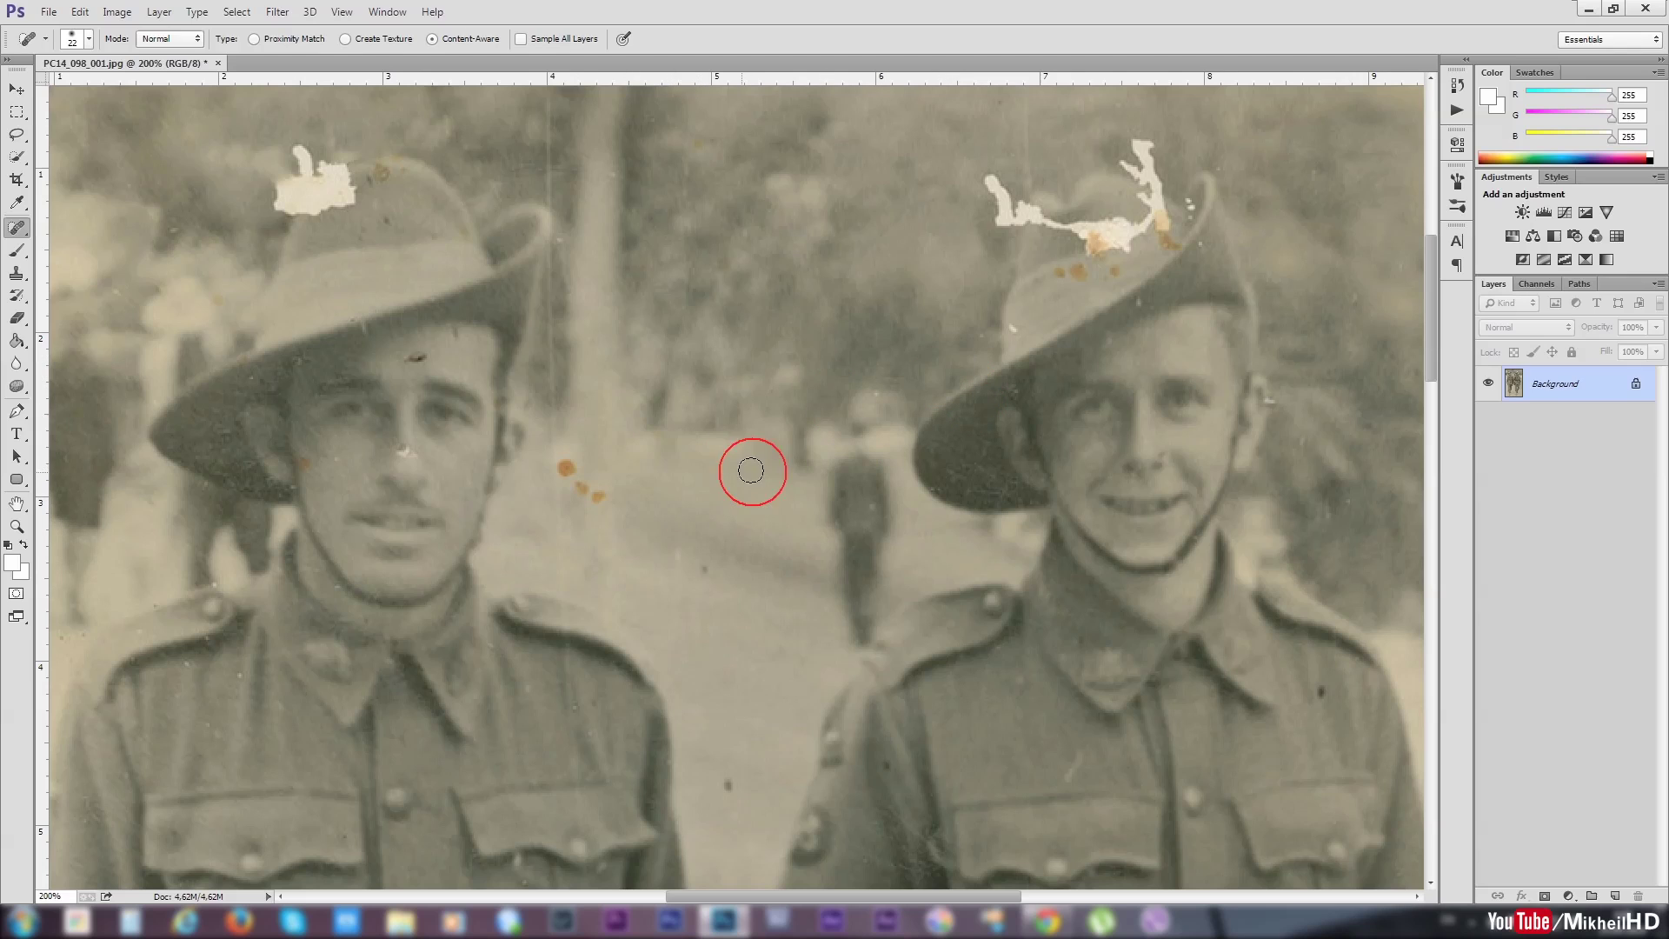
left_click_drag(661, 438, 949, 347)
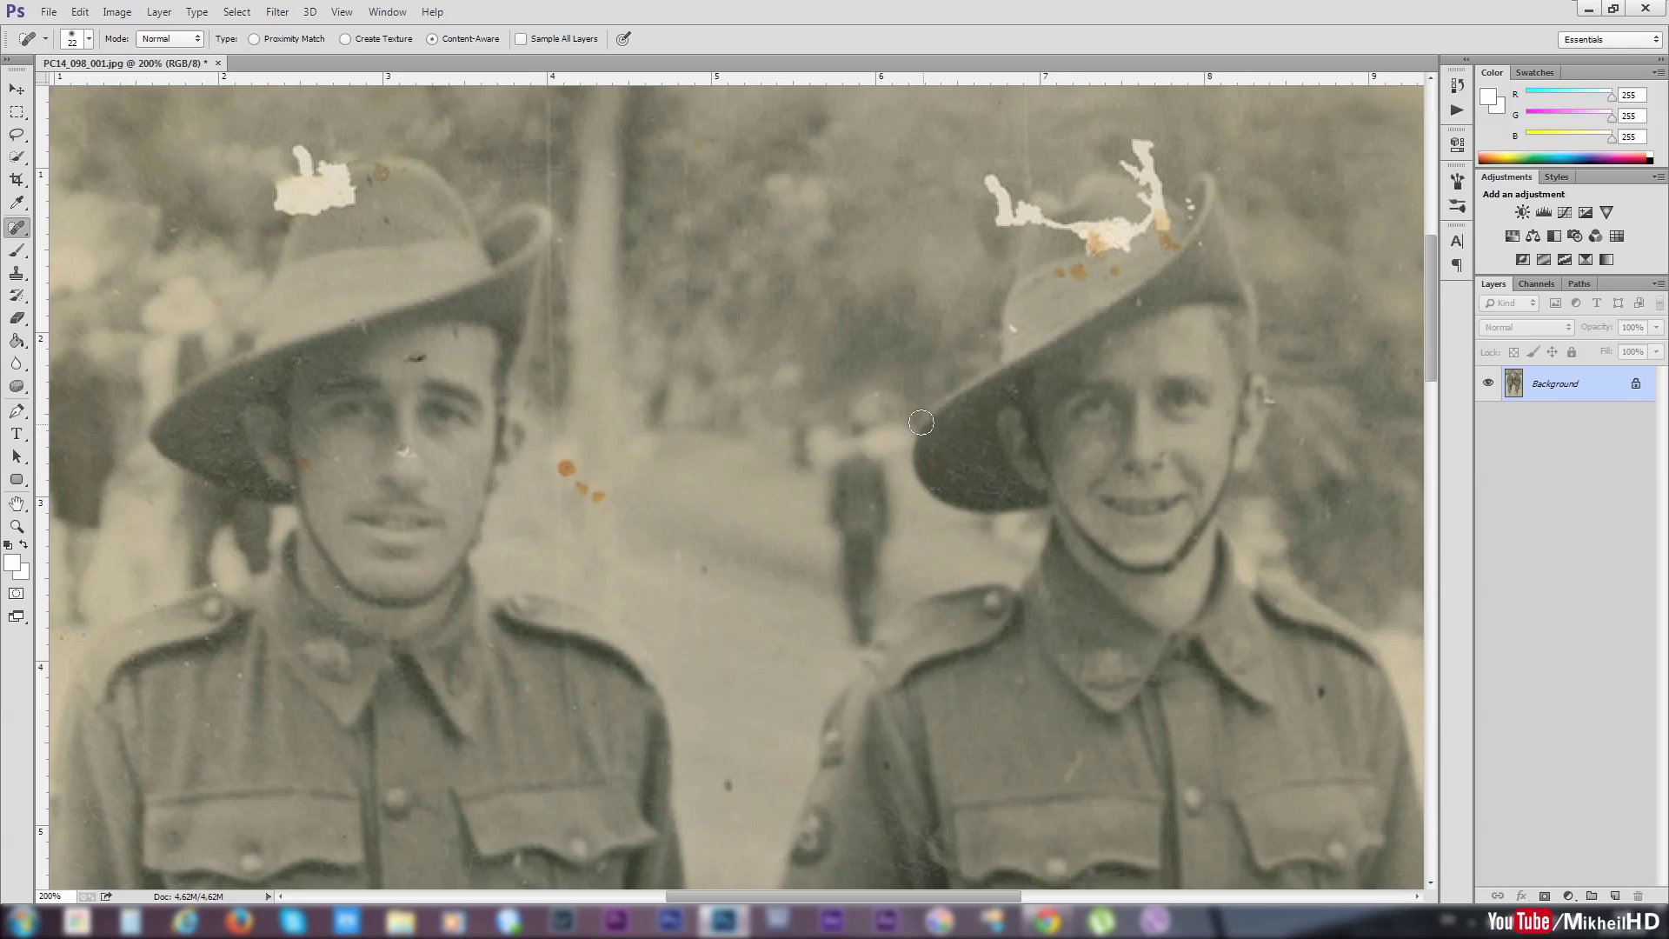
- Heal the cluster of three orange spots between the soldiers and two lower specks
left_click(565, 467)
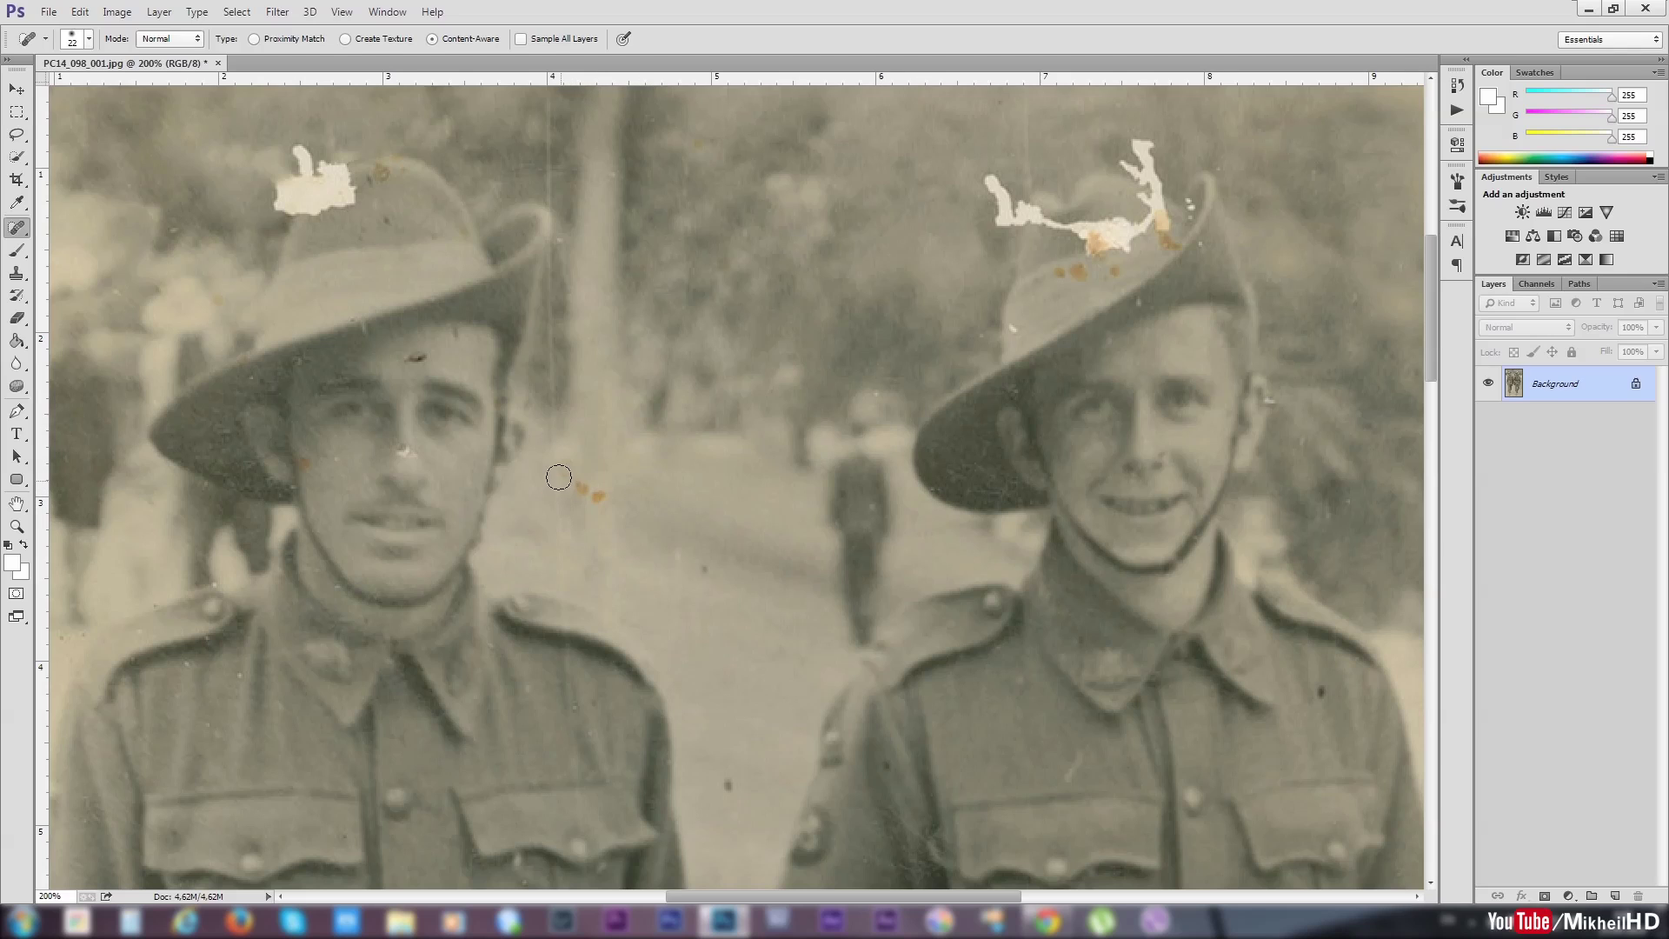
left_click(581, 488)
left_click(595, 497)
left_click(677, 562)
left_click(737, 796)
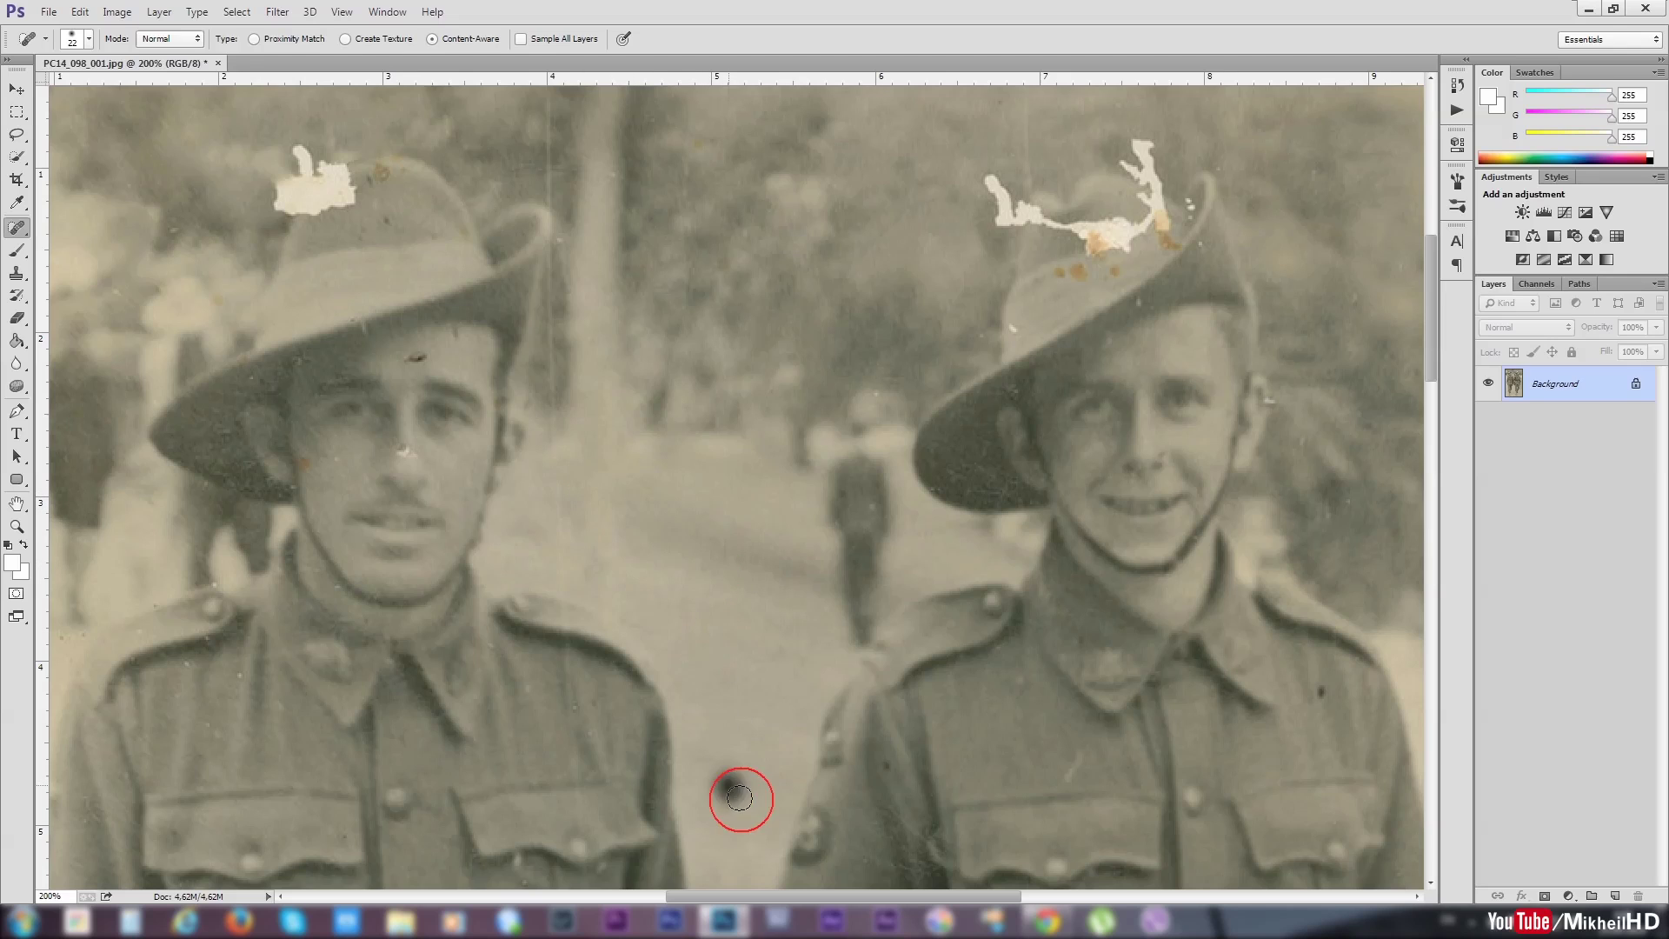
- Heal the mark on the right soldier's sleeve and the scratch and dark specks on his chest
scroll(727, 485, "down", 3)
scroll(794, 399, "down", 2)
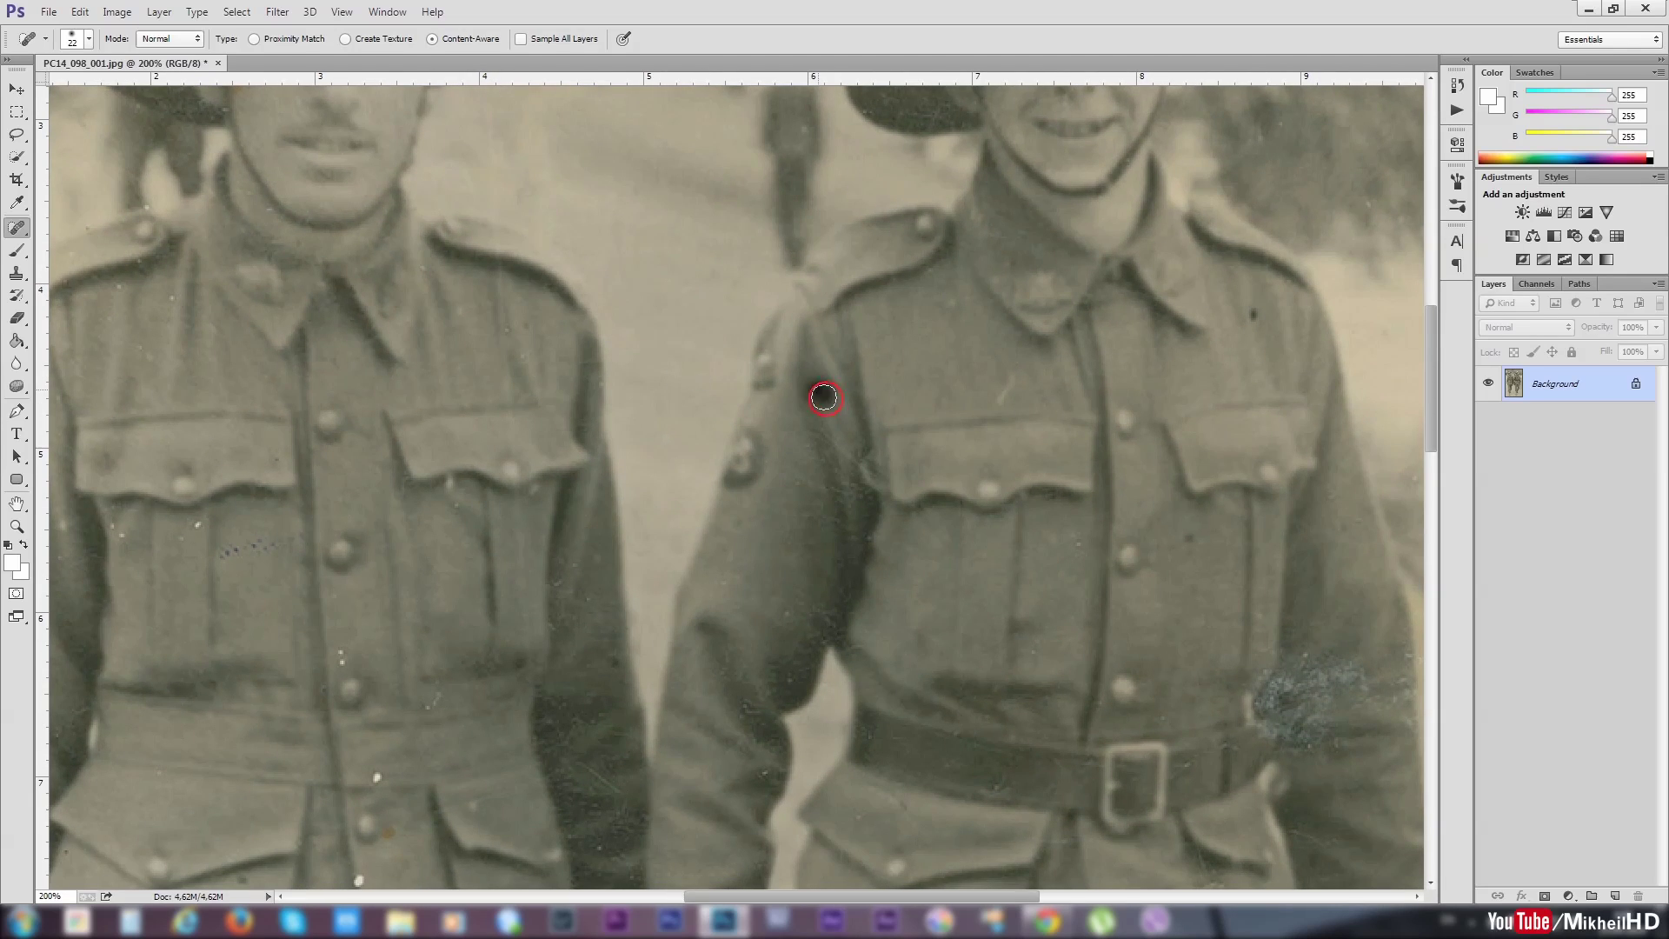
left_click(824, 397)
left_click(1006, 386)
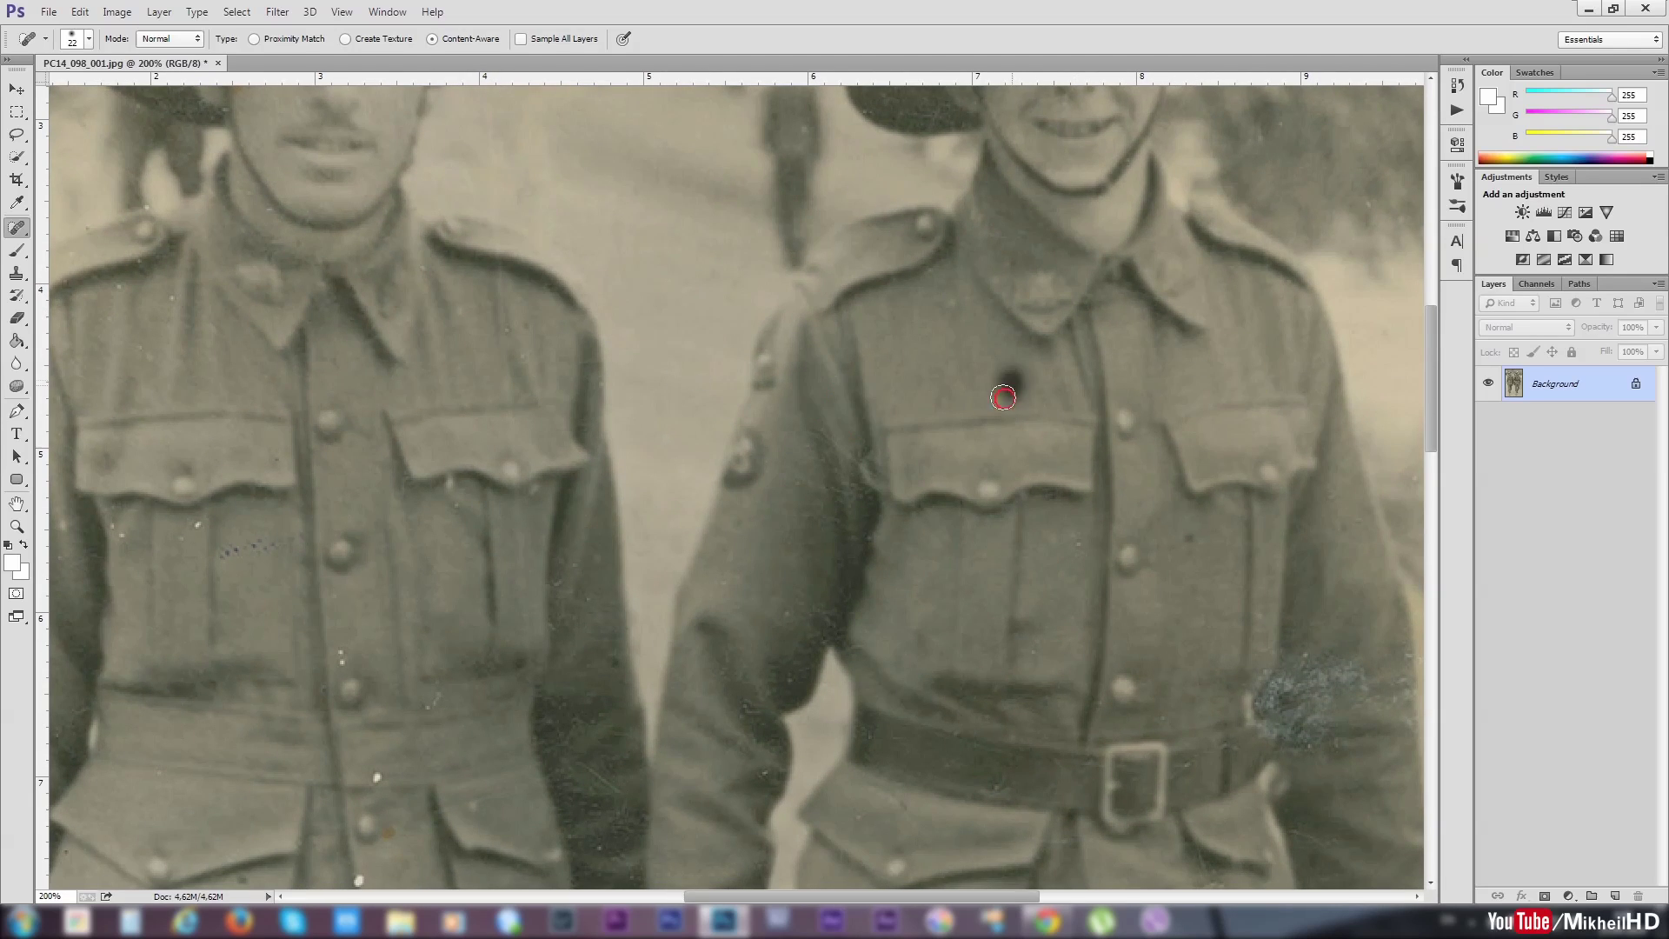
left_click(1190, 535)
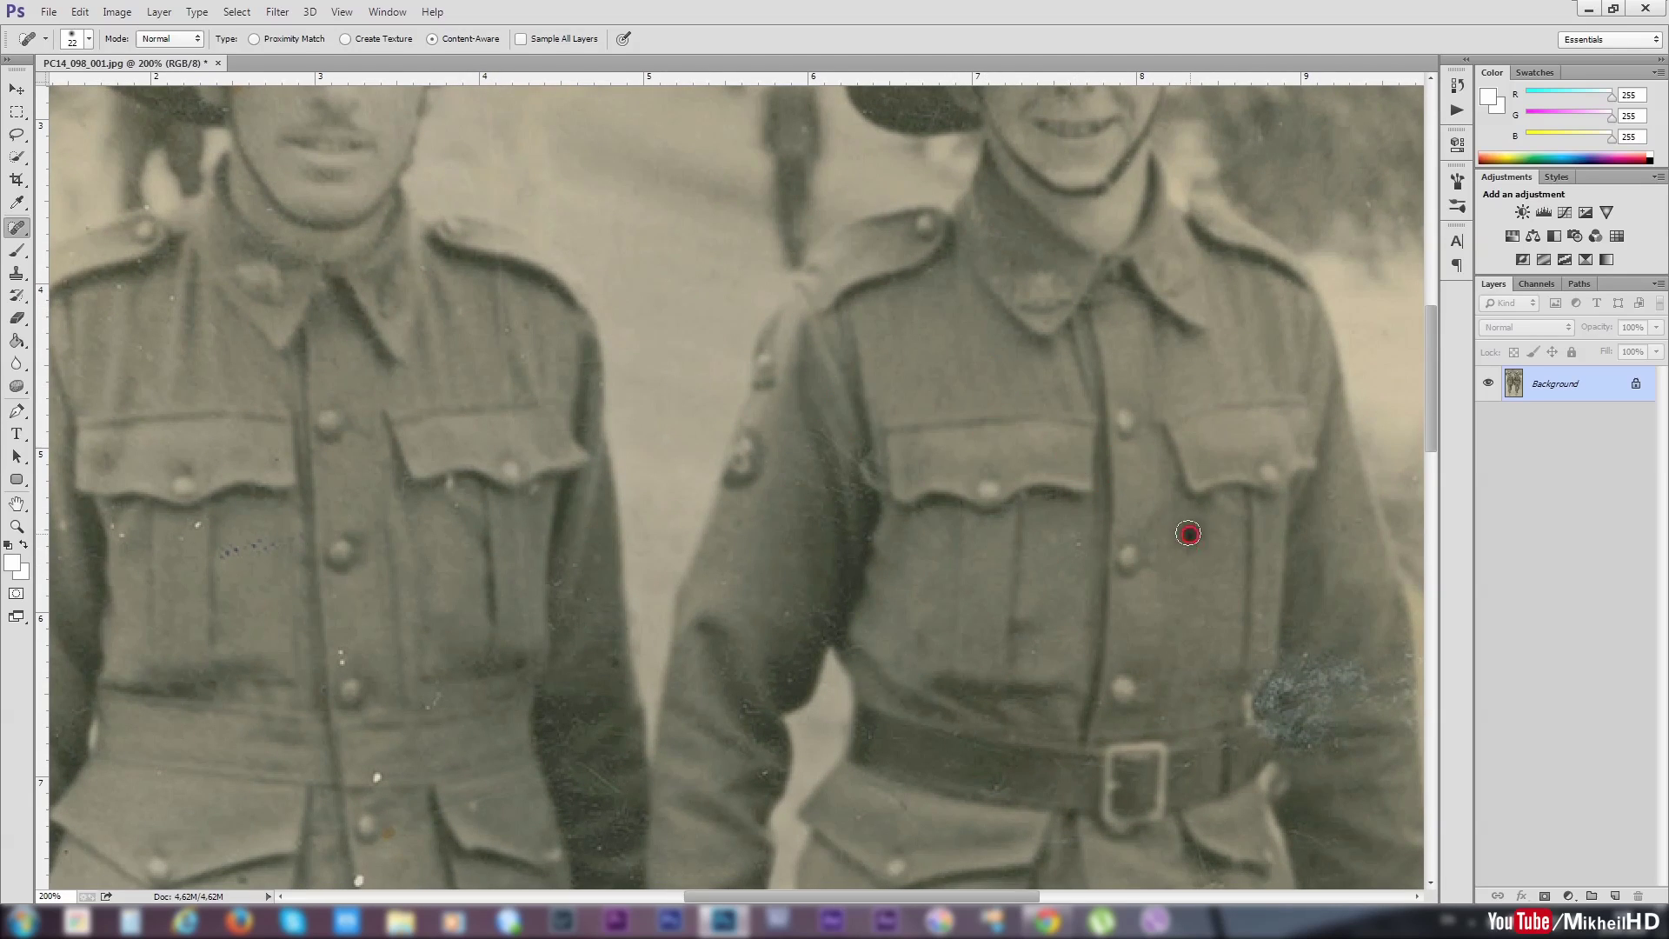
left_click(1077, 543)
- Remove the white specks on the left soldier's pocket and shoulder
left_click_drag(554, 580, 716, 592)
left_click(492, 513)
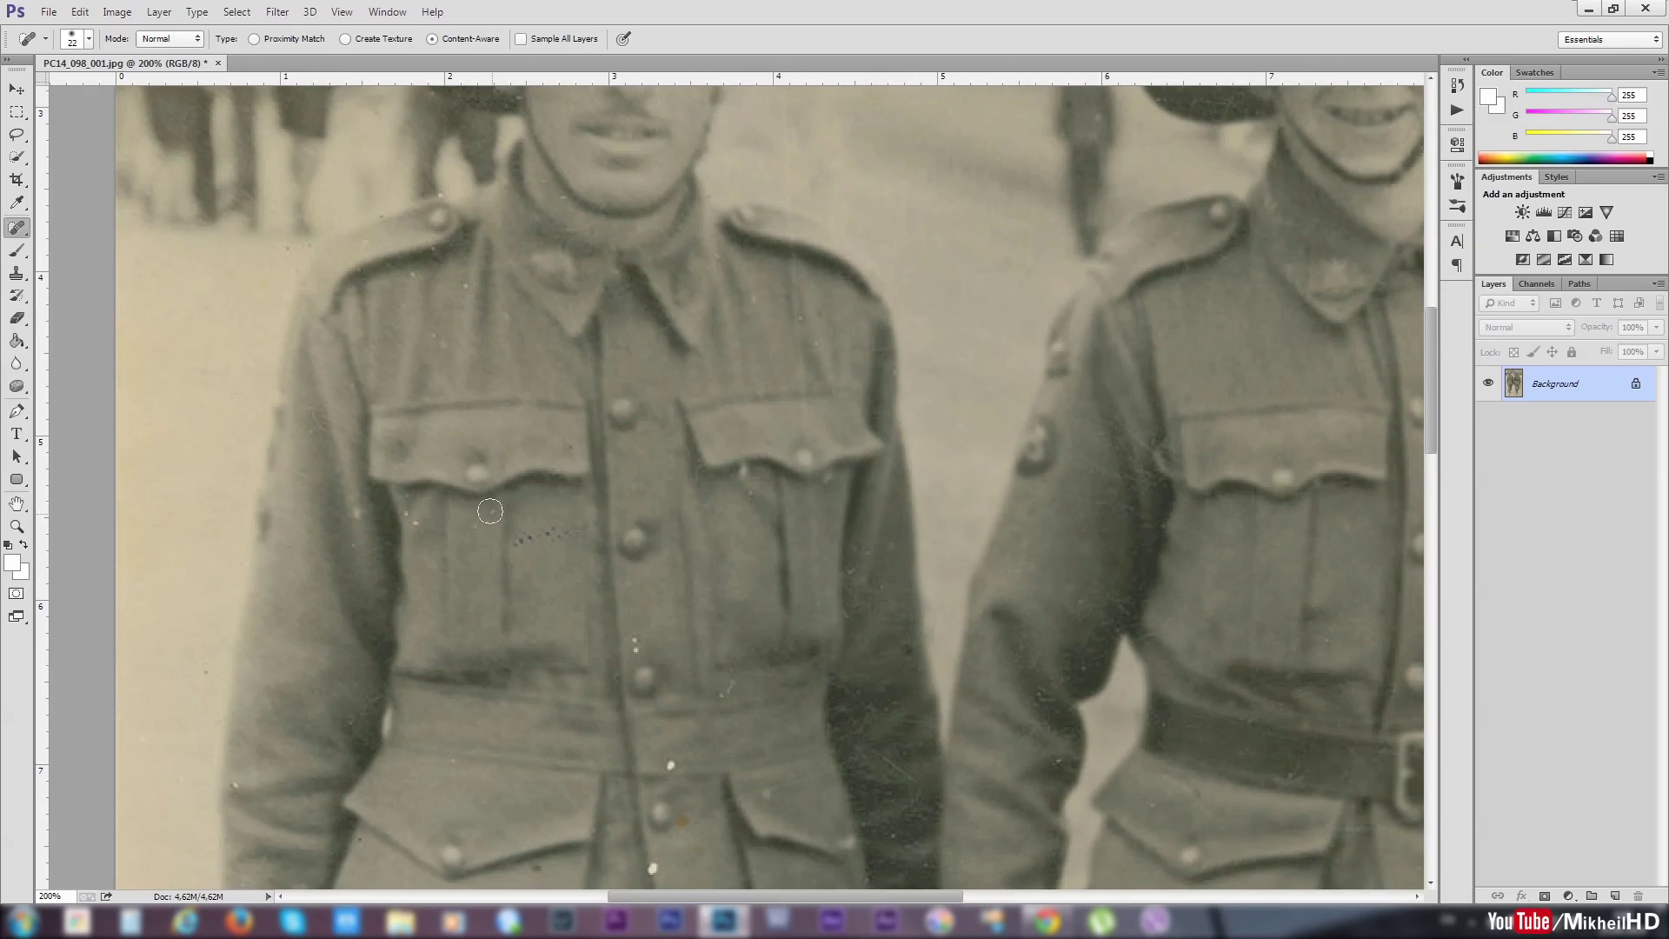
left_click(417, 526)
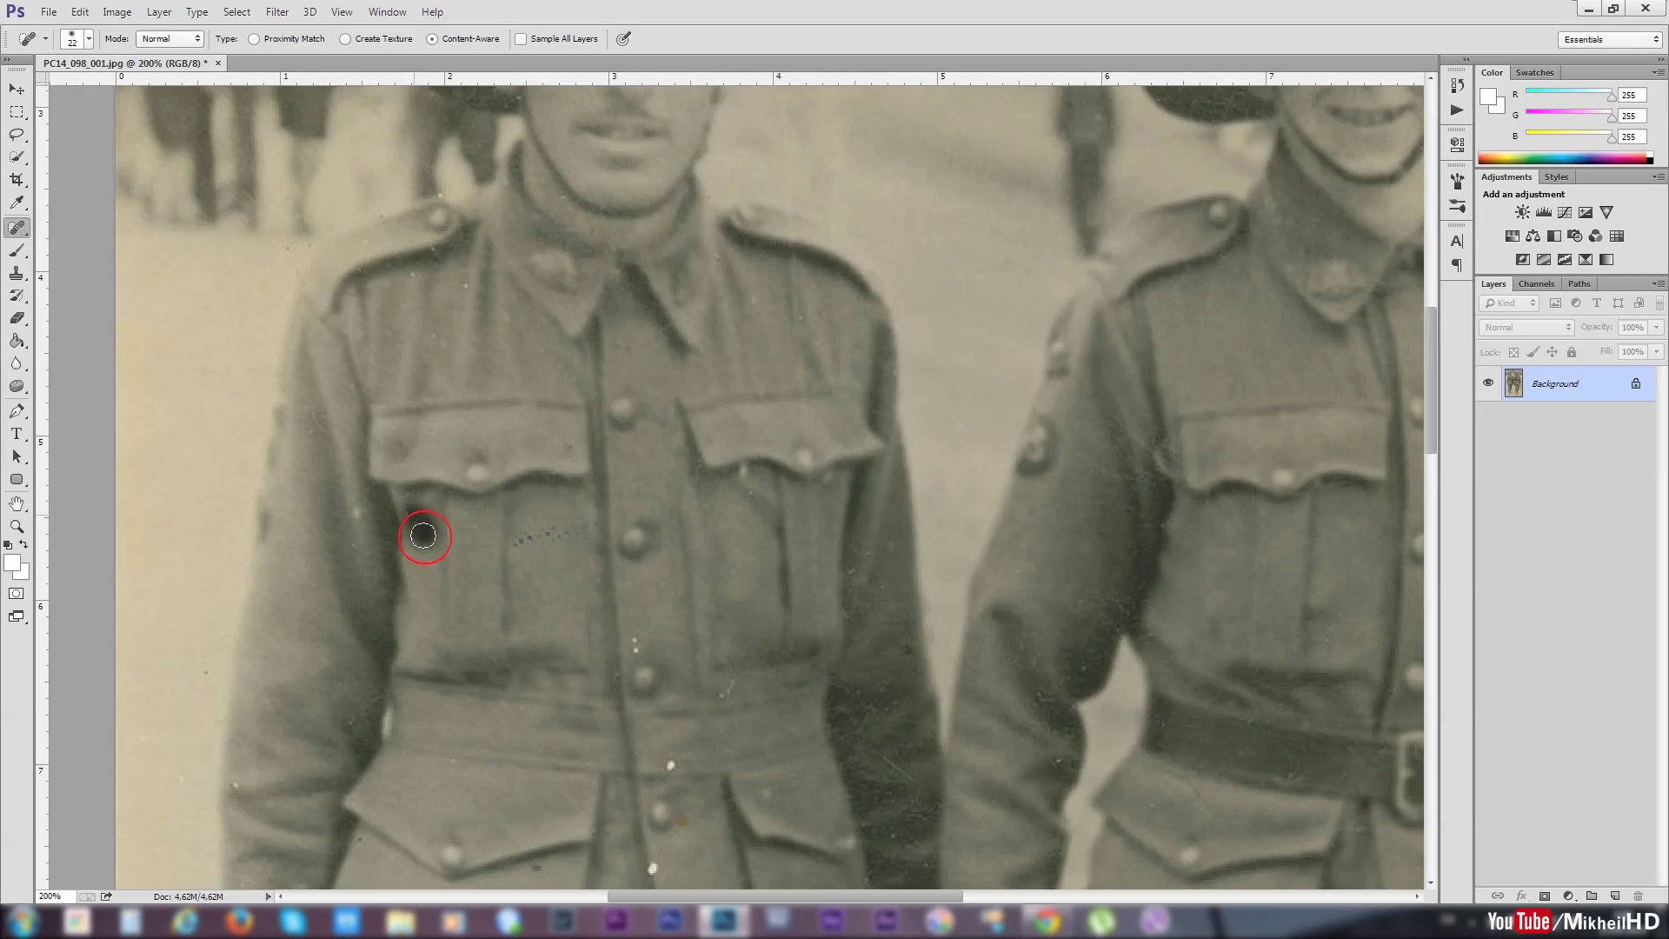
left_click(356, 514)
left_click(462, 287)
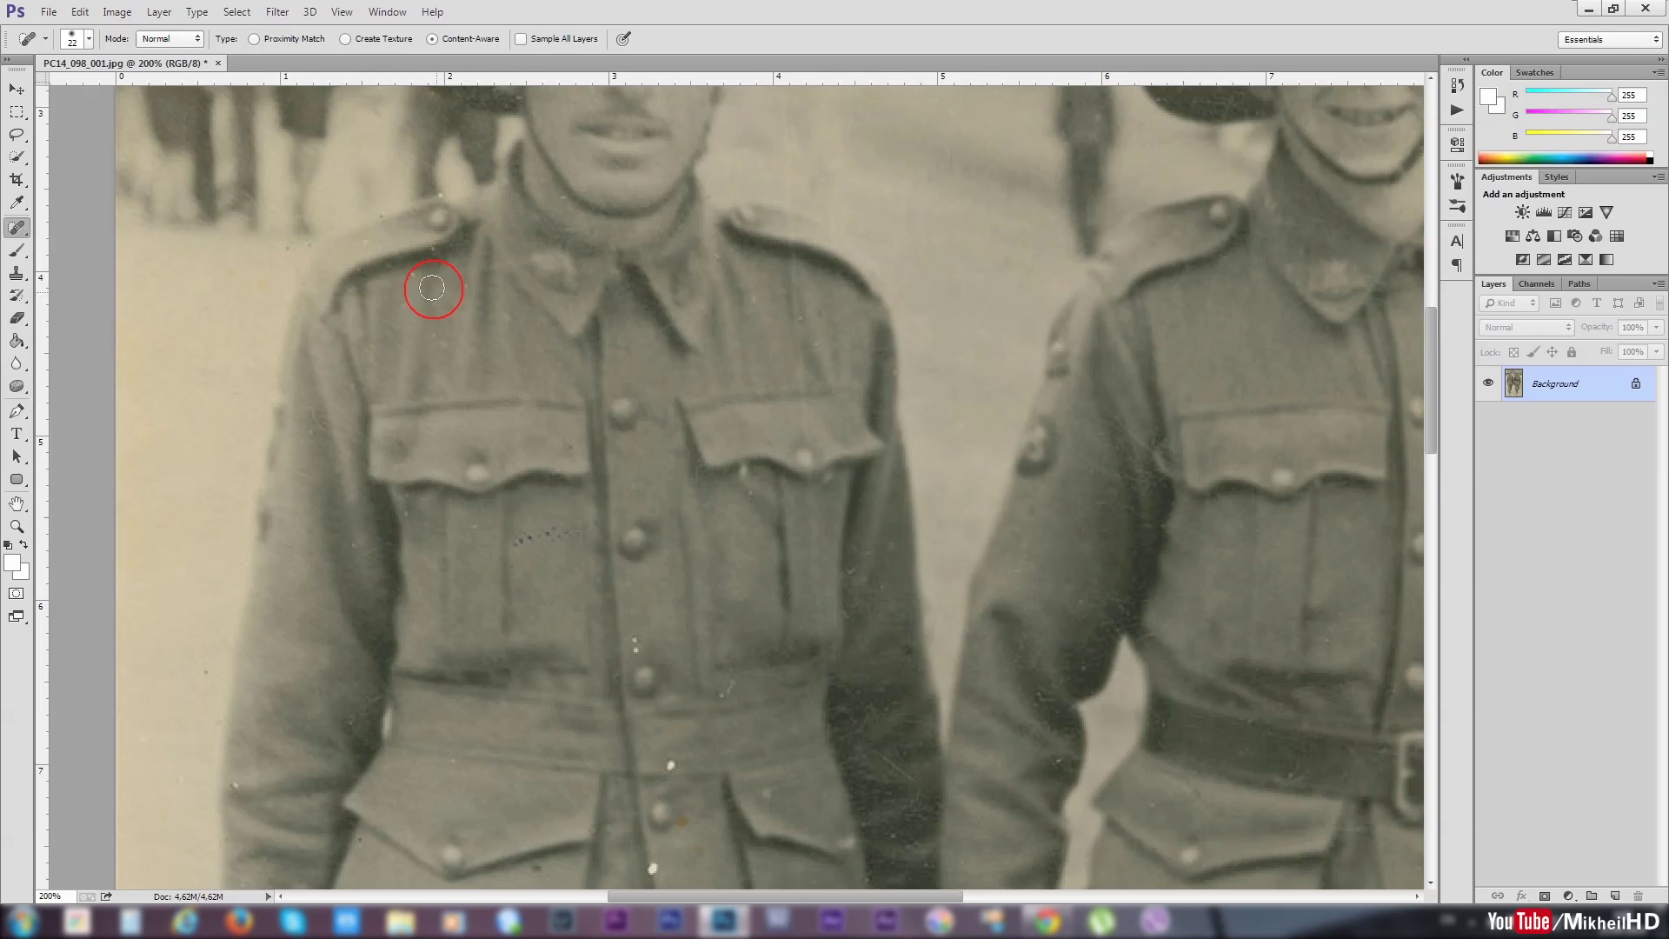
left_click(416, 277)
- Heal the specks around the chest button and on the tunic below it
left_click(637, 651)
left_click(722, 691)
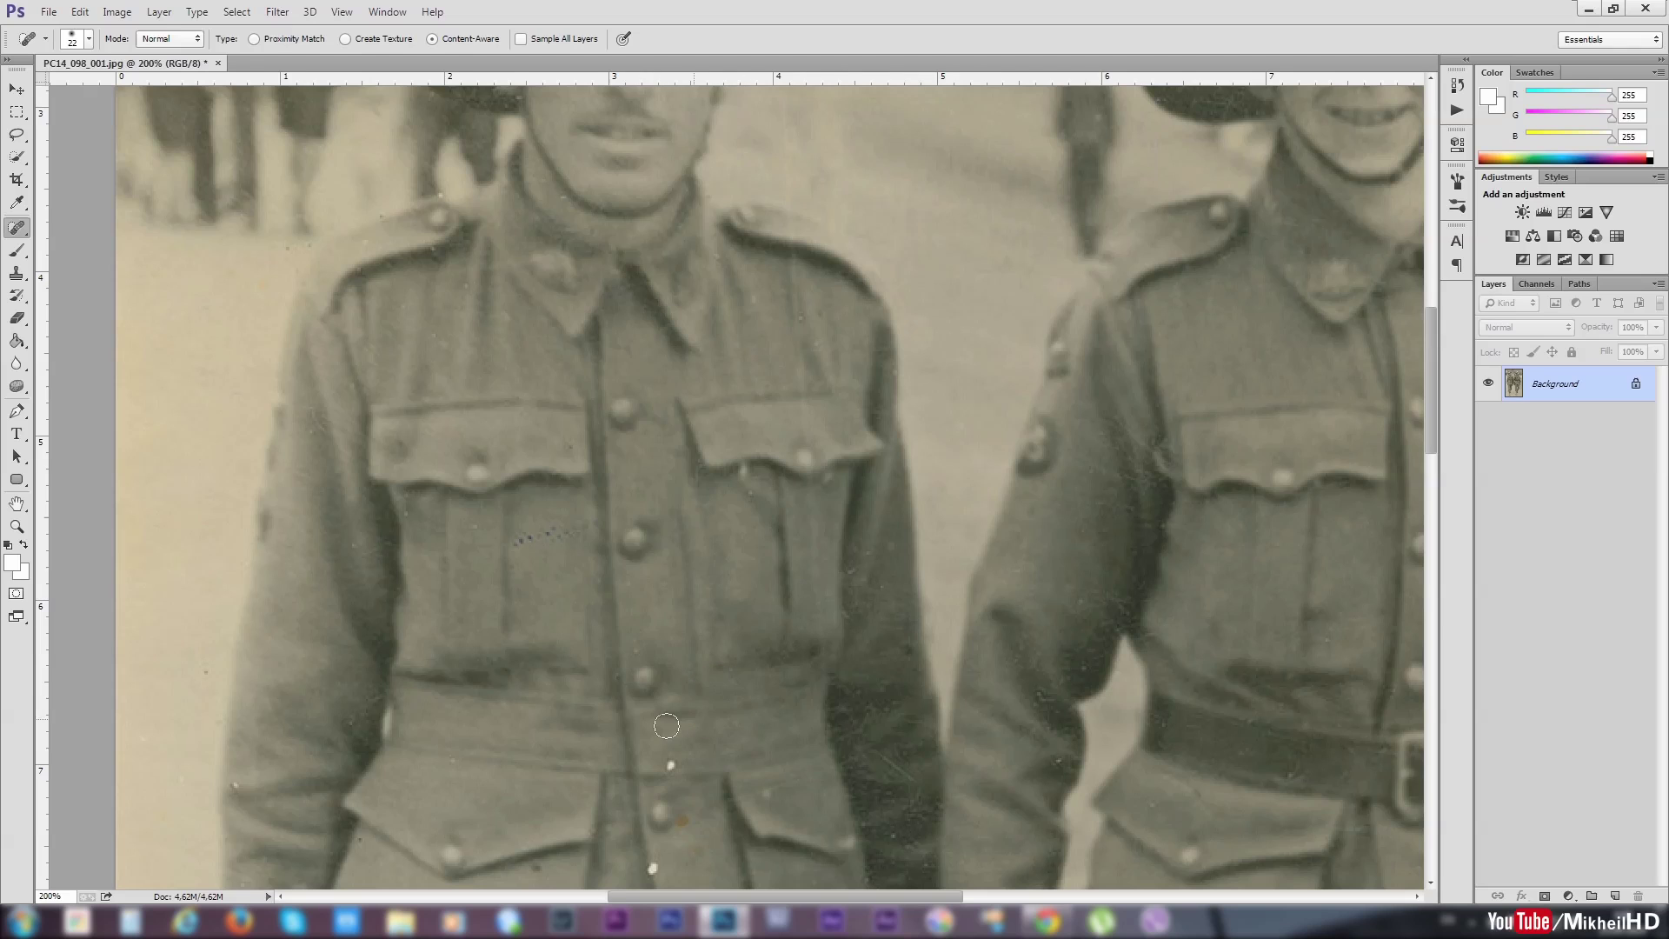
left_click(632, 643)
left_click(674, 766)
- Heal the specks and scratch on the lower tunic and the dark specks along the sleeve
left_click_drag(699, 767, 724, 526)
left_click(677, 627)
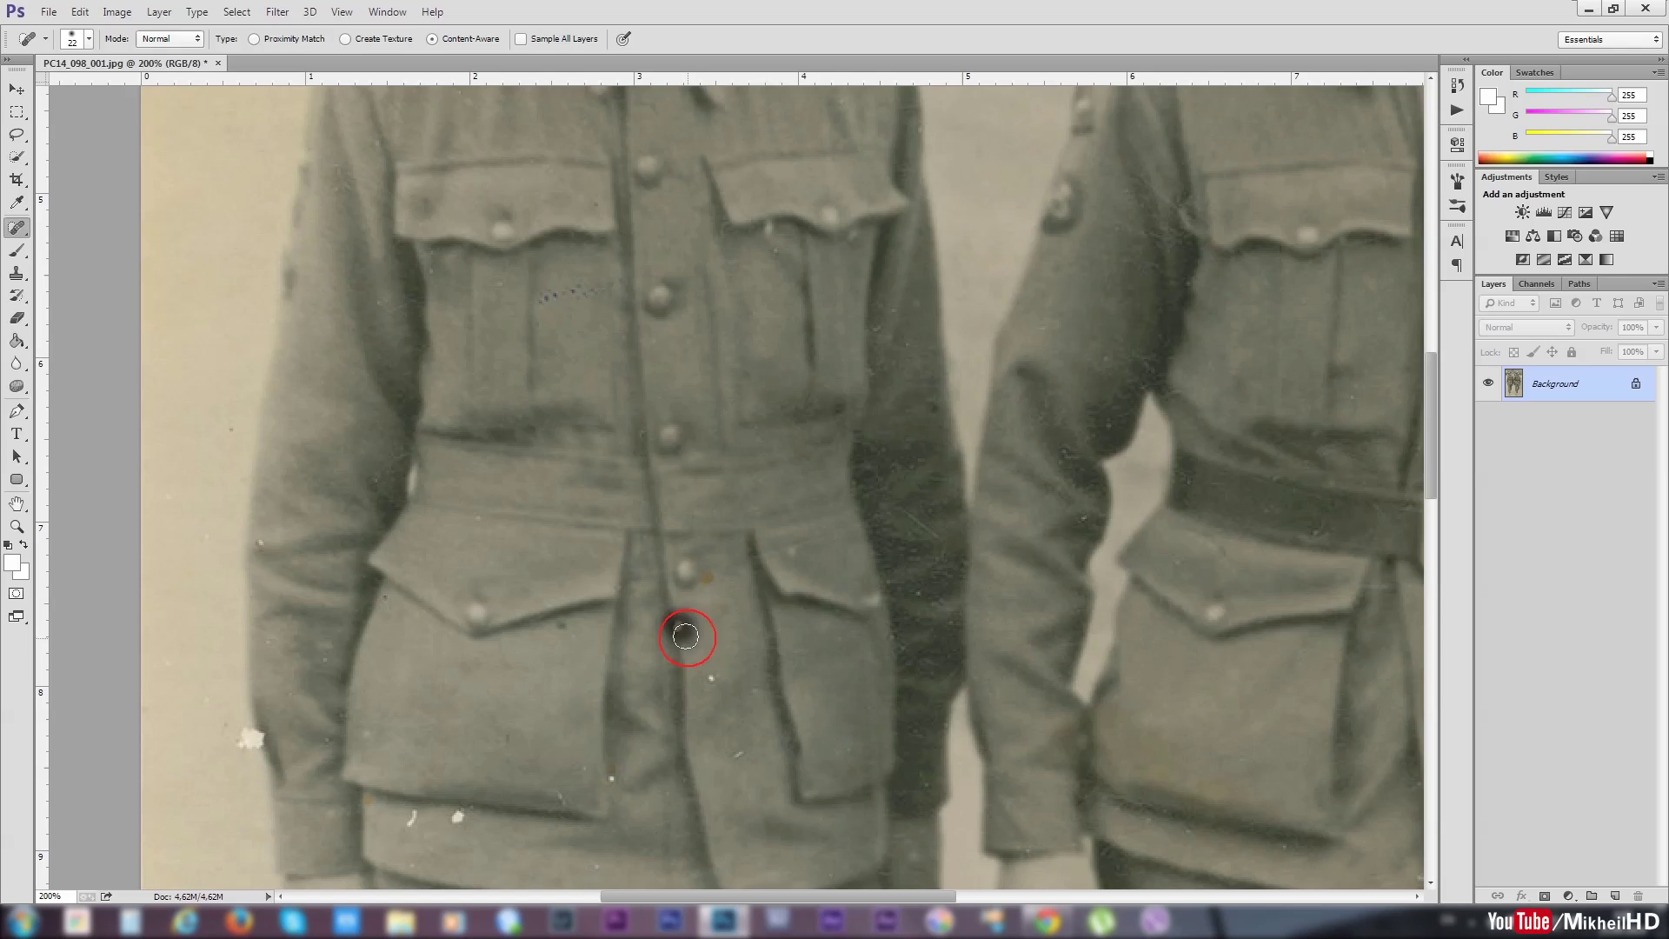
left_click(713, 679)
left_click(740, 754)
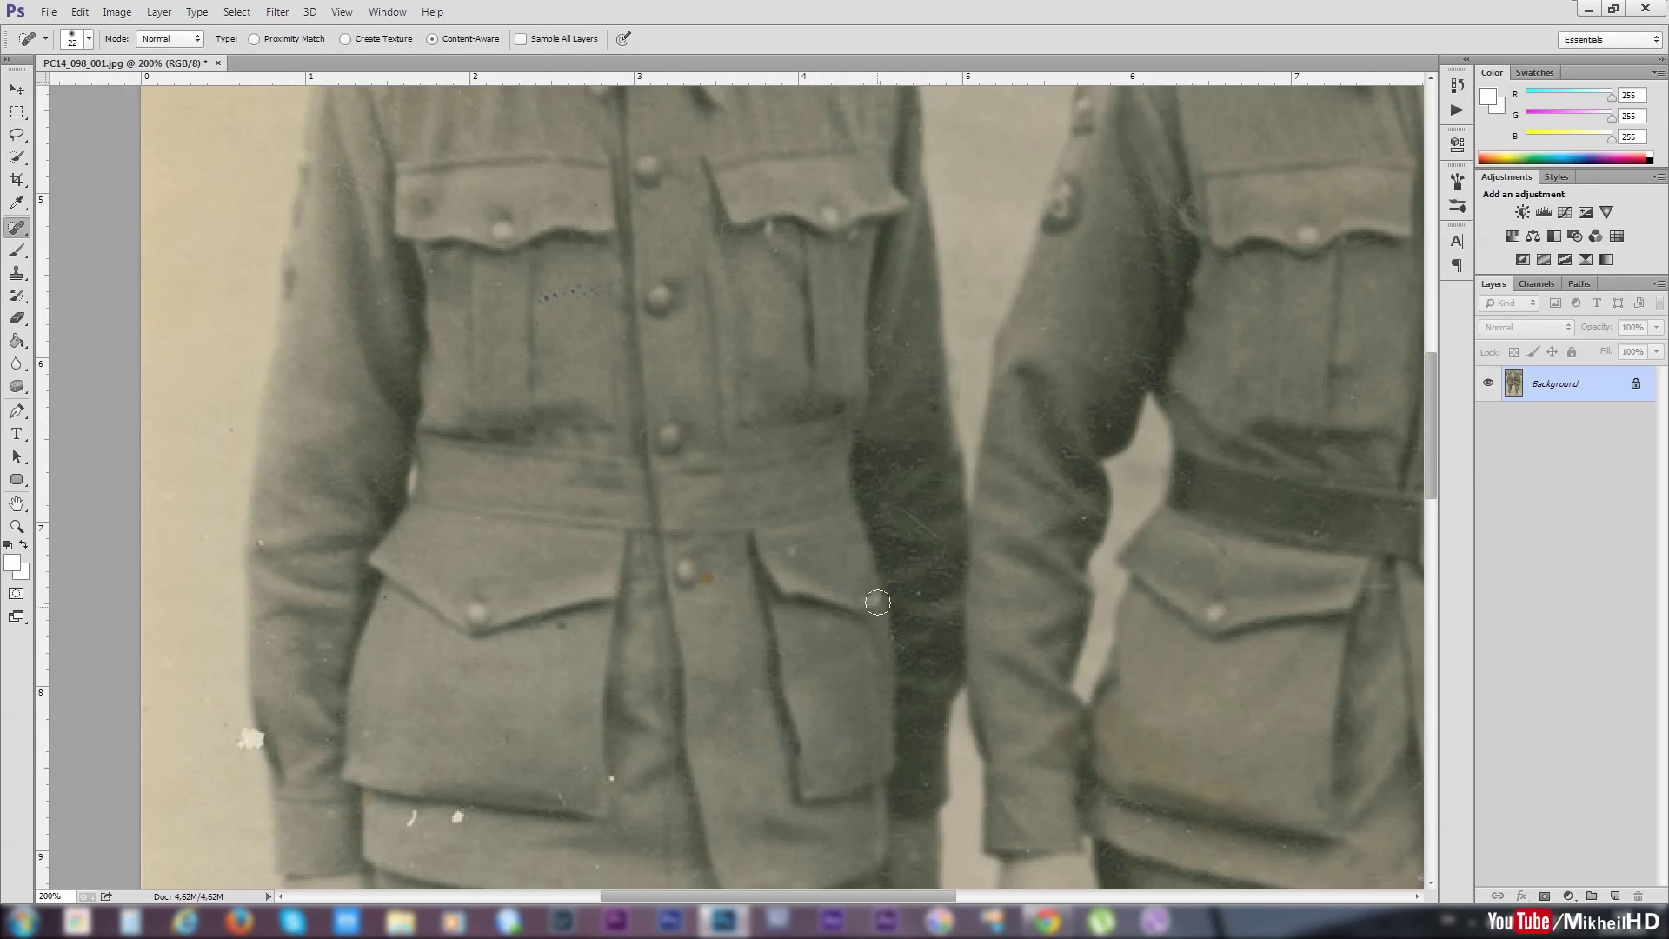
left_click(917, 589)
left_click_drag(909, 634, 931, 670)
left_click(952, 617)
- Heal the white specks on the left pocket and along its lower edge
left_click(615, 775)
left_click(581, 760)
left_click(553, 794)
left_click(505, 736)
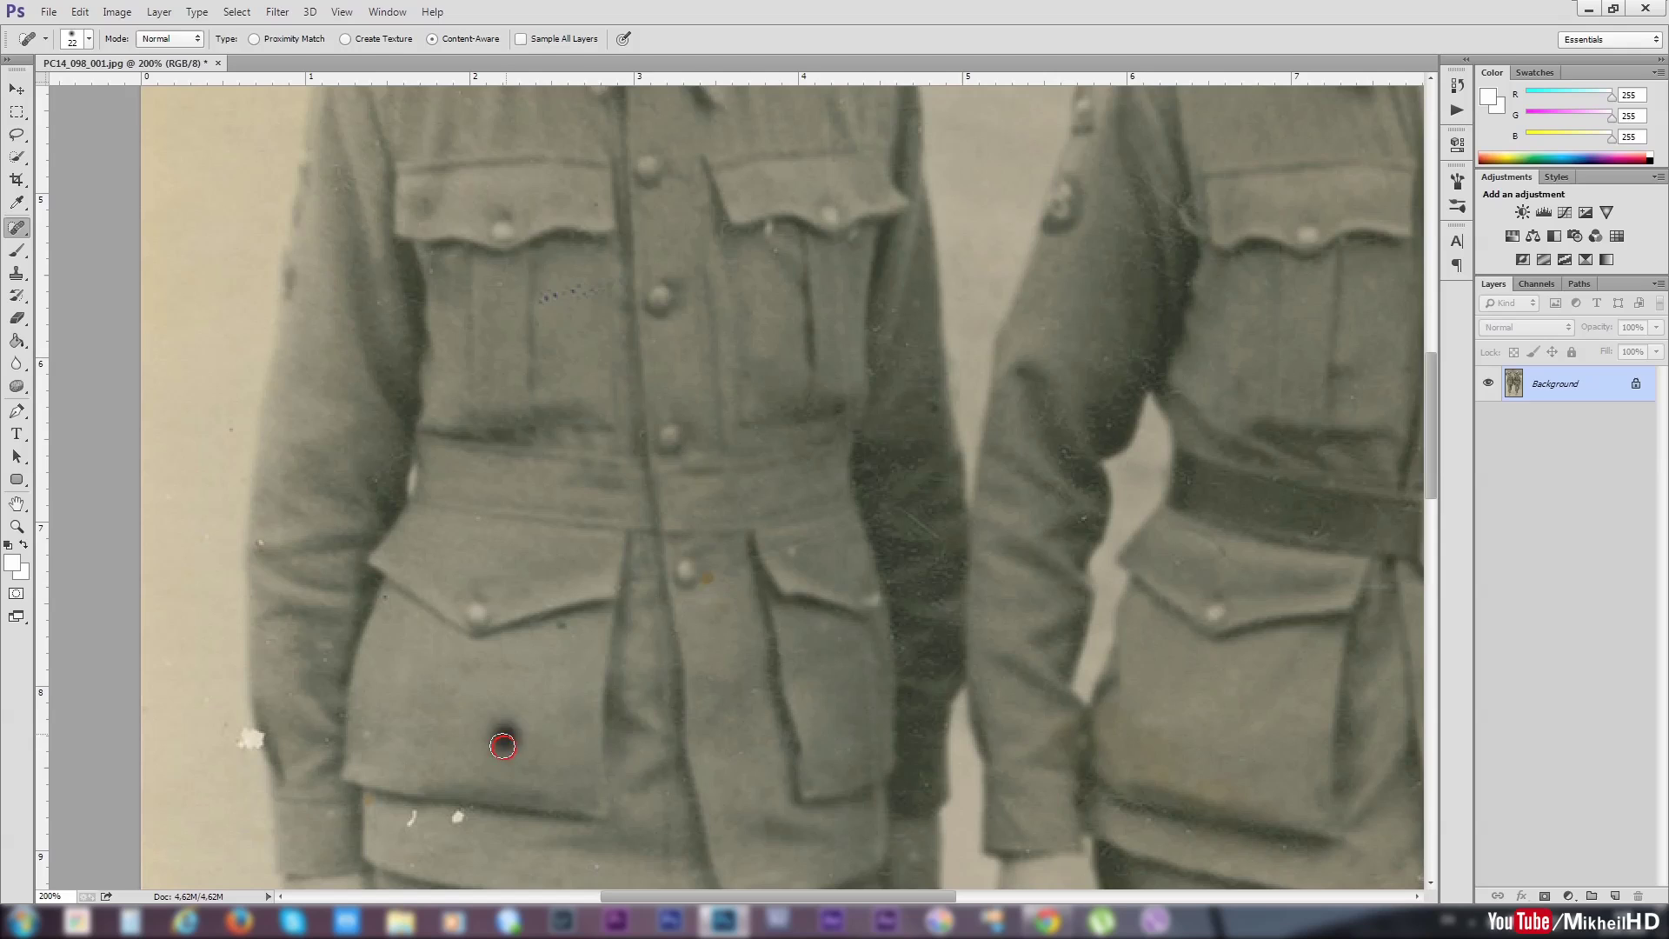
left_click(563, 621)
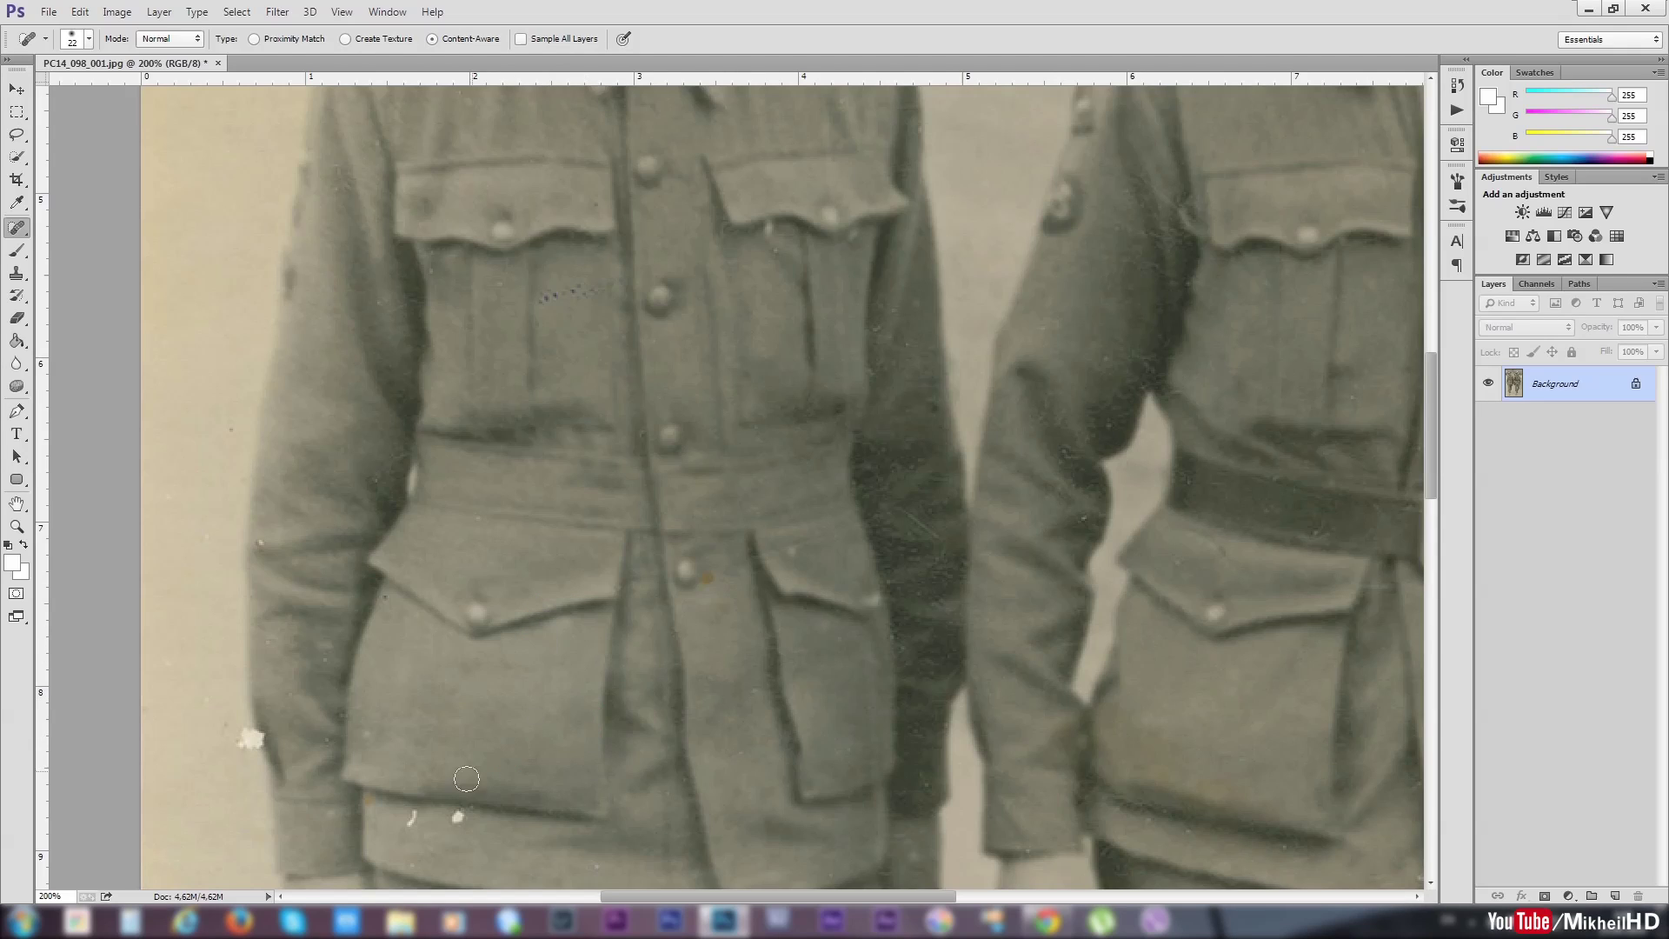
left_click(454, 817)
left_click(408, 820)
left_click(468, 817)
- Clean the white specks along the sleeve edge and the dark marks in the background beside it
left_click(248, 737)
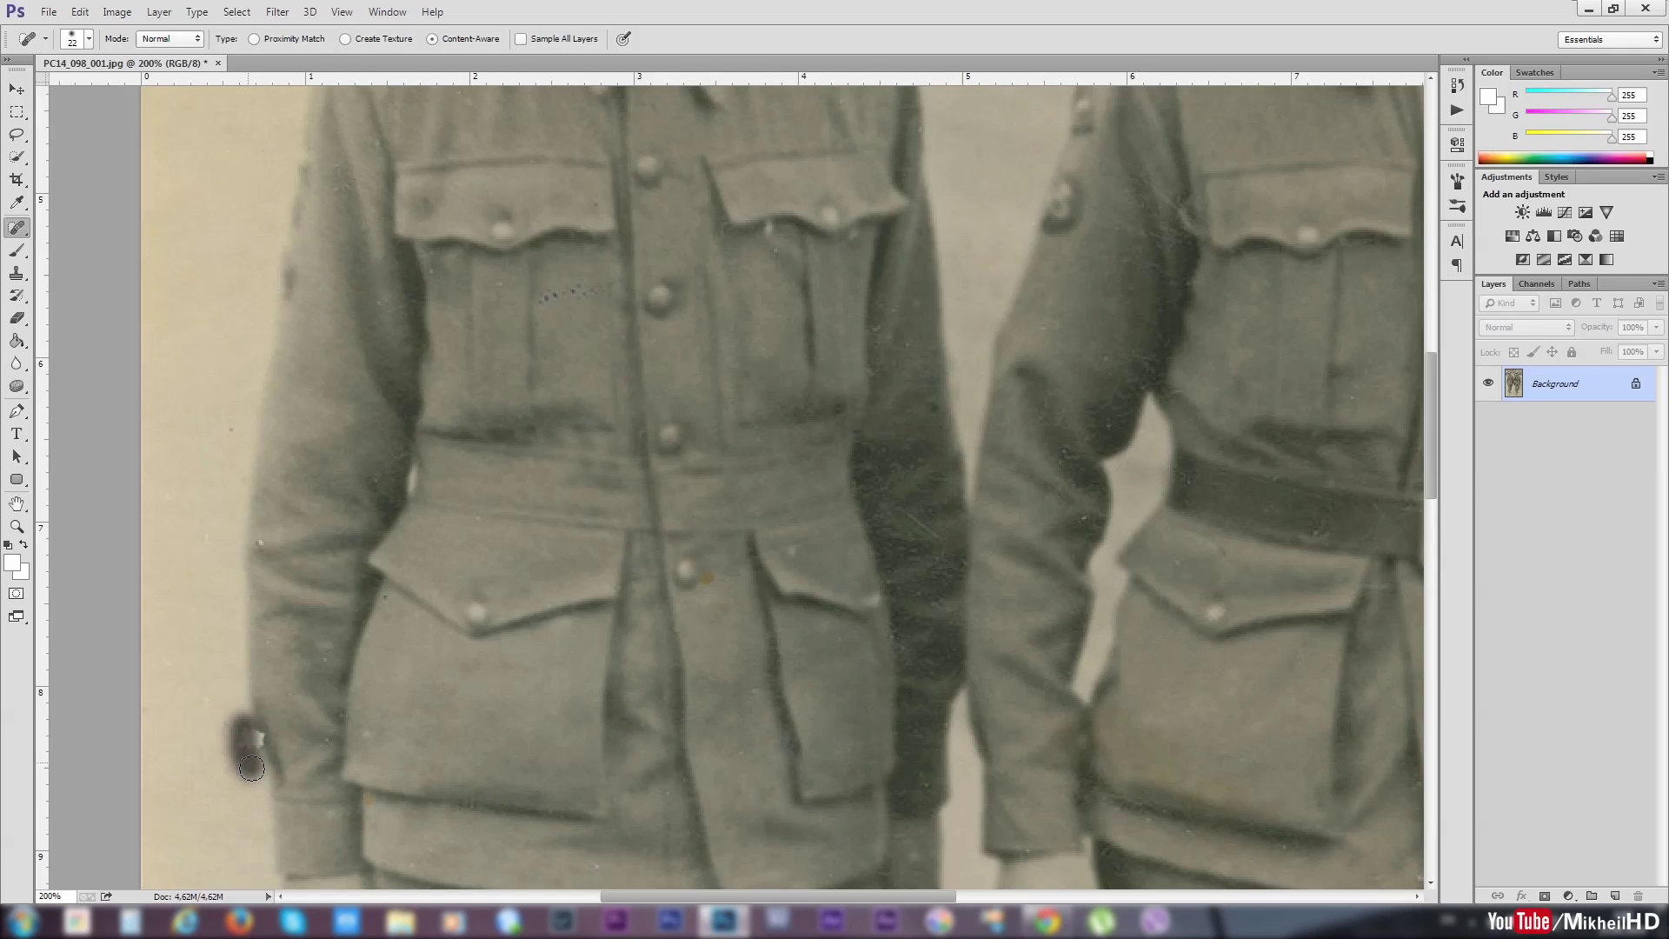
left_click(265, 726)
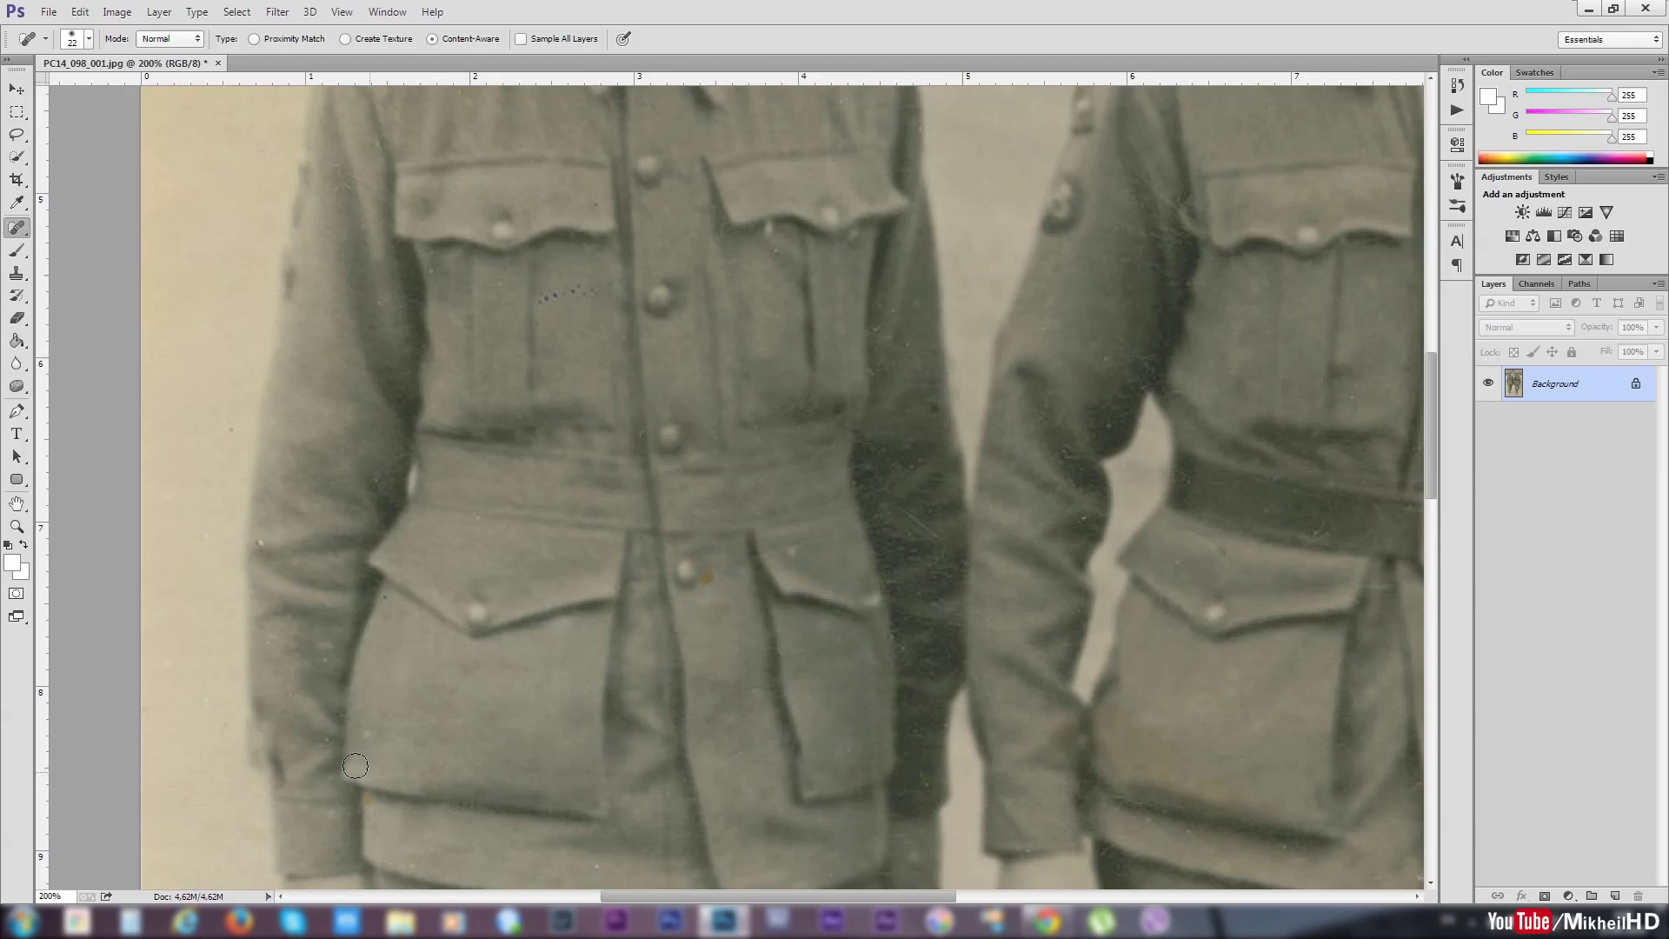
left_click_drag(220, 716, 252, 762)
left_click(317, 734)
left_click(266, 543)
left_click_drag(194, 510, 162, 496)
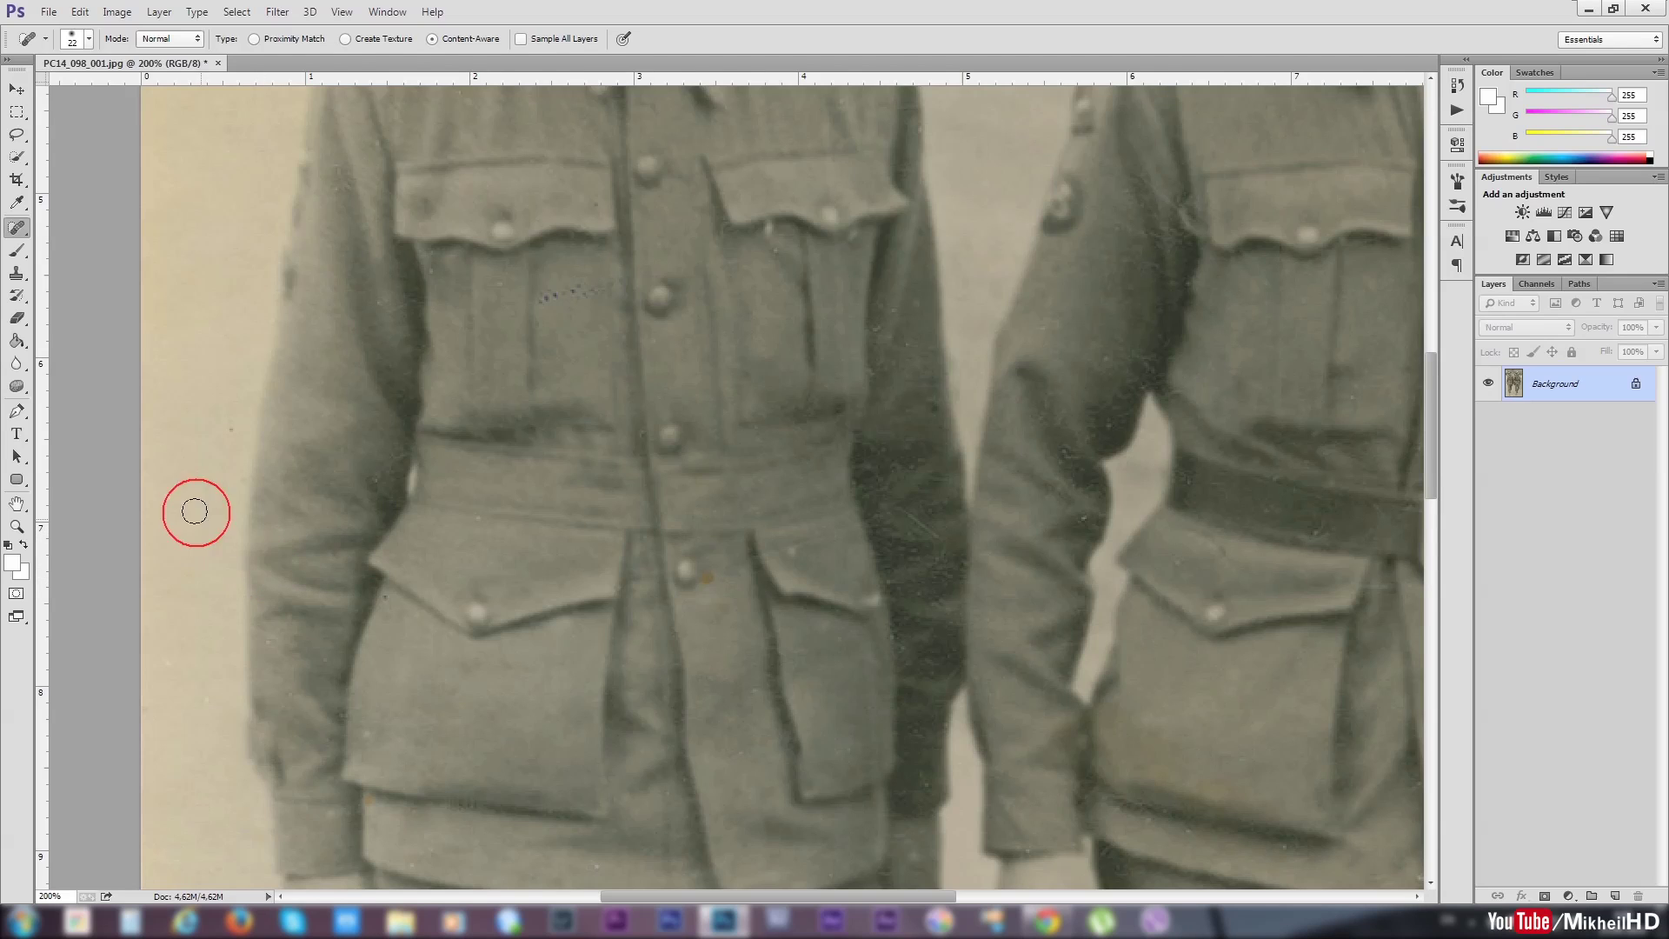
left_click(229, 432)
left_click(236, 475)
- Heal the white and orange specks on the upper part of the trouser leg
left_click_drag(235, 735, 287, 504)
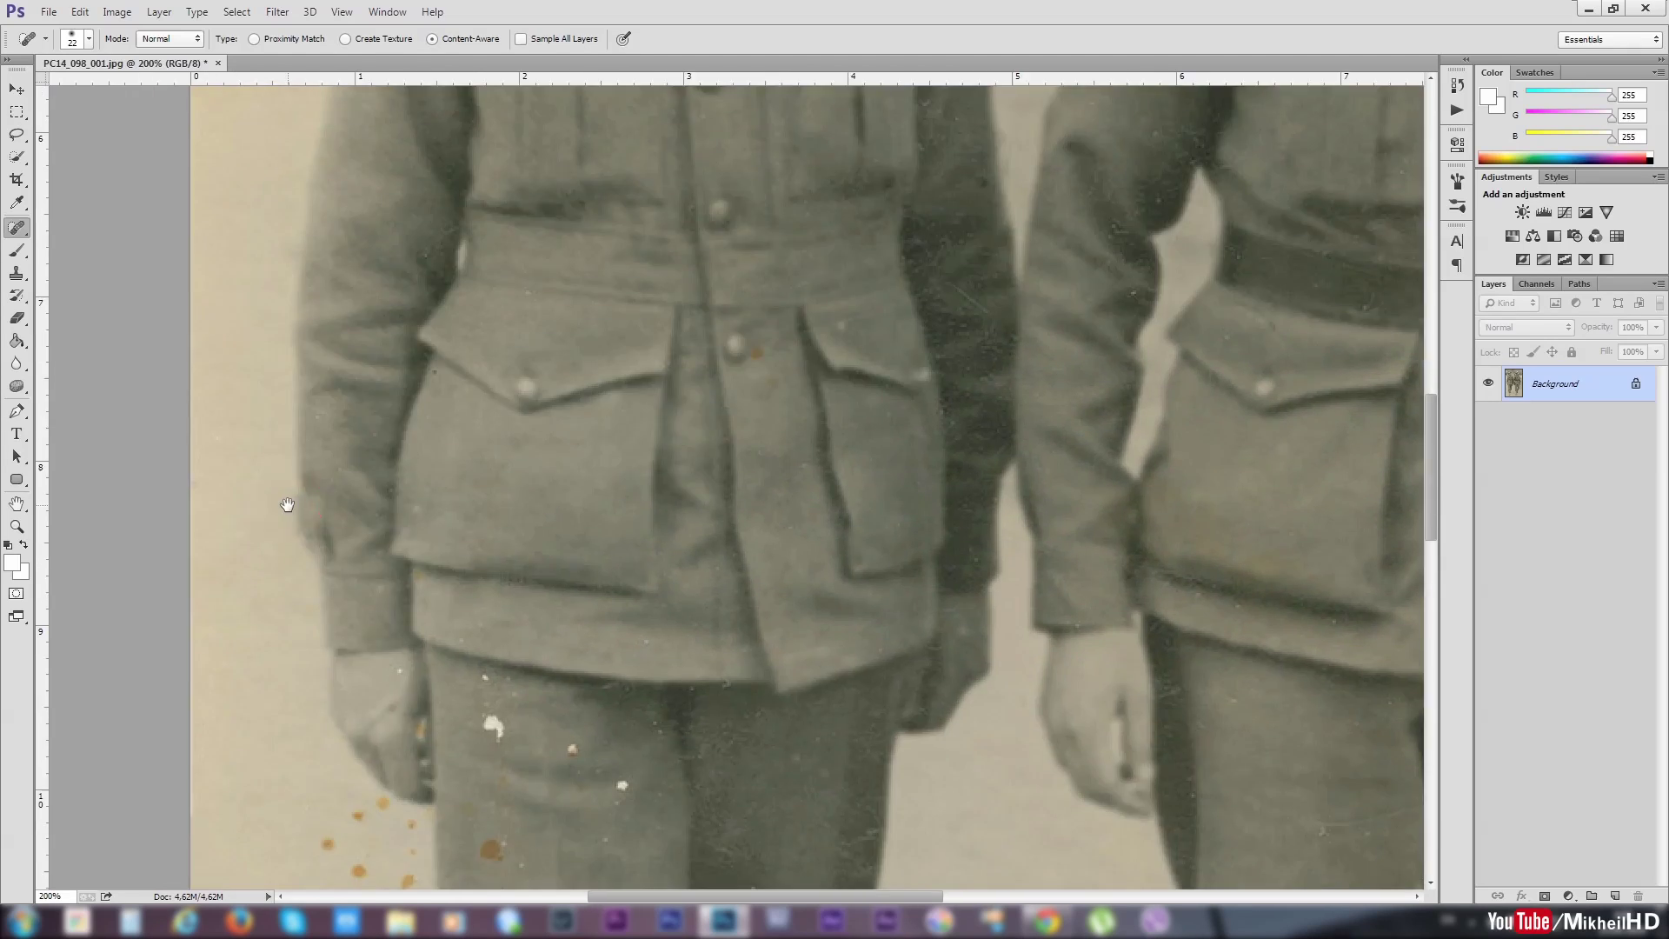
left_click_drag(523, 804, 626, 571)
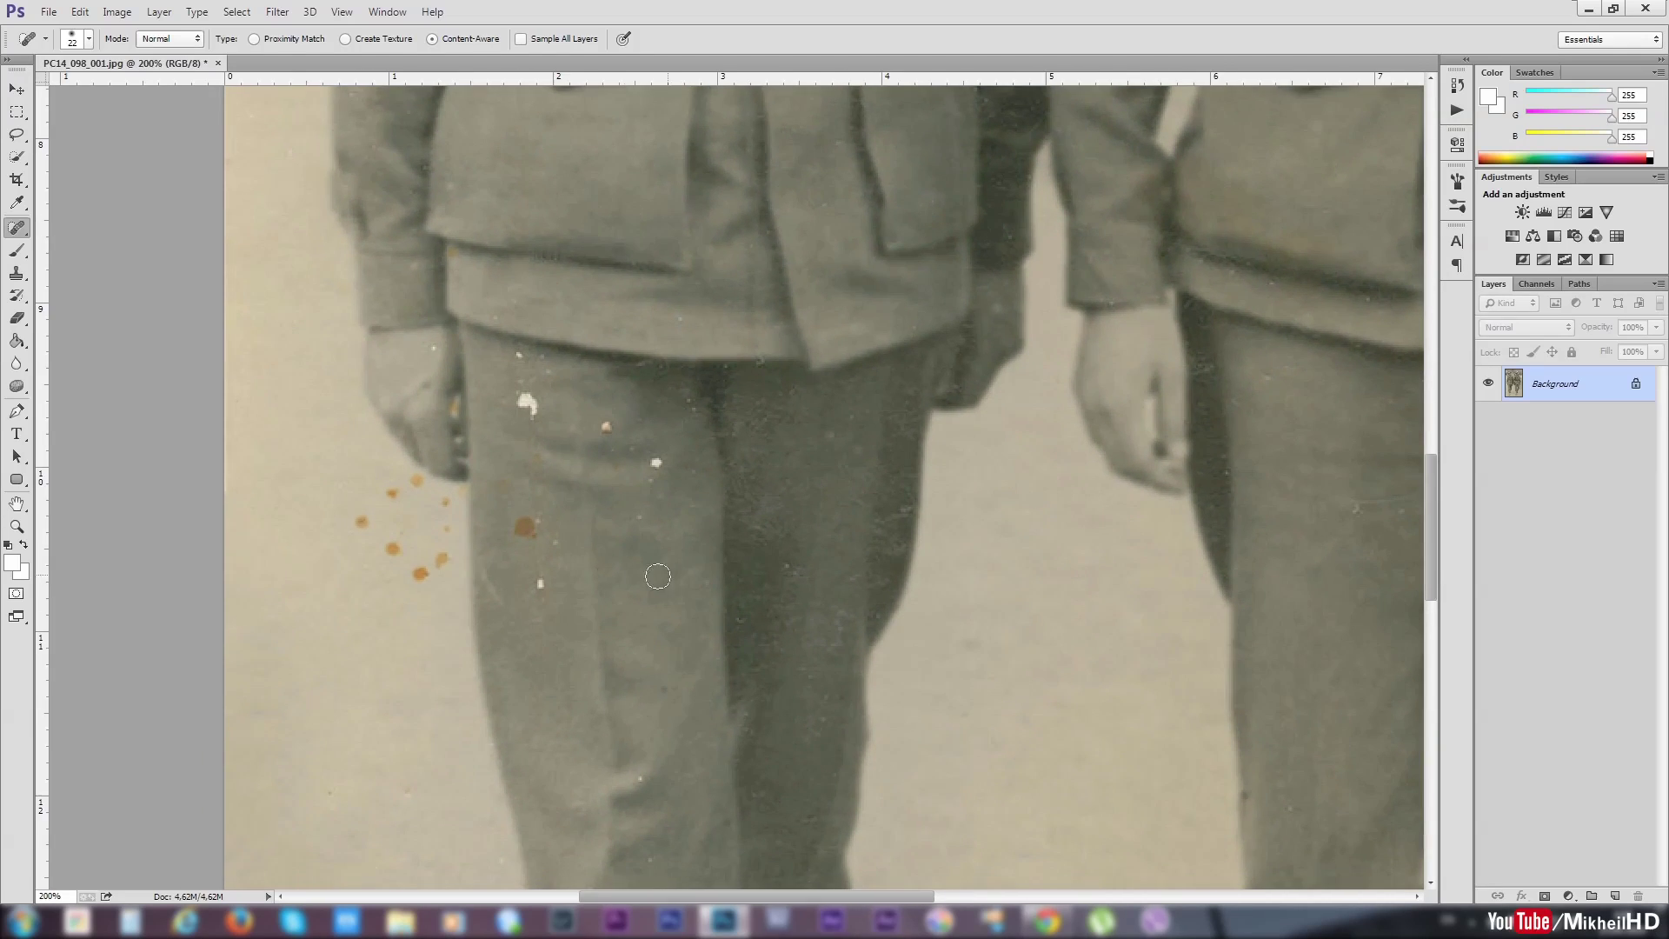
left_click(650, 461)
left_click(641, 516)
left_click(612, 428)
left_click_drag(513, 398, 533, 420)
- Clean the remaining white specks and brown stain further down the trouser leg
left_click(518, 355)
left_click(522, 392)
left_click(534, 455)
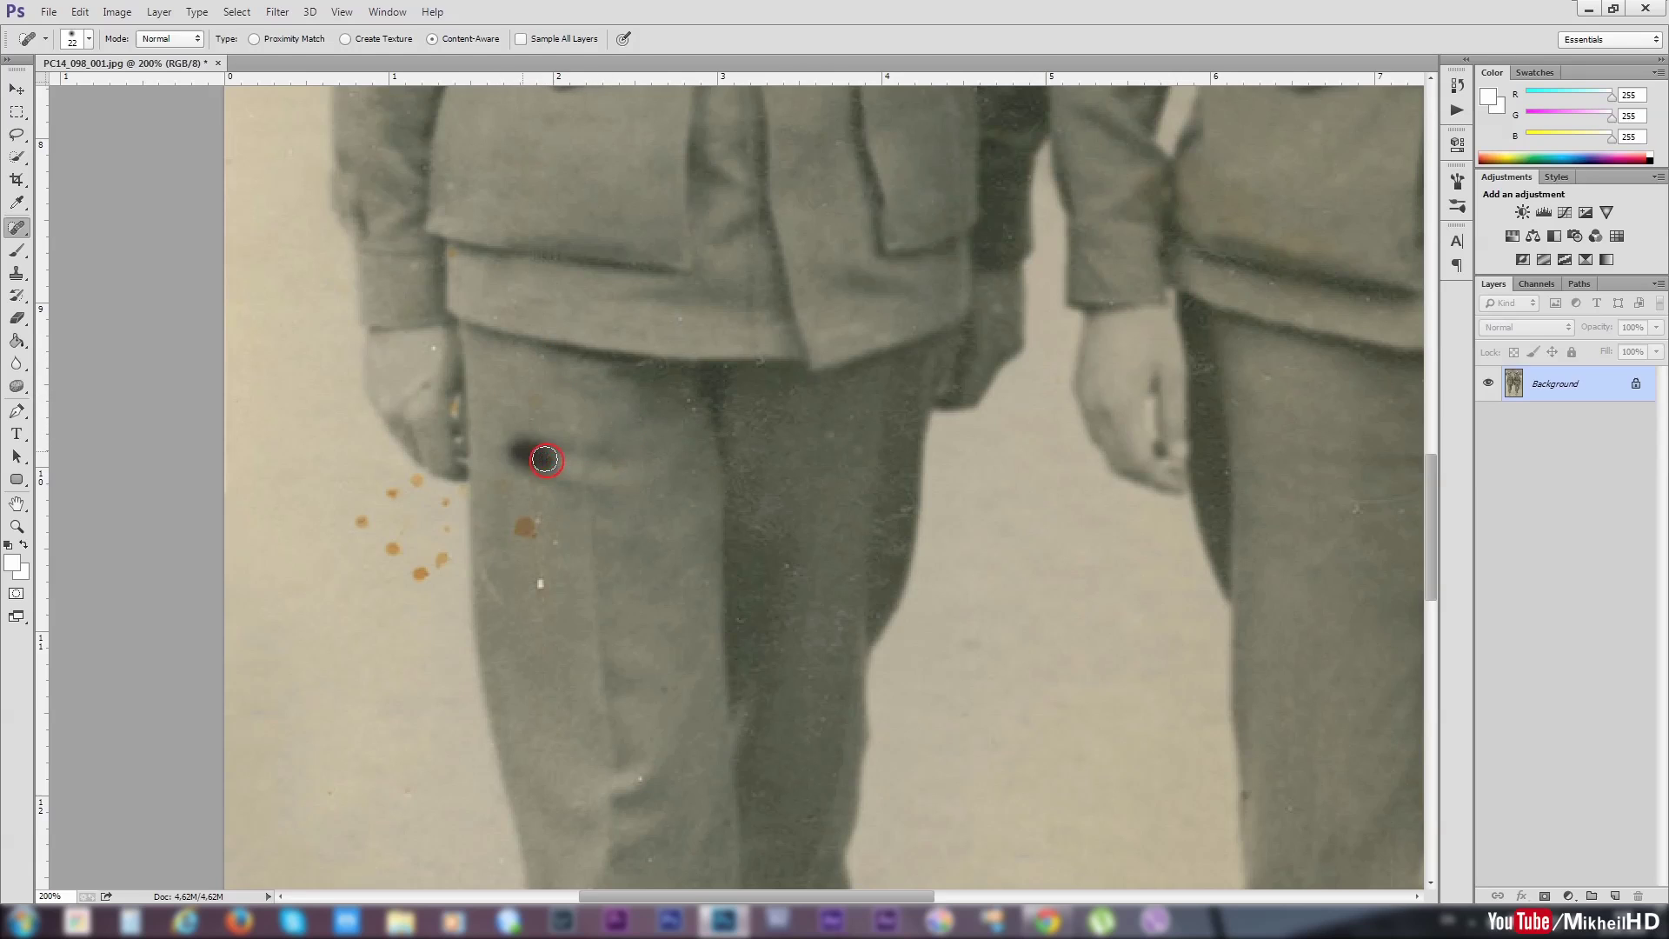
left_click(525, 524)
left_click(540, 583)
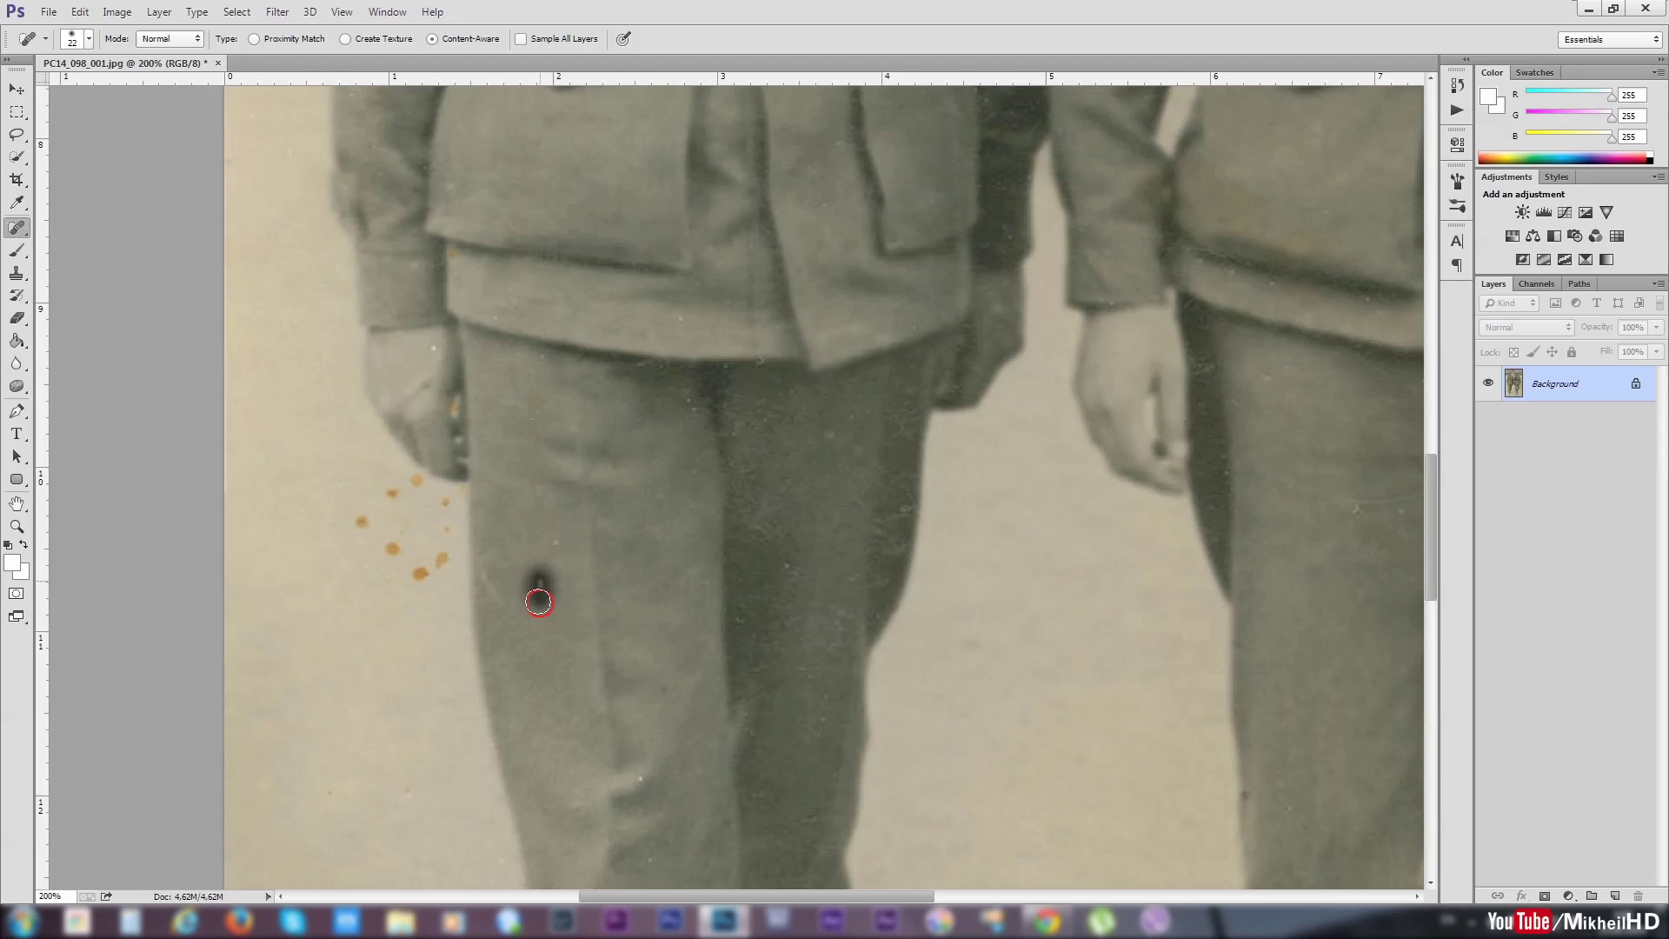
left_click_drag(535, 536, 561, 555)
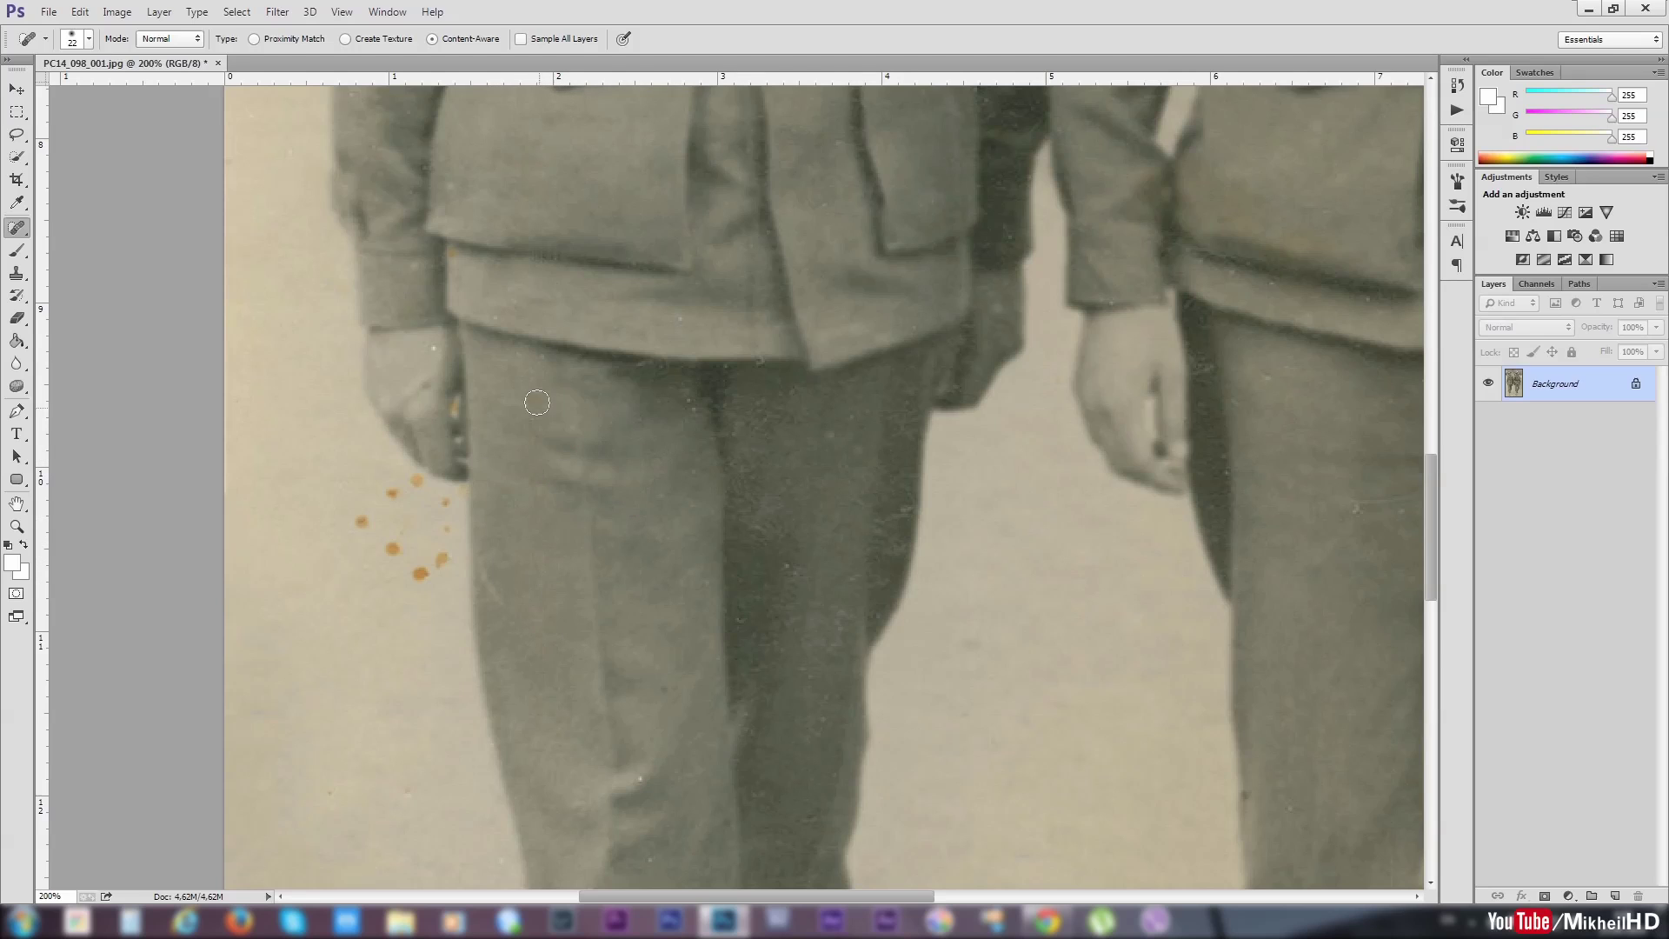
- Remove the orange stains and specks to the left of the hand
left_click(455, 405)
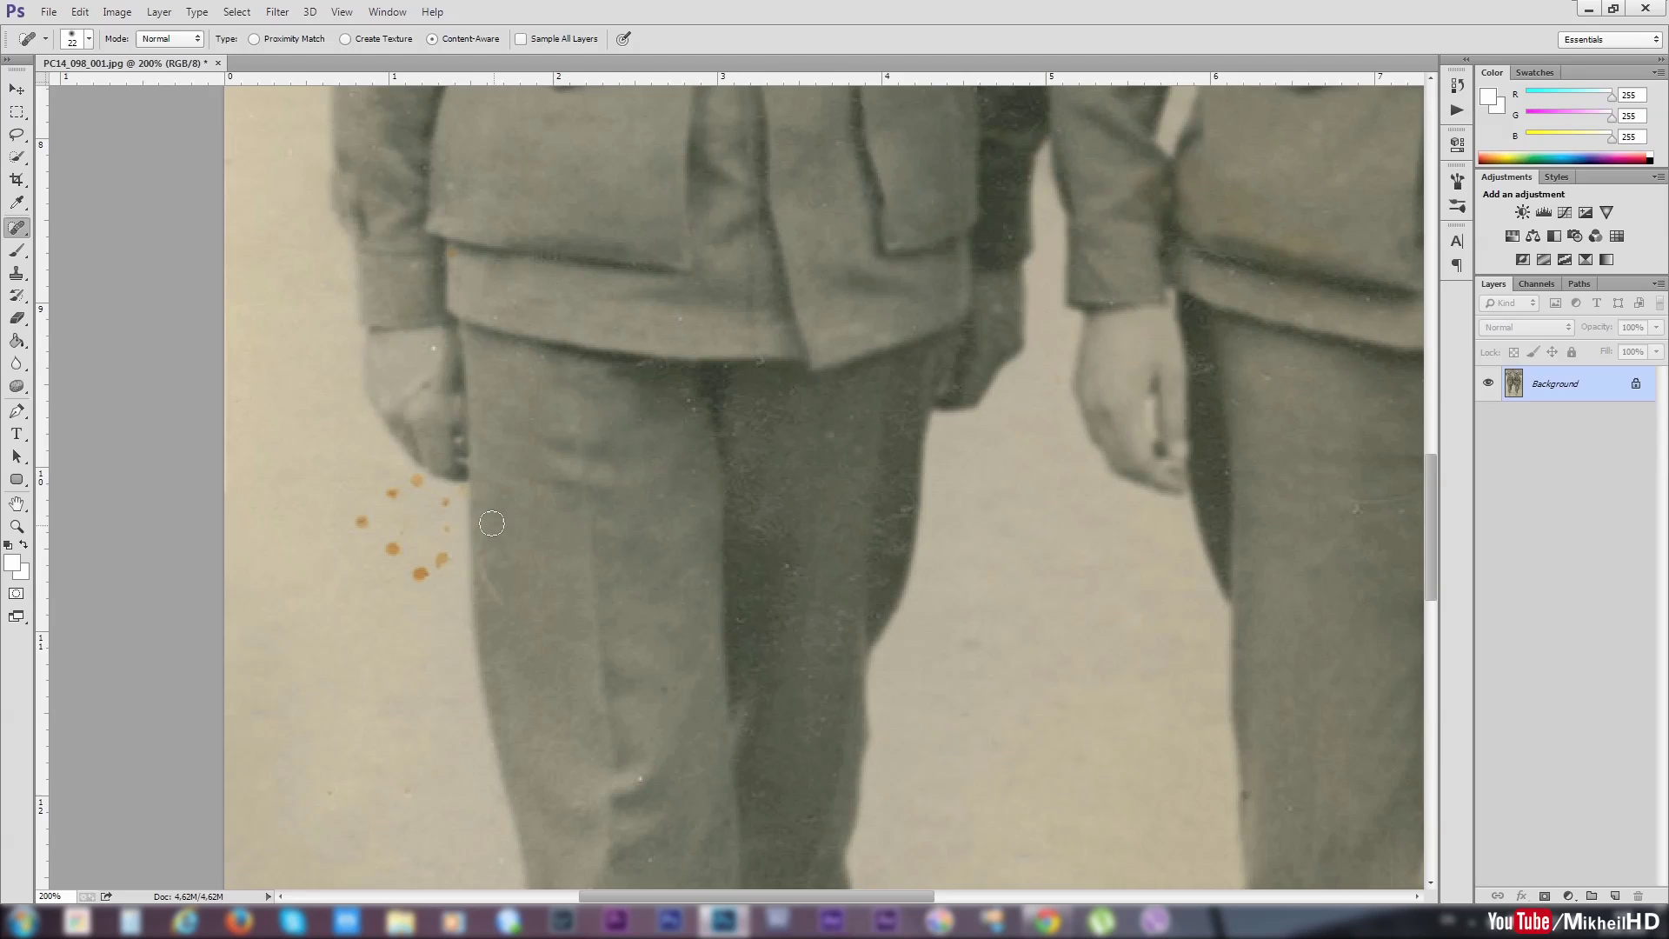
left_click(450, 501)
left_click(444, 559)
left_click(421, 572)
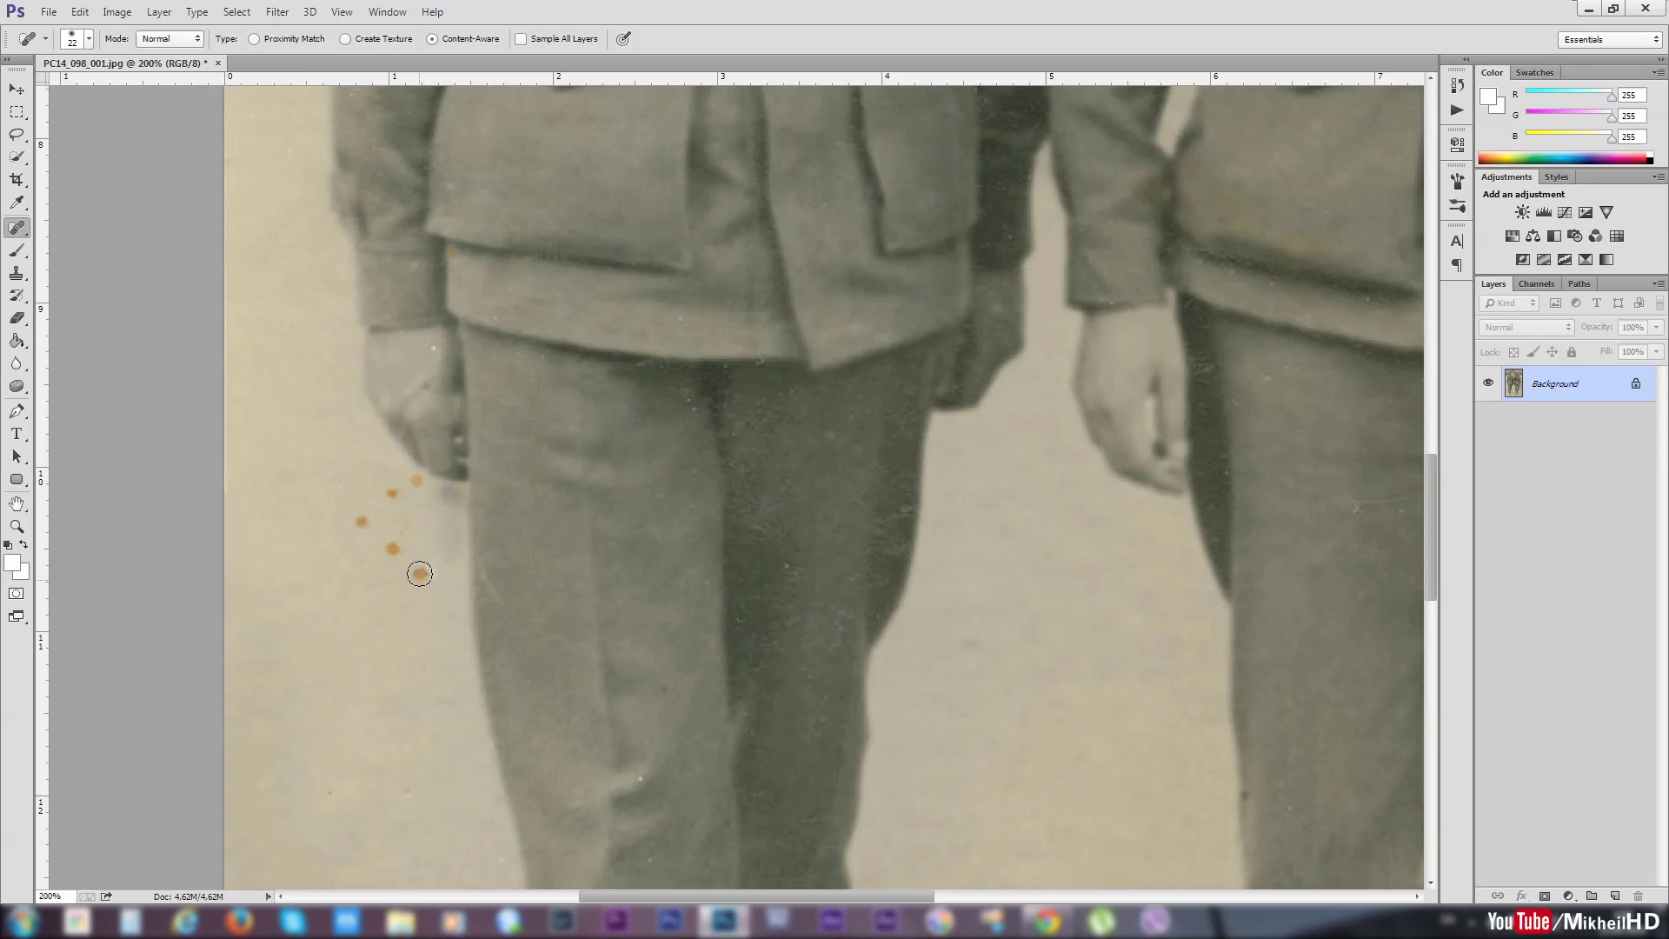
left_click(392, 548)
left_click(360, 522)
left_click(391, 493)
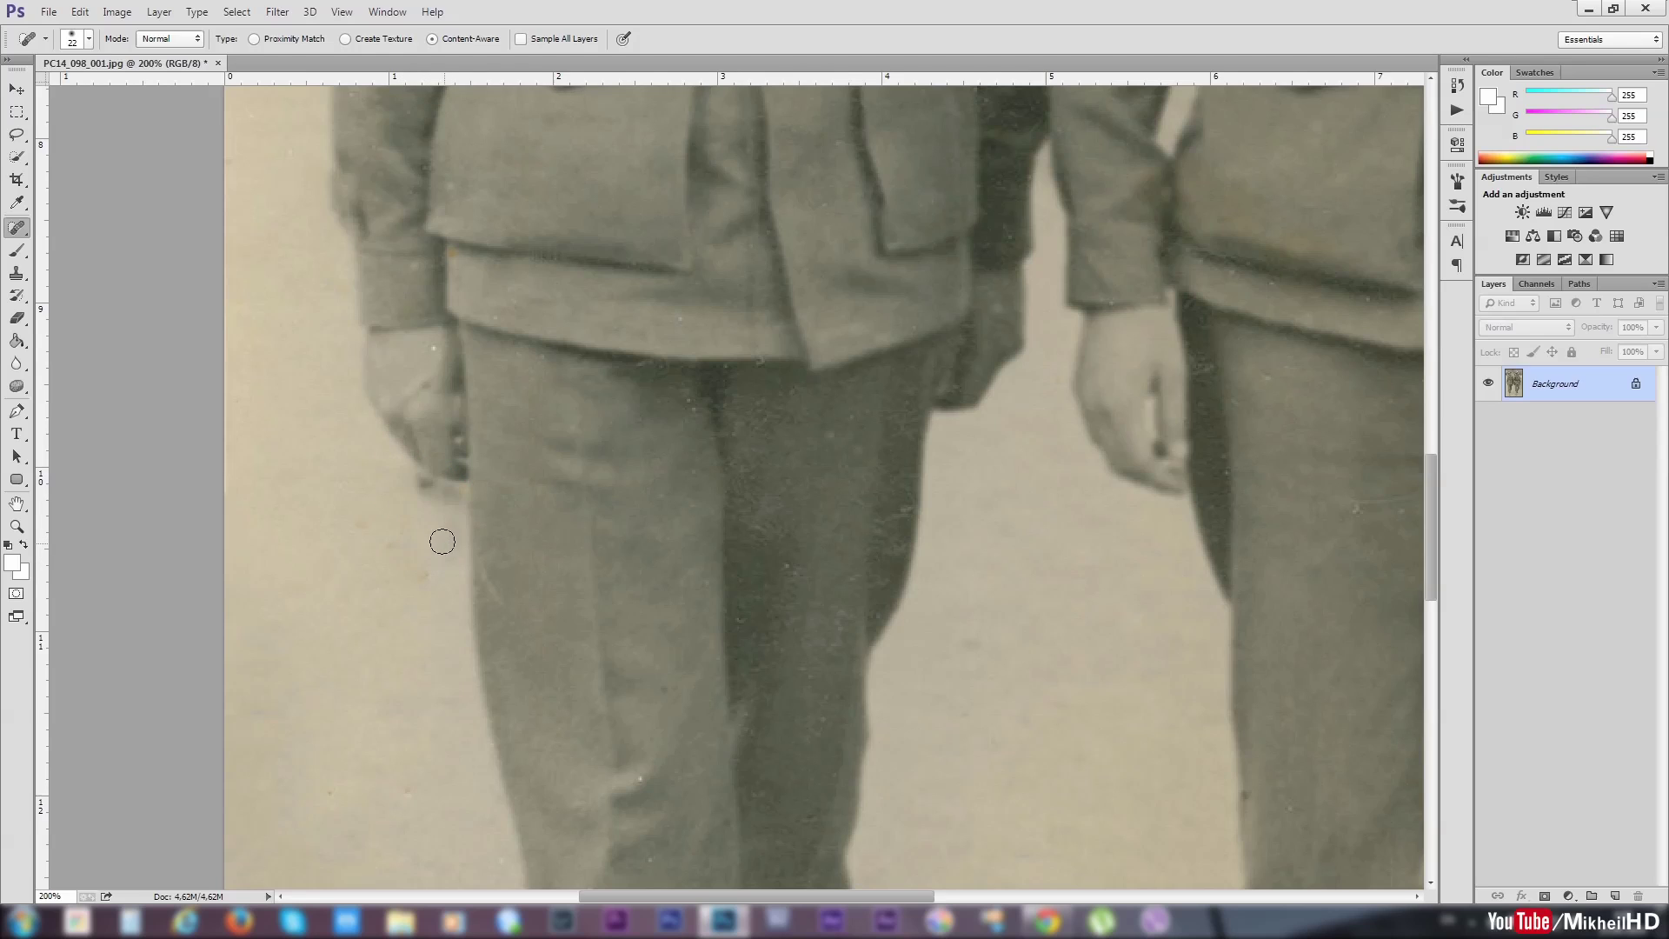
- Clean the specks beside the hand, in the background and on the jacket
left_click(415, 487)
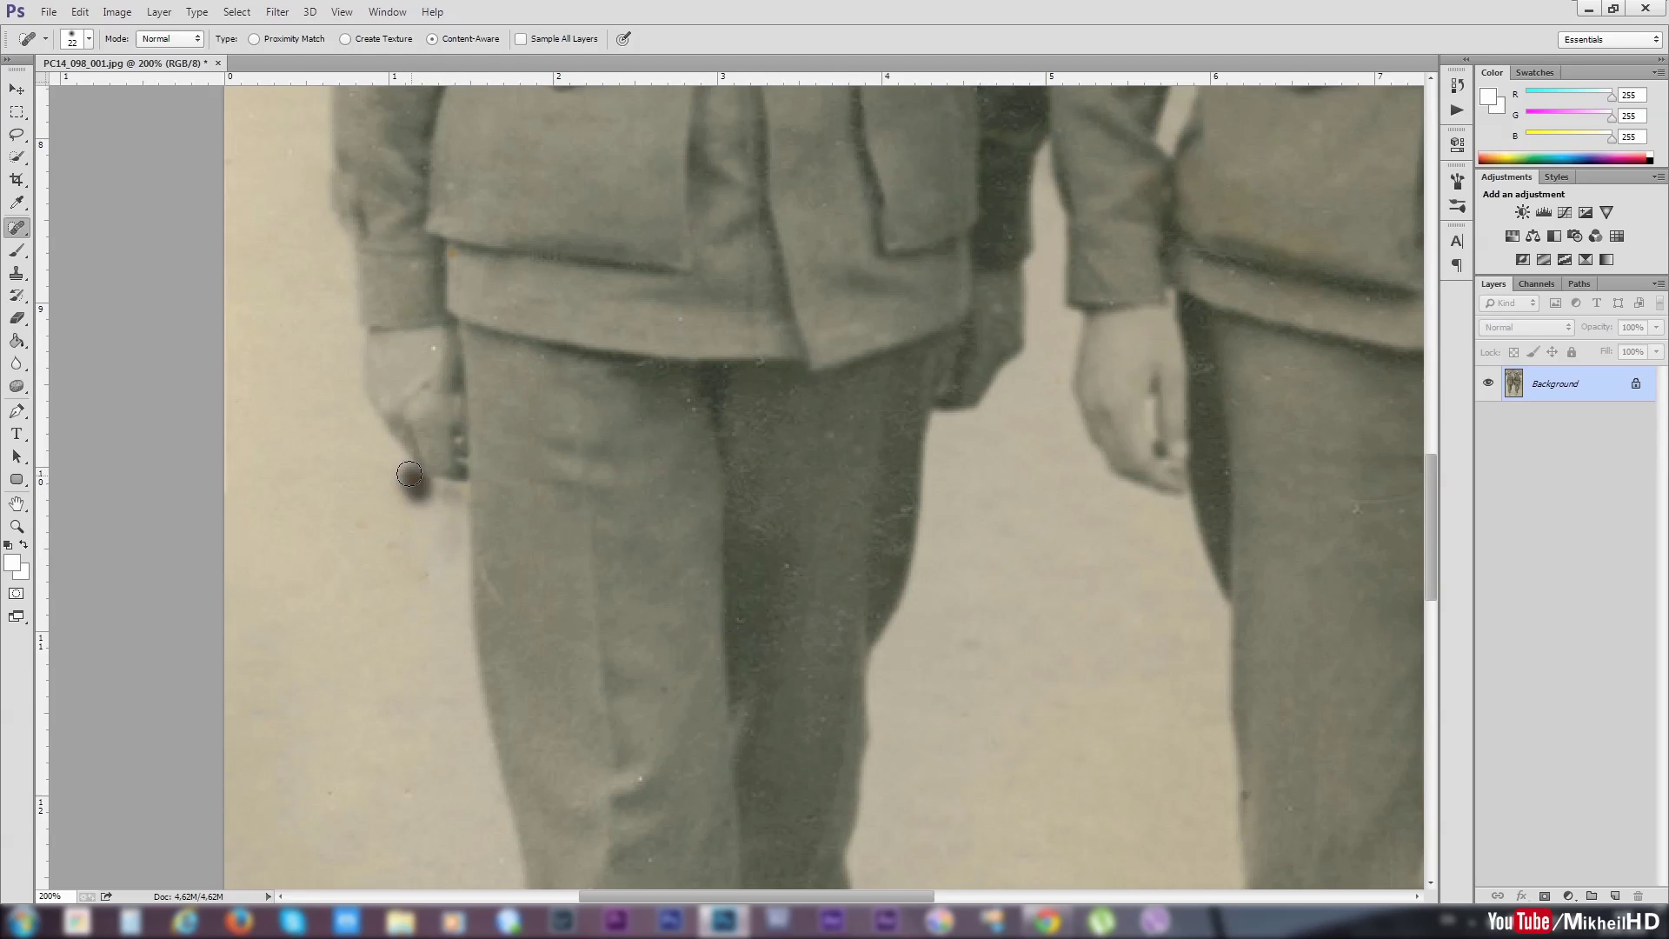
left_click(354, 519)
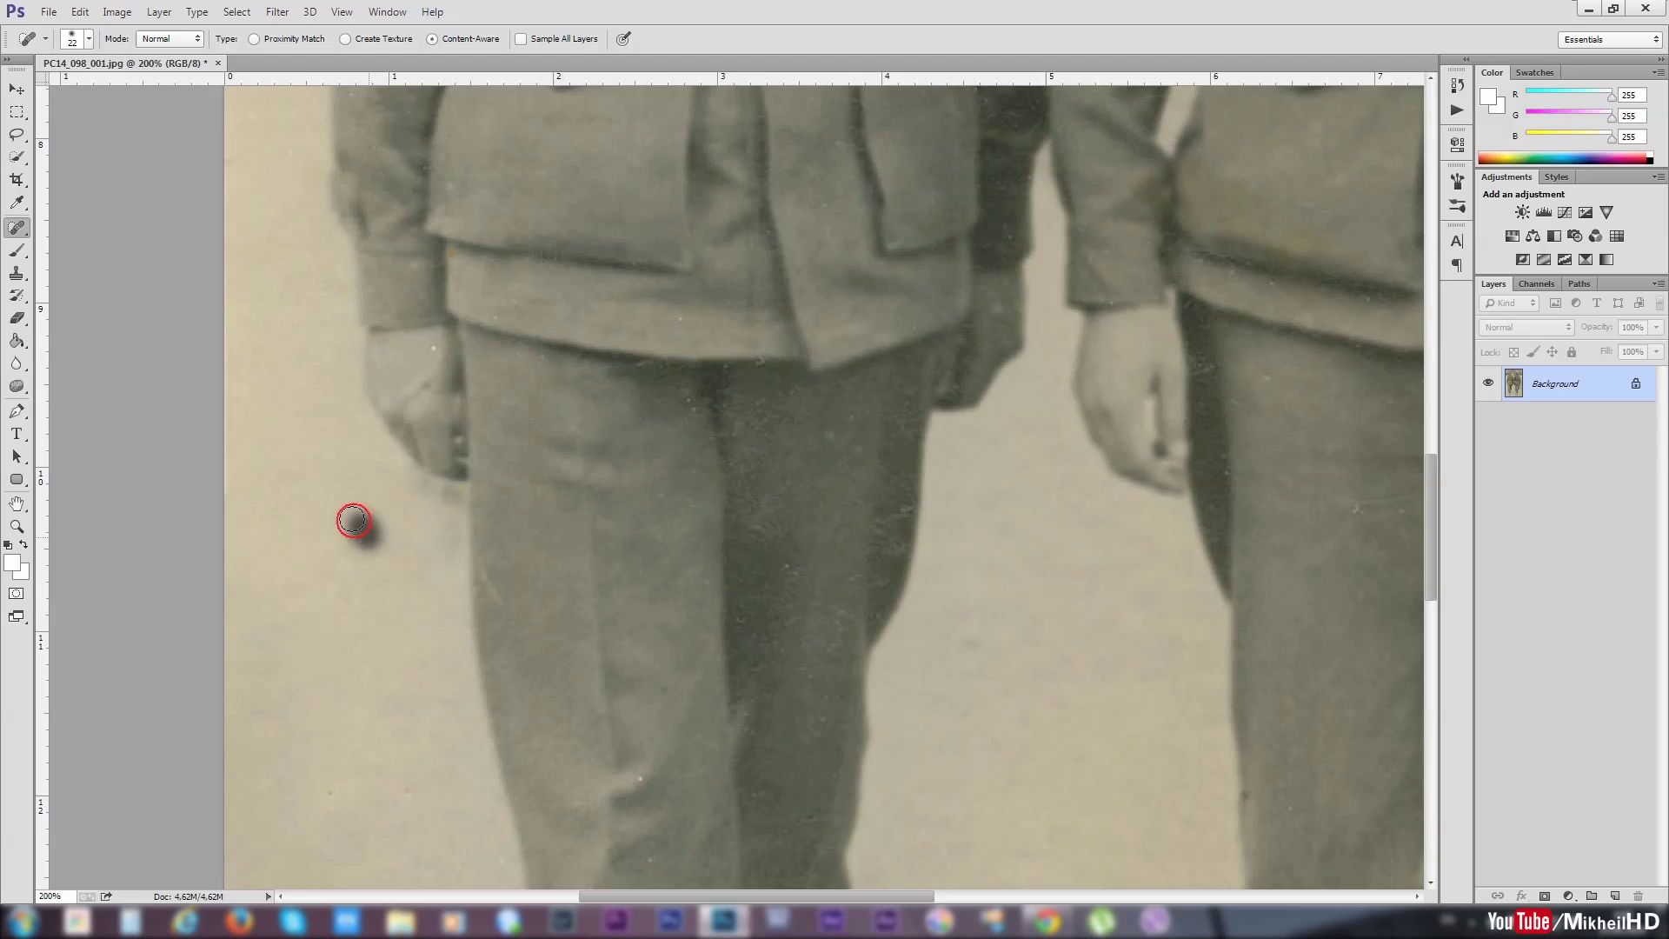
left_click(359, 542)
left_click(420, 358)
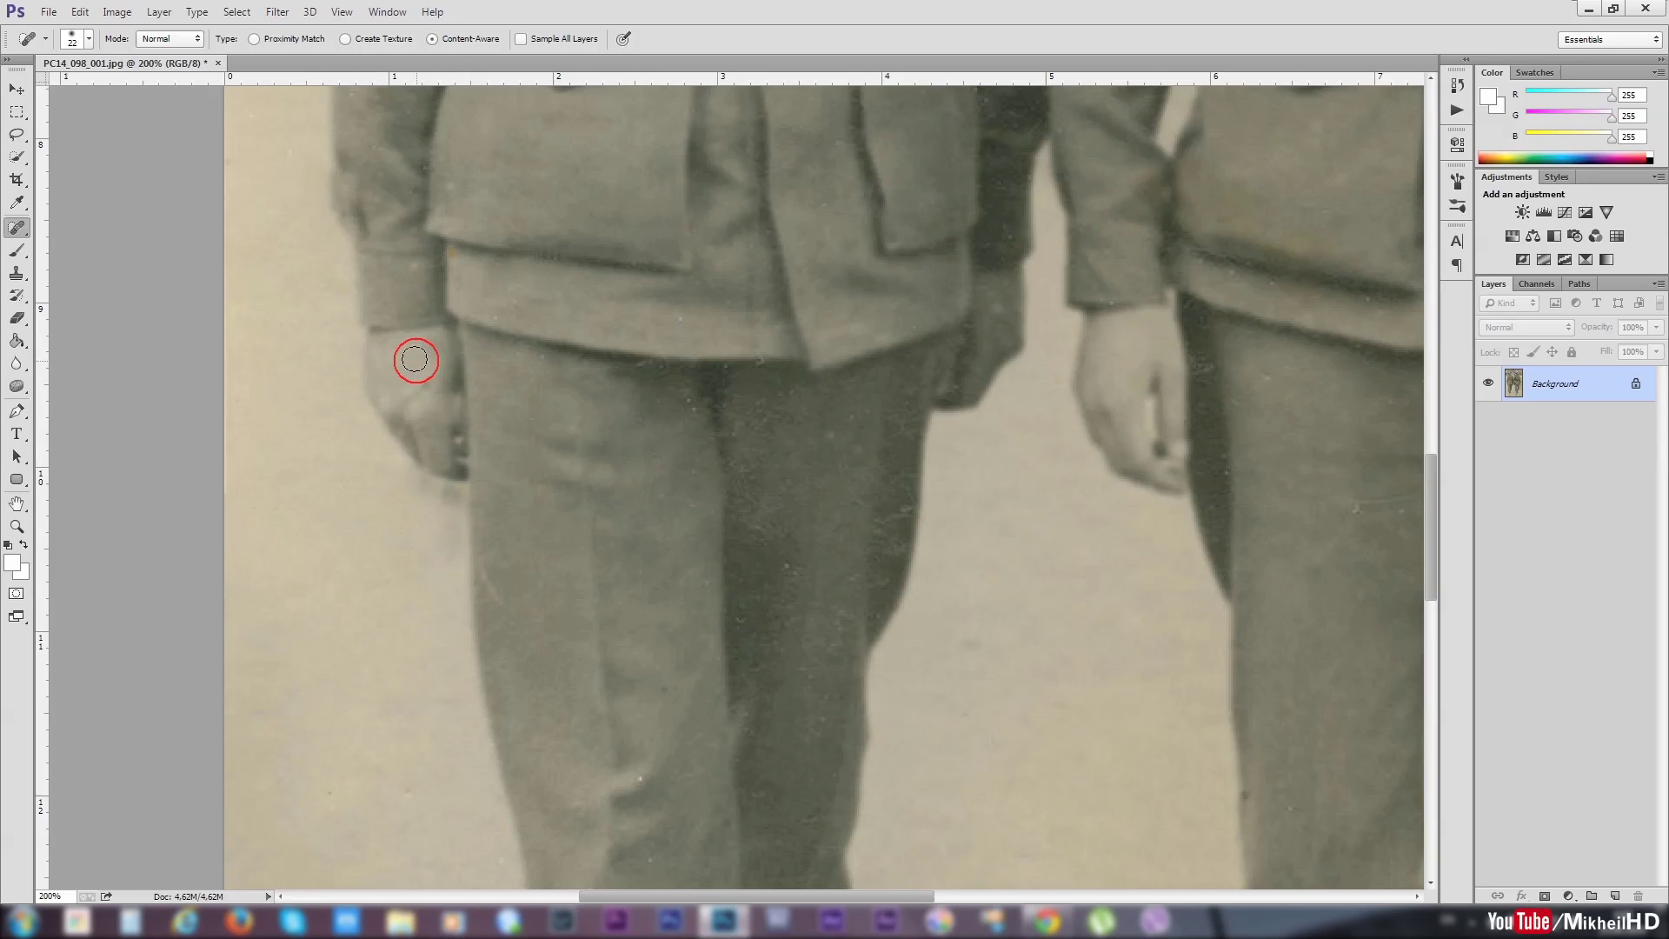
left_click(469, 281)
left_click(457, 185)
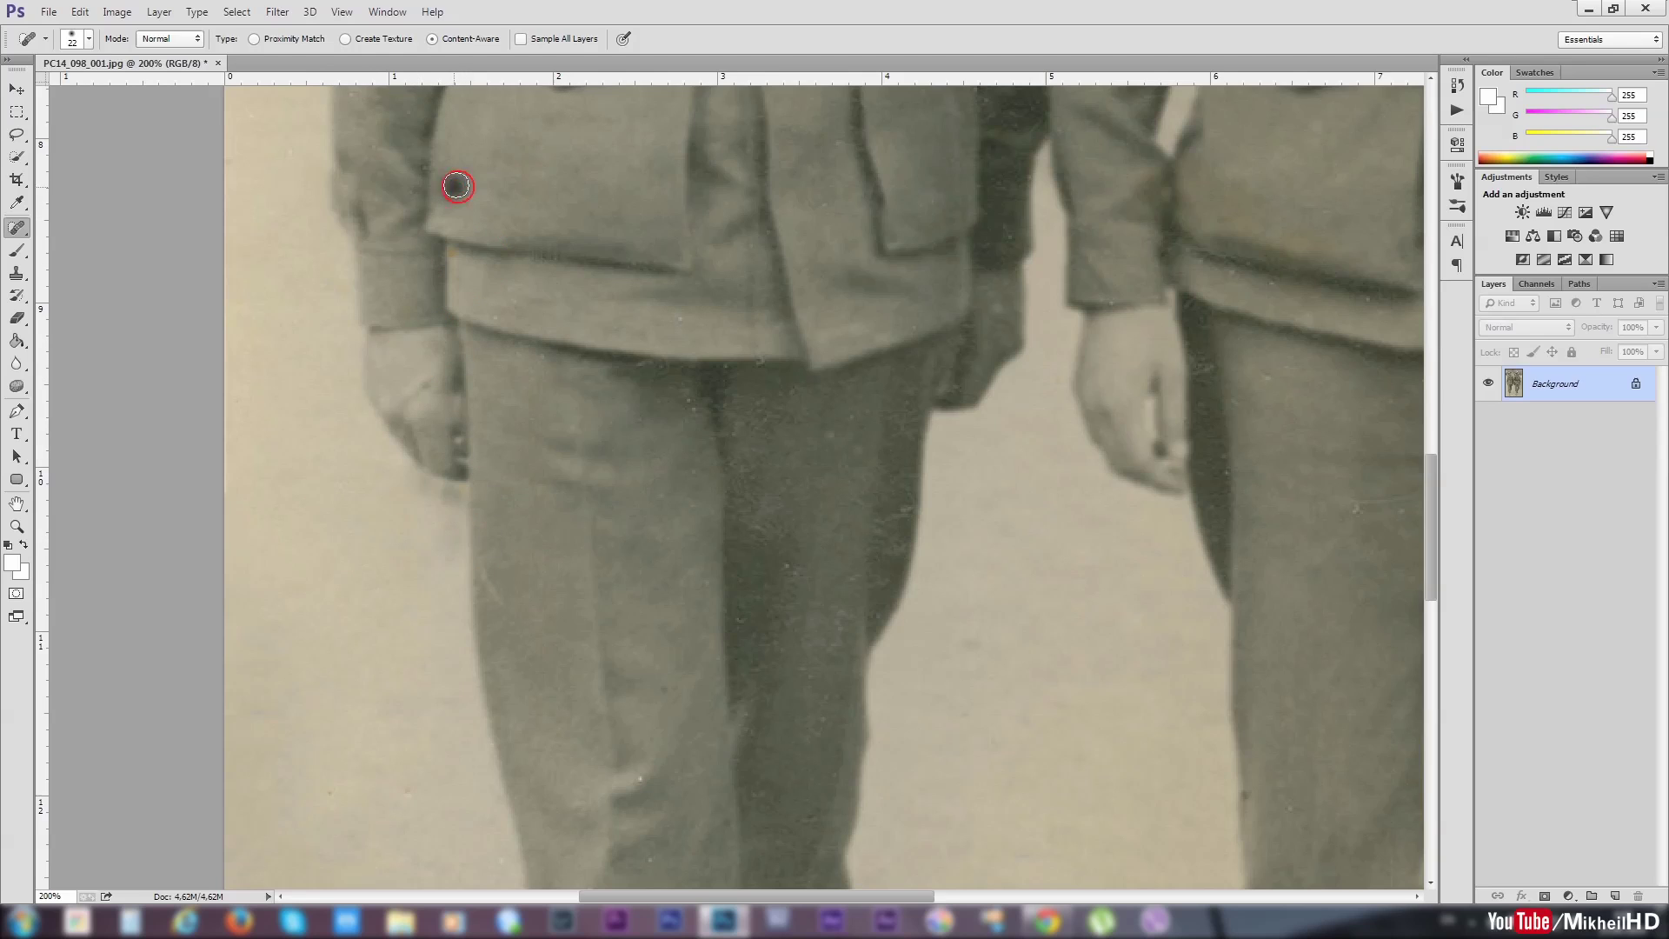
left_click(453, 251)
left_click(537, 295)
- Heal the white specks on the trouser cuffs, especially the left cuff
left_click_drag(788, 563, 714, 143)
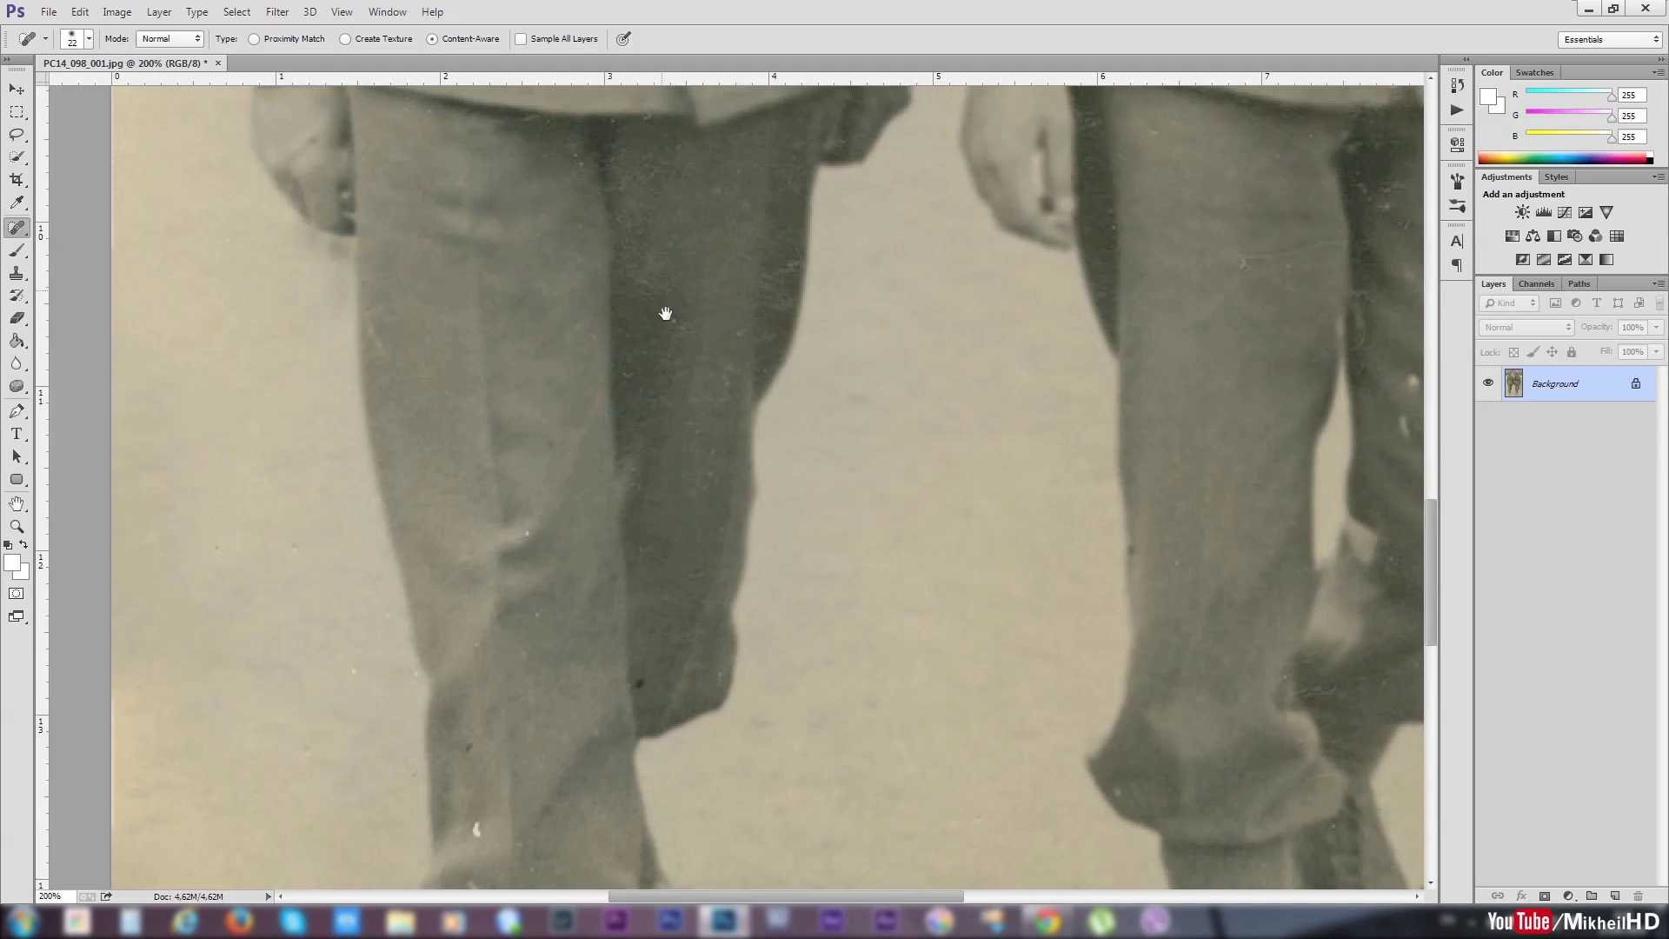
left_click(517, 658)
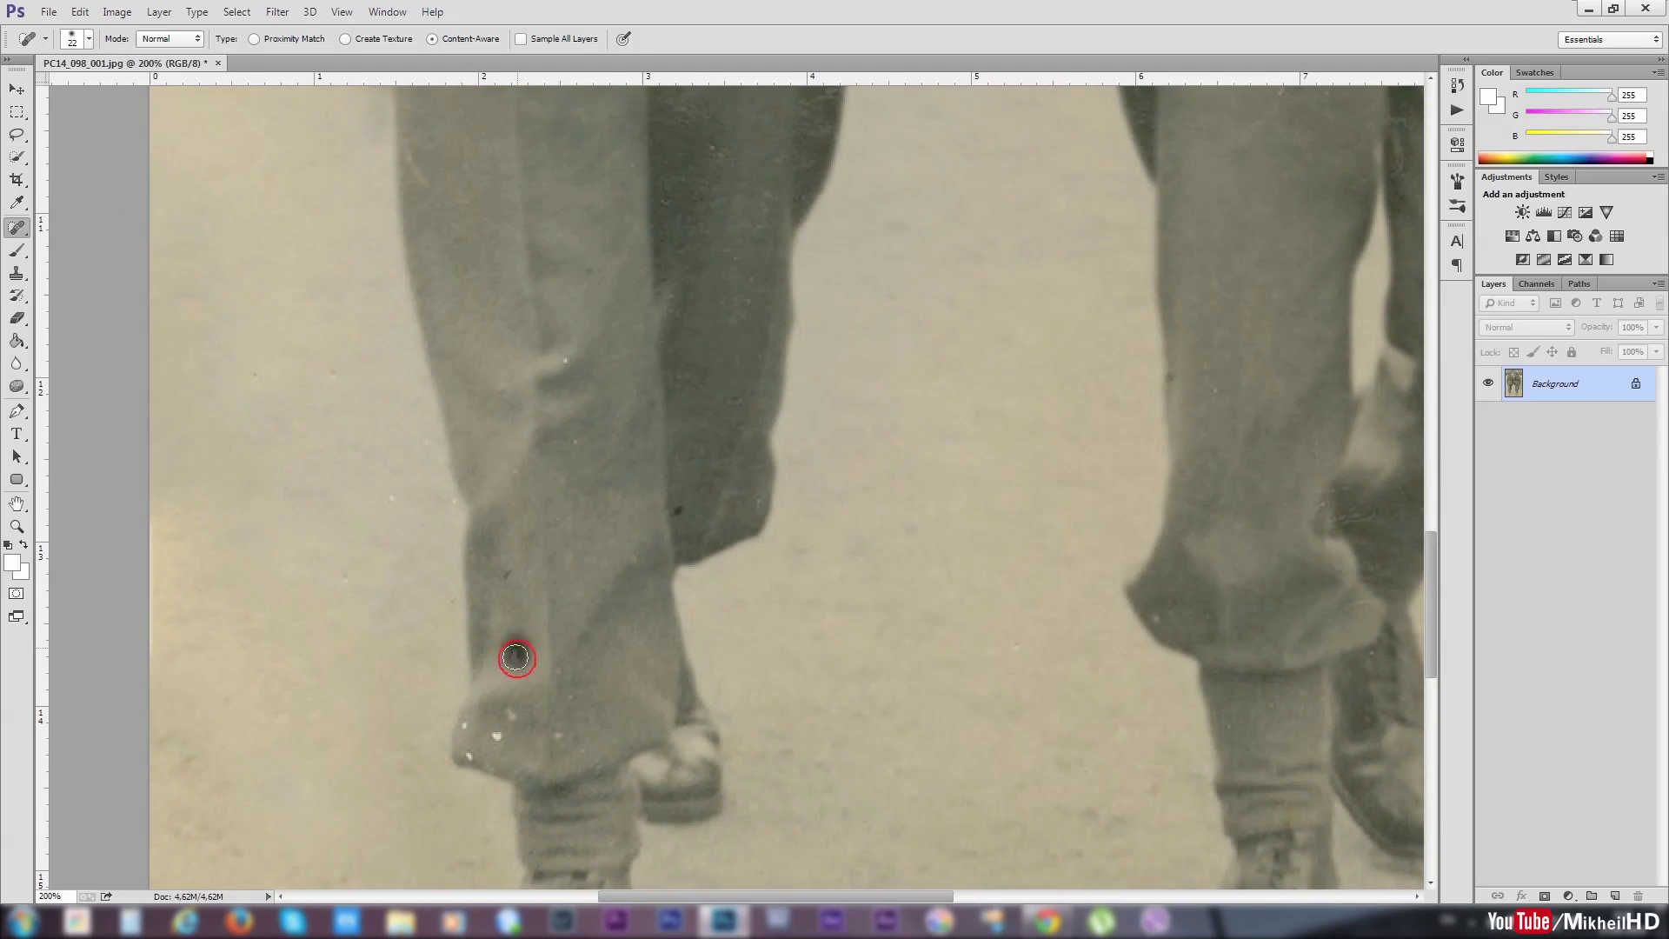
left_click(513, 713)
left_click(559, 732)
left_click(480, 727)
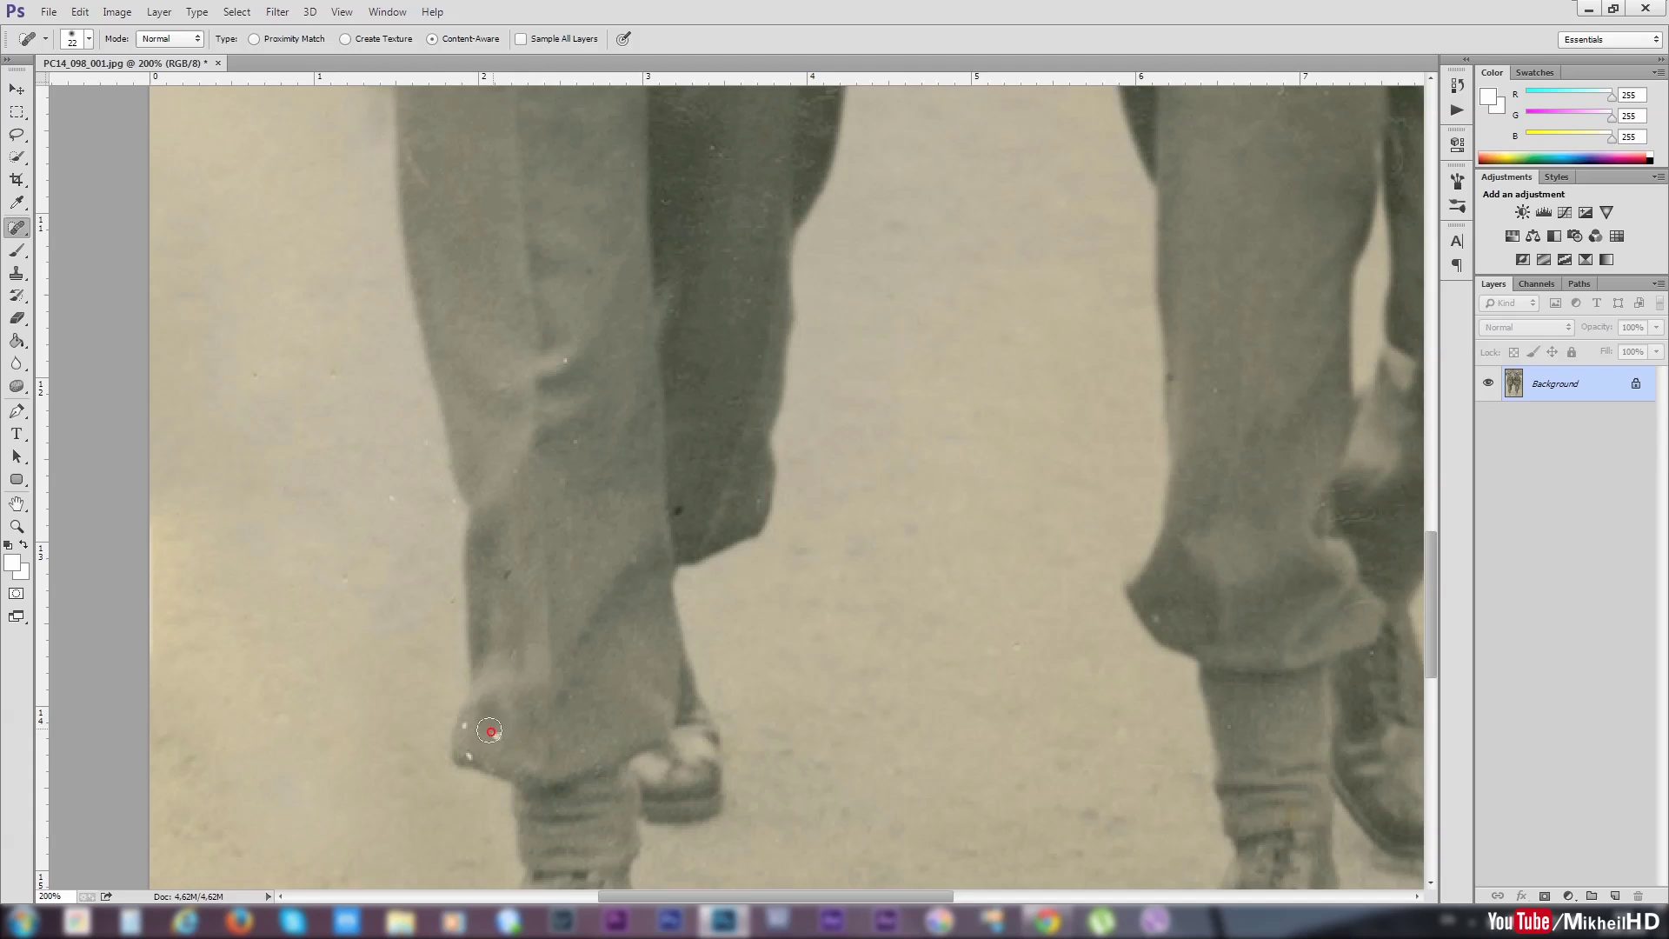
left_click(484, 758)
left_click(495, 758)
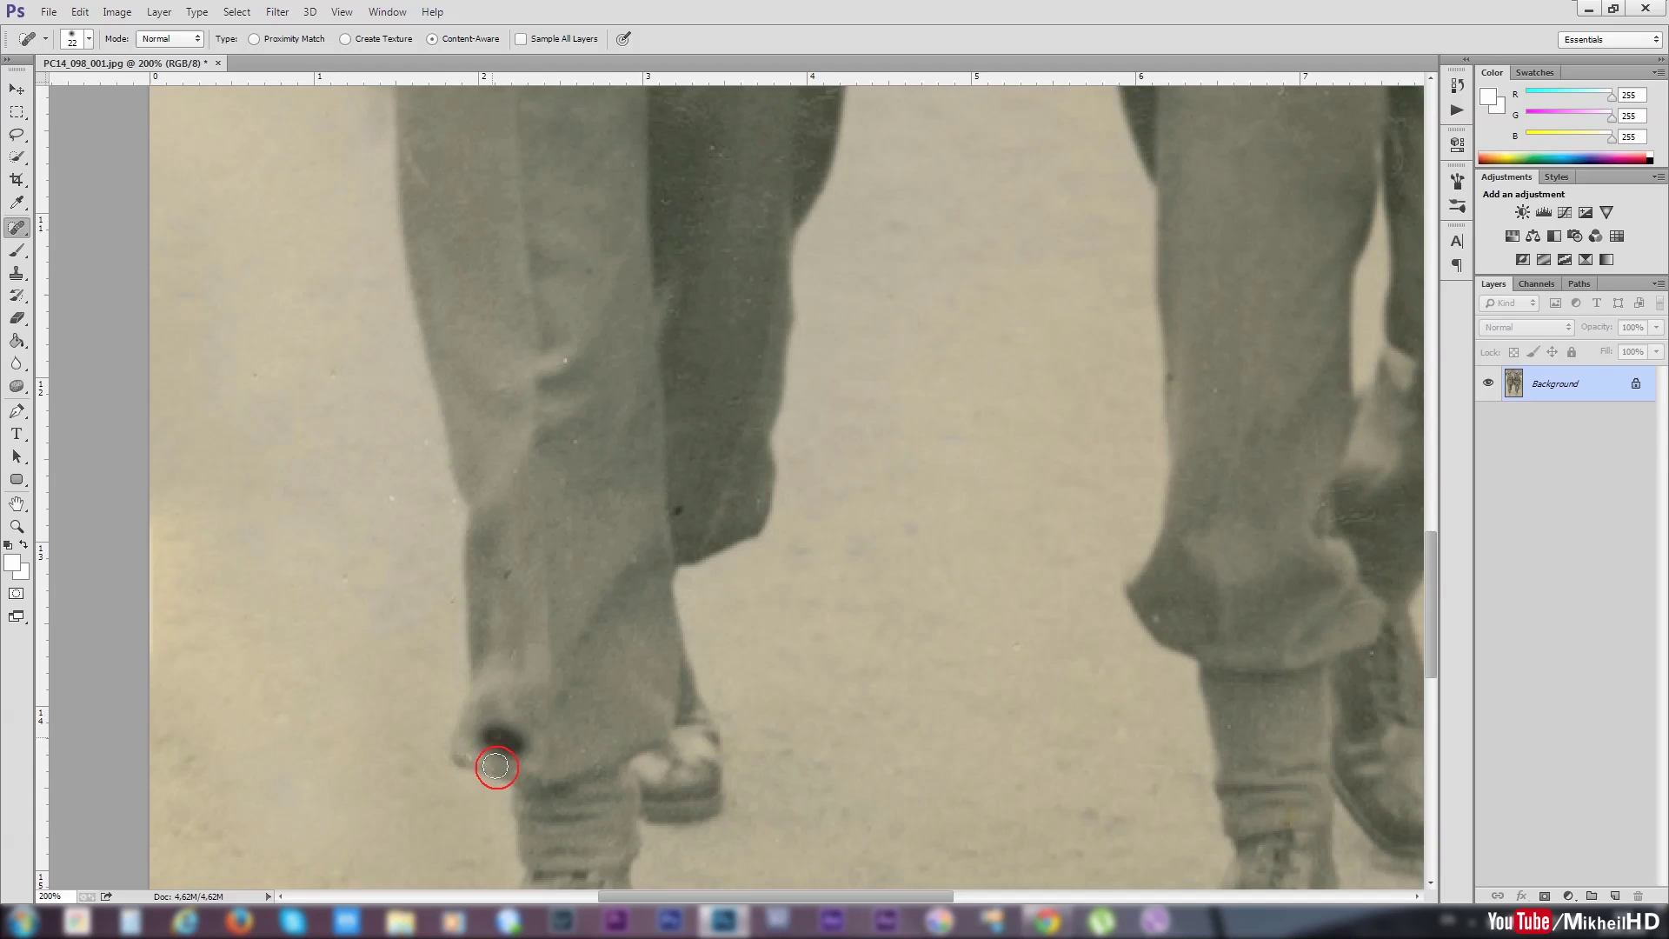
- Remove the dark spot and white specks on the right soldier's trouser leg
mouse_move(1035, 491)
left_mouse_down()
mouse_move(802, 574)
mouse_move(594, 608)
left_mouse_up()
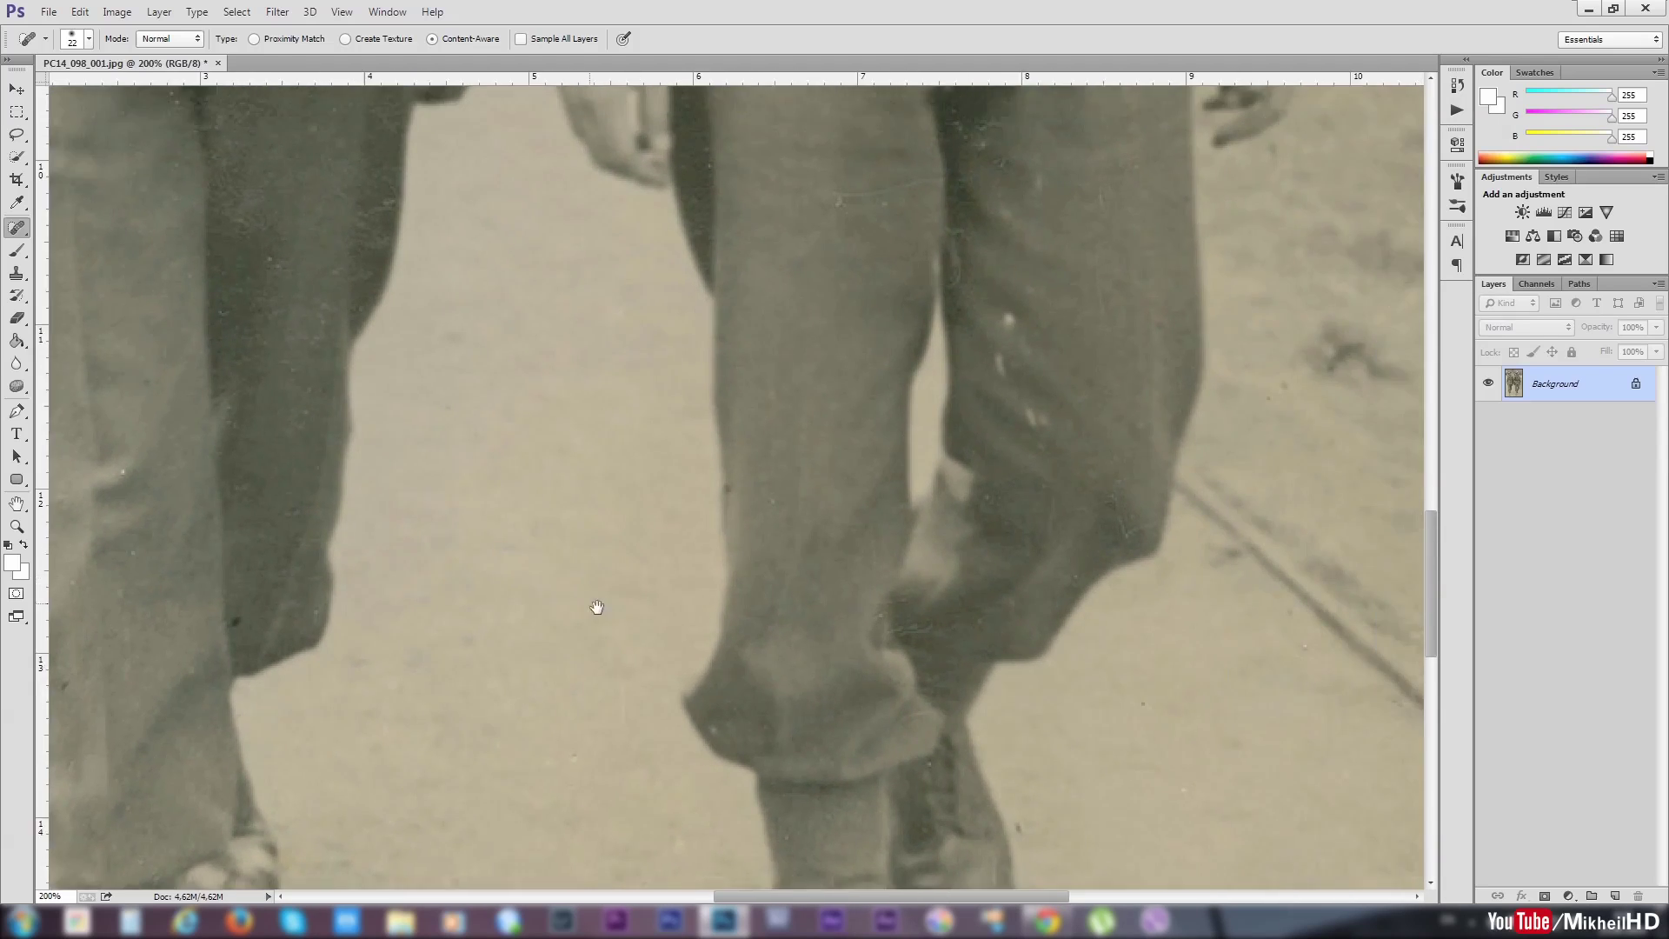
left_click(1008, 324)
left_click_drag(993, 366, 1014, 395)
left_click(1037, 425)
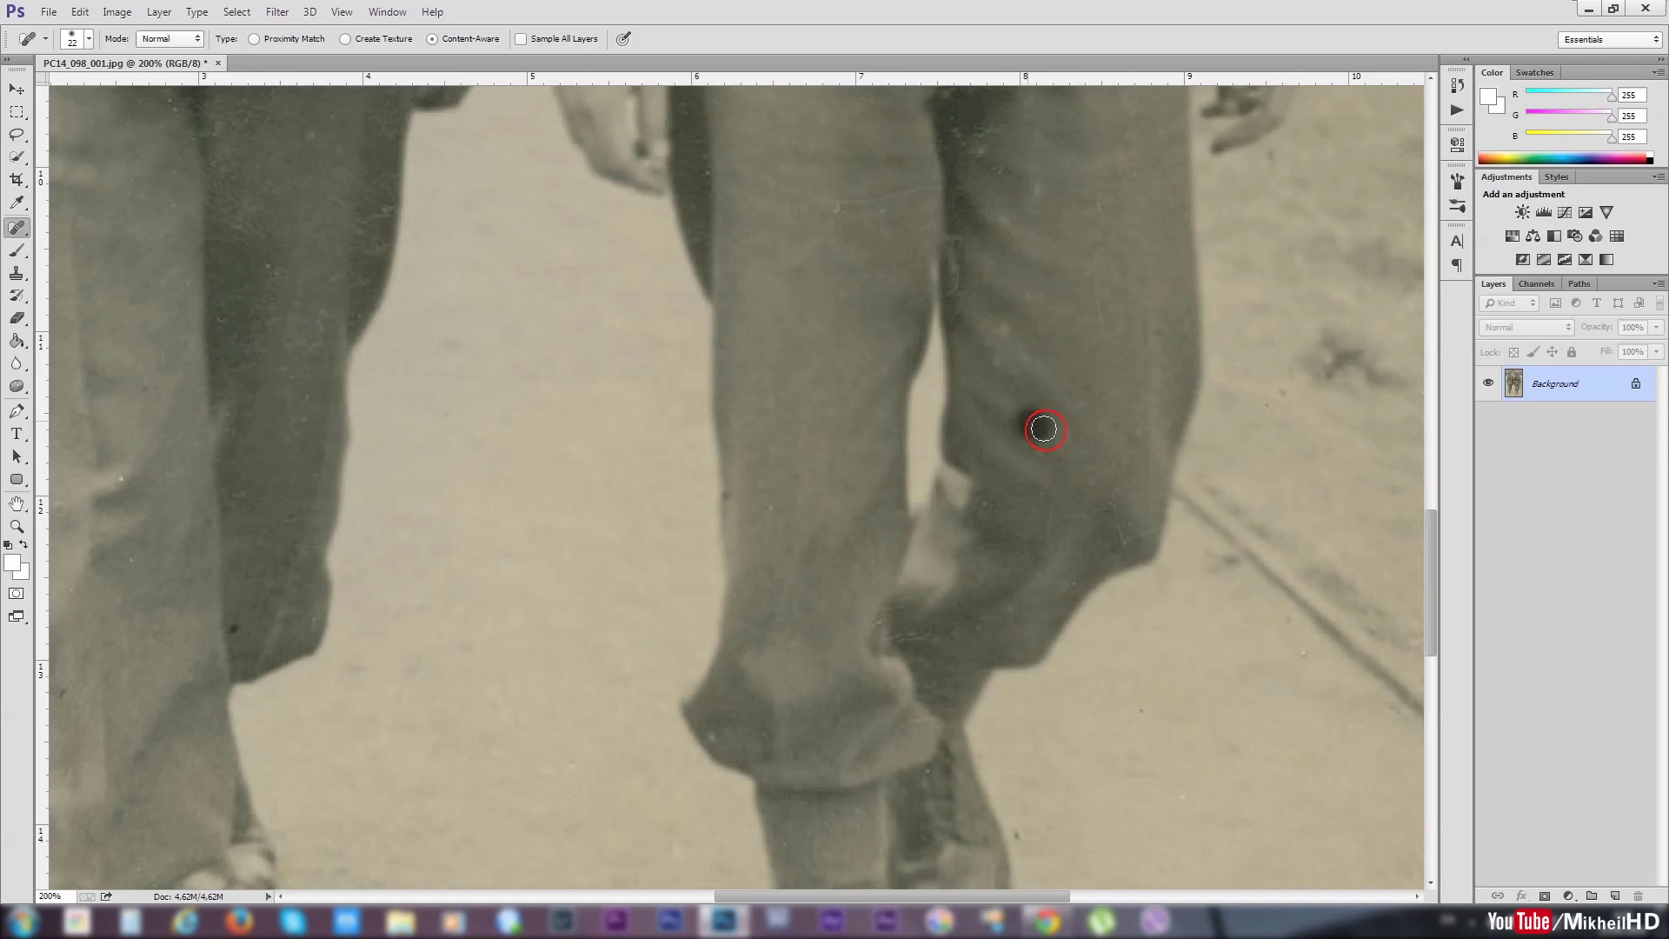
left_click(1002, 343)
left_click(1019, 304)
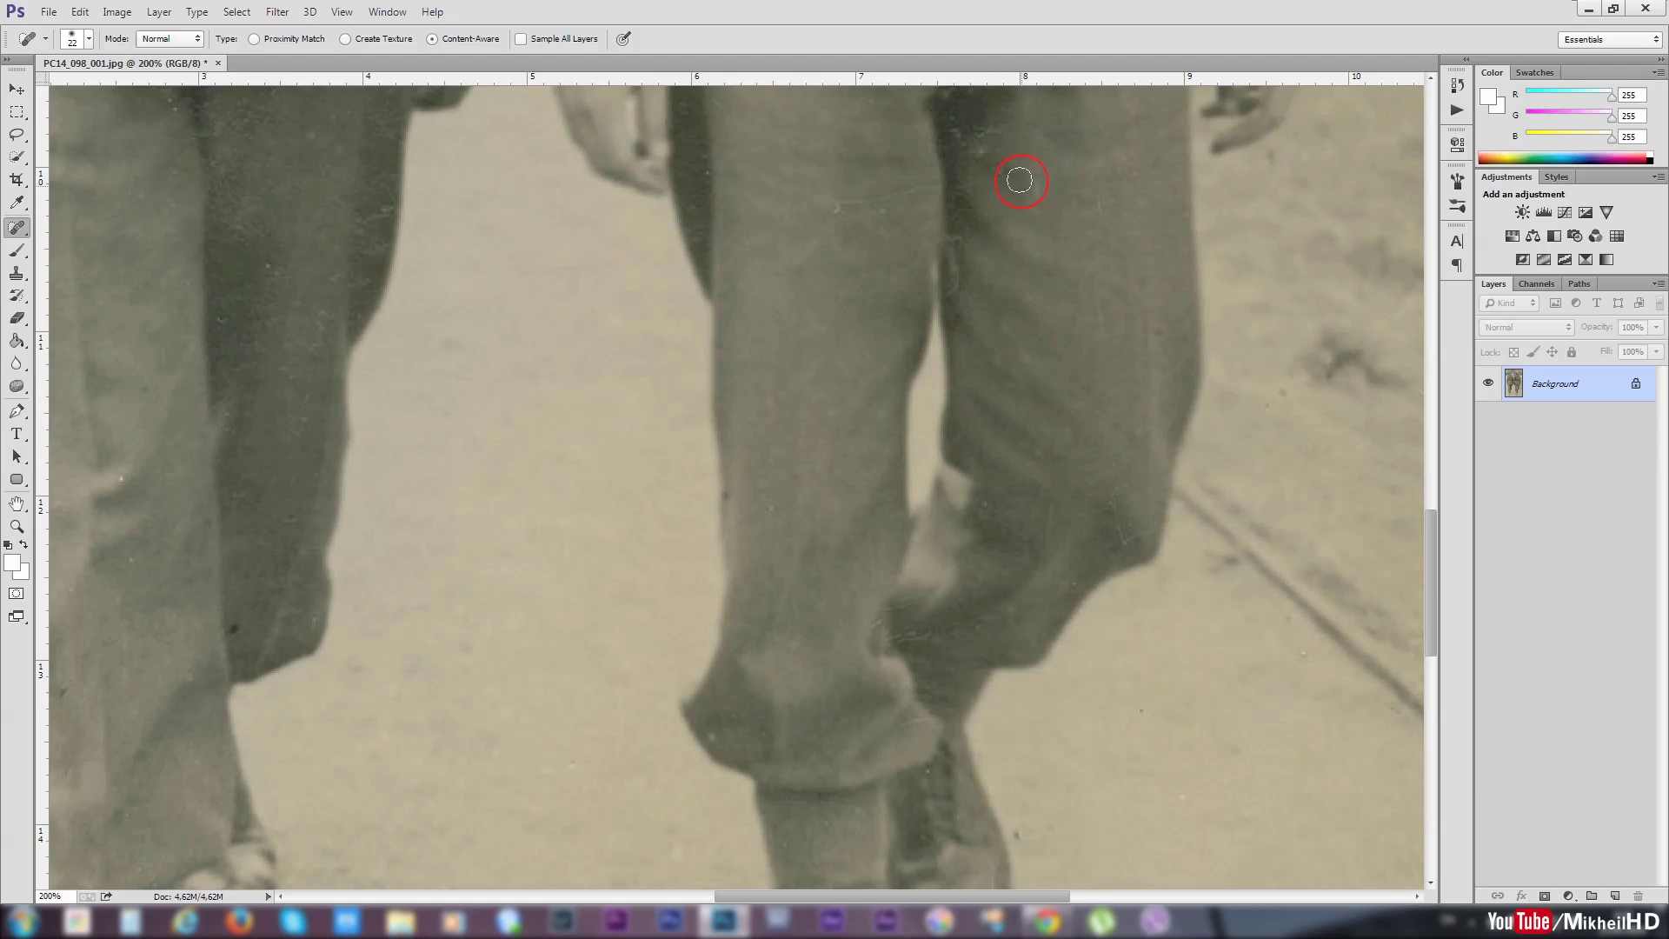
- Heal the remaining trouser specks and the marks along the jacket hem
left_click_drag(1044, 395, 1025, 782)
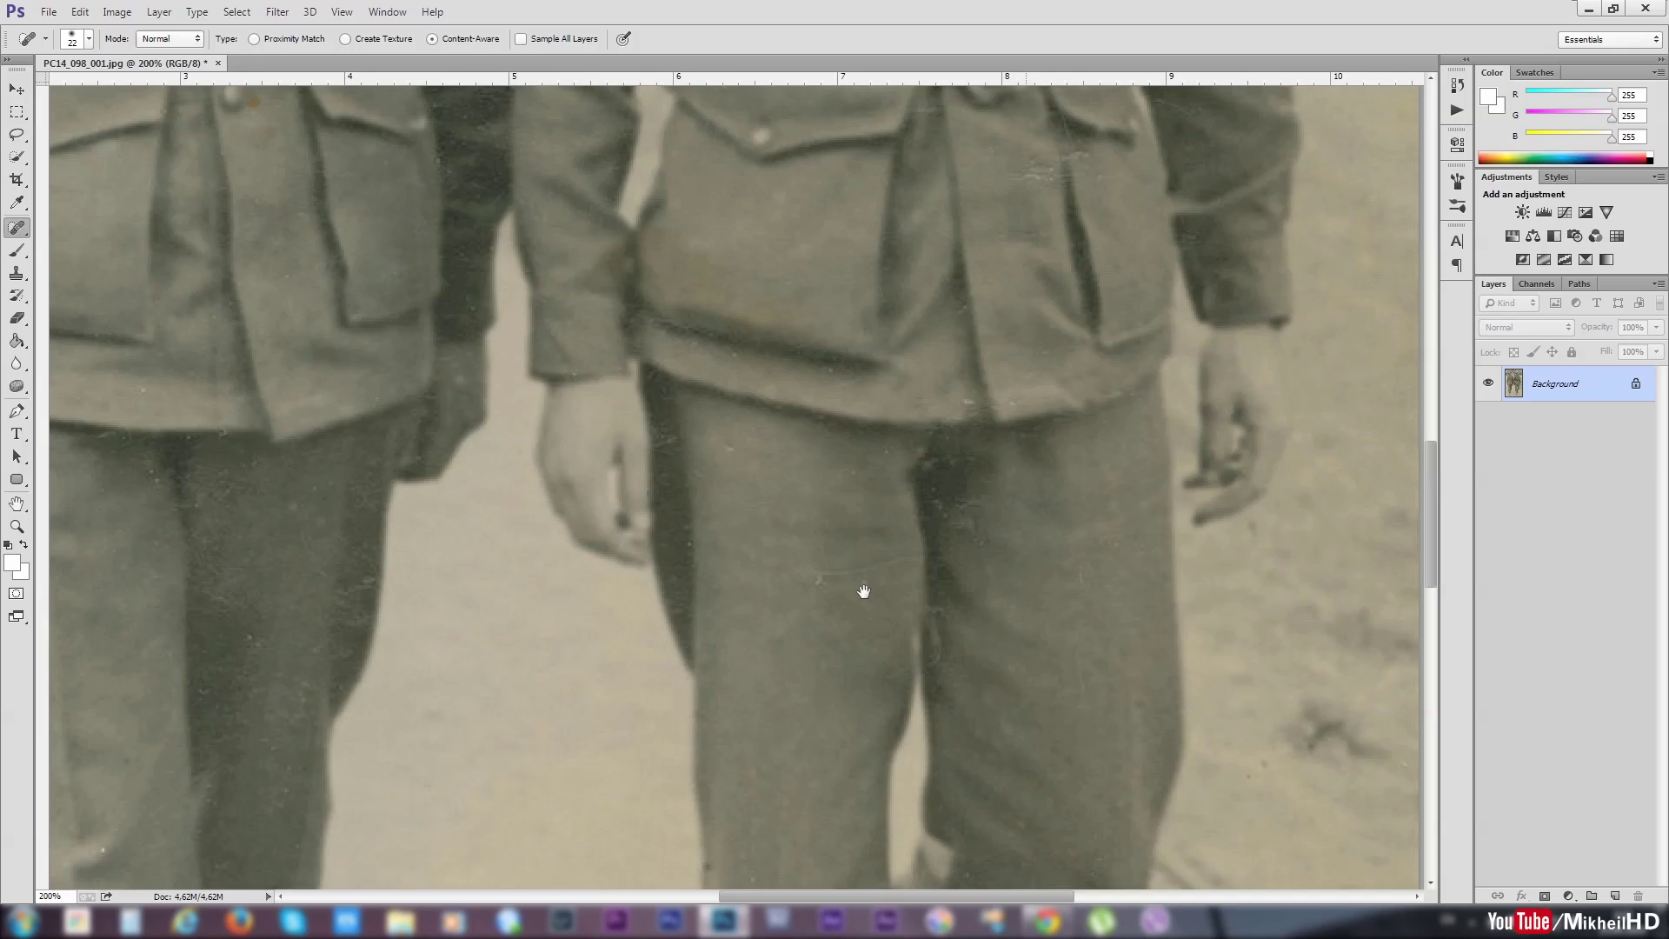
left_click(868, 597)
left_click(973, 418)
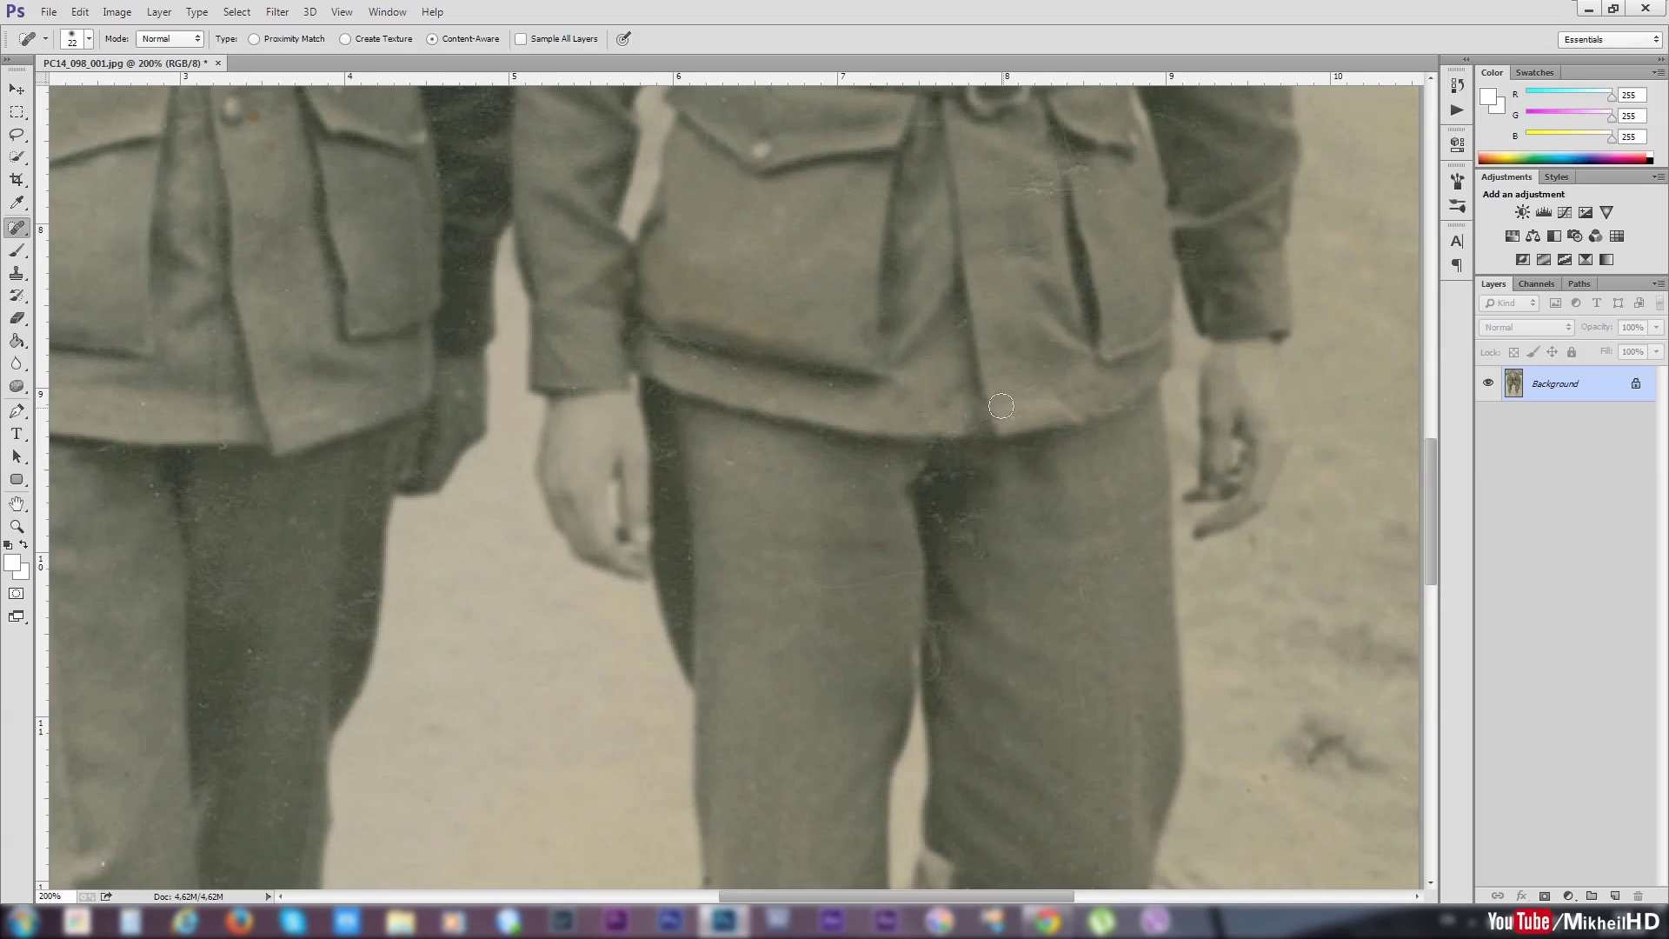
left_click(733, 467)
left_click(736, 376)
left_click_drag(810, 373, 856, 386)
- Remove the faint scratch near the pocket flap and dark specks on the left breast pocket
left_click_drag(809, 283, 636, 632)
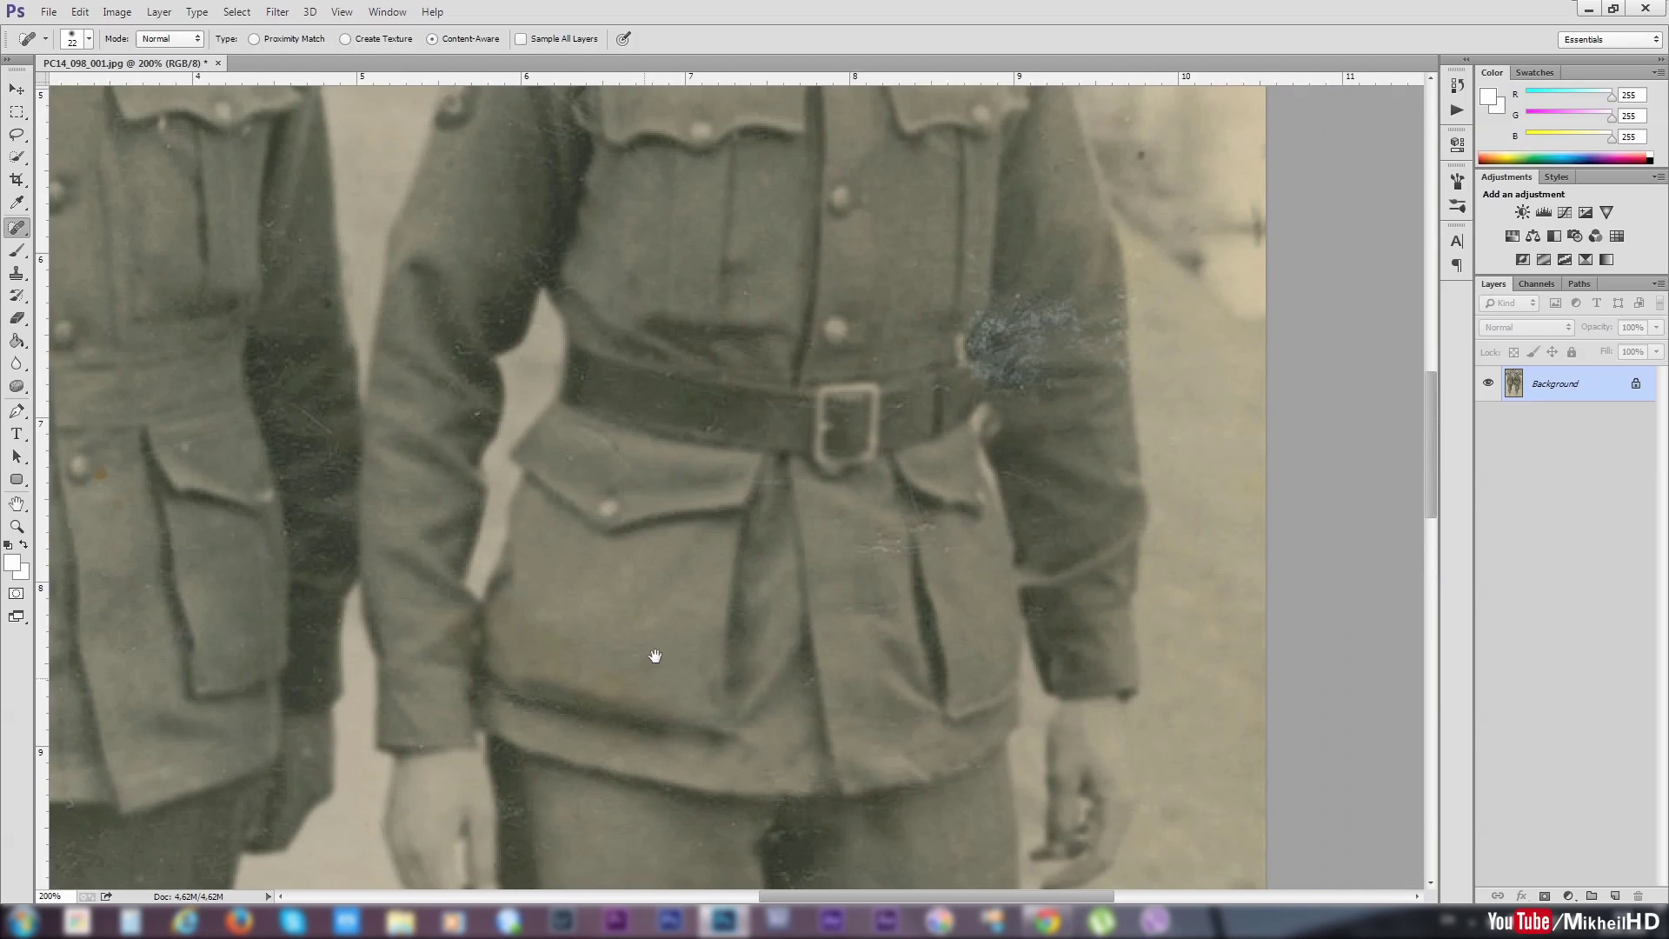
left_click_drag(843, 532, 925, 540)
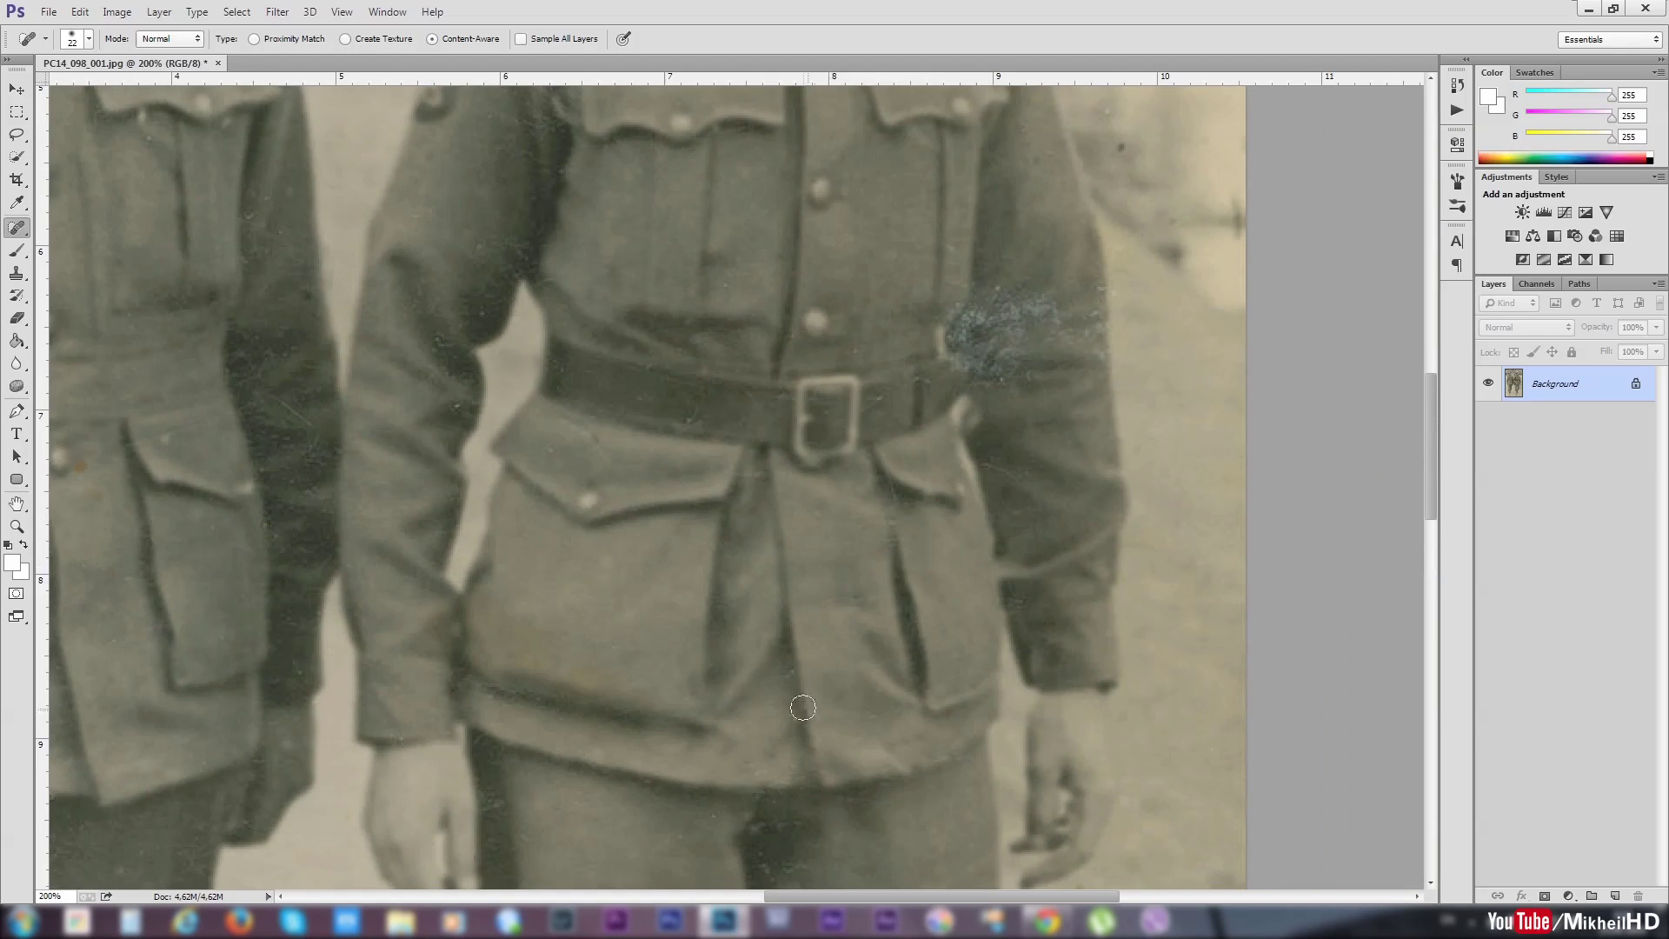
left_click_drag(728, 566, 808, 747)
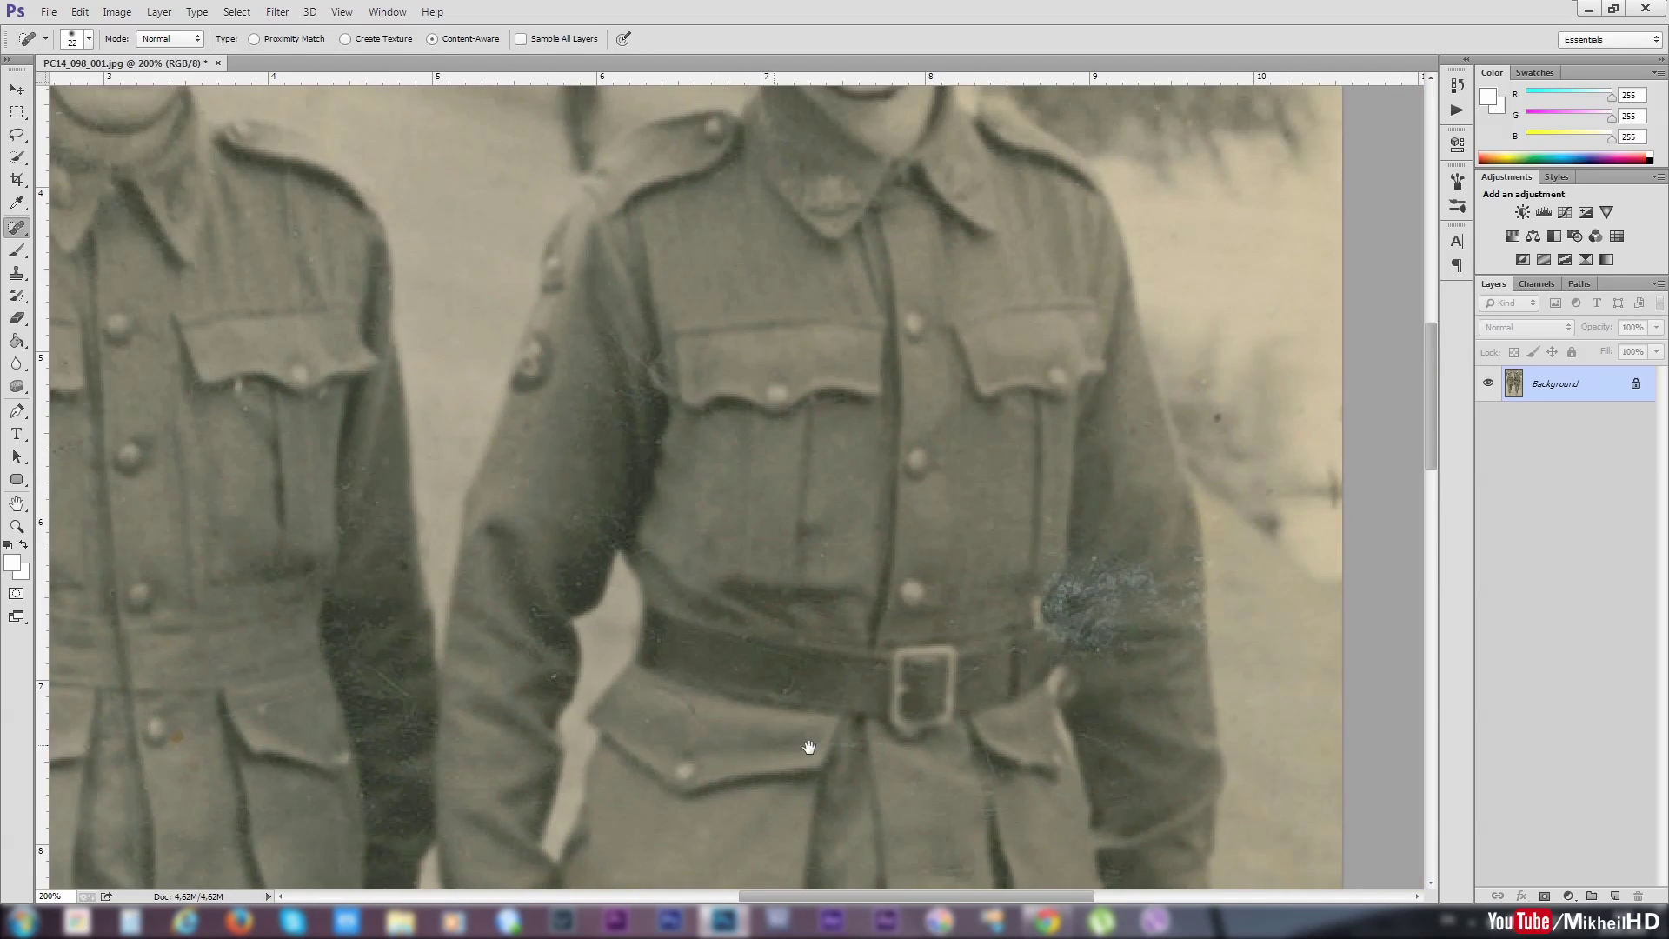
left_click_drag(616, 452, 989, 463)
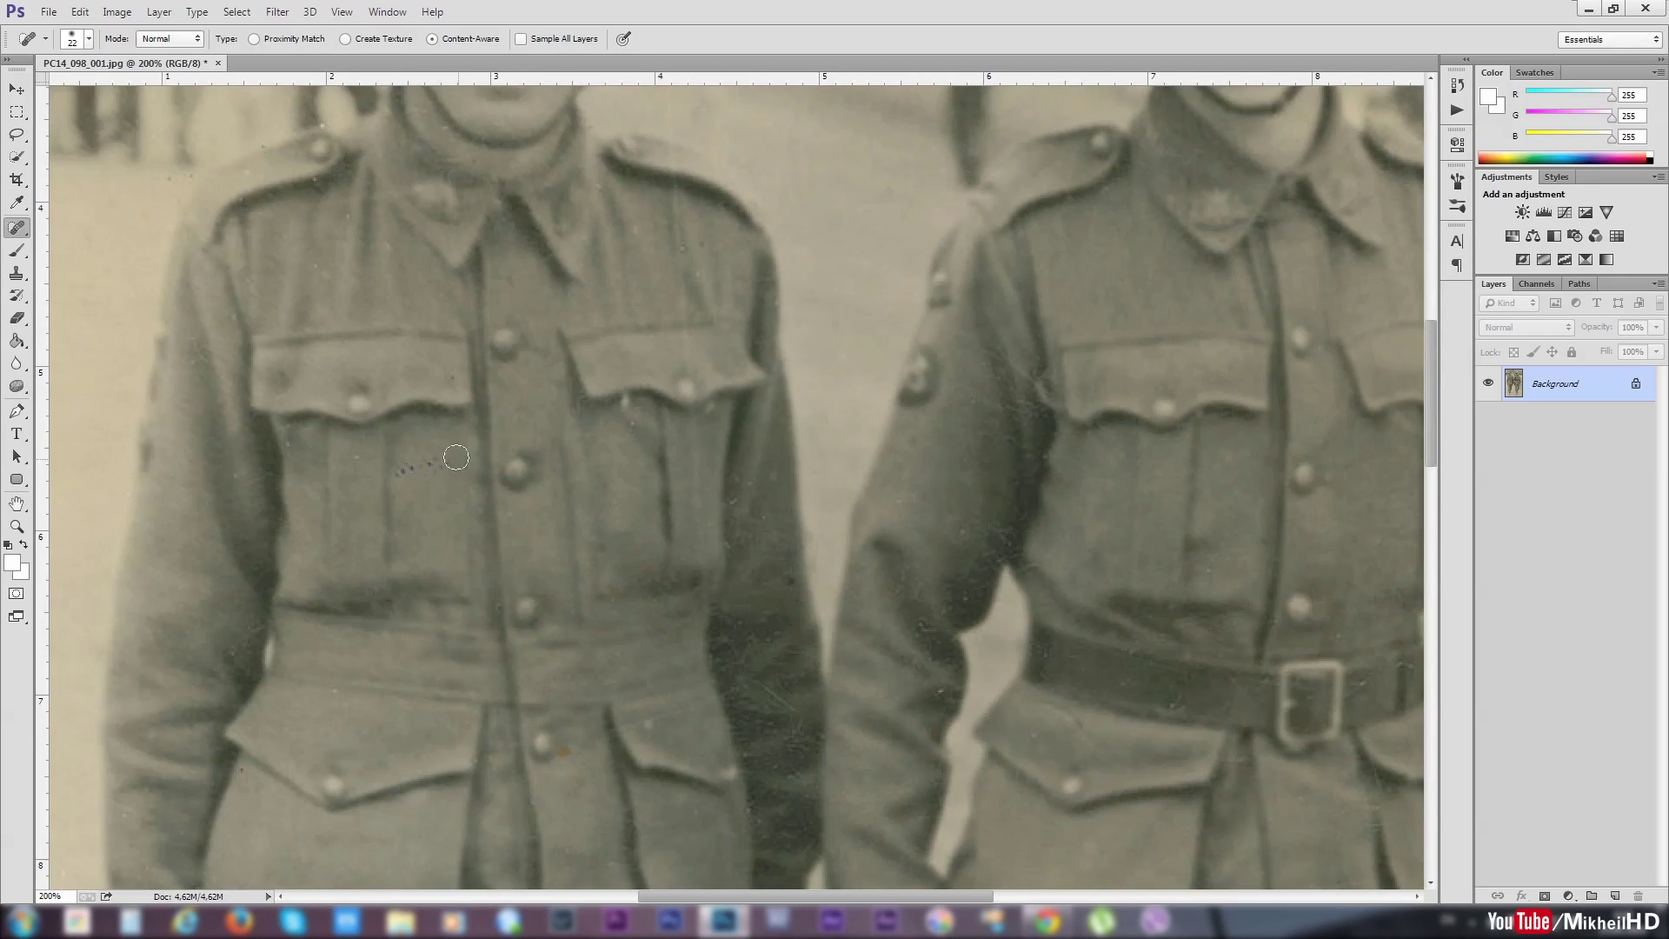
mouse_move(456, 457)
left_mouse_down()
mouse_move(391, 474)
mouse_move(367, 461)
left_mouse_up()
- Heal the specks on the pocket flap and the dark marks on the sleeve edge
left_click(626, 403)
left_click(669, 470)
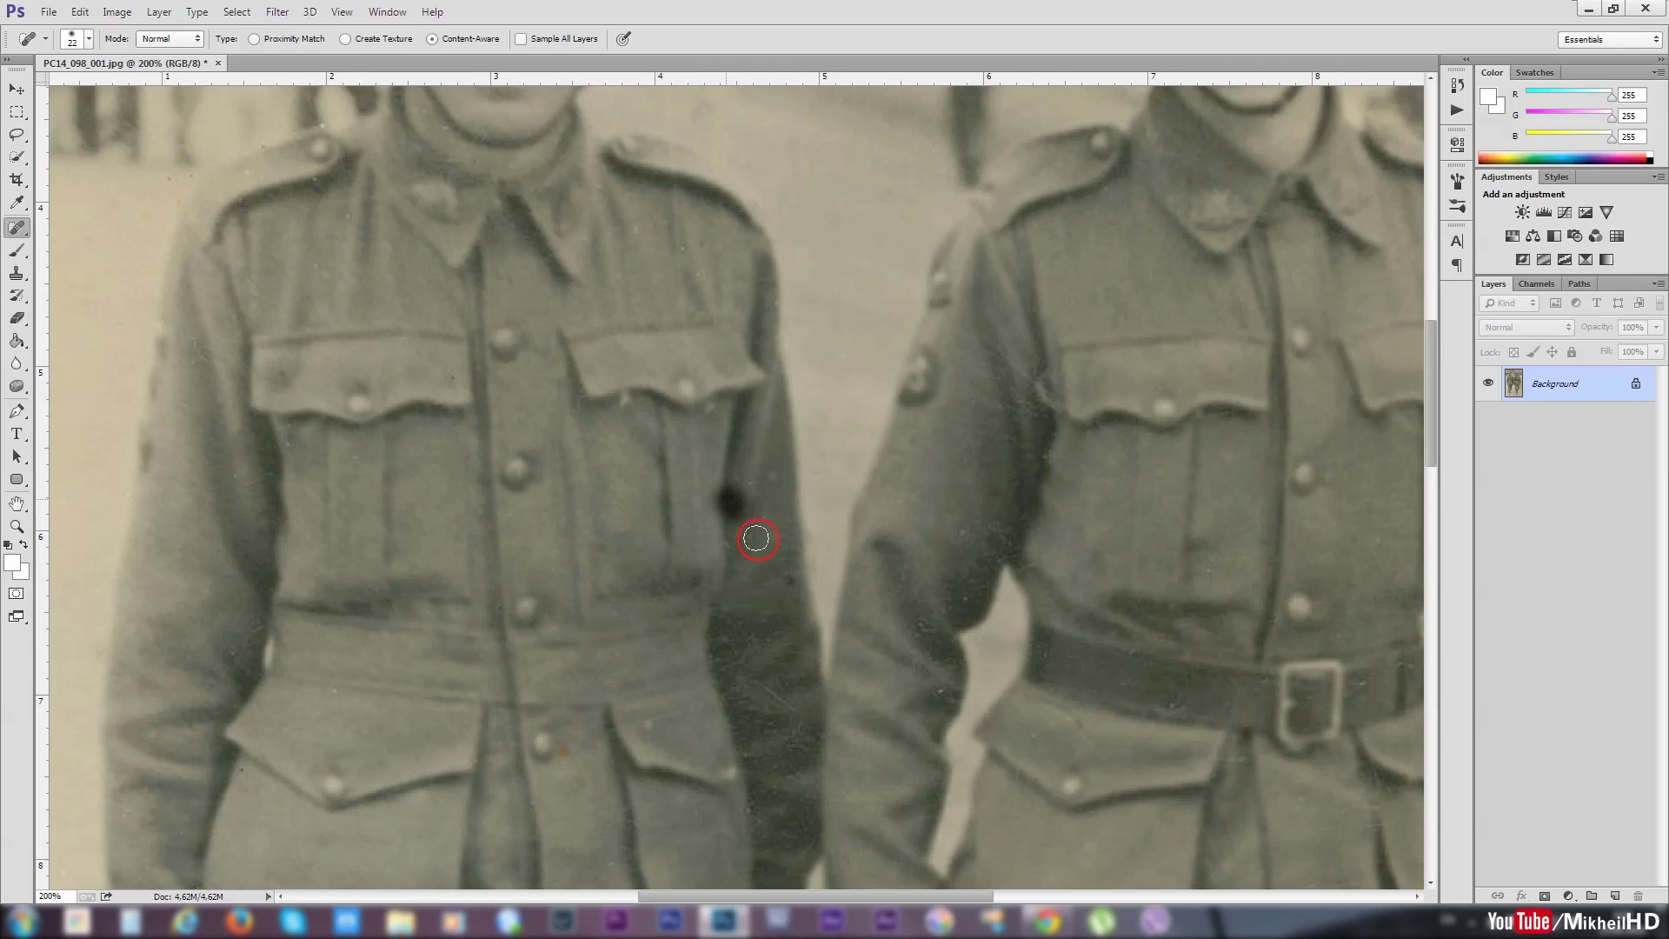
left_click_drag(753, 540, 804, 619)
left_click_drag(763, 675, 791, 701)
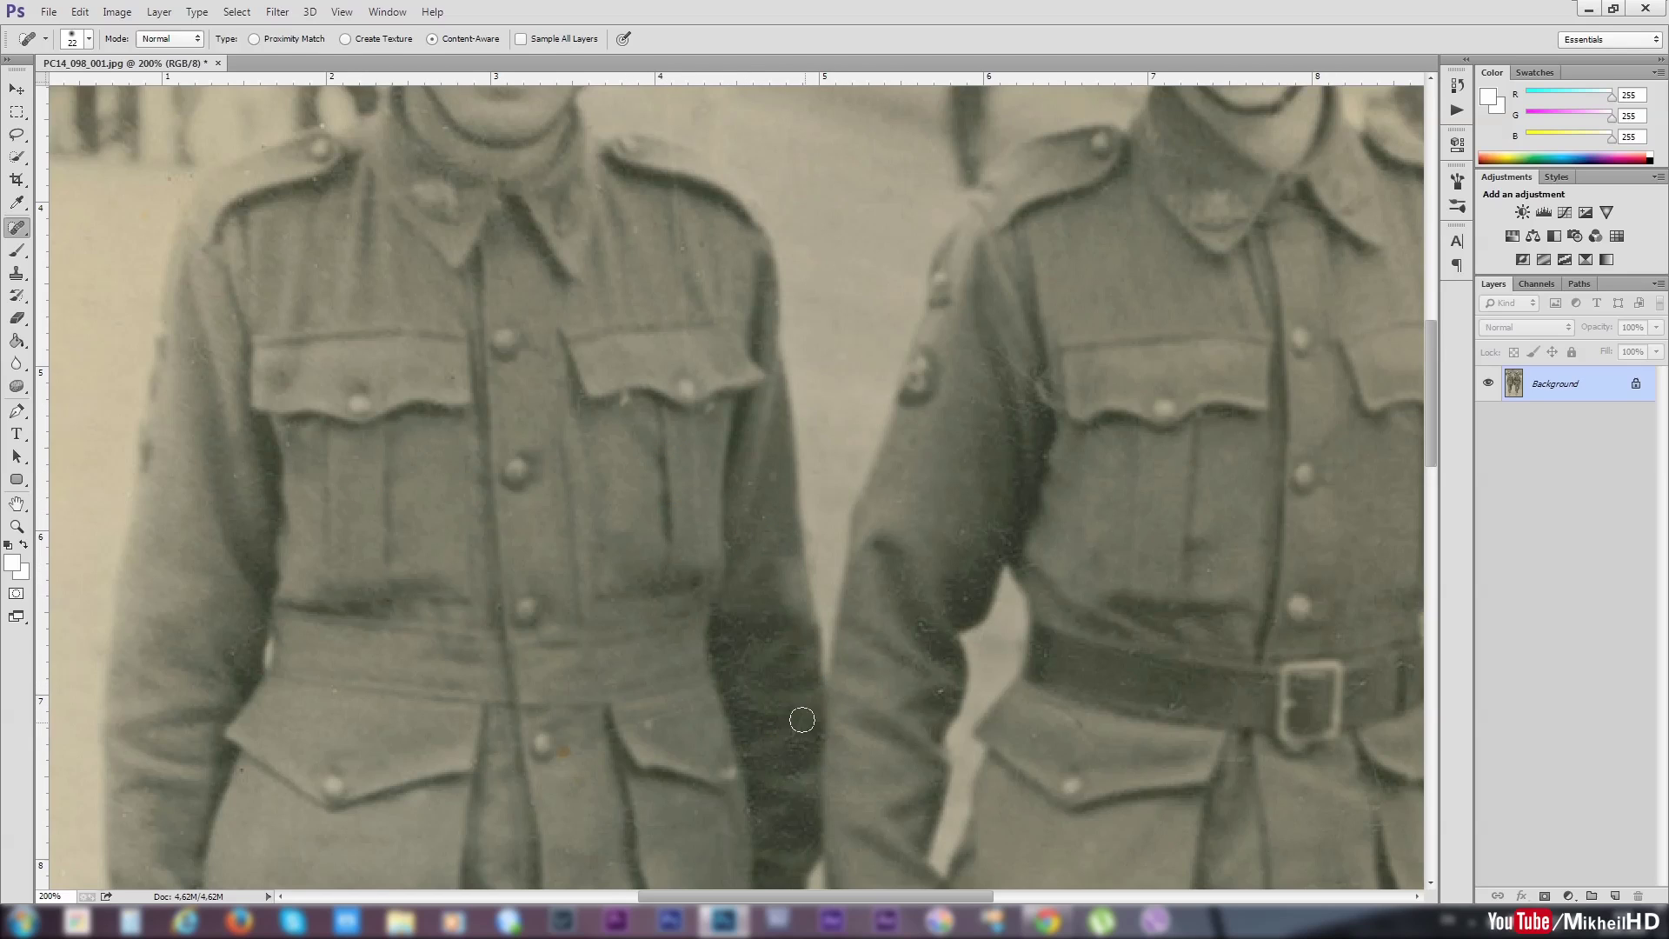
- Remove the dark specks in the background beside the right soldier's sleeve
left_click_drag(607, 270, 473, 461)
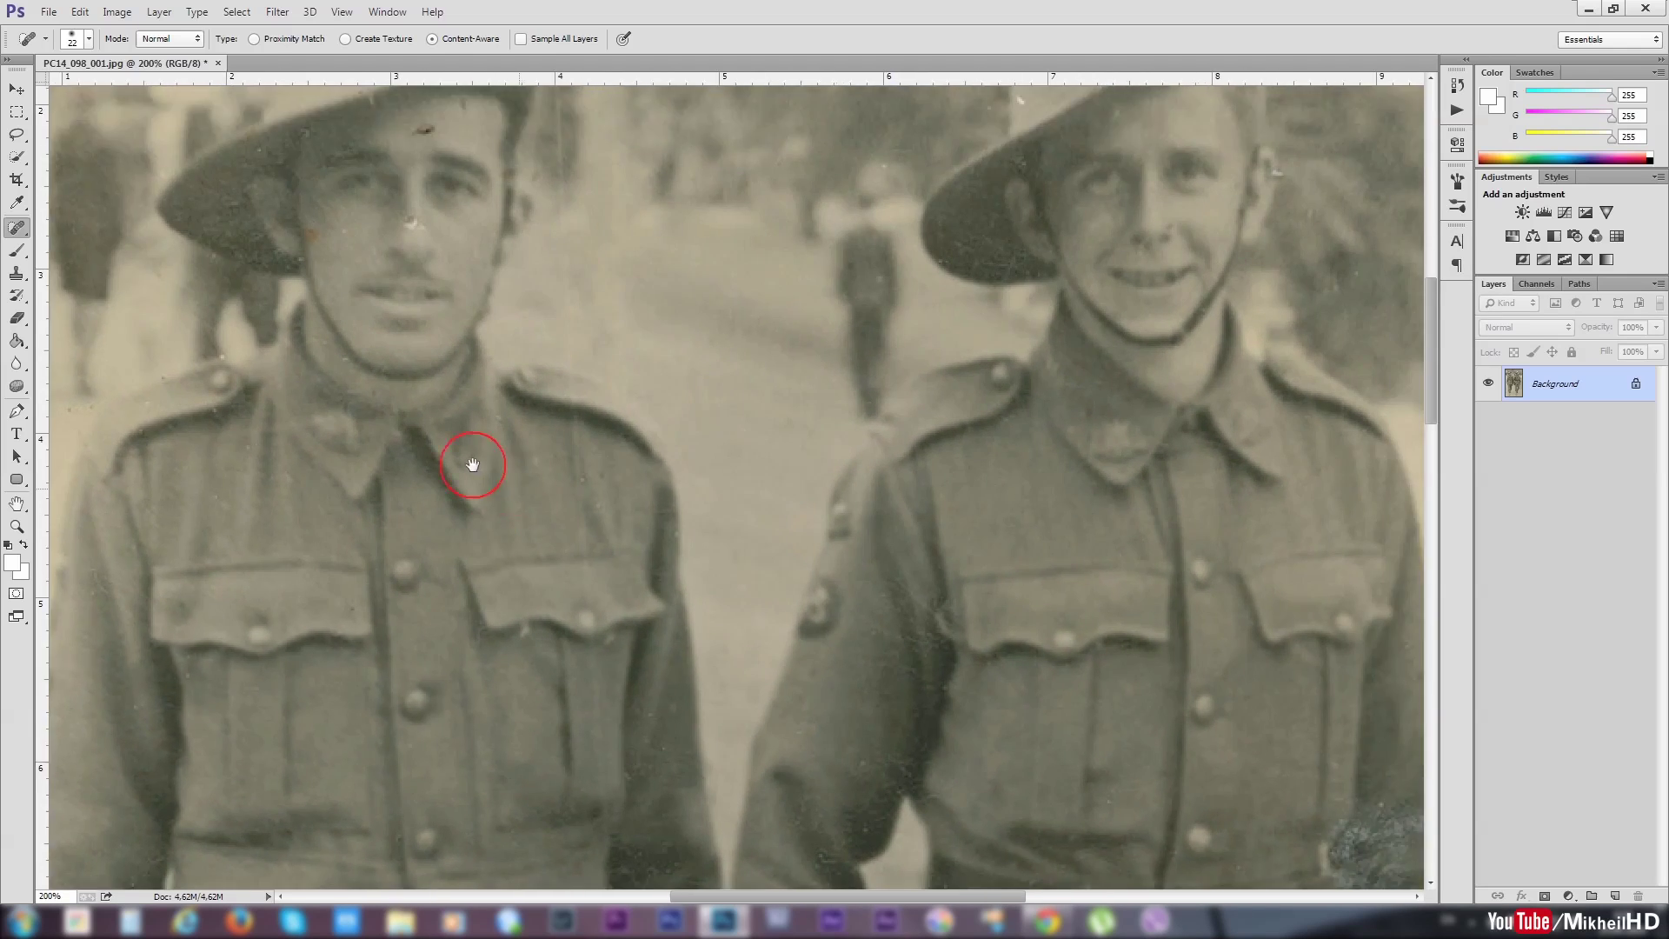
left_click_drag(783, 455, 670, 358)
left_click_drag(980, 411, 991, 448)
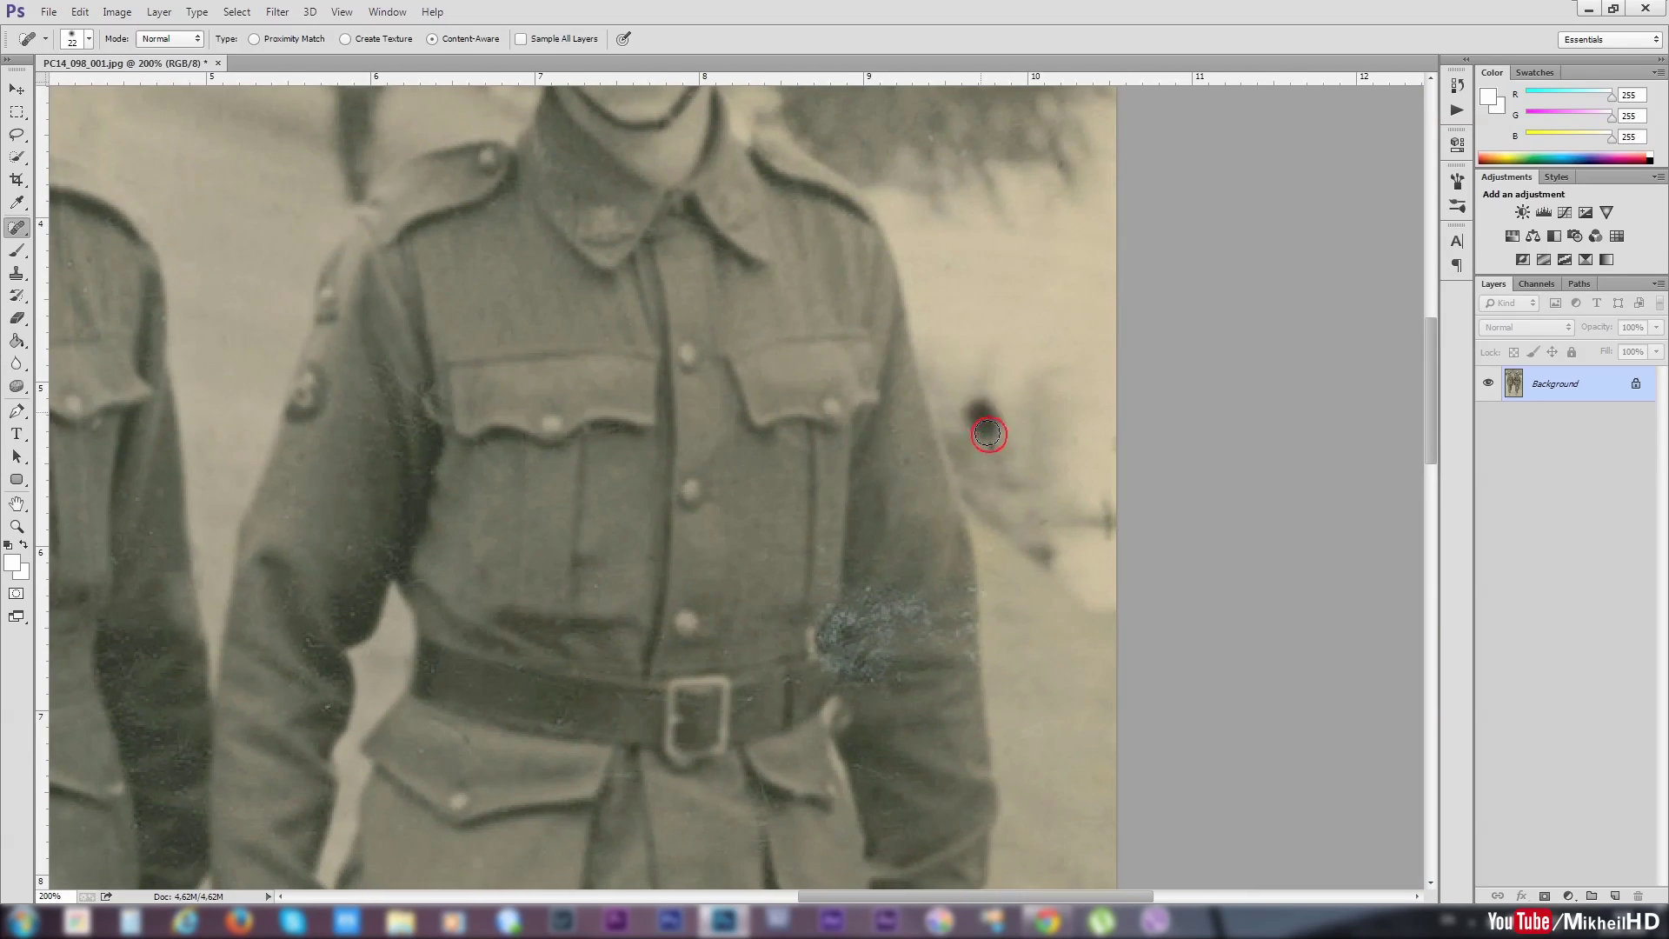
left_click(1063, 605)
left_click_drag(1026, 512, 1043, 547)
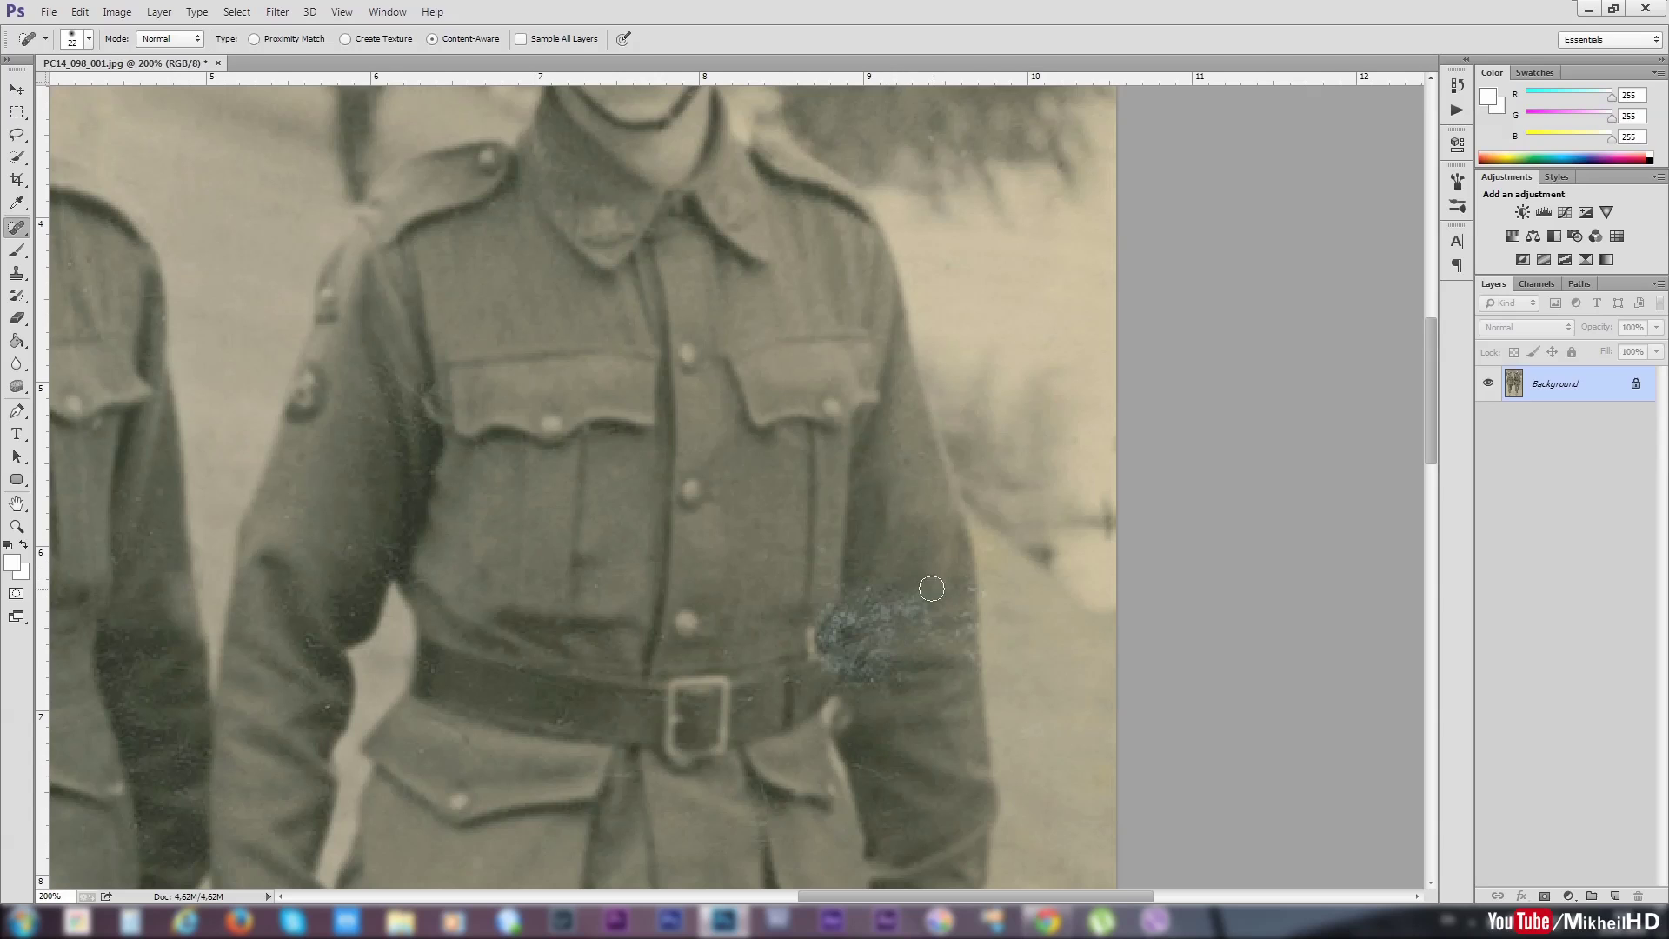
- Paint out the bluish specks and blotch on the right soldier's sleeve by the belt
mouse_move(932, 588)
left_mouse_down()
mouse_move(925, 641)
mouse_move(954, 645)
mouse_move(910, 644)
mouse_move(956, 639)
mouse_move(859, 680)
mouse_move(895, 639)
mouse_move(848, 626)
left_mouse_up()
mouse_move(878, 569)
left_mouse_down()
mouse_move(843, 609)
mouse_move(852, 628)
mouse_move(794, 596)
mouse_move(771, 607)
mouse_move(850, 598)
left_mouse_up()
left_click(829, 619)
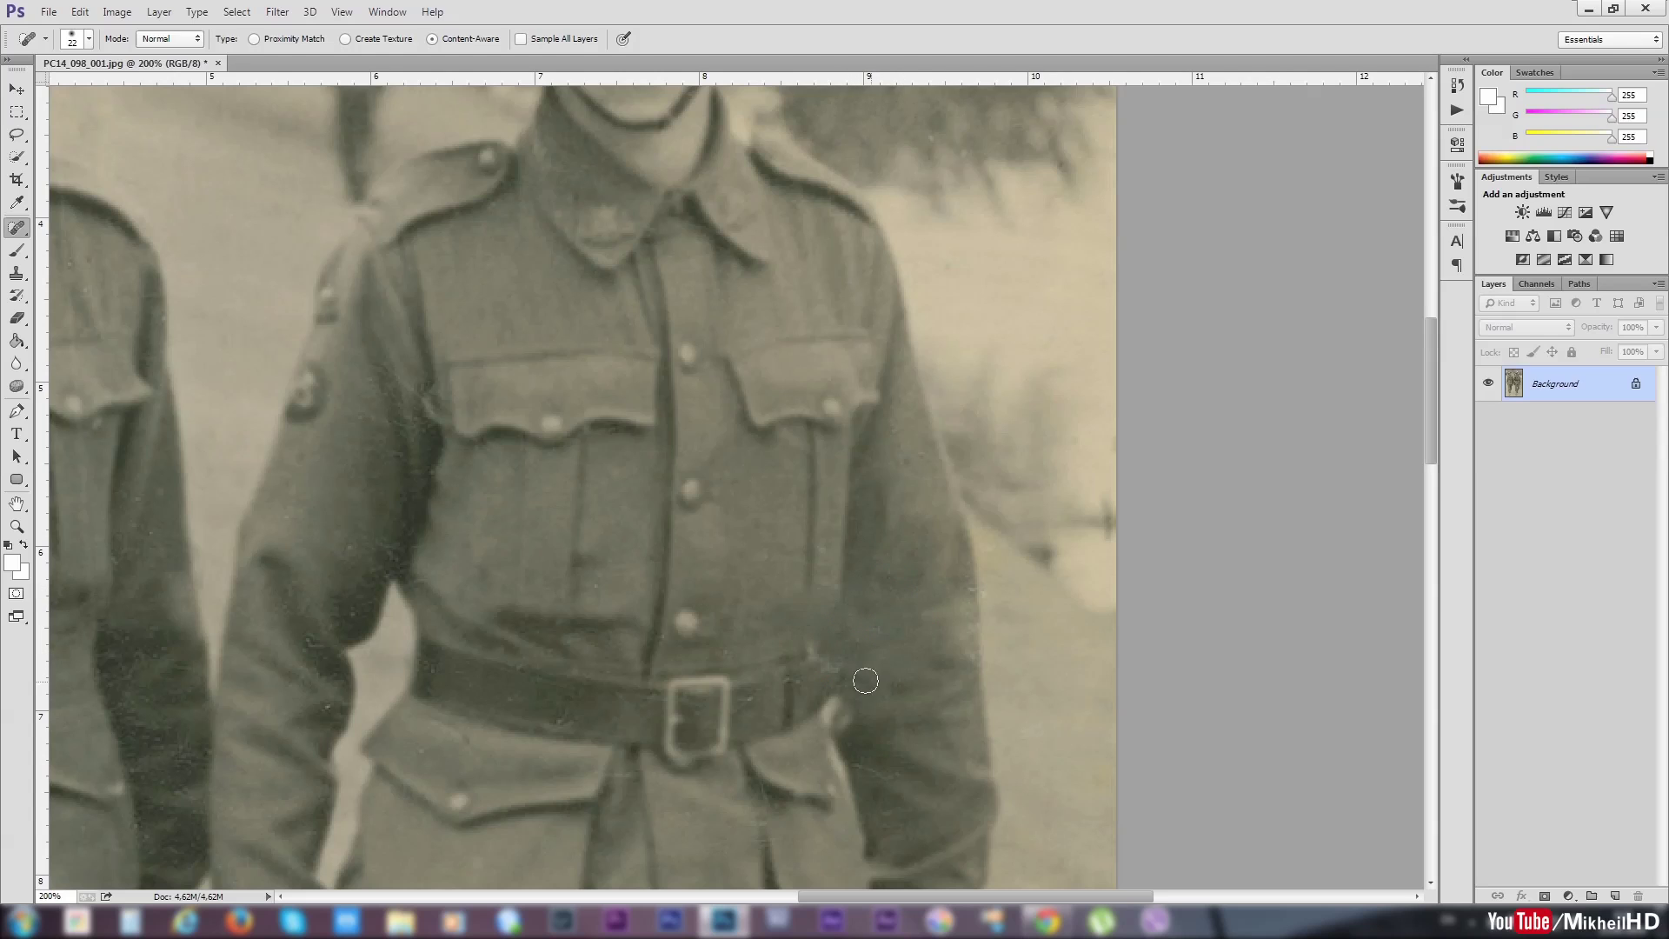
mouse_move(866, 681)
left_mouse_down()
mouse_move(819, 663)
mouse_move(968, 659)
left_mouse_up()
- Clean the specks and marks along the right sleeve edge
left_click(962, 586)
left_click_drag(990, 575, 987, 548)
left_click_drag(1034, 622, 1055, 648)
left_click_drag(836, 357, 918, 578)
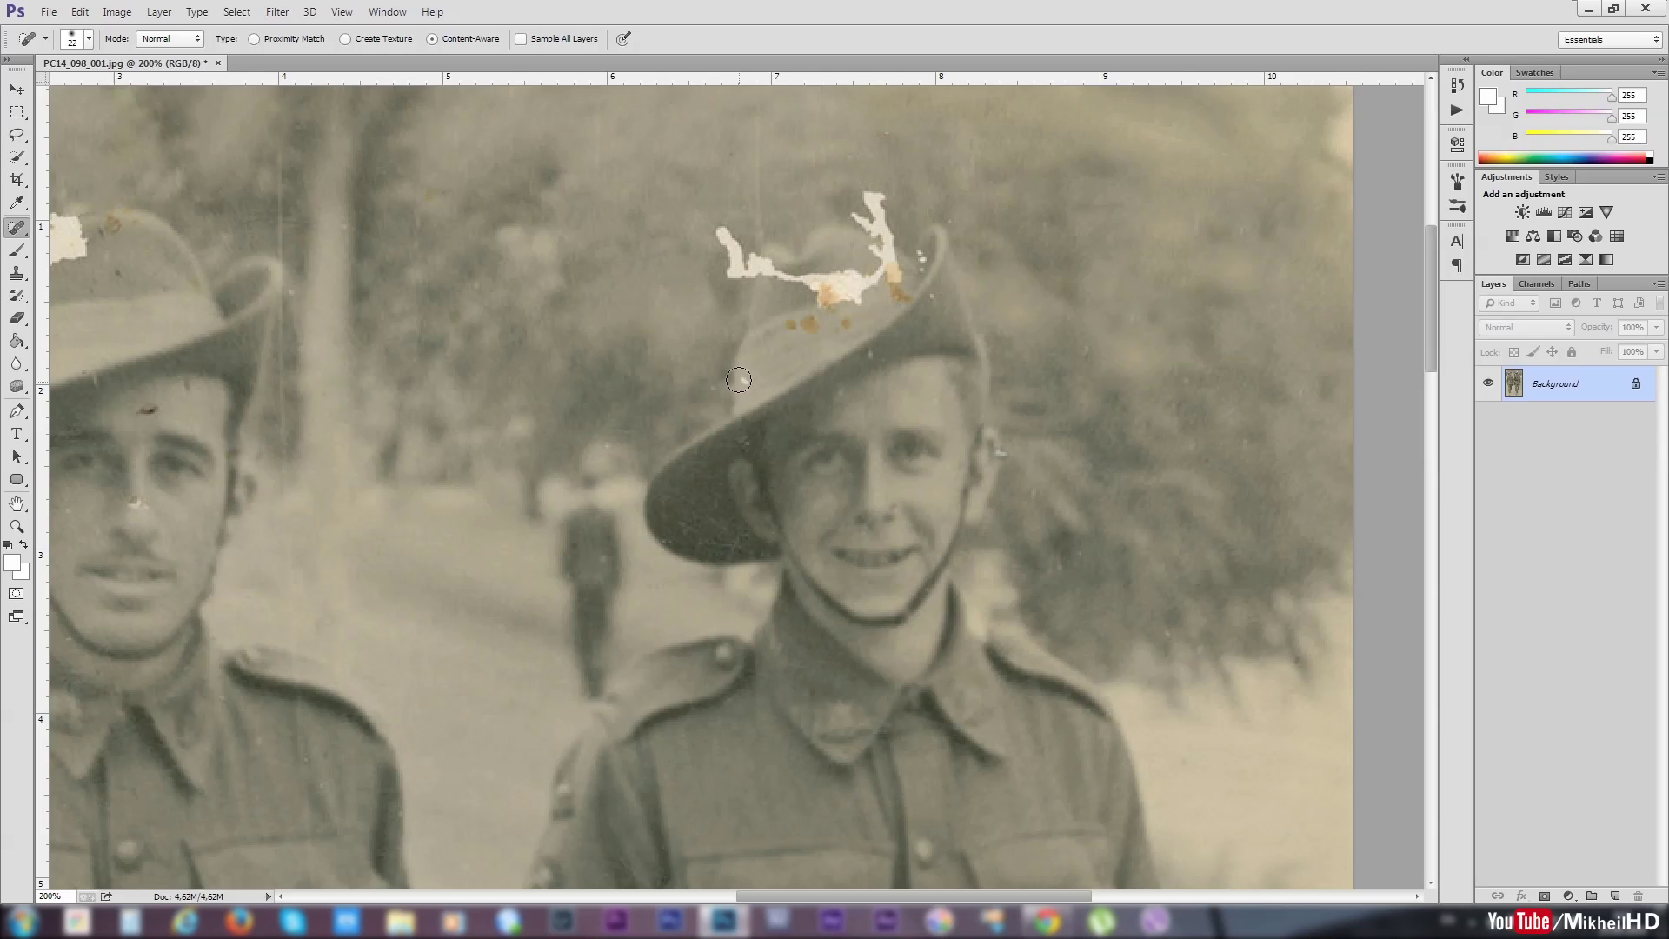
- Heal the white speck on the hat brim and three small background specks
left_click(741, 380)
left_click(1058, 454)
left_click(1034, 494)
left_click(1086, 591)
- Heal the dark speck on the left soldier's forehead, then undo it
left_click_drag(321, 439, 655, 501)
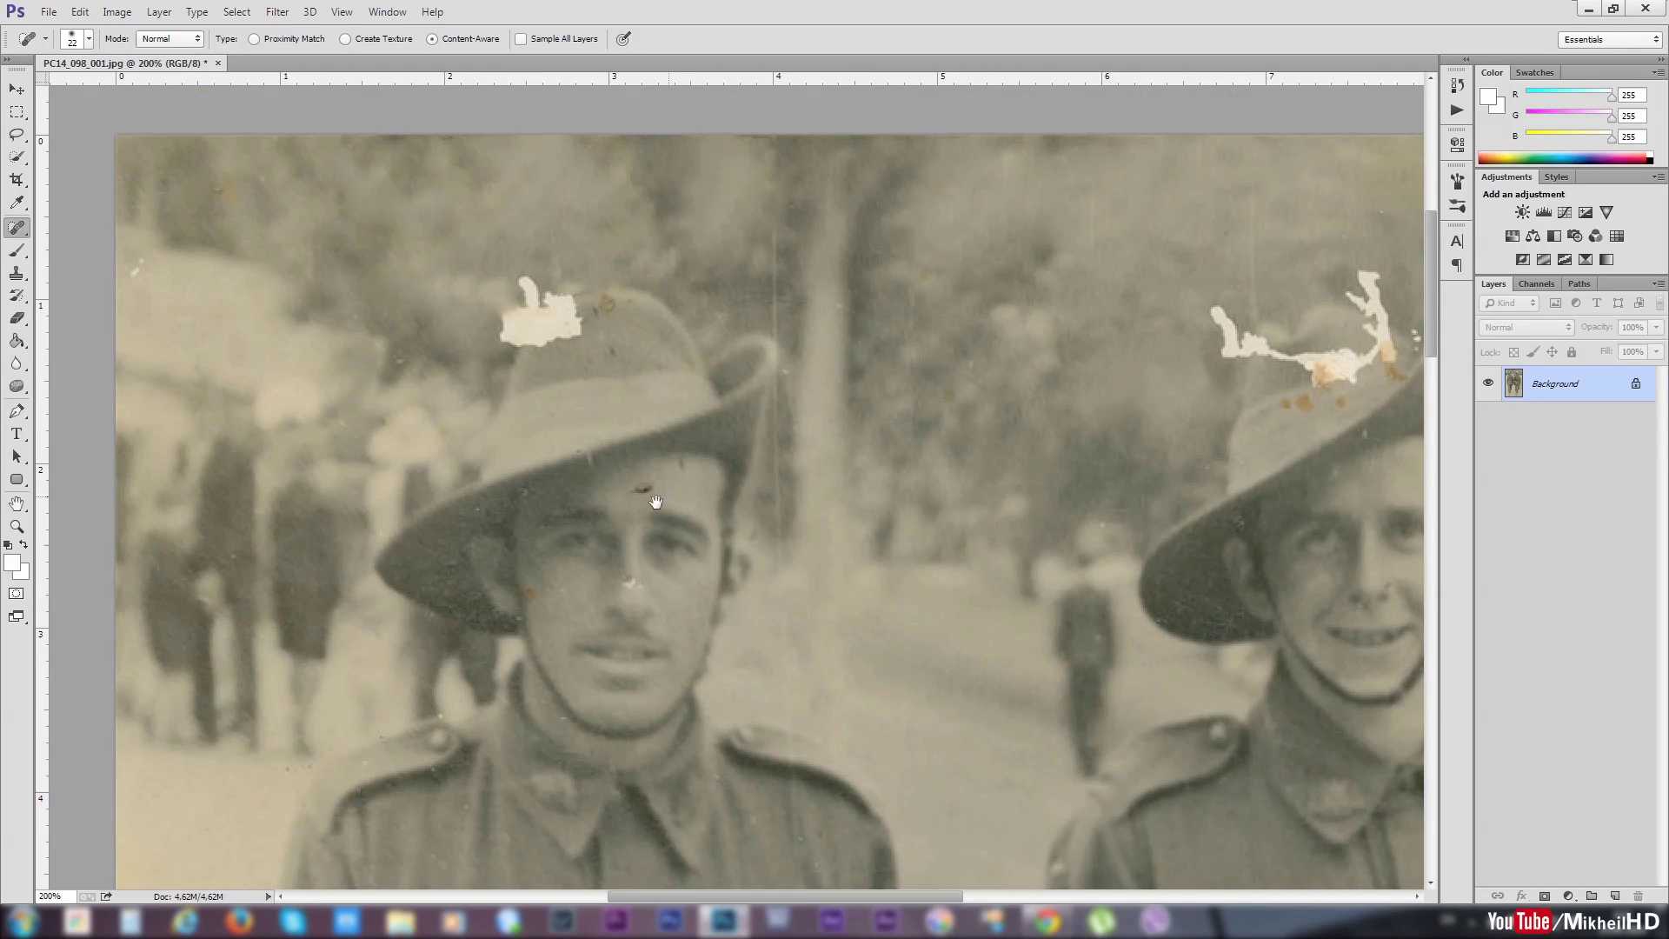
left_click(645, 486)
key("ctrl+z")
- Set the healing brush size to 10 and heal the forehead and temple blemishes
scroll(597, 511, "up", 3)
right_click(719, 470)
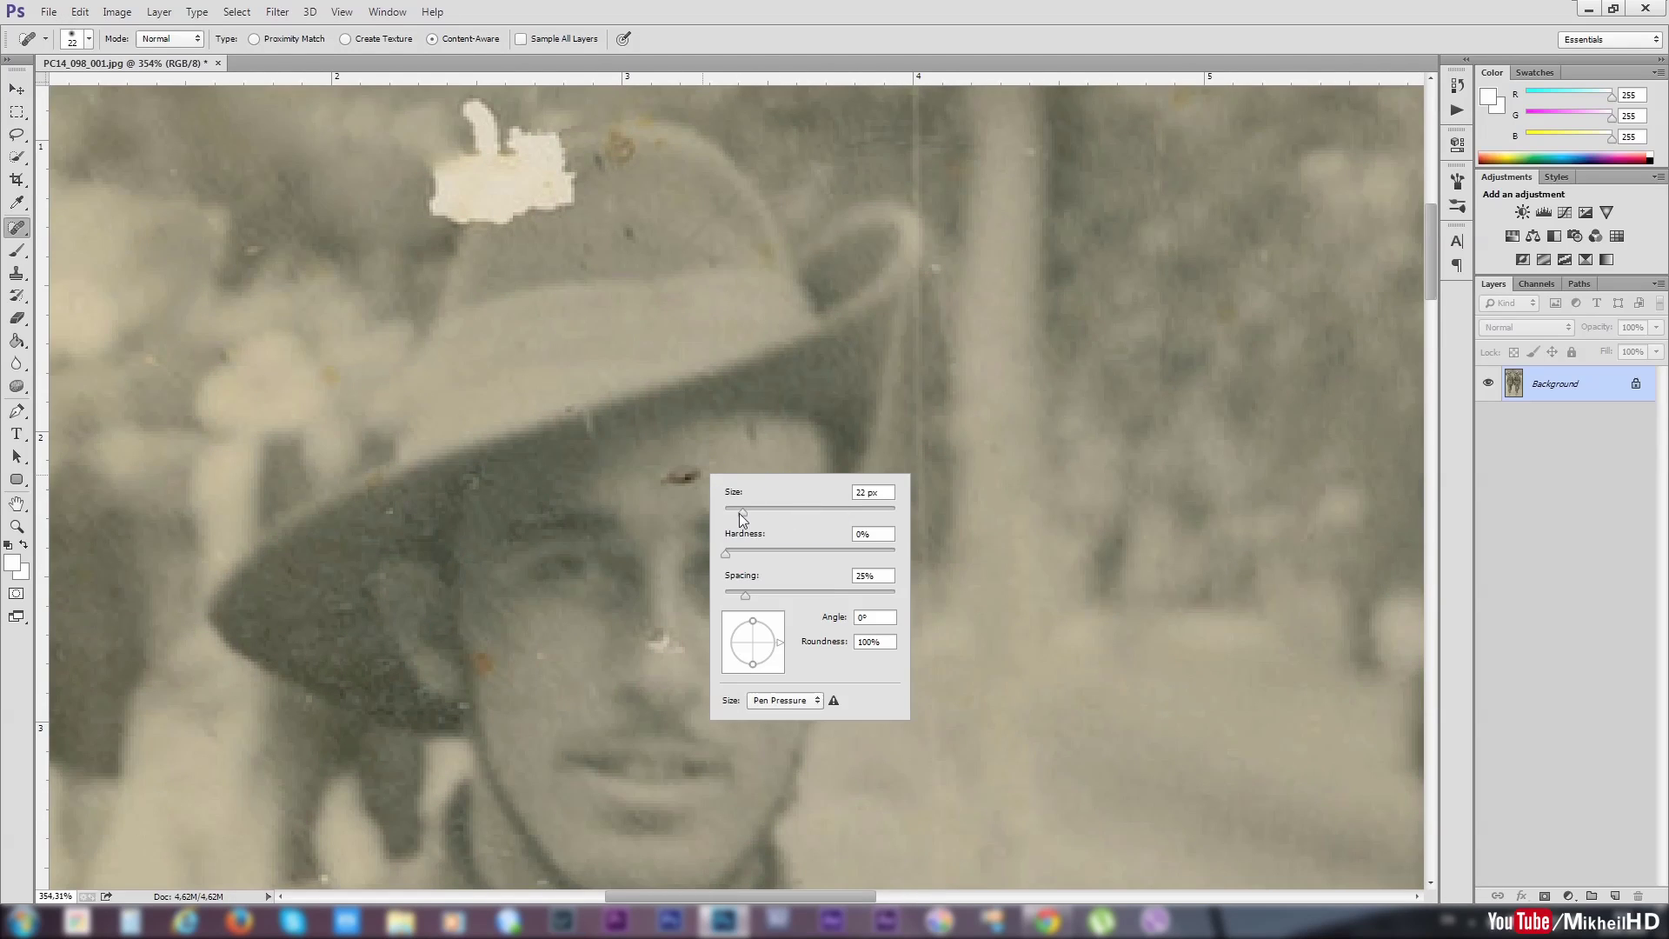
left_click(677, 481)
left_click_drag(666, 483, 669, 483)
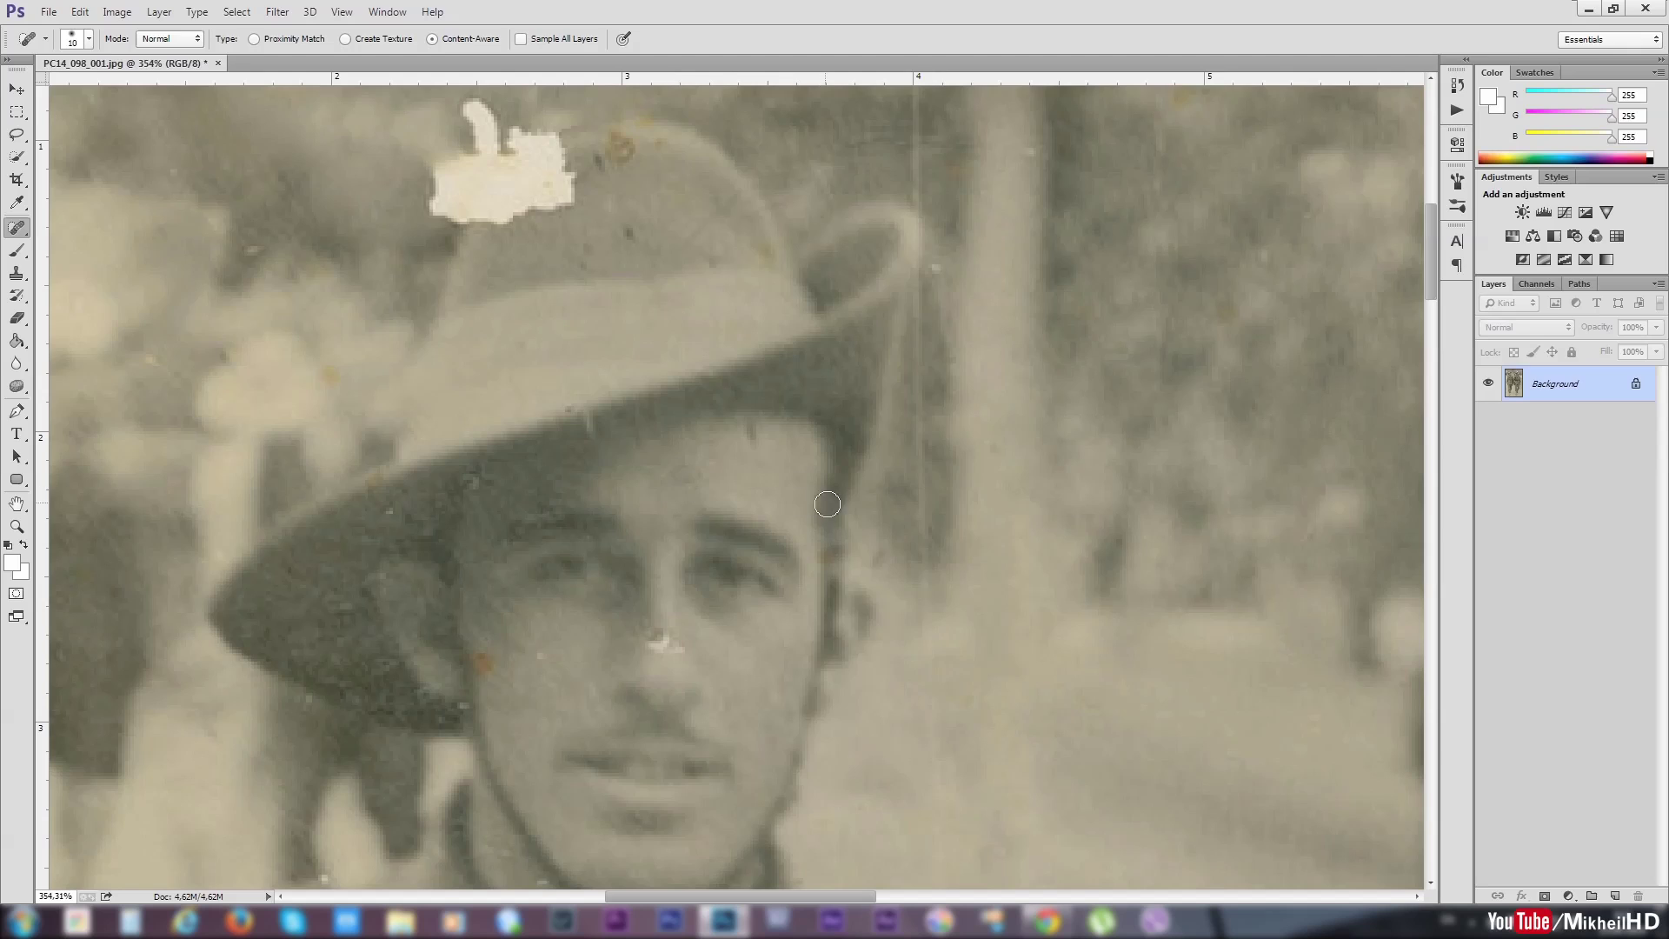
left_click(755, 436)
left_click_drag(677, 481, 706, 476)
- Heal the dark marks around the cheek, ear and below the hat brim
left_click_drag(663, 296, 773, 252)
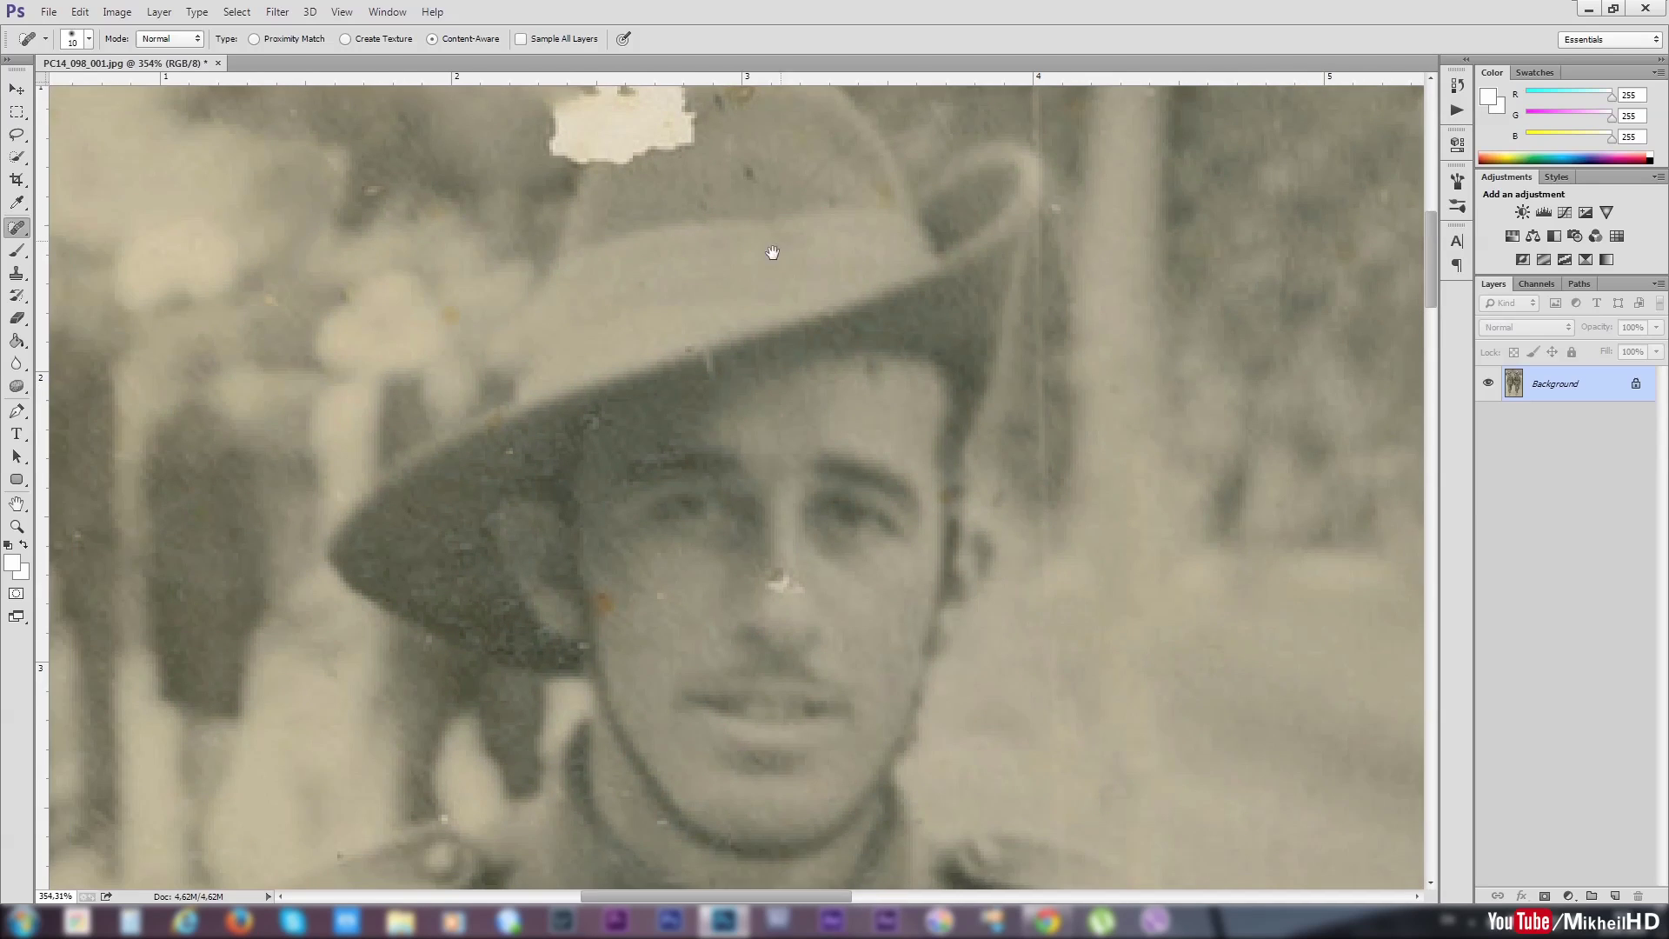
mouse_move(598, 591)
left_mouse_down()
mouse_move(608, 639)
mouse_move(638, 638)
mouse_move(616, 596)
mouse_move(597, 608)
left_mouse_up()
left_click(659, 597)
left_click(682, 667)
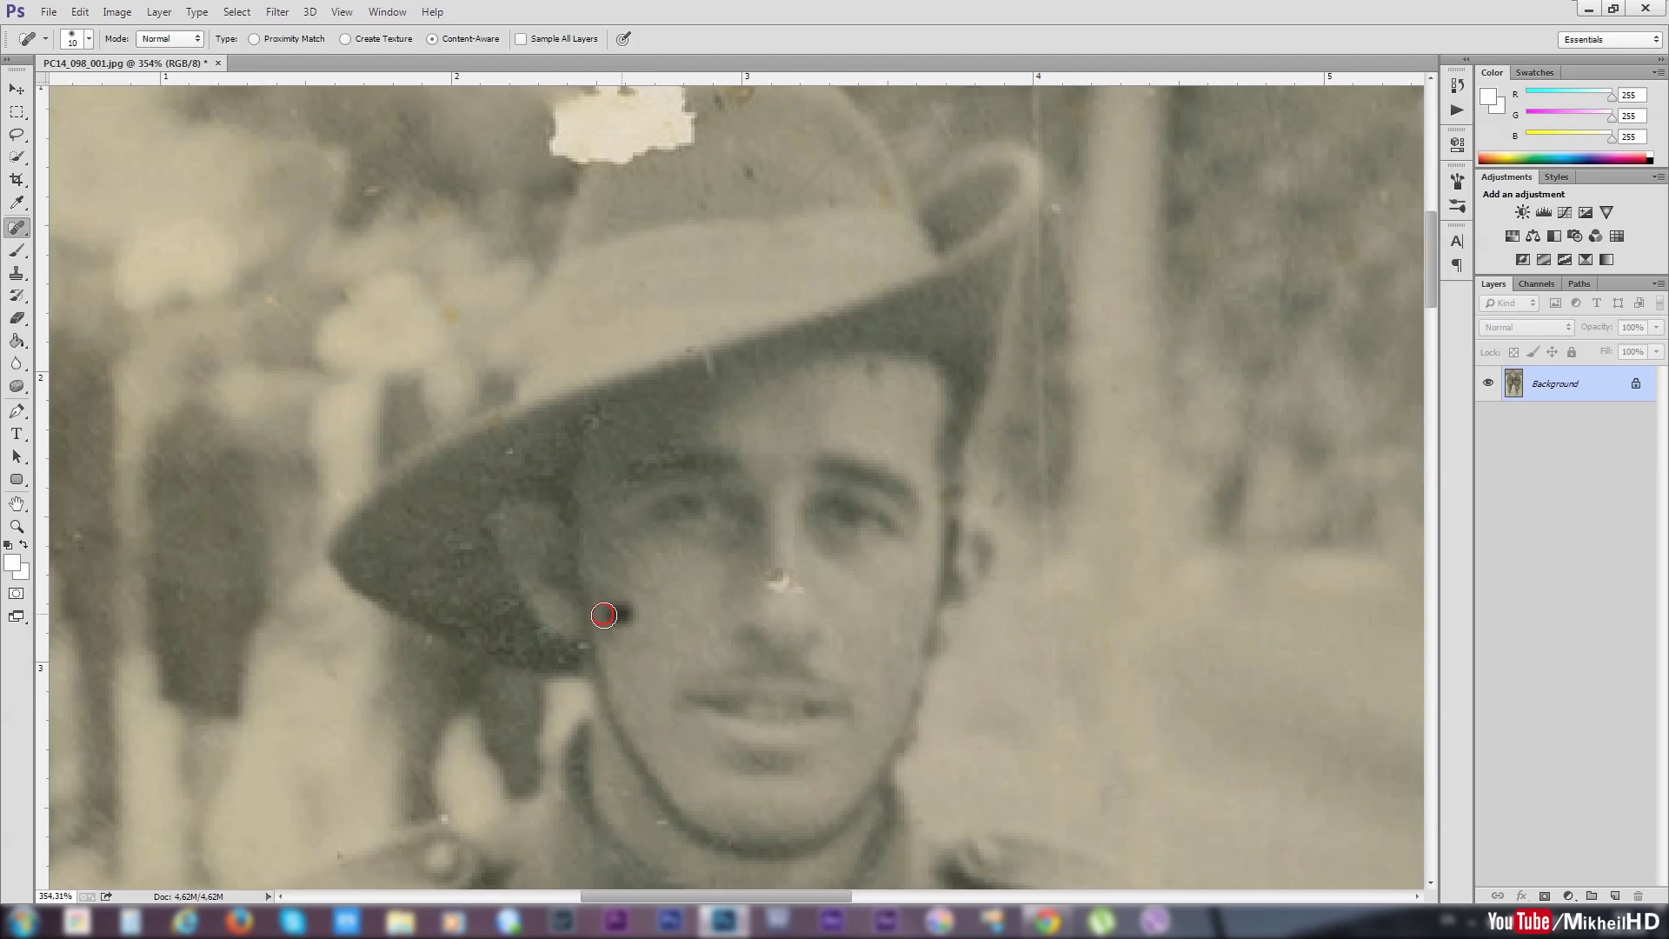
left_click(618, 633)
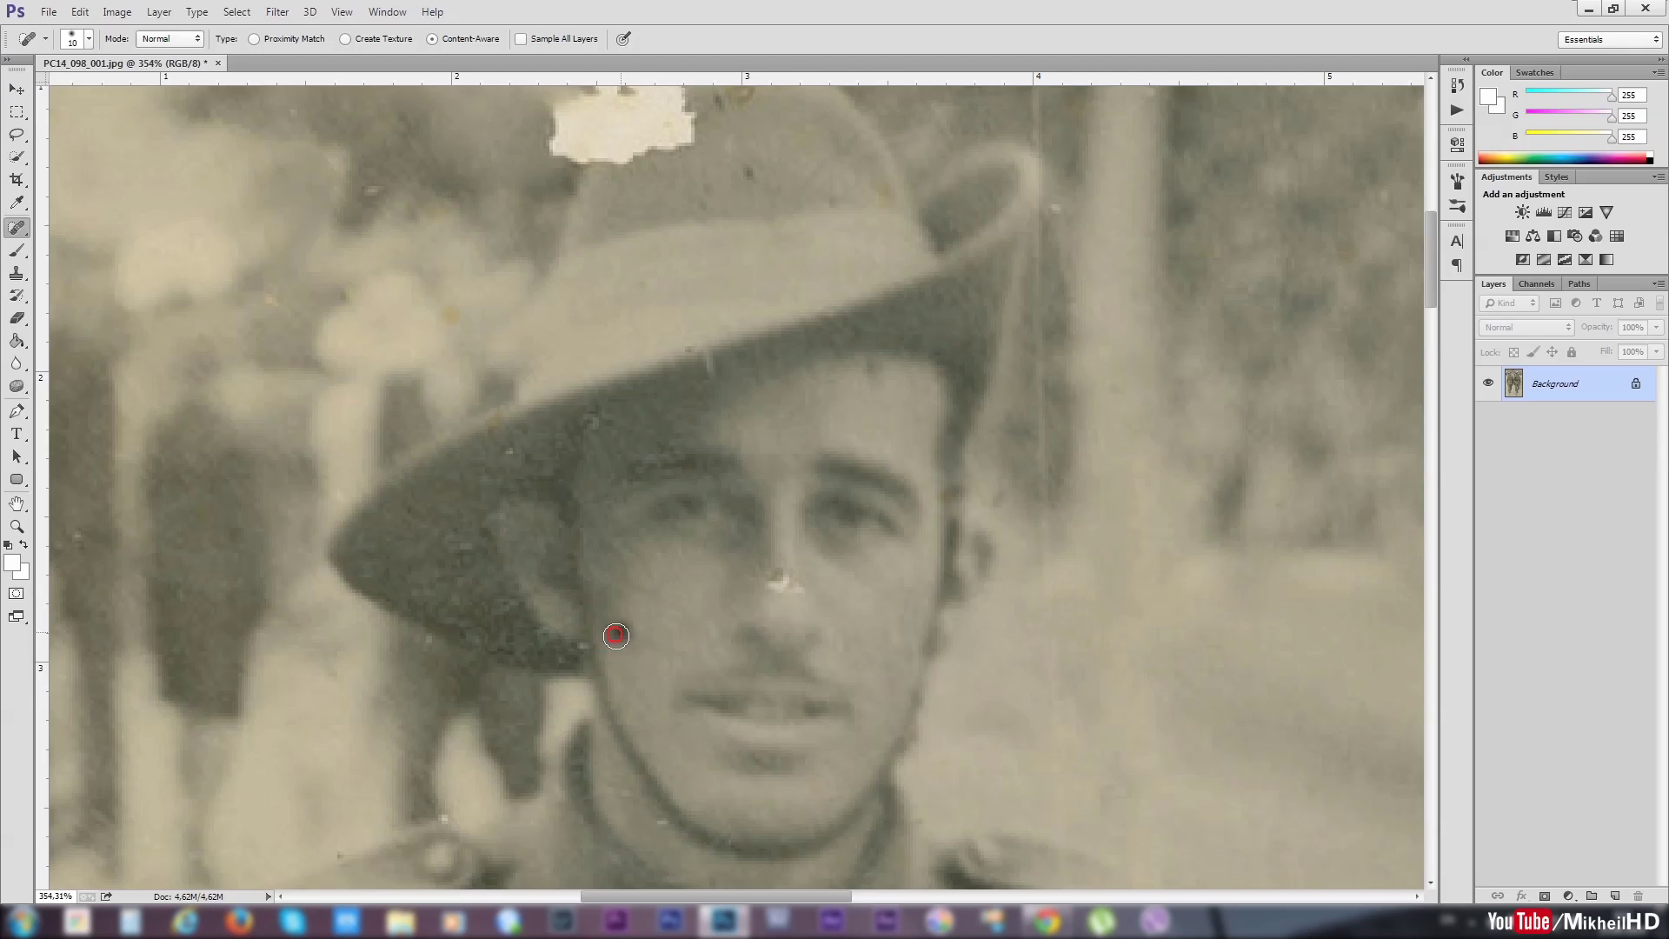
- Remove the white speck at the nose tip and smooth the nose bridge
left_click(793, 587)
left_click_drag(786, 554, 781, 598)
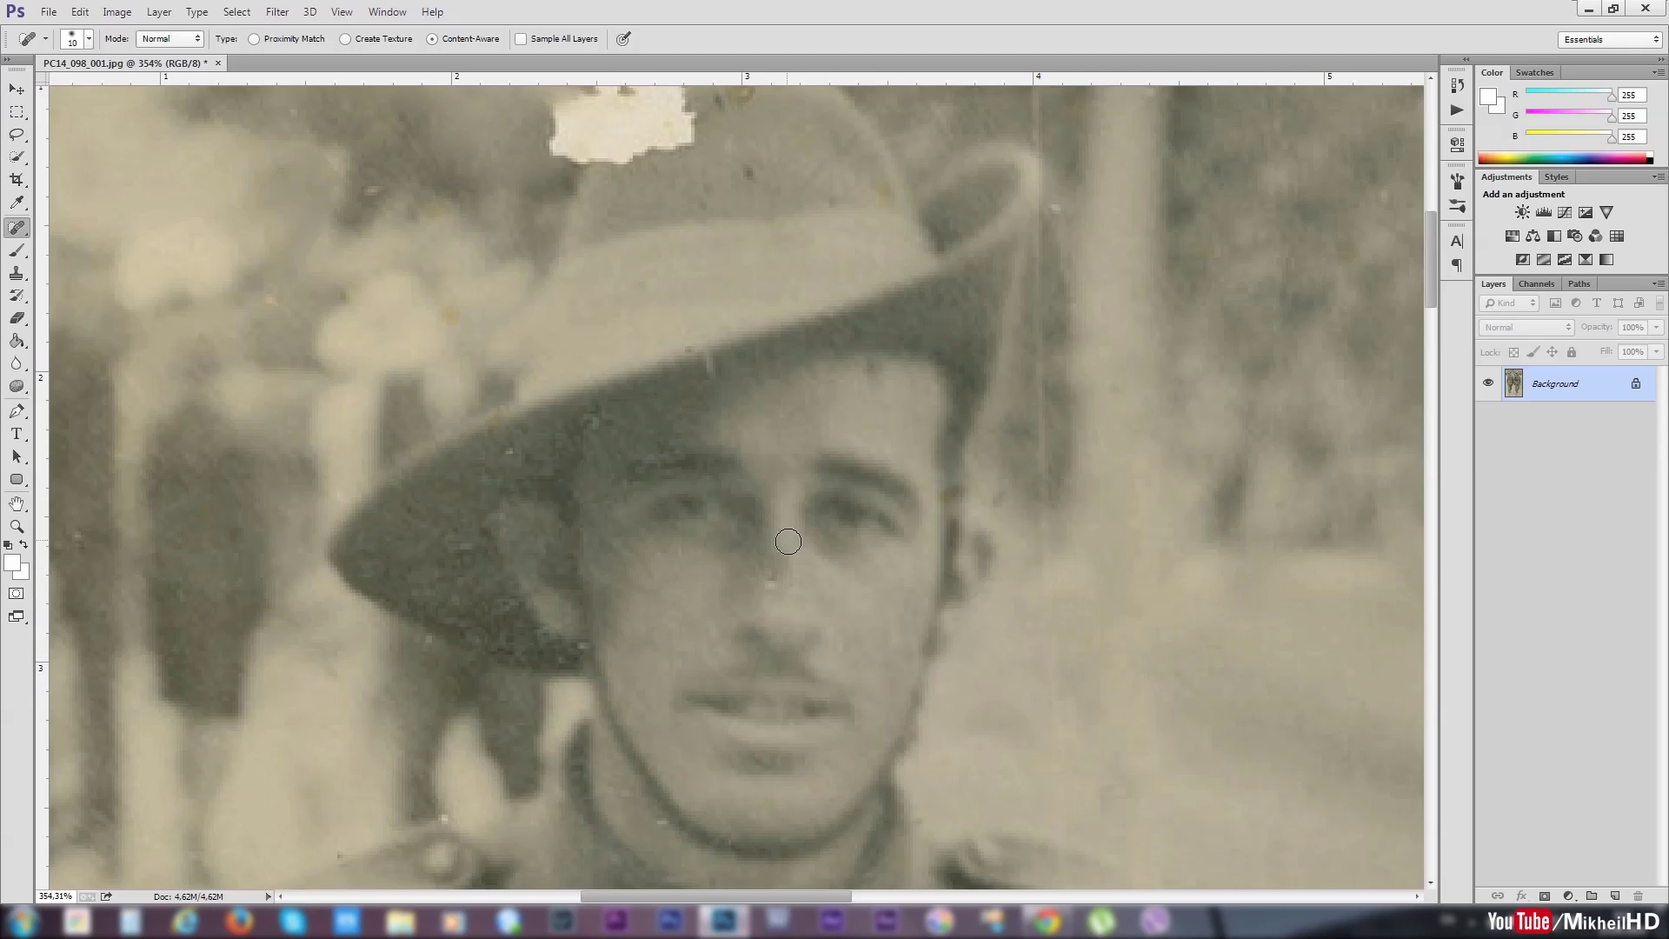
mouse_move(788, 542)
left_mouse_down()
mouse_move(787, 619)
mouse_move(798, 584)
left_mouse_up()
left_click_drag(785, 515, 786, 591)
- Revert to an earlier Spot Healing state in History and re-heal the nose in one stroke
left_click(1458, 84)
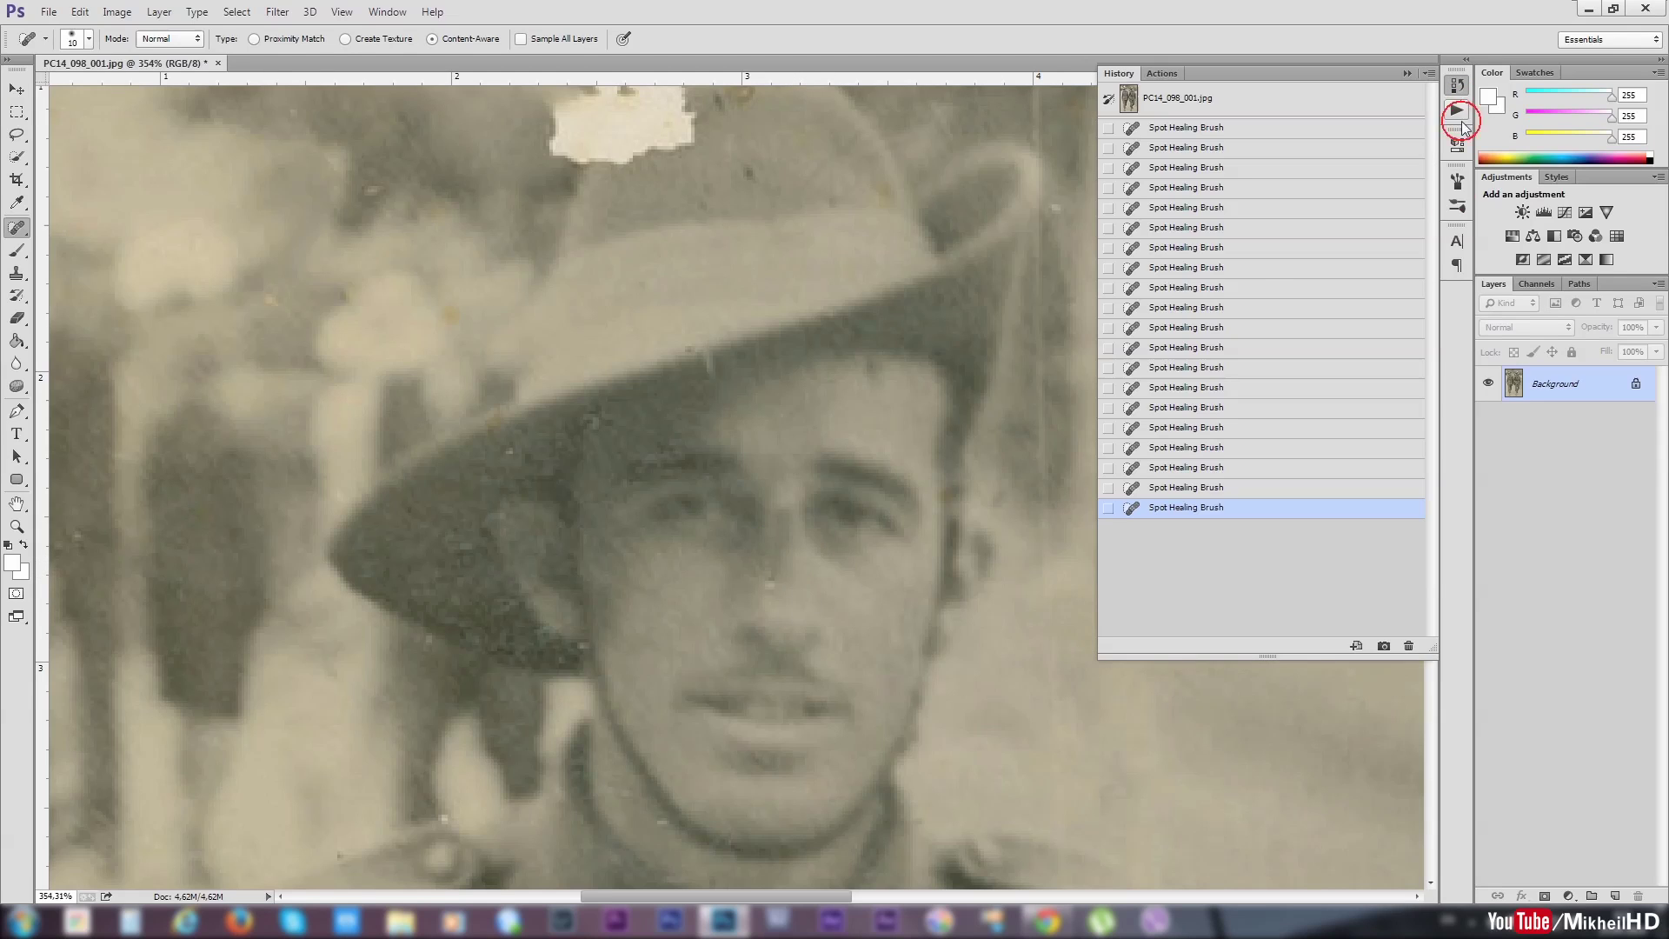
left_click(1219, 431)
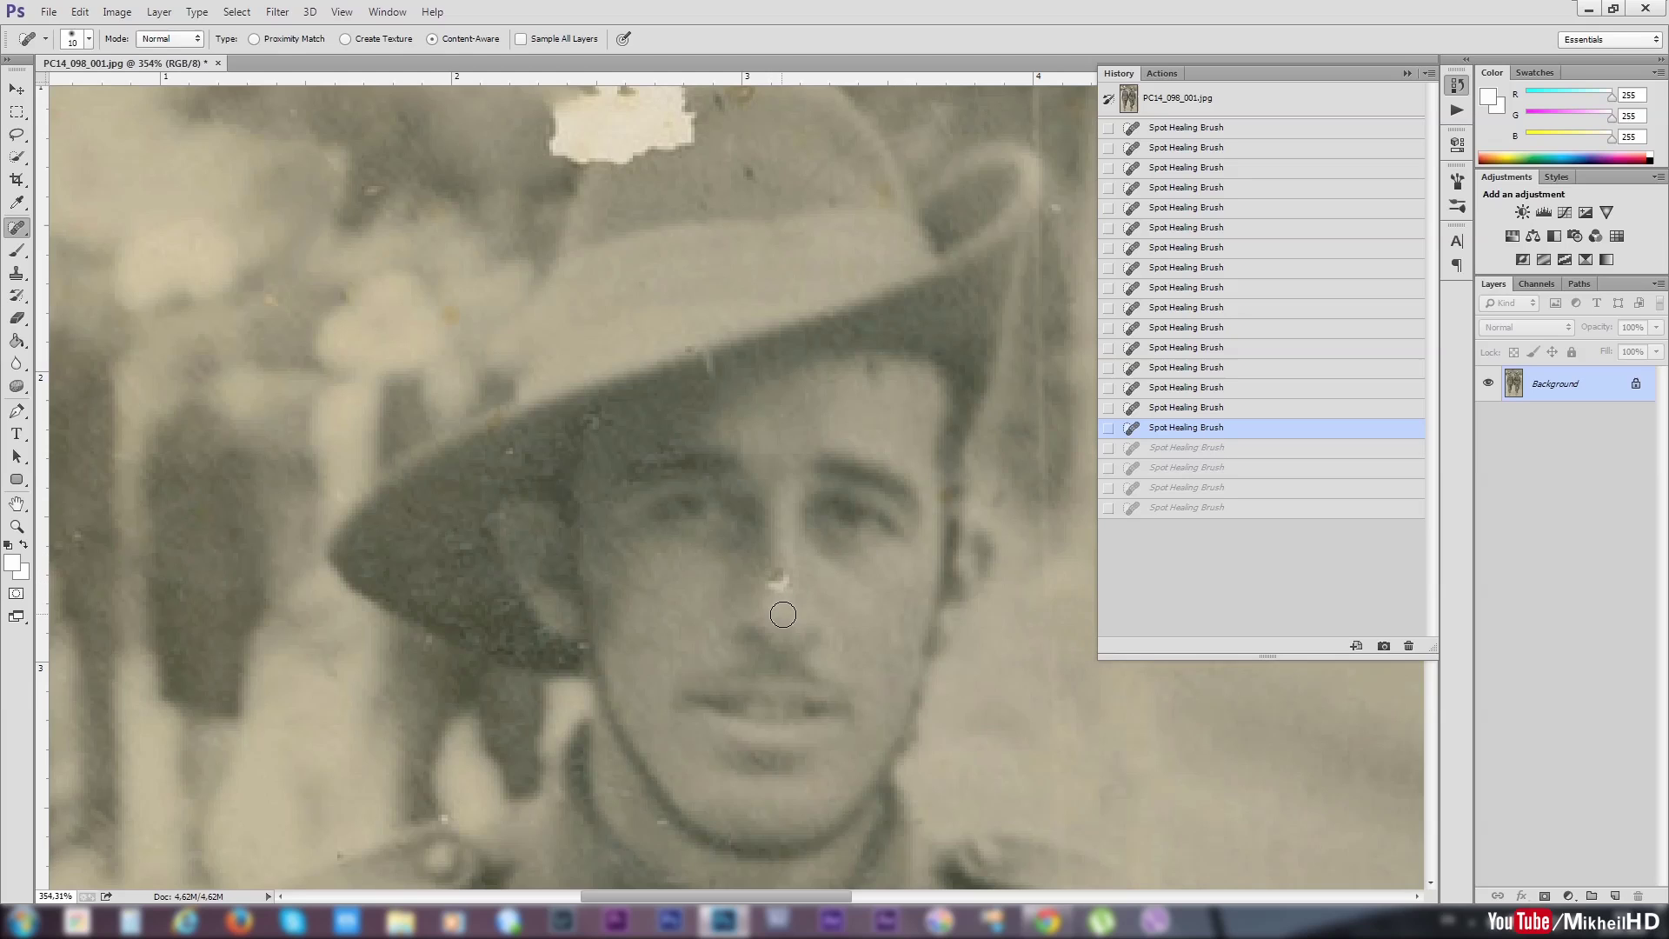
left_click_drag(776, 590, 793, 564)
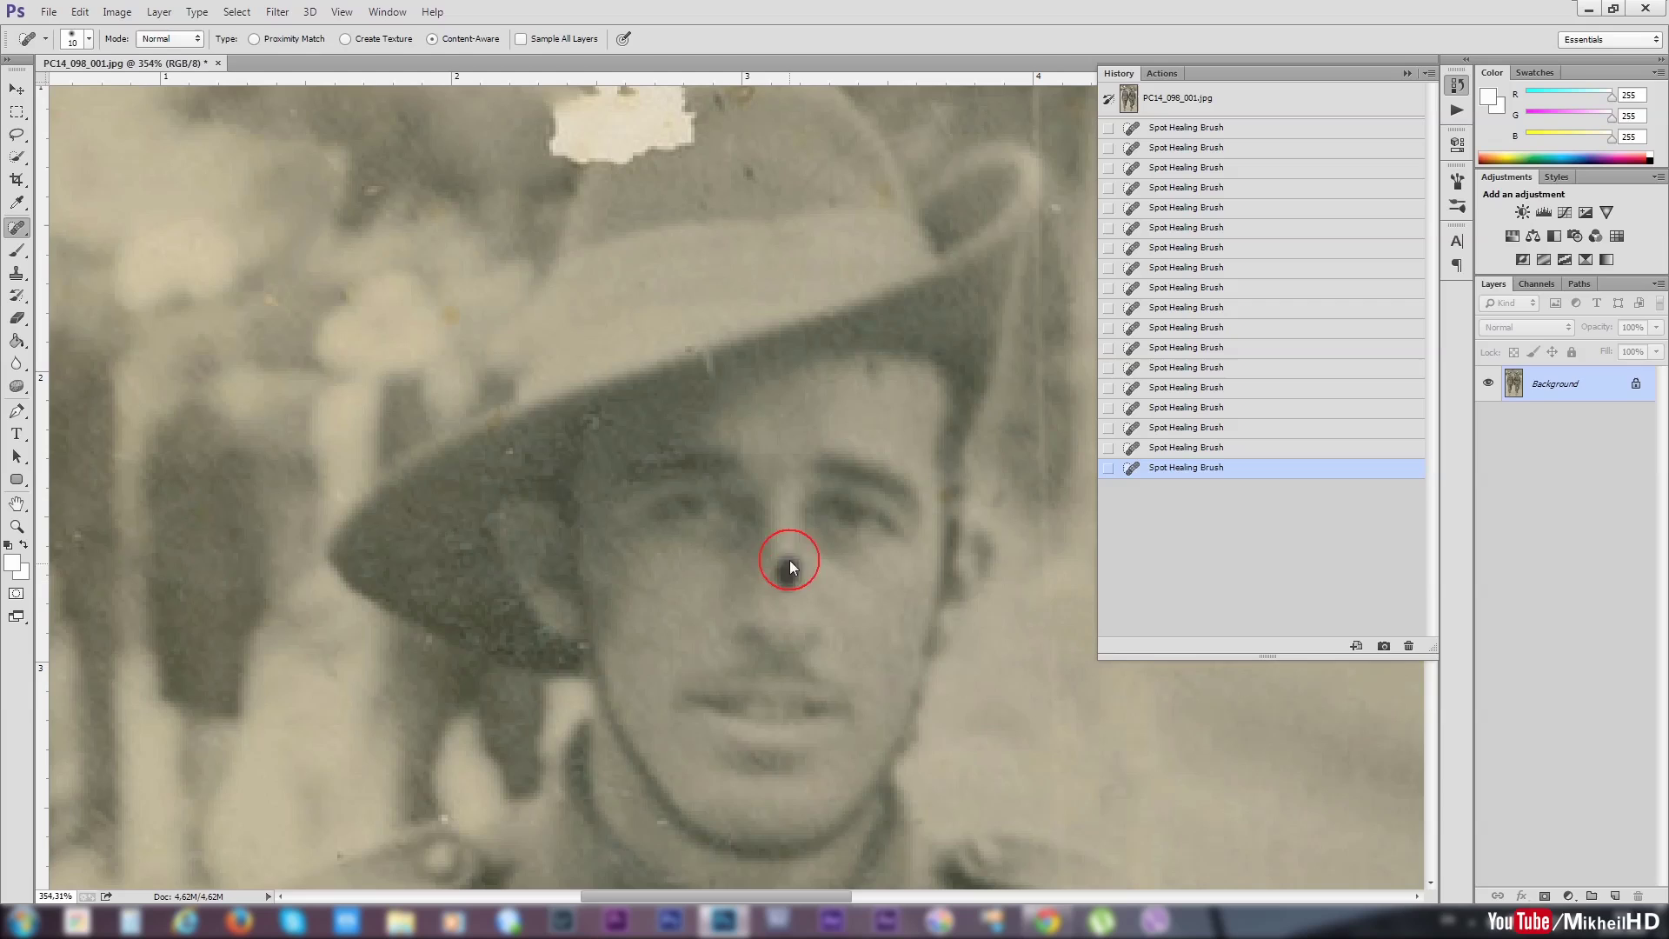
left_click(1407, 73)
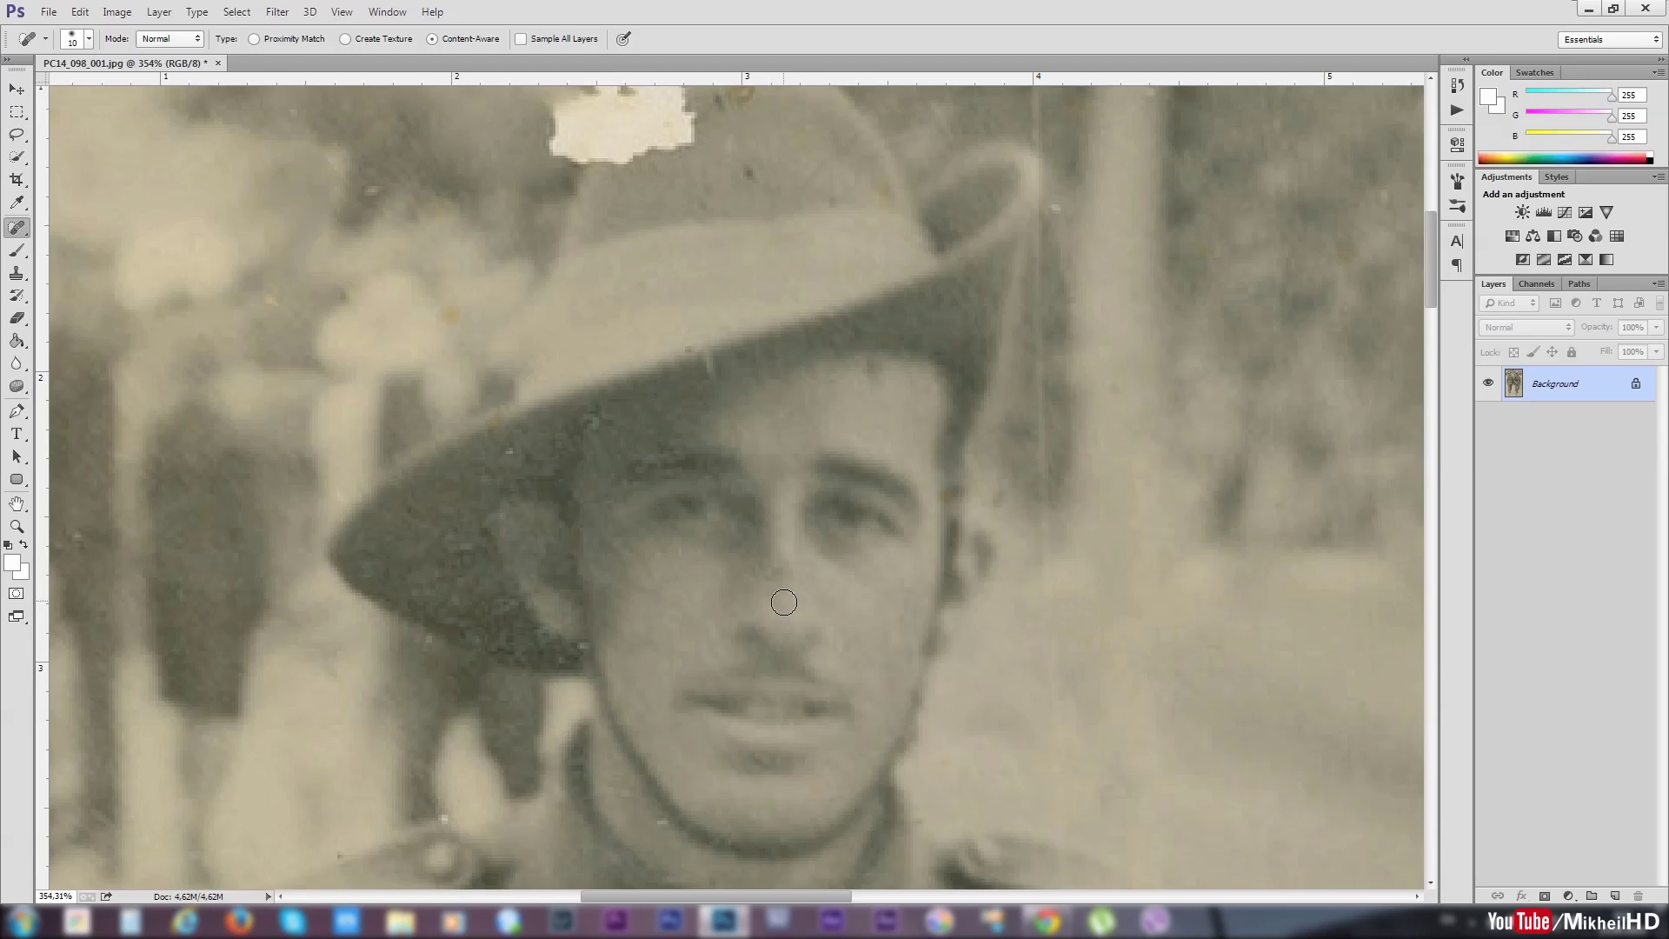
- Heal over the nose and cheek edge, then the specks around the left soldier's hat
mouse_move(768, 597)
left_mouse_down()
mouse_move(761, 566)
mouse_move(785, 568)
left_mouse_up()
left_click_drag(959, 473, 947, 526)
left_click(1055, 282)
left_click(366, 190)
left_click(271, 294)
left_click(410, 311)
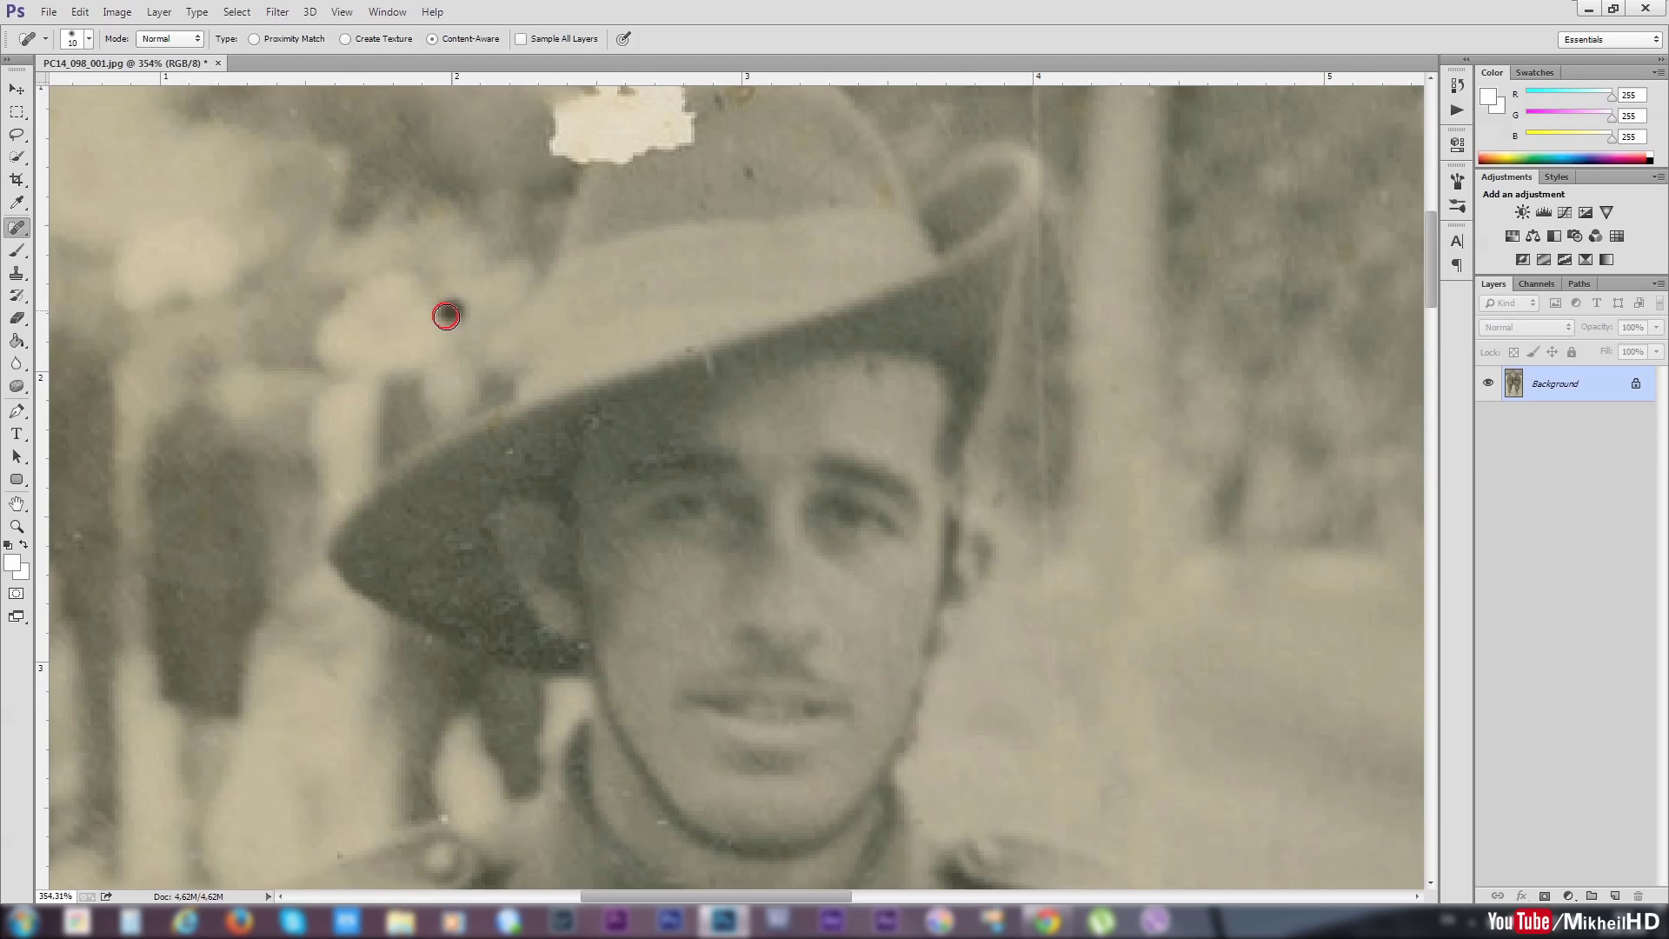
left_click(488, 382)
left_click(440, 205)
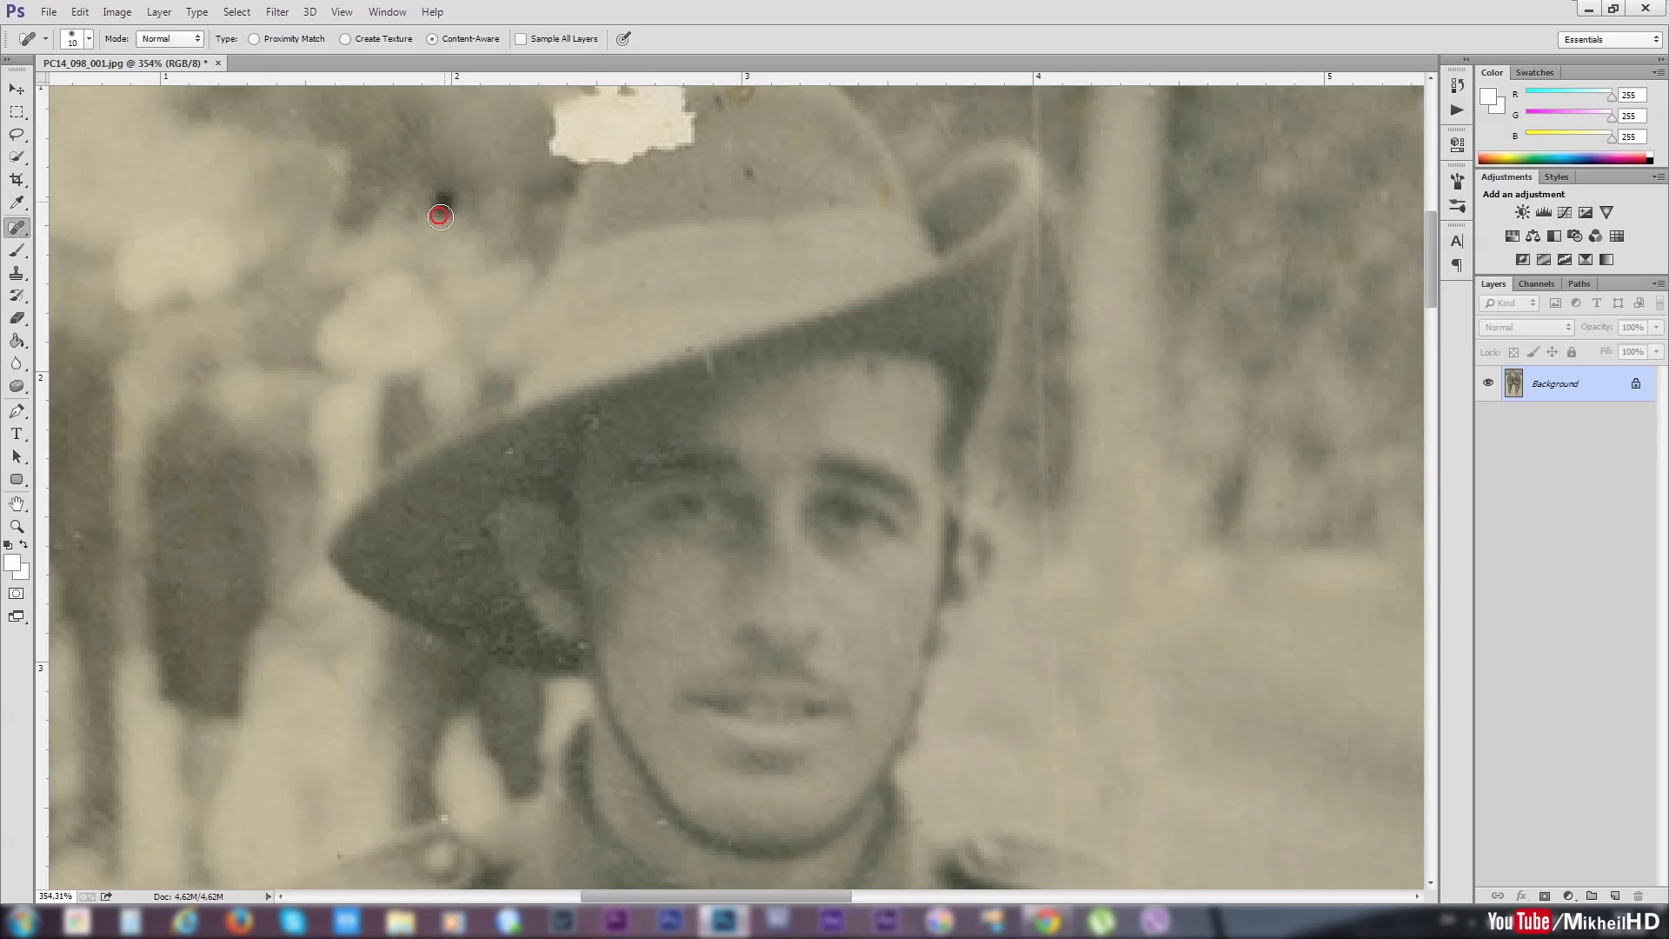
left_click(593, 686)
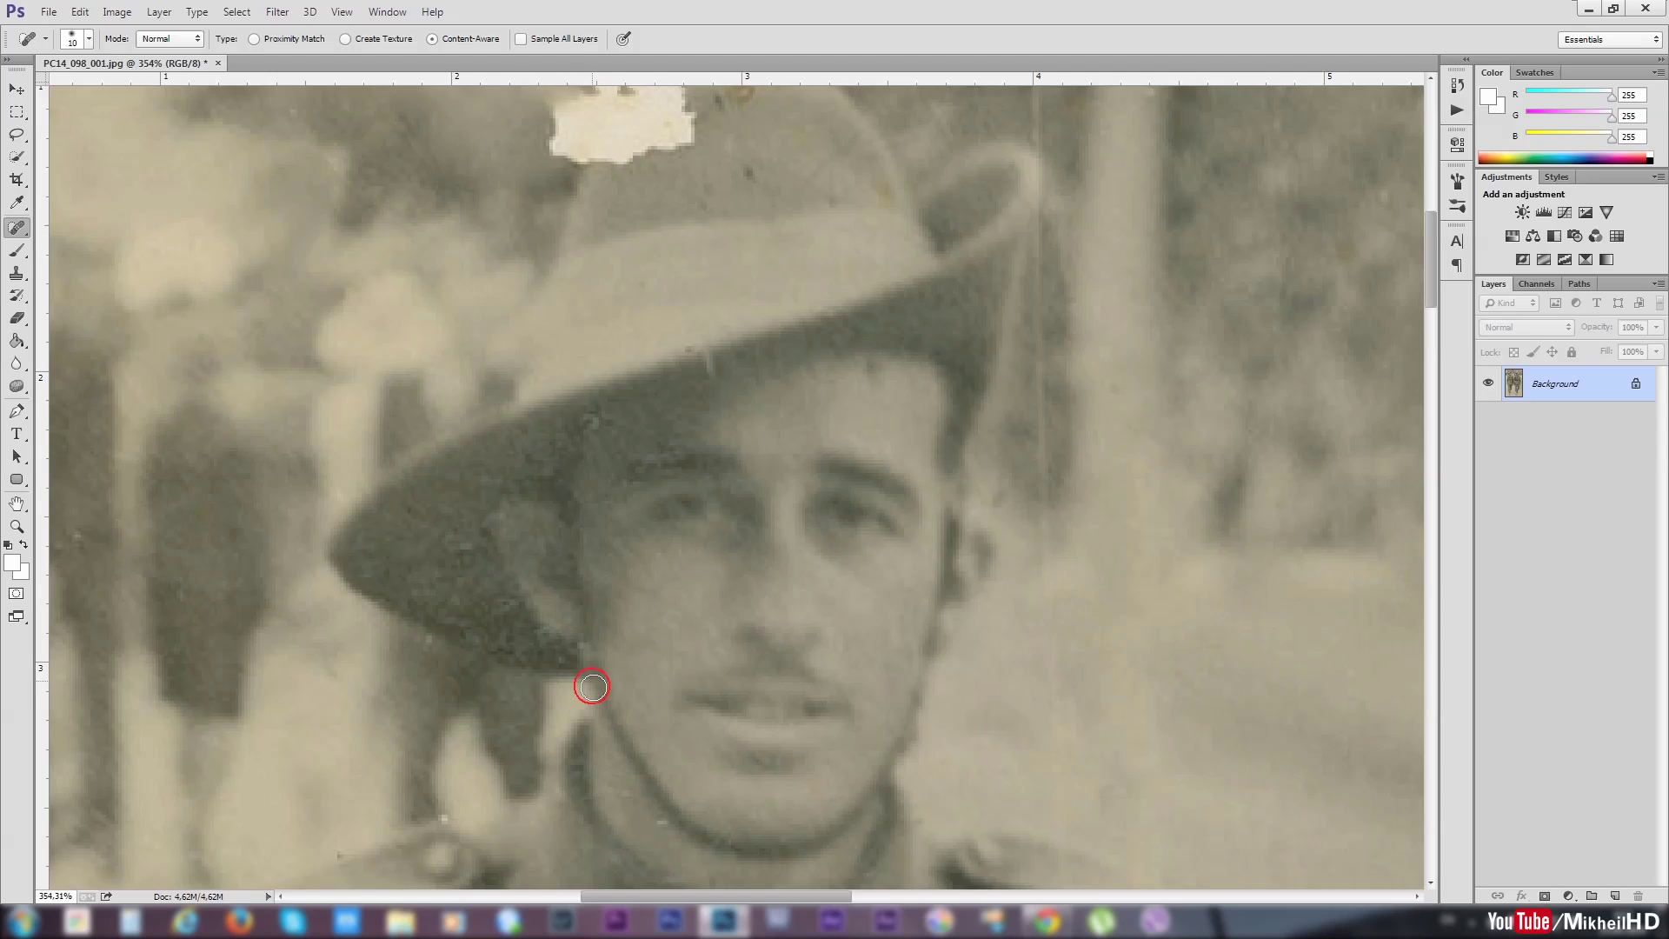
- Heal the marks and specks on the left soldier's shoulder and nearby background
left_click(473, 800)
left_click_drag(535, 799, 623, 421)
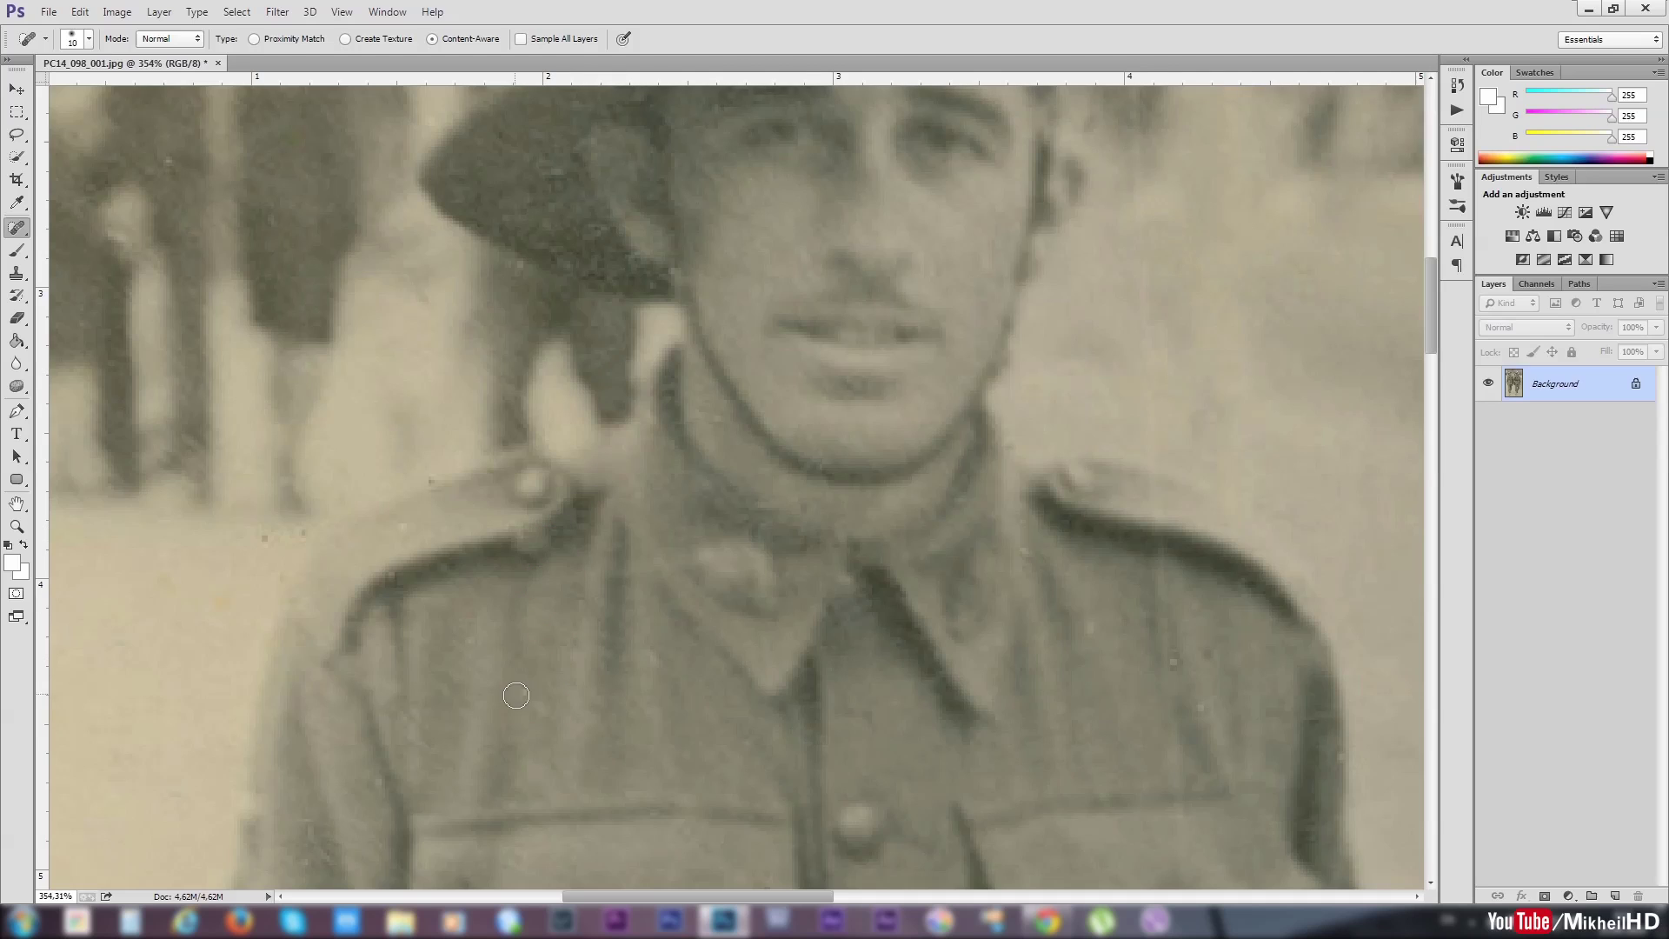
left_click_drag(407, 520, 388, 533)
left_click(431, 480)
left_click(244, 611)
left_click(173, 587)
left_click(194, 794)
left_click(305, 812)
- Heal the specks on the chest and at the chest pocket's lower edge
left_click_drag(1047, 675, 861, 597)
left_click(923, 574)
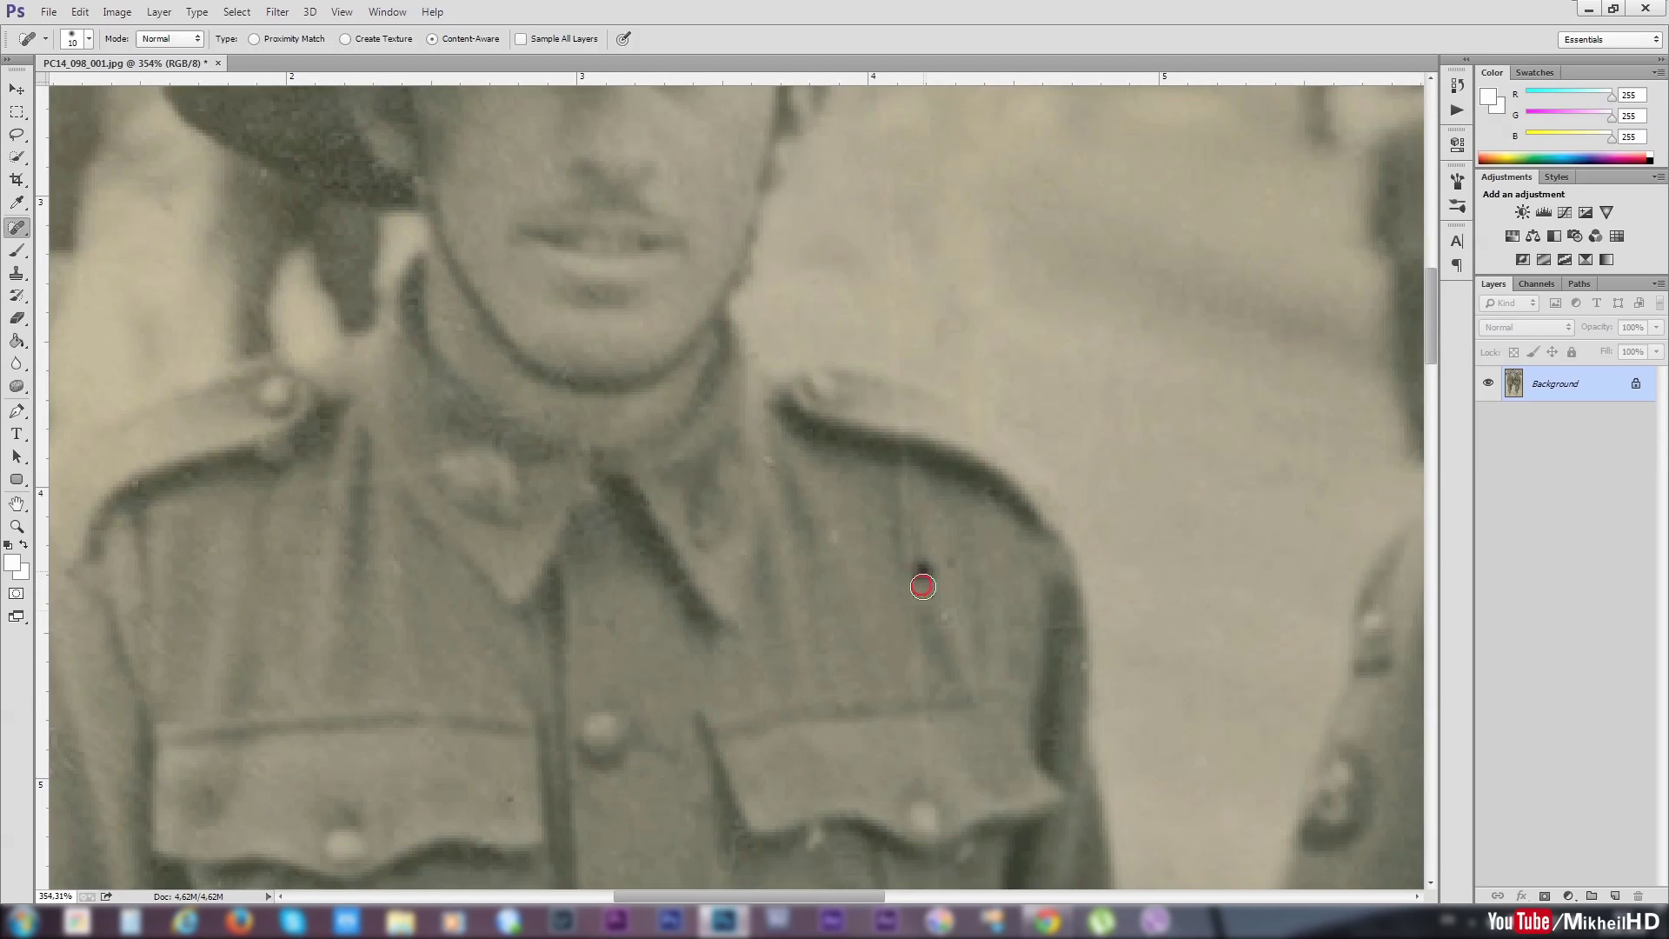
left_click(822, 768)
left_click(819, 846)
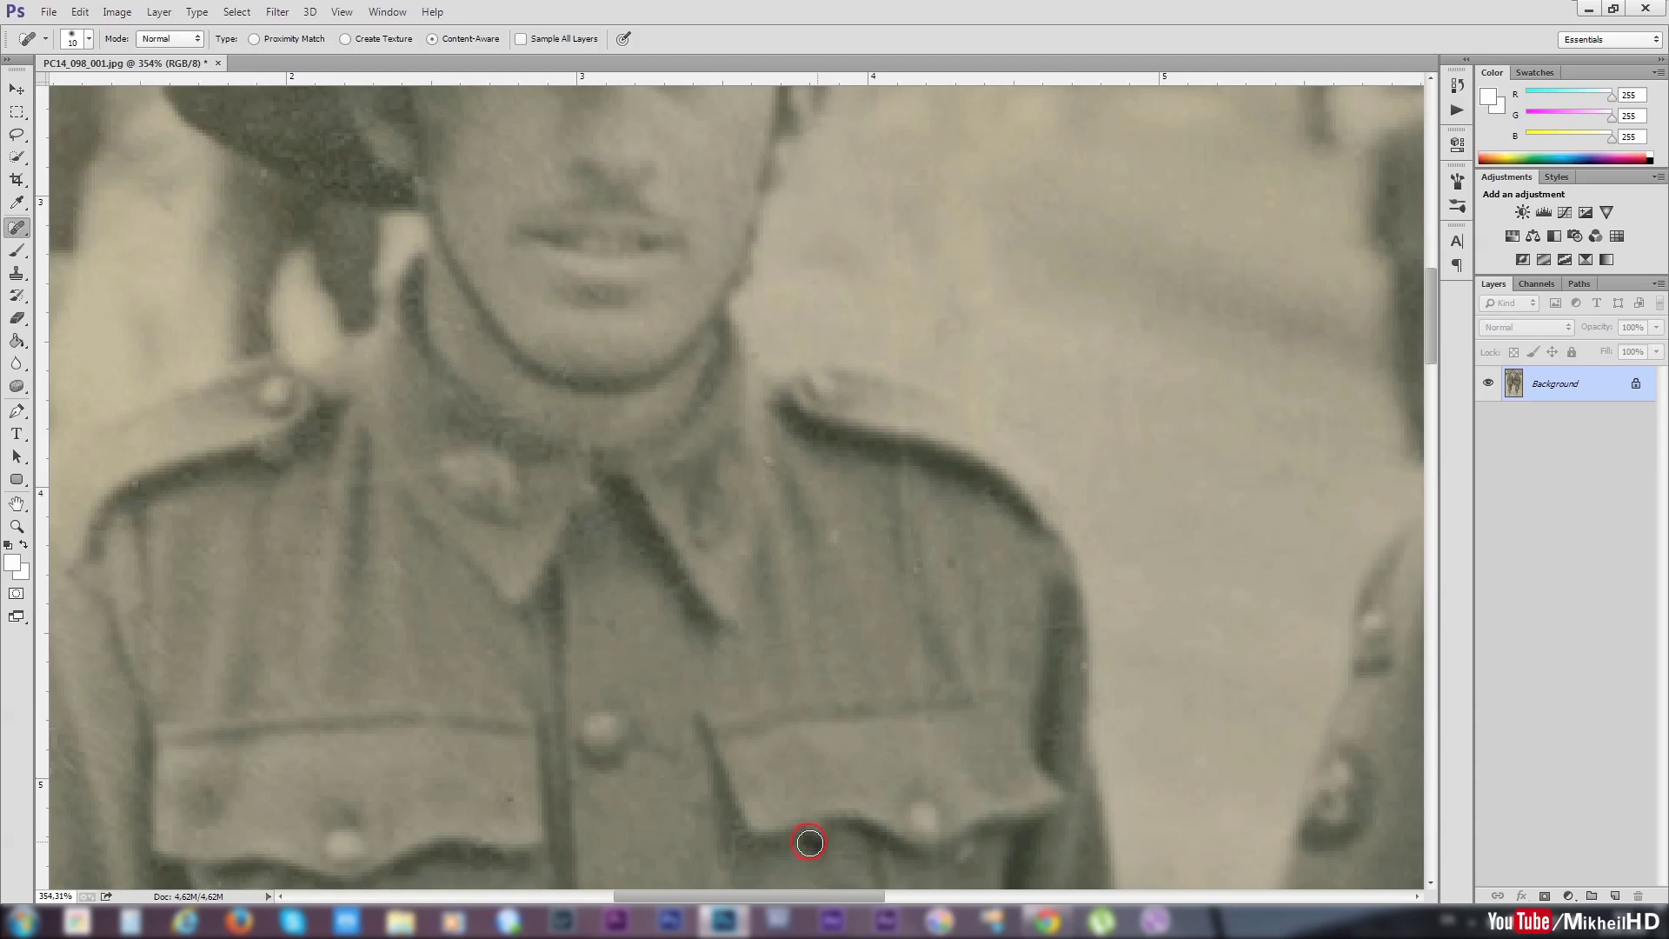
left_click_drag(681, 626, 663, 253)
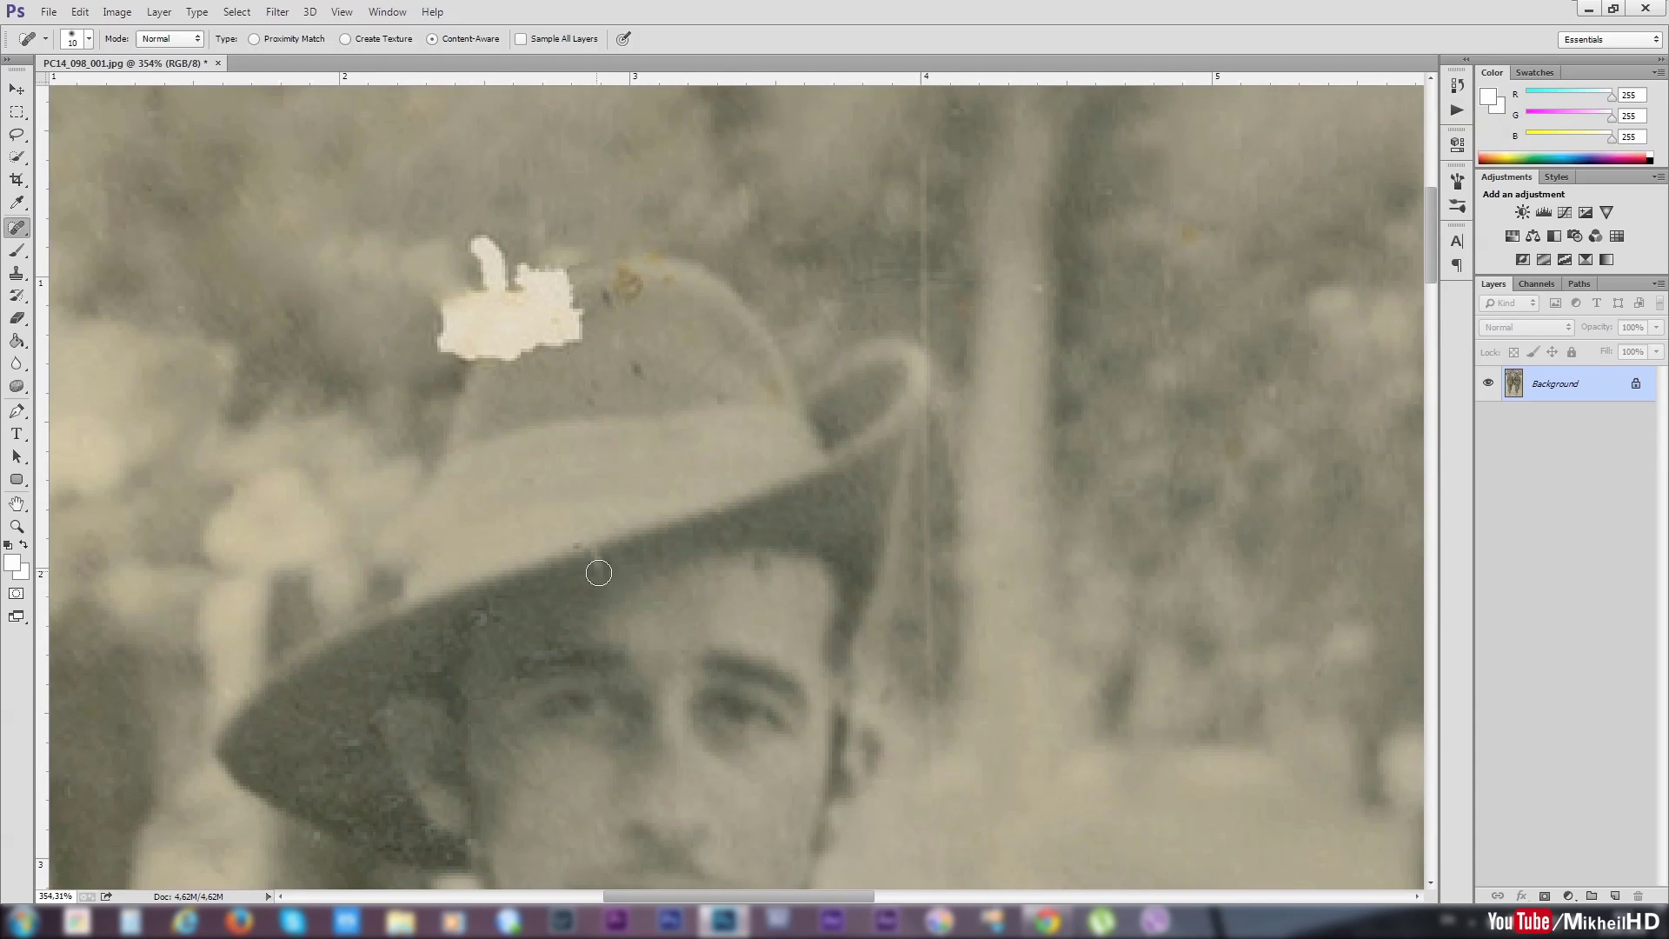
- Heal the specks and marks along the left soldier's hat brim and crown
left_click(607, 567)
left_click(484, 616)
left_click(608, 563)
mouse_move(565, 559)
left_mouse_down()
mouse_move(640, 540)
mouse_move(692, 560)
mouse_move(566, 578)
left_mouse_up()
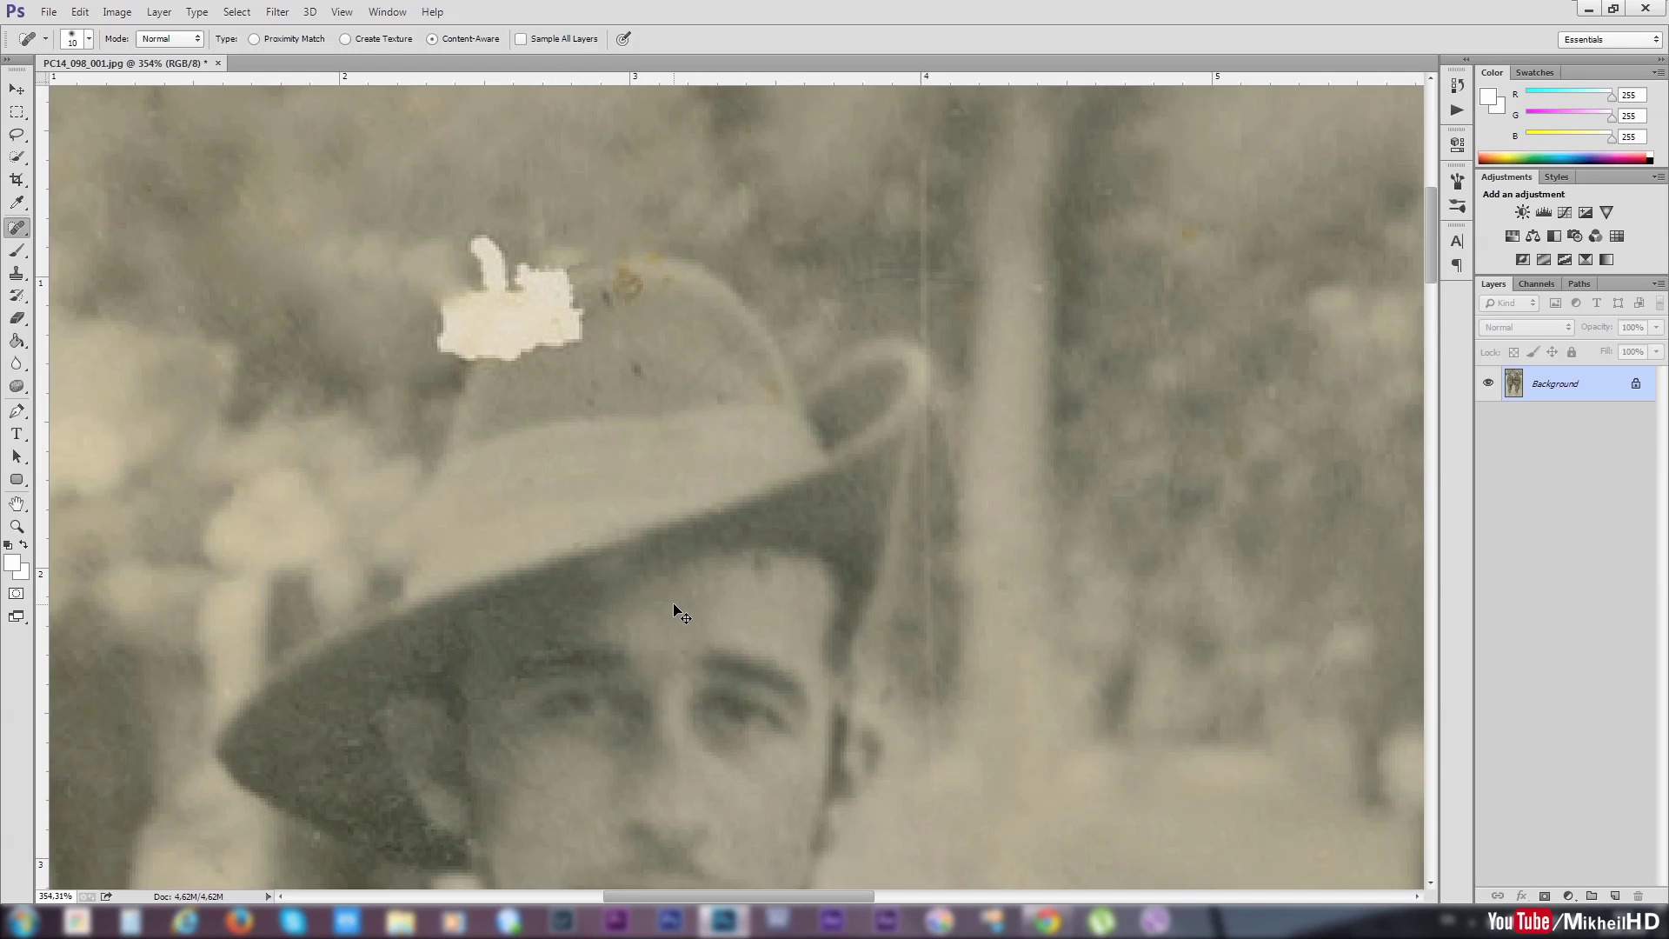
left_click_drag(634, 382, 585, 402)
mouse_move(613, 309)
left_mouse_down()
mouse_move(650, 297)
mouse_move(623, 269)
mouse_move(654, 259)
mouse_move(698, 281)
left_mouse_up()
left_click(663, 279)
- Remove the light scratch on the hat crown and the marks along the pole's edge
mouse_move(758, 378)
left_mouse_down()
mouse_move(787, 398)
mouse_move(711, 398)
mouse_move(771, 403)
left_mouse_up()
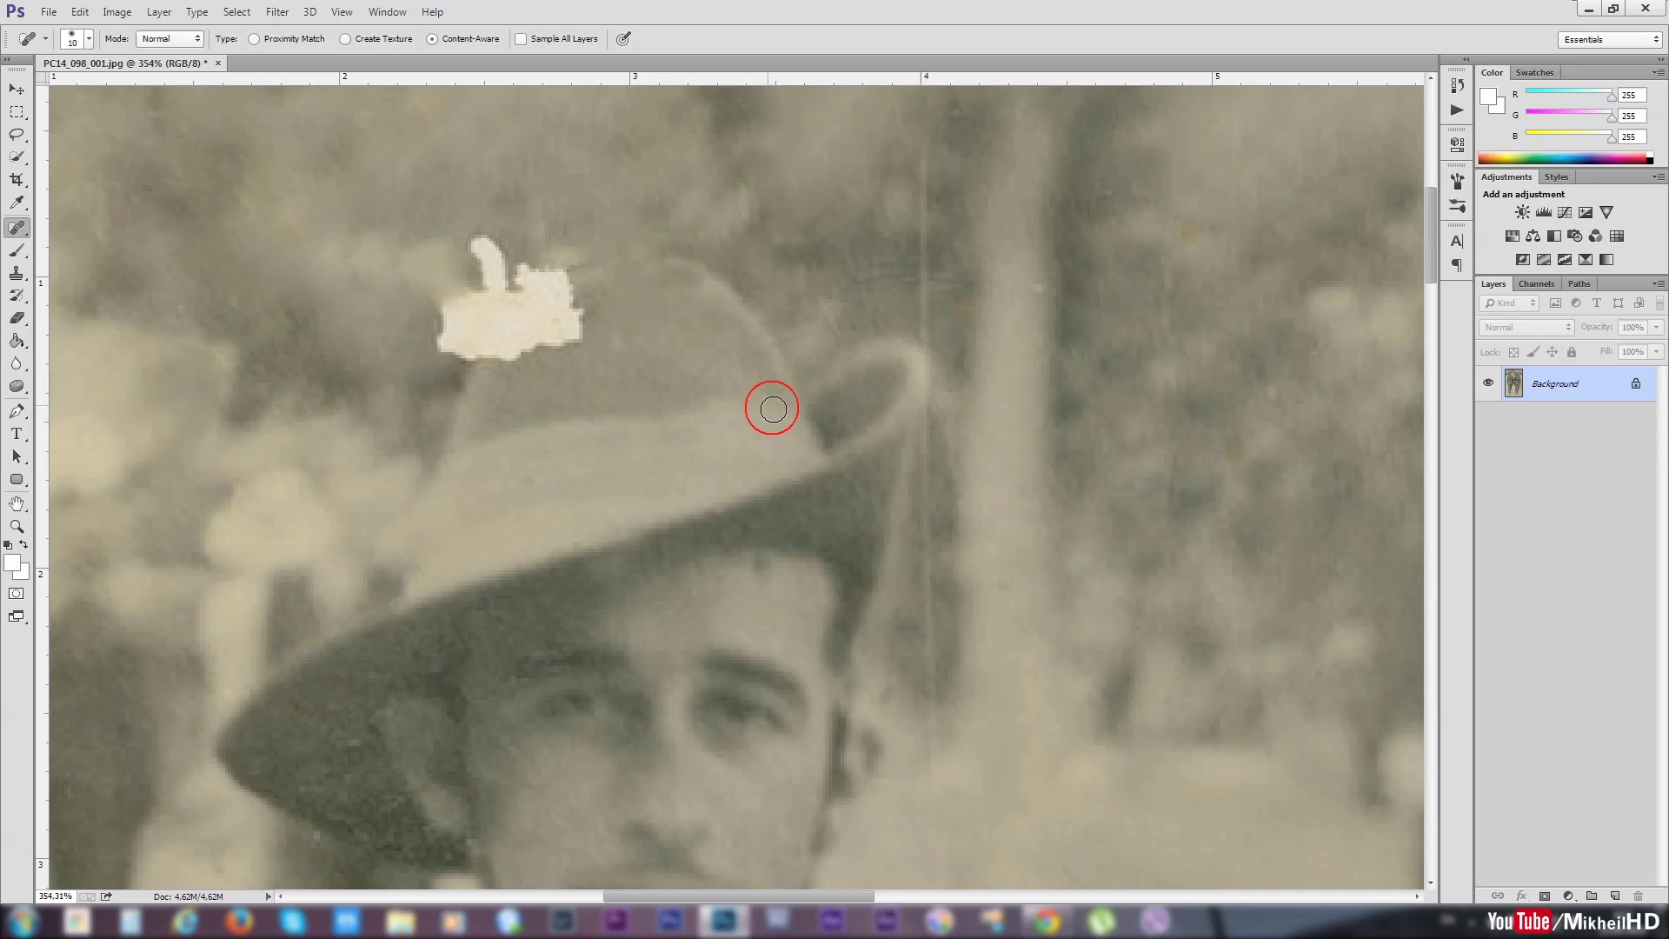
left_click_drag(665, 388, 646, 367)
left_click_drag(966, 287, 964, 324)
left_click_drag(1049, 283, 1039, 317)
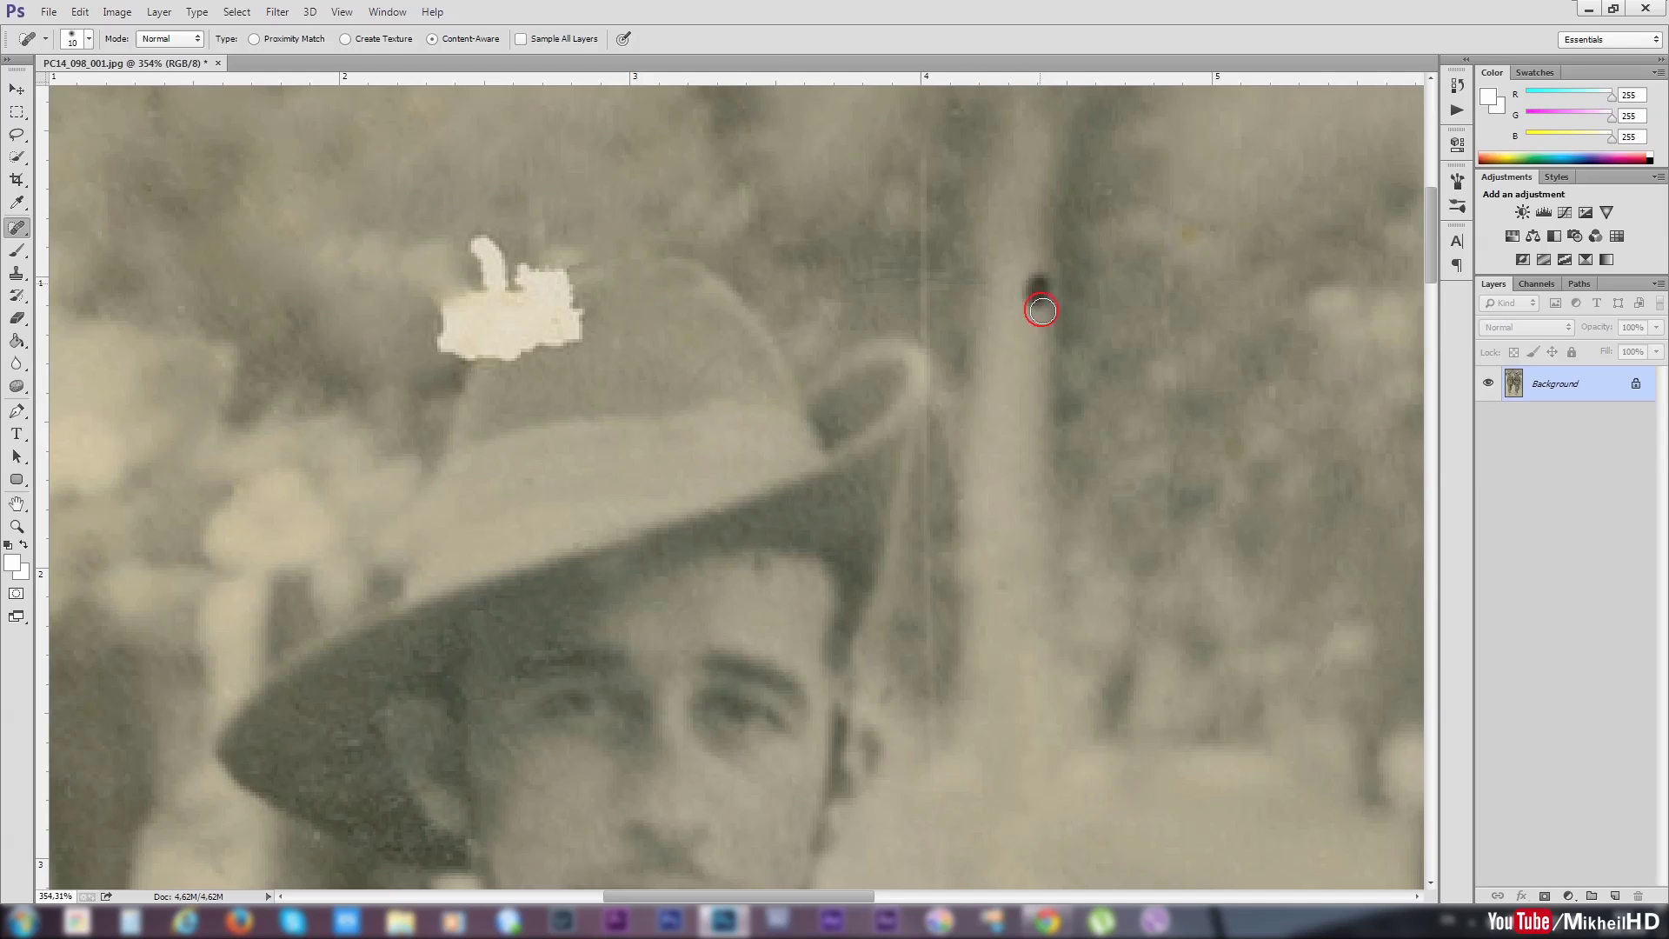
left_click(1212, 227)
left_click_drag(1212, 227, 1166, 330)
left_click_drag(1152, 257, 720, 357)
left_click_drag(1073, 435, 719, 466)
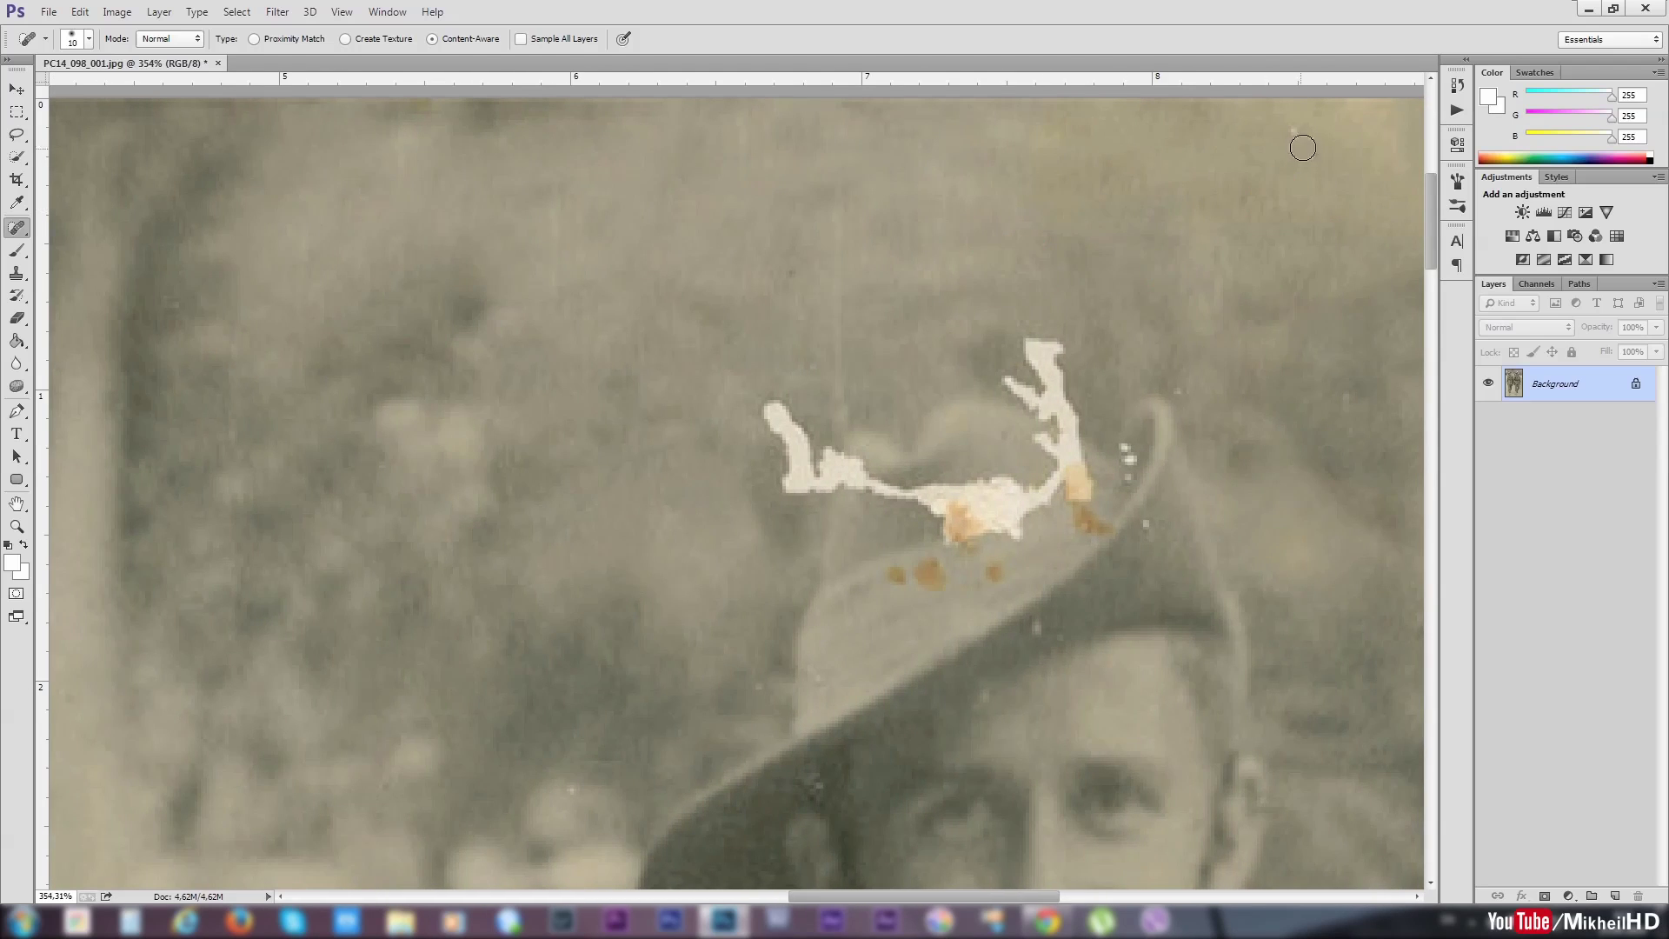
- Heal the white brim specks and the brown spots on the right soldier's hat
left_click_drag(1127, 443, 1127, 487)
left_click(827, 678)
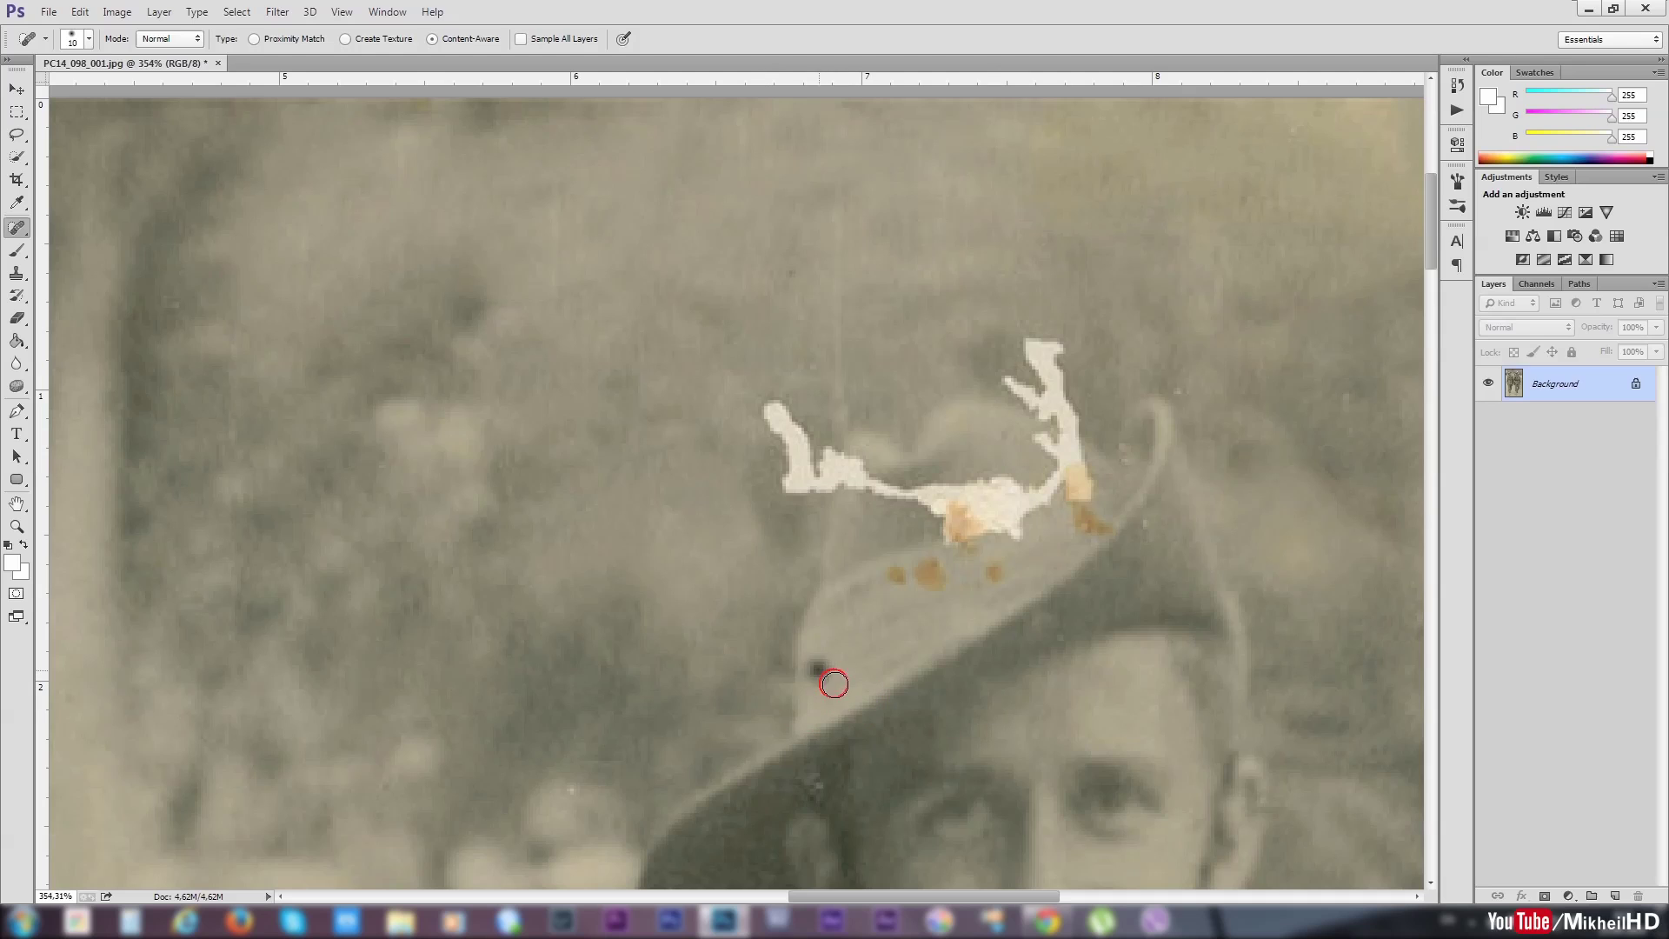
left_click(904, 581)
left_click(930, 574)
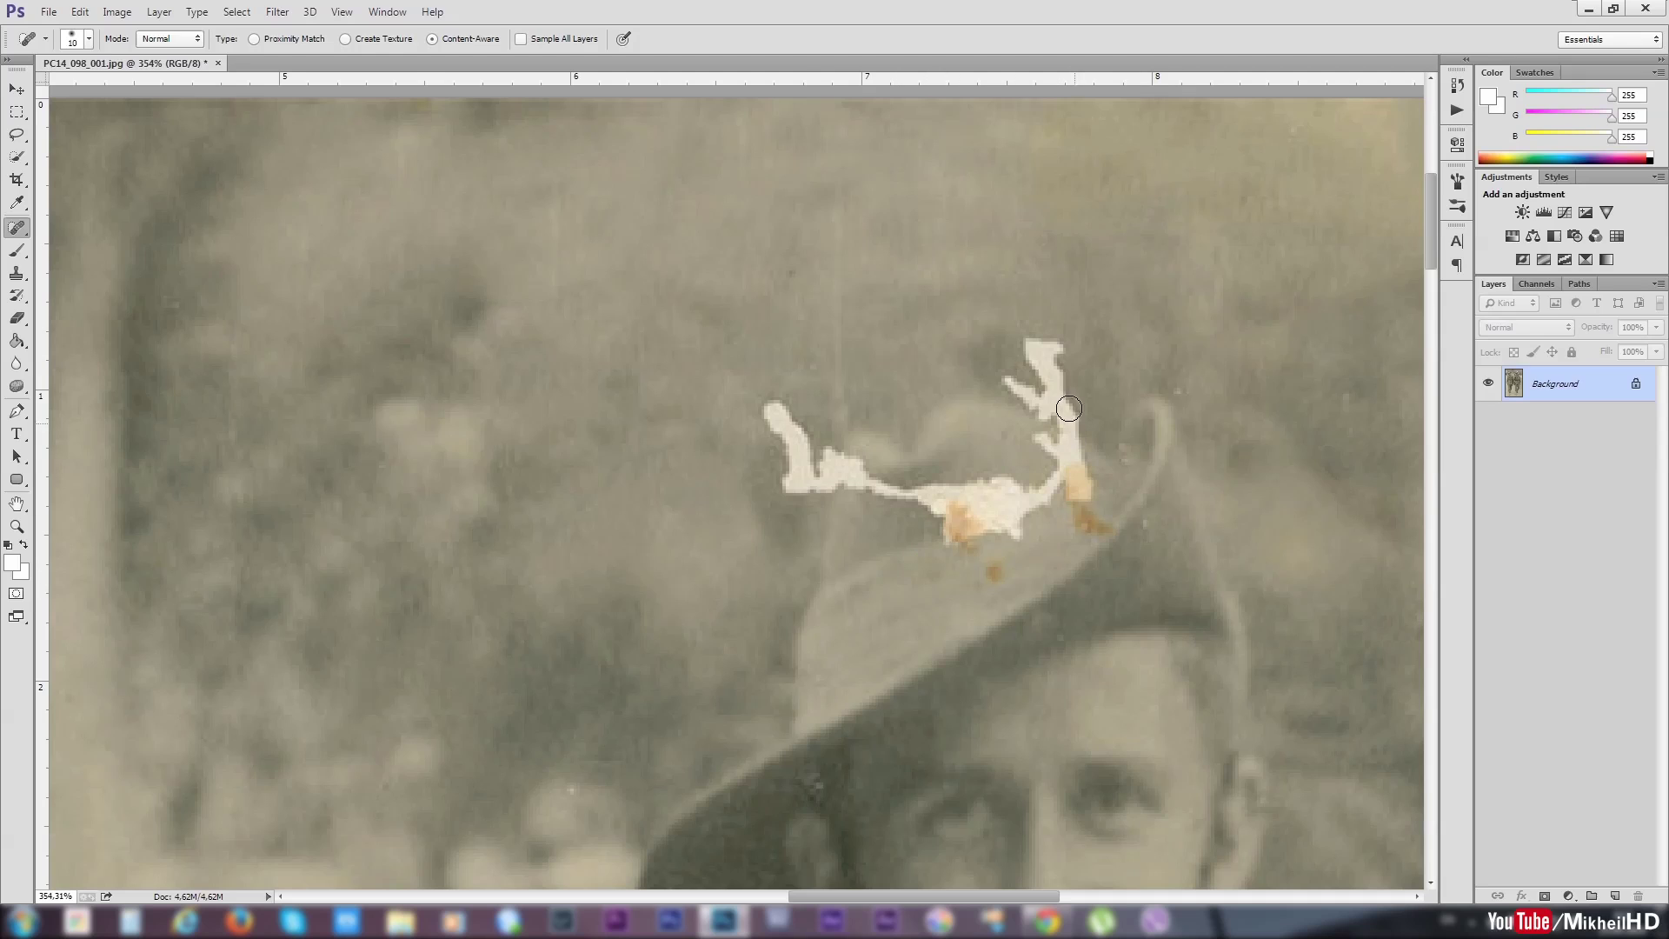
left_click(995, 577)
left_click_drag(1107, 512, 1071, 522)
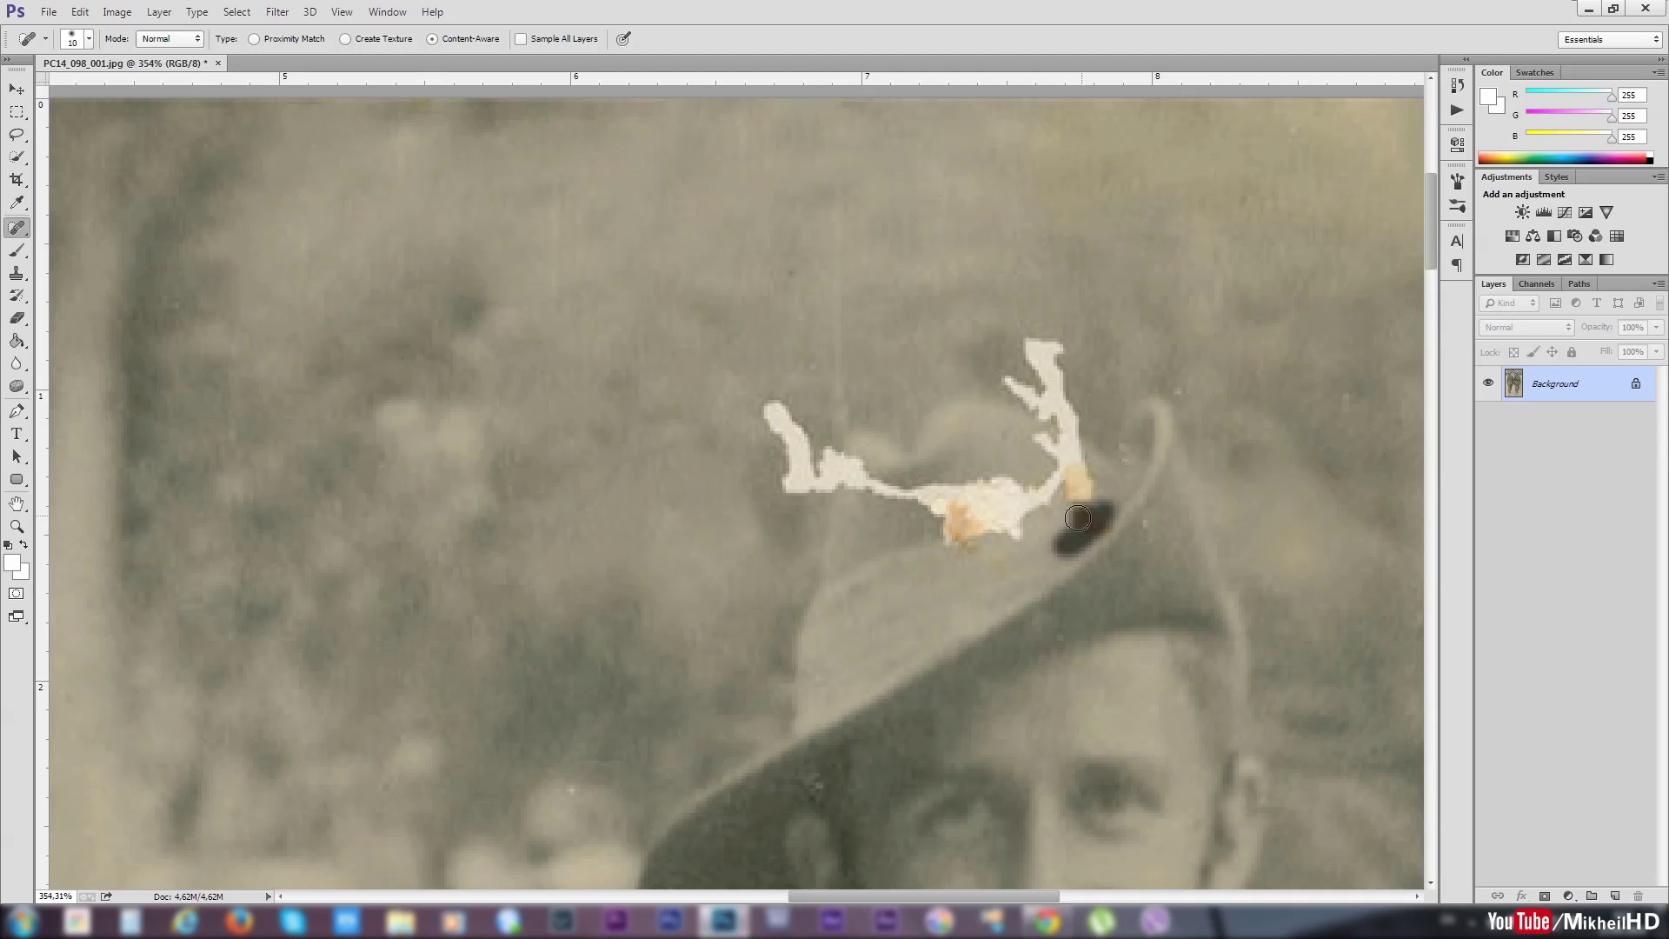
left_click_drag(1019, 576, 994, 573)
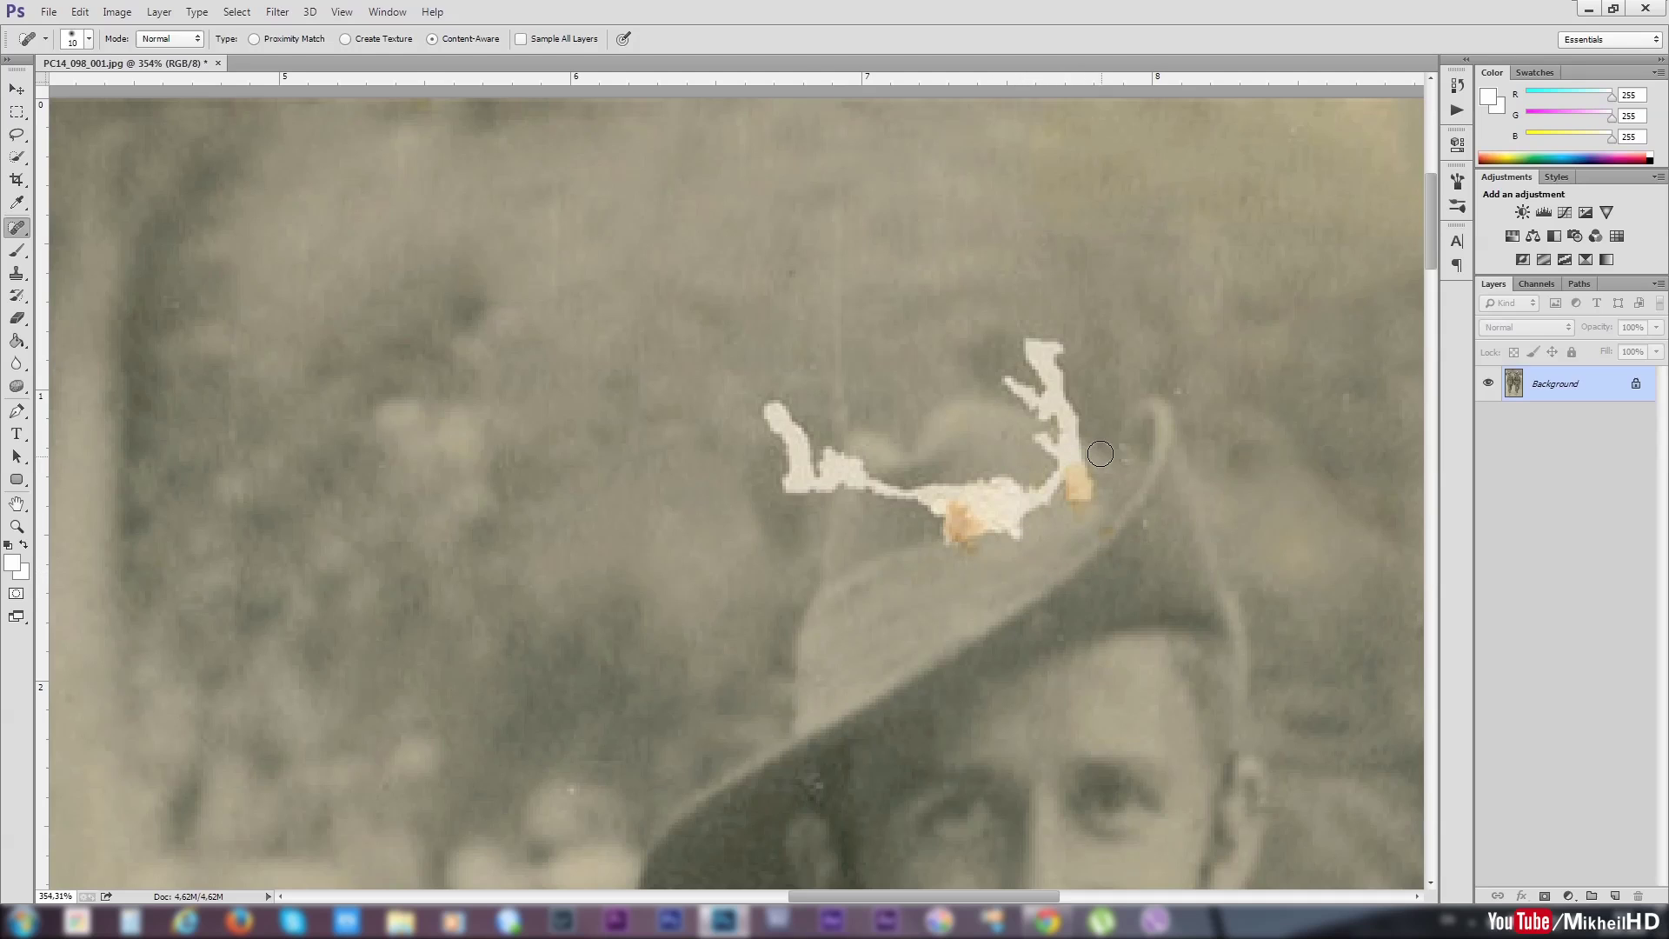
mouse_move(1105, 508)
left_mouse_down()
mouse_move(1083, 530)
mouse_move(1064, 513)
left_mouse_up()
left_click(1073, 509)
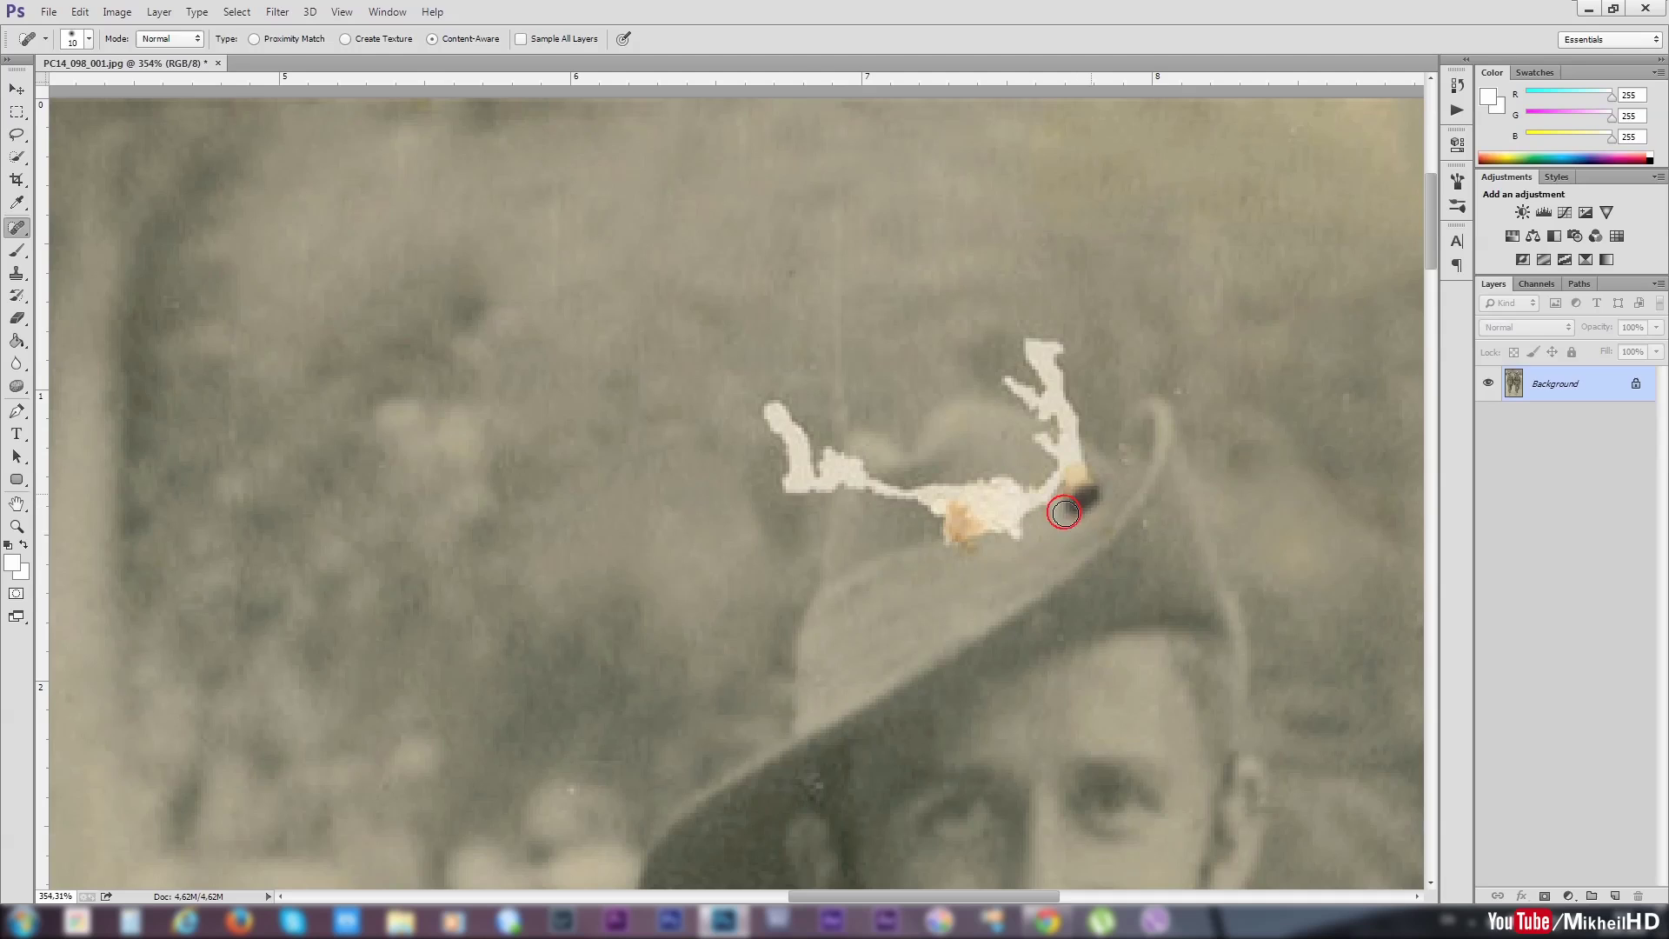
- Heal small spots near the brim and shrink the white stain's left and top branches
left_click(1130, 532)
left_click(1173, 488)
left_click(1182, 391)
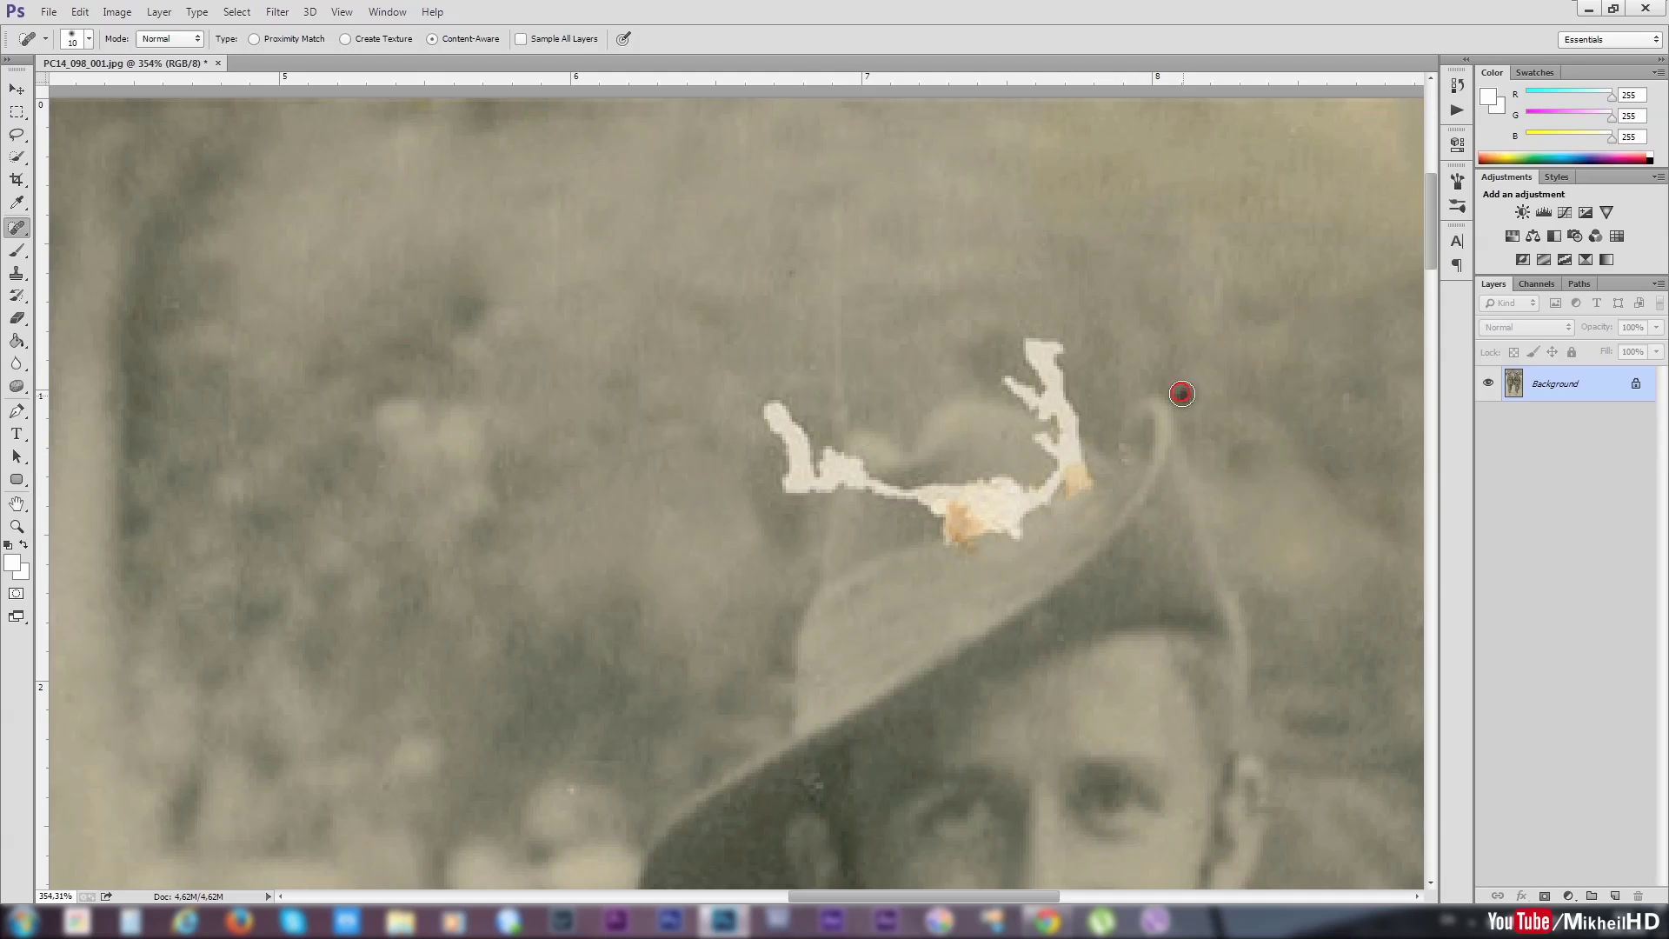
left_click(1244, 459)
mouse_move(776, 407)
left_mouse_down()
mouse_move(795, 459)
mouse_move(772, 485)
mouse_move(795, 448)
mouse_move(789, 552)
left_mouse_up()
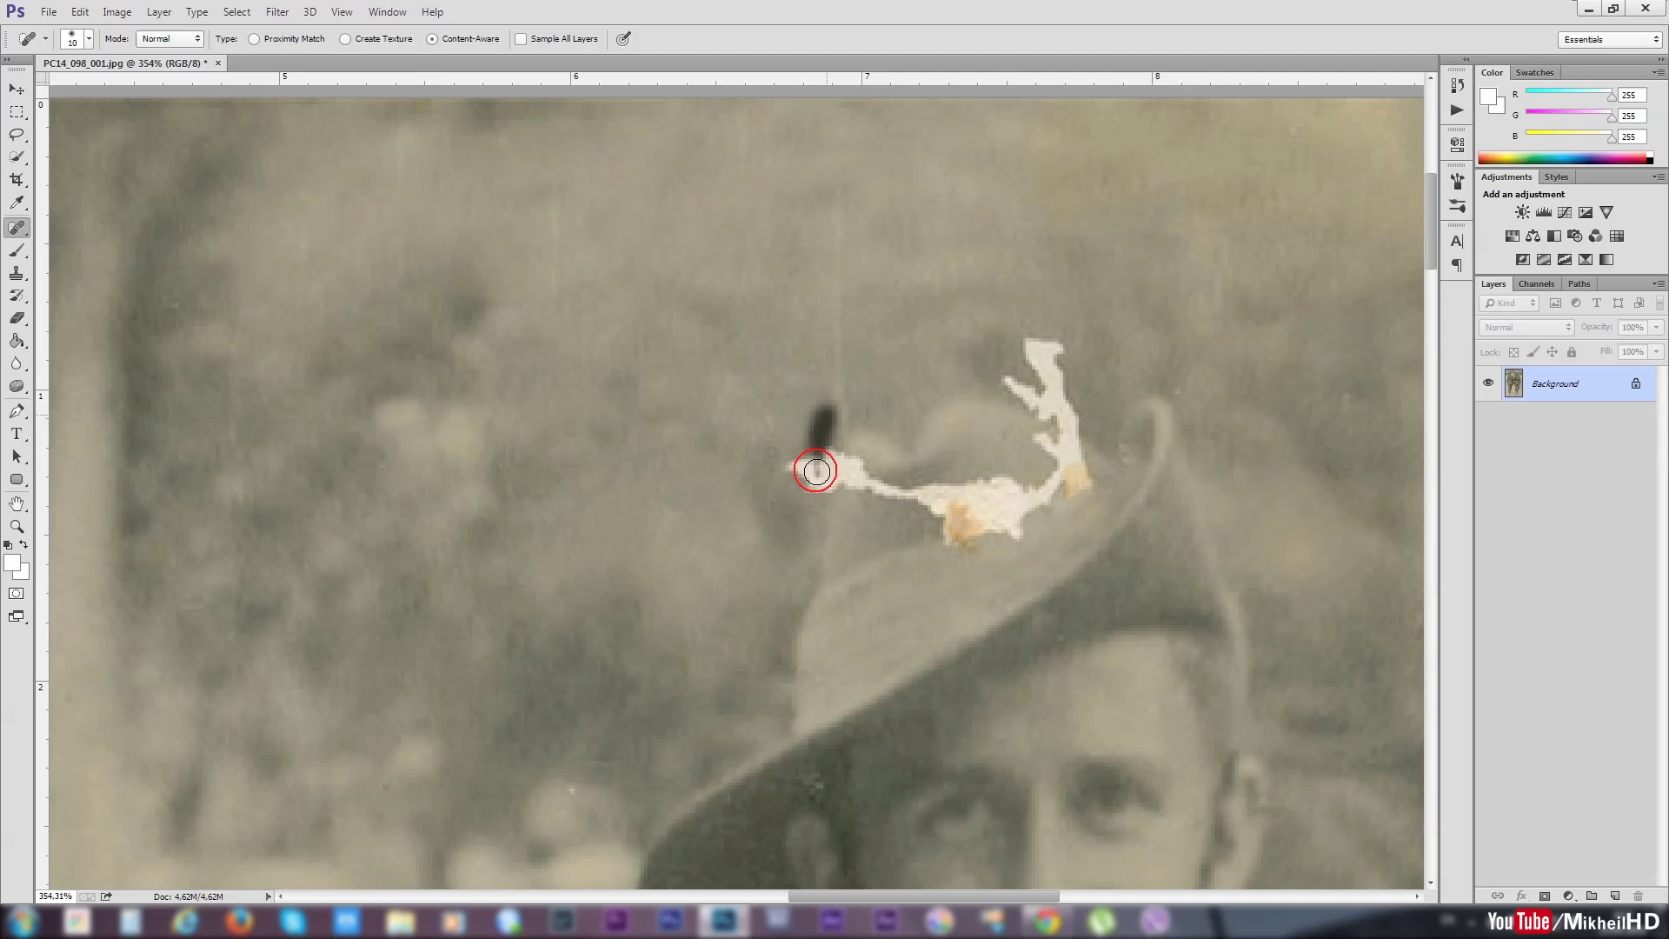
mouse_move(800, 421)
left_mouse_down()
mouse_move(783, 546)
mouse_move(782, 468)
mouse_move(765, 543)
mouse_move(797, 521)
left_mouse_up()
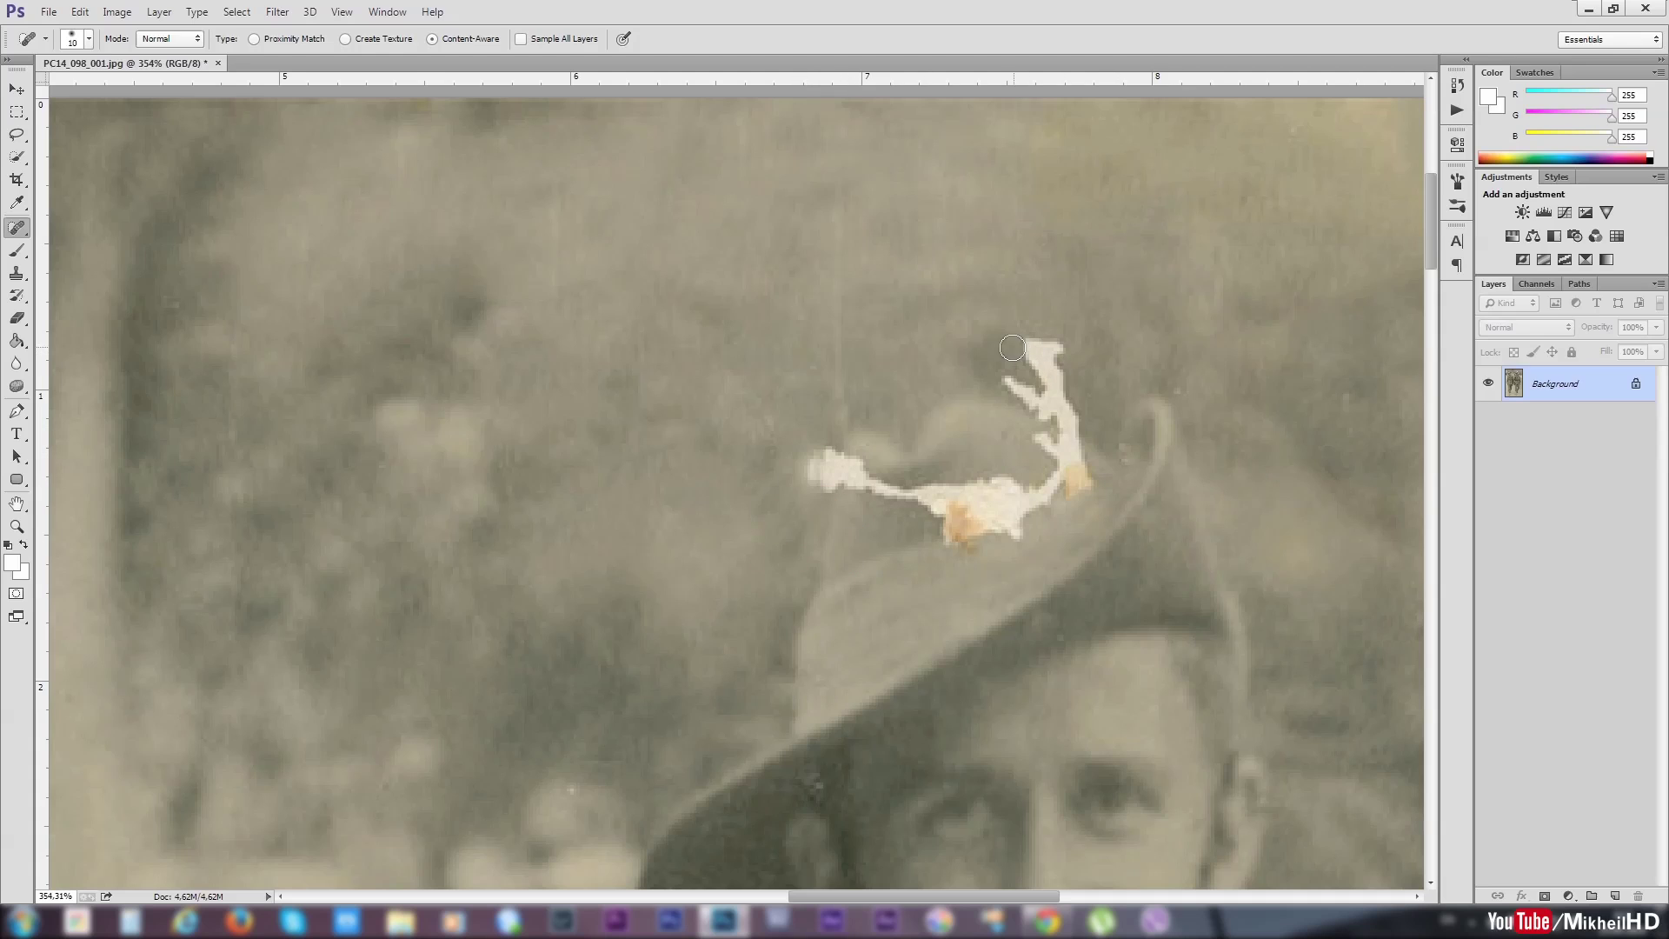
left_click_drag(1012, 347, 1056, 396)
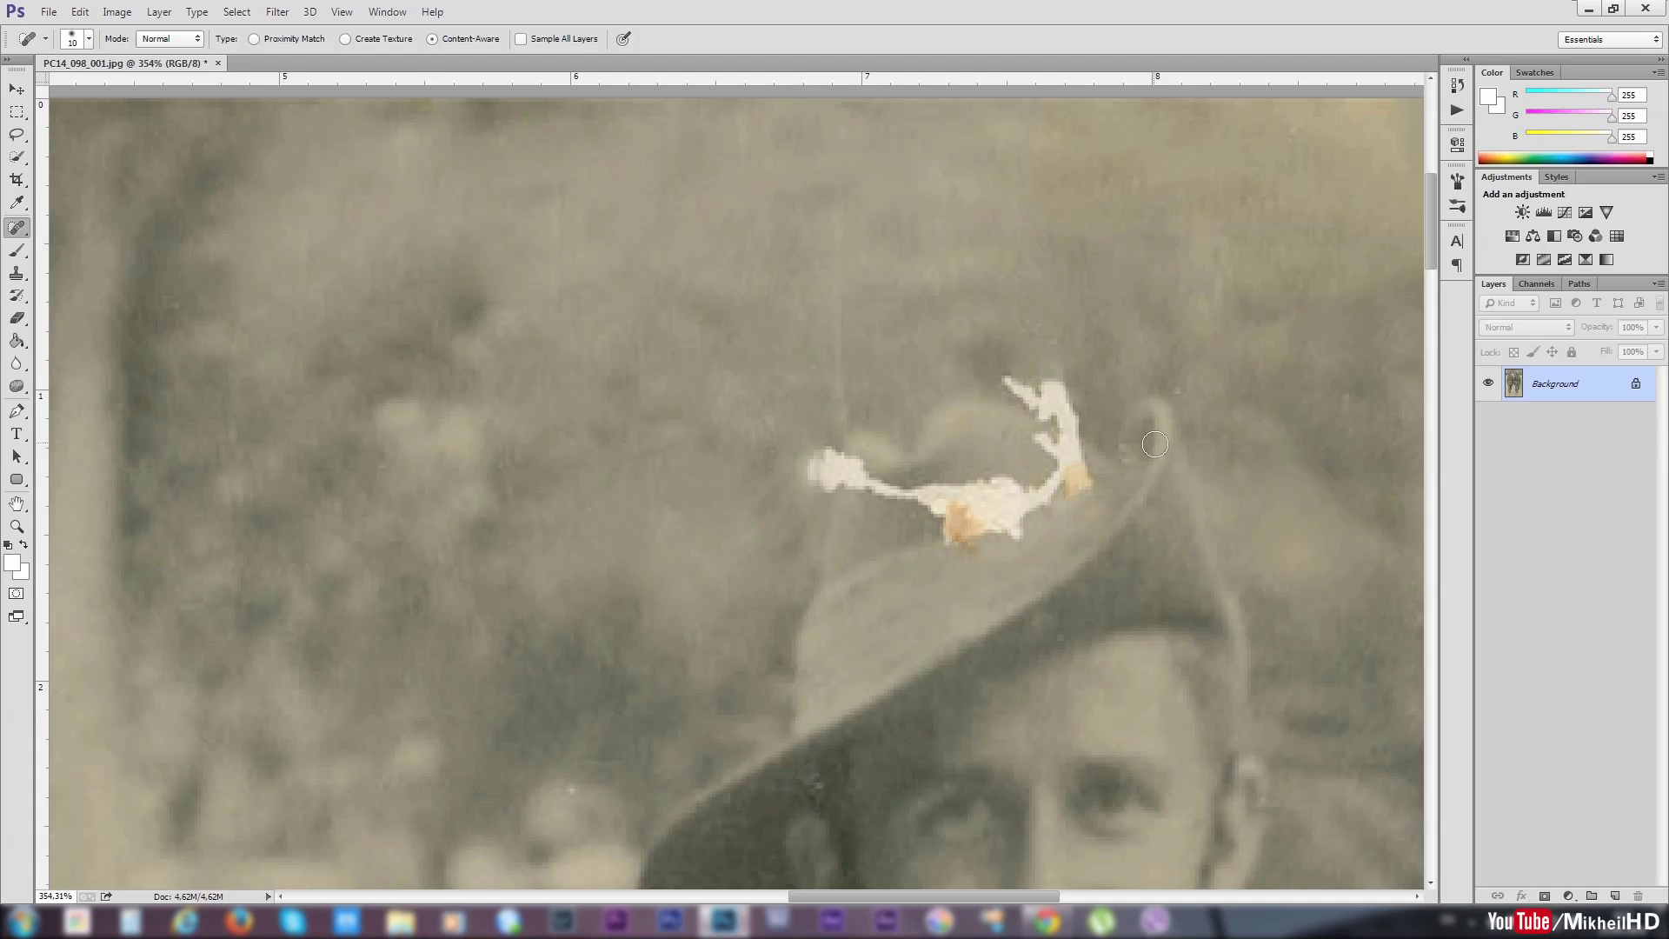
mouse_move(1039, 335)
left_mouse_down()
mouse_move(1081, 365)
mouse_move(1048, 379)
mouse_move(1086, 401)
mouse_move(1073, 408)
left_mouse_up()
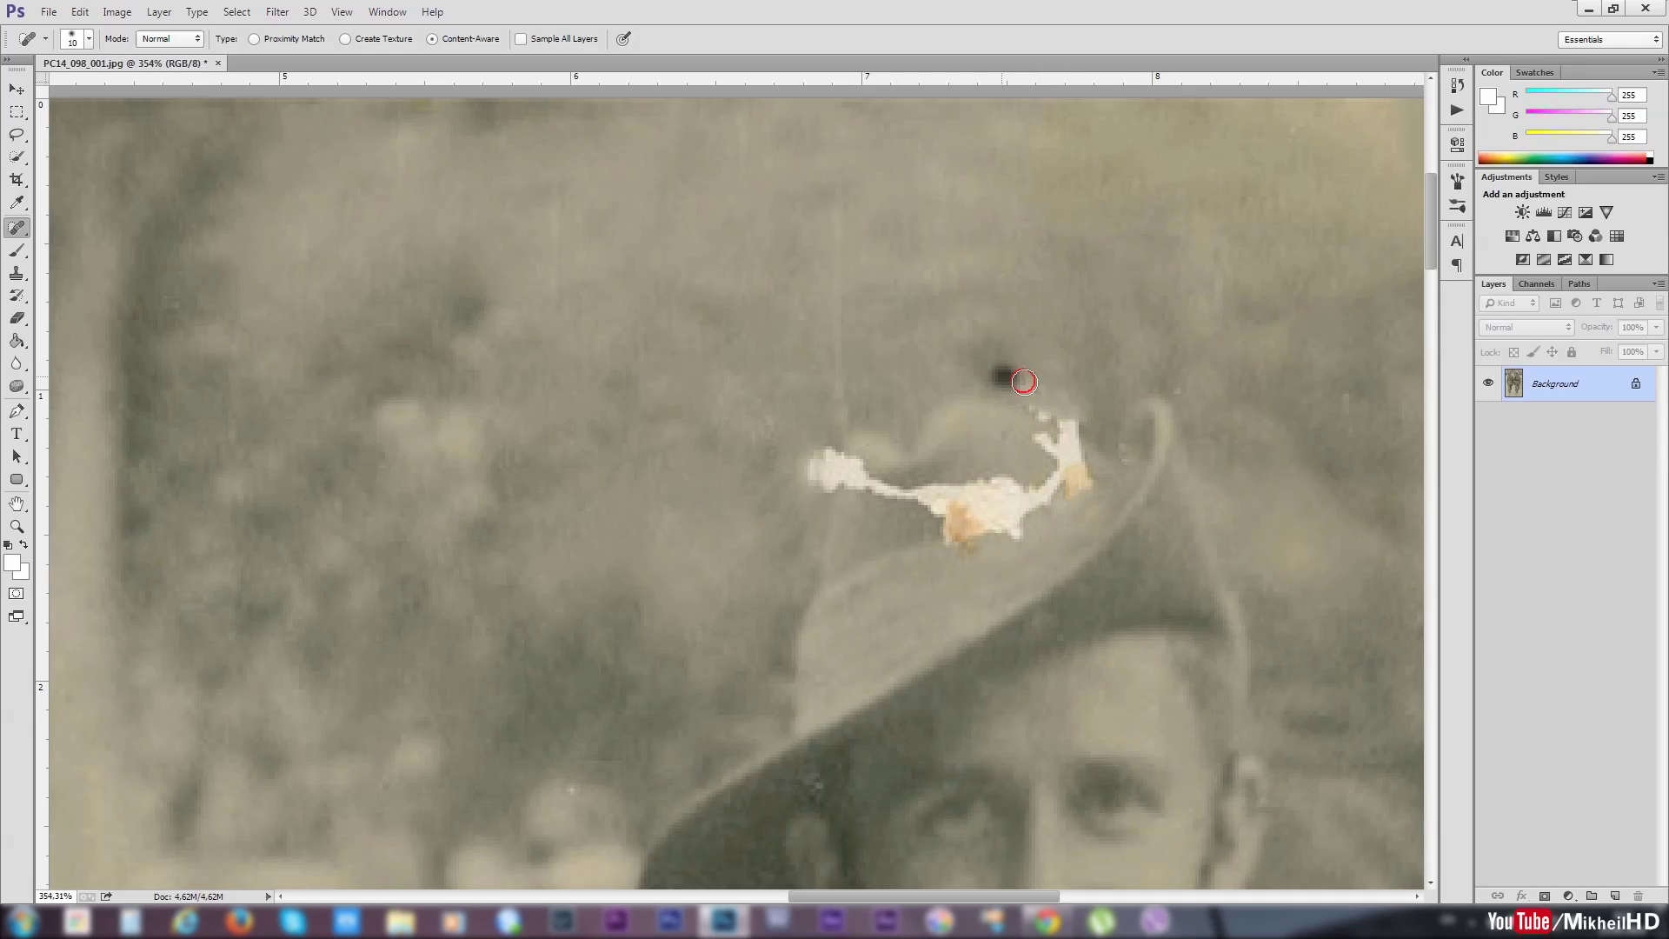
- Heal the small spots and stain remnants just above the right soldier's hat
left_click(1050, 364)
mouse_move(1092, 419)
left_mouse_down()
mouse_move(1100, 439)
mouse_move(1067, 424)
left_mouse_up()
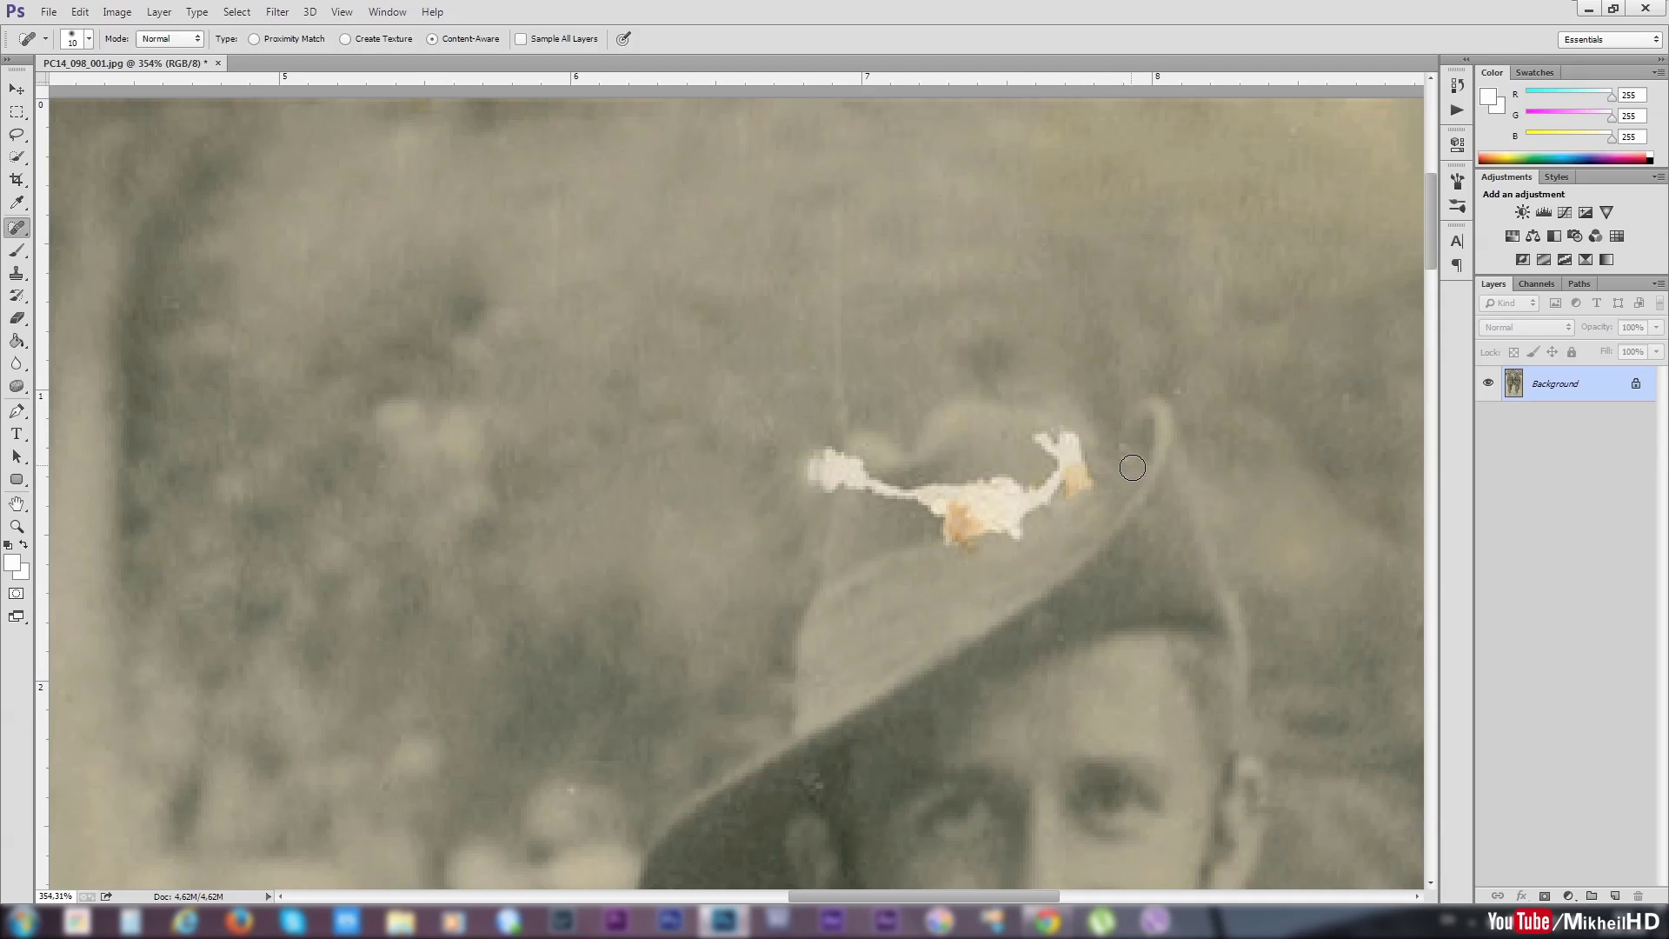
left_click(1074, 348)
left_click(1017, 392)
left_click_drag(1014, 387, 973, 376)
left_click(921, 400)
- Zoom in on the left soldier's boot and heal the white speck on its toe
scroll(1019, 436, "down", 5)
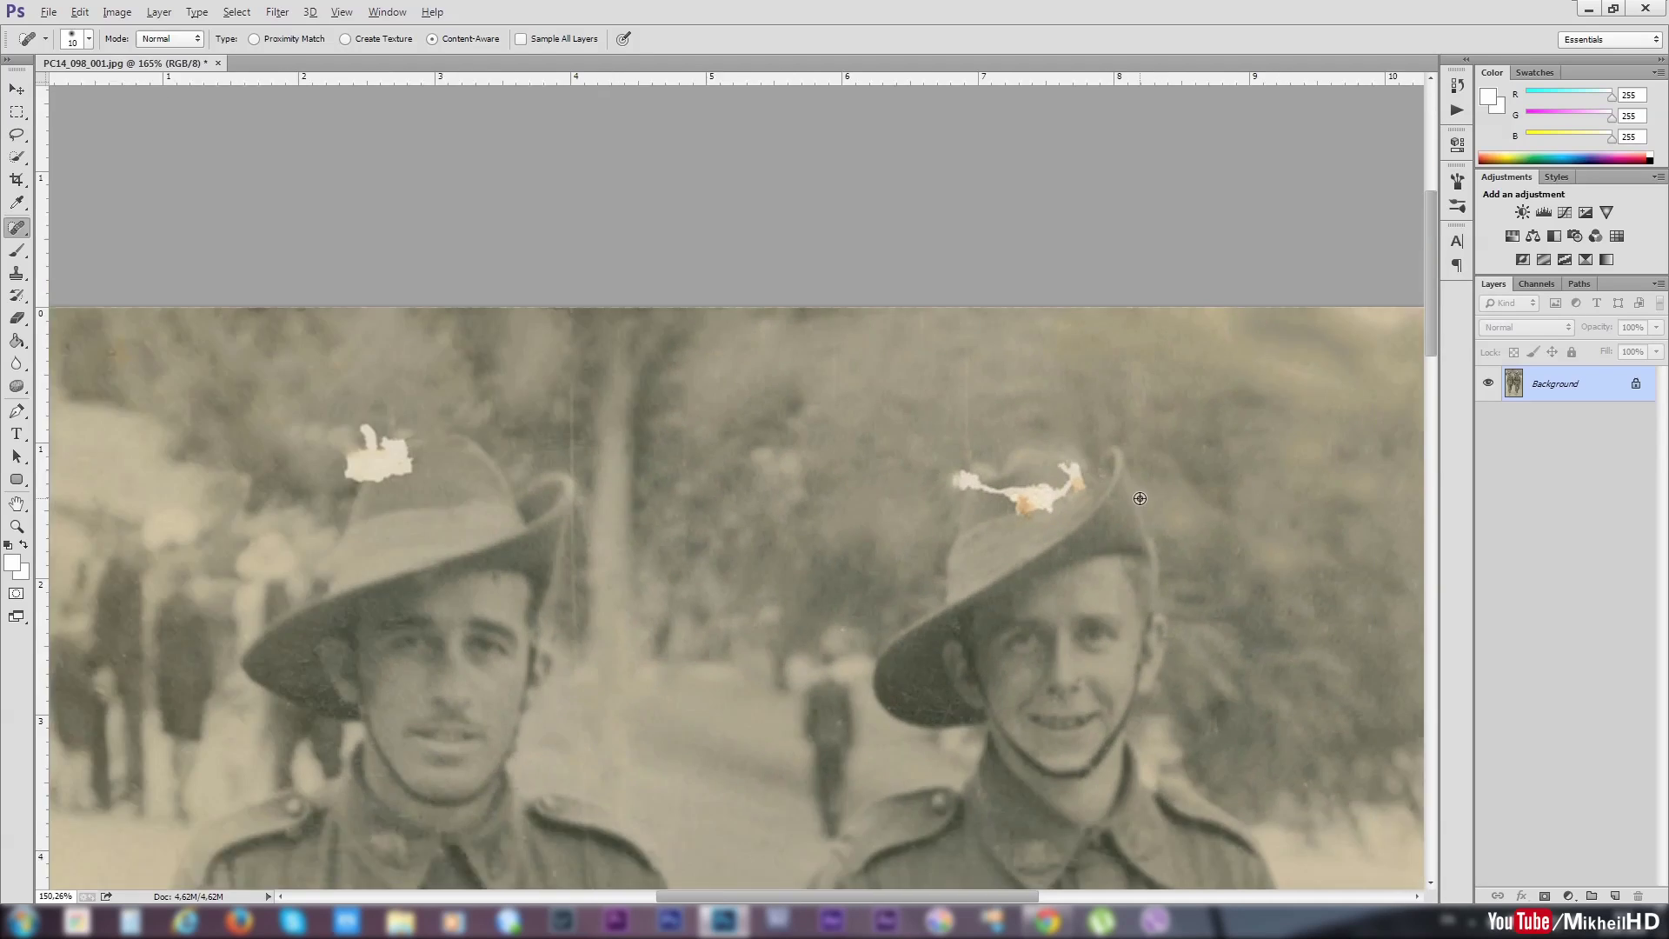
scroll(915, 532, "down", 2)
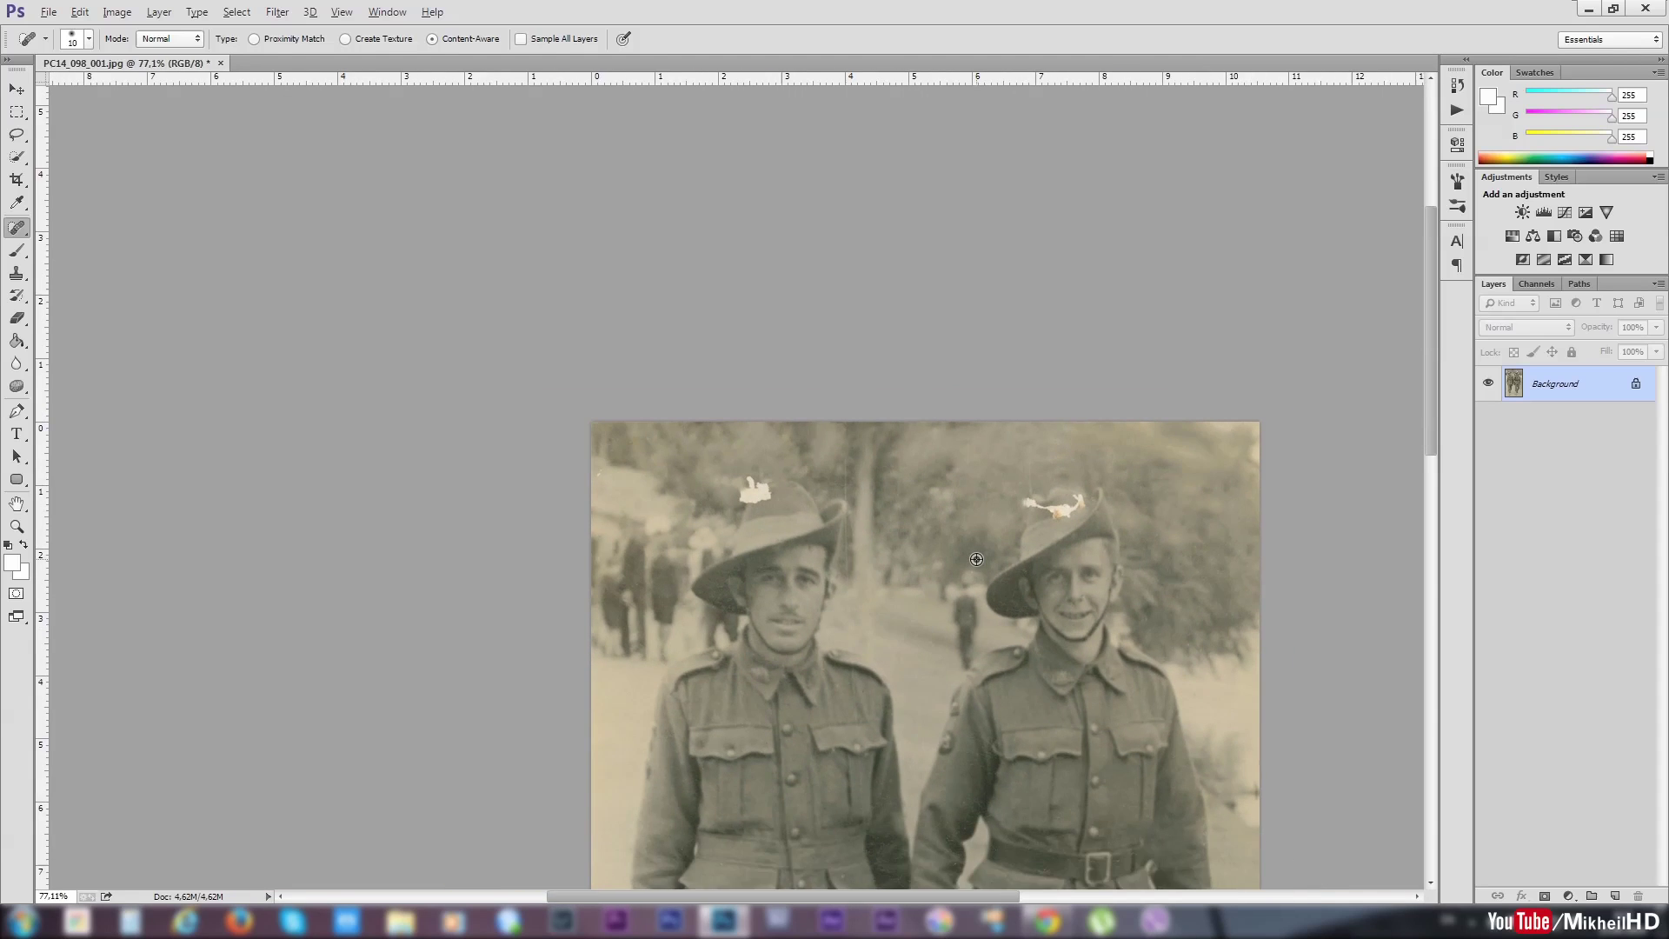
left_click_drag(884, 676, 663, 333)
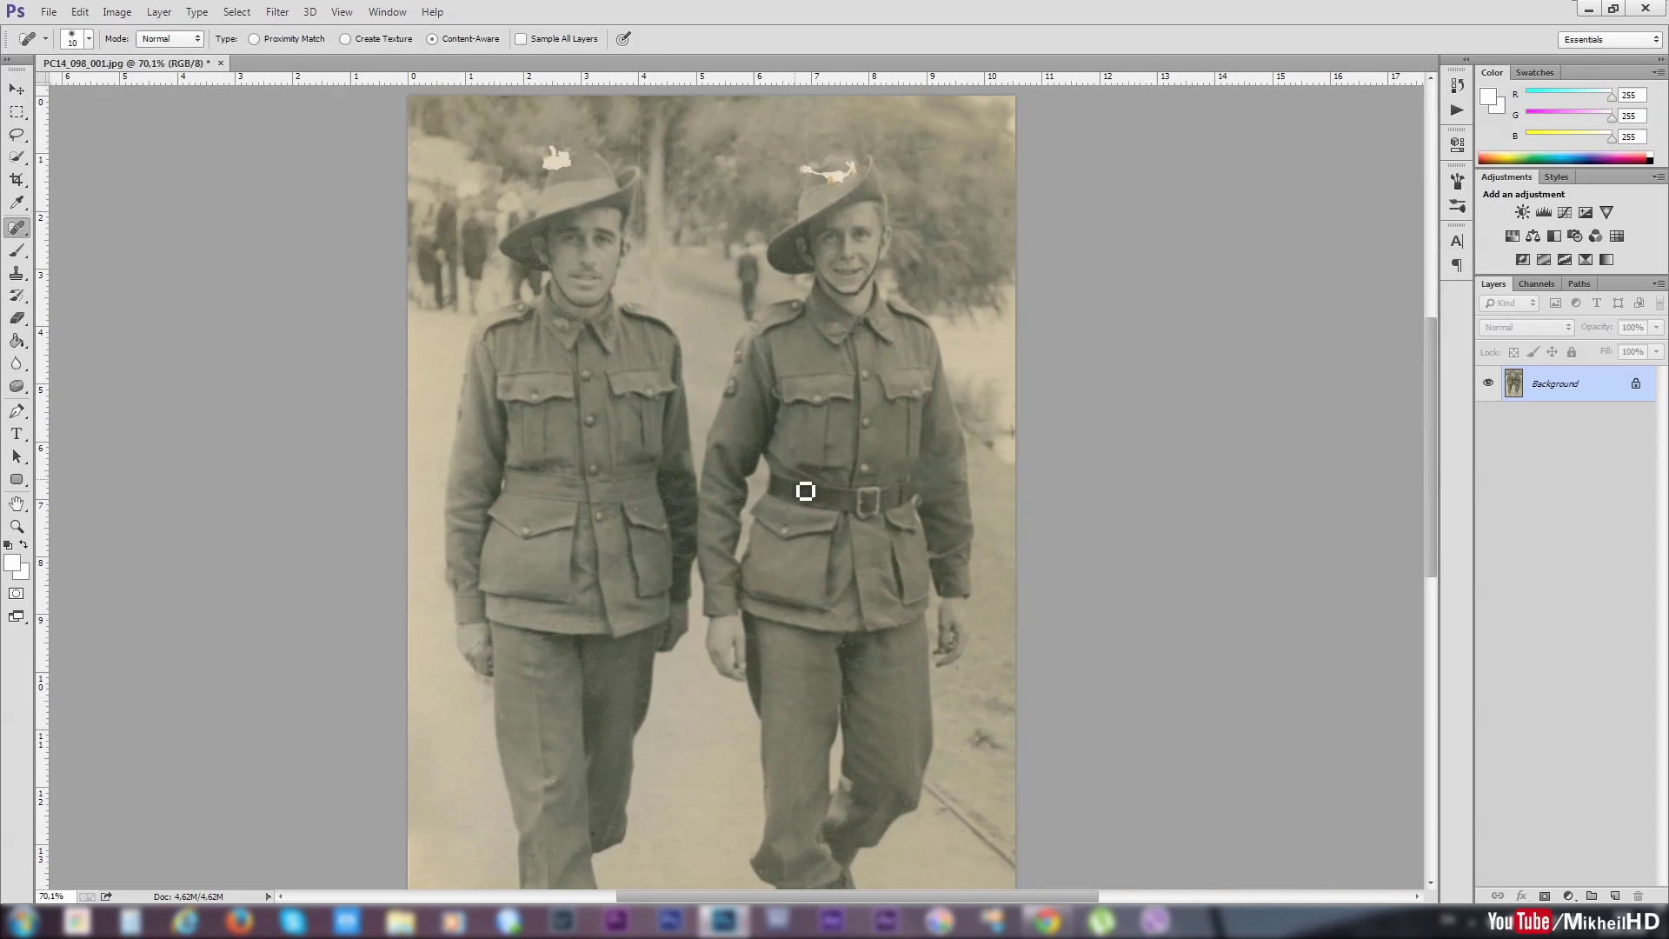
scroll(801, 488, "down", 3)
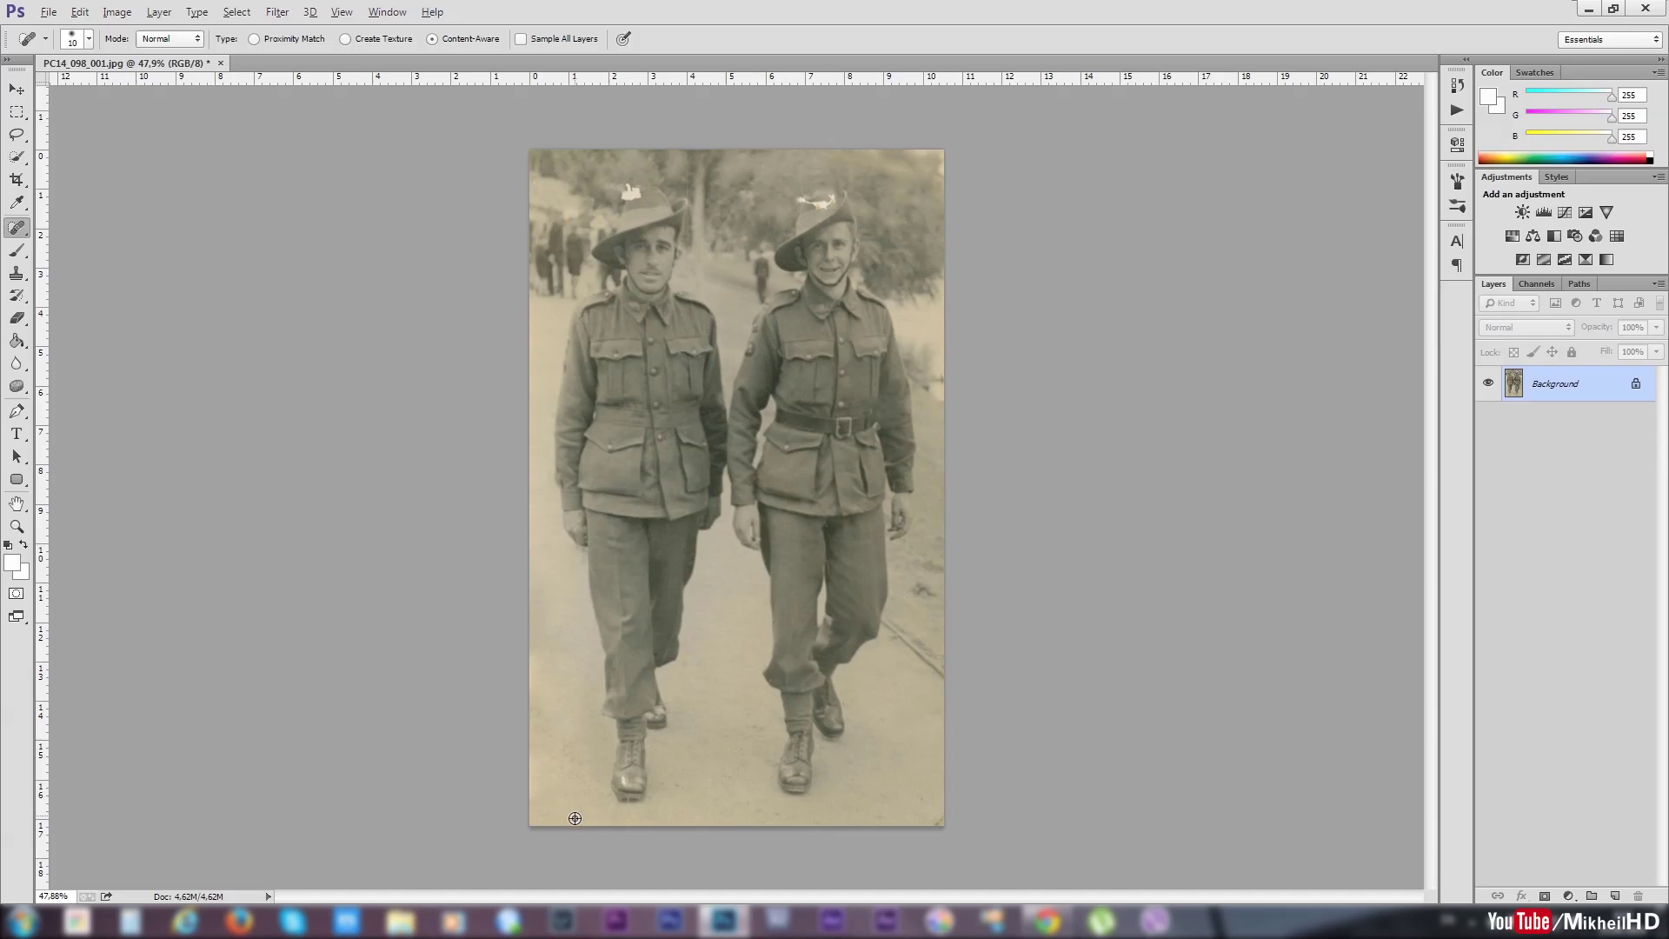
scroll(632, 780, "up", 2)
scroll(632, 780, "up", 2)
scroll(632, 780, "up", 2)
left_click_drag(641, 695, 706, 559)
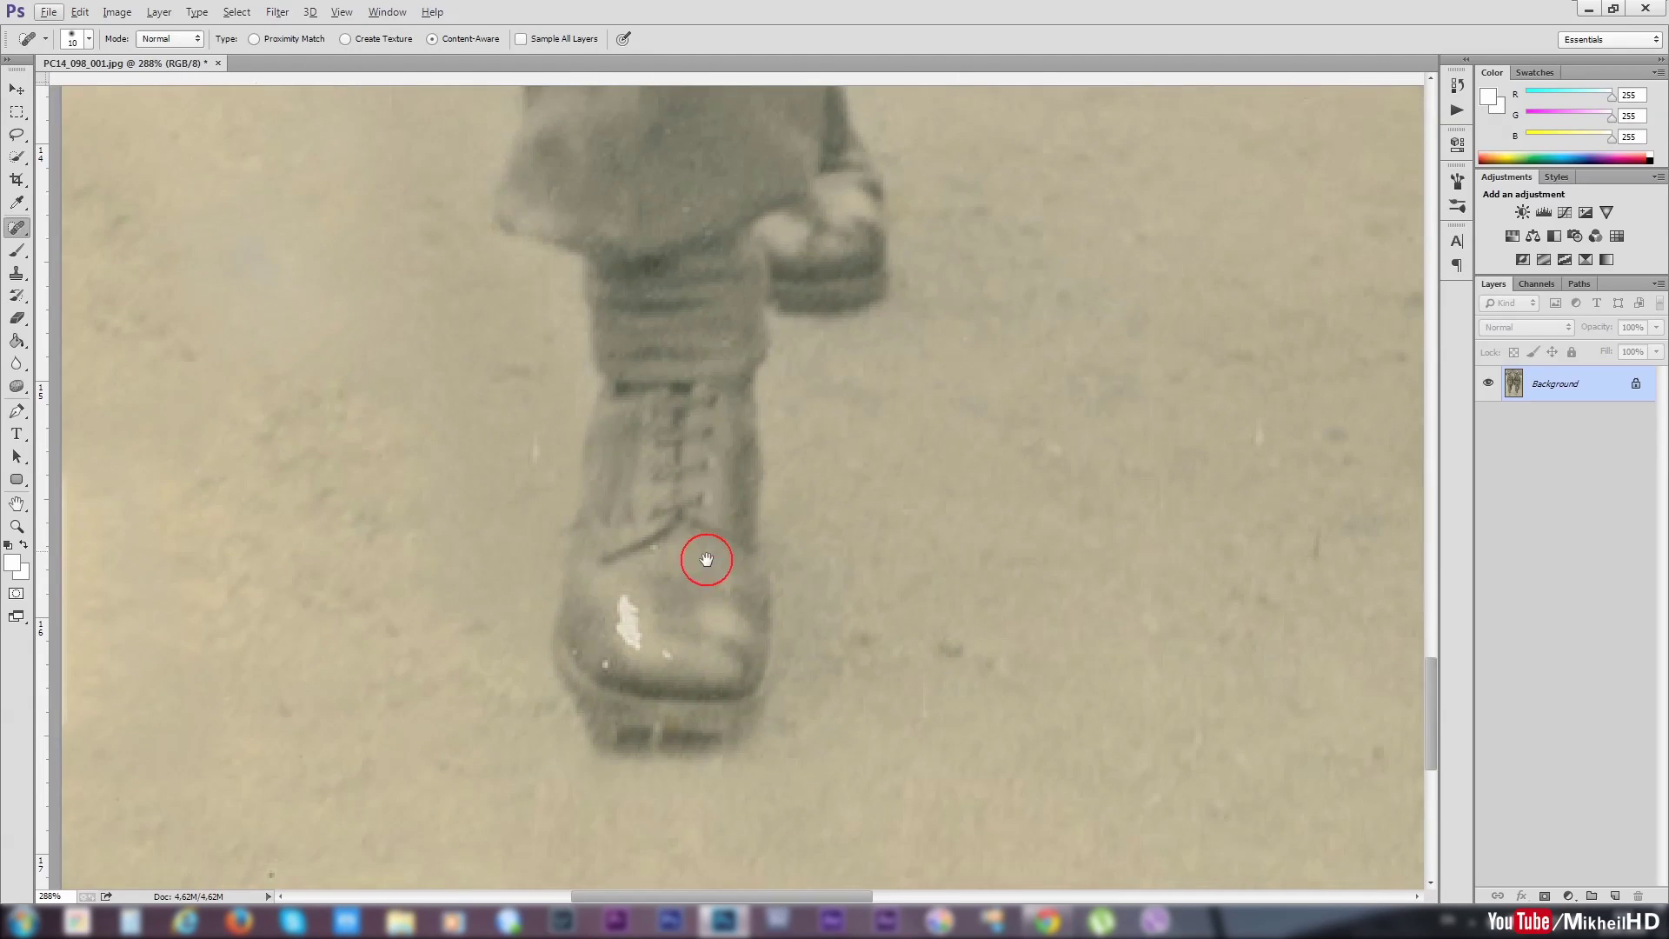
left_click(665, 647)
left_click(614, 659)
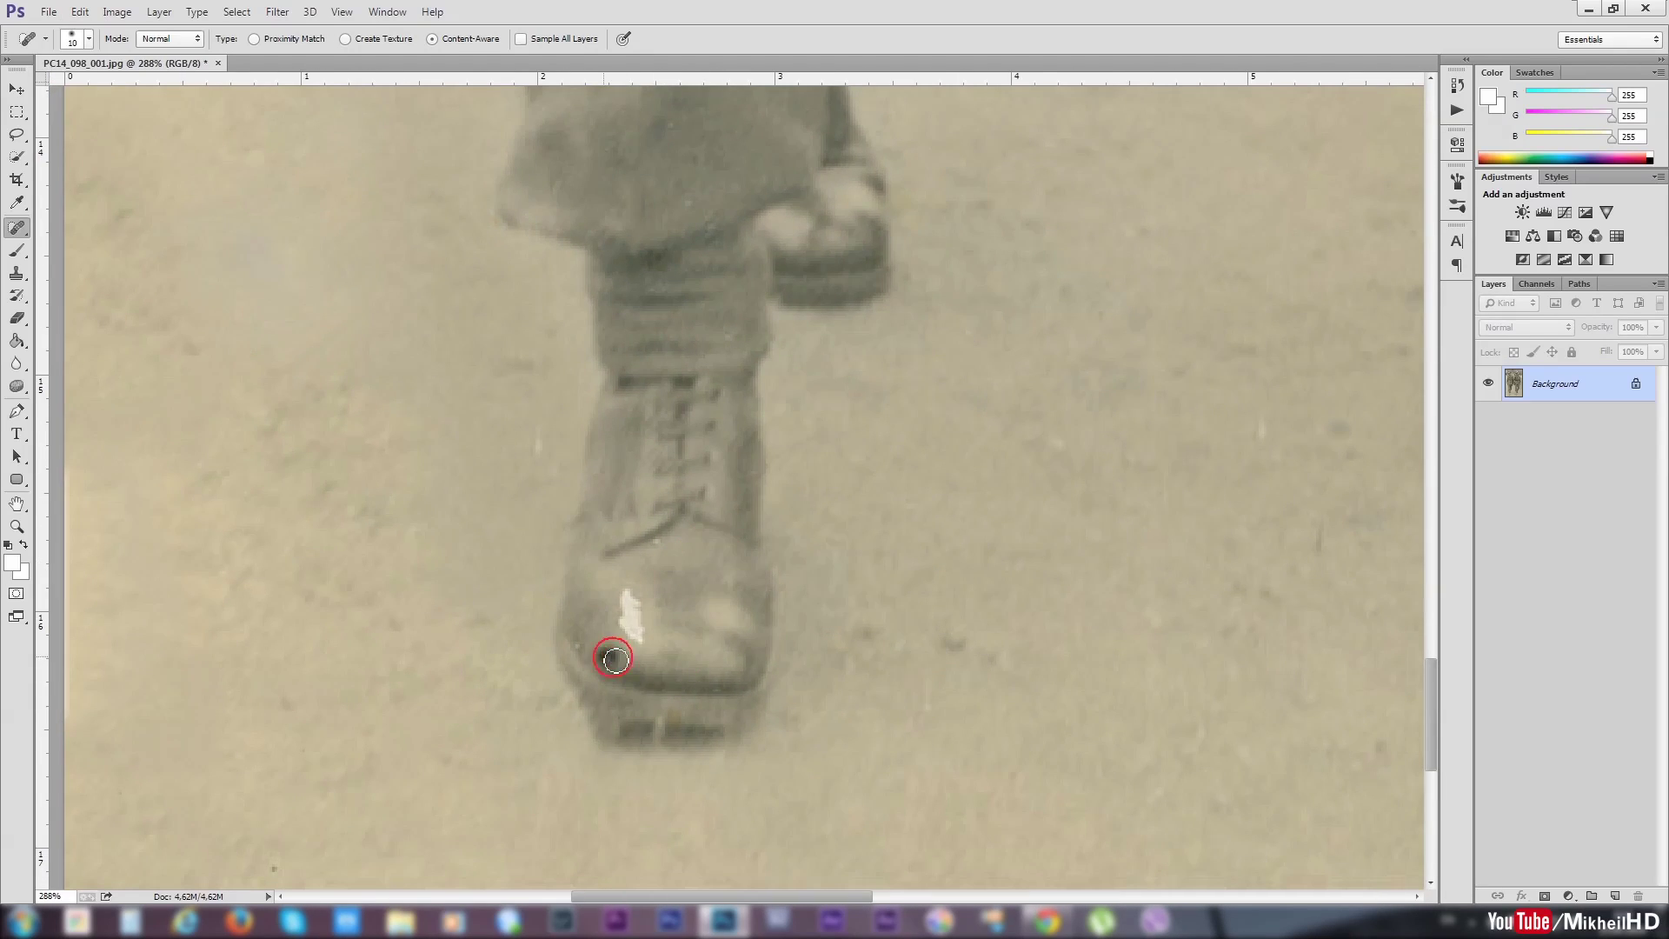
left_click(607, 663)
left_click(636, 632)
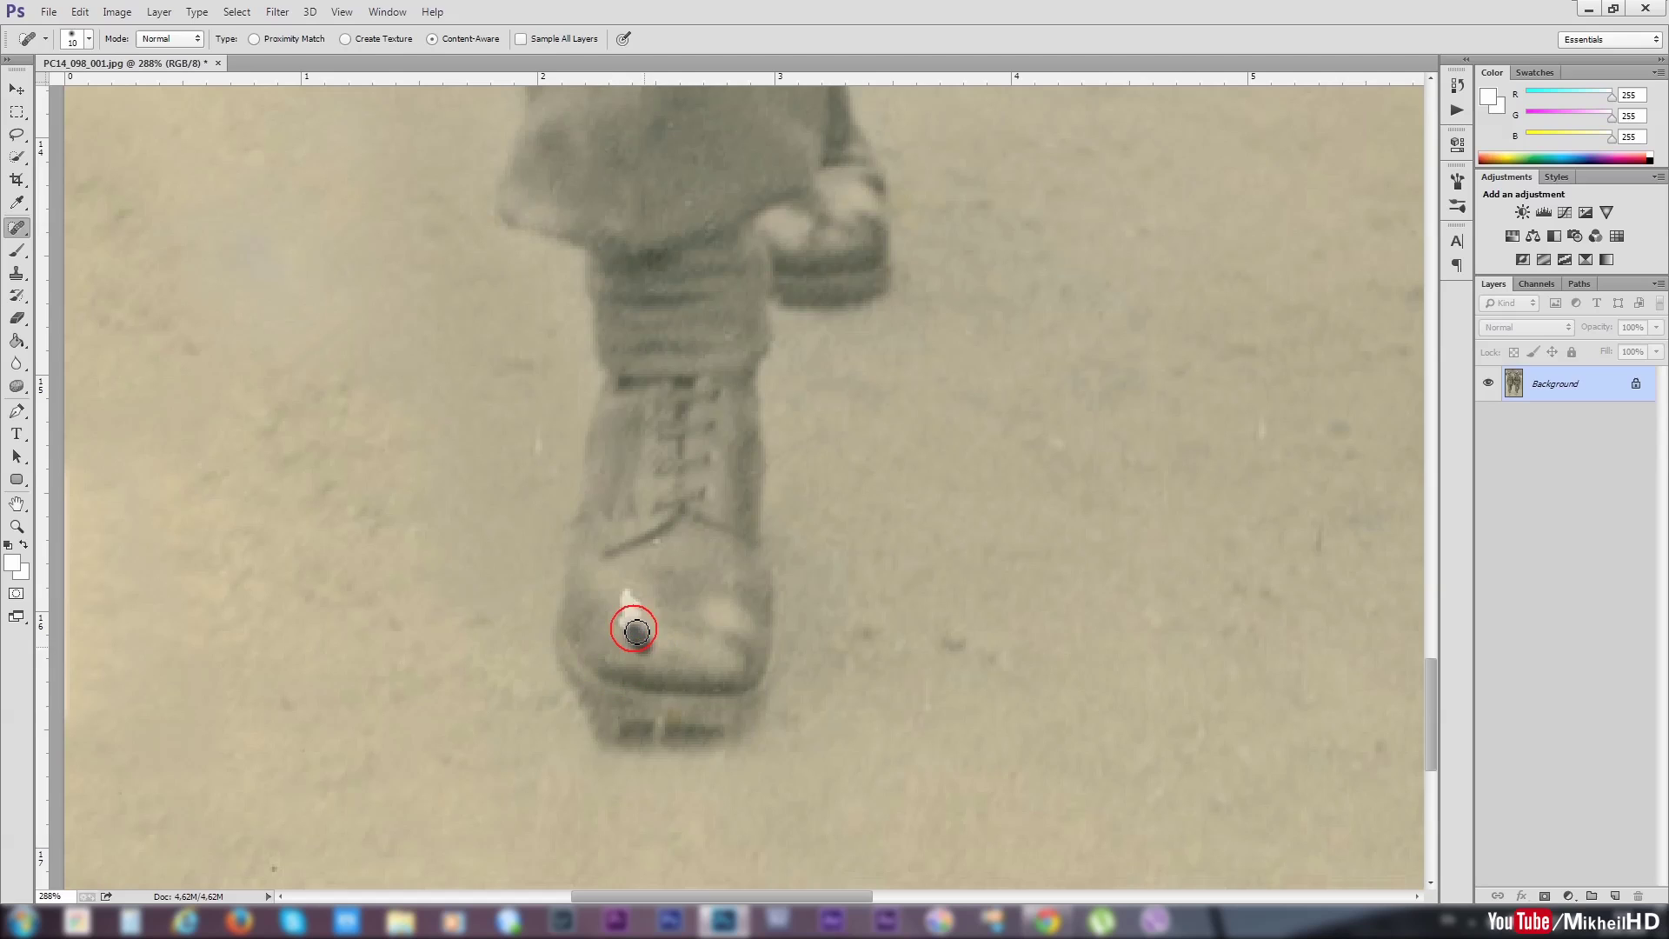
left_click_drag(636, 631, 627, 609)
- Touch up the boot toe and heal the dark spot left of the boot
left_click(649, 635)
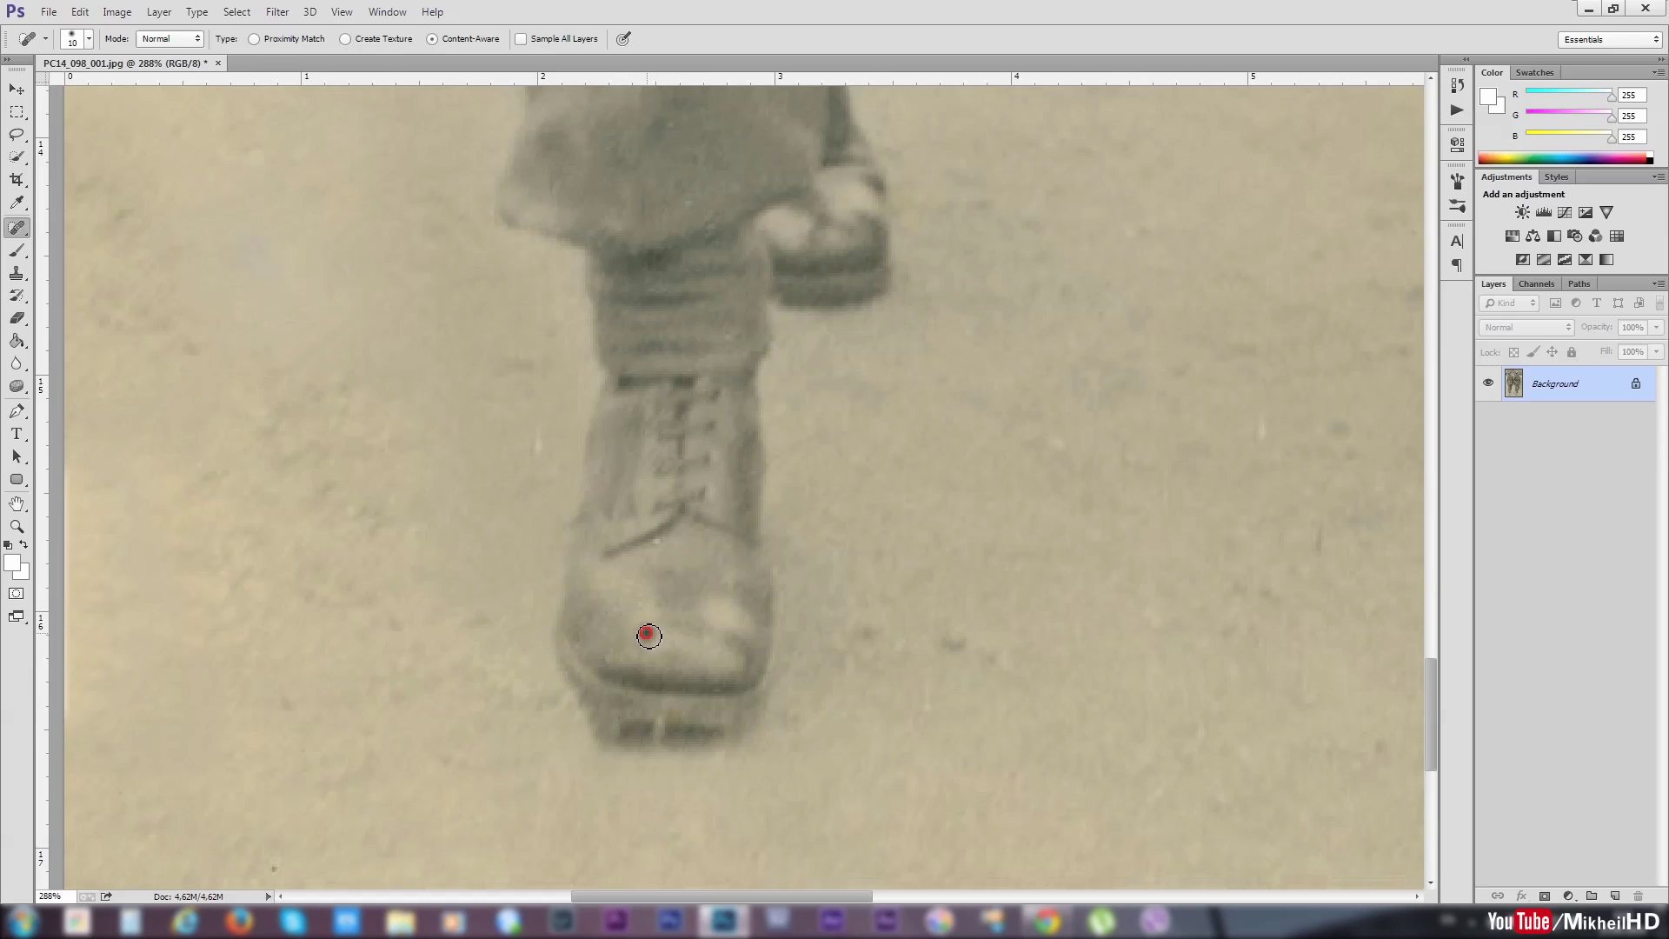
left_click(630, 592)
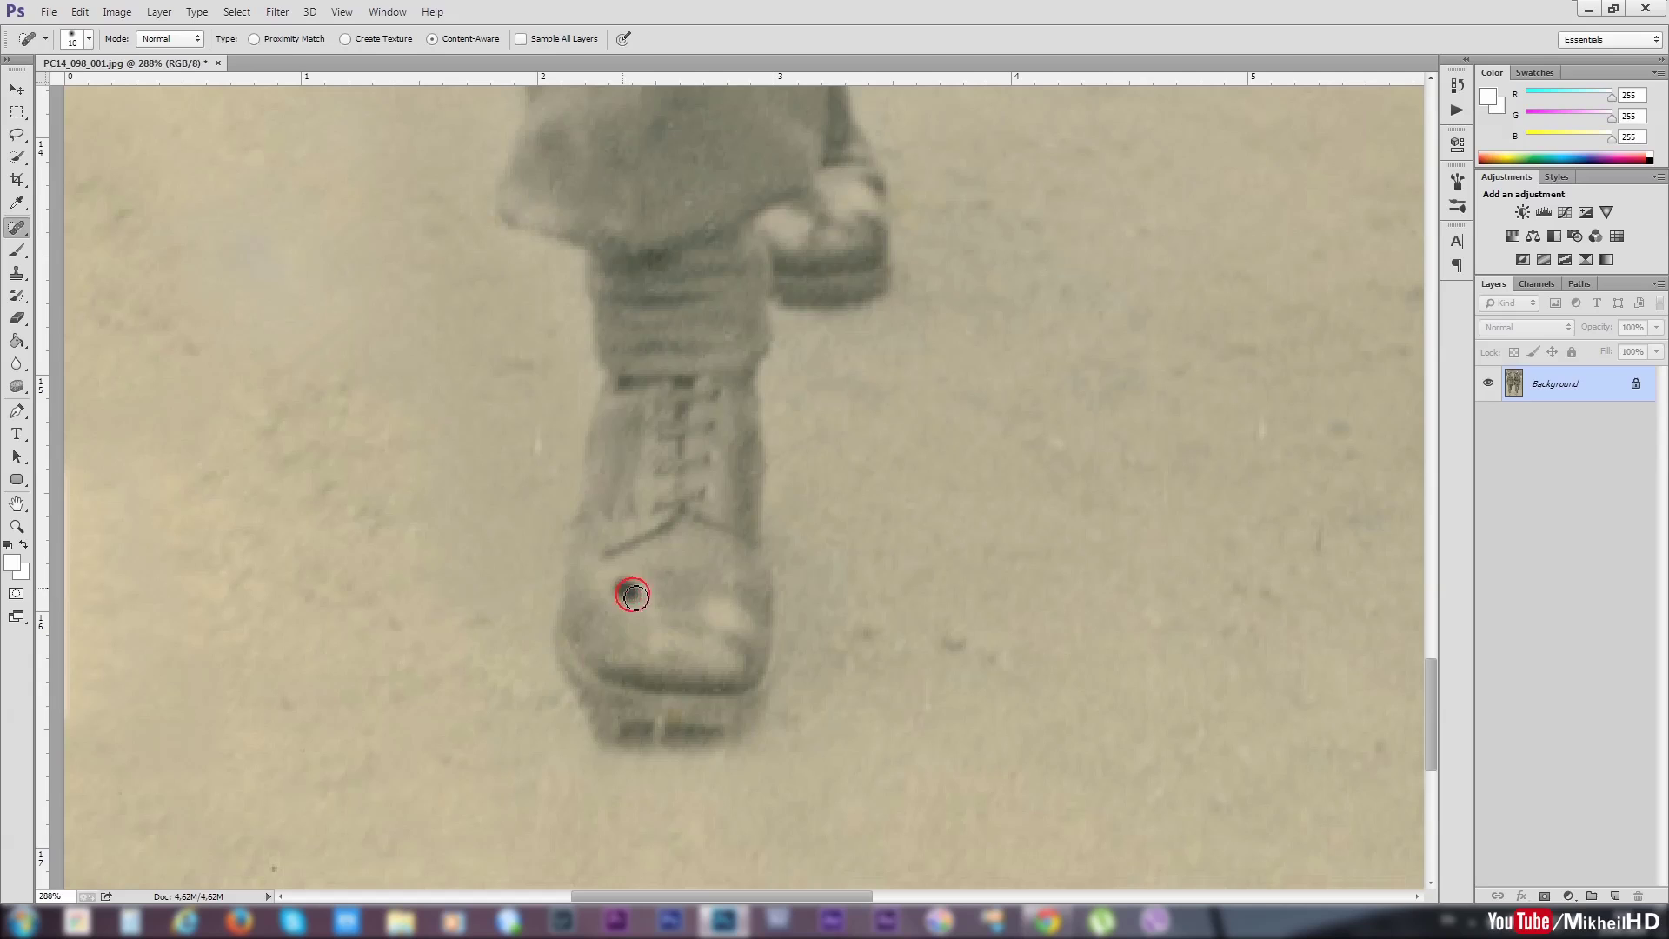
left_click(614, 613)
left_click(535, 448)
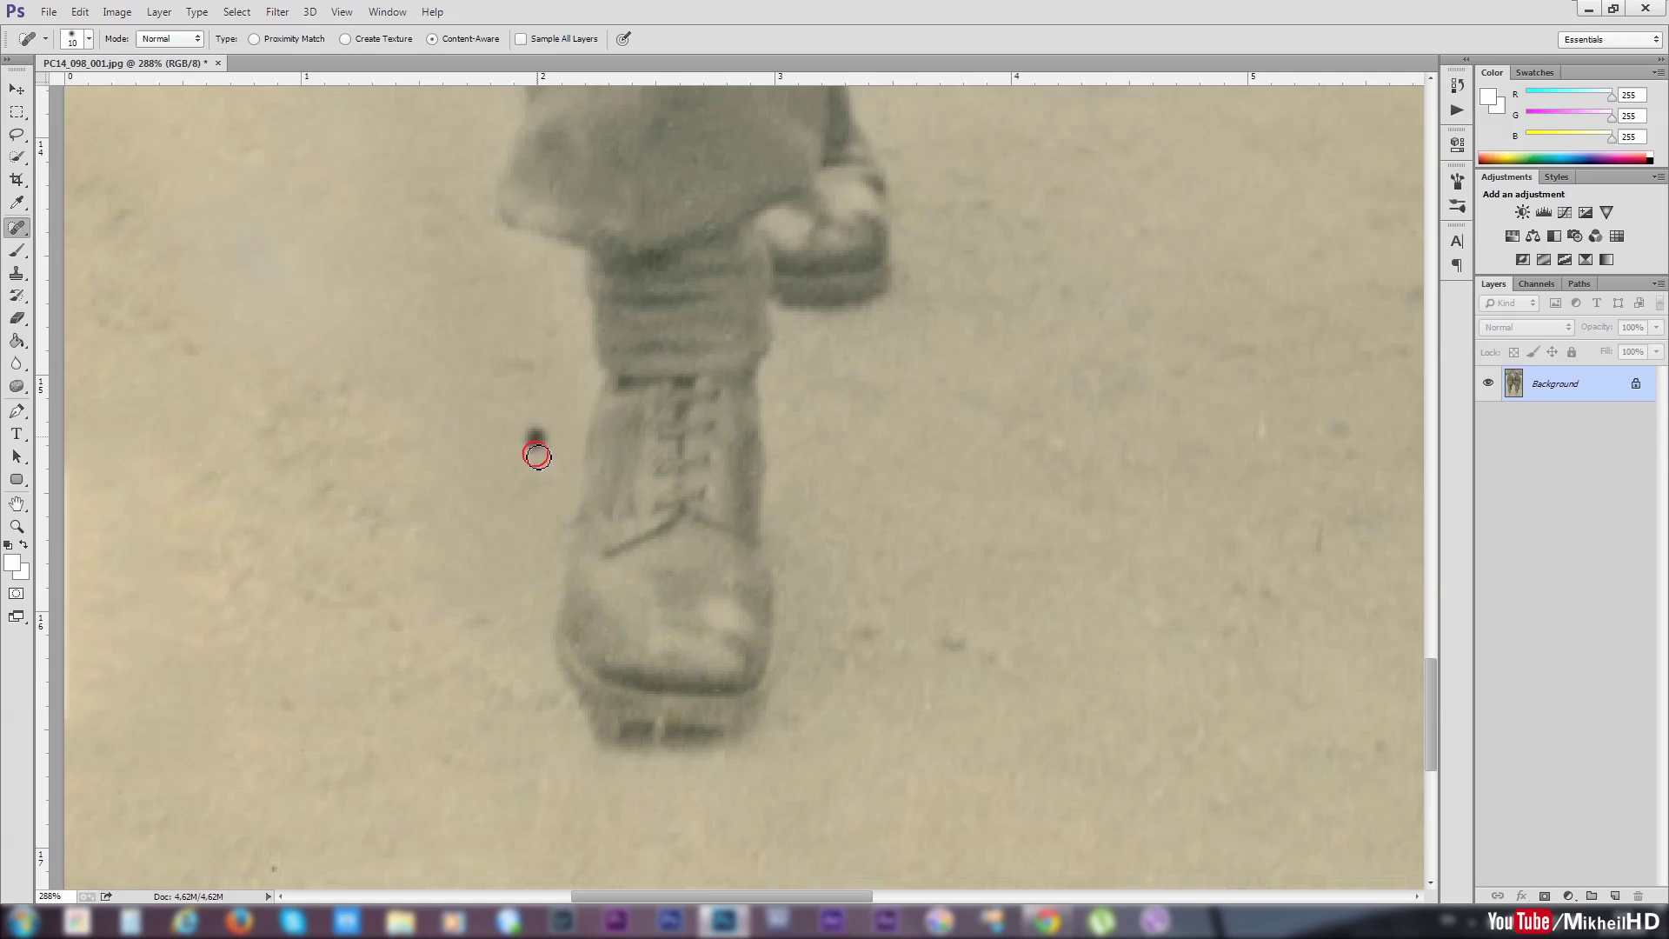
left_click(414, 532)
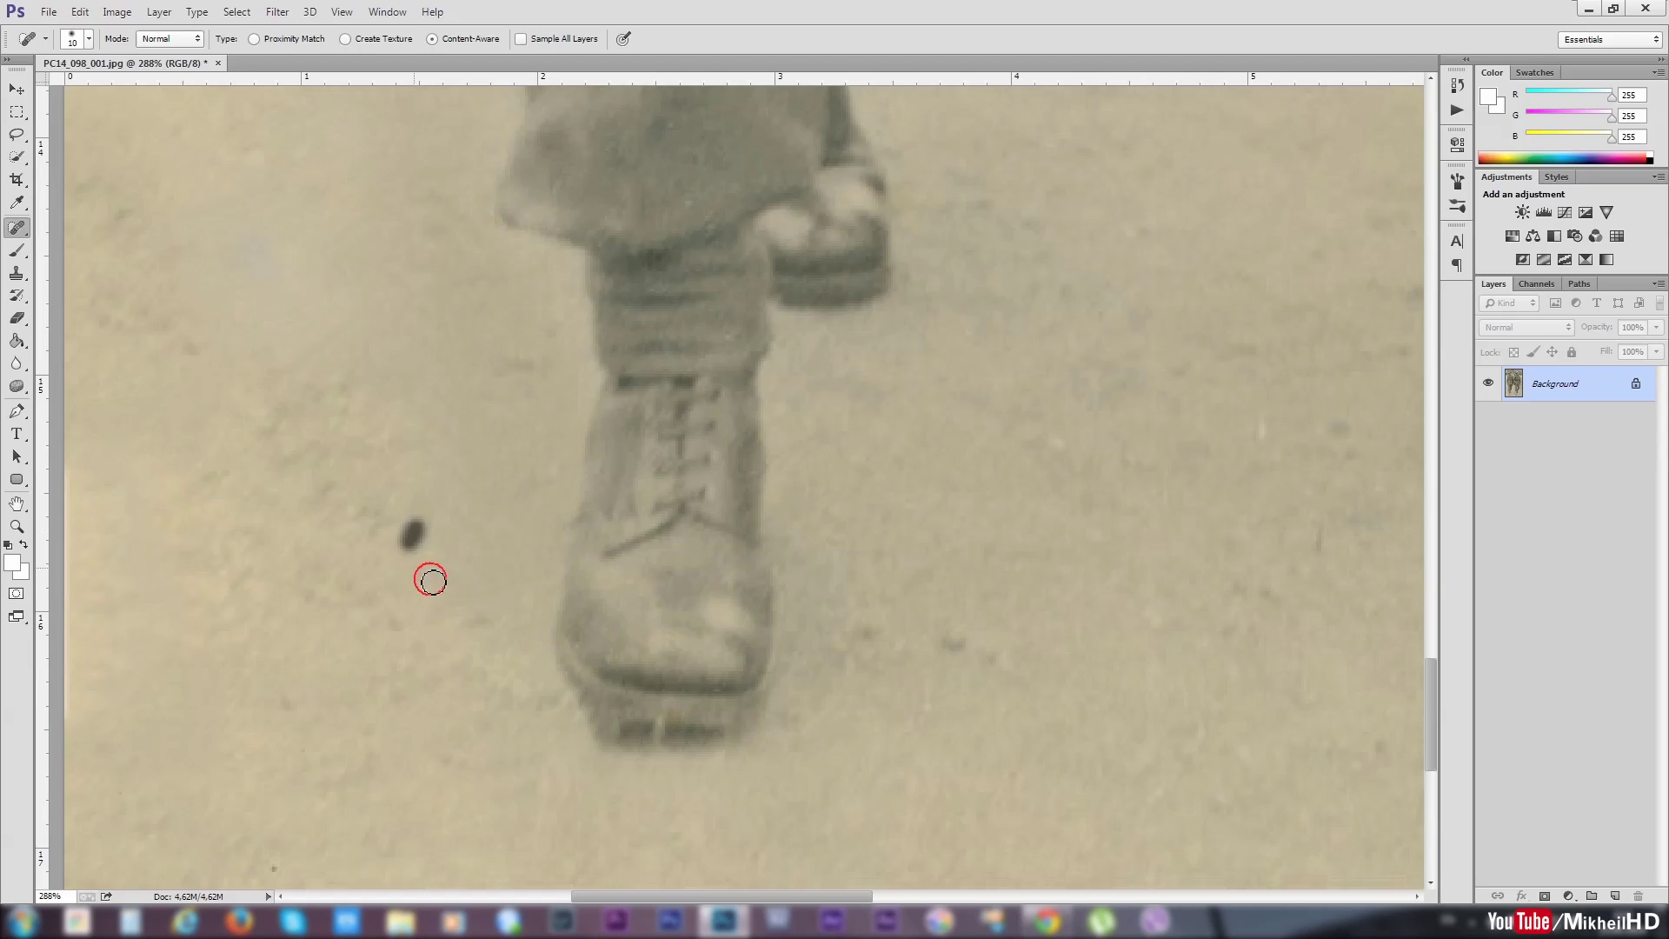
- Heal the marks and smooth the edge along the boot sole
left_click(674, 733)
left_click(654, 725)
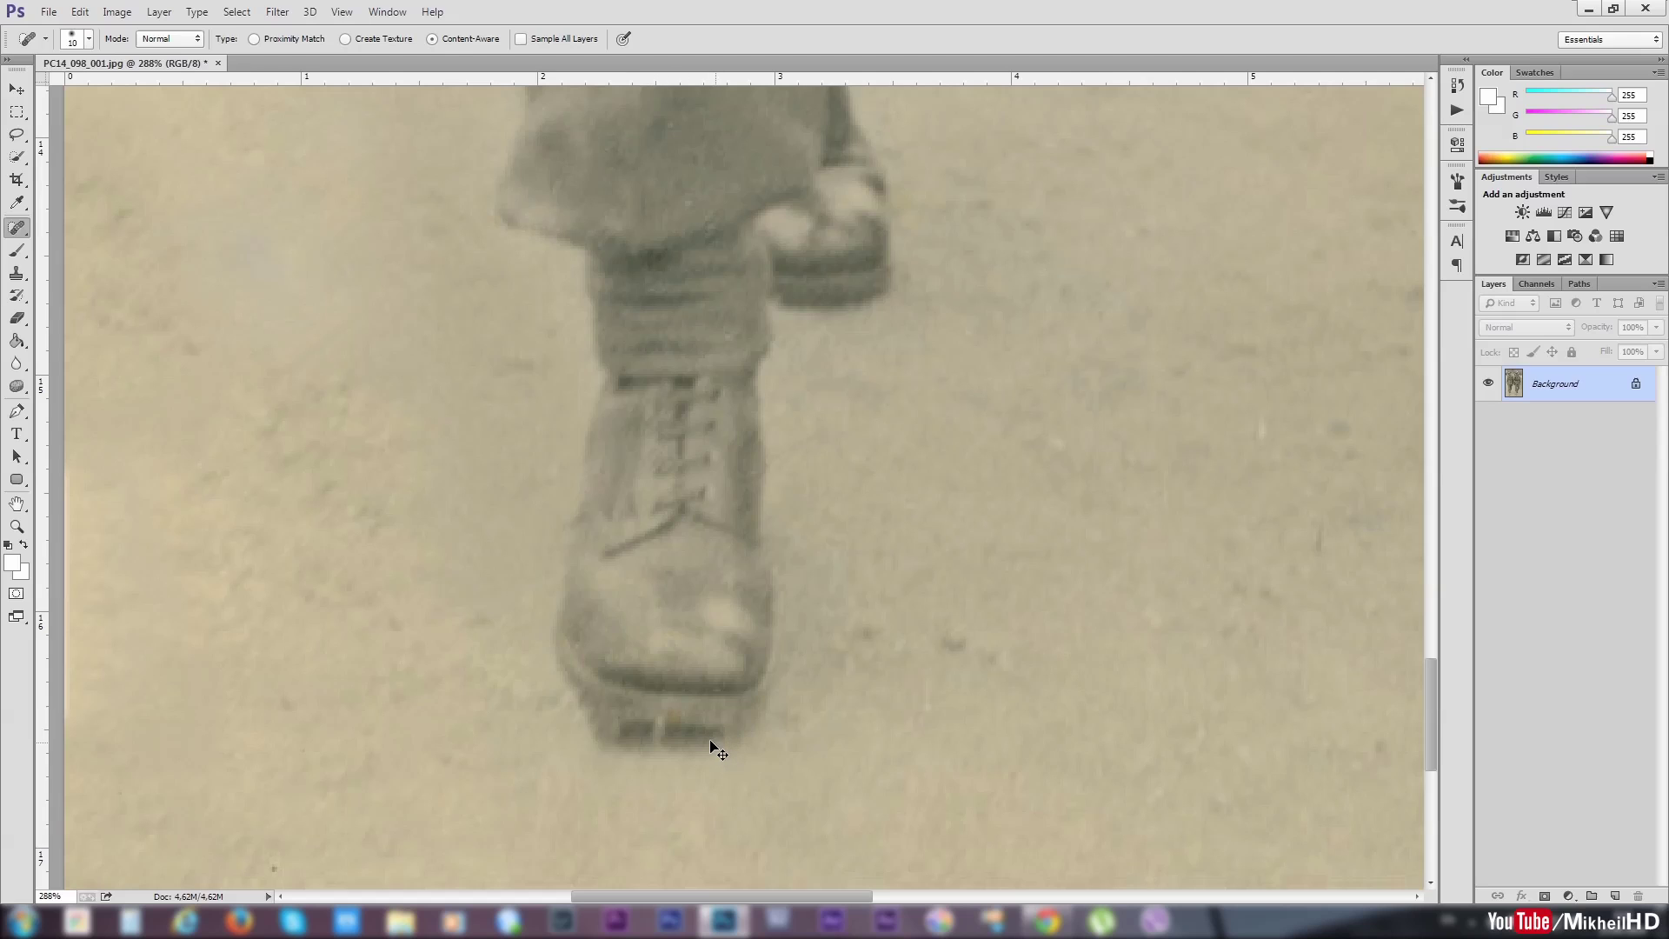
left_click(668, 718)
left_click(654, 717)
left_click(679, 721)
scroll(866, 634, "down", 3)
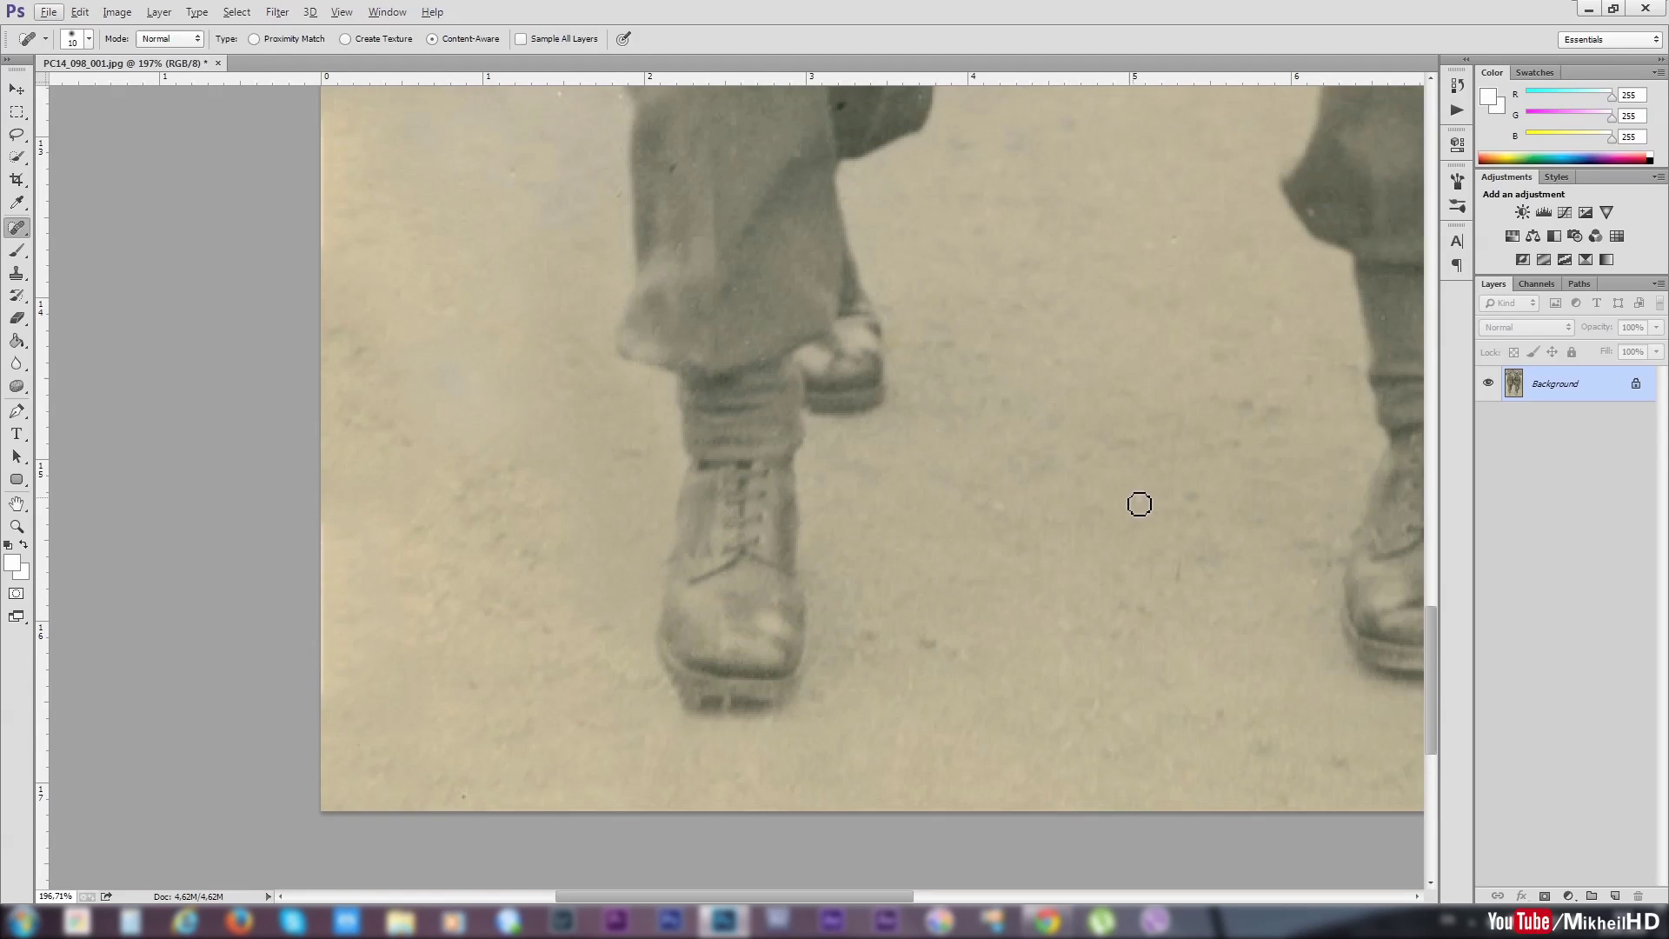
- Heal a final ground speck right of the boot and zoom out over the legs
left_click(1141, 501)
left_click_drag(1021, 516, 991, 507)
scroll(939, 478, "up", 5)
scroll(876, 644, "up", 1)
scroll(877, 627, "down", 4)
scroll(876, 627, "down", 3)
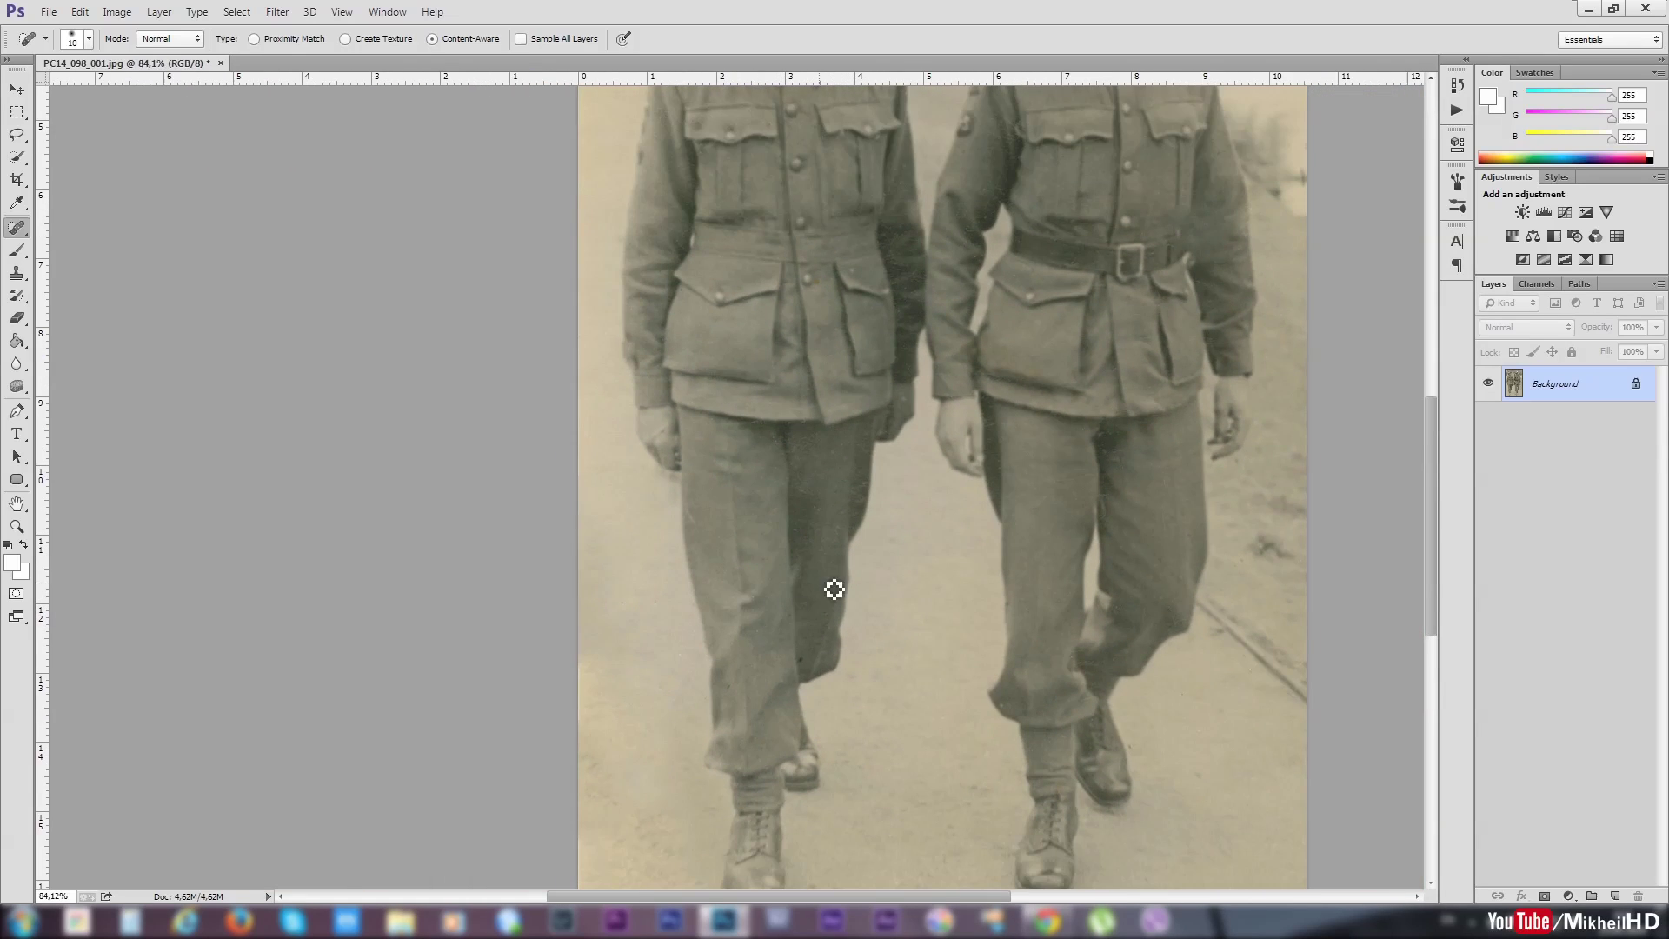
- Show the original unretouched photo via the top snapshot in the History panel
left_click_drag(1017, 333, 843, 643)
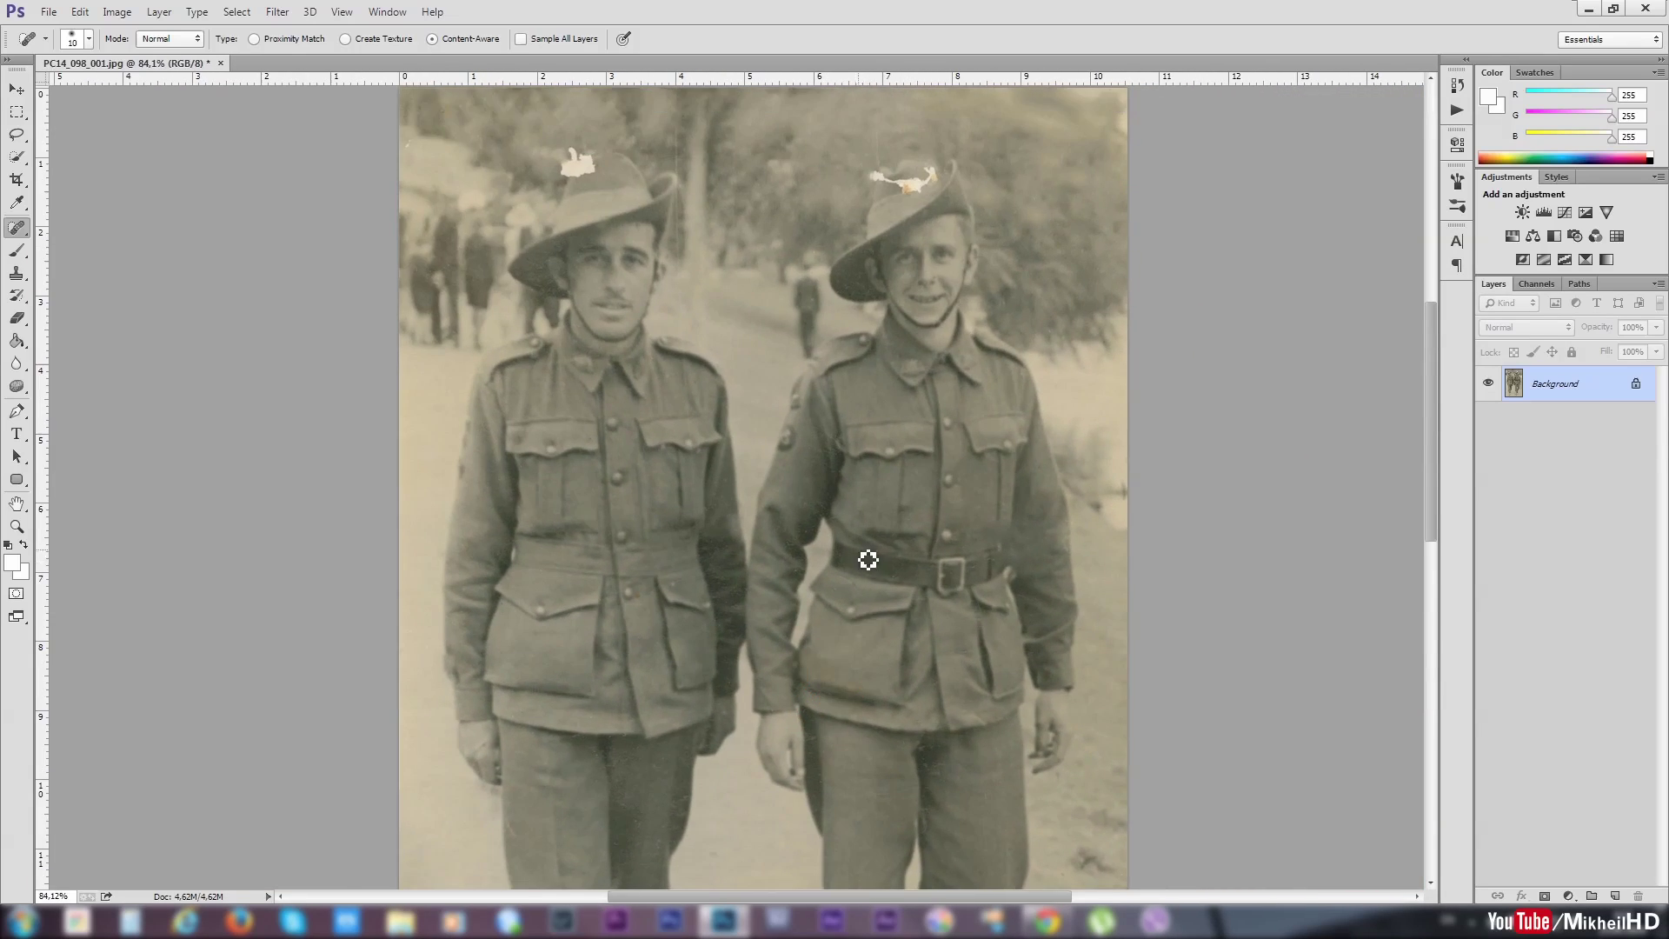
scroll(864, 563, "down", 3)
left_click(1458, 84)
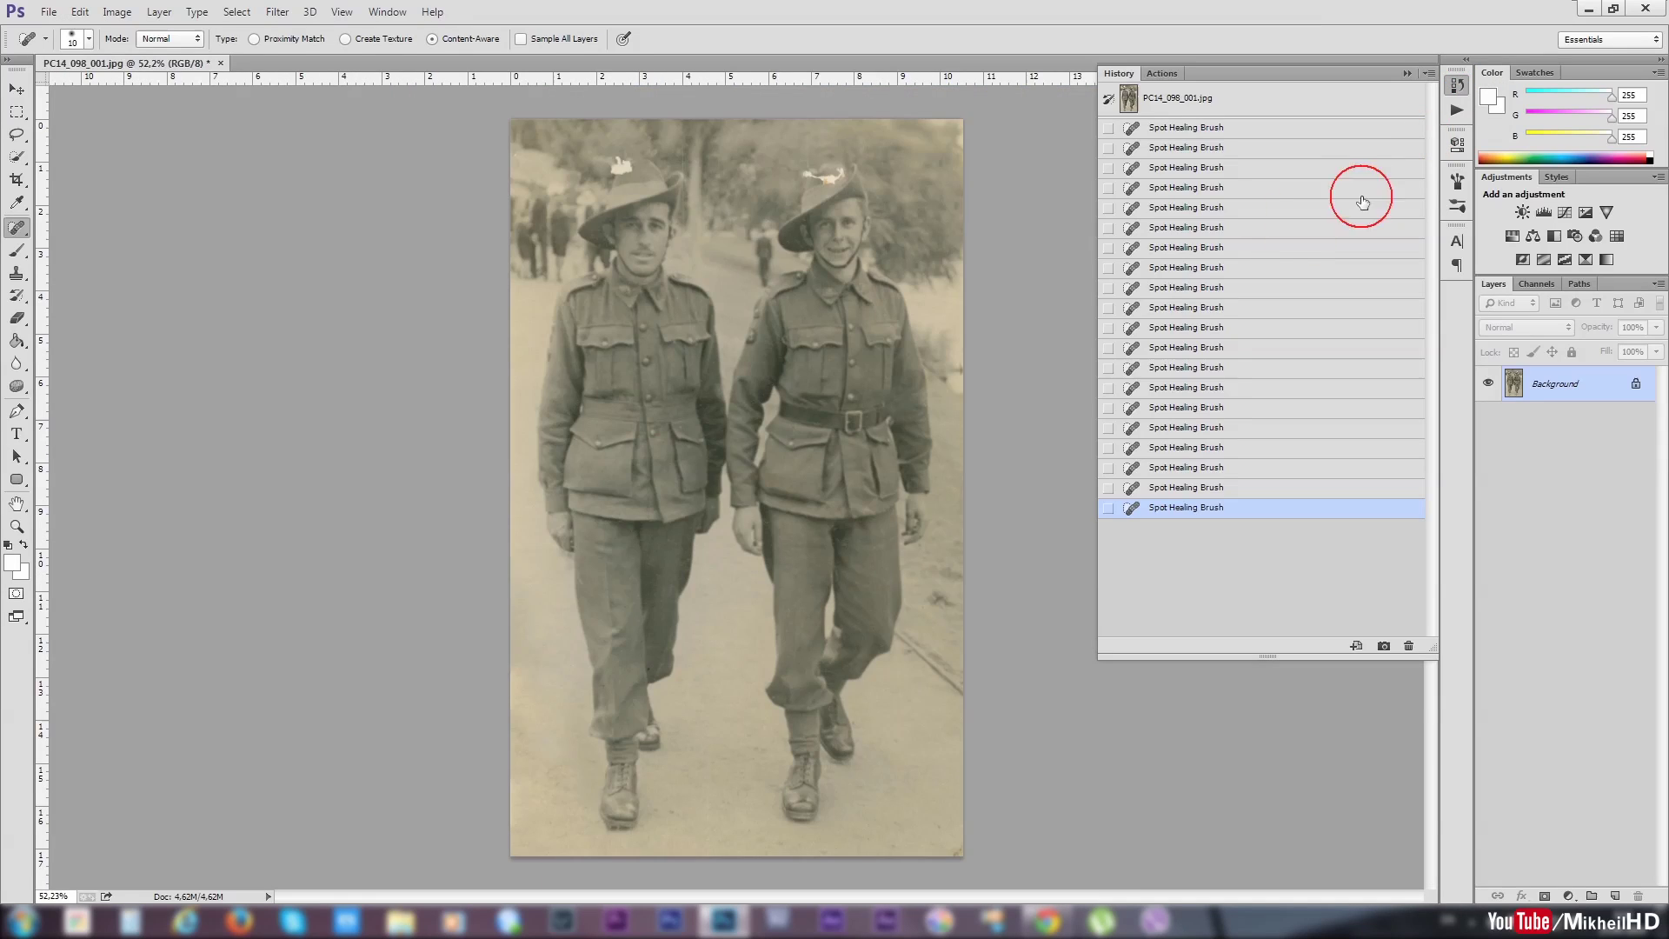
left_click(1176, 98)
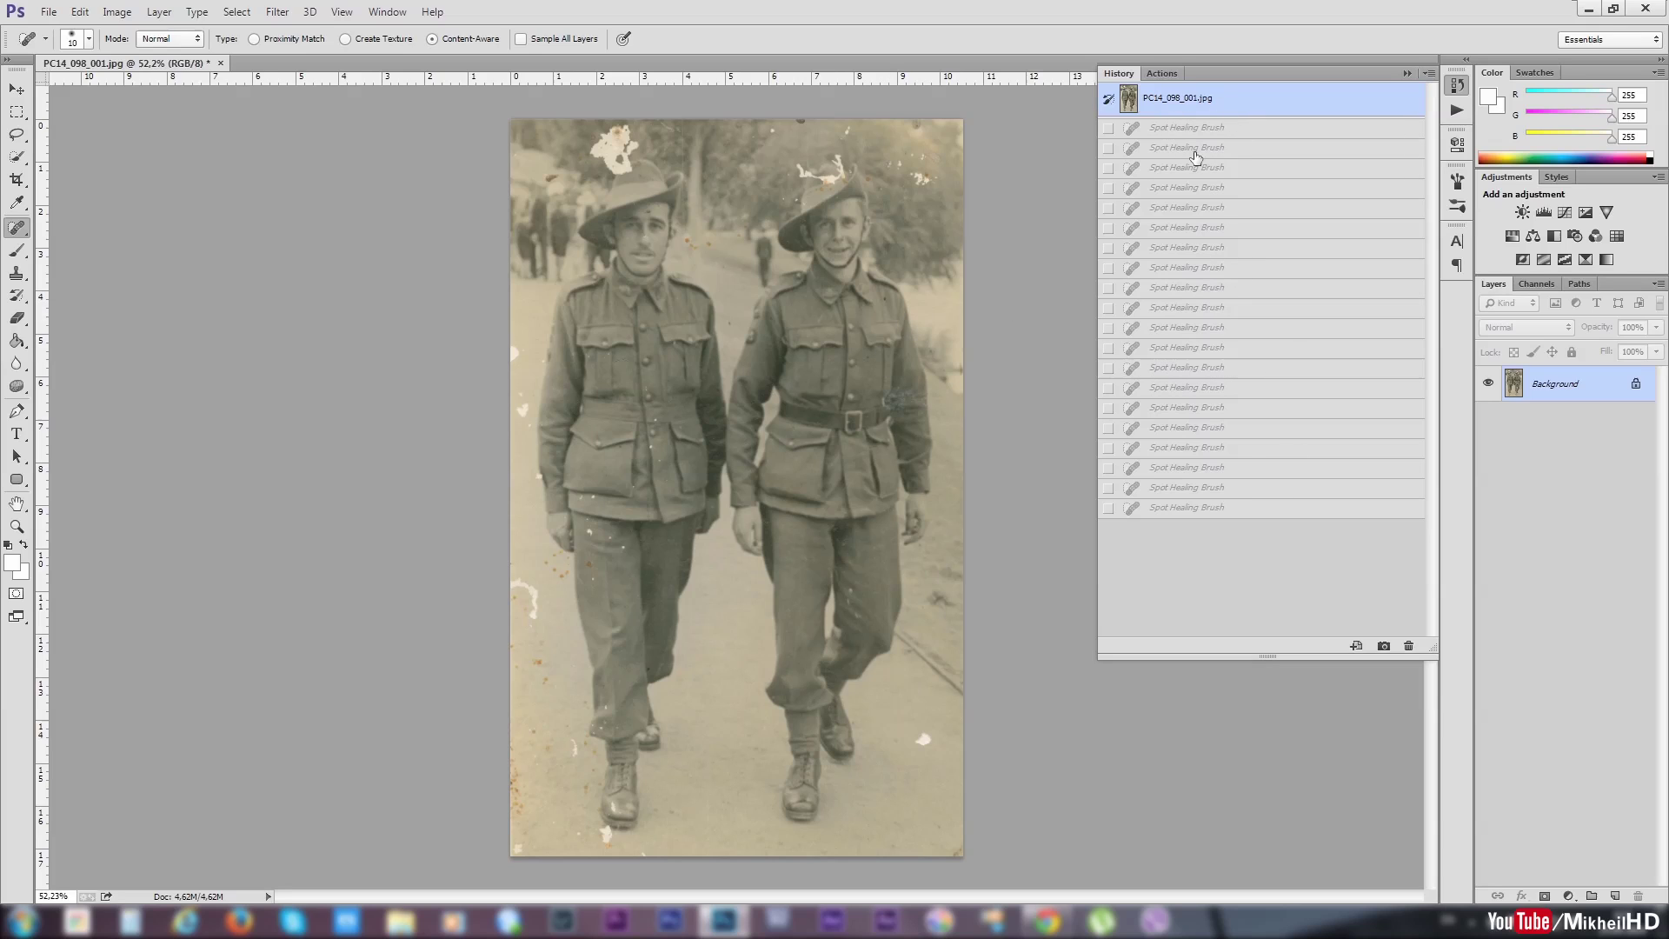
- Restore all the Spot Healing Brush states from History and zoom in on the photo
left_click(1214, 510)
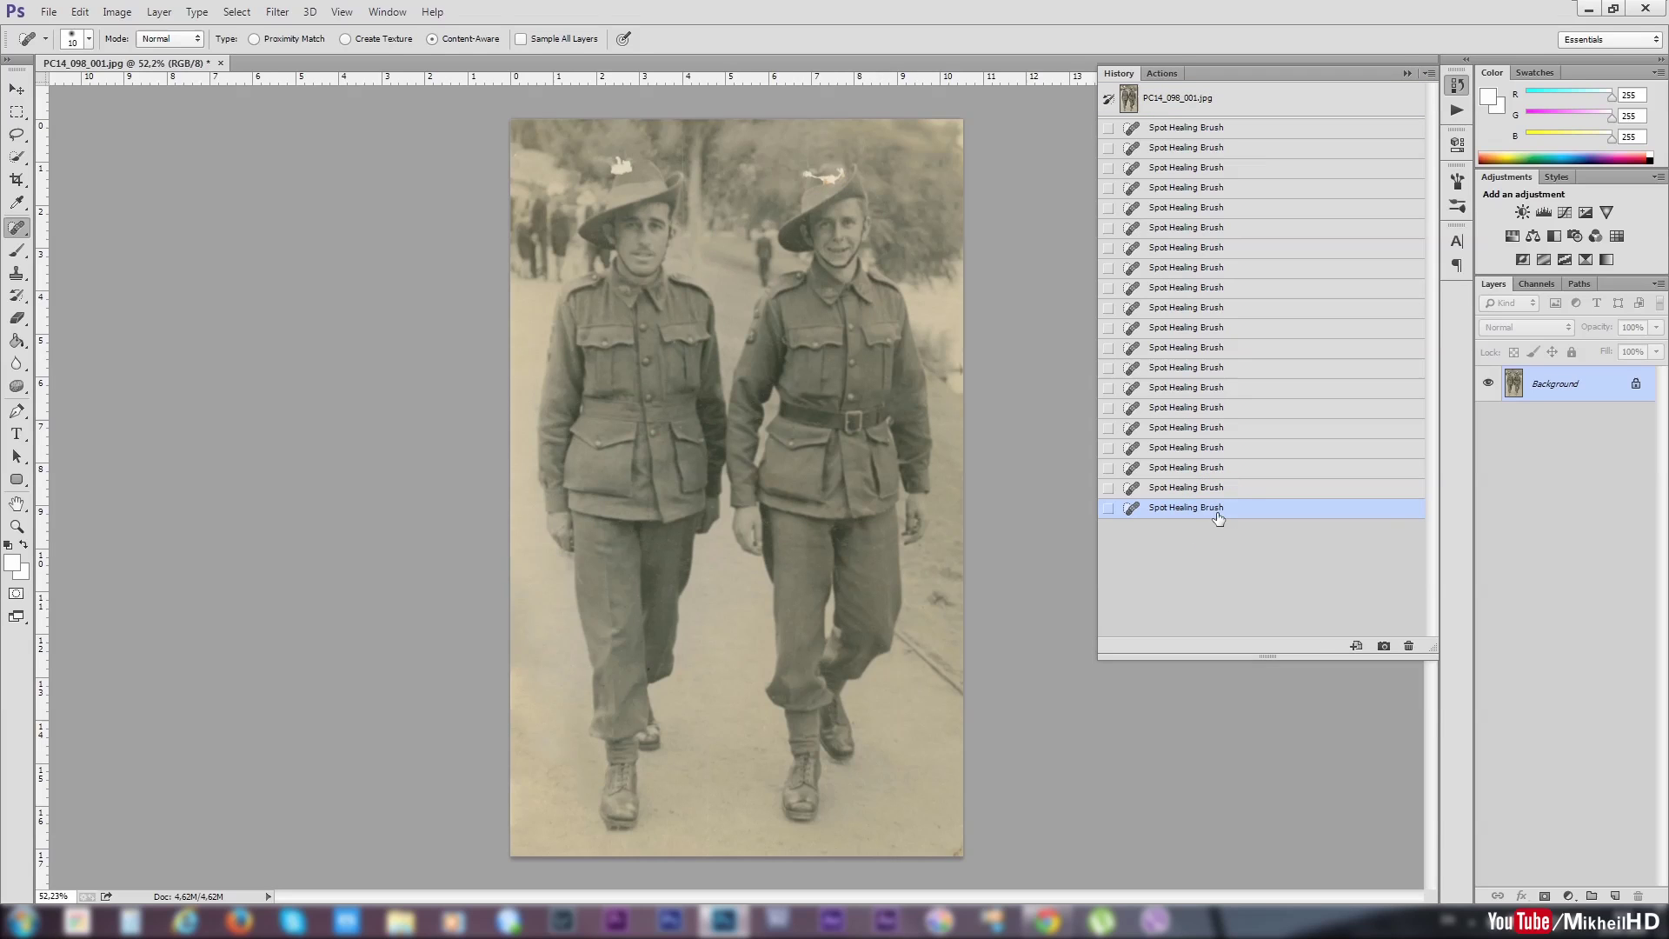
left_click(1429, 75)
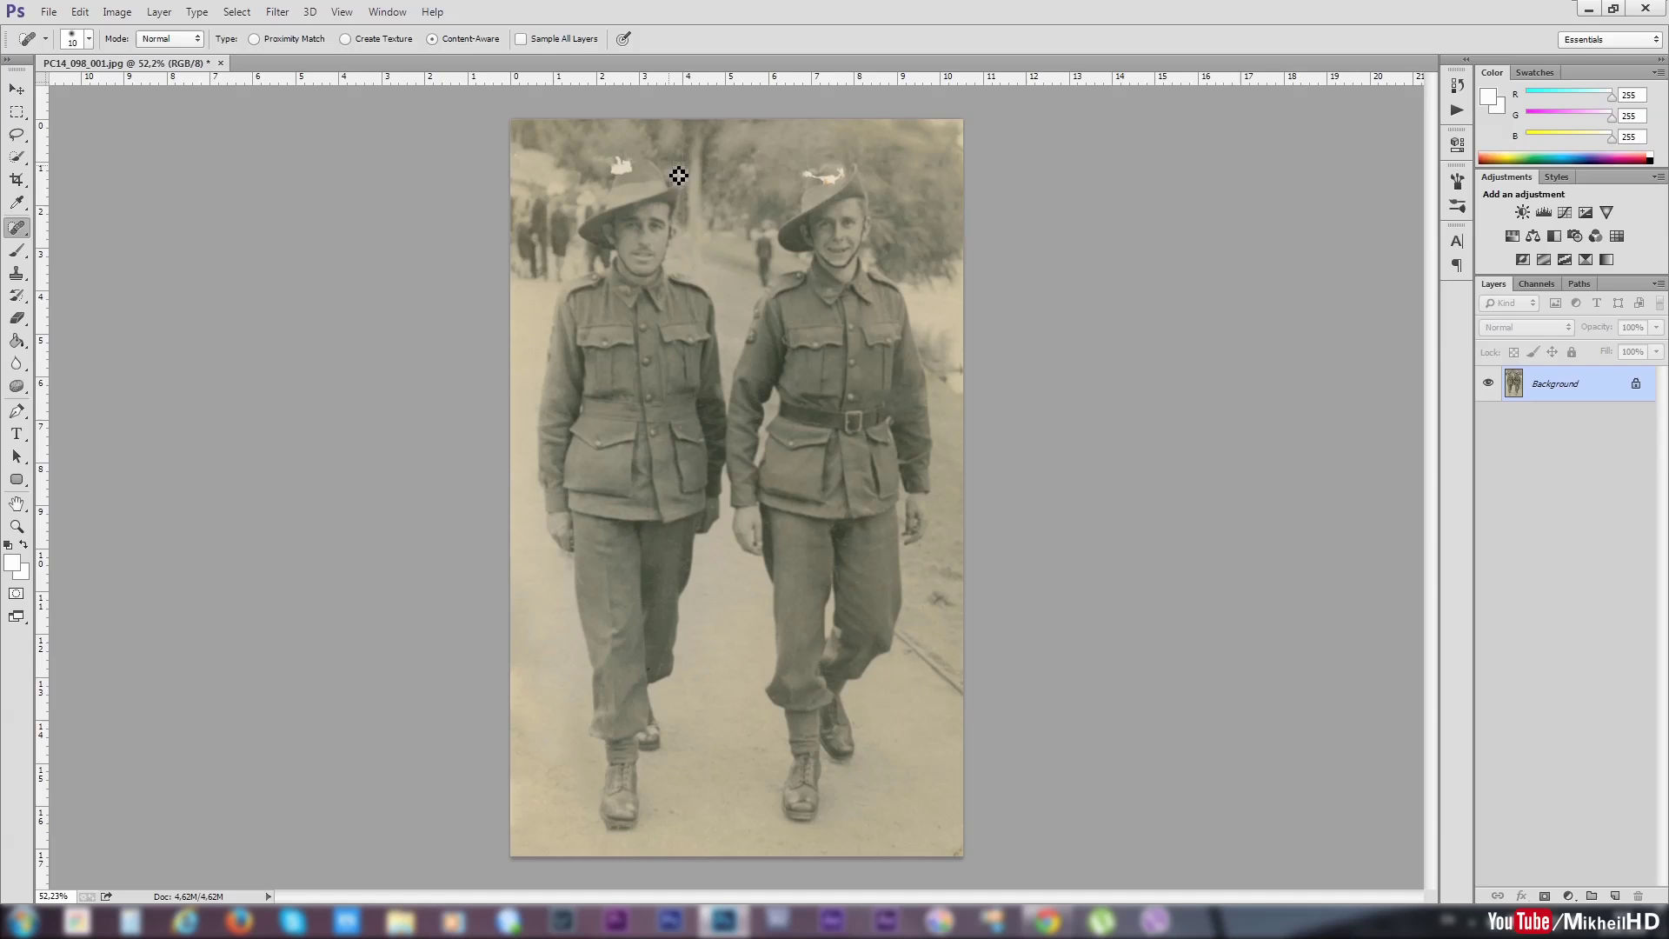
scroll(672, 163, "up", 2)
scroll(617, 200, "up", 2)
scroll(556, 240, "up", 2)
scroll(556, 240, "up", 2)
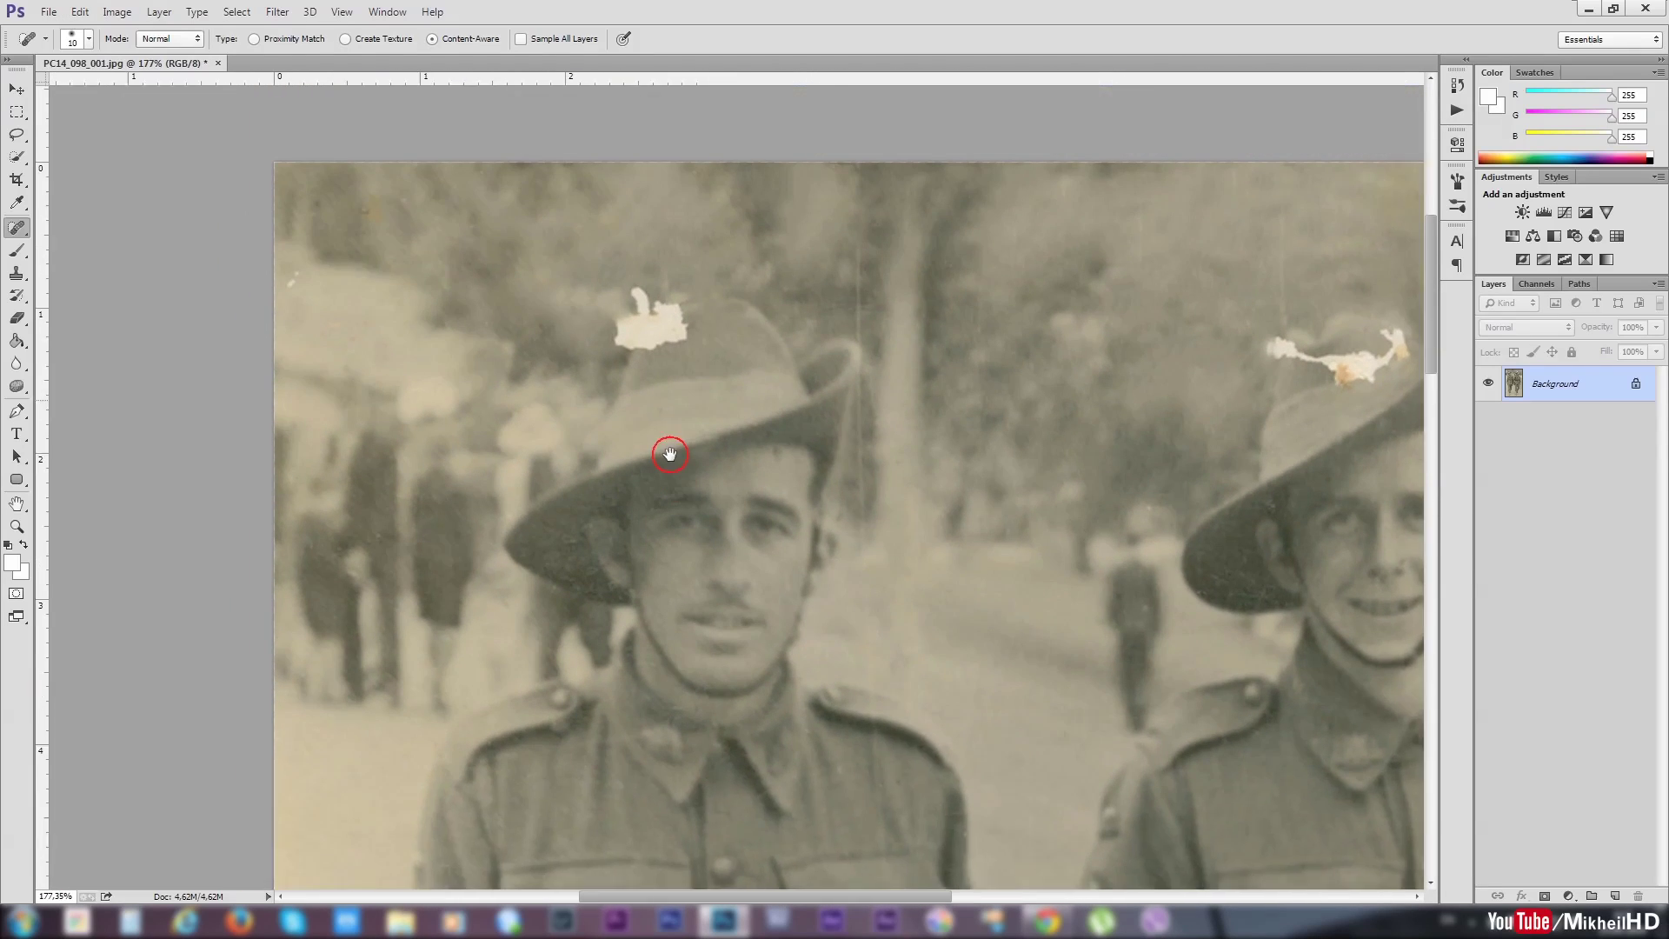
scroll(663, 452, "up", 2)
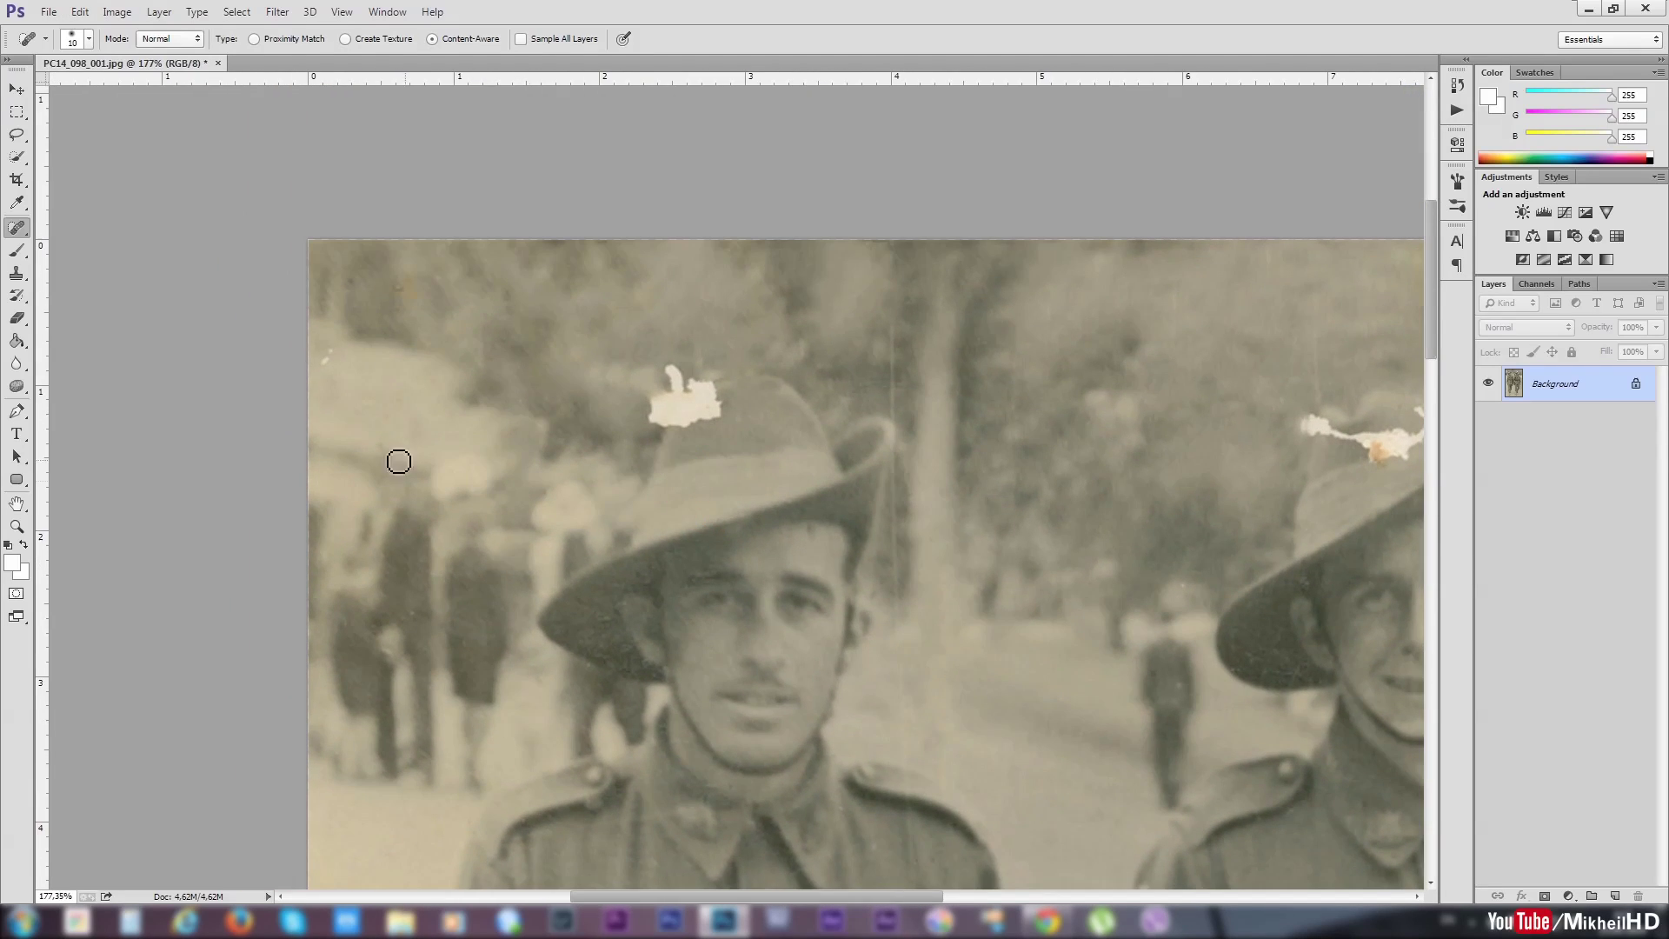
- Heal two small dark spots near the photo's left edge
left_click(380, 410)
left_click(406, 283)
left_click_drag(811, 427, 339, 455)
left_click_drag(884, 440, 1069, 422)
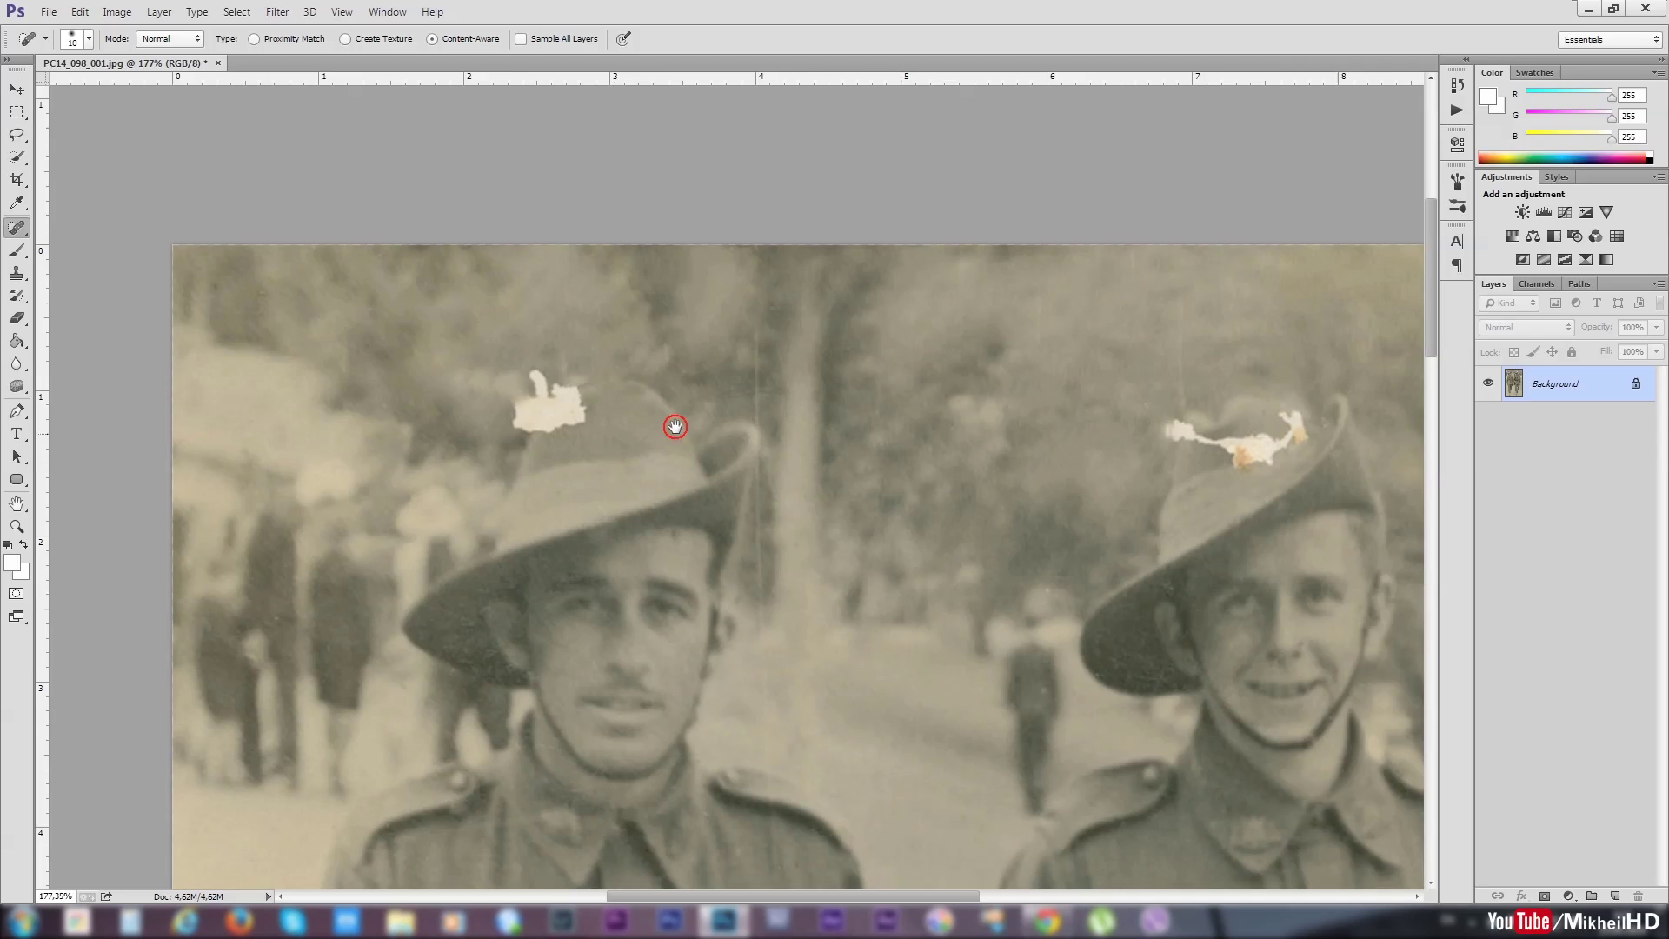
scroll(773, 403, "up", 3)
scroll(773, 403, "down", 2)
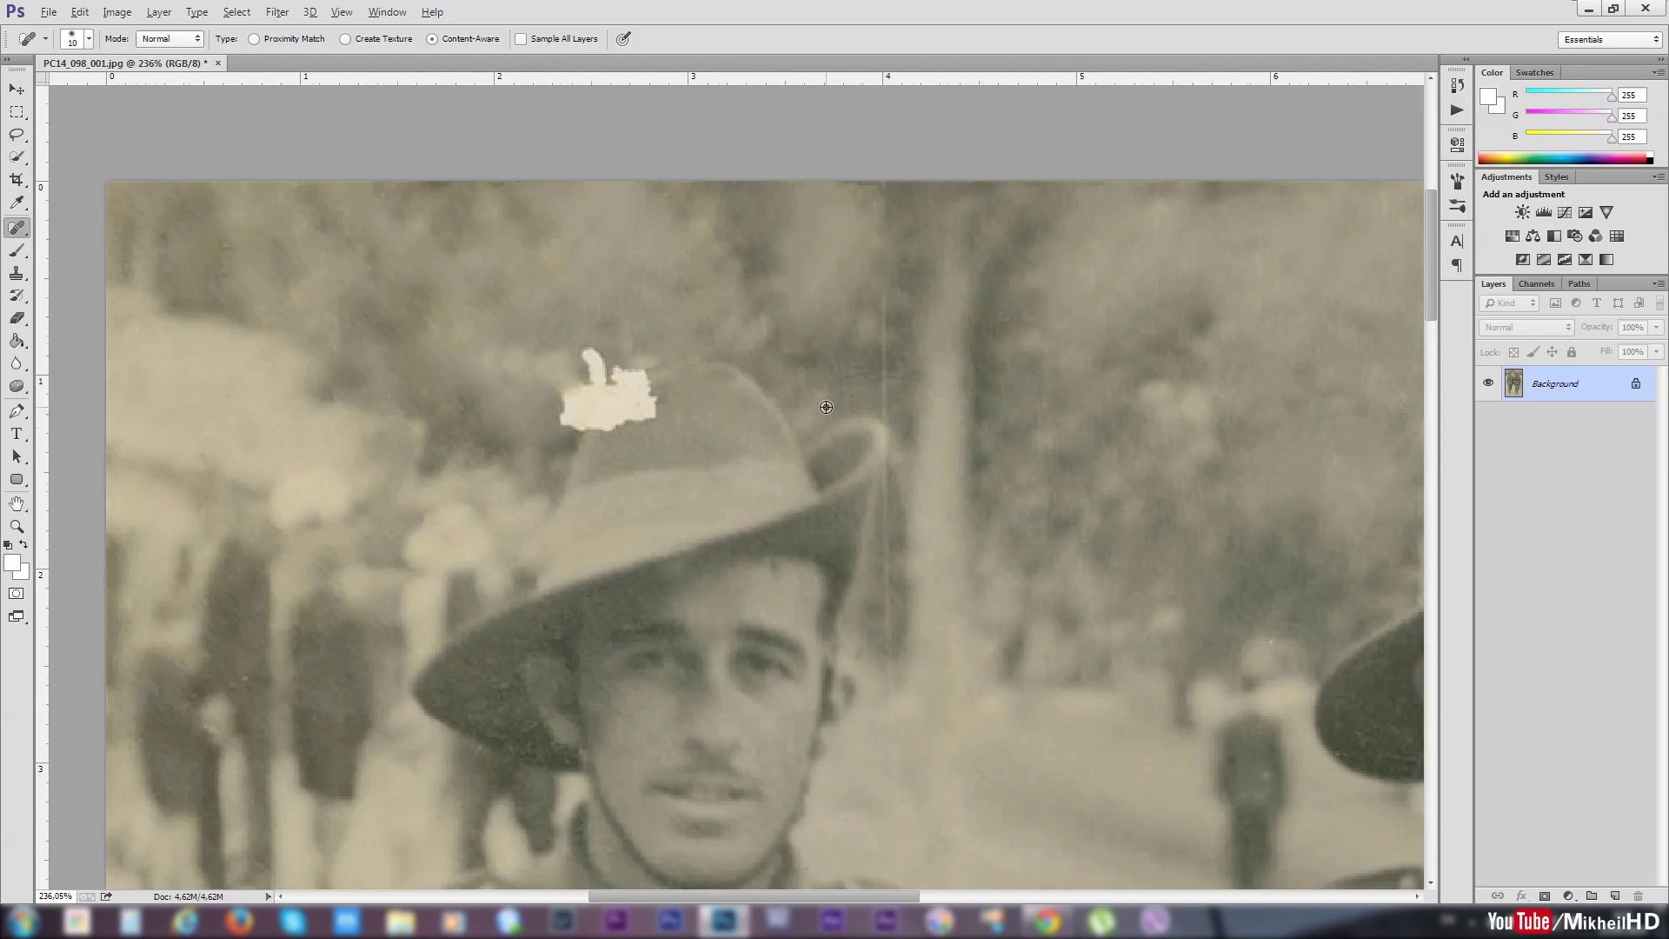
- Heal the vertical scratch by the hat brim and the white blotch's right edge
left_click_drag(876, 294, 876, 383)
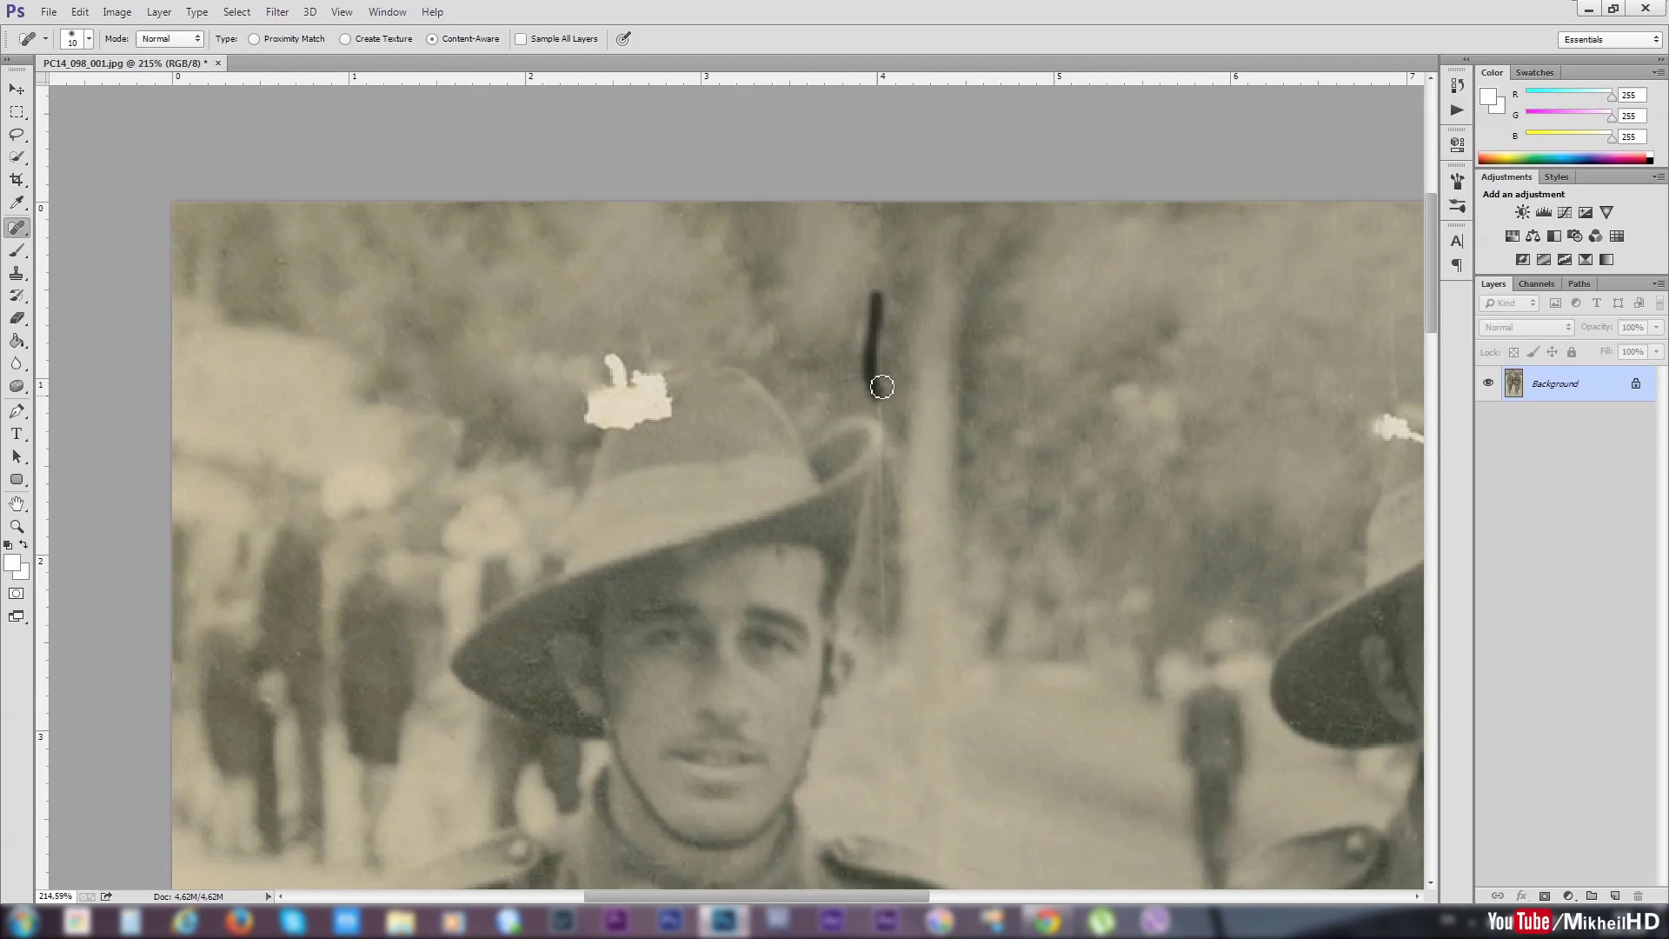
left_click(896, 504)
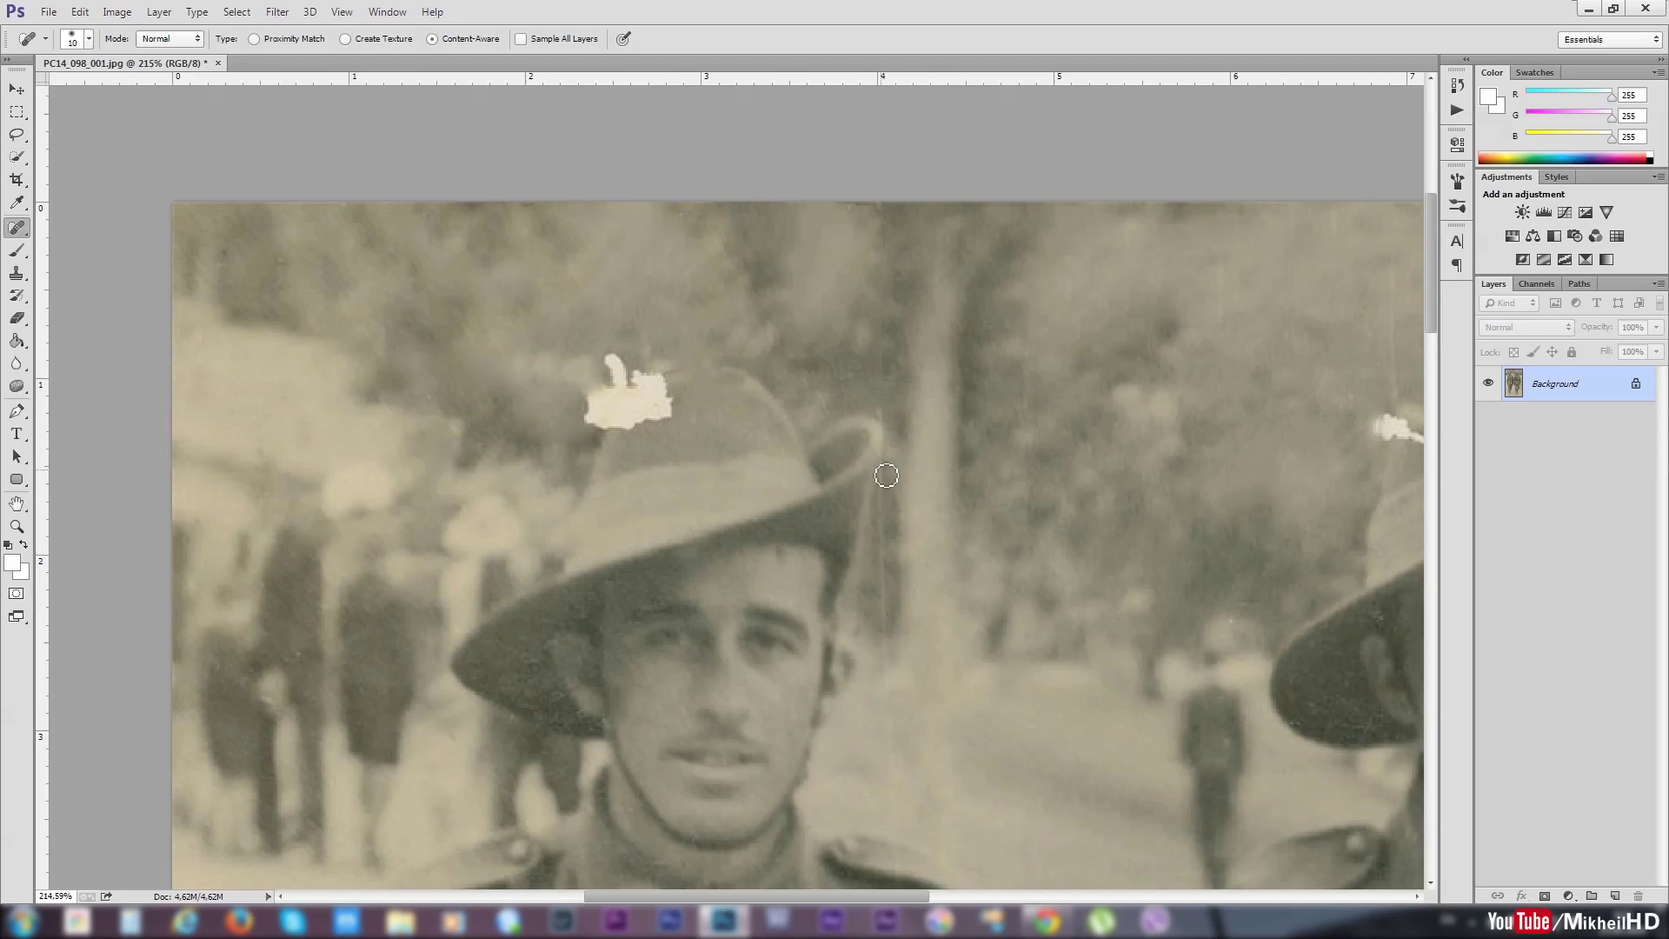
left_click_drag(884, 463, 883, 609)
scroll(782, 409, "left", 2)
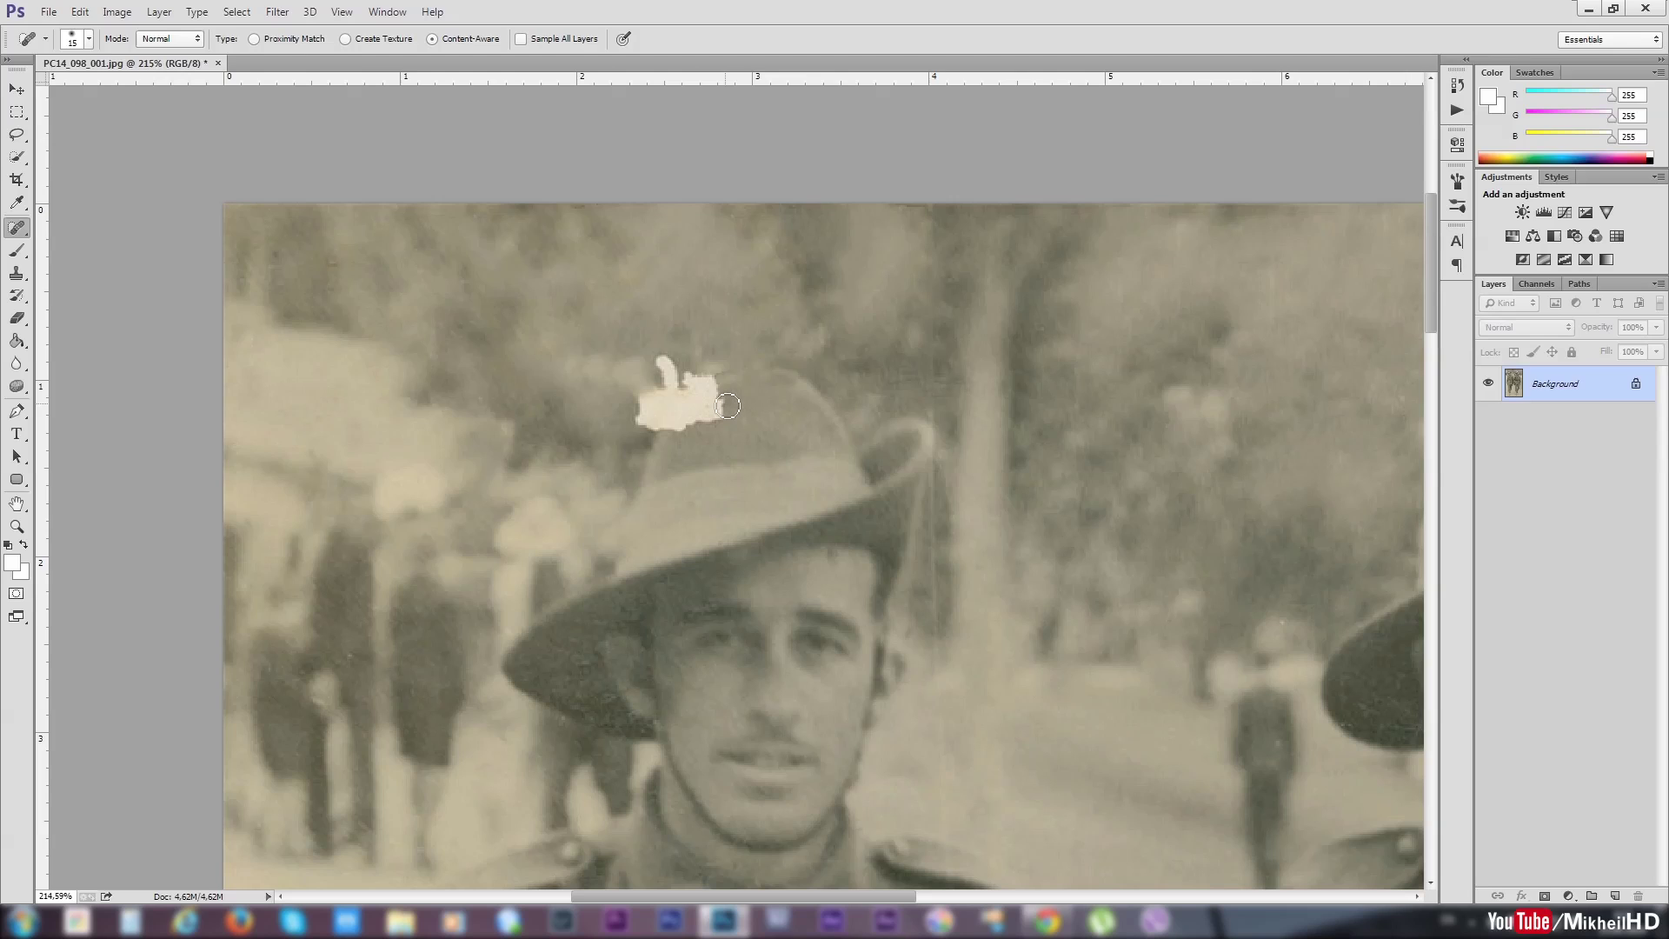
mouse_move(725, 406)
left_mouse_down()
mouse_move(674, 444)
mouse_move(713, 415)
left_mouse_up()
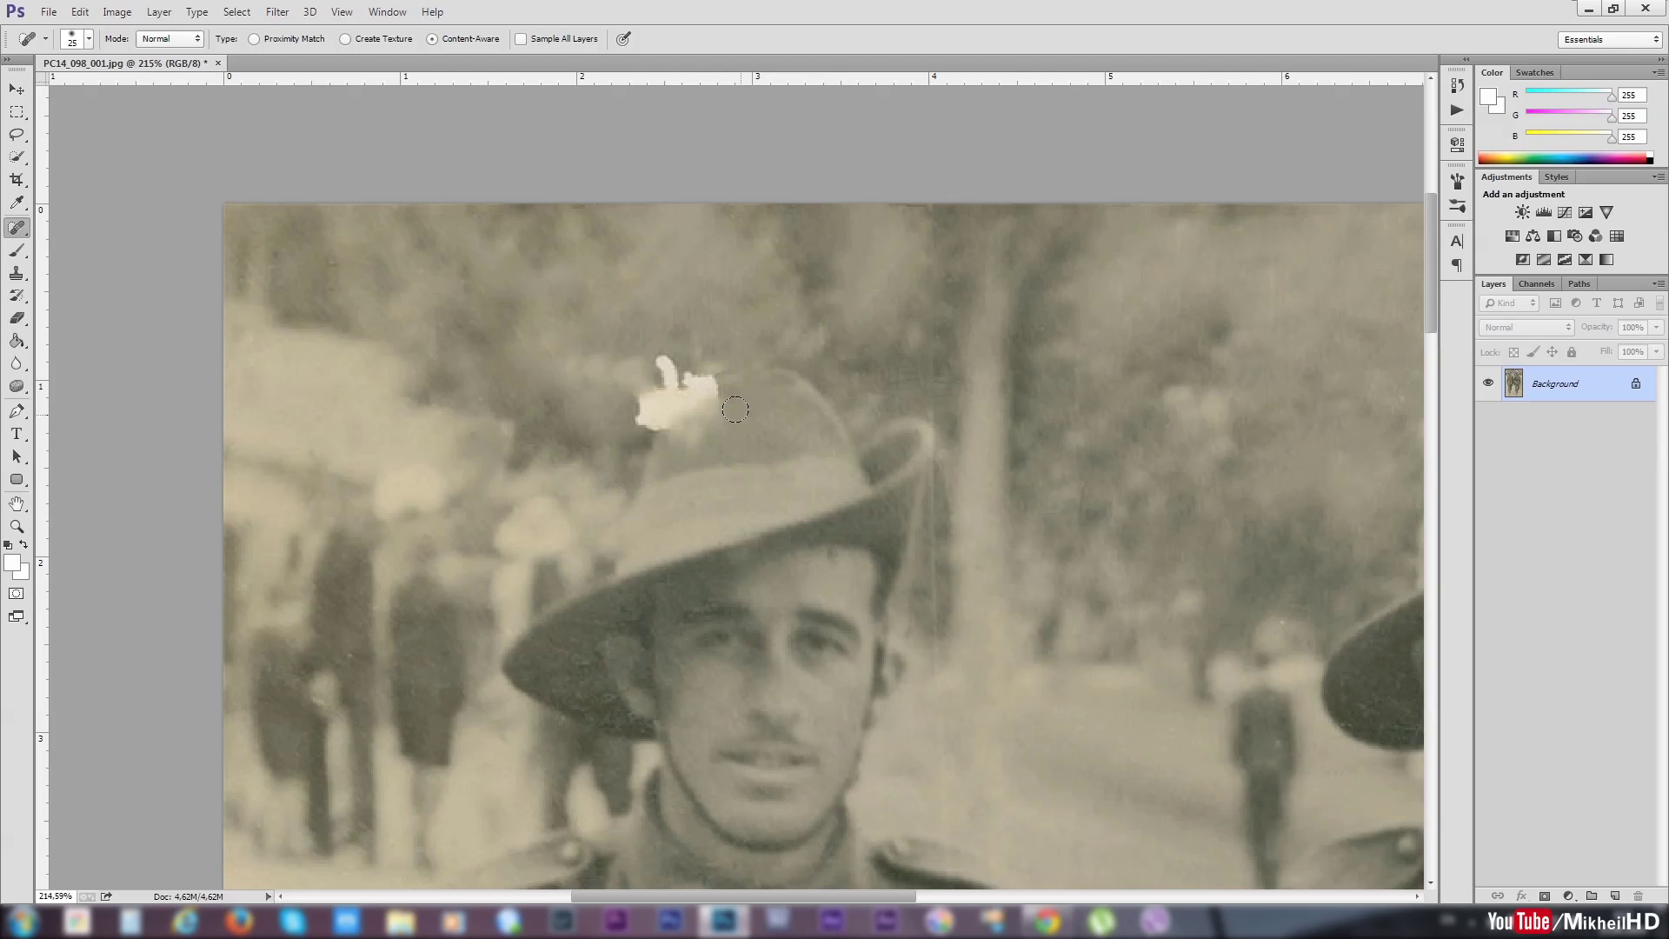
- Step back in History to before the last two healing strokes
left_click(1457, 84)
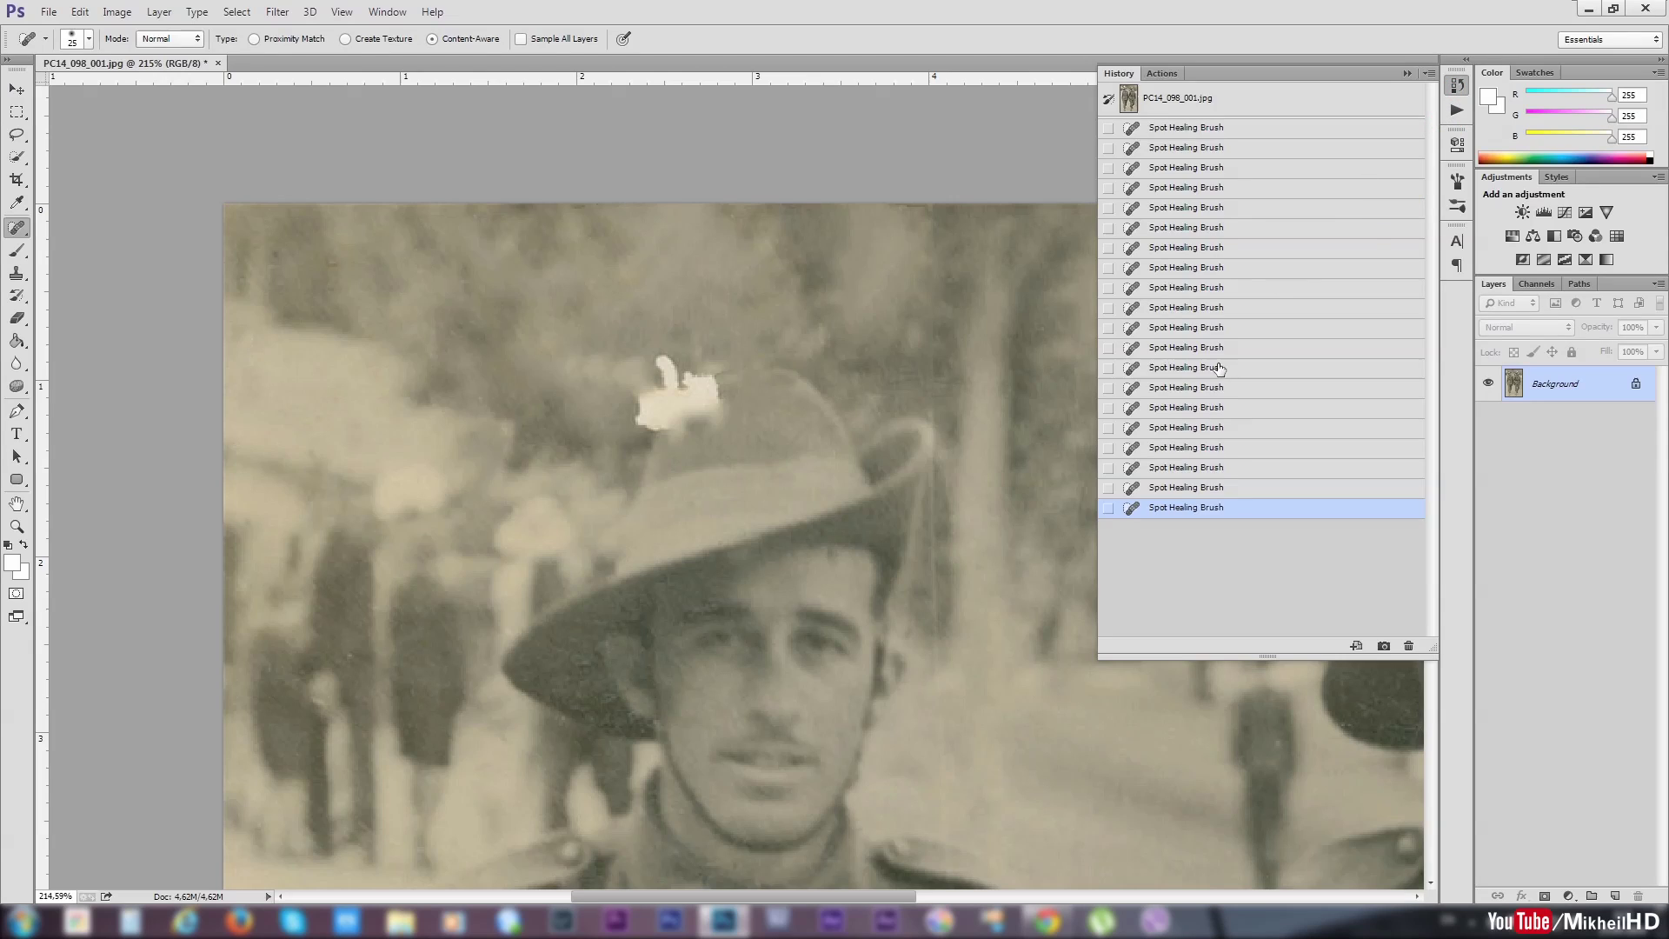
left_click(1187, 469)
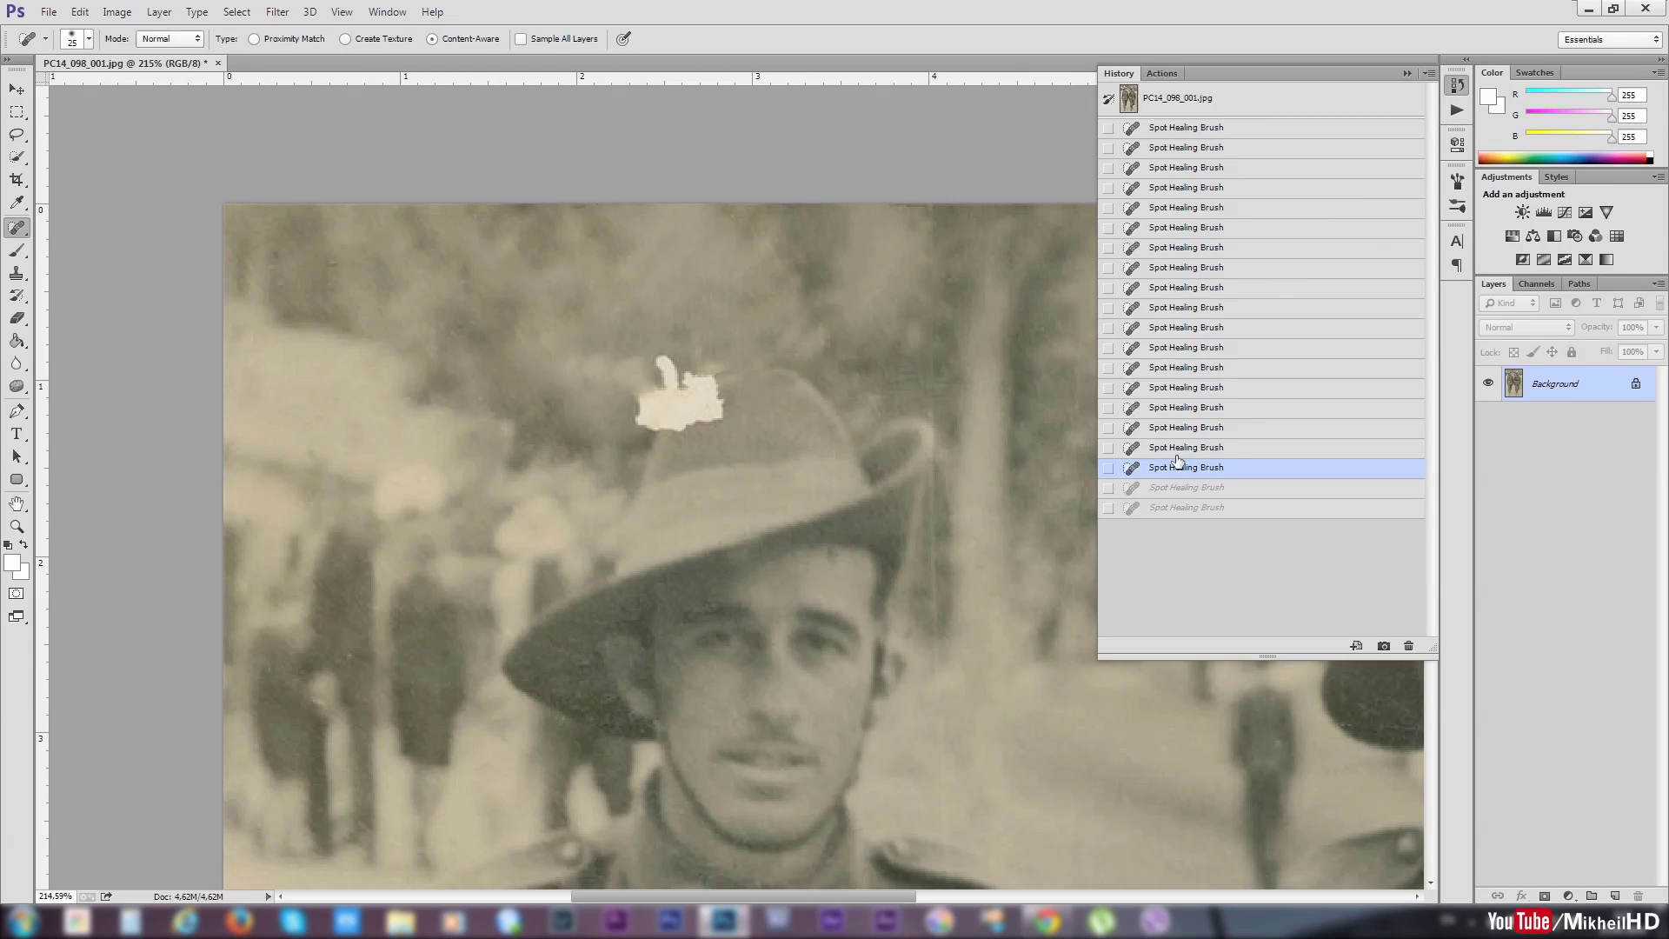
left_click(1406, 72)
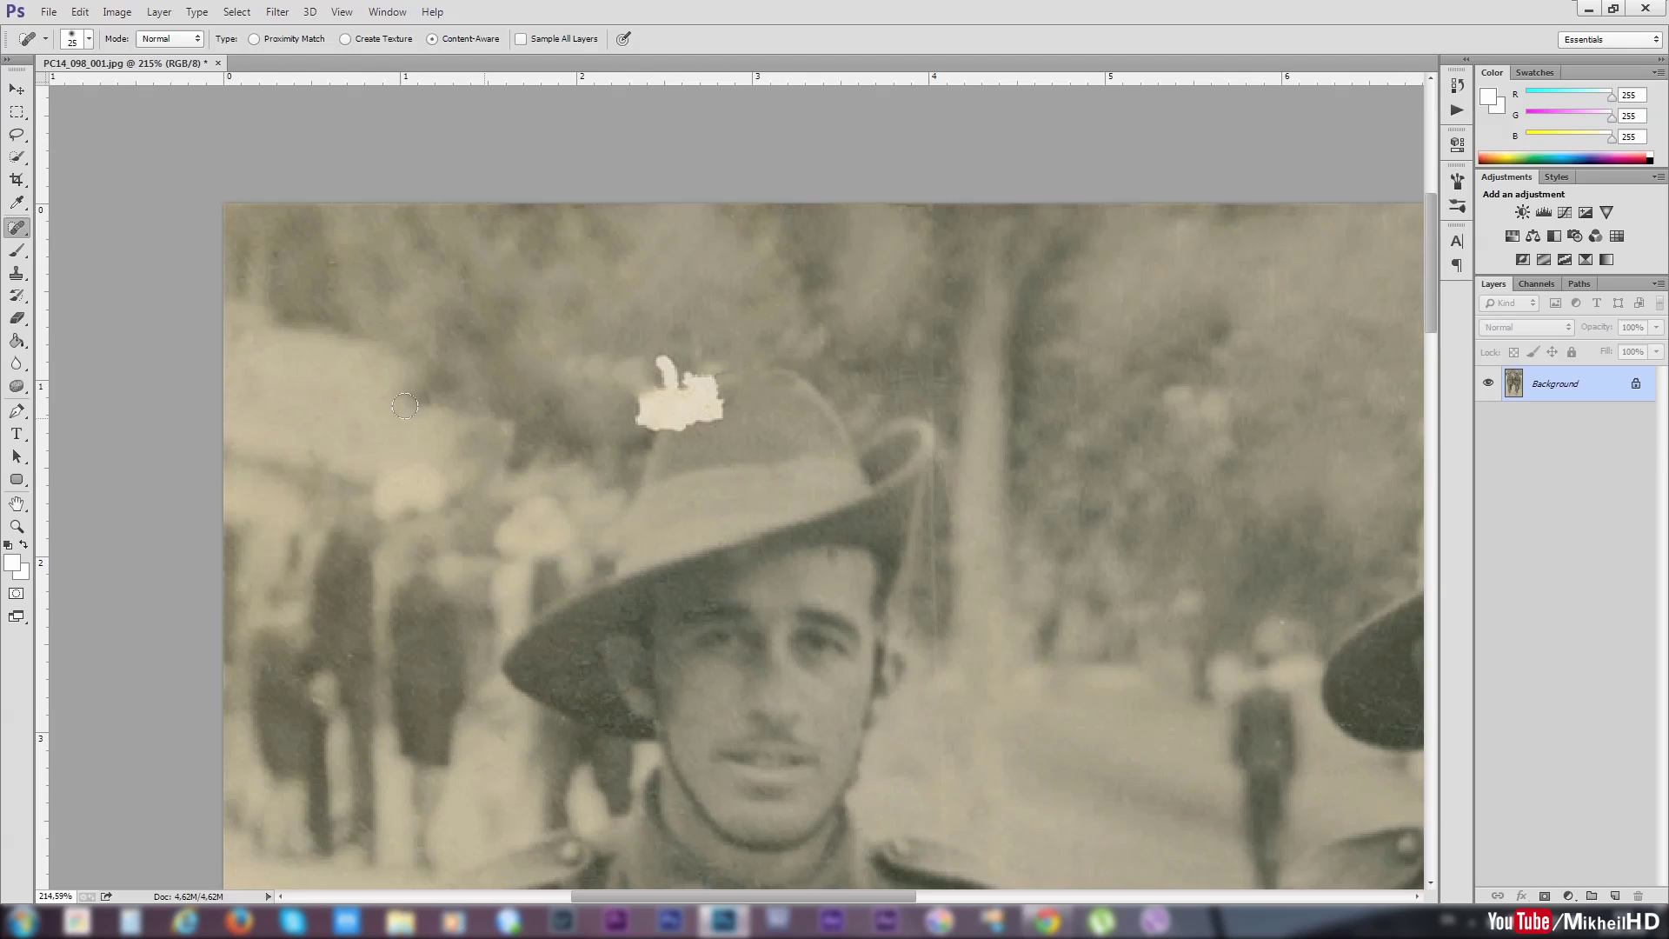
- Try the Patch Tool on the hat's white spot, then undo the attempt and deselect
right_click(22, 230)
left_click(91, 257)
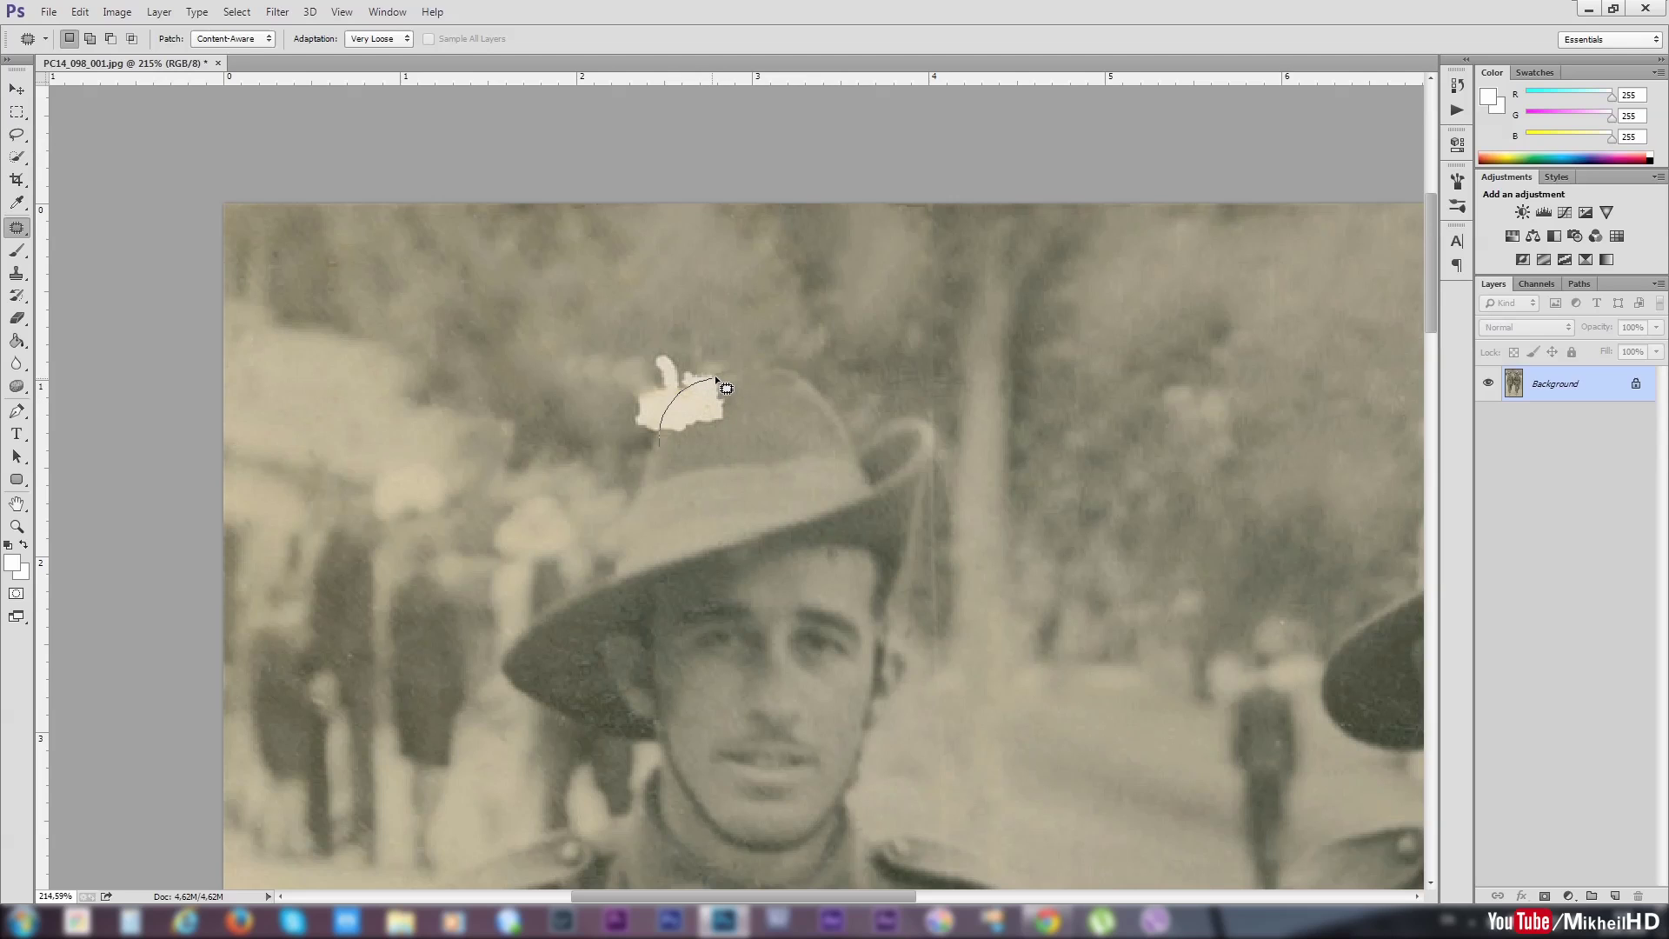
mouse_move(733, 380)
left_mouse_down()
mouse_move(737, 426)
mouse_move(660, 440)
mouse_move(738, 411)
left_mouse_up()
key("ctrl+z")
left_click_drag(716, 423, 756, 422)
key("ctrl+z")
key("ctrl+z")
key("ctrl+d")
- Outline the white spot again and patch it with nearby texture in Normal mode
mouse_move(1001, 438)
left_mouse_down()
mouse_move(493, 475)
mouse_move(945, 428)
left_mouse_up()
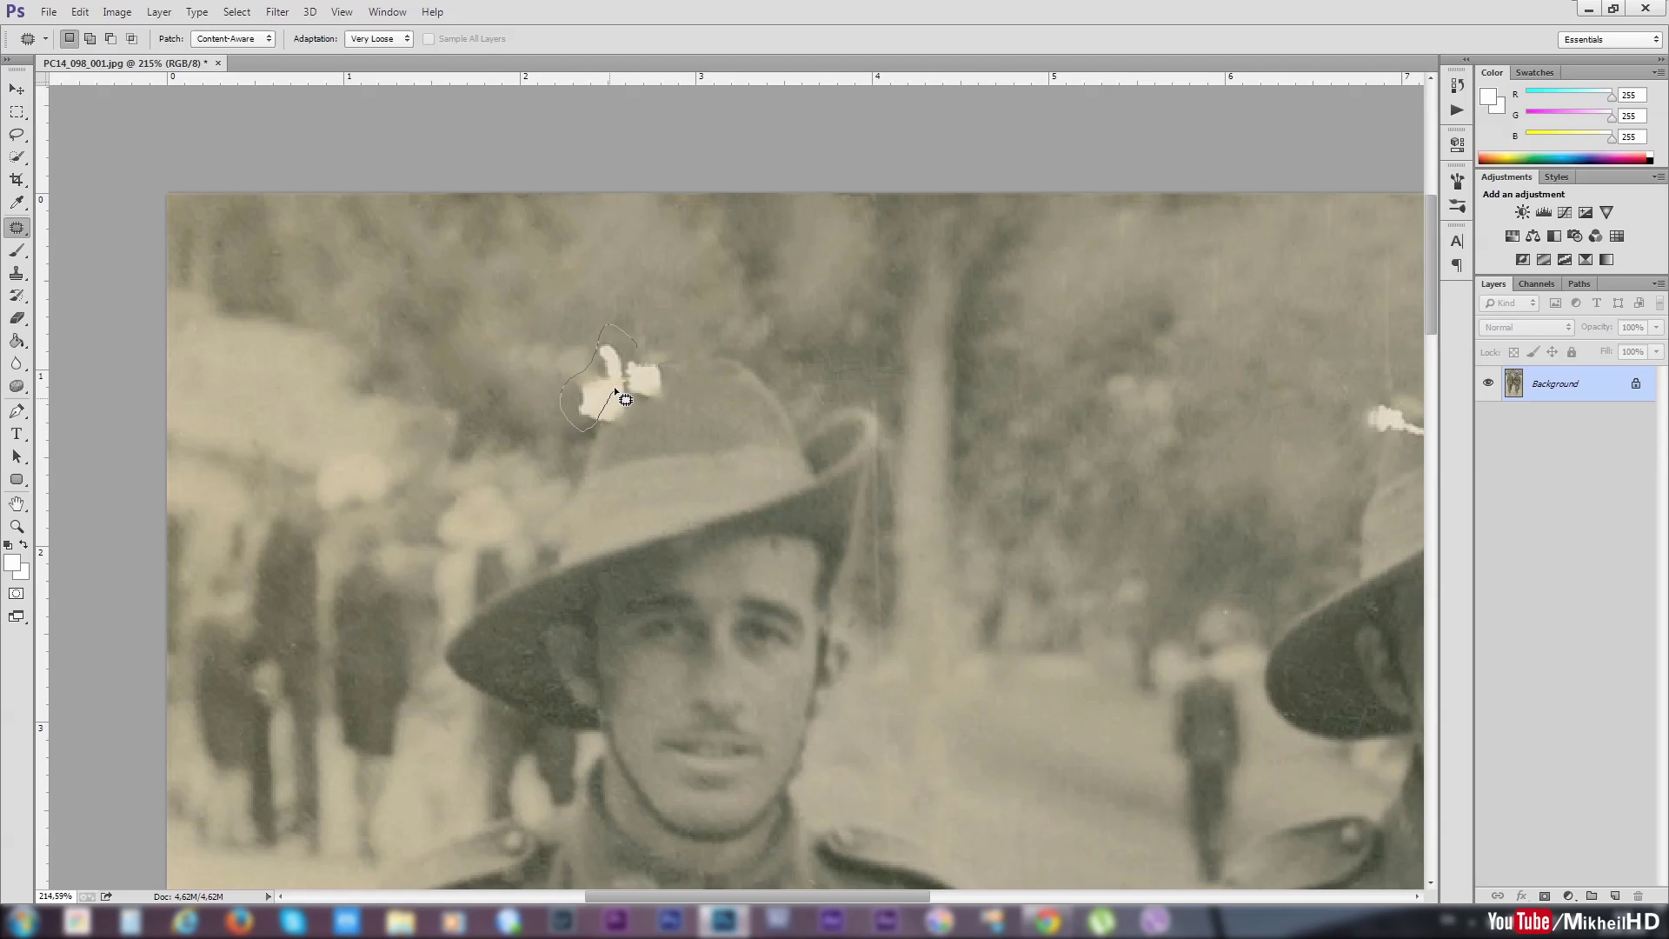
left_click_drag(647, 350, 513, 362)
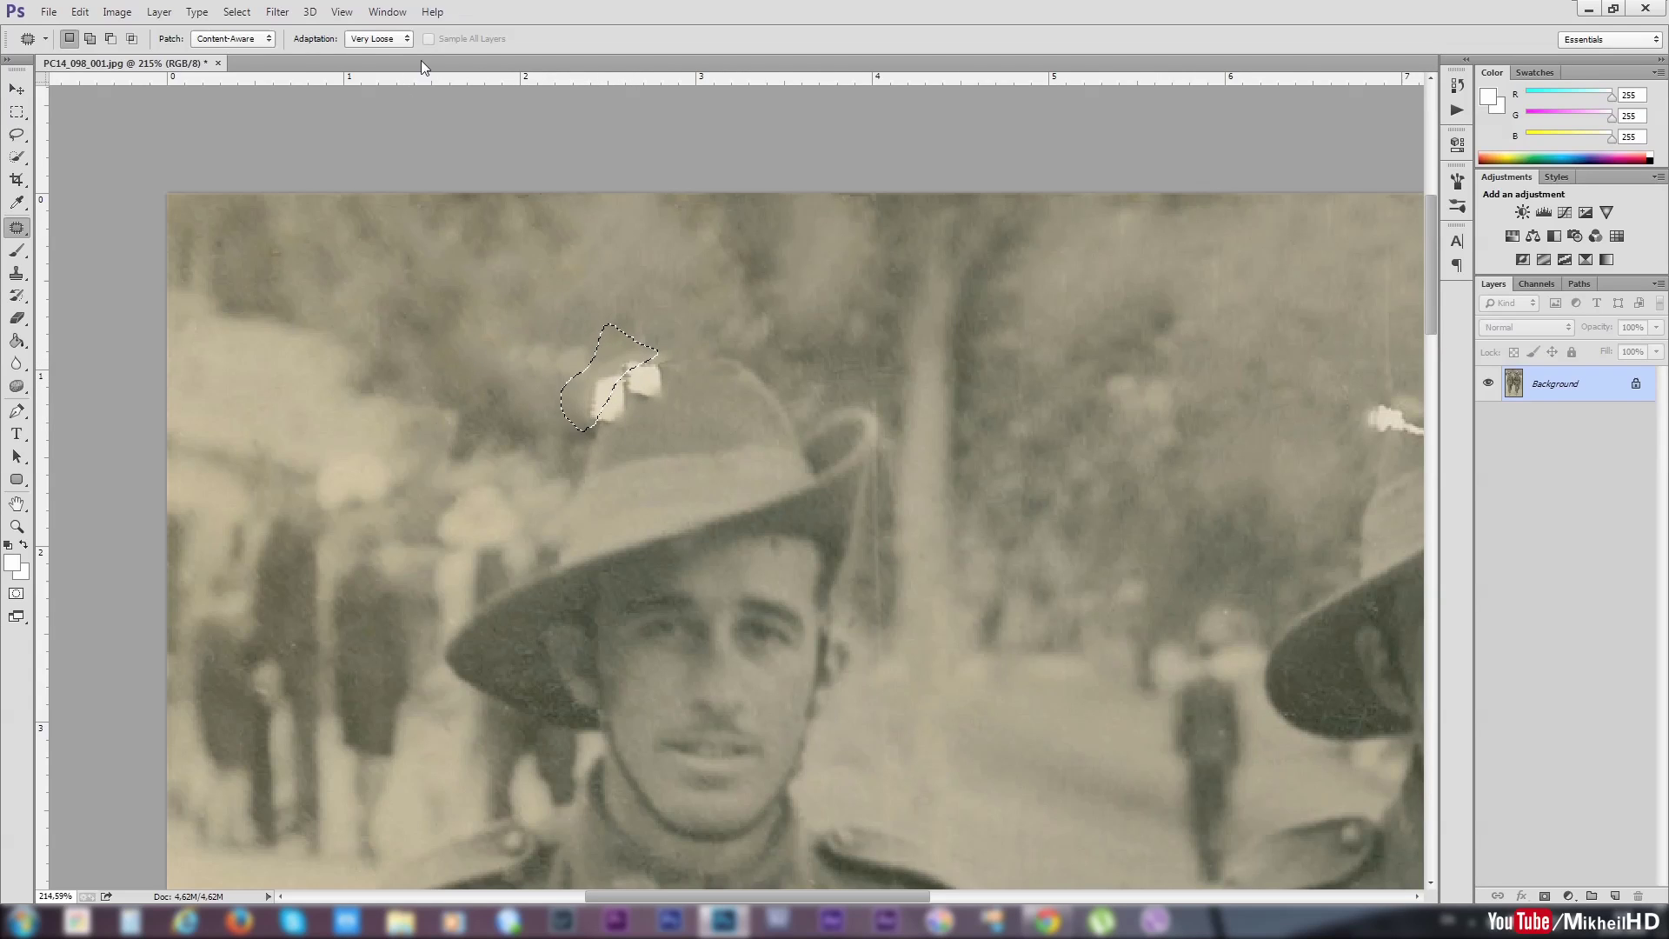
left_click(378, 38)
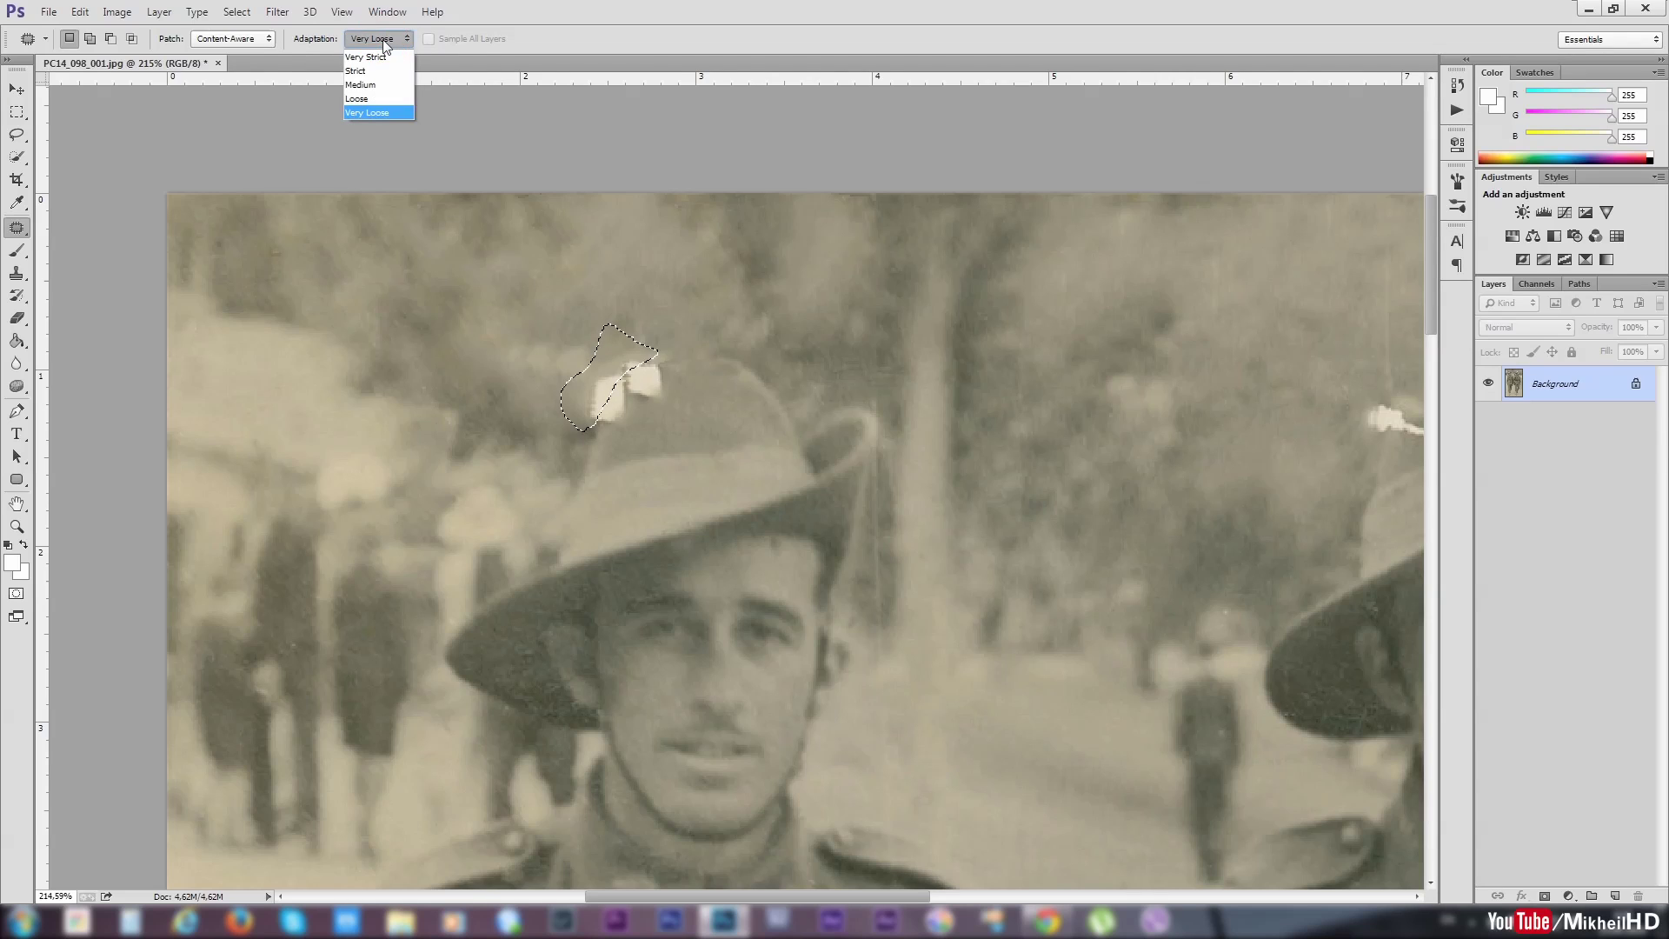
left_click(231, 38)
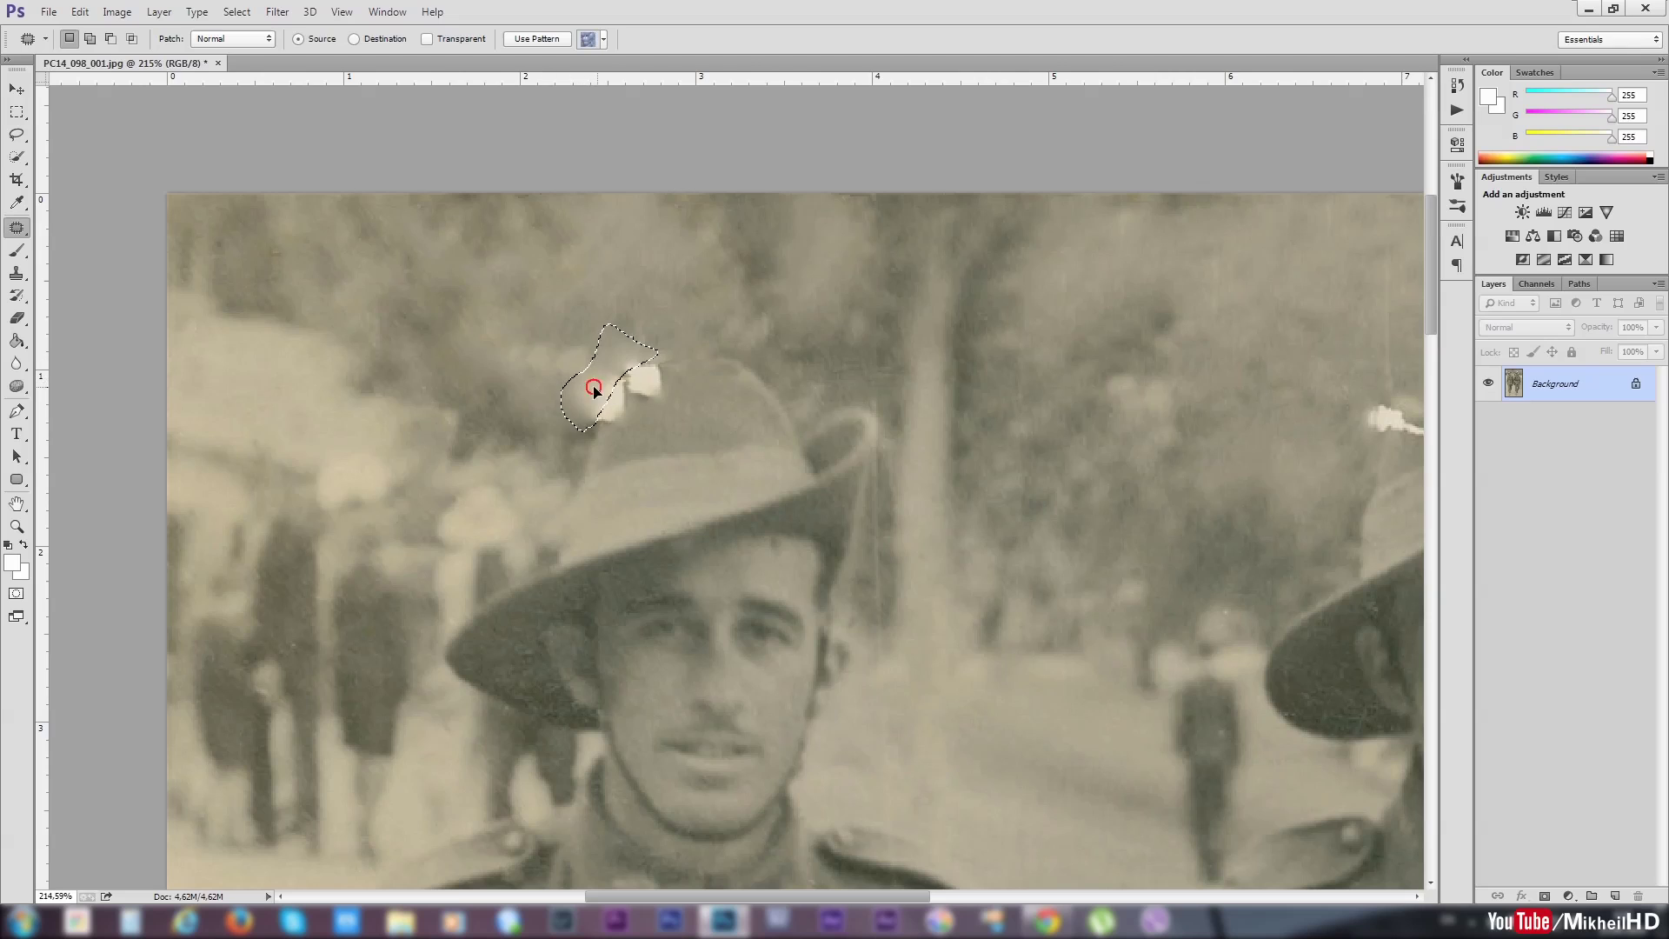
left_click_drag(585, 384, 511, 340)
- Revert History to the state right after Deselect
left_click(1457, 85)
left_click(1180, 426)
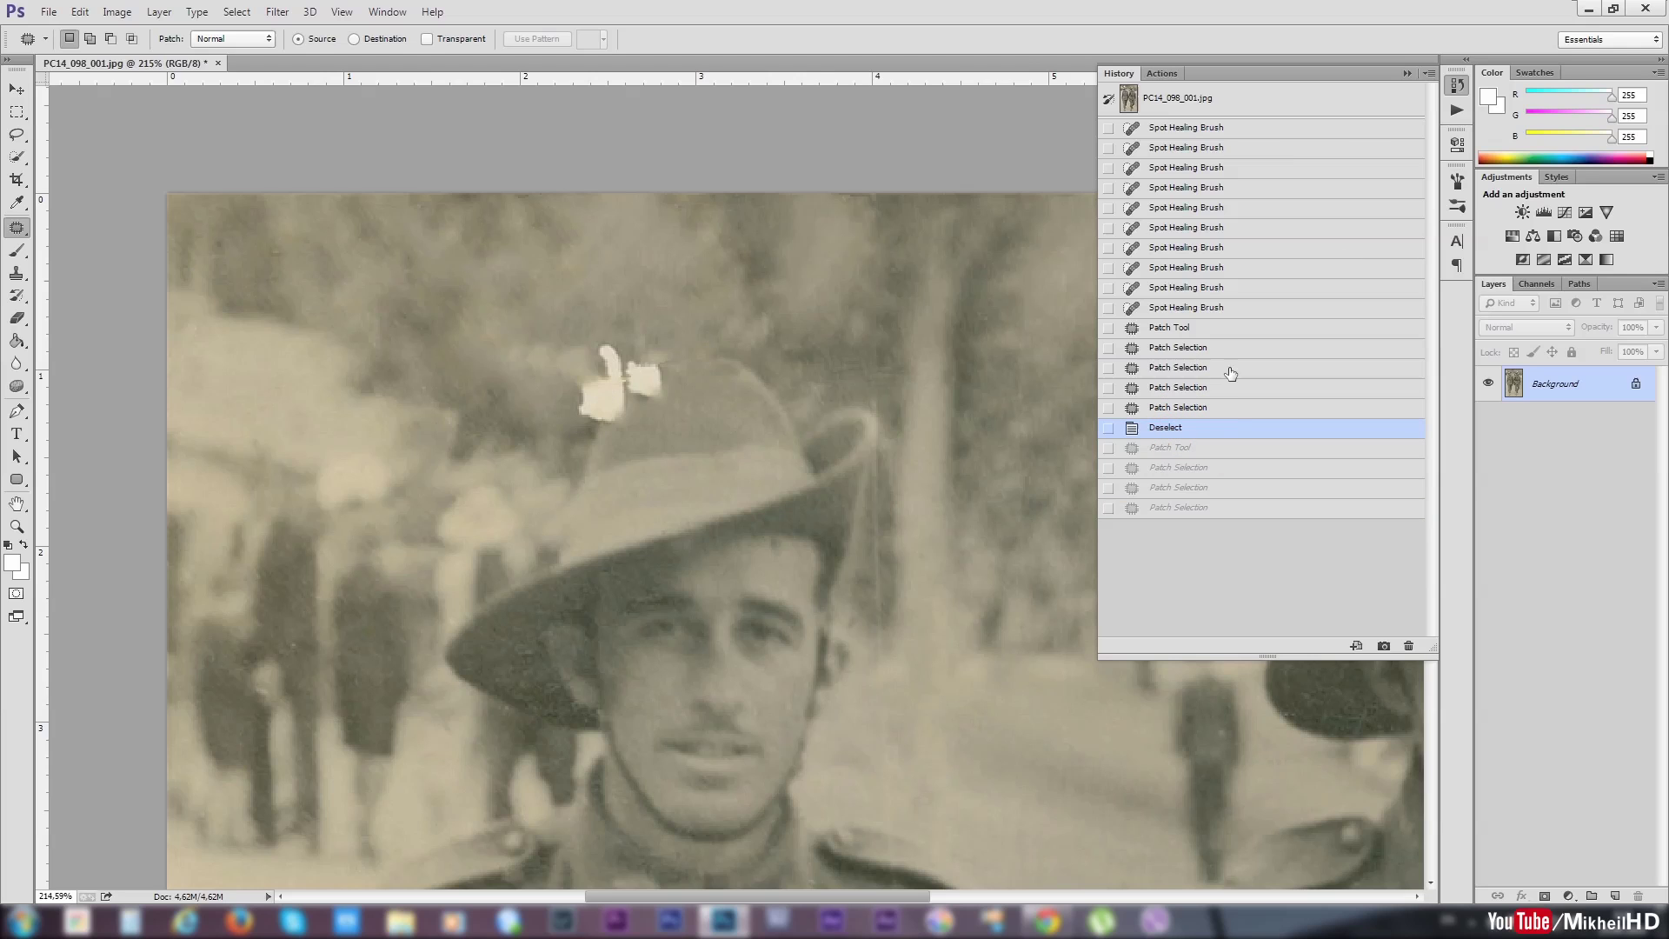
left_click(1330, 199)
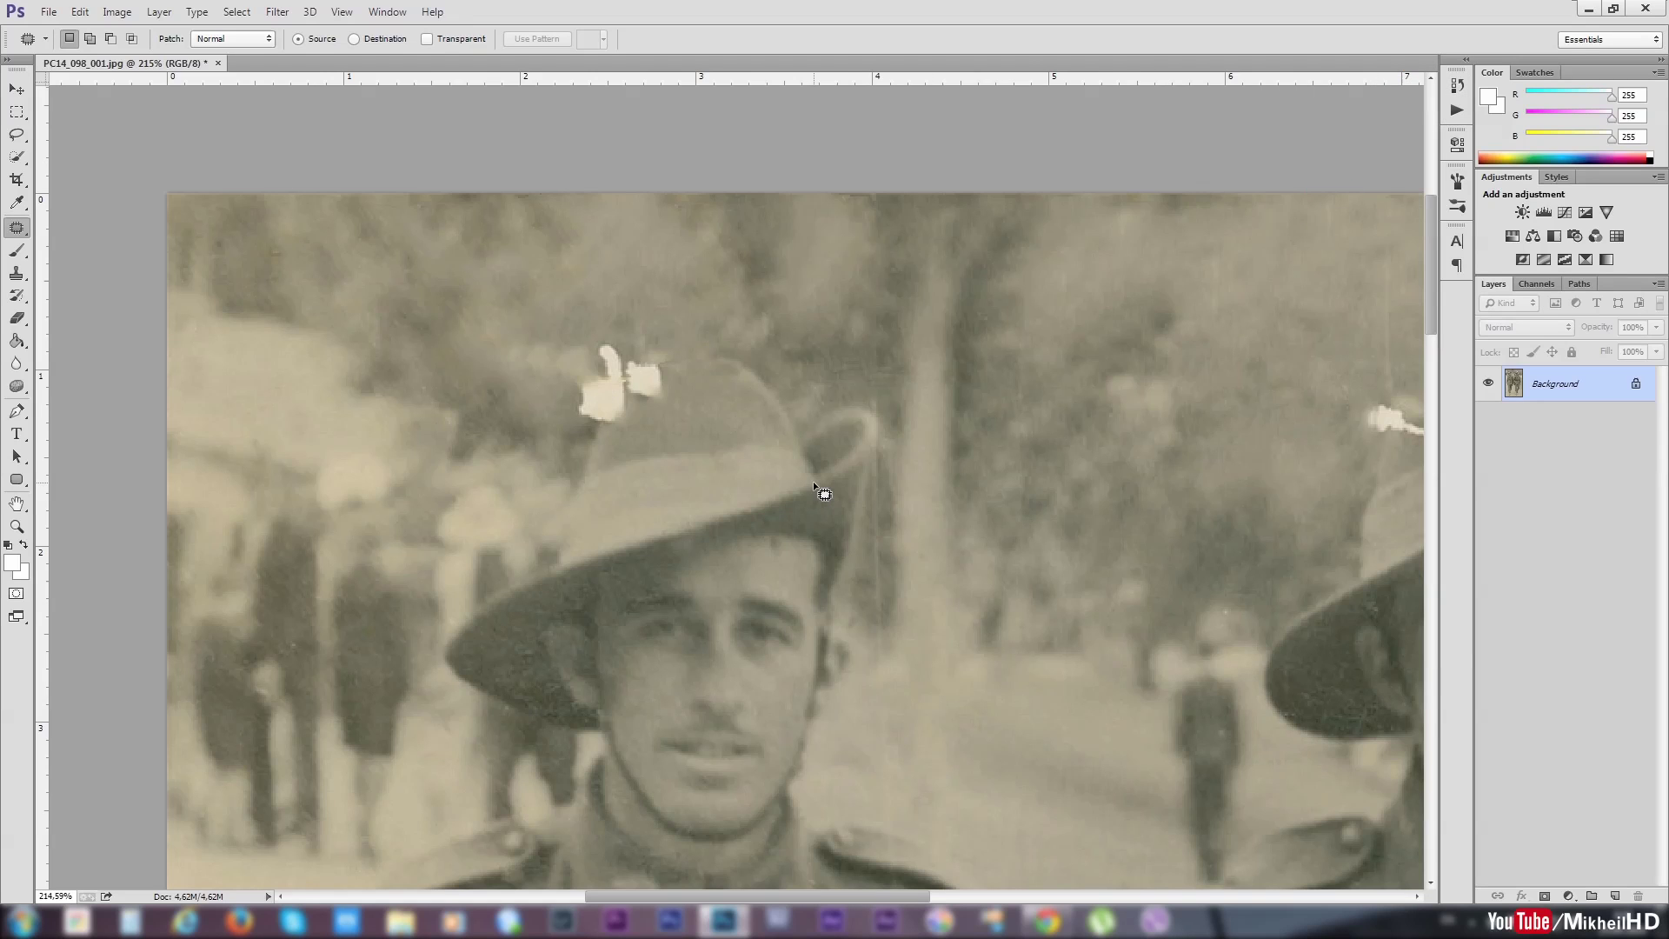
scroll(569, 421, "up", 2)
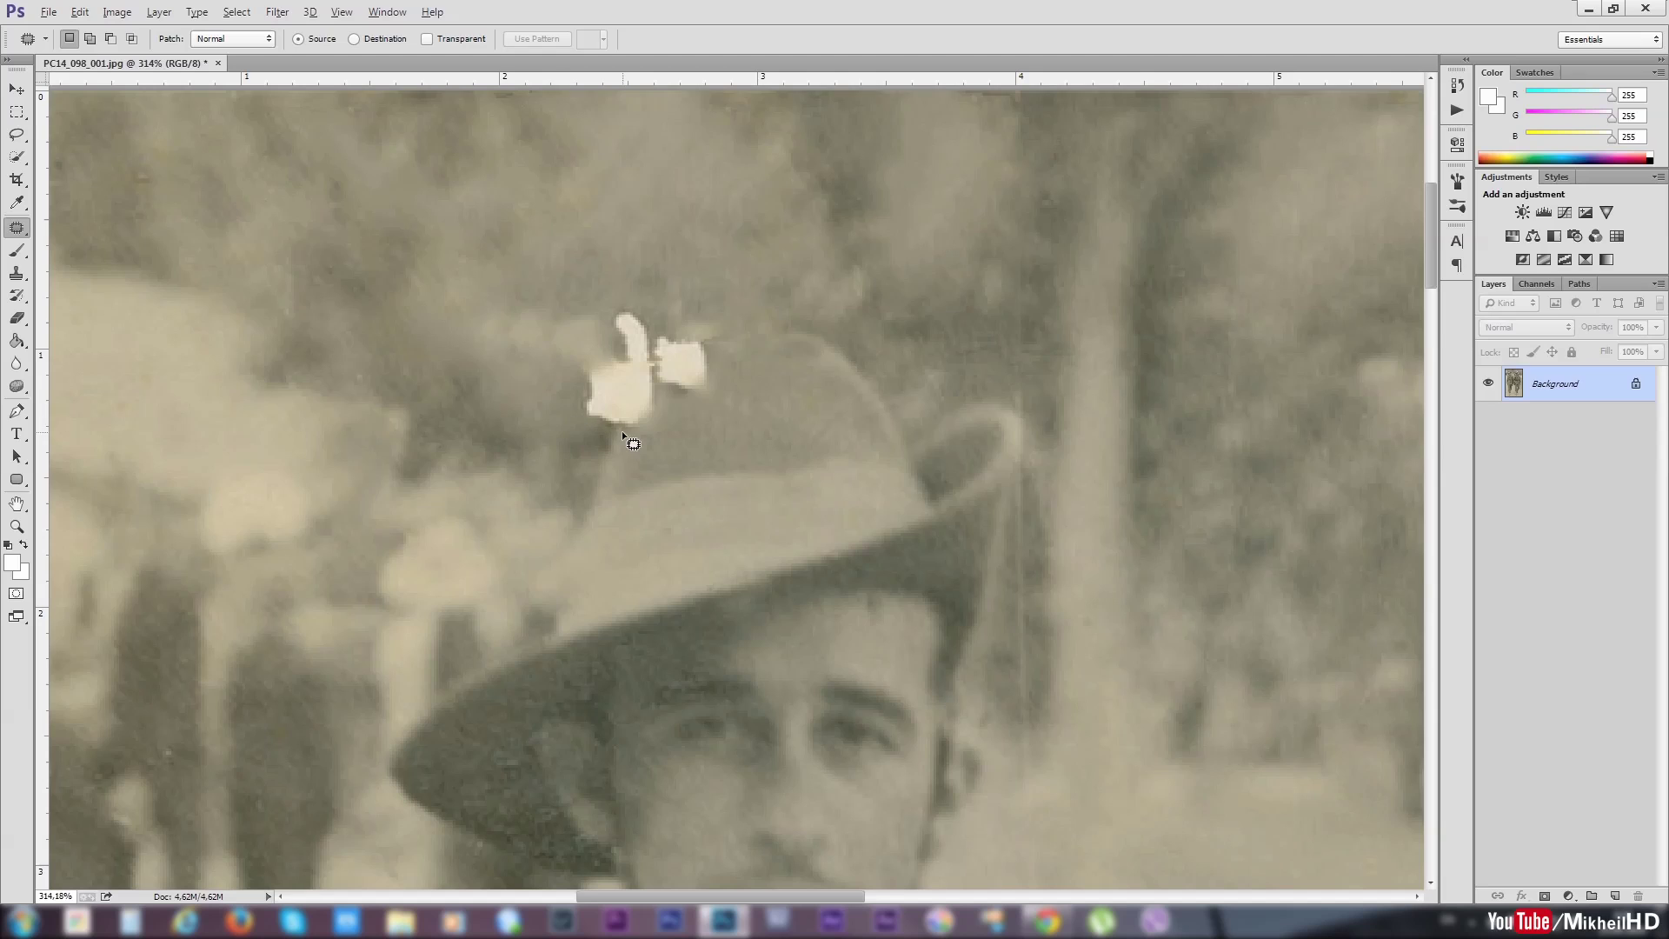
- With the Clone Stamp tool, clone background over the top and upper stem of the blotch
key("alt")
left_click(16, 273)
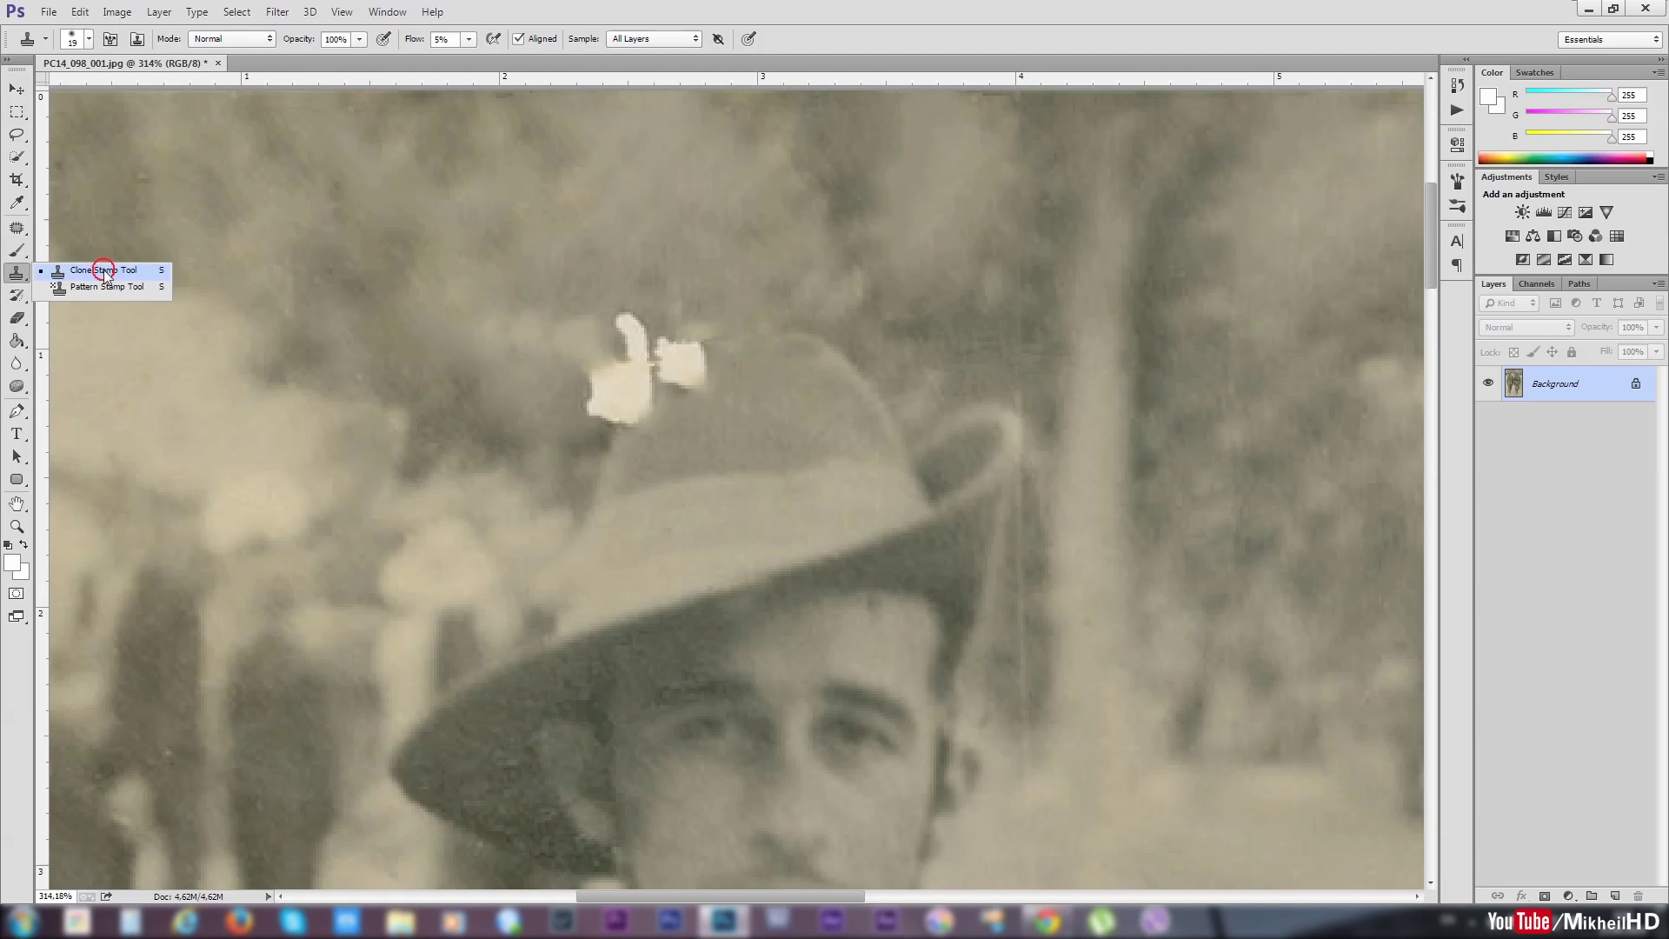
left_click_drag(16, 280, 104, 269)
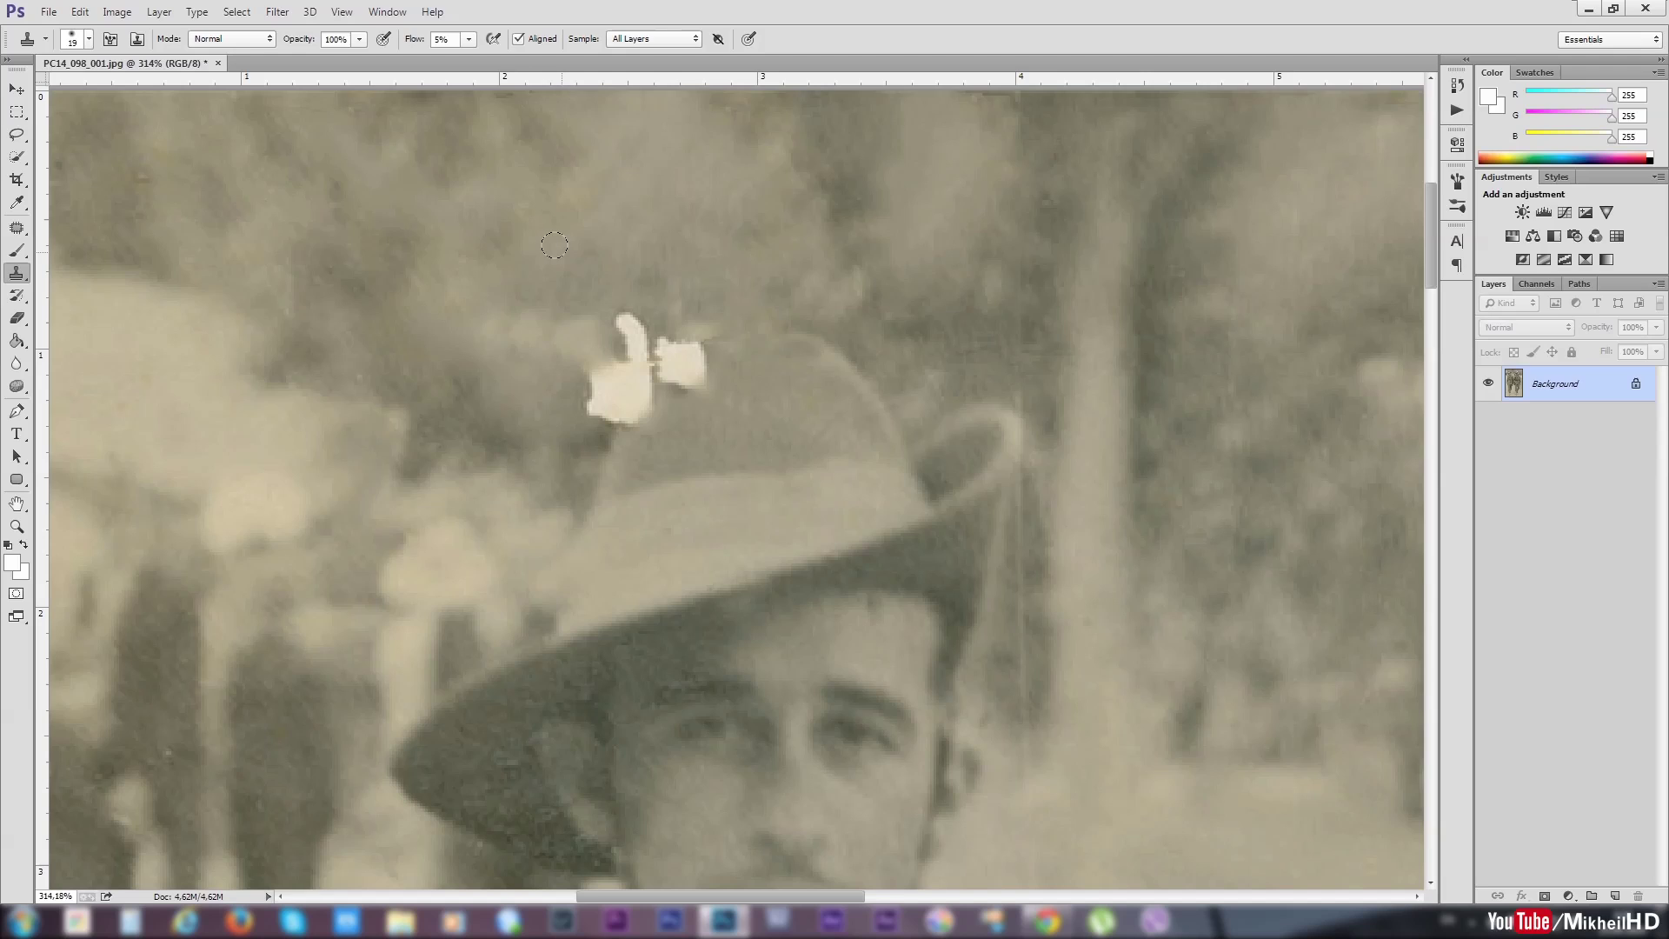
mouse_move(605, 296)
left_mouse_down()
mouse_move(629, 308)
mouse_move(606, 308)
left_mouse_up()
left_click(468, 38)
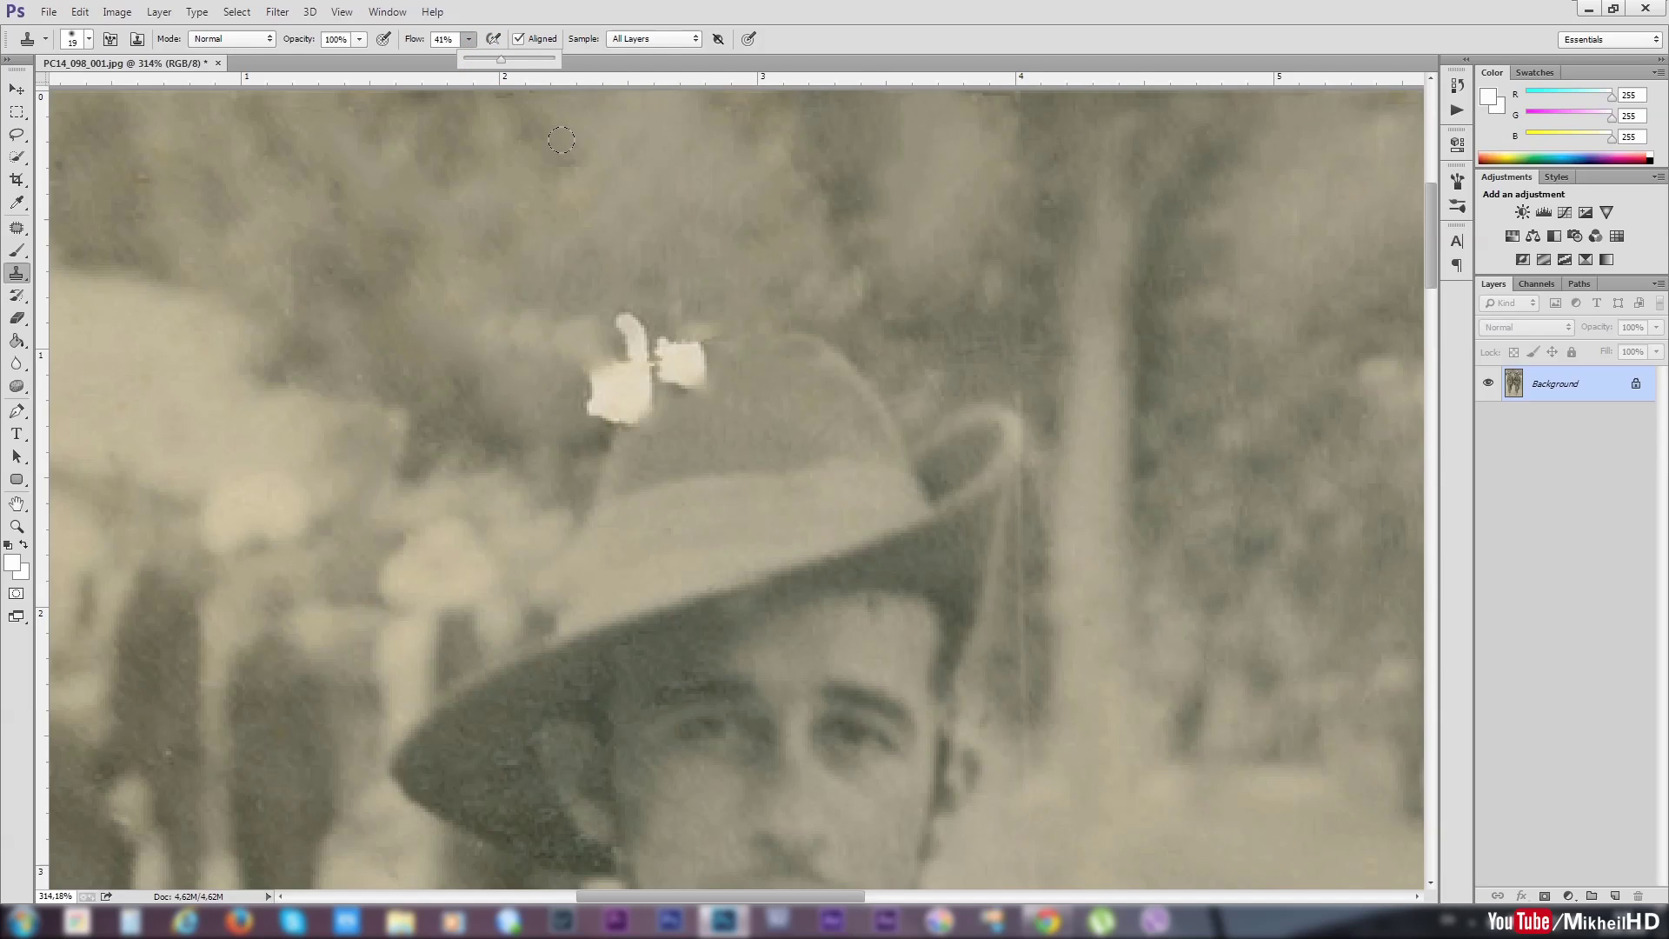
left_click_drag(622, 313, 581, 379)
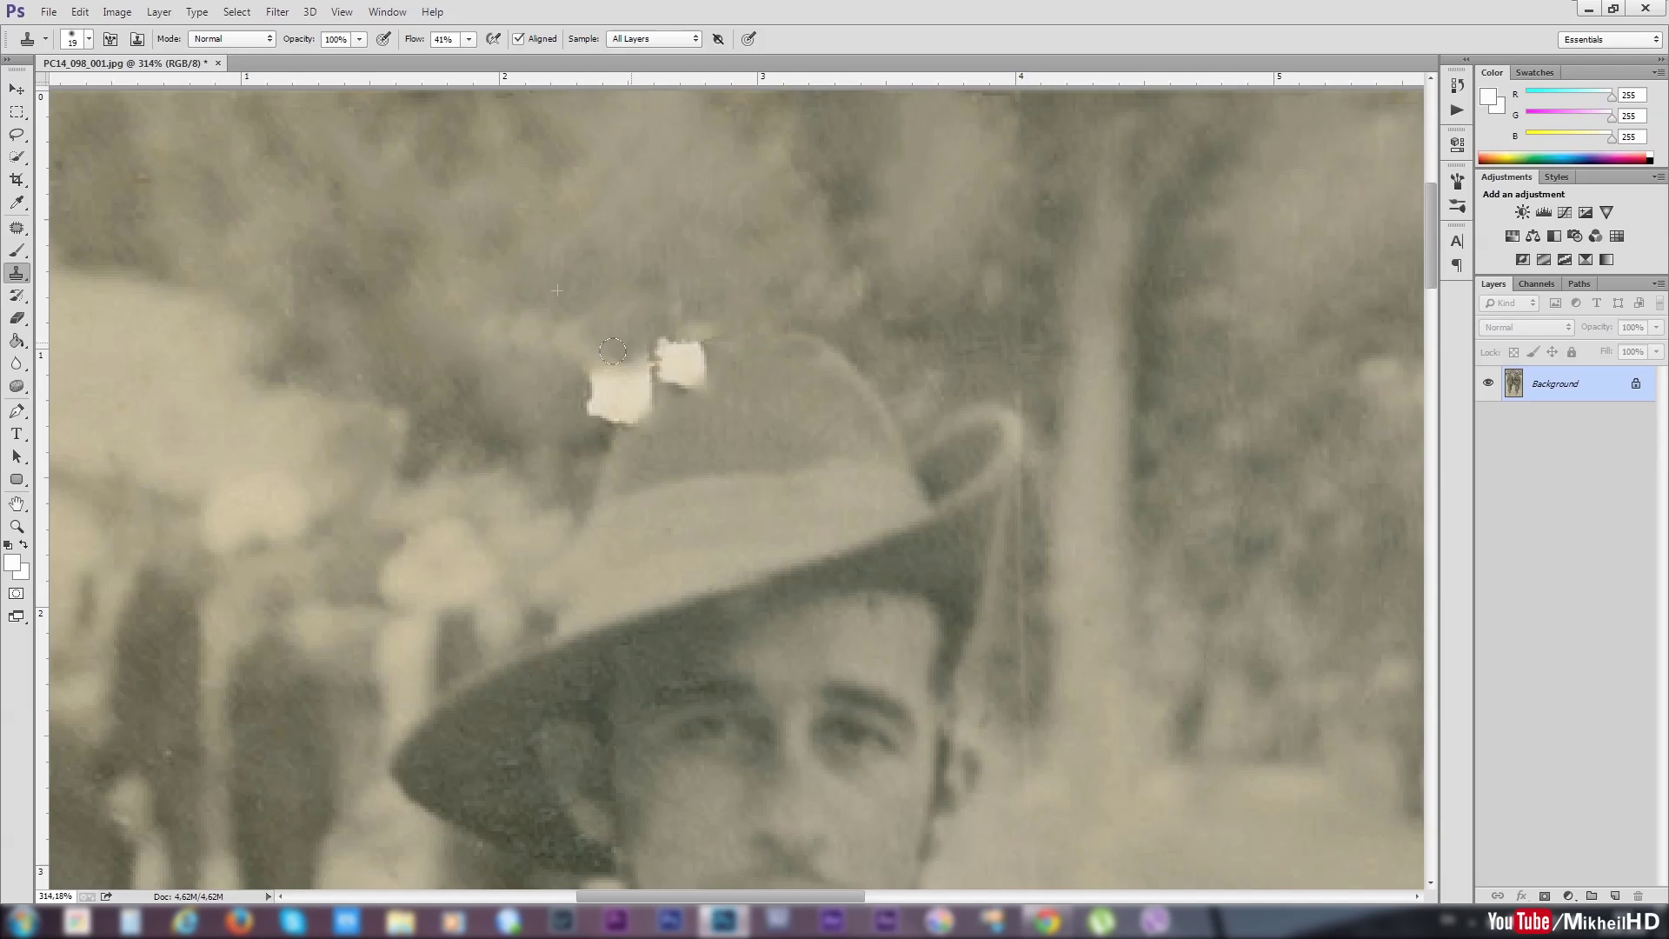
- Clone background texture and clean sky over the white blot and above the hat
left_click(536, 406, "alt")
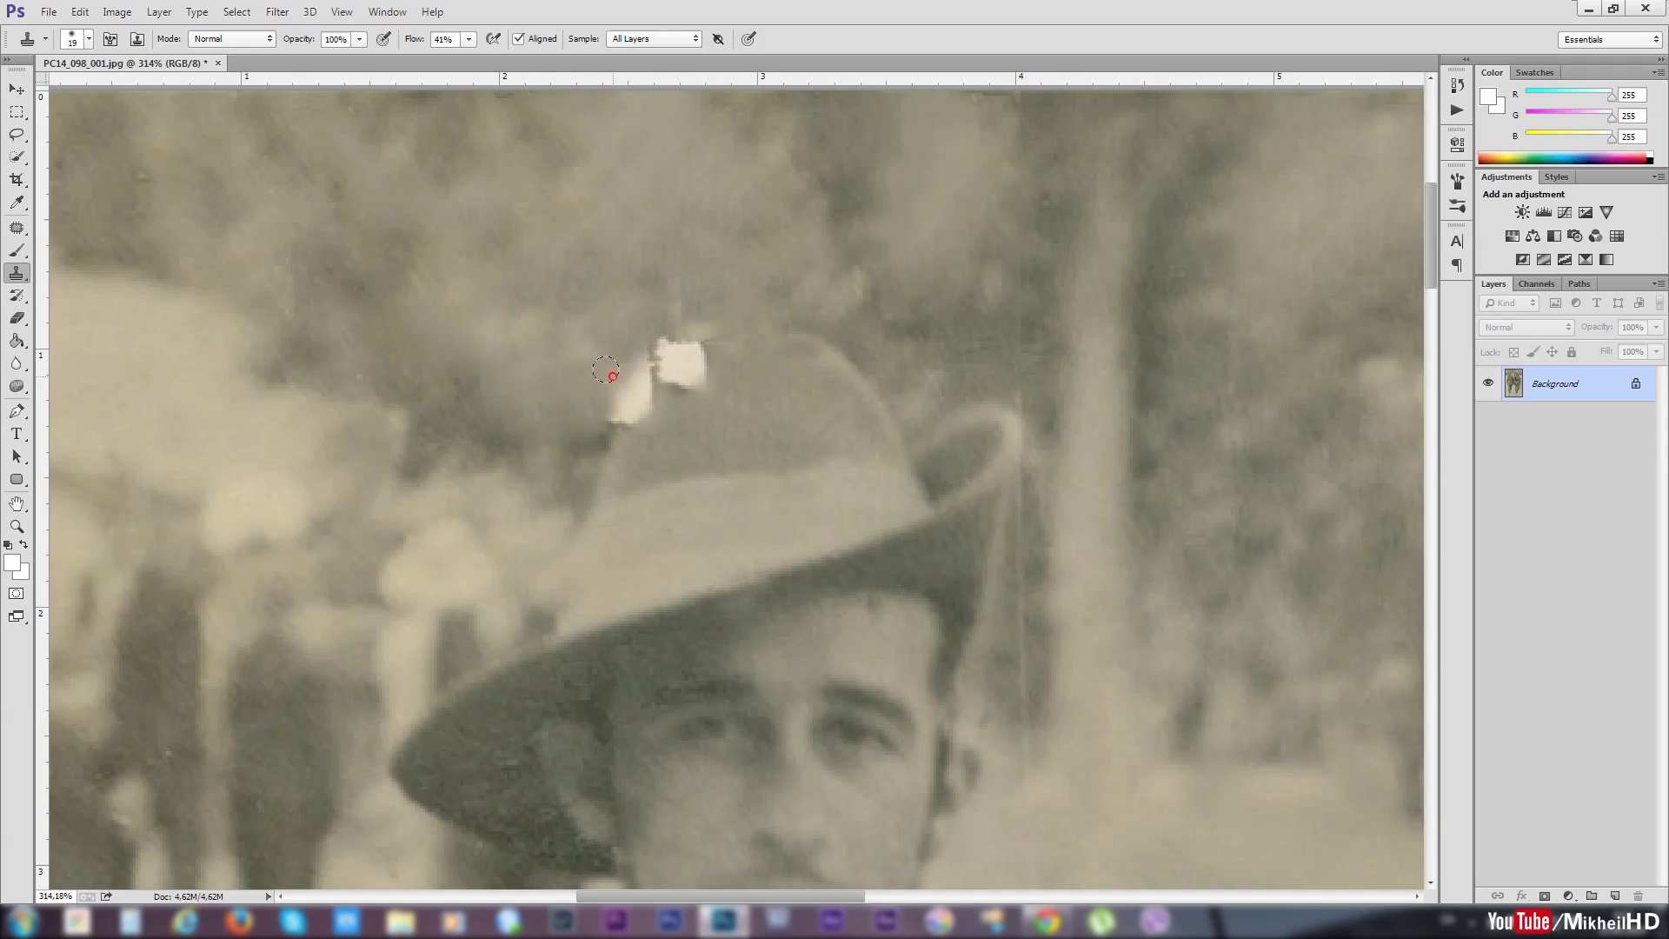
left_click_drag(609, 391, 638, 328)
left_click(675, 328)
left_click(641, 354)
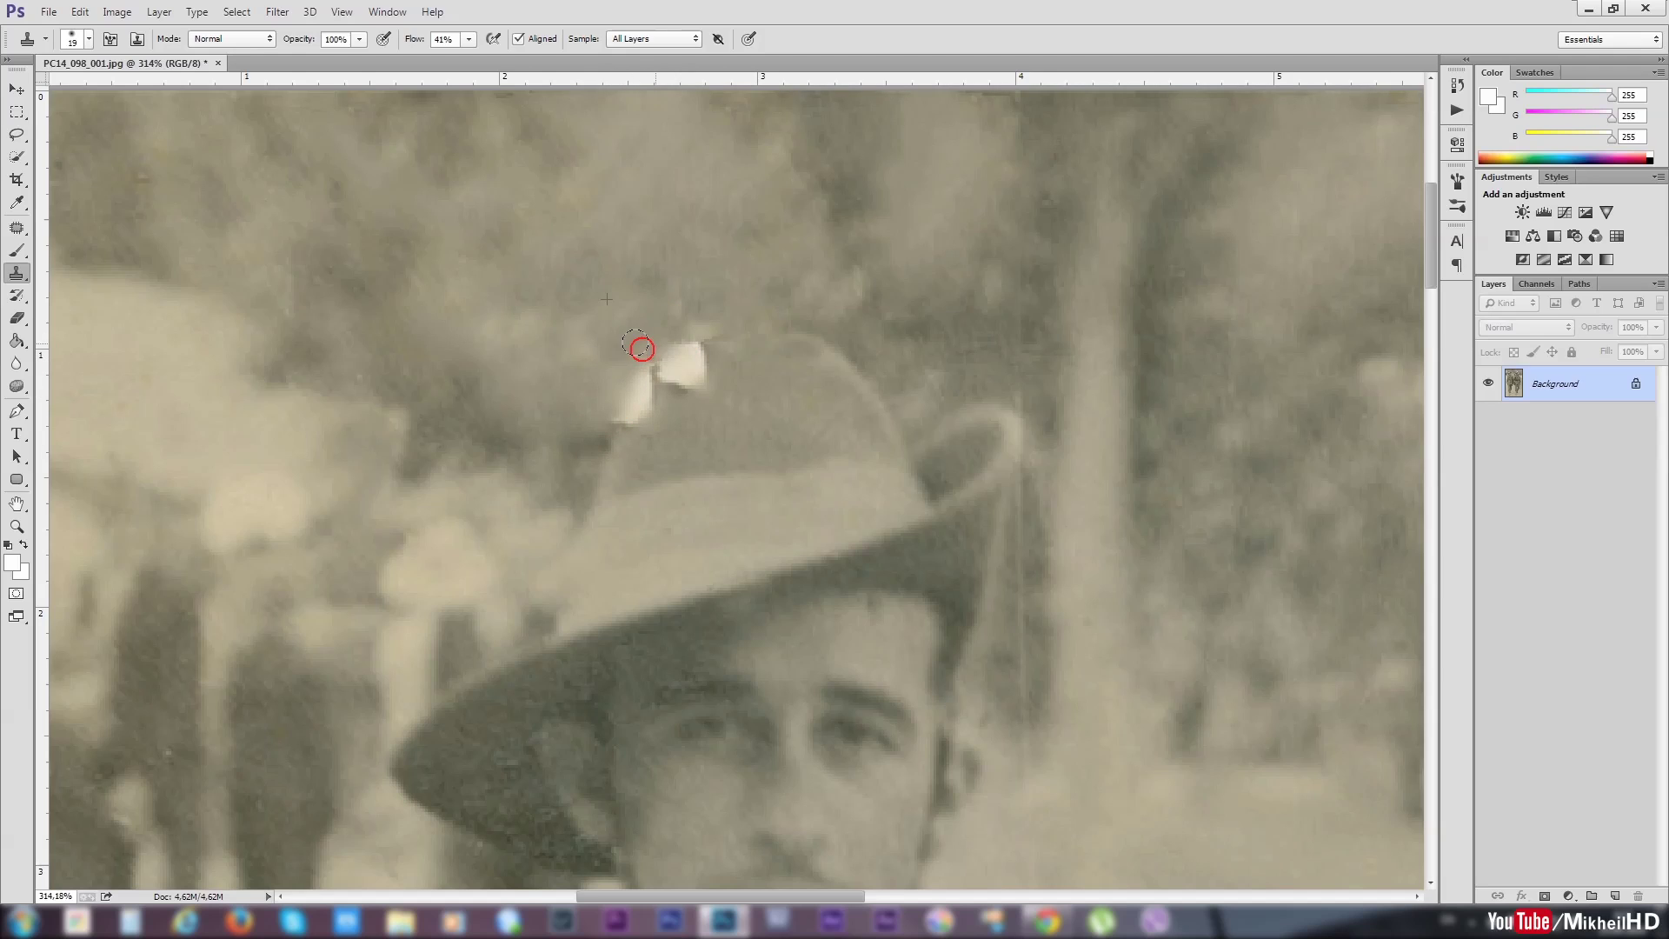
left_click_drag(686, 320, 732, 324)
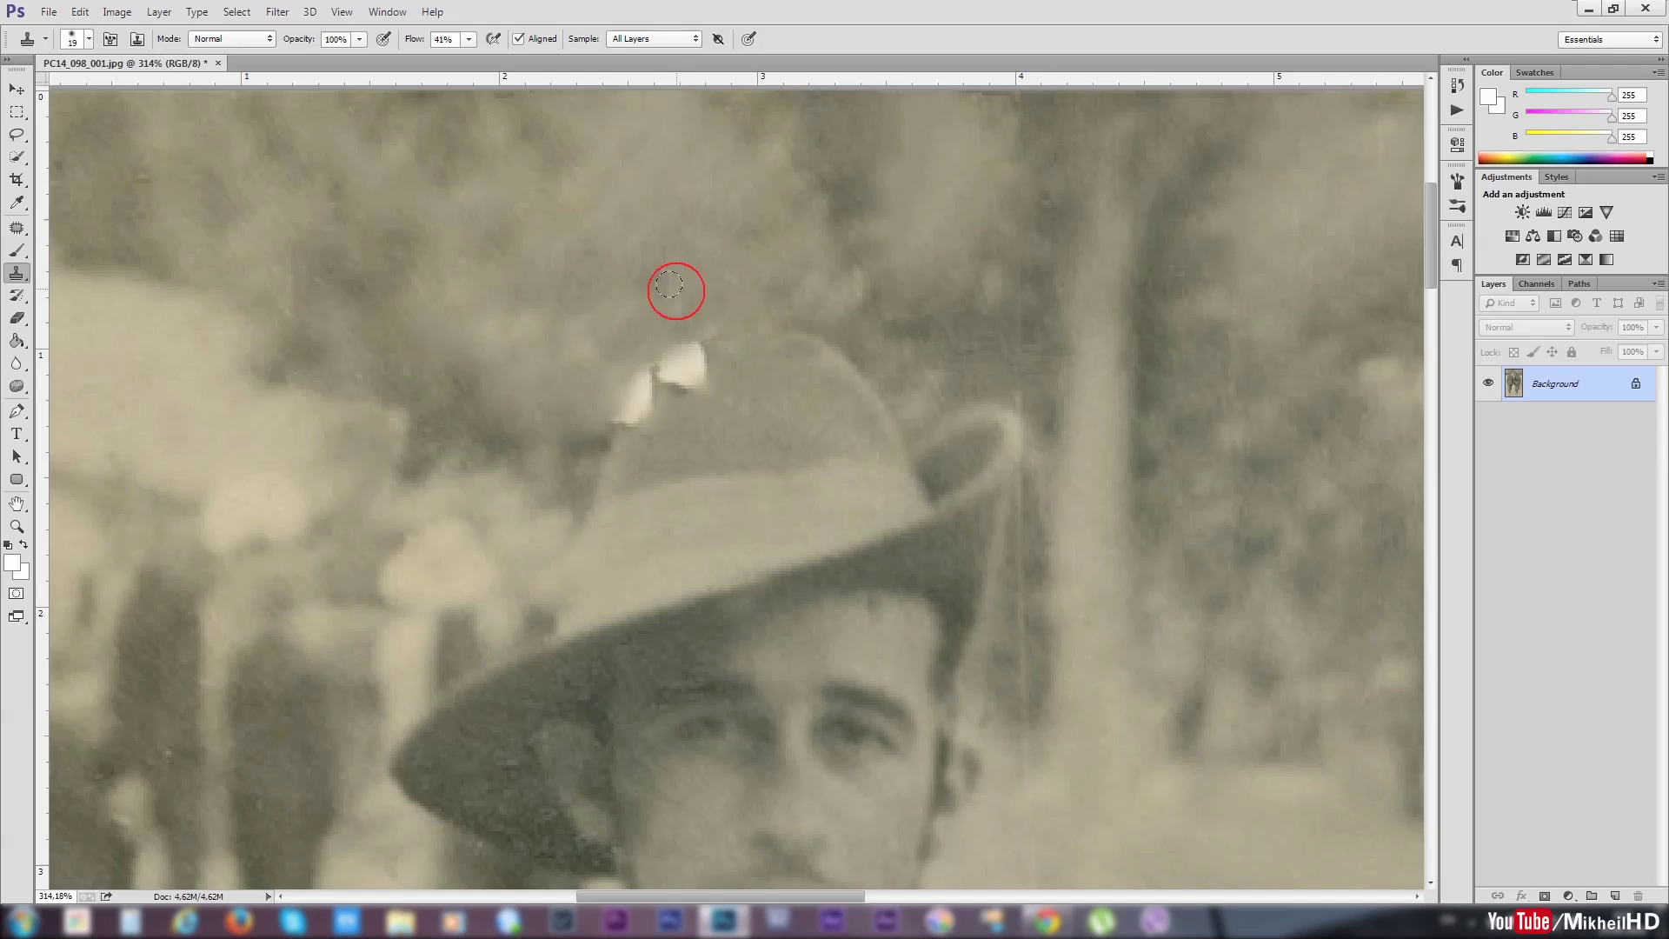
- Clone hat texture over the right and left parts of the white blot
left_click(733, 399, "alt")
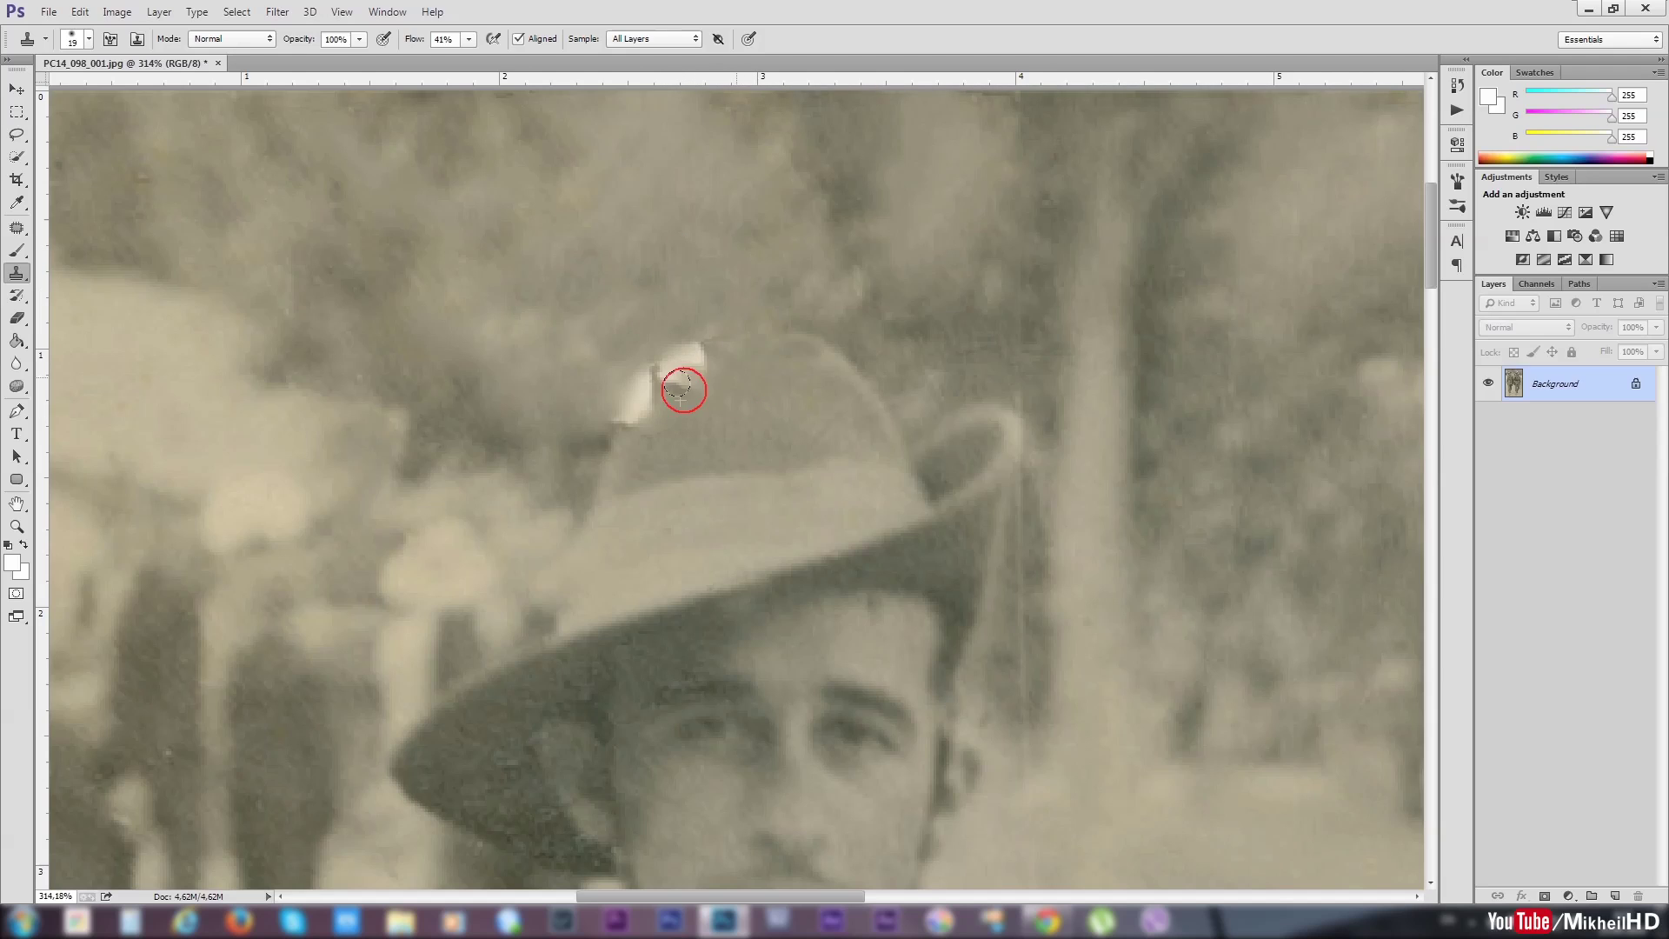
left_click(710, 373)
left_click(751, 407, "alt")
left_click(704, 357)
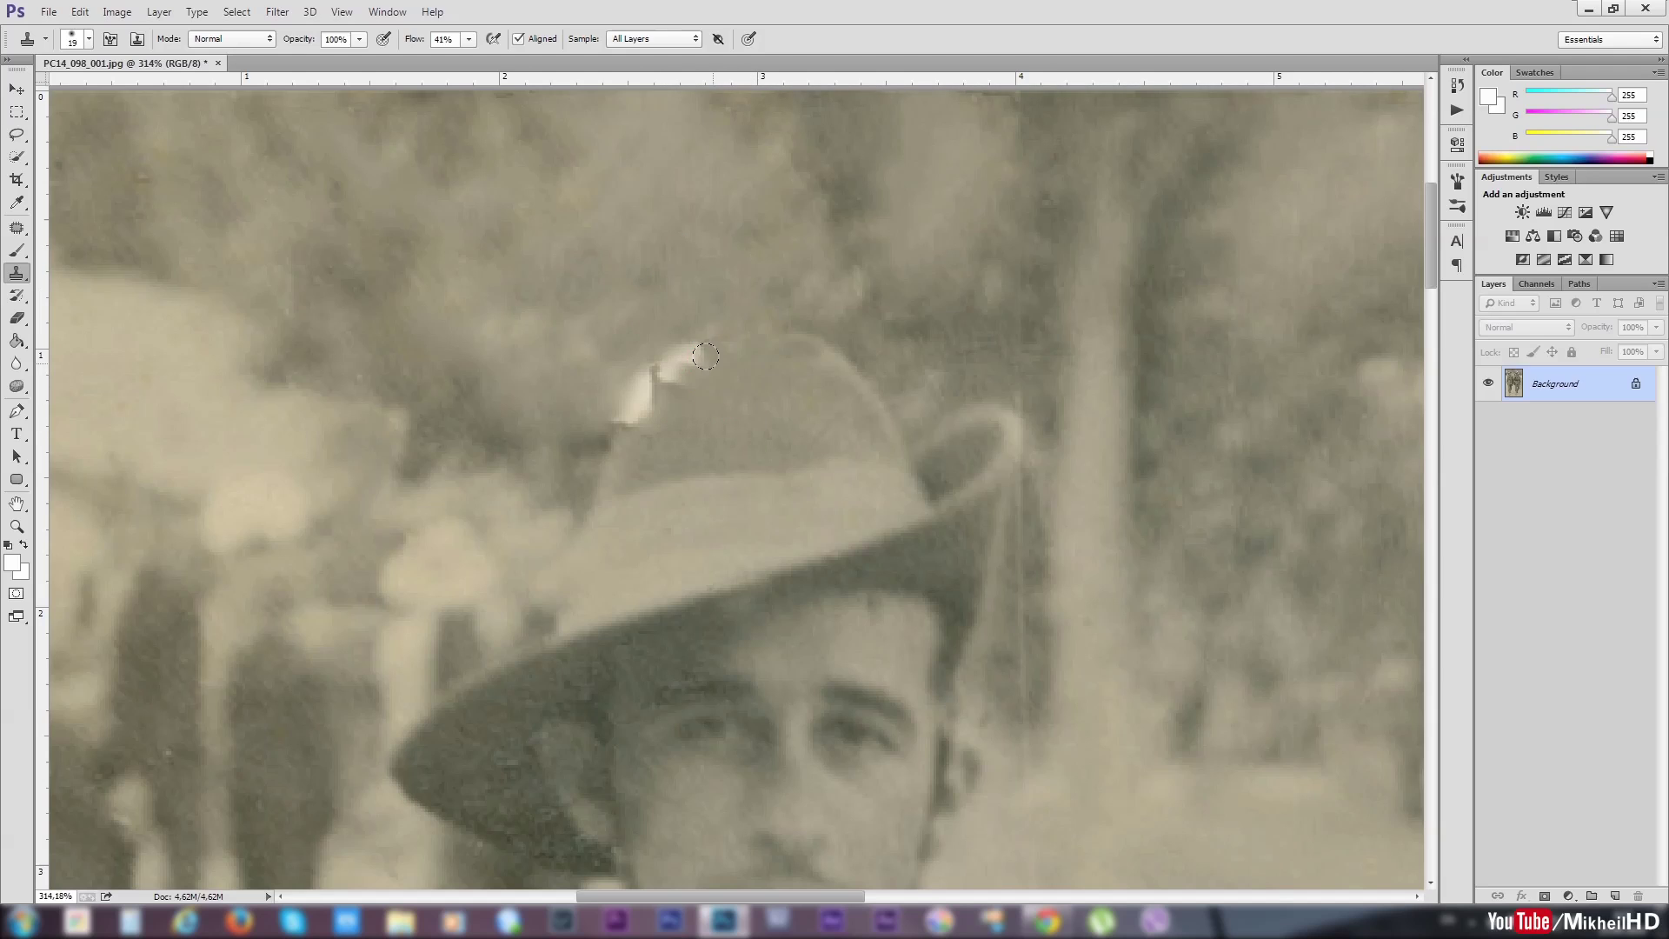
left_click(714, 403, "alt")
left_click_drag(674, 383, 633, 412)
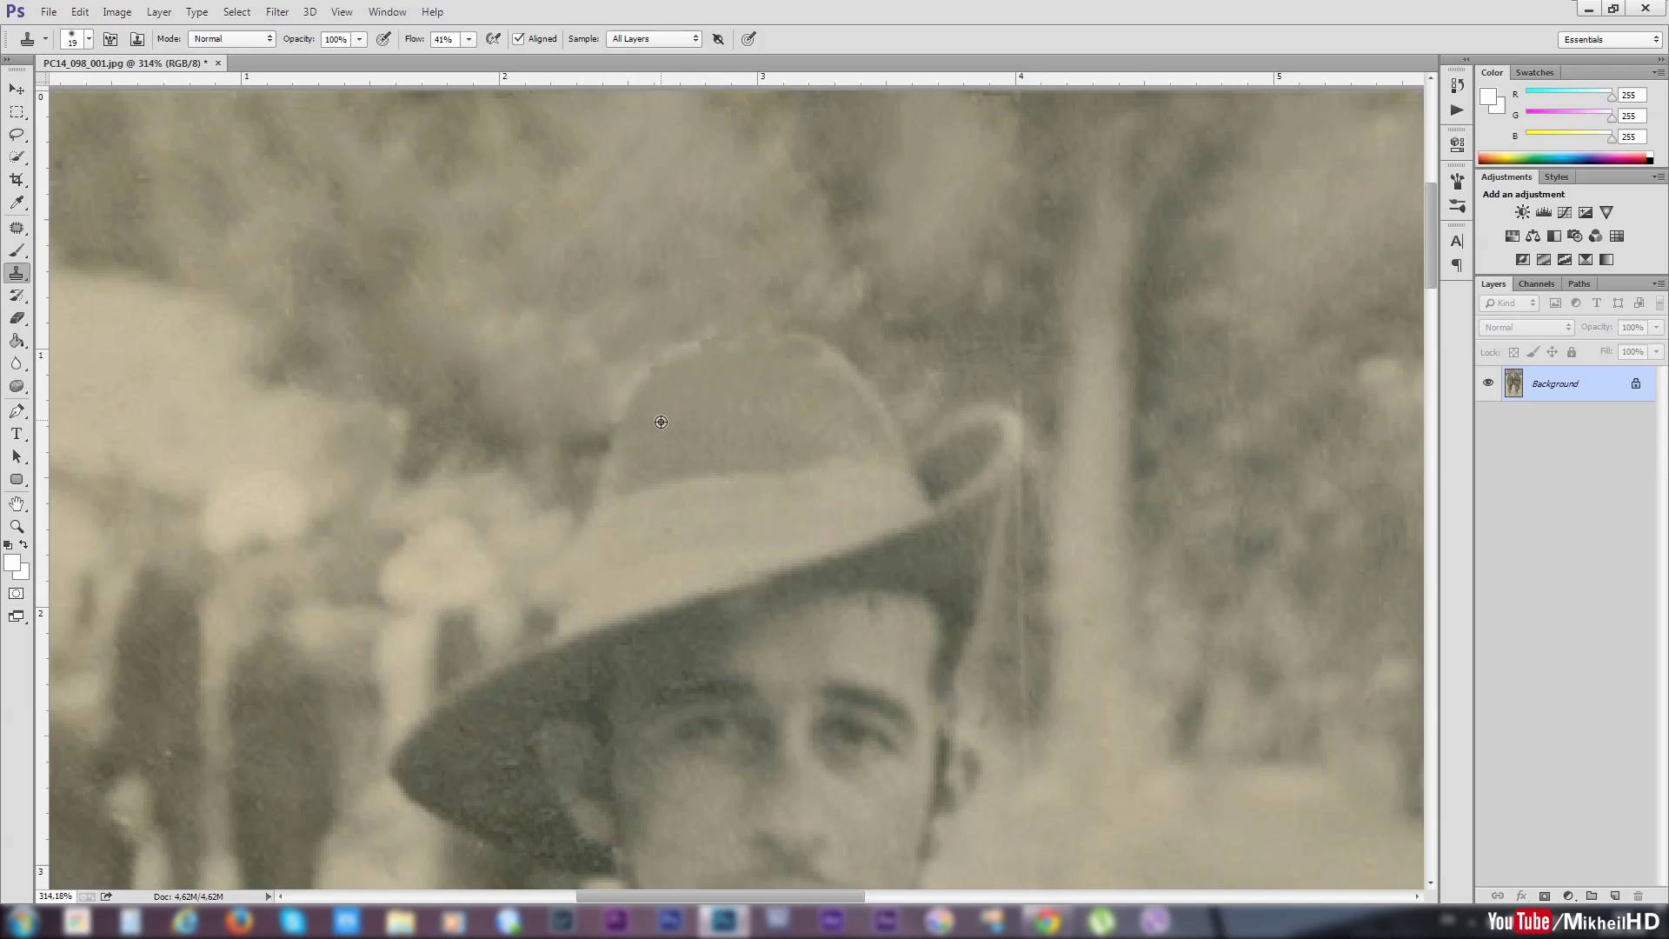
- Retouch the hat's left edge, its top, and the sky just above it
left_click(660, 422, "alt")
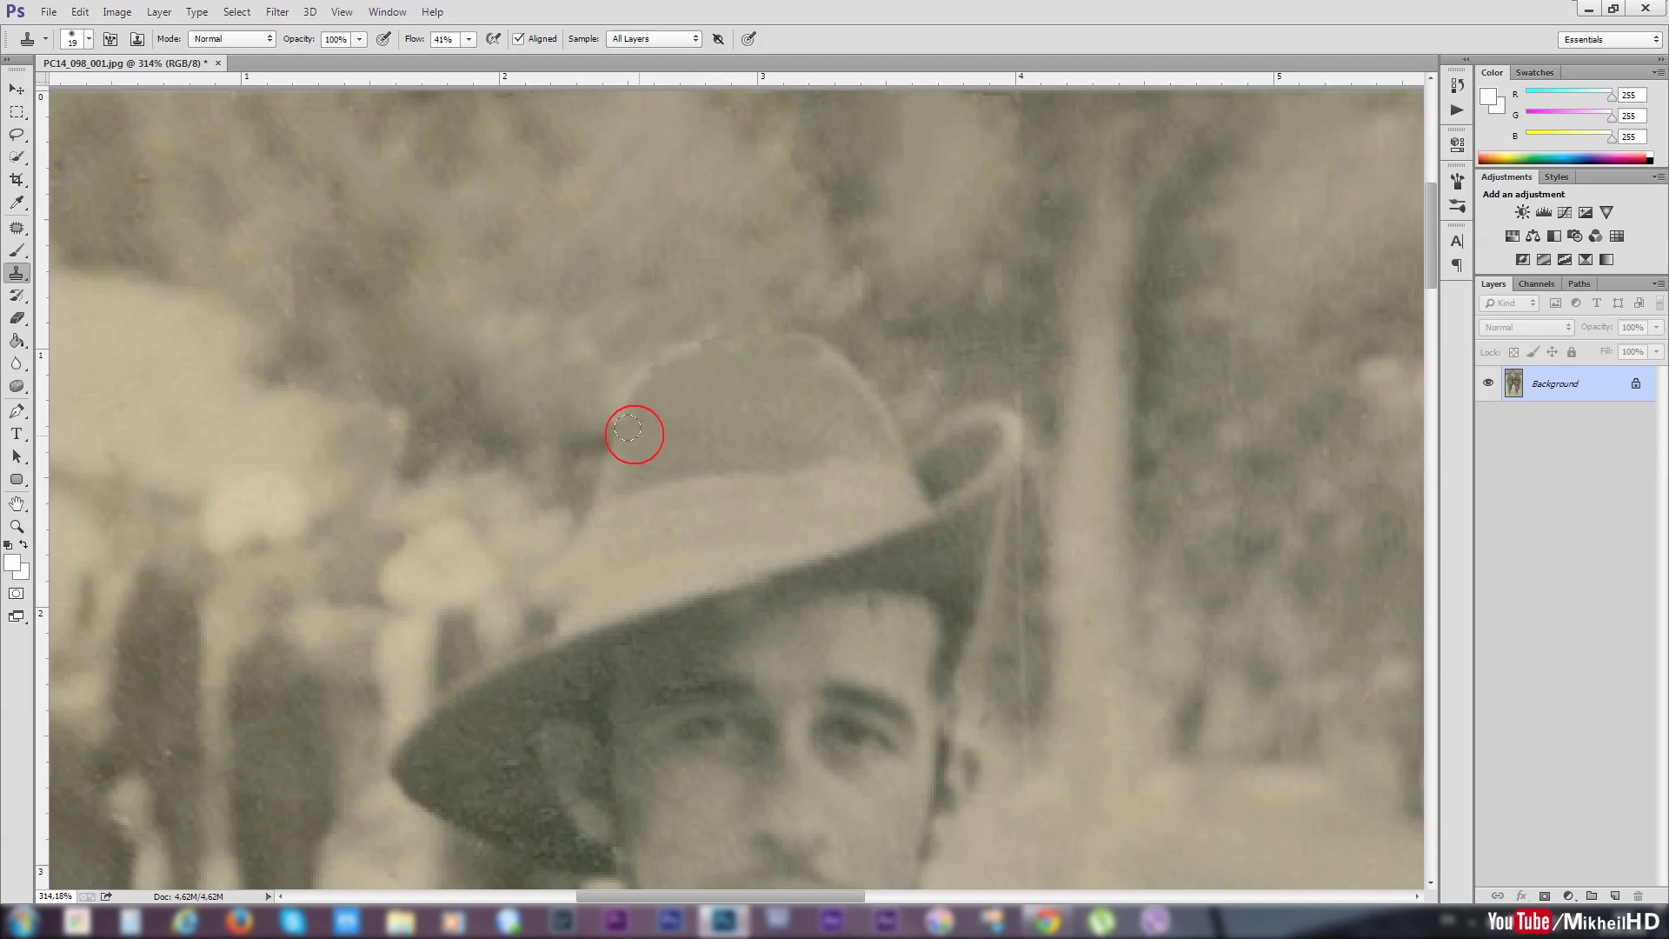
left_click(718, 381, "alt")
left_click(685, 362)
left_click_drag(635, 409, 654, 458)
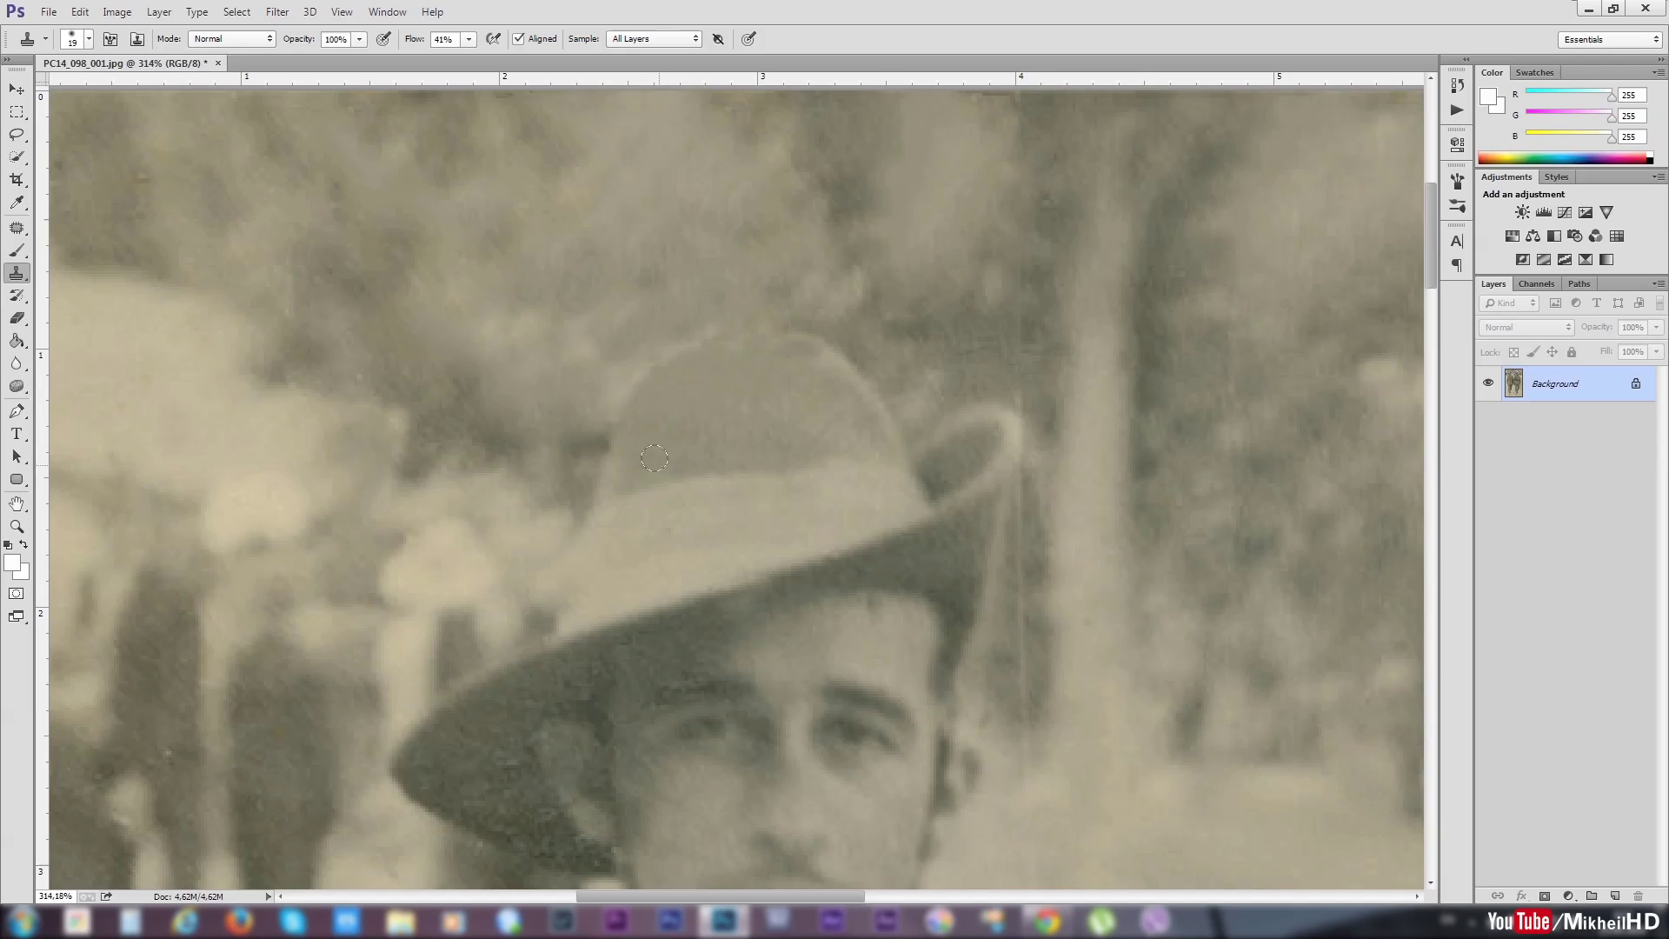
left_click(673, 304, "alt")
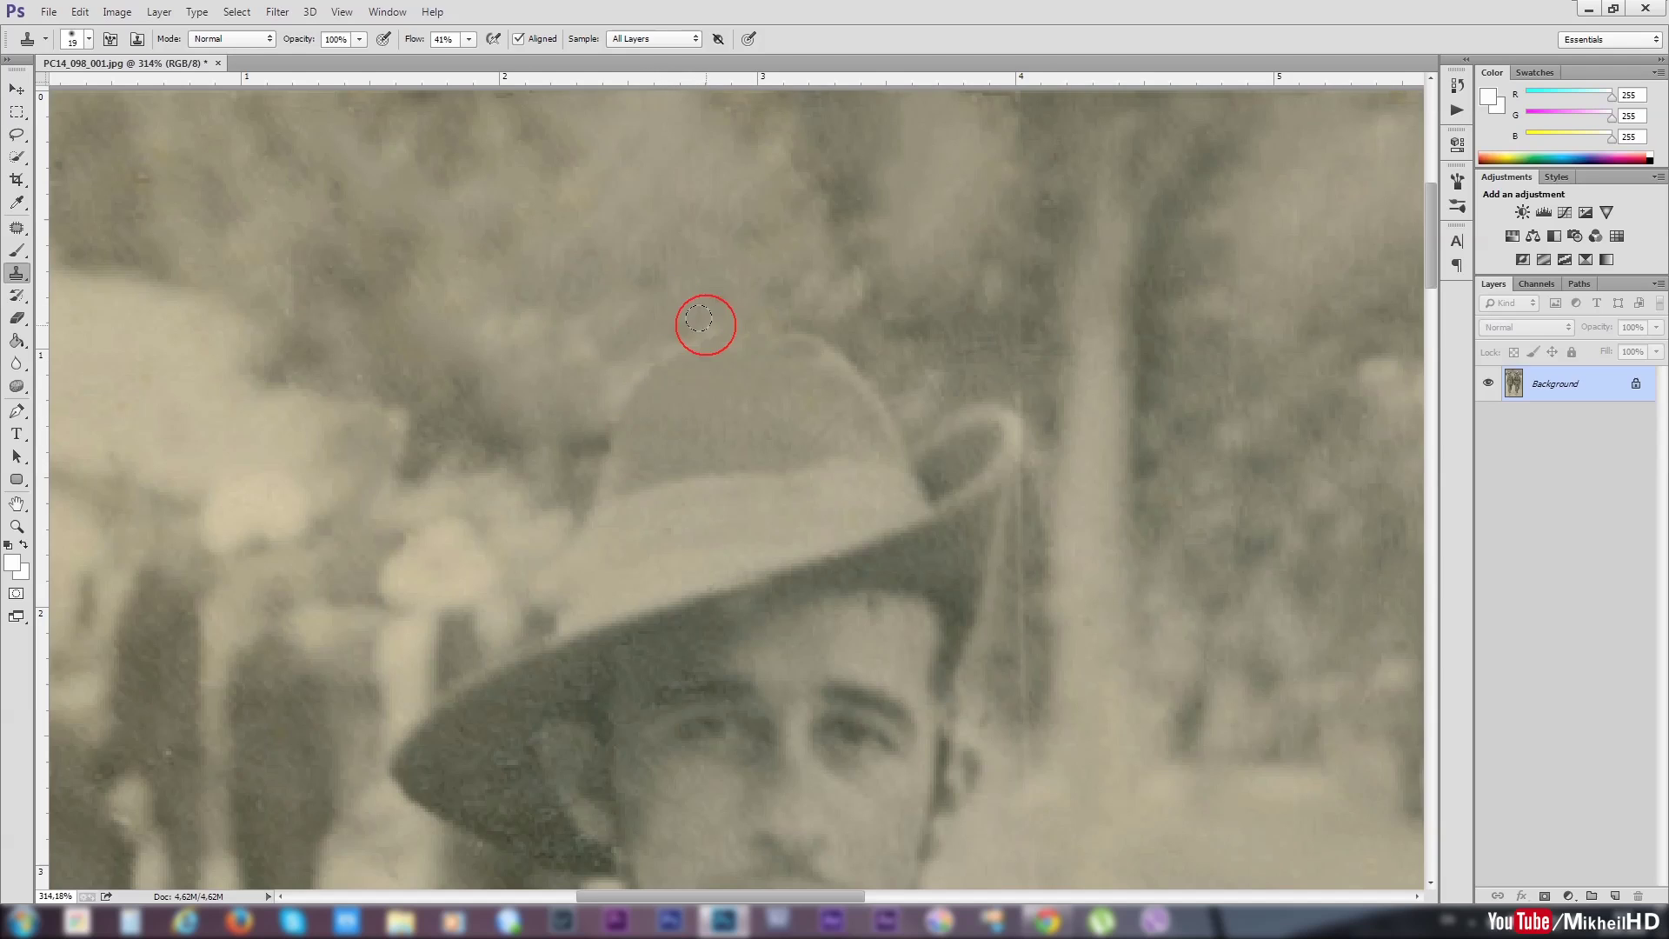
left_click(650, 335)
left_click(690, 306)
- Touch up the hat edge with clean sky sampled beside and above it
left_click(629, 351, "alt")
left_click(587, 477, "alt")
left_click(585, 440)
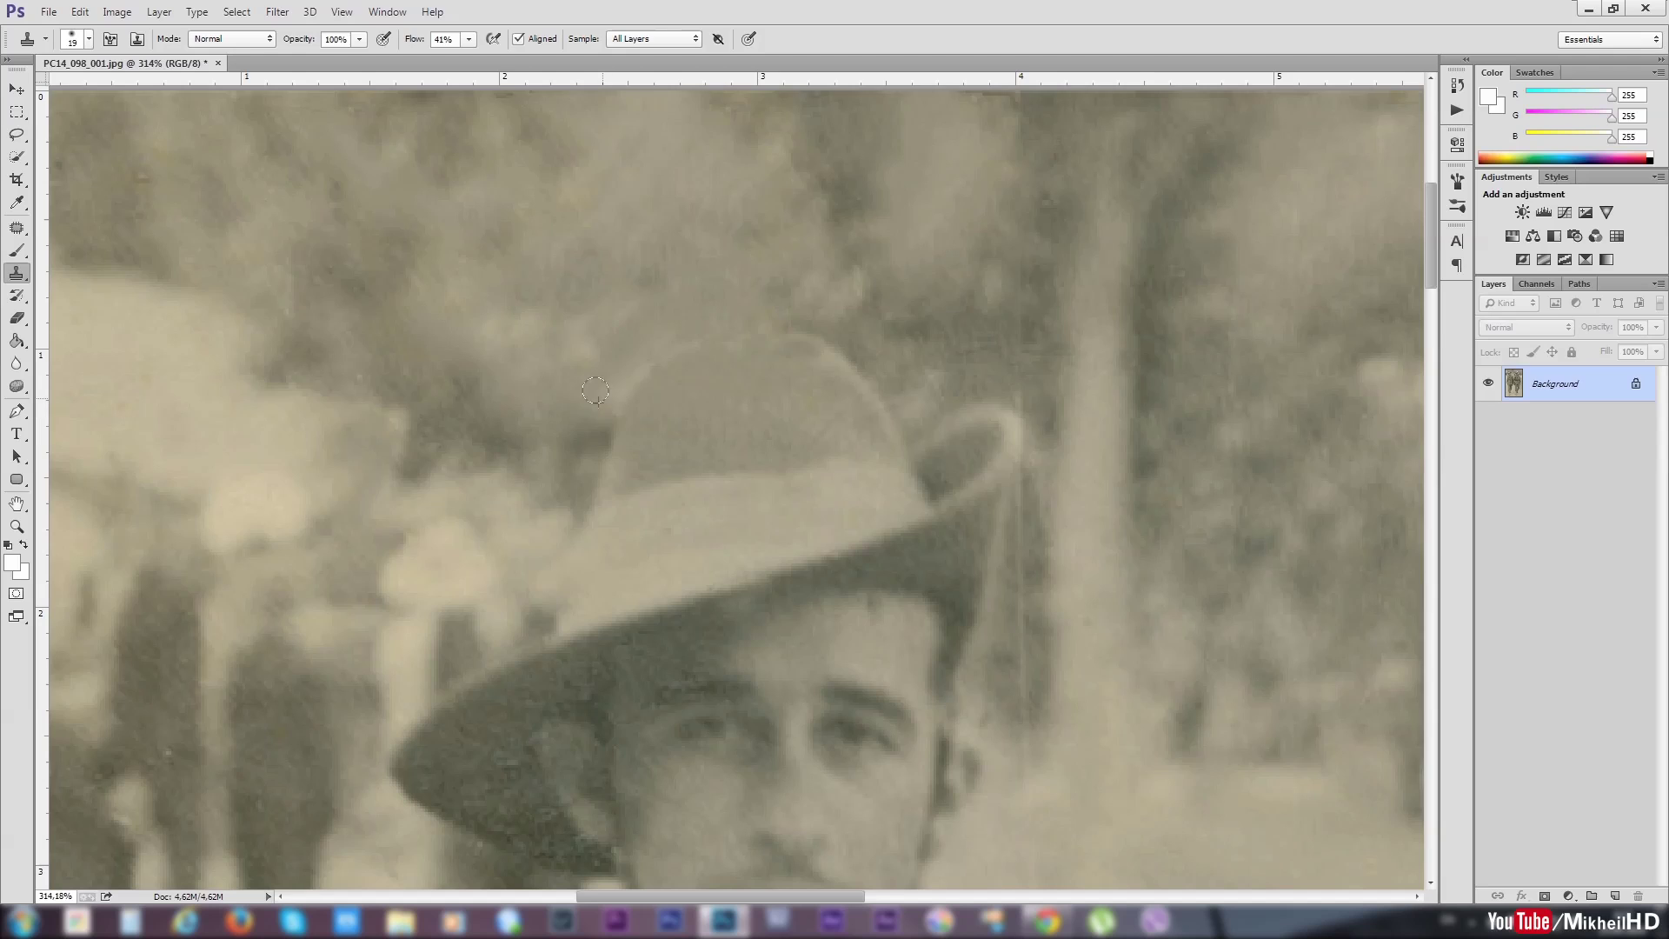
left_click(700, 321)
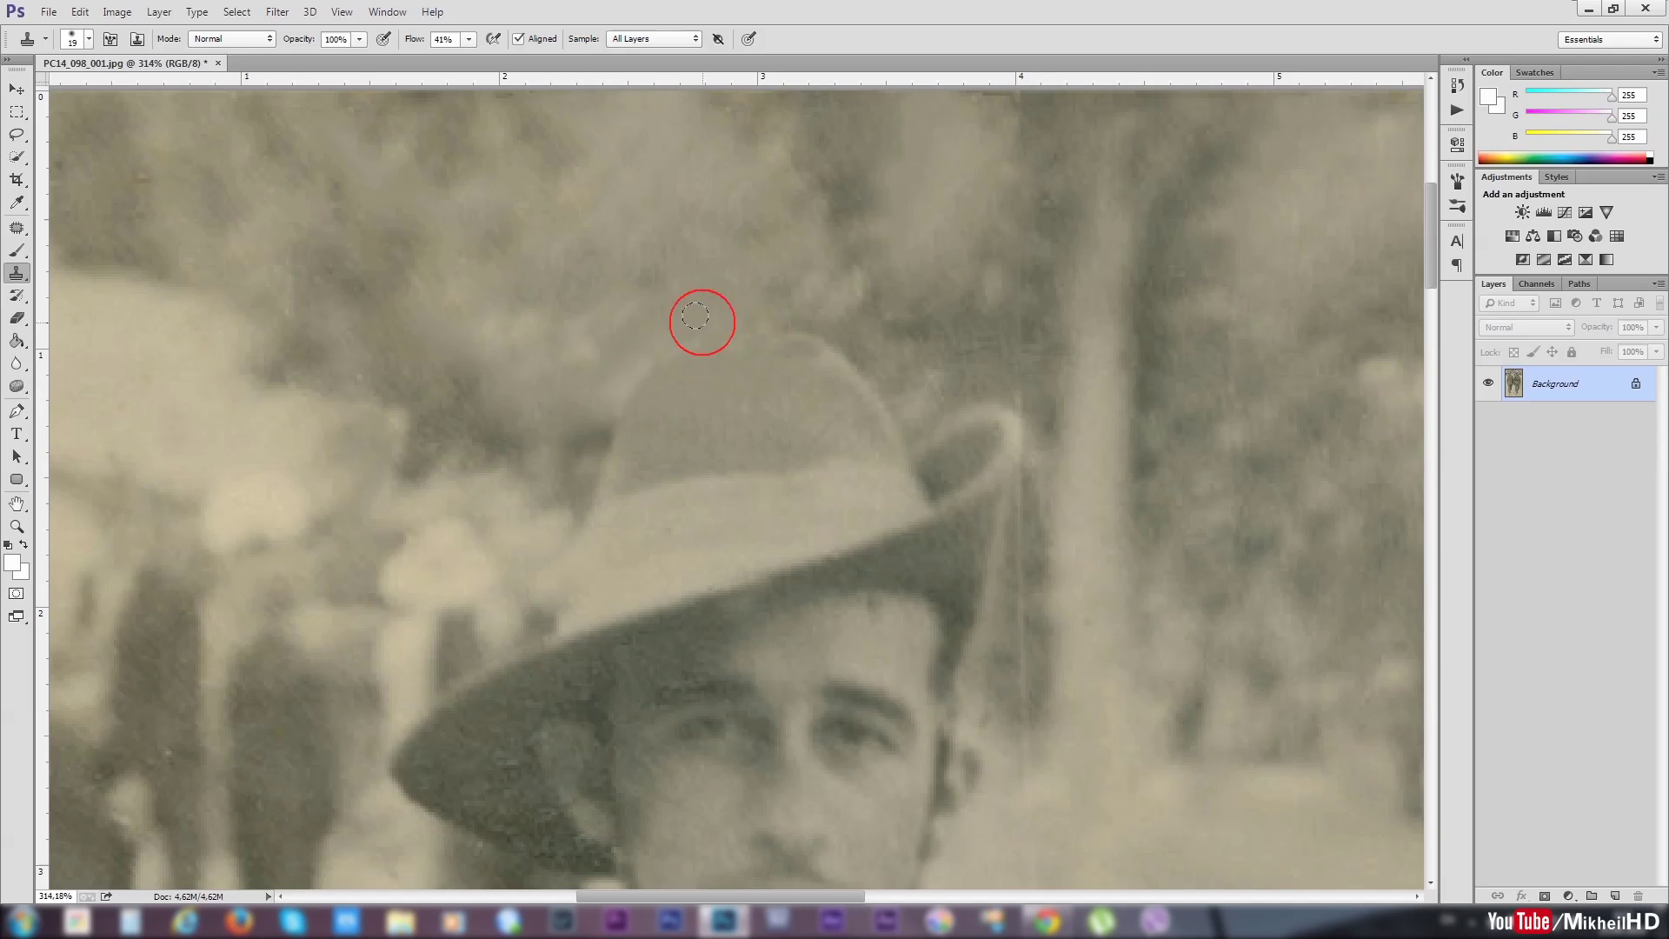
left_click(533, 231, "alt")
left_click(529, 298)
left_click_drag(553, 334, 595, 347)
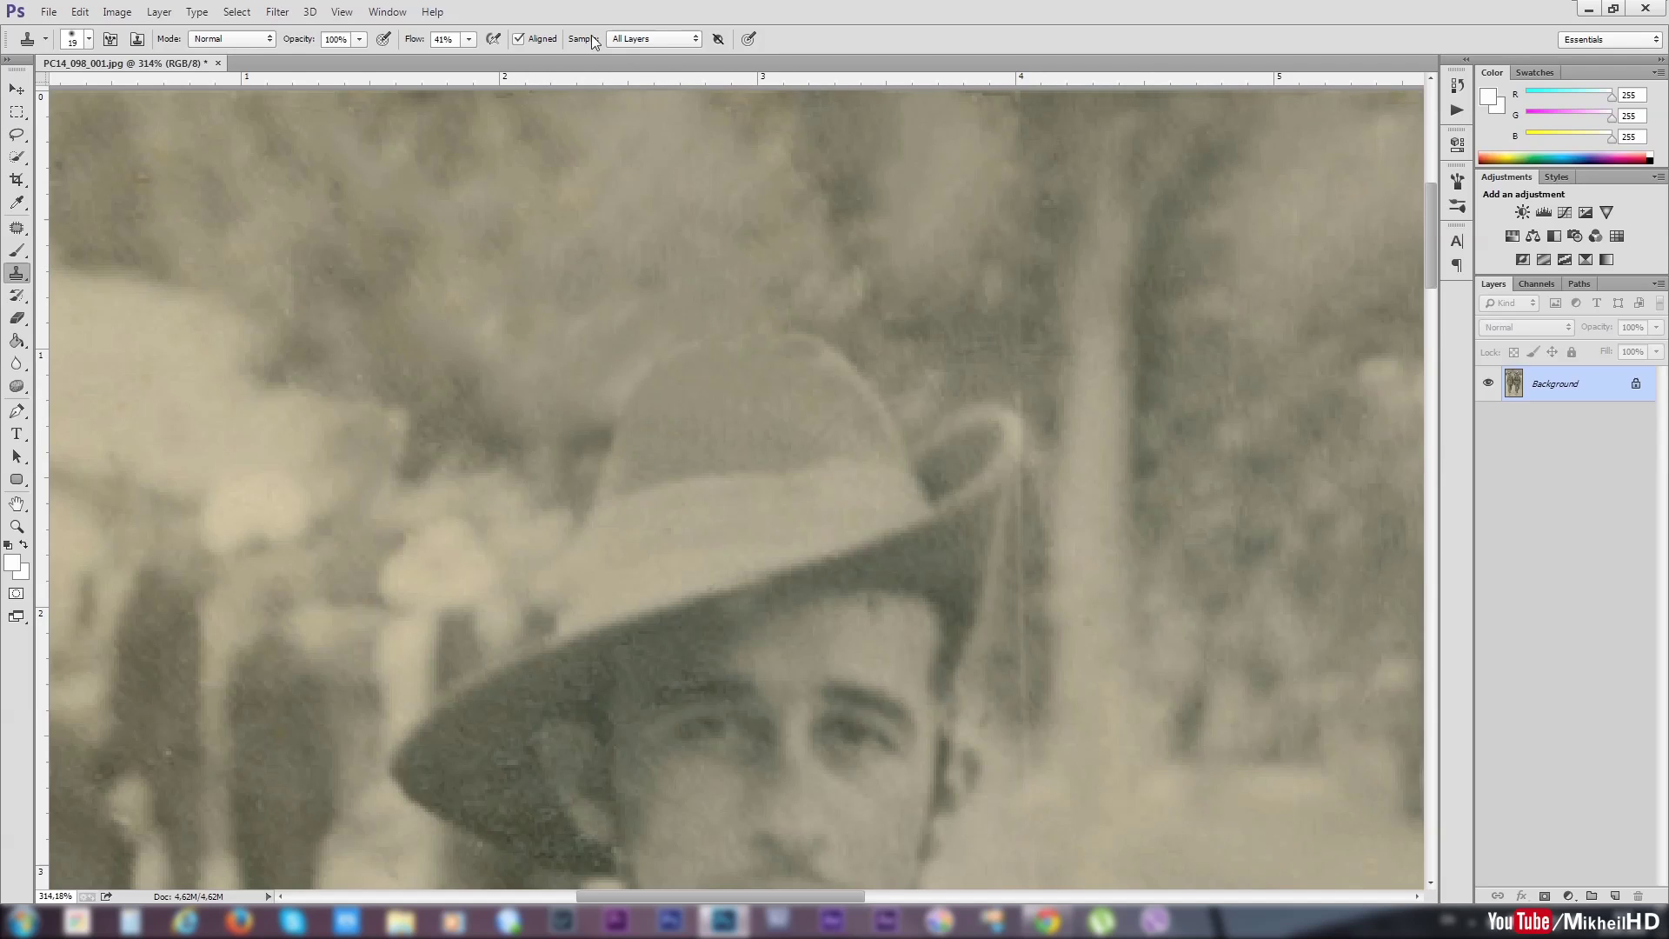
- Lower the clone Flow to 11% and softly blend the sky above the hat
left_click(469, 39)
left_click_drag(468, 59, 442, 59)
left_click(591, 258)
left_click(569, 300)
left_click_drag(568, 299, 534, 287)
left_click_drag(651, 261, 645, 278)
left_click_drag(484, 336, 550, 350)
left_click(481, 328)
left_click(617, 304)
left_click(604, 411)
- Zoom out to the whole photo, pan, and zoom in on the right soldier's hat
scroll(966, 382, "down", 5)
scroll(982, 468, "down", 3)
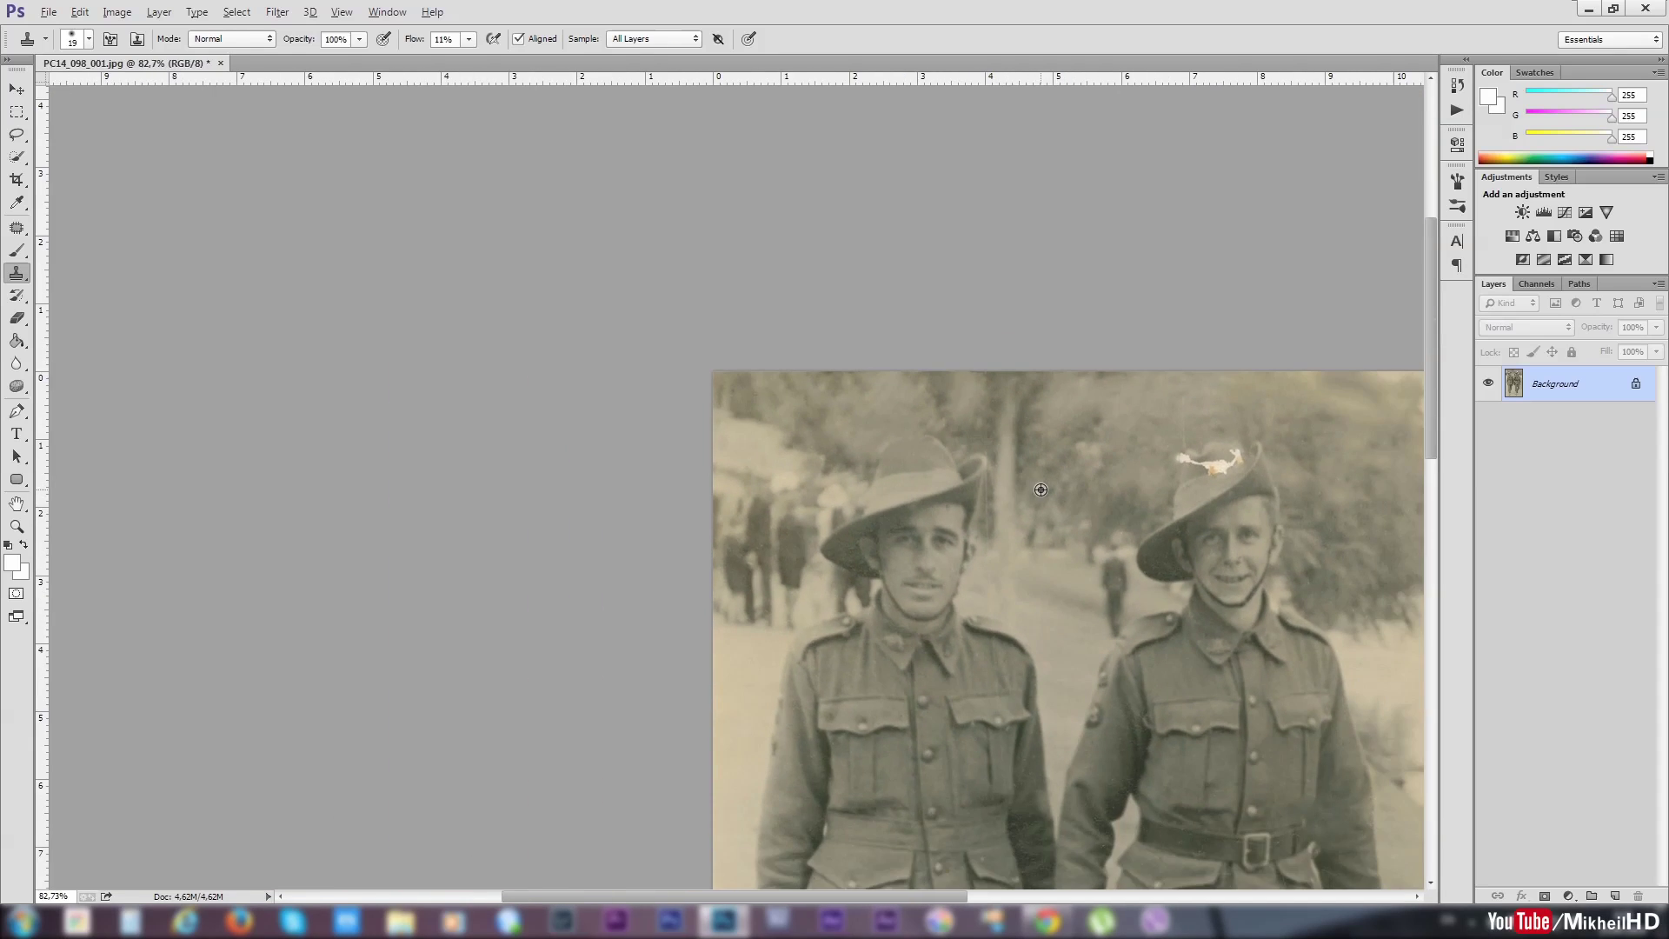
scroll(1035, 488, "down", 1)
left_click_drag(959, 509, 559, 391)
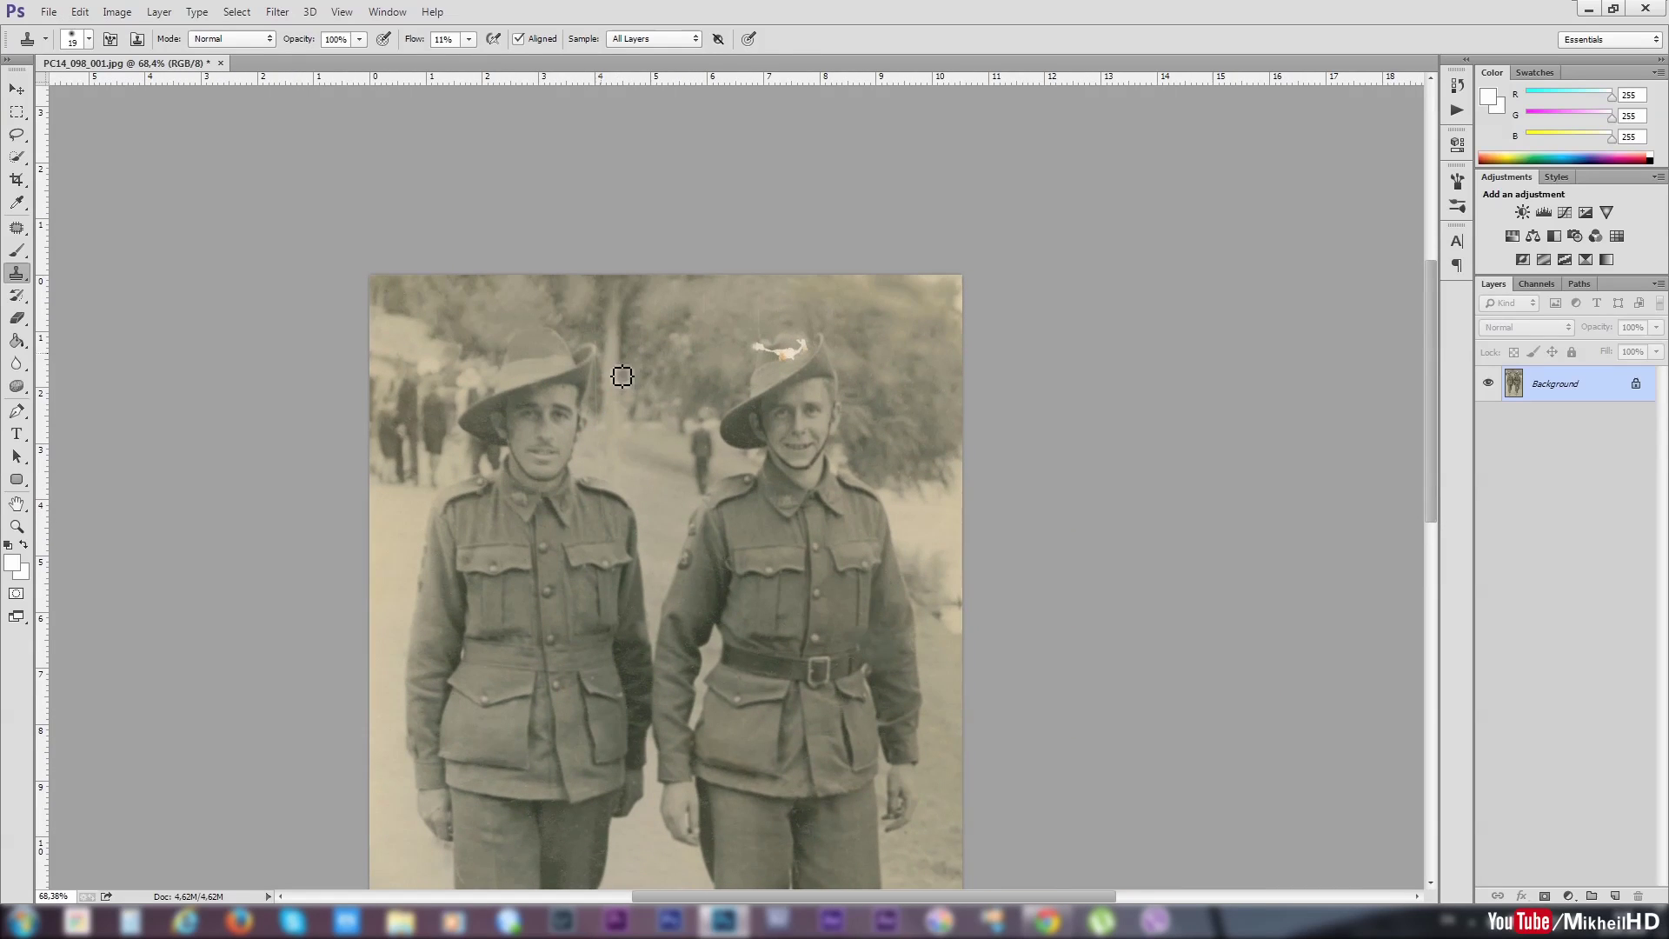
scroll(732, 336, "up", 3)
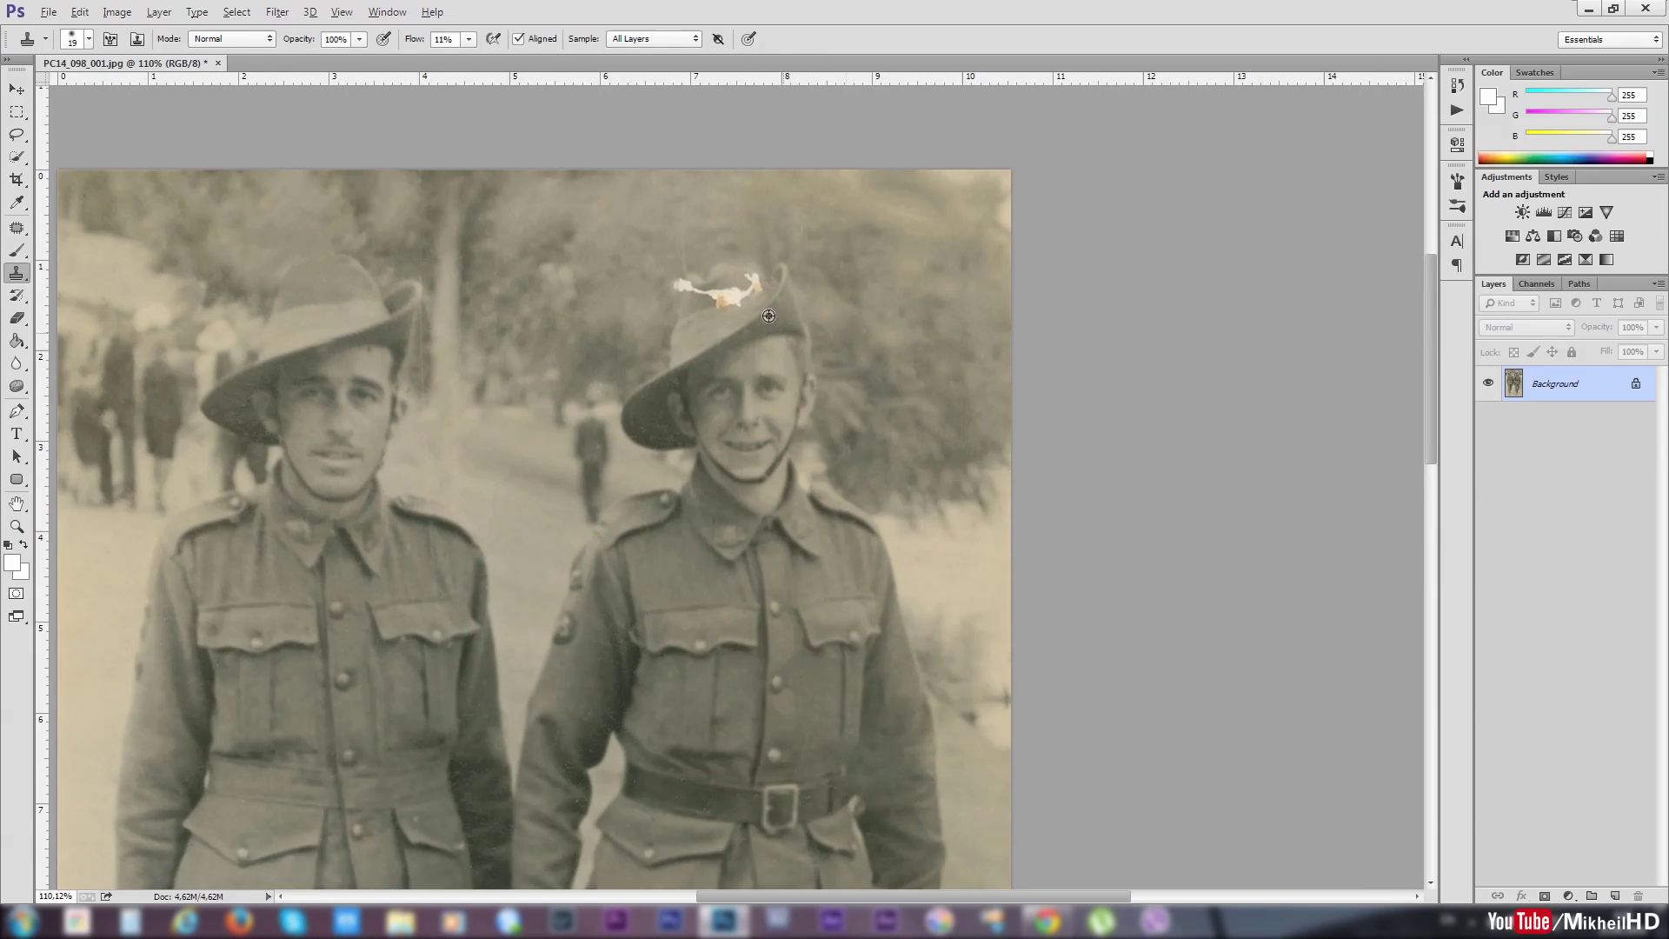
scroll(733, 335, "up", 4)
scroll(732, 335, "up", 3)
scroll(732, 336, "down", 1)
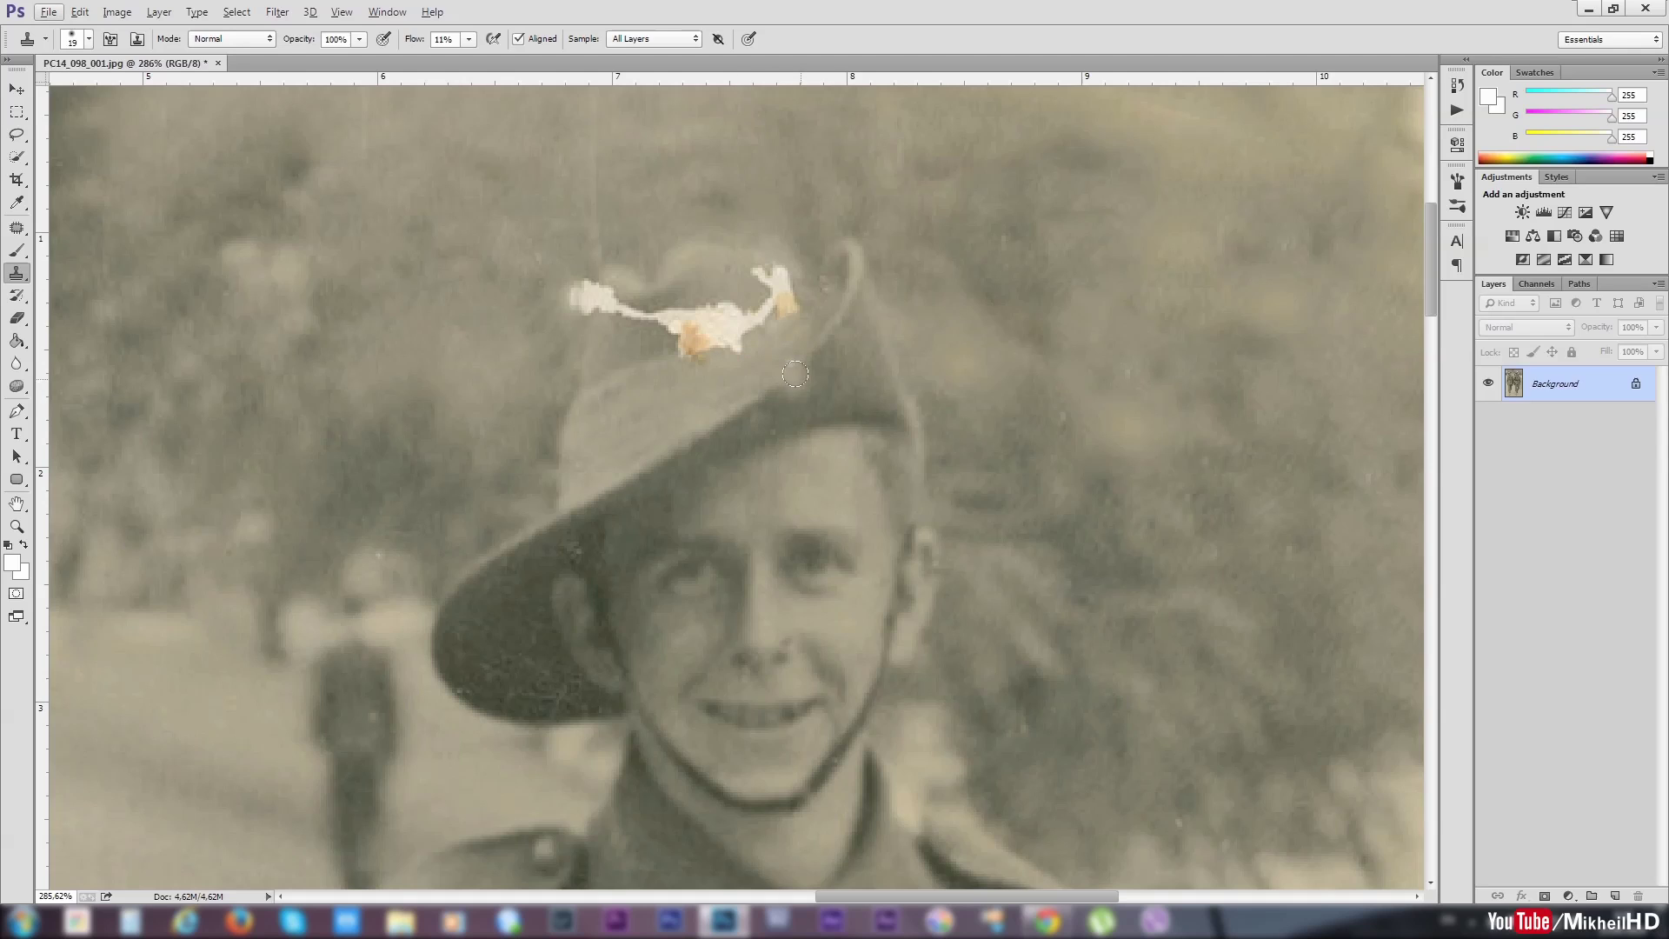
- Clone clean hat texture over the white blotch on the right hat
left_click(612, 355, "alt")
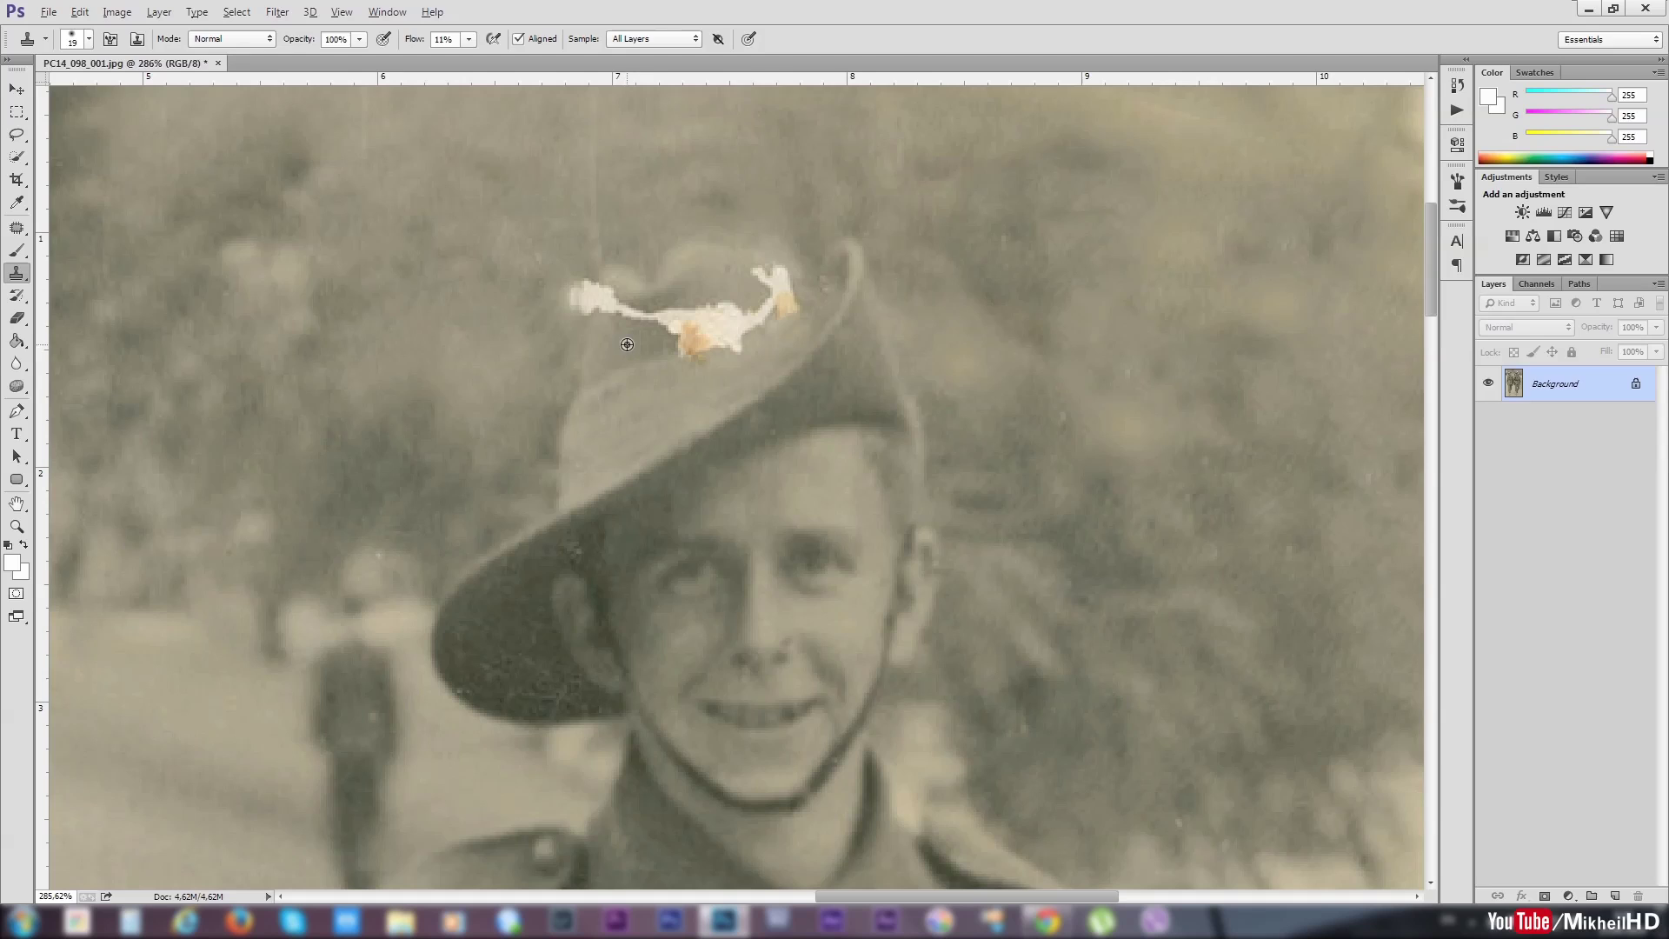
left_click(627, 344, "alt")
left_click_drag(643, 337, 662, 327)
left_click(683, 327)
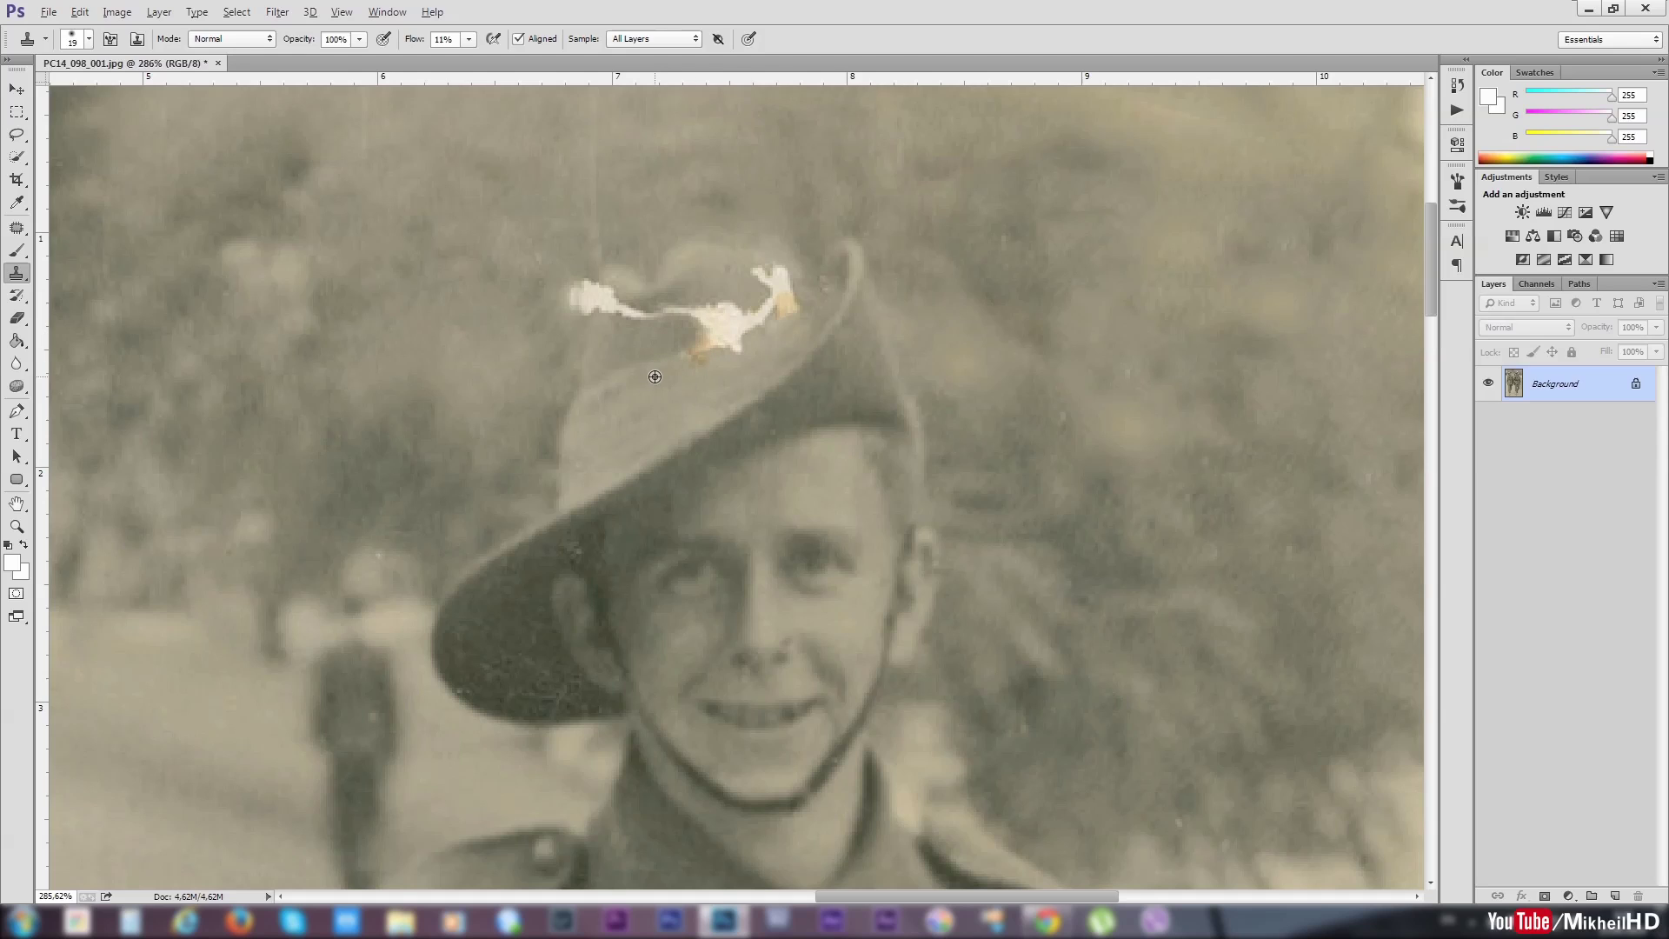
- Cover the orange stain along the blotch with nearby hat texture
left_click(654, 374, "alt")
left_click(704, 356)
left_click(711, 347)
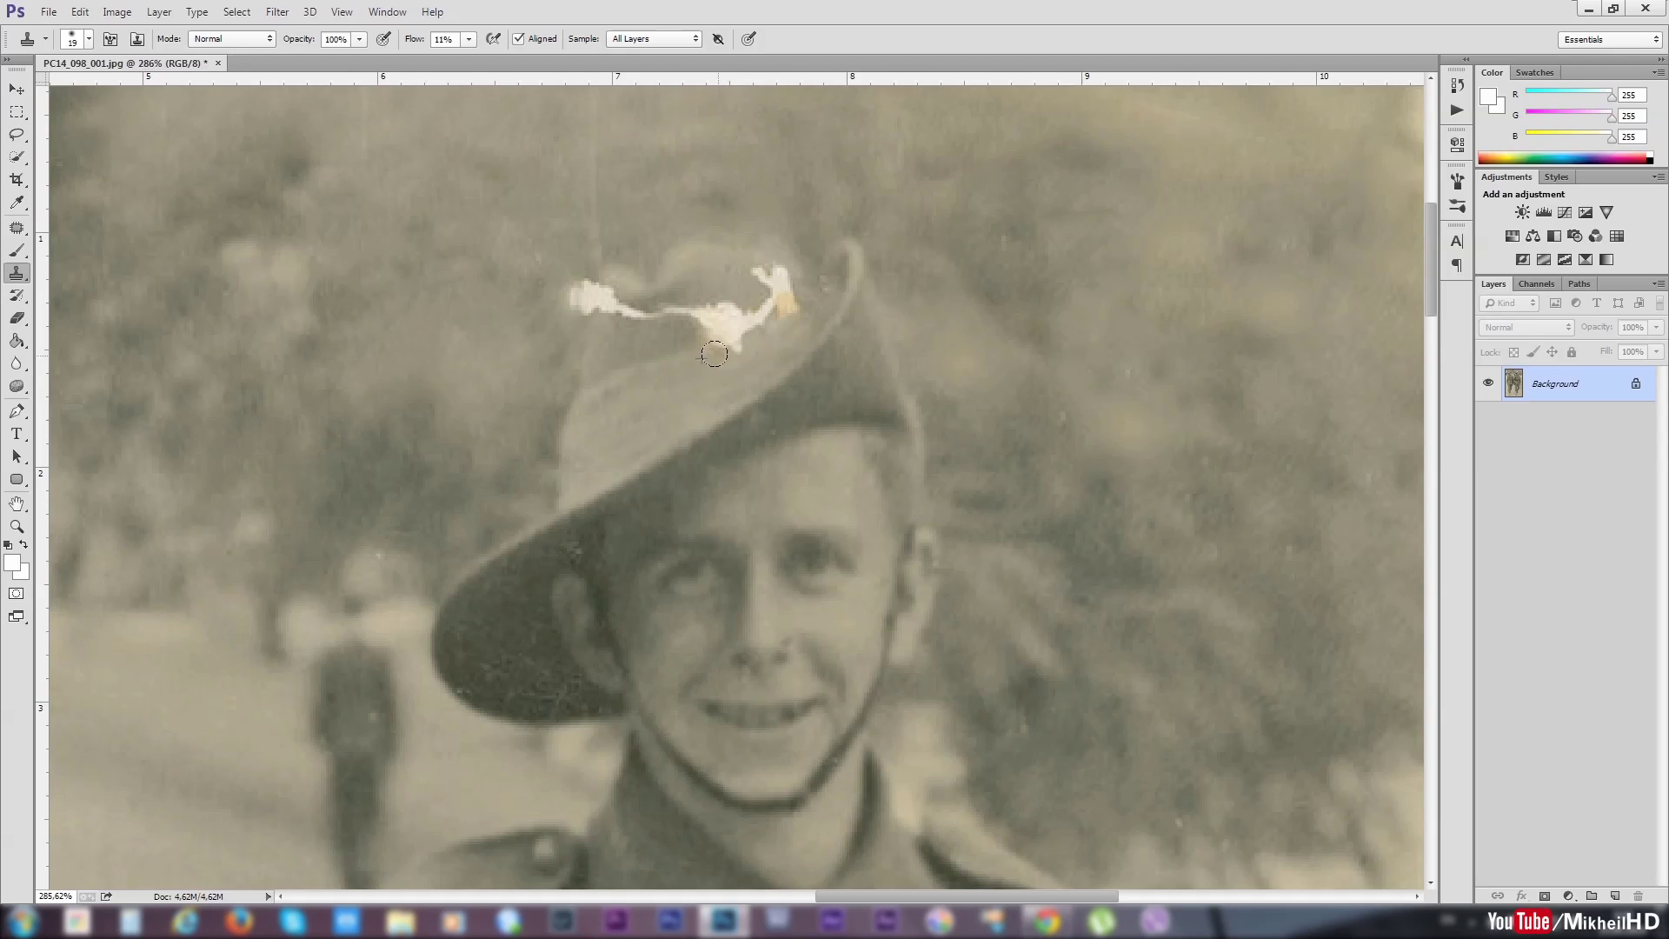
left_click(686, 395, "alt")
left_click(706, 365)
left_click_drag(723, 346, 739, 343)
- Darken and shrink the white blotch from its centre rightward
left_click(709, 269)
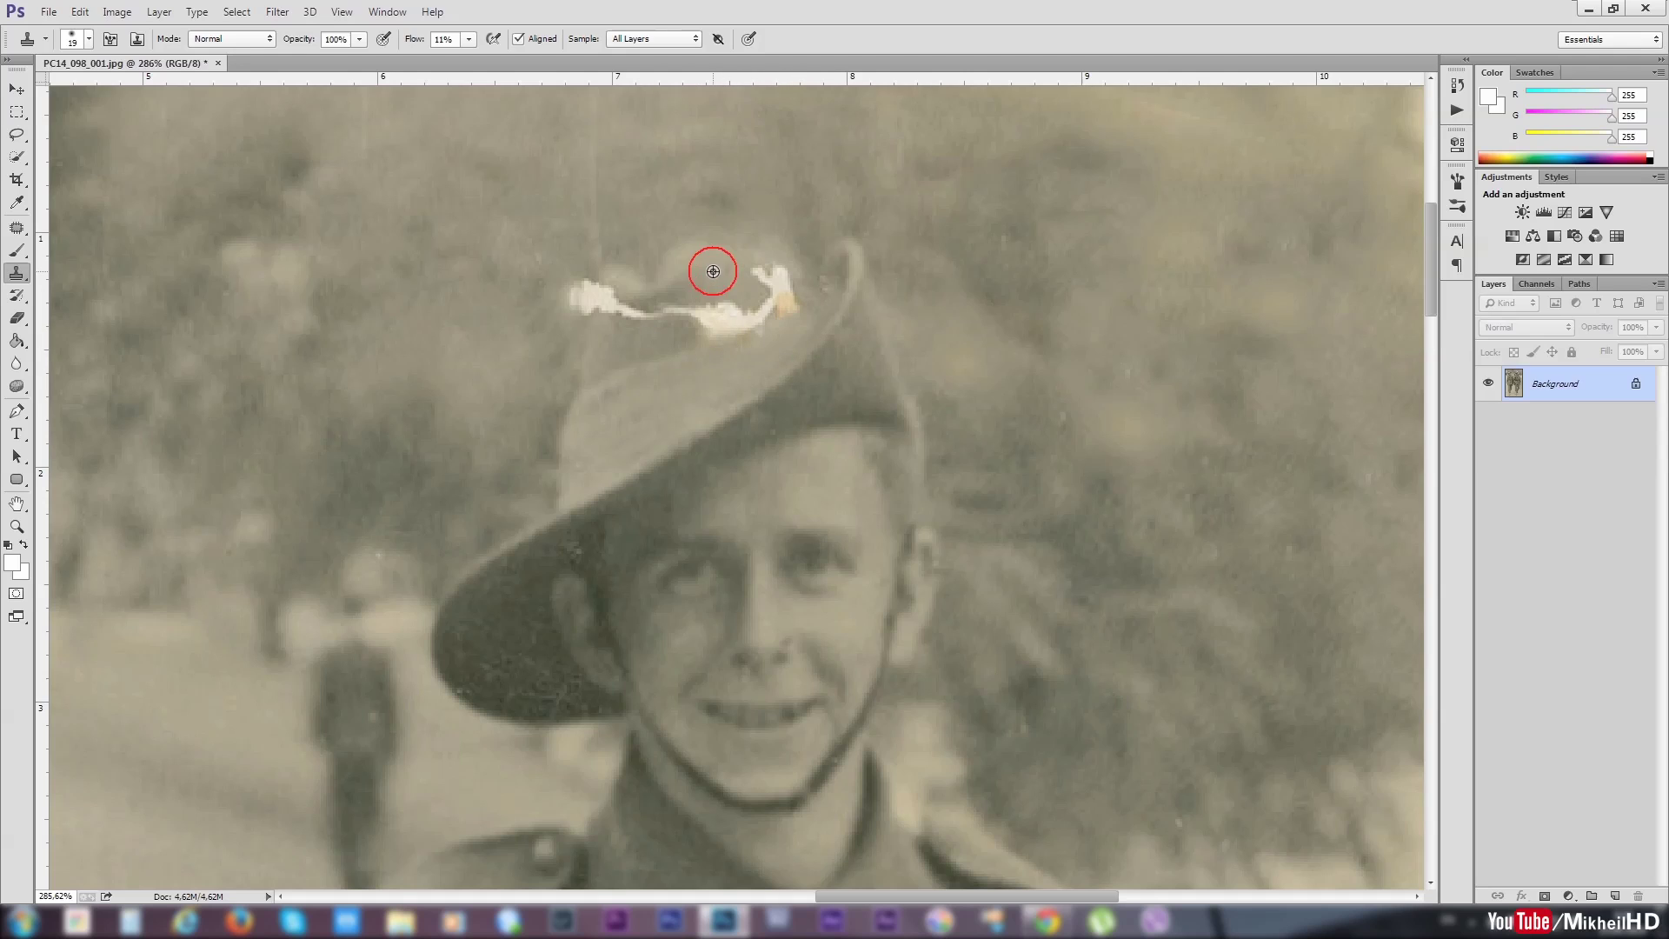
left_click_drag(706, 297, 728, 288)
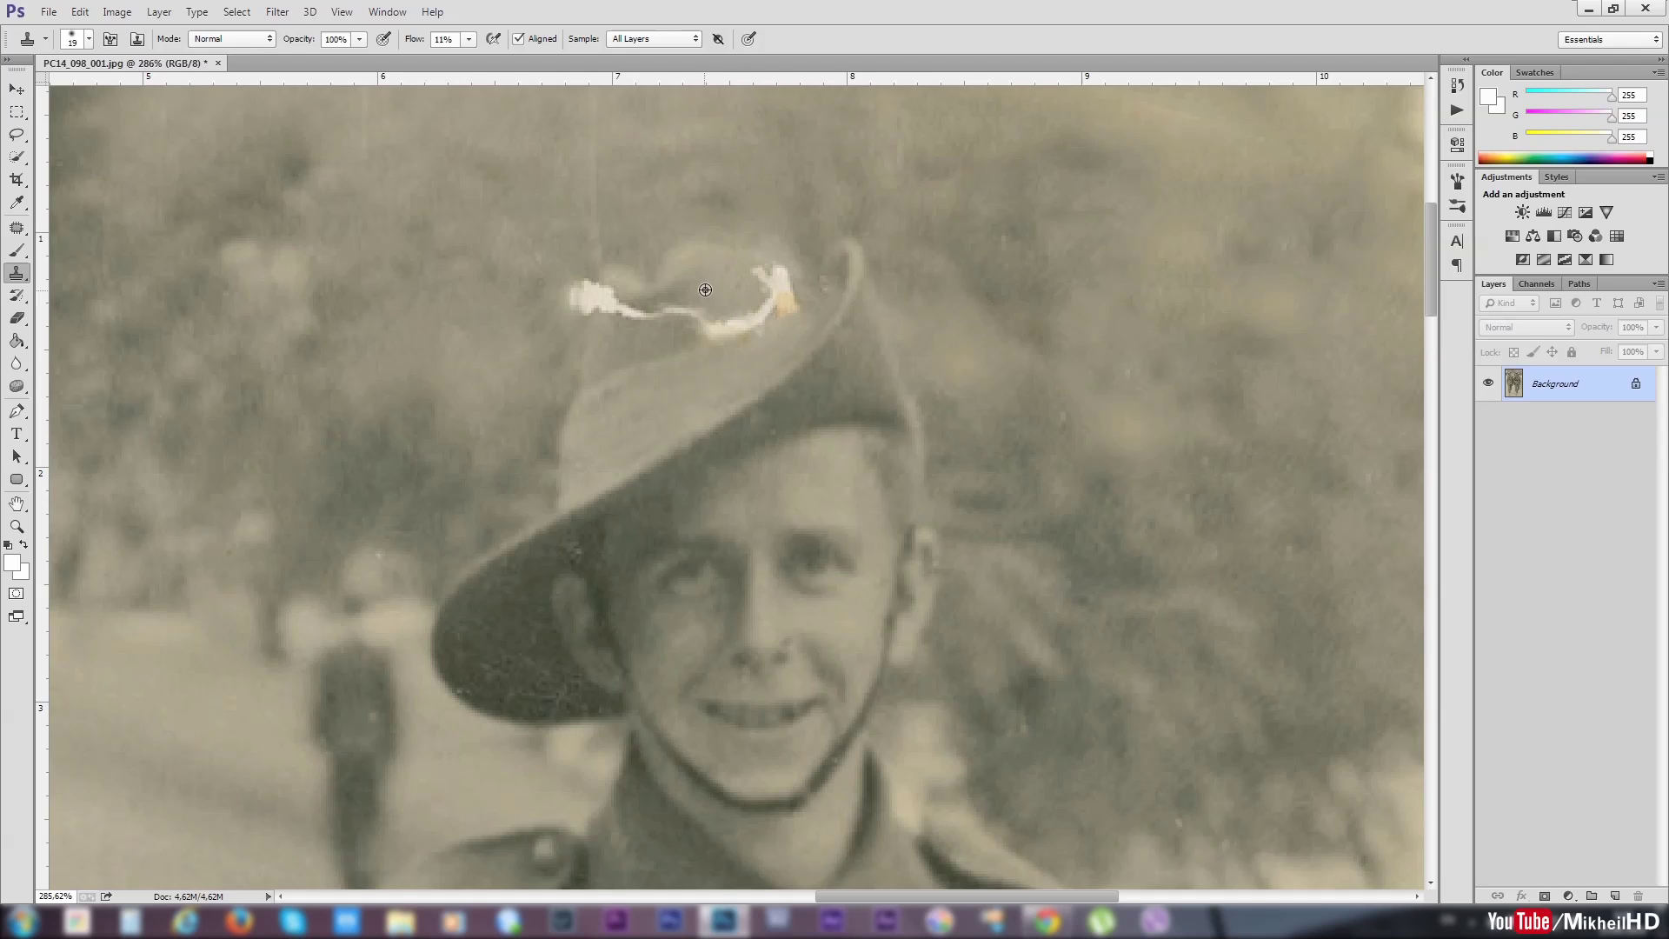
mouse_move(720, 285)
left_mouse_down()
mouse_move(759, 277)
mouse_move(719, 291)
left_mouse_up()
- Clone over the orange spot and the white mark's right end, undoing one bad stroke
left_click(789, 344, "alt")
left_click_drag(790, 309, 784, 301)
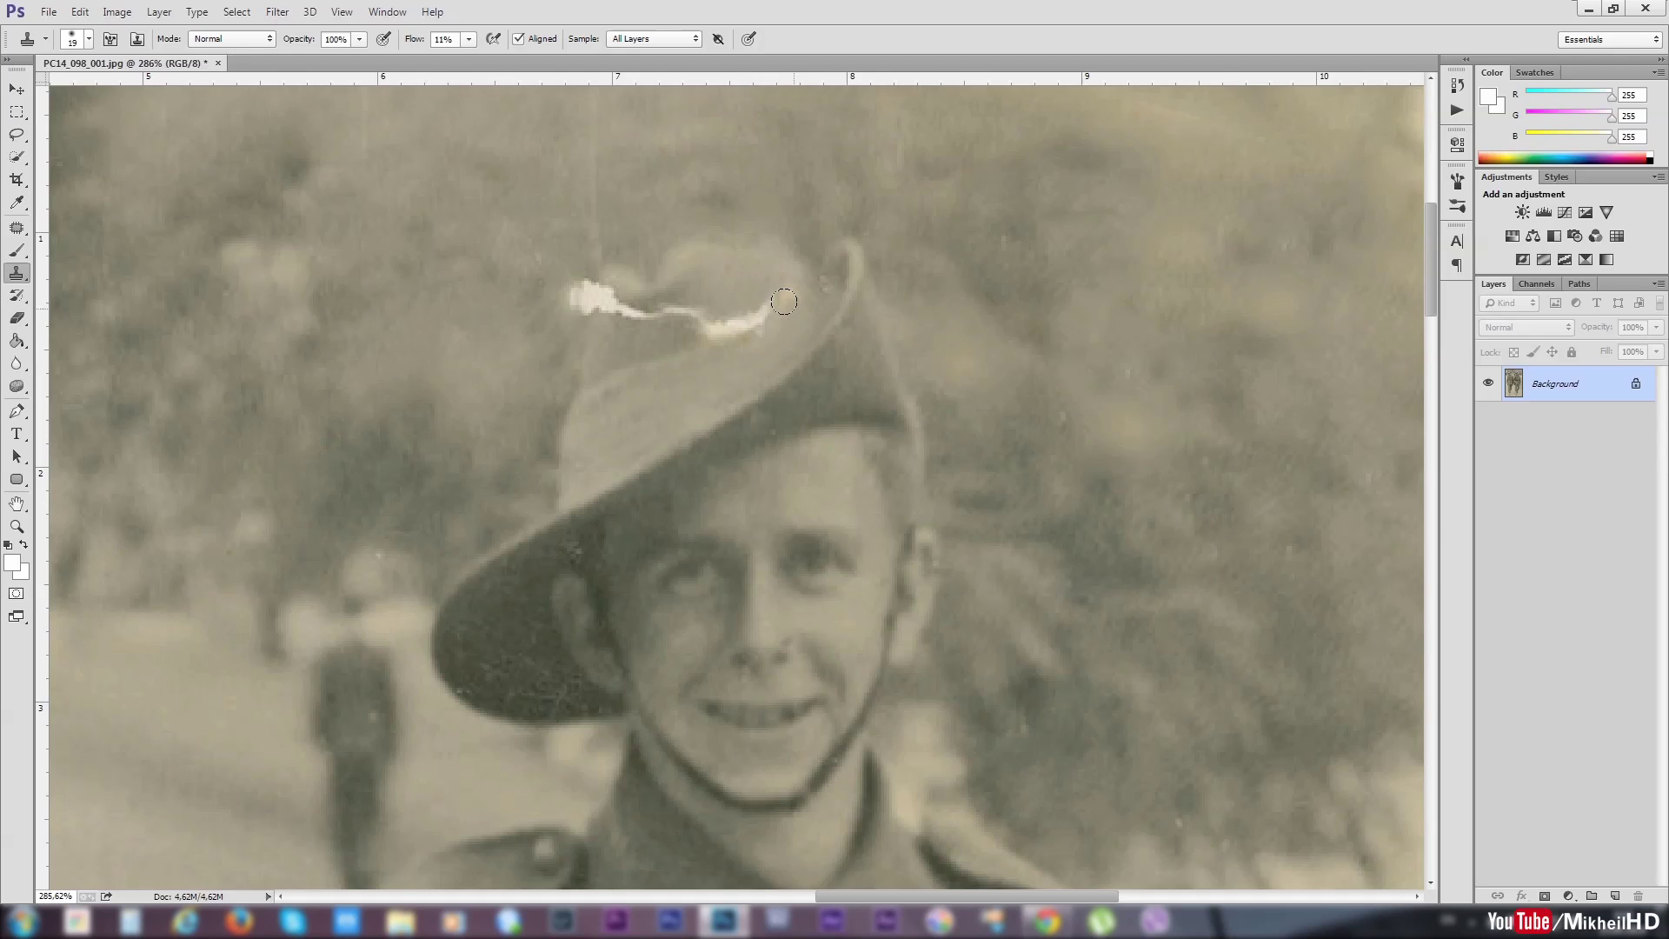
left_click(739, 274, "alt")
key("ctrl+z")
left_click(777, 283, "alt")
left_click(749, 279)
left_click(737, 321)
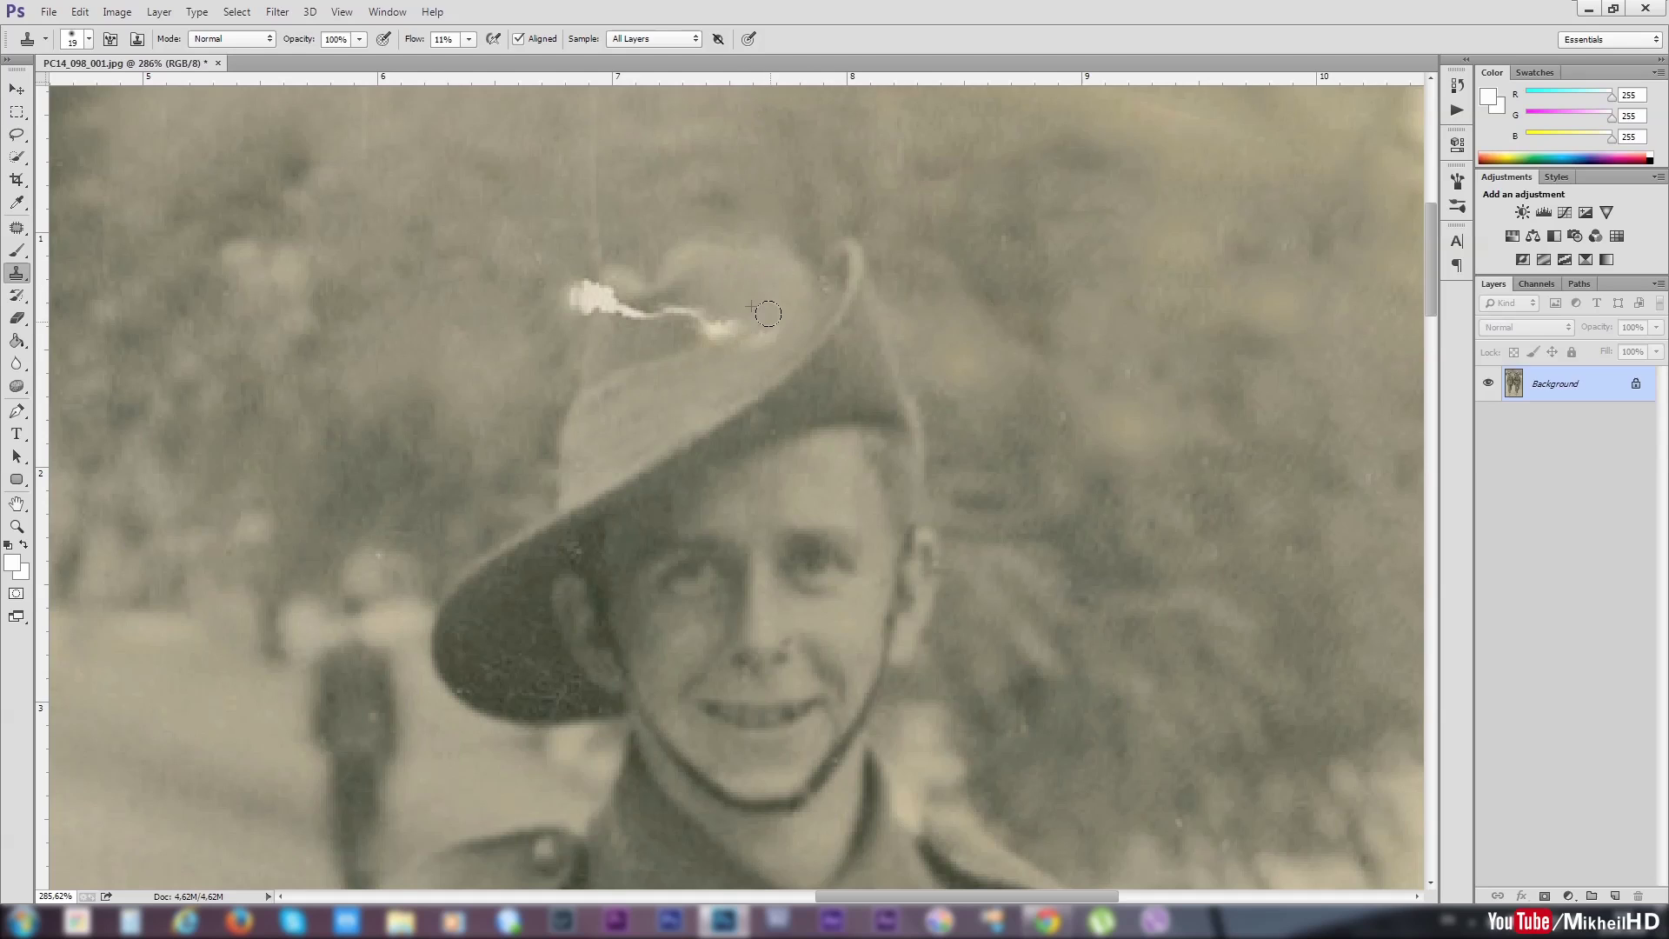
left_click(468, 40)
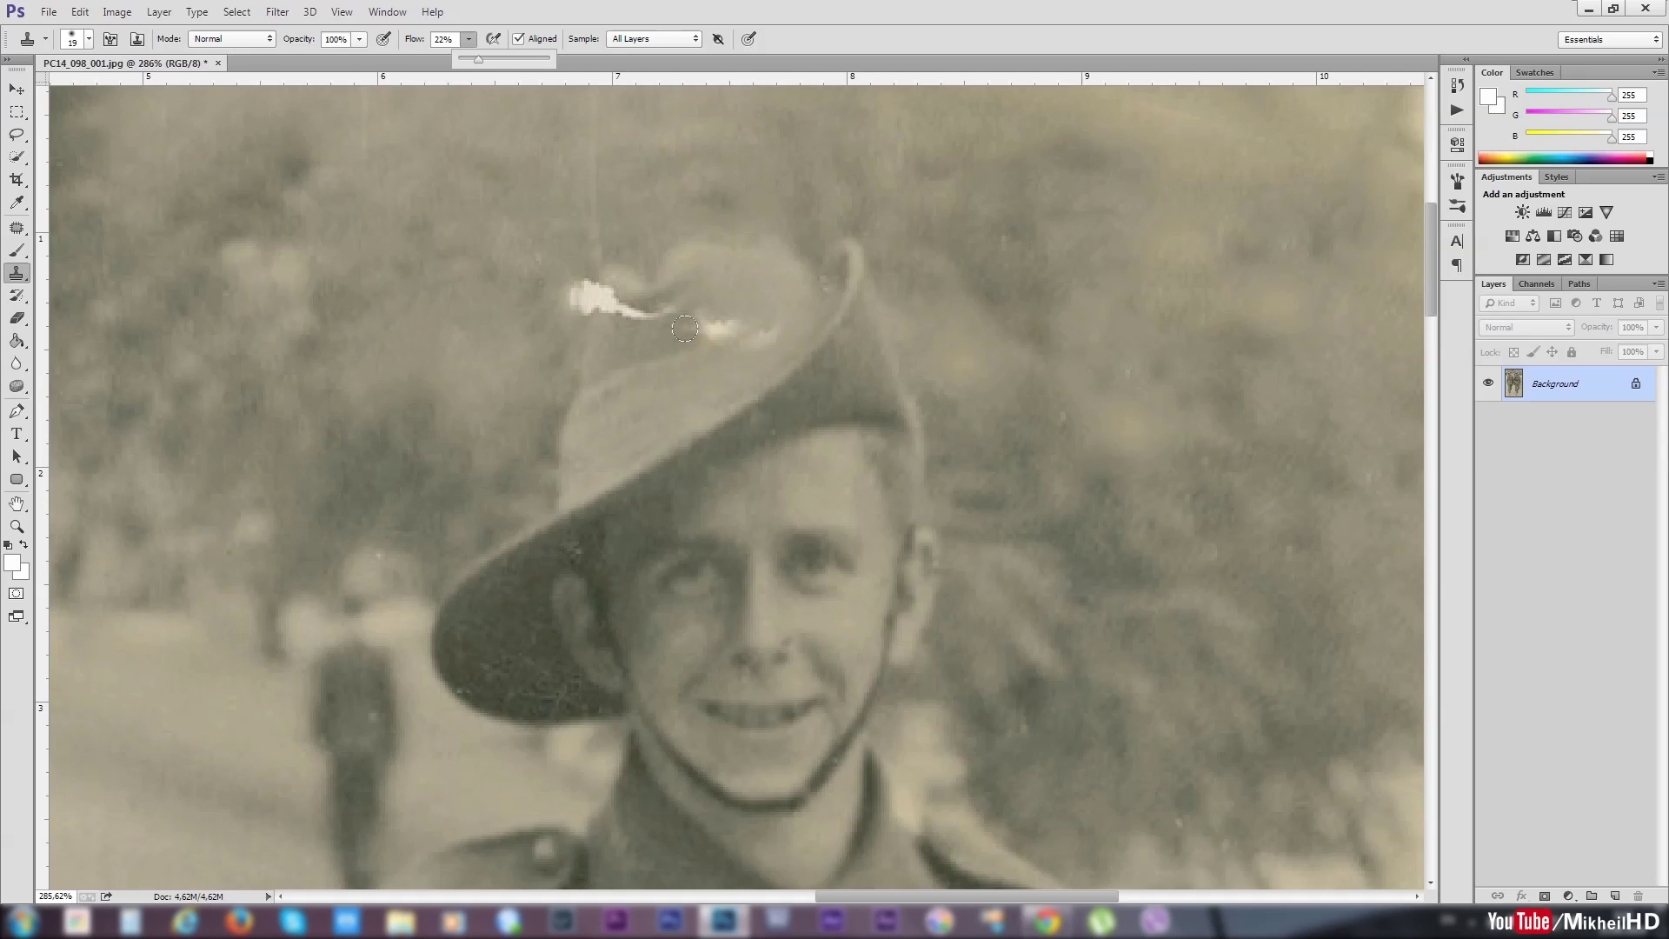
- Raise clone Flow to 22% and paint over the white streak's right end and tail
left_click_drag(719, 380, 779, 326)
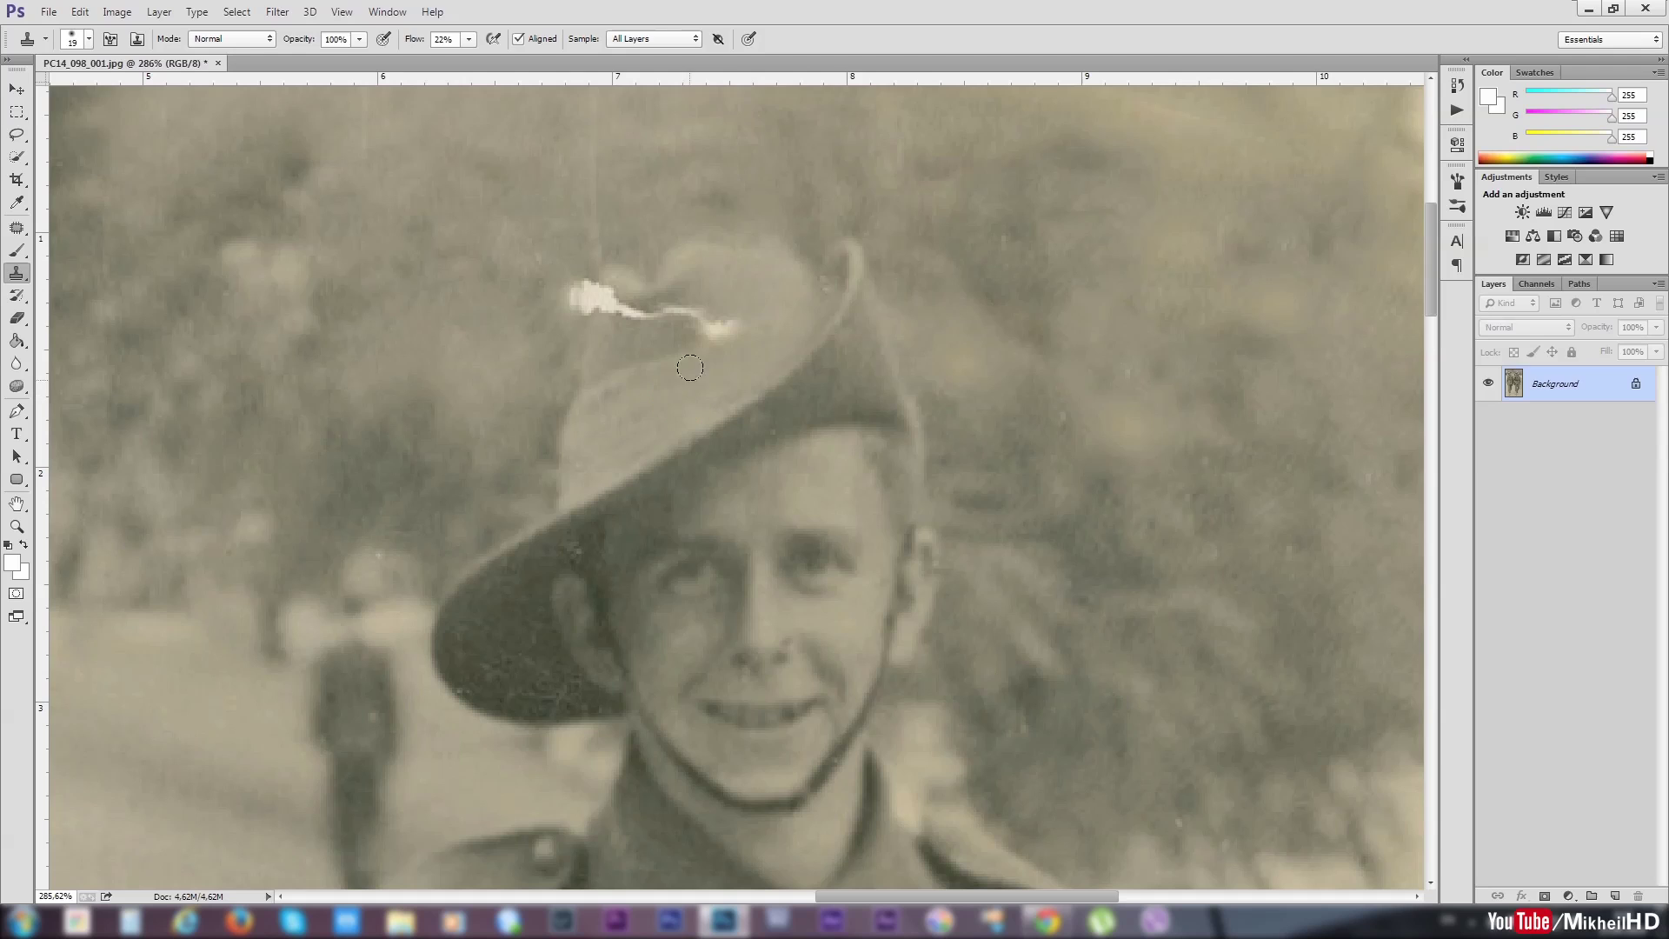
left_click(682, 325)
left_click_drag(713, 306, 689, 305)
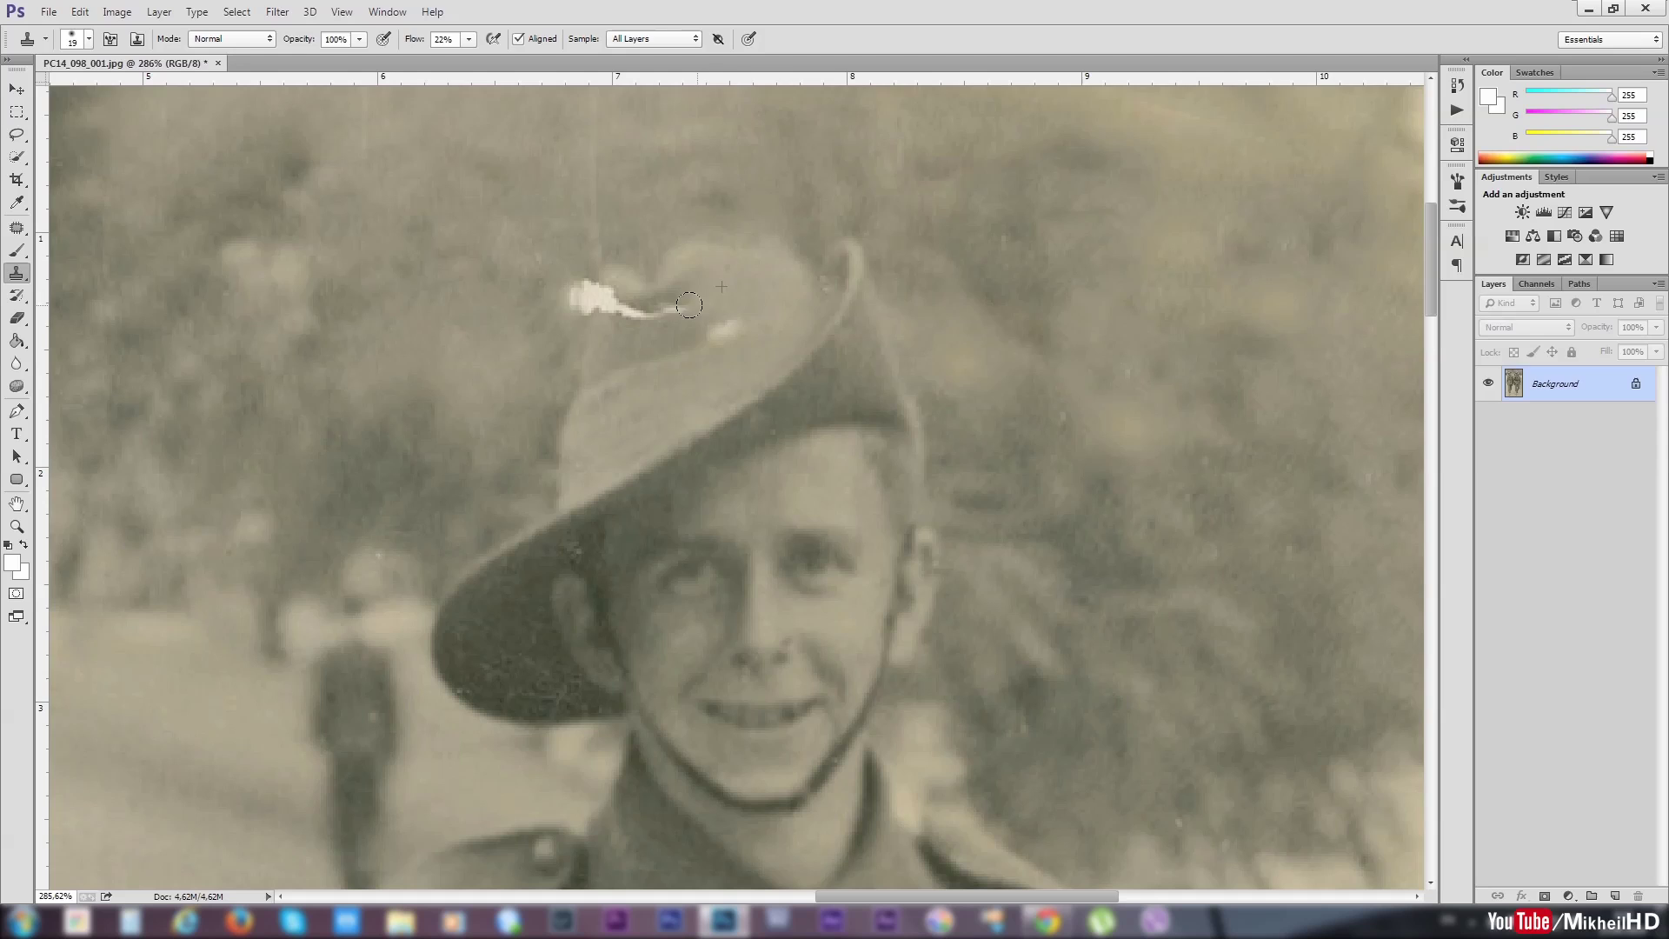
left_click(742, 280, "alt")
left_click(685, 301)
left_click_drag(741, 330, 714, 338)
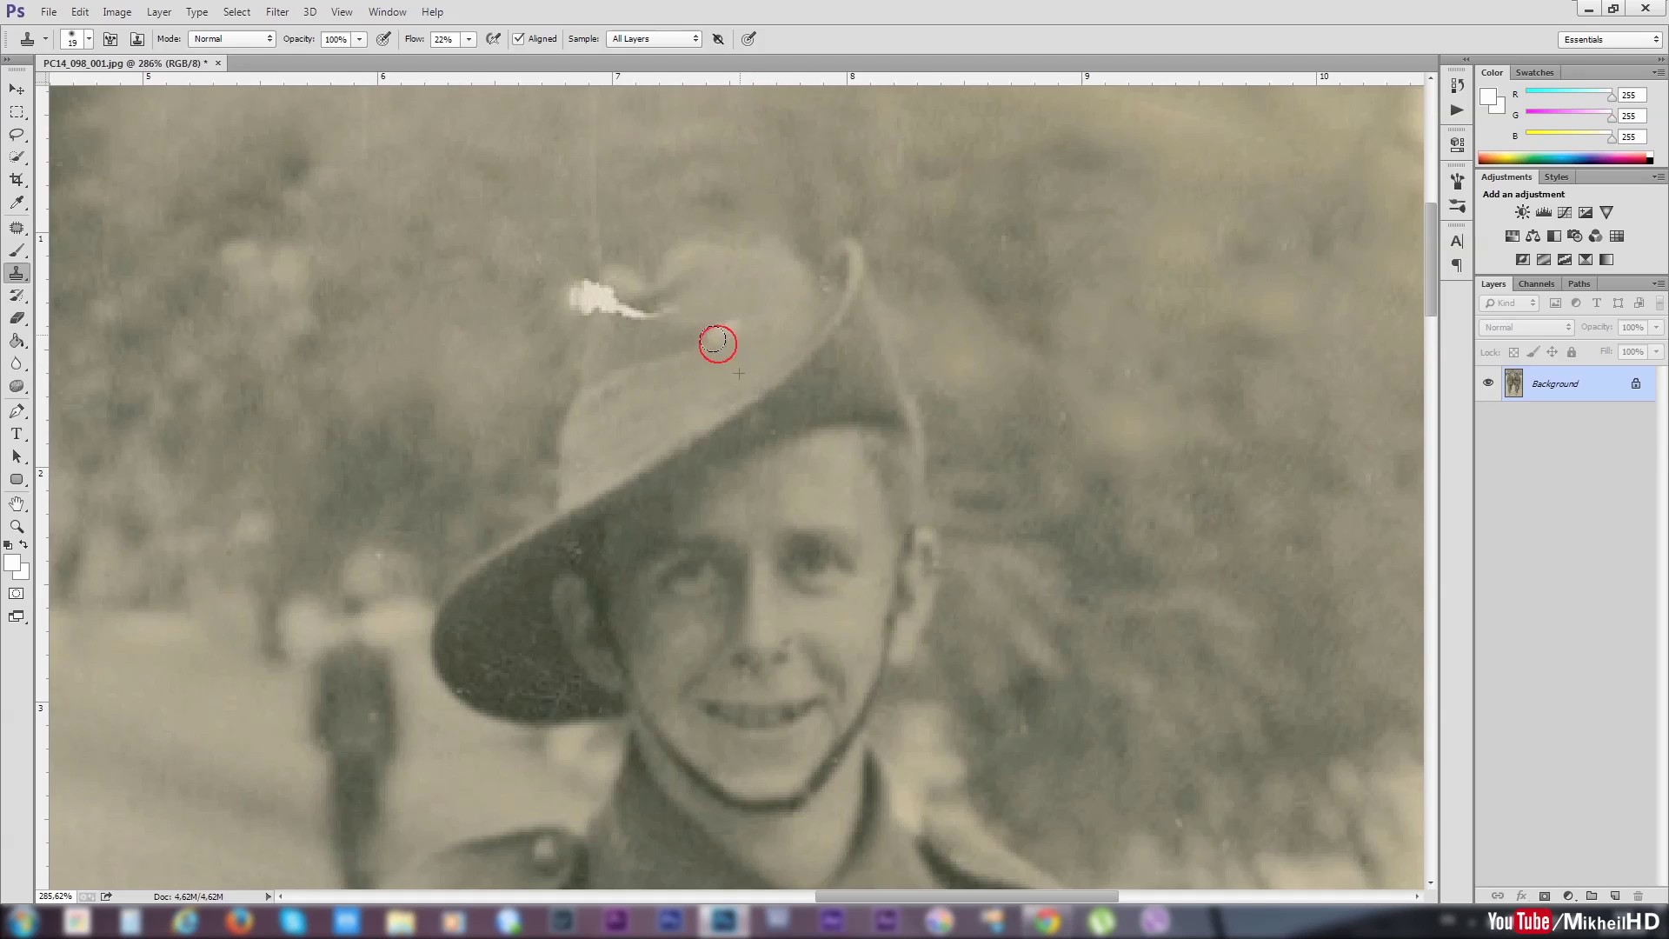
left_click(745, 296, "alt")
left_click_drag(713, 313, 698, 319)
- Drop Flow back to 11% and softly touch up near the streak
key("alt")
left_click(467, 38)
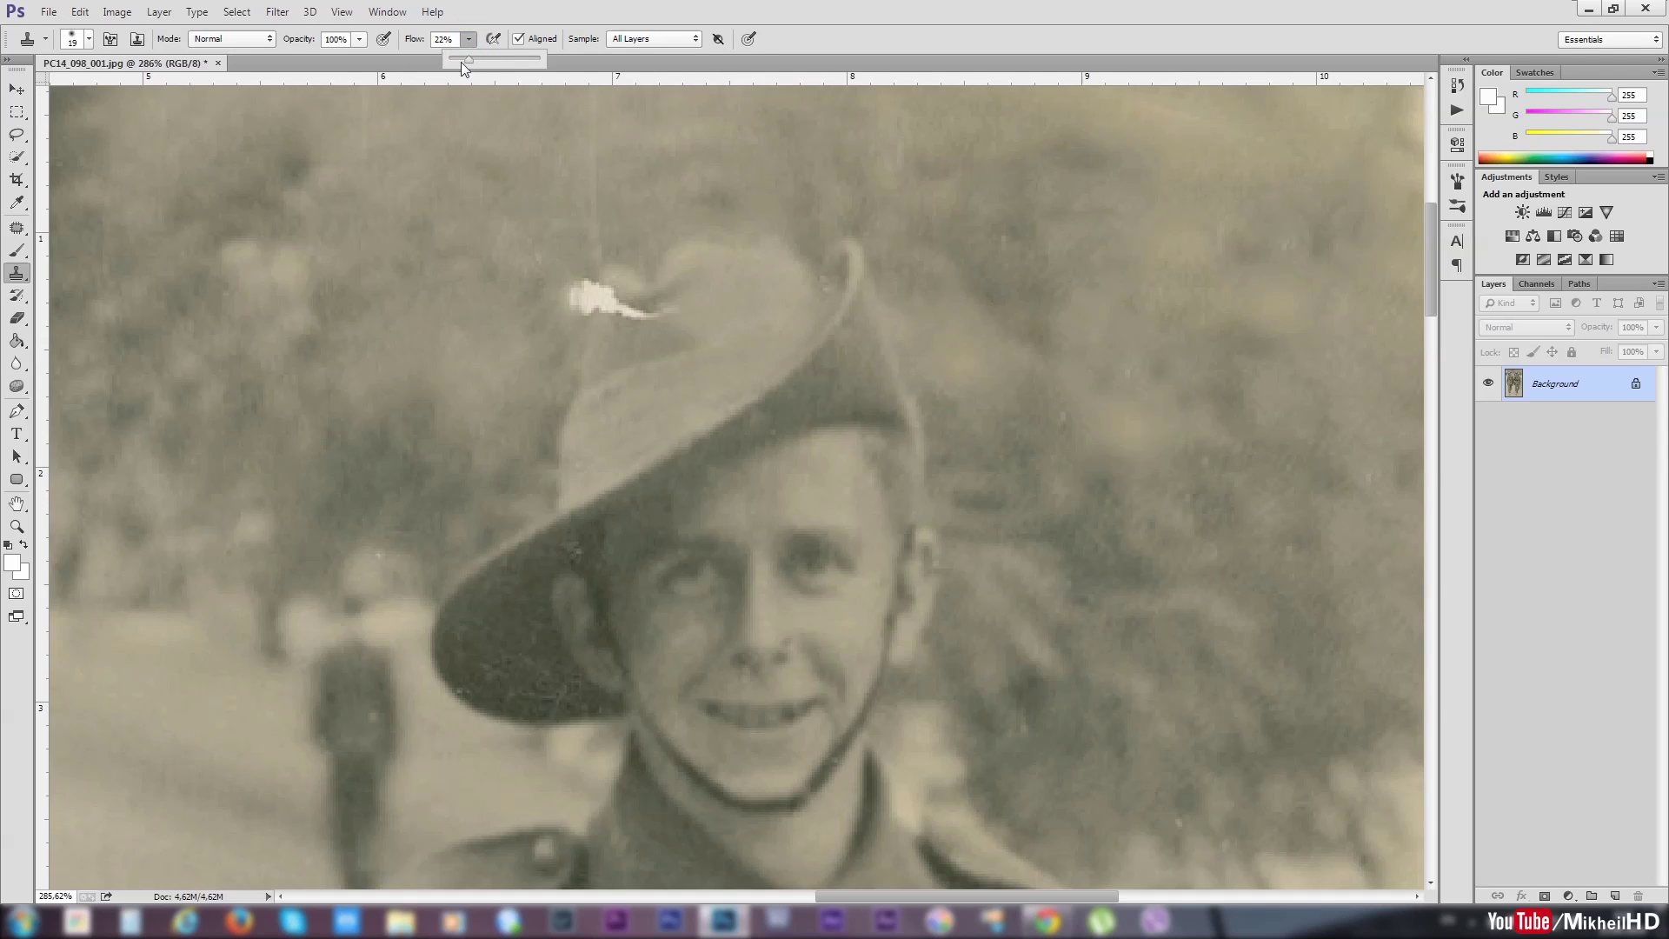
left_click_drag(467, 58, 461, 61)
left_click(652, 338)
mouse_move(652, 321)
left_mouse_down()
mouse_move(651, 297)
mouse_move(674, 302)
left_mouse_up()
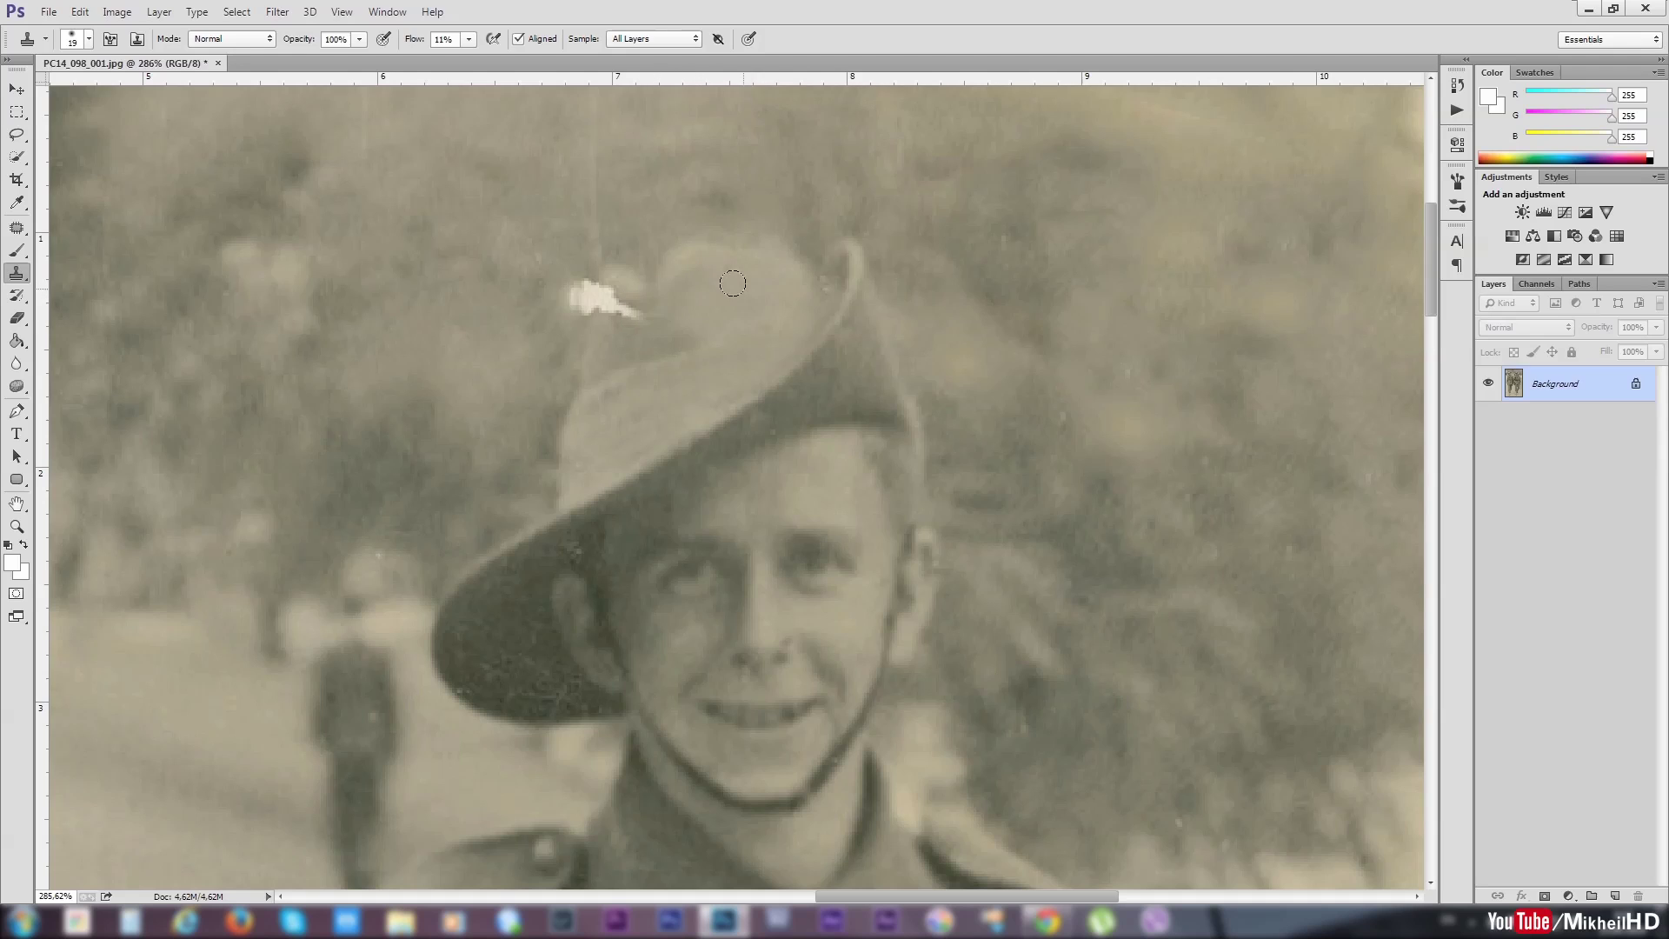
- Clone over the tail of the white streak beside the right soldier's hat
mouse_move(608, 347)
left_mouse_down()
mouse_move(624, 312)
mouse_move(656, 315)
left_mouse_up()
left_click_drag(598, 341, 603, 304)
left_click(608, 351, "alt")
left_click(606, 309)
mouse_move(606, 308)
left_mouse_down()
mouse_move(604, 281)
mouse_move(621, 297)
left_mouse_up()
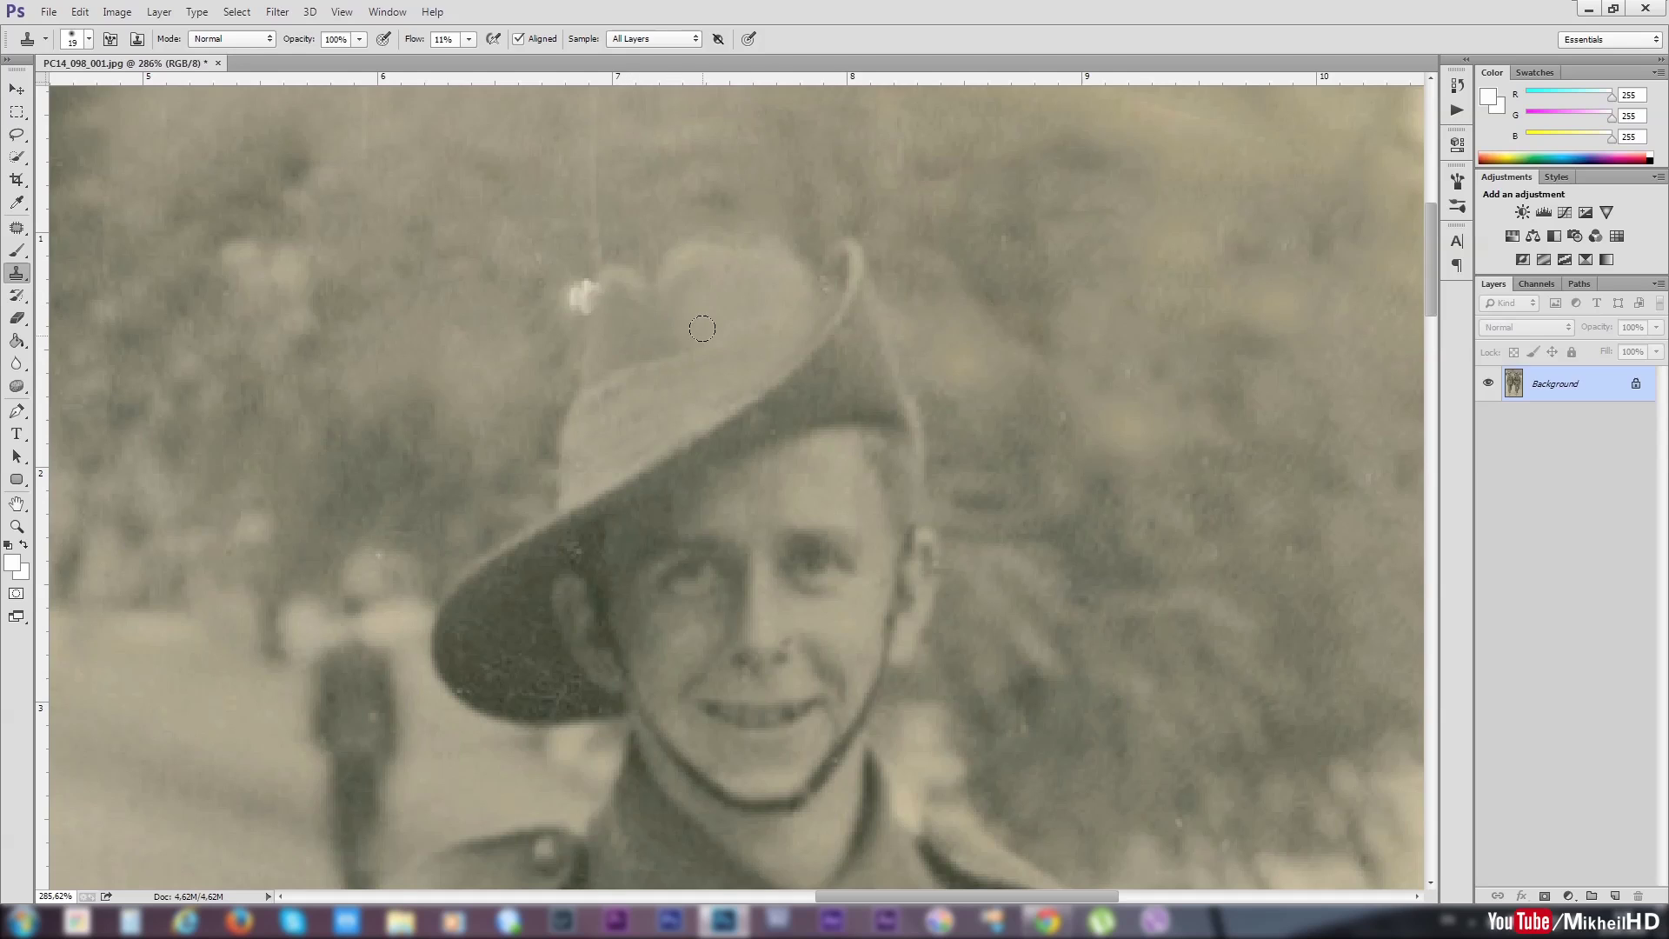
- Resample from above the hat and clone out the streak near the hat crown
left_click(603, 329, "alt")
left_click(760, 305, "alt")
left_click_drag(708, 331, 718, 320)
left_click(732, 276, "alt")
- Clone background texture over the white streak left of the hat crown
left_click(573, 297)
left_click(562, 251, "alt")
left_click(564, 297)
left_click_drag(564, 297, 572, 268)
left_click(543, 330, "alt")
left_click_drag(573, 282, 572, 299)
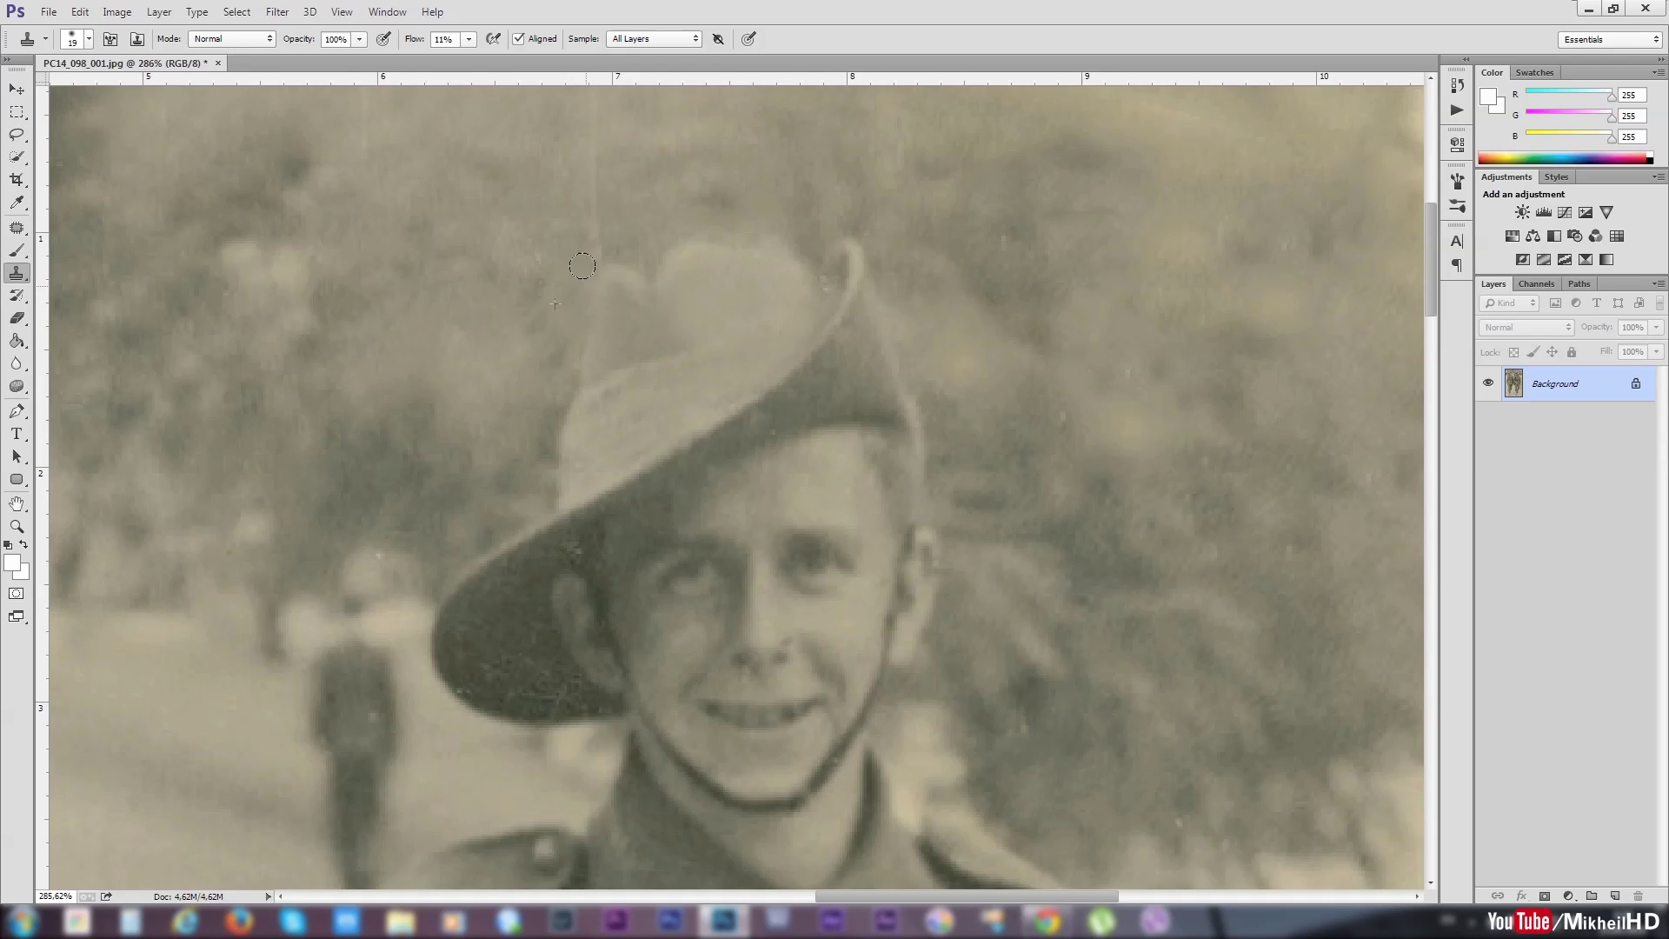
left_click(559, 350, "alt")
mouse_move(578, 312)
left_mouse_down()
mouse_move(590, 251)
mouse_move(573, 305)
left_mouse_up()
- Blend the hat crown outline and even out the hat's surface tone
left_click(745, 209, "alt")
left_click_drag(772, 231, 781, 237)
left_click(655, 246)
left_click_drag(681, 311, 666, 325)
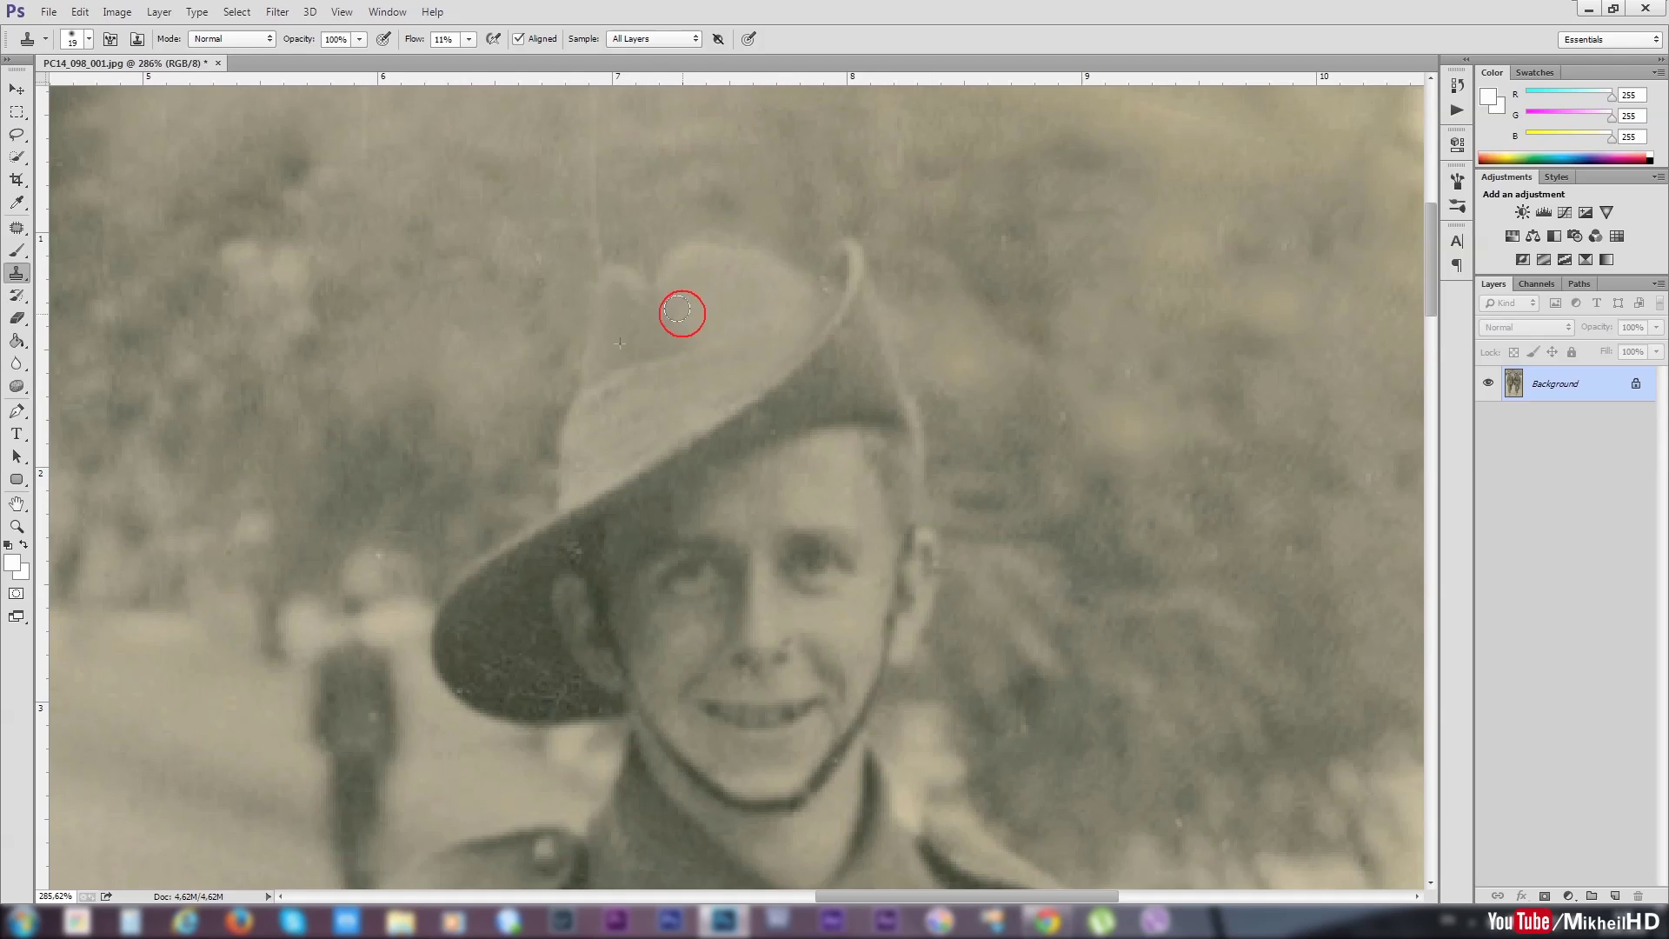
left_click(634, 337)
mouse_move(662, 322)
left_mouse_down()
mouse_move(677, 328)
mouse_move(679, 307)
left_mouse_up()
- Smooth the upper hat and crown top, and cover a speck in the background
left_click(683, 323)
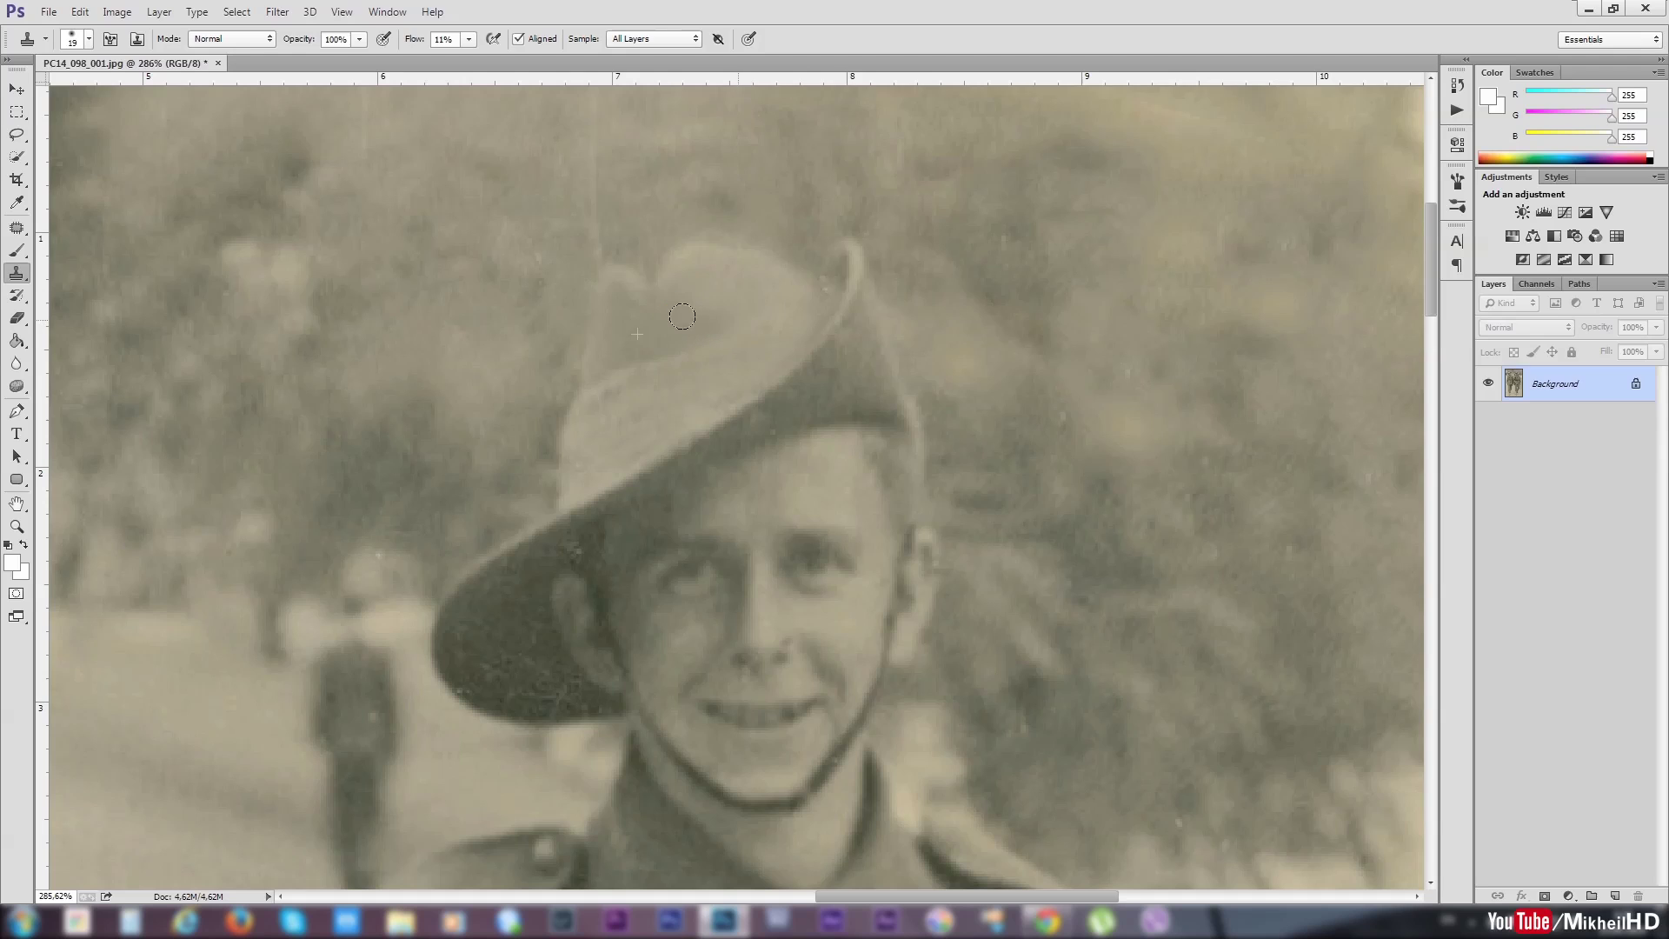
left_click_drag(682, 316, 682, 299)
left_click(760, 235, "alt")
left_click(806, 254)
left_click(379, 554)
- Paint over the vertical scratch and clone clean background upward beside it
left_click_drag(588, 96, 586, 201)
left_click_drag(592, 86, 587, 158)
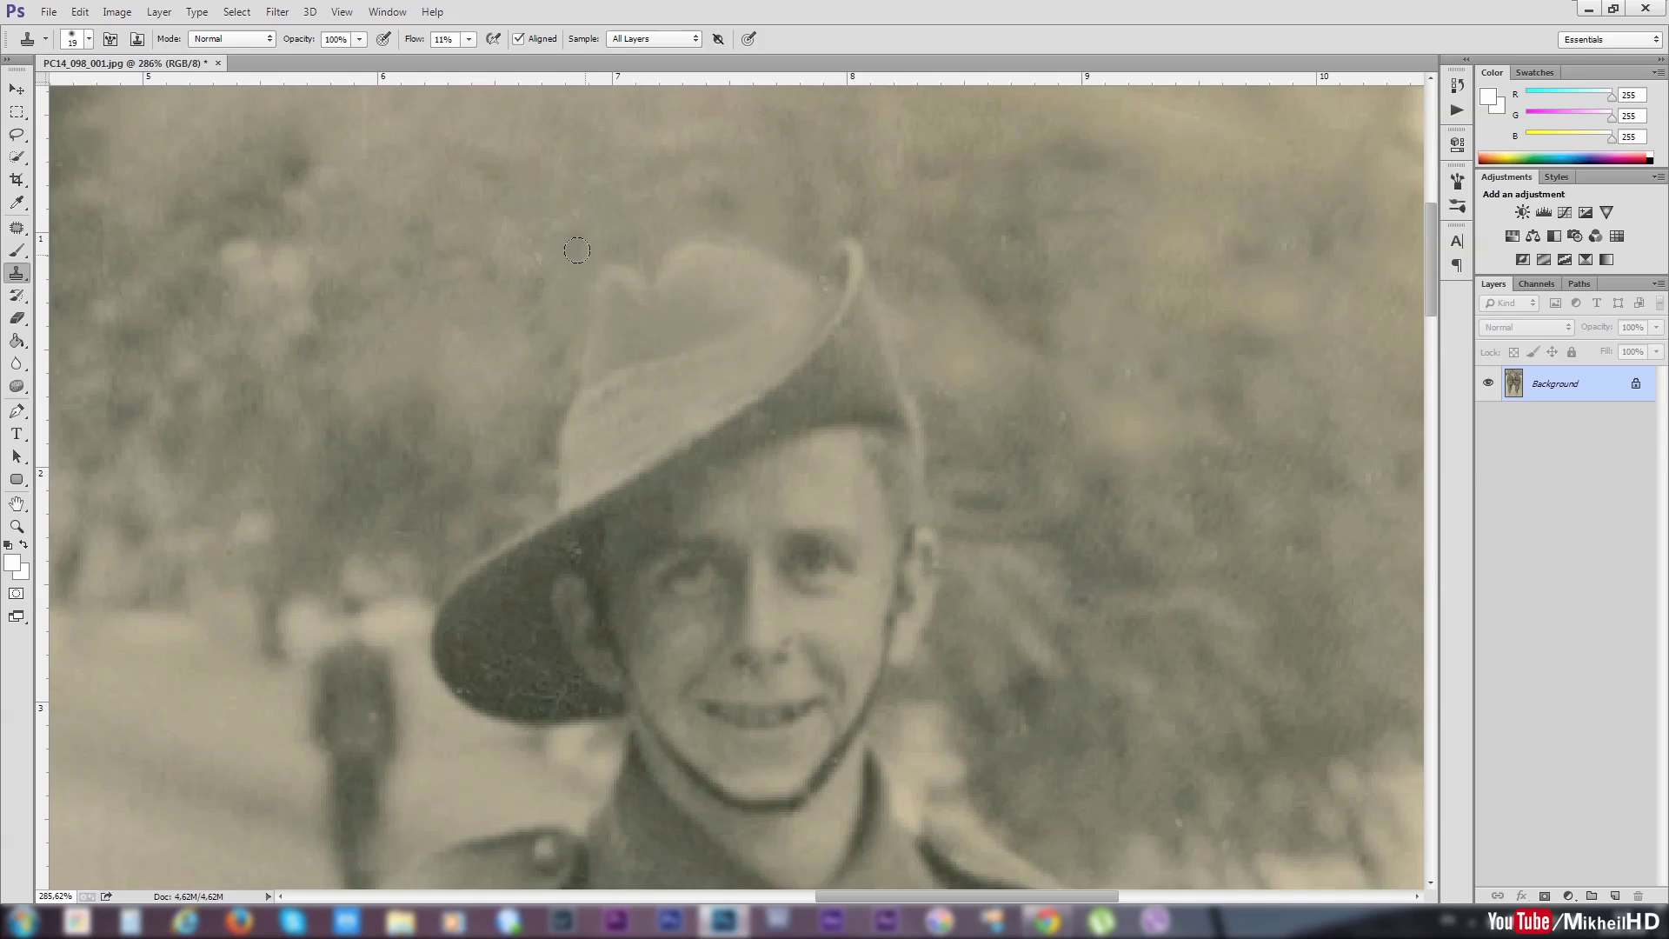
left_click_drag(511, 246, 821, 348)
left_click(678, 349, "alt")
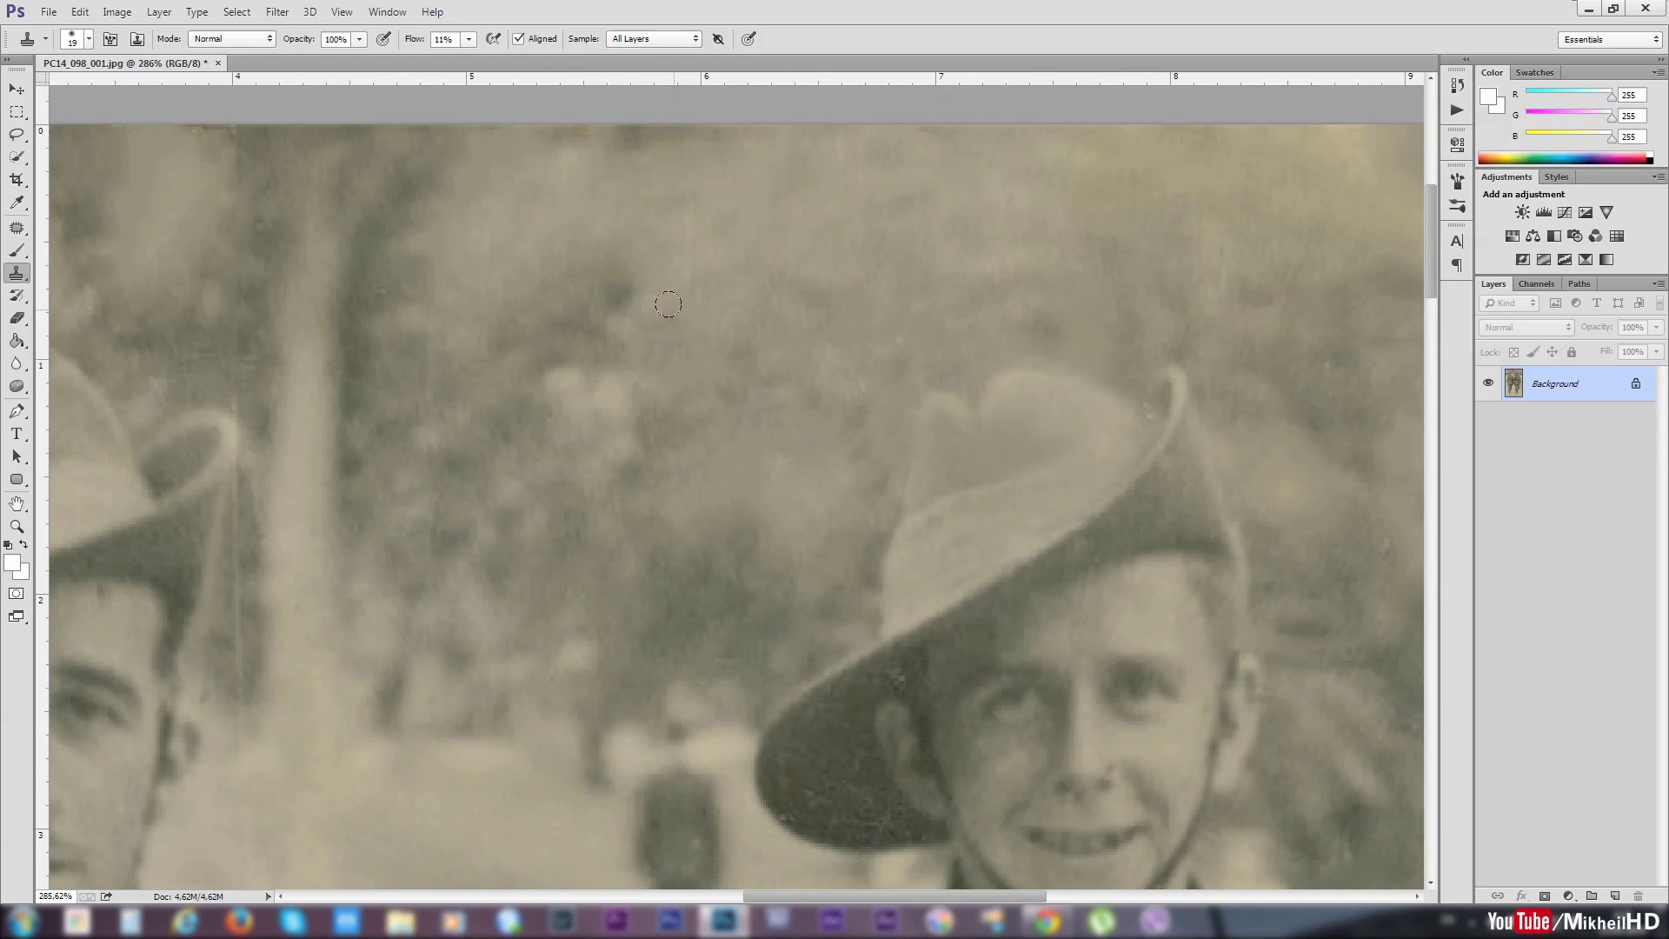
left_click_drag(678, 275, 694, 229)
- Clone over the marks and damage beside the left soldier's hat brim
mouse_move(347, 492)
left_mouse_down()
mouse_move(779, 298)
mouse_move(776, 277)
left_mouse_up()
left_click(690, 306, "alt")
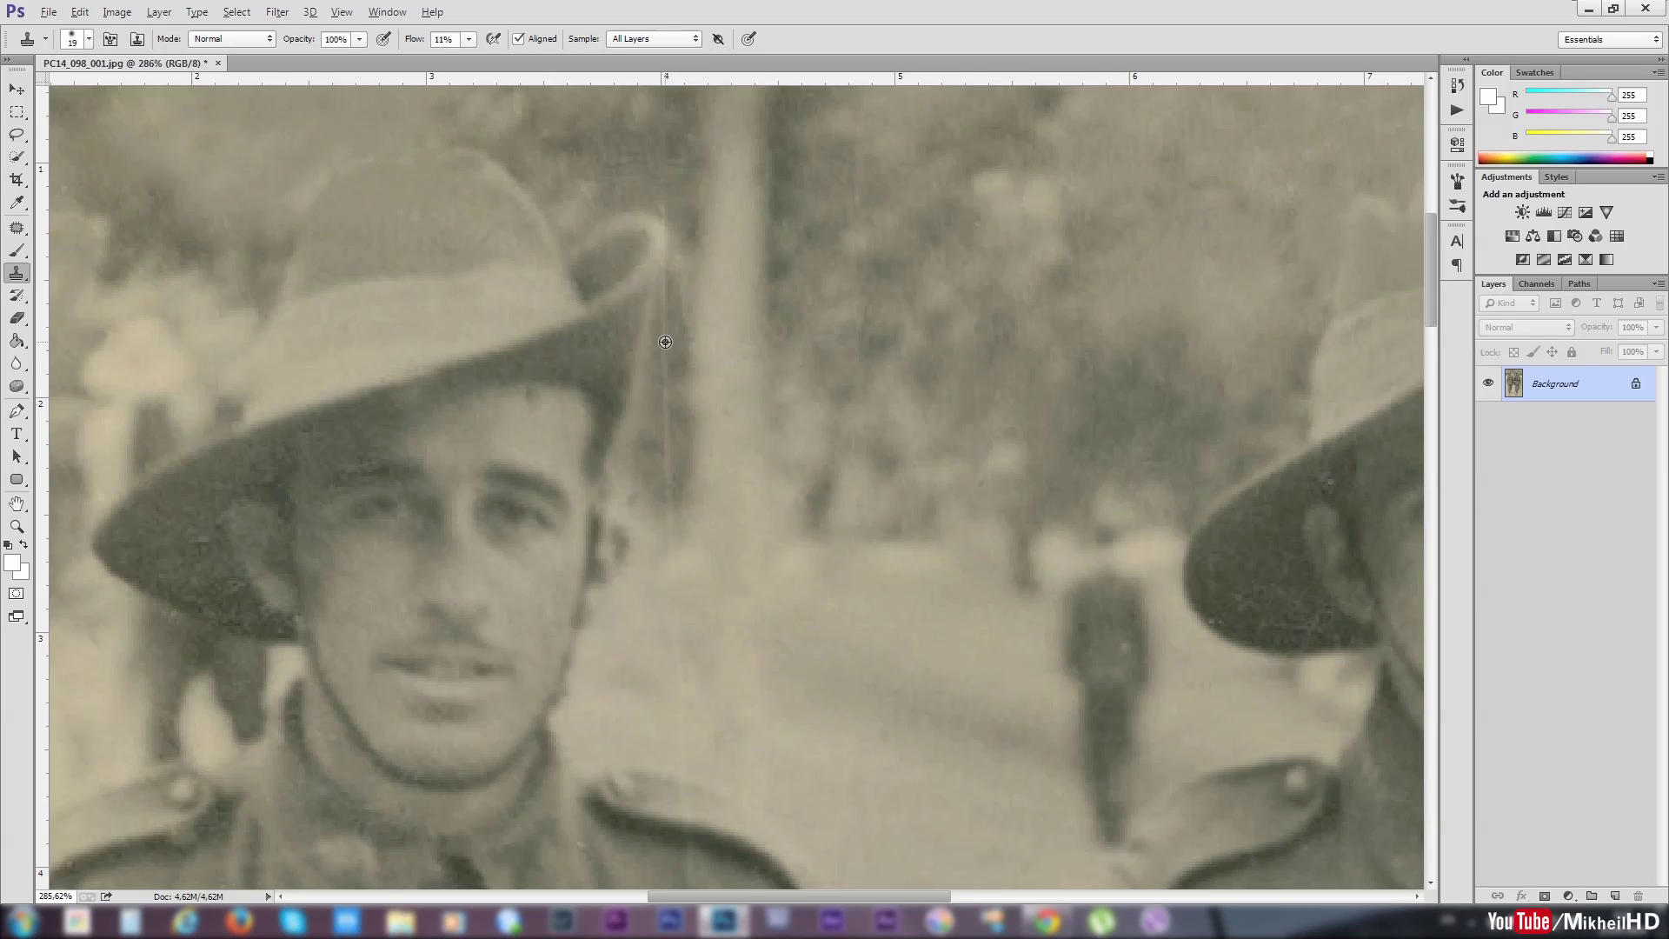
left_click_drag(672, 327, 661, 390)
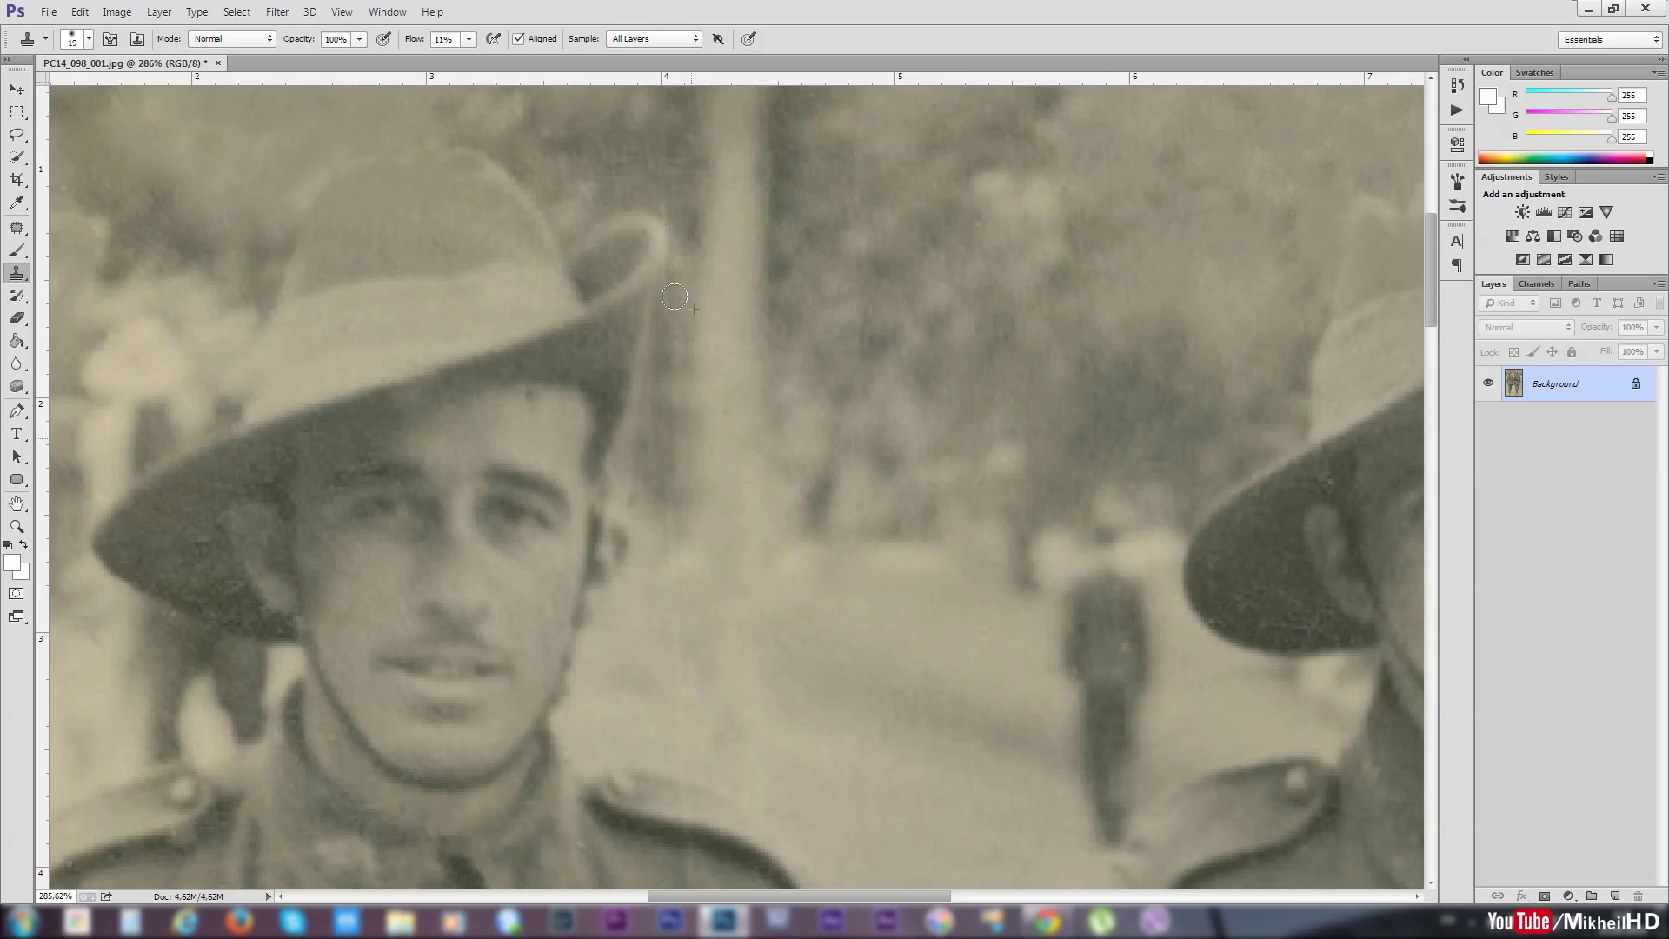
left_click(622, 146, "alt")
left_click_drag(671, 194, 658, 185)
- Clone away background specks and marks across the jacket and shoulder edge
left_click_drag(734, 548, 757, 246)
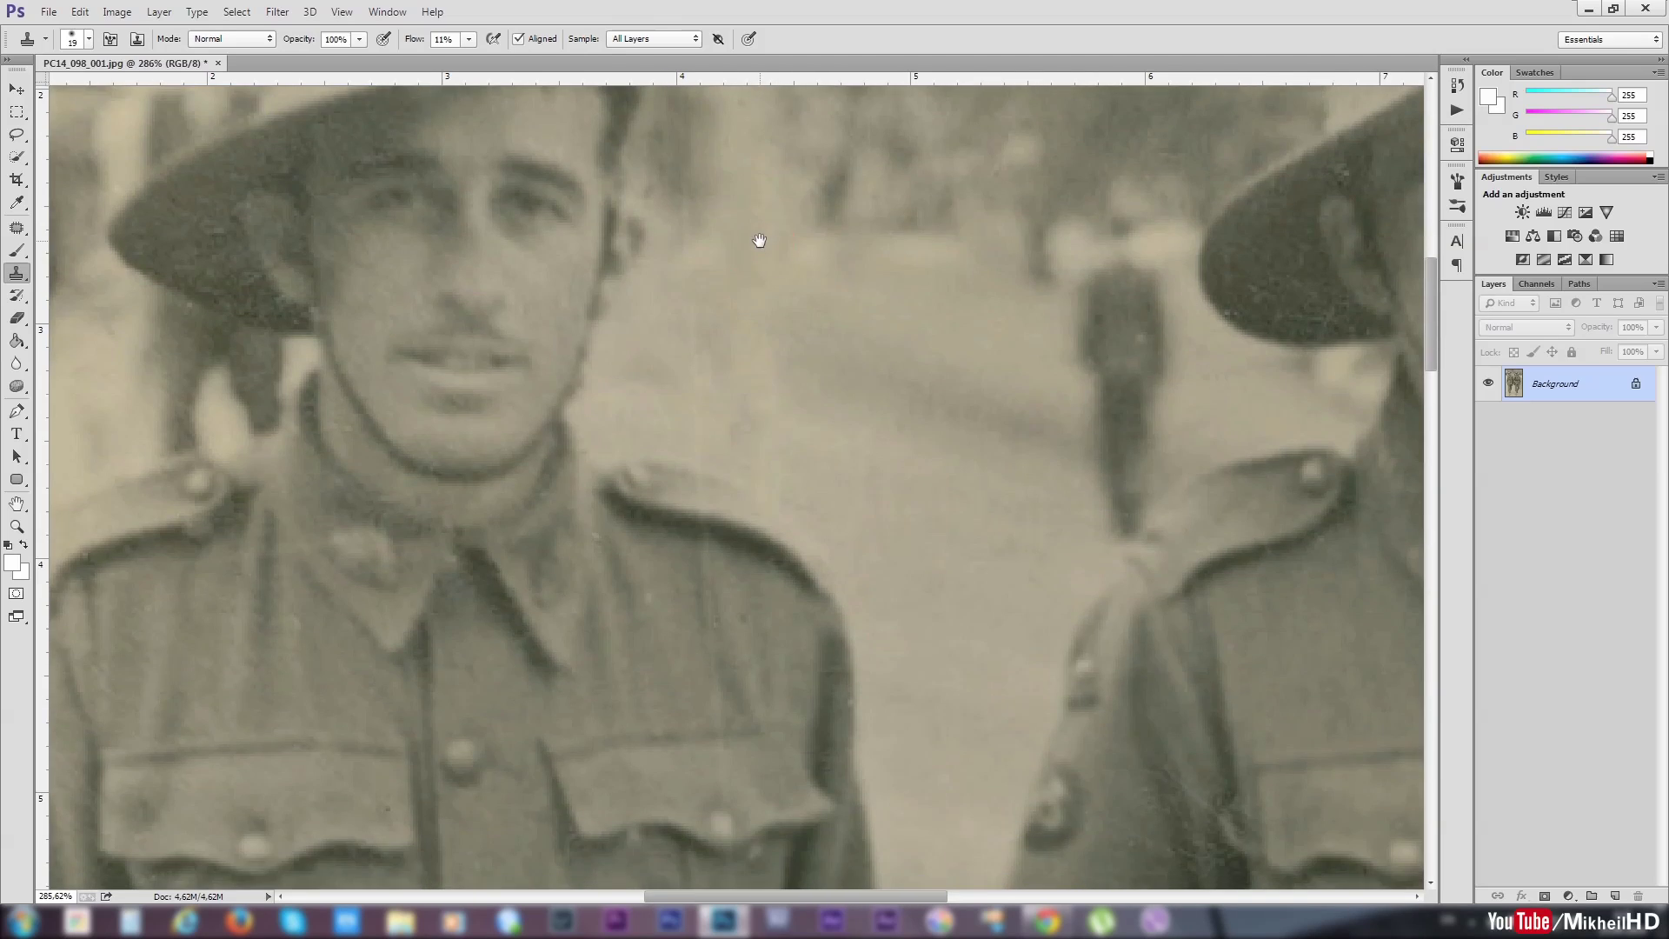
left_click(703, 451)
left_click_drag(703, 451, 697, 344)
left_click(681, 598, "alt")
left_click_drag(700, 623, 683, 613)
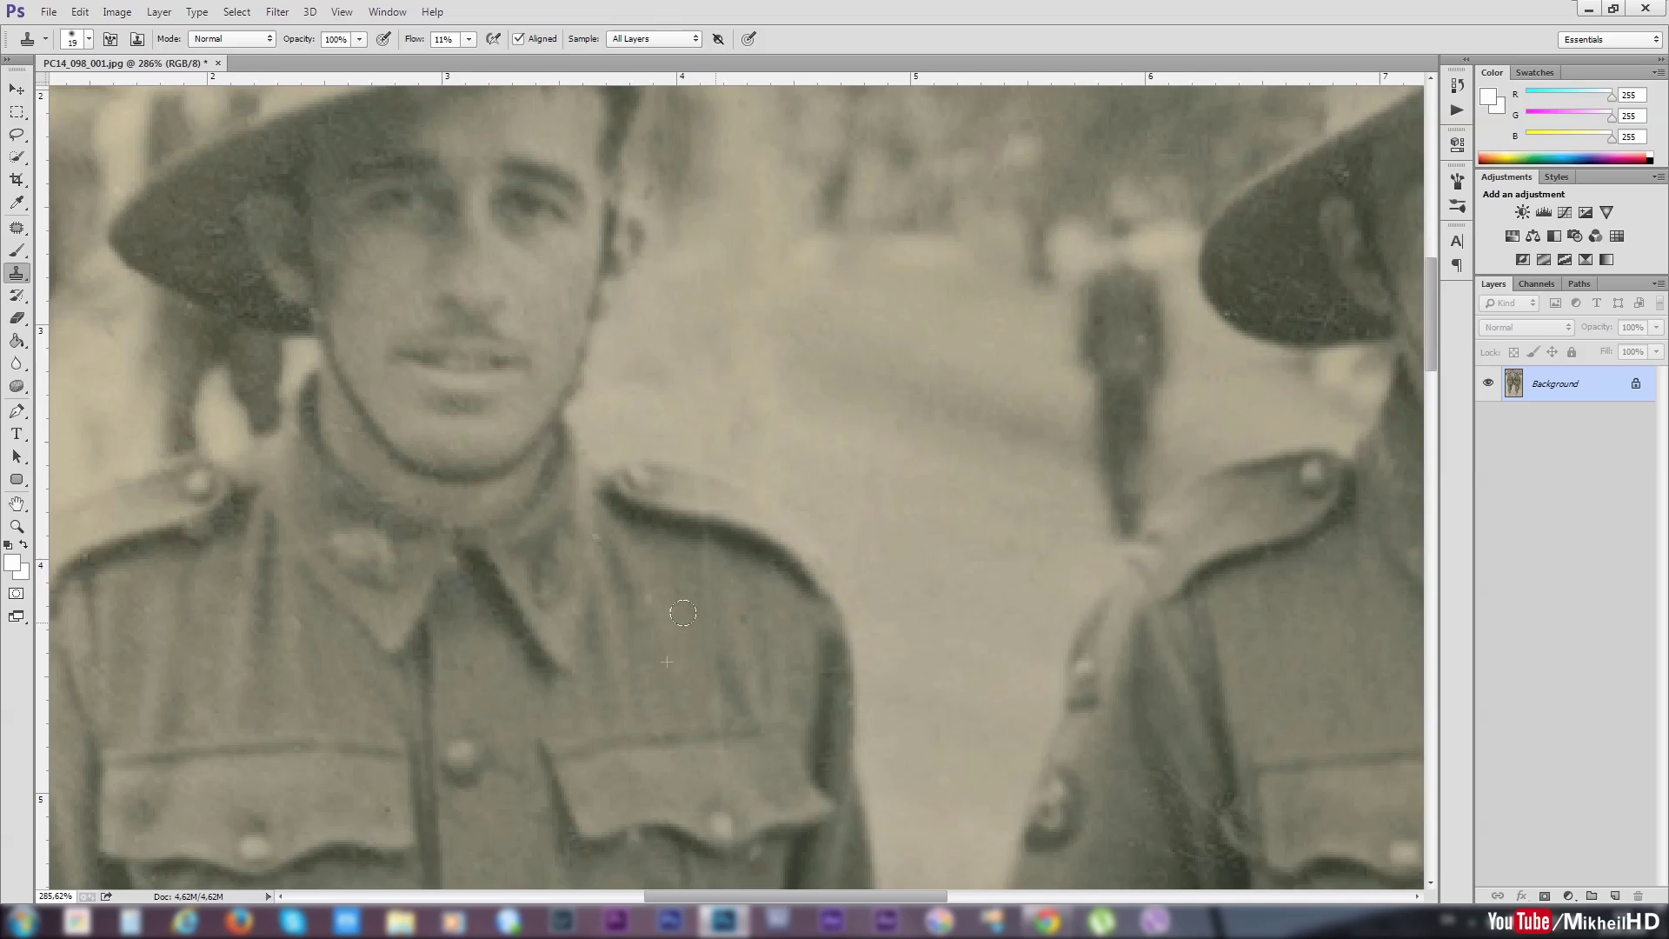
left_click(731, 606, "alt")
left_click(727, 549)
- Clone out the speck on the jacket pocket, pocket flap marks and two jacket specks
scroll(705, 646, "down", 5)
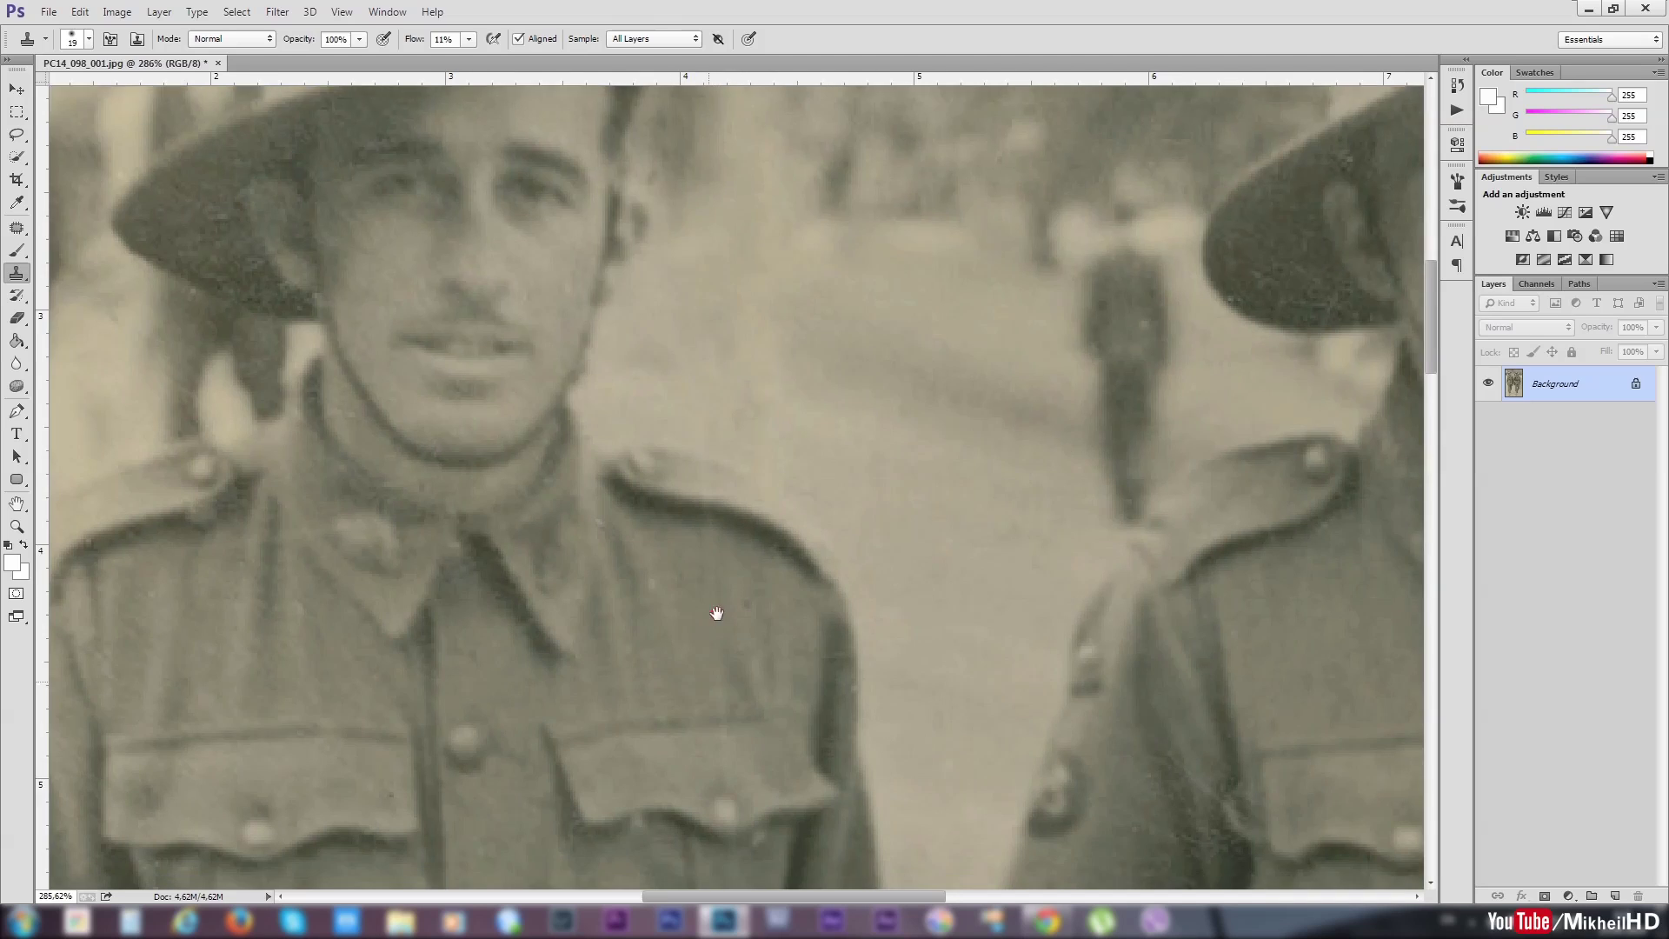
left_click(720, 503, "alt")
left_click(741, 569)
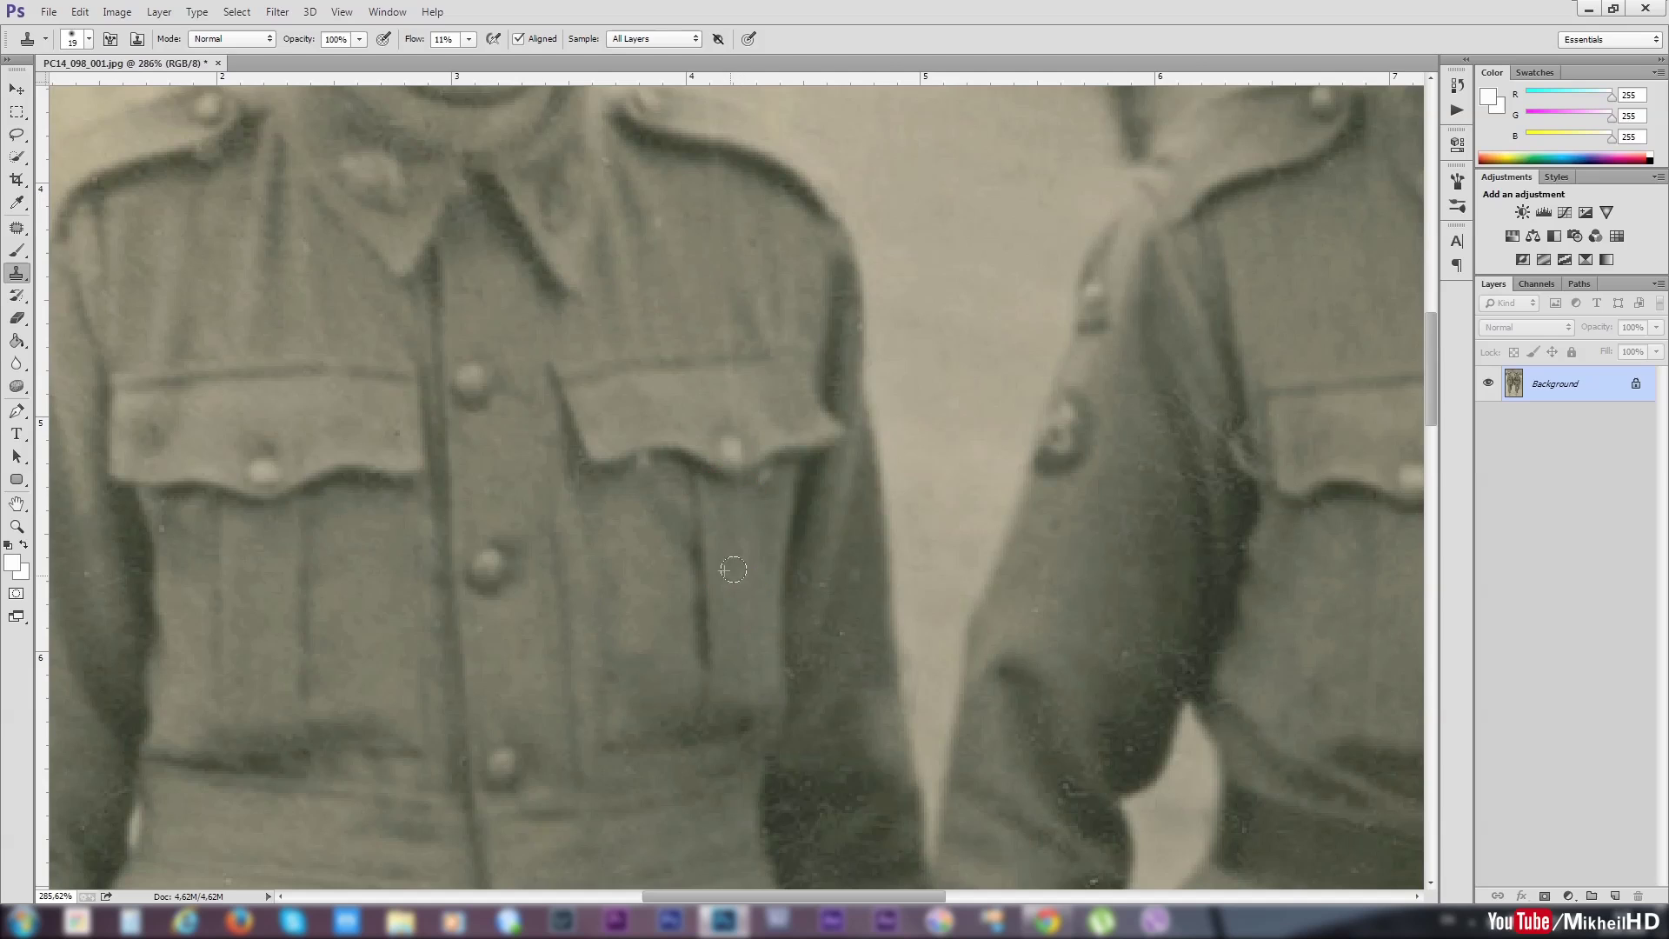
left_click(731, 479, "alt")
left_click_drag(733, 449, 721, 392)
left_click(718, 337)
left_click(724, 266)
- Remove the chest spot and the spots and marks down the pocket flap
left_click_drag(853, 537, 856, 260)
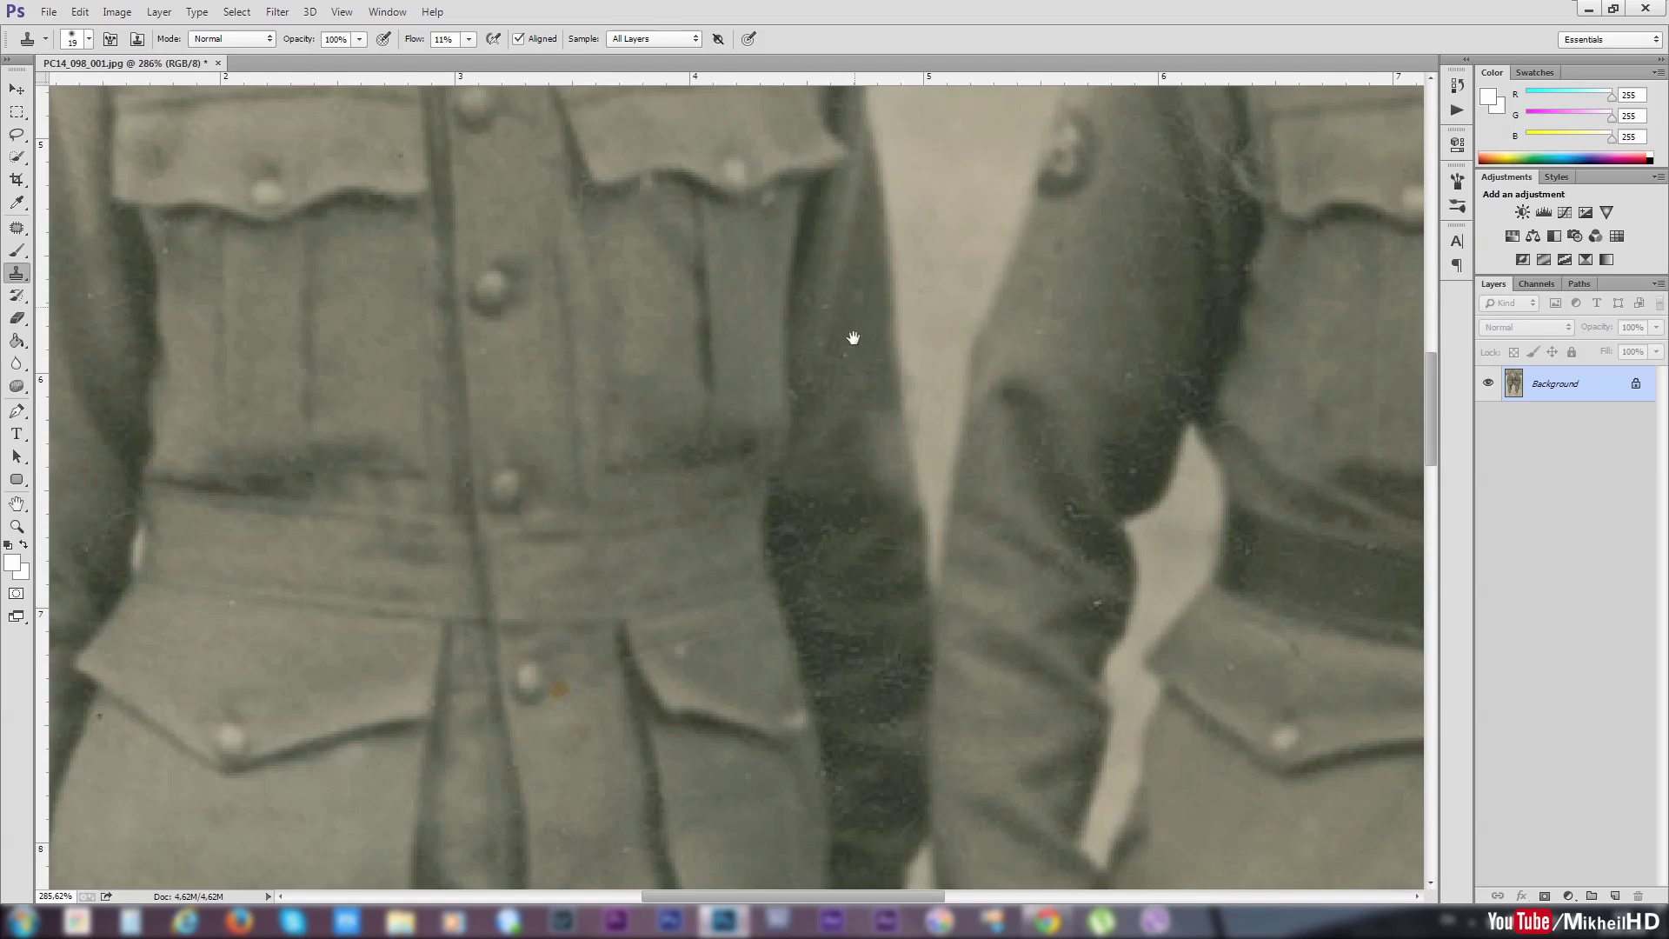
left_click(730, 300, "alt")
left_click(741, 226)
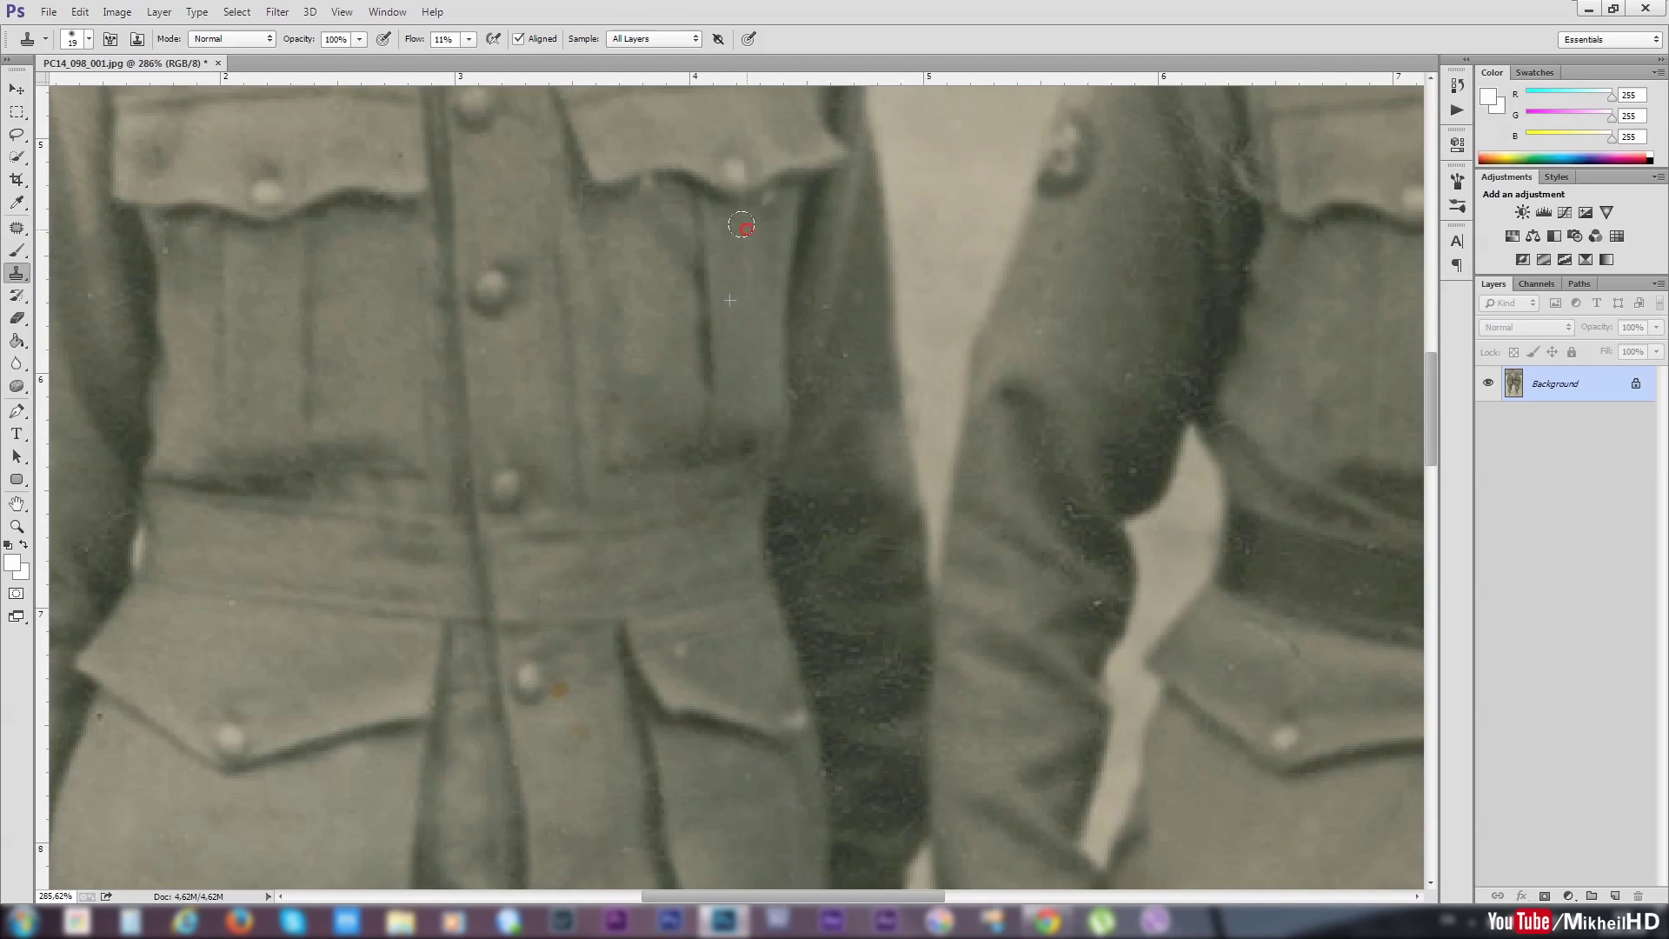
left_click(735, 440)
left_click_drag(750, 689, 700, 430)
left_click(721, 439)
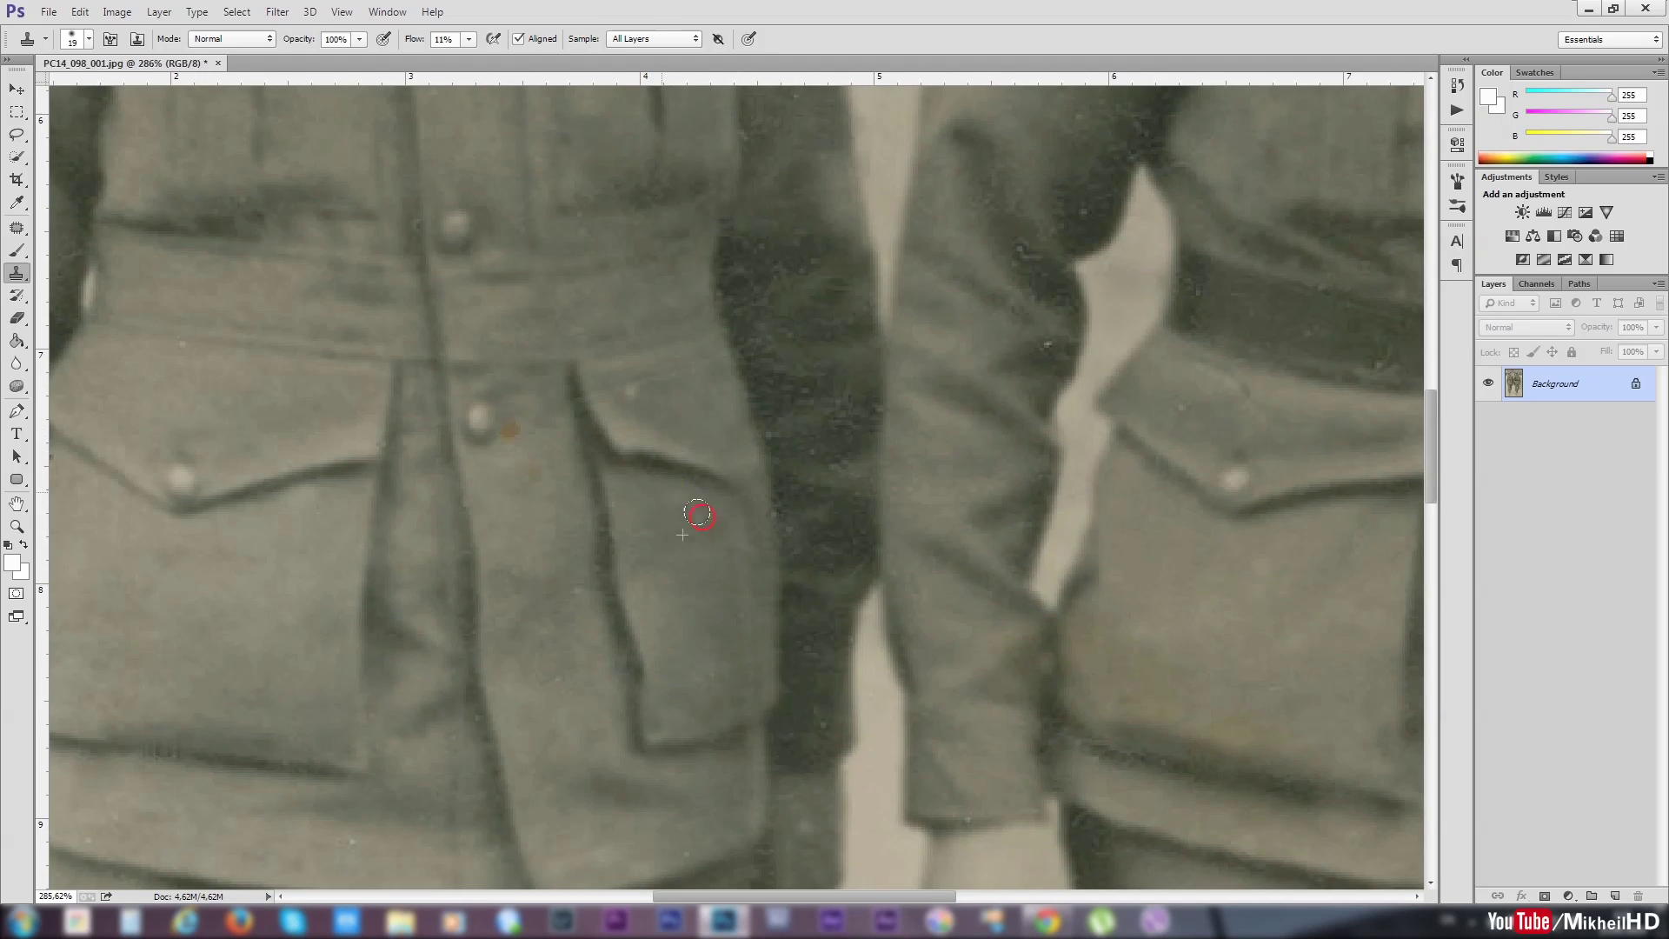
left_click_drag(700, 514, 704, 545)
- Clean damage near the pocket button, pocket flap specks, coat-front spots and right pocket flap
left_click(515, 515, "alt")
left_click_drag(506, 449, 514, 463)
left_click(671, 394, "alt")
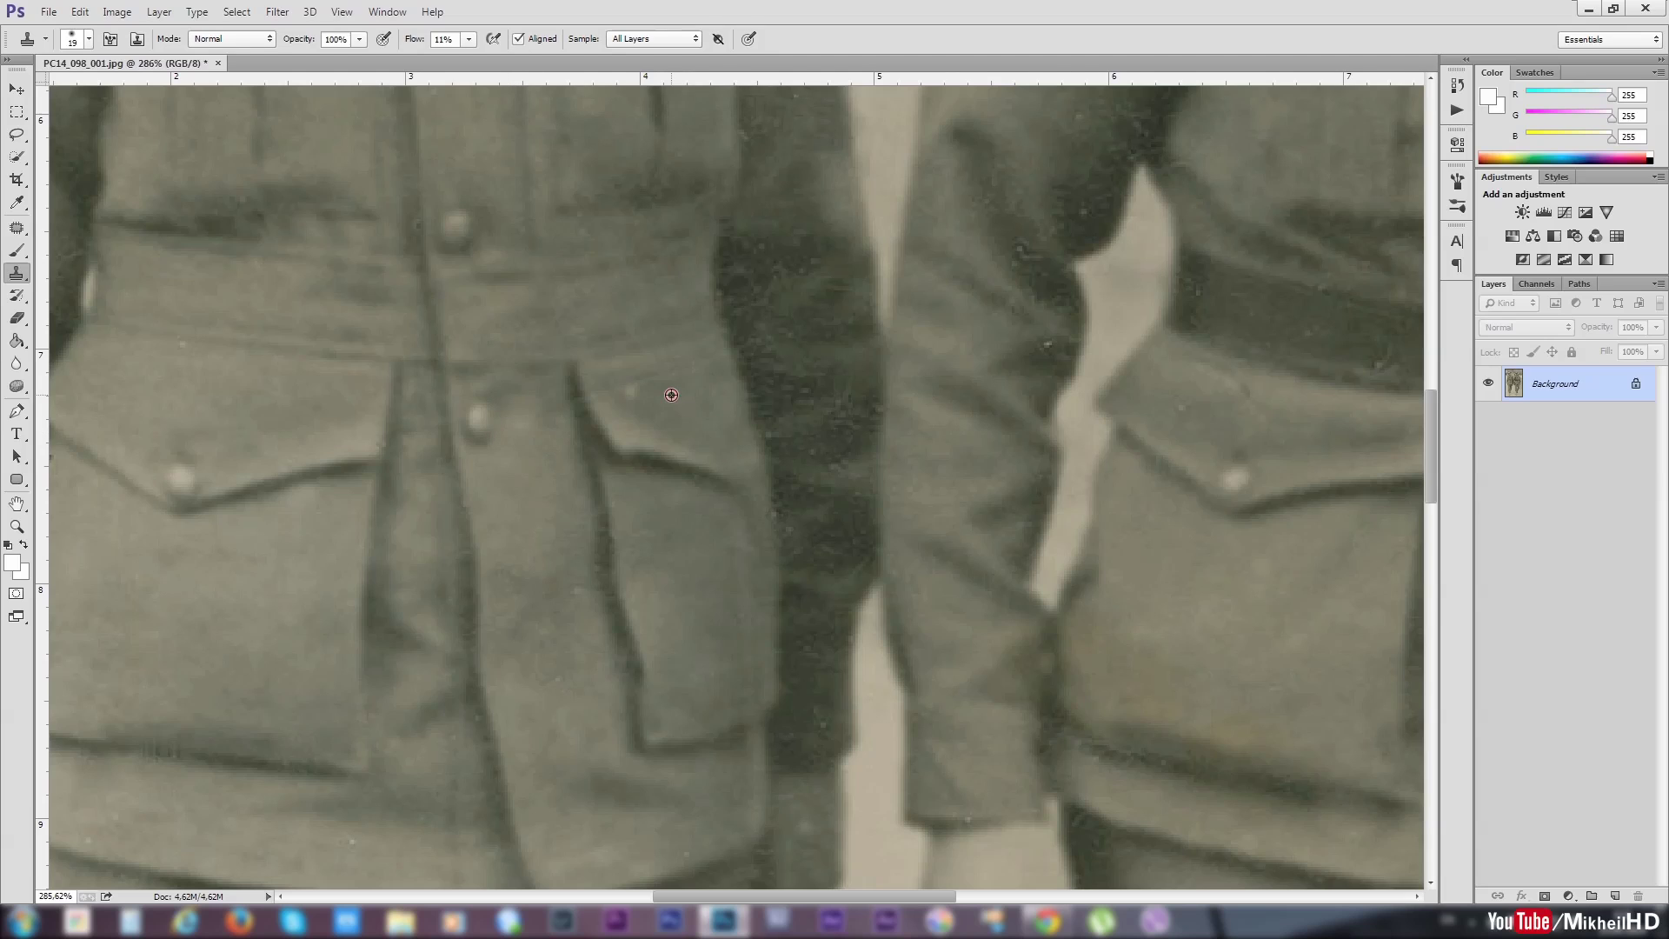
left_click(628, 393)
left_click(540, 548)
left_click(540, 686)
left_click(1181, 392)
scroll(1181, 392, "down", 4)
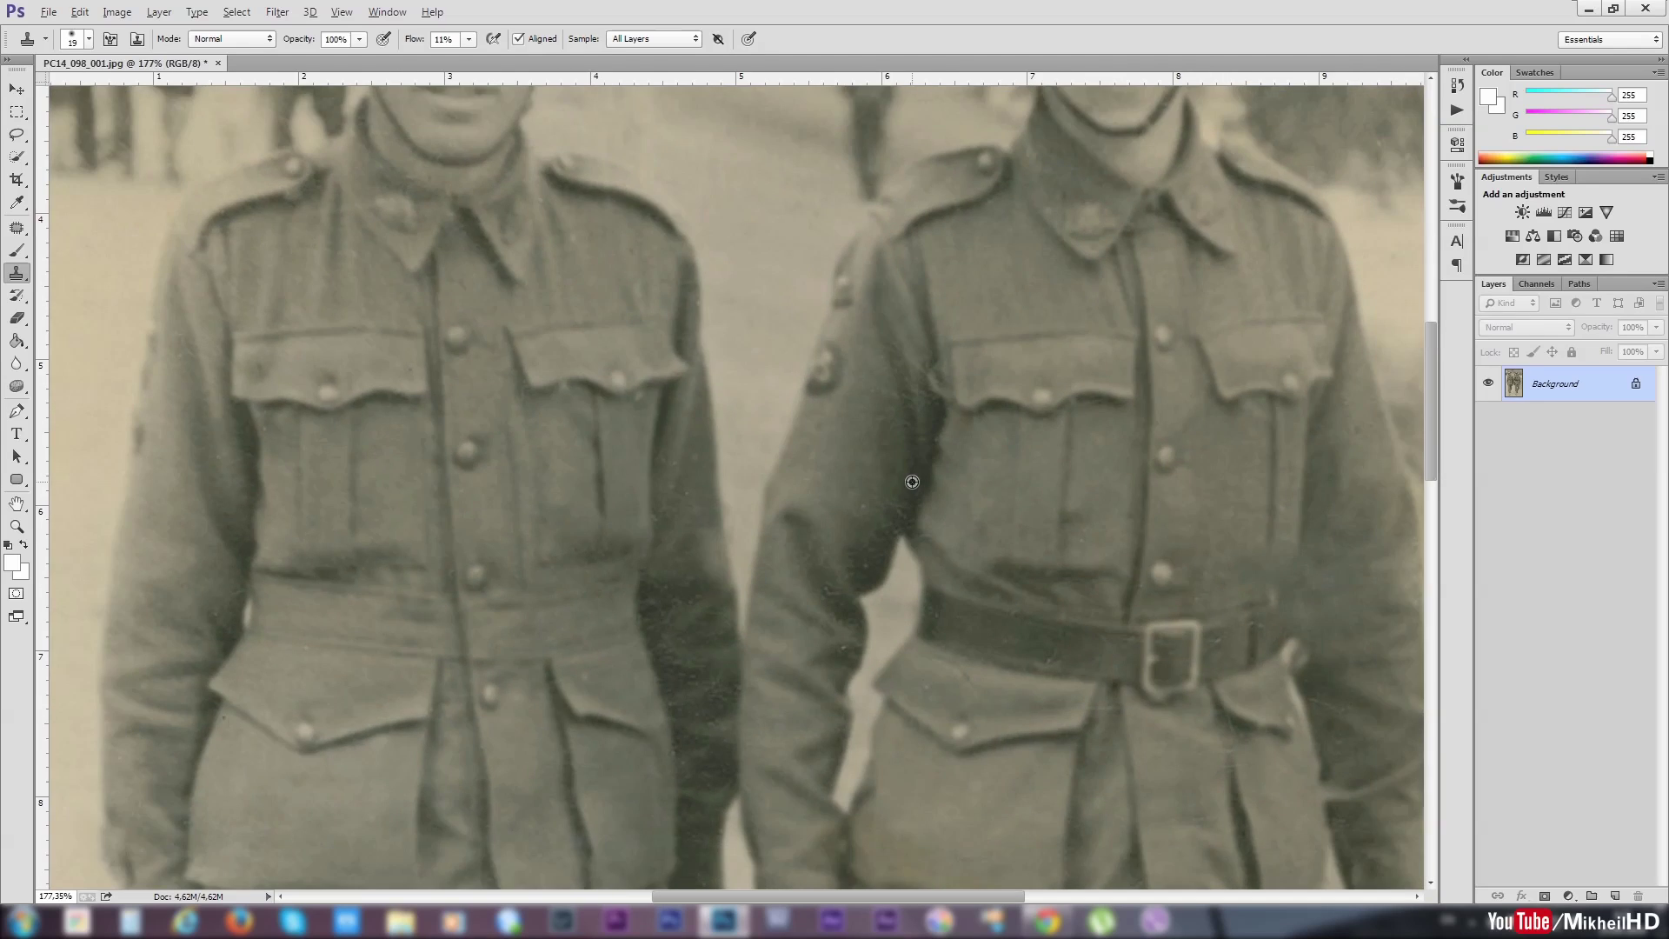
- Zoom out and pan until the whole two-soldier photo fits in the window
scroll(912, 482, "down", 1)
scroll(904, 435, "down", 1)
left_click_drag(905, 279, 884, 511)
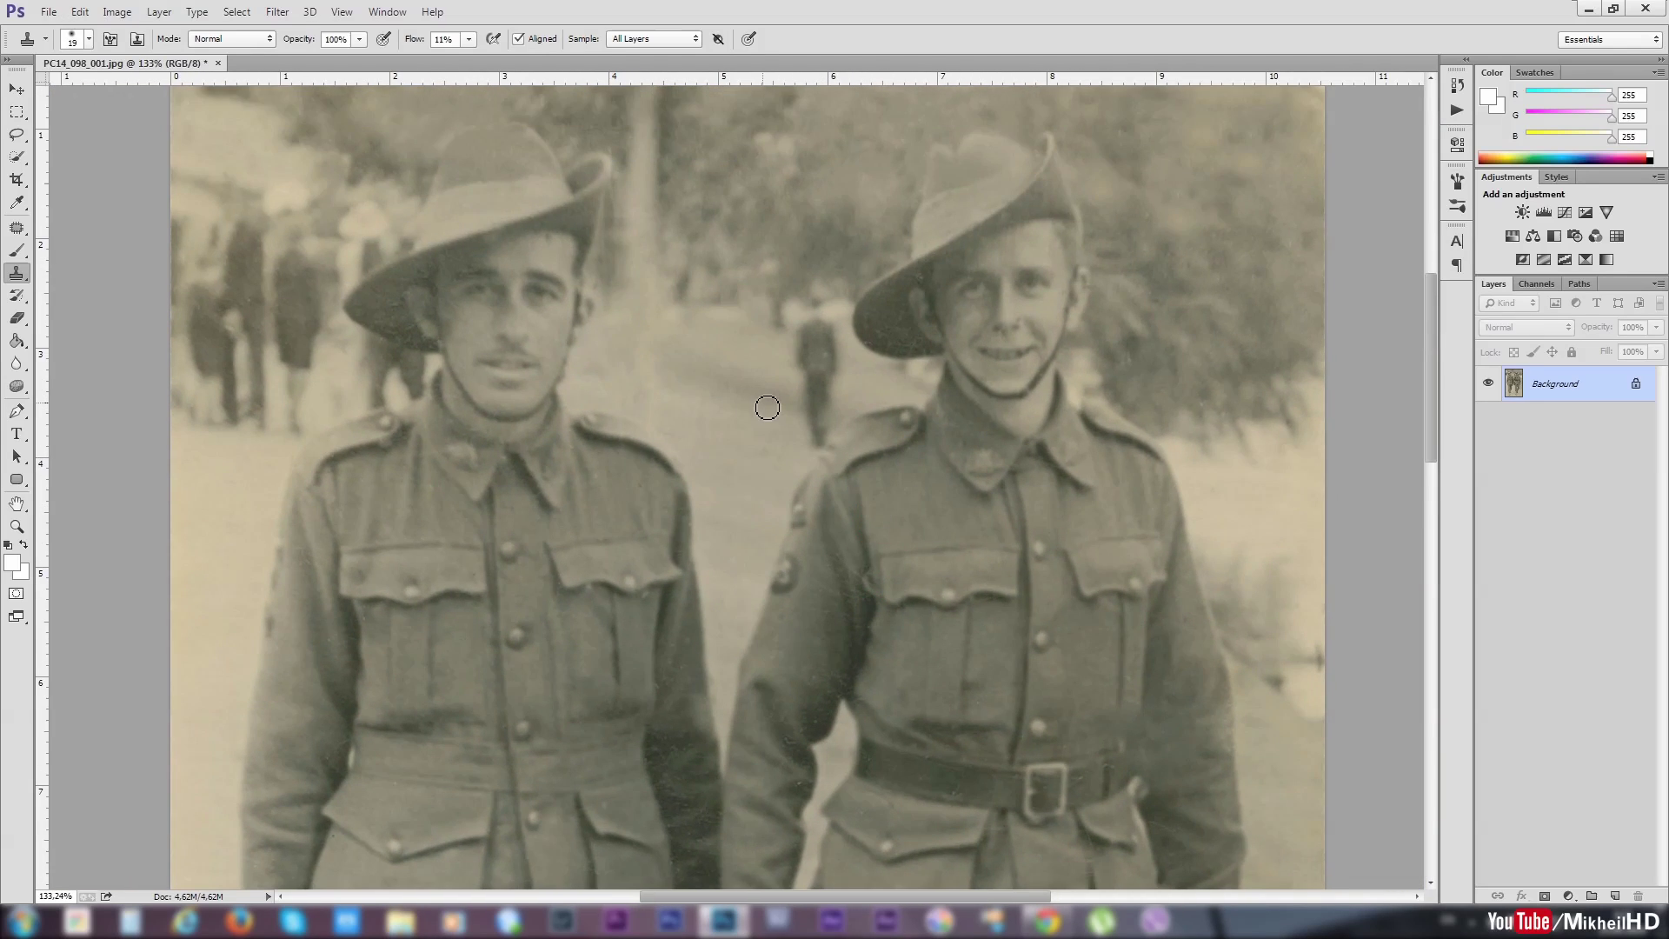
scroll(773, 421, "down", 1)
scroll(787, 439, "down", 1)
scroll(795, 479, "down", 1)
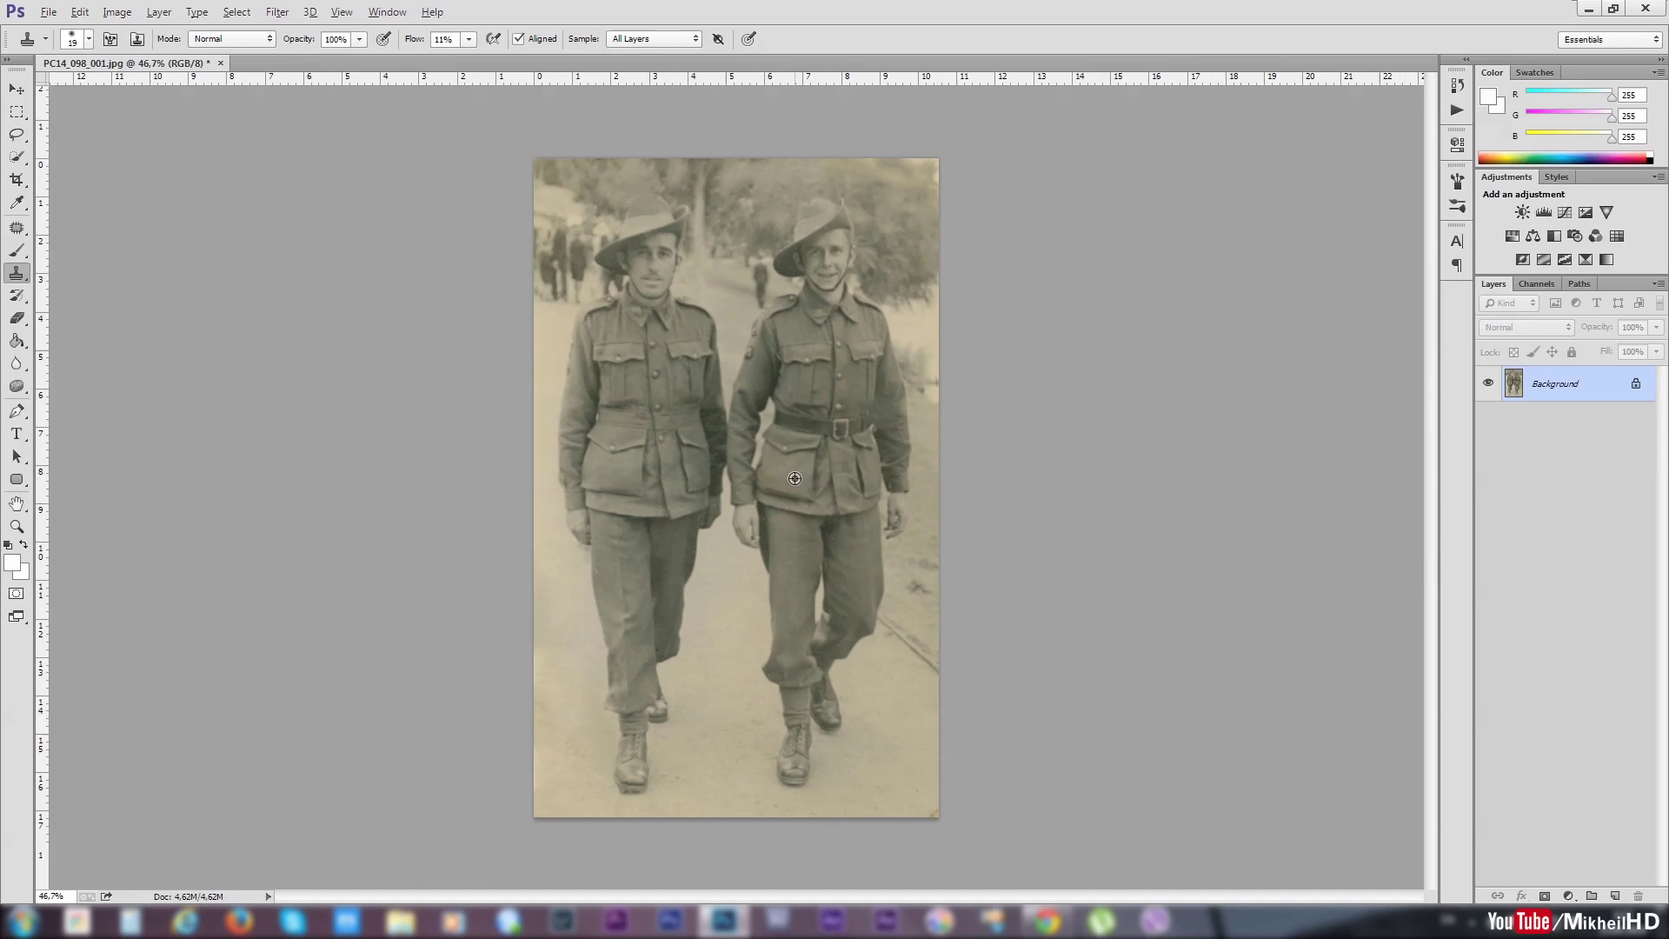
left_click(795, 479, "alt")
- Apply Levels with Auto, moving black and white input sliders inward for deeper shadows and brighter highlights
key("ctrl+l")
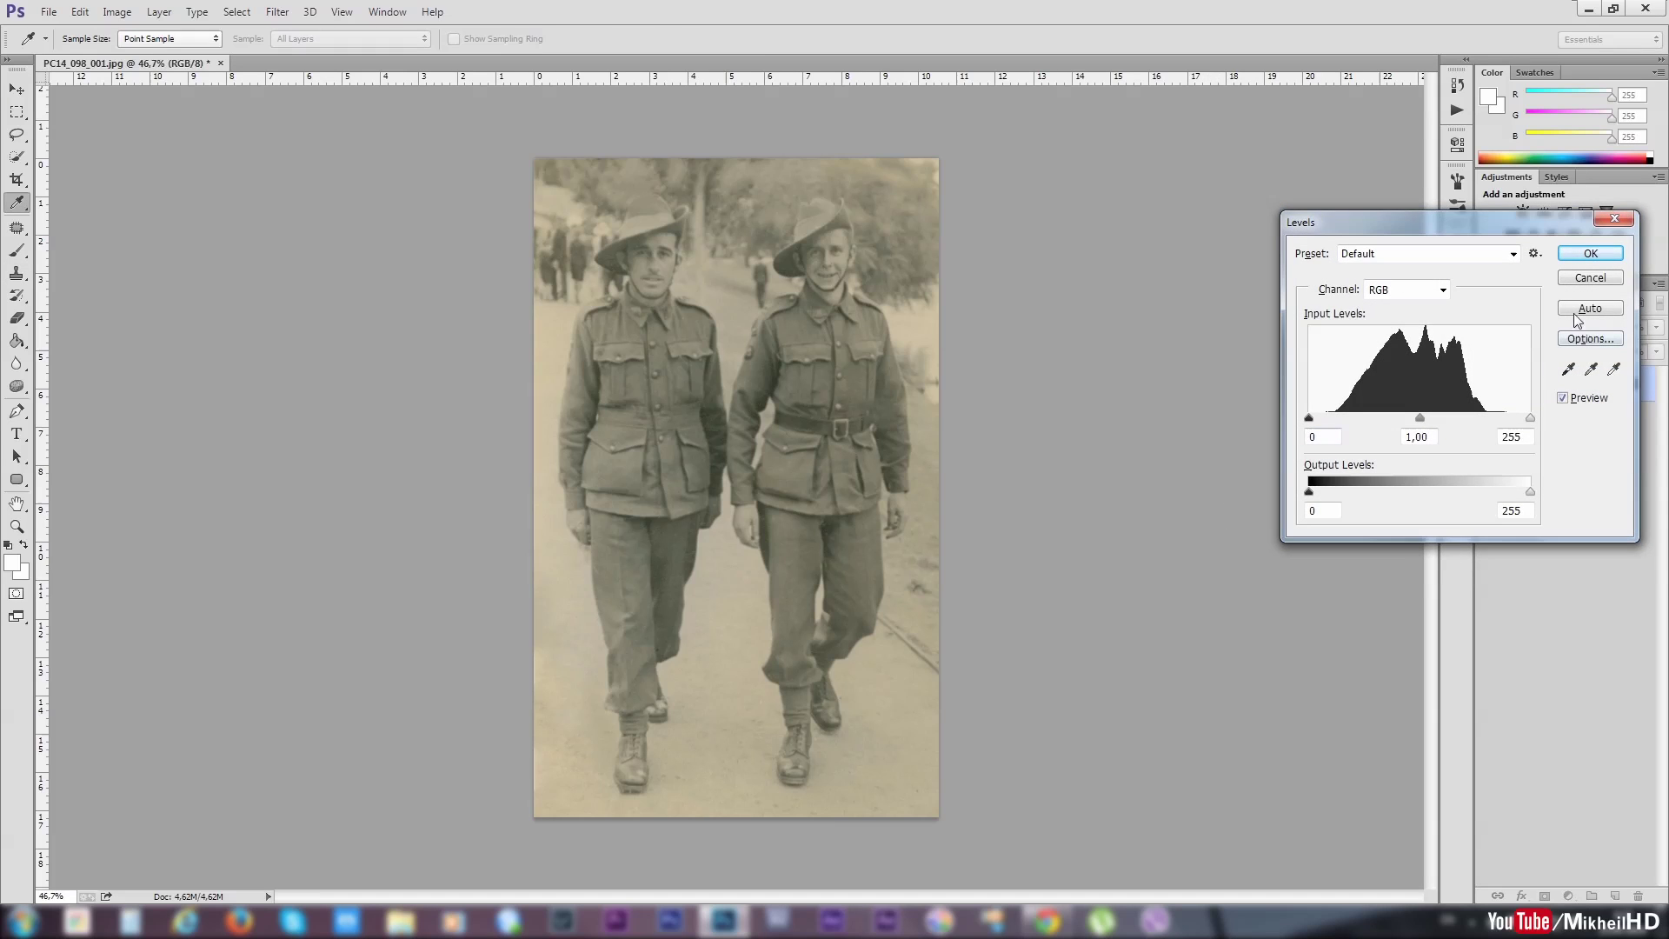
left_click(1588, 311)
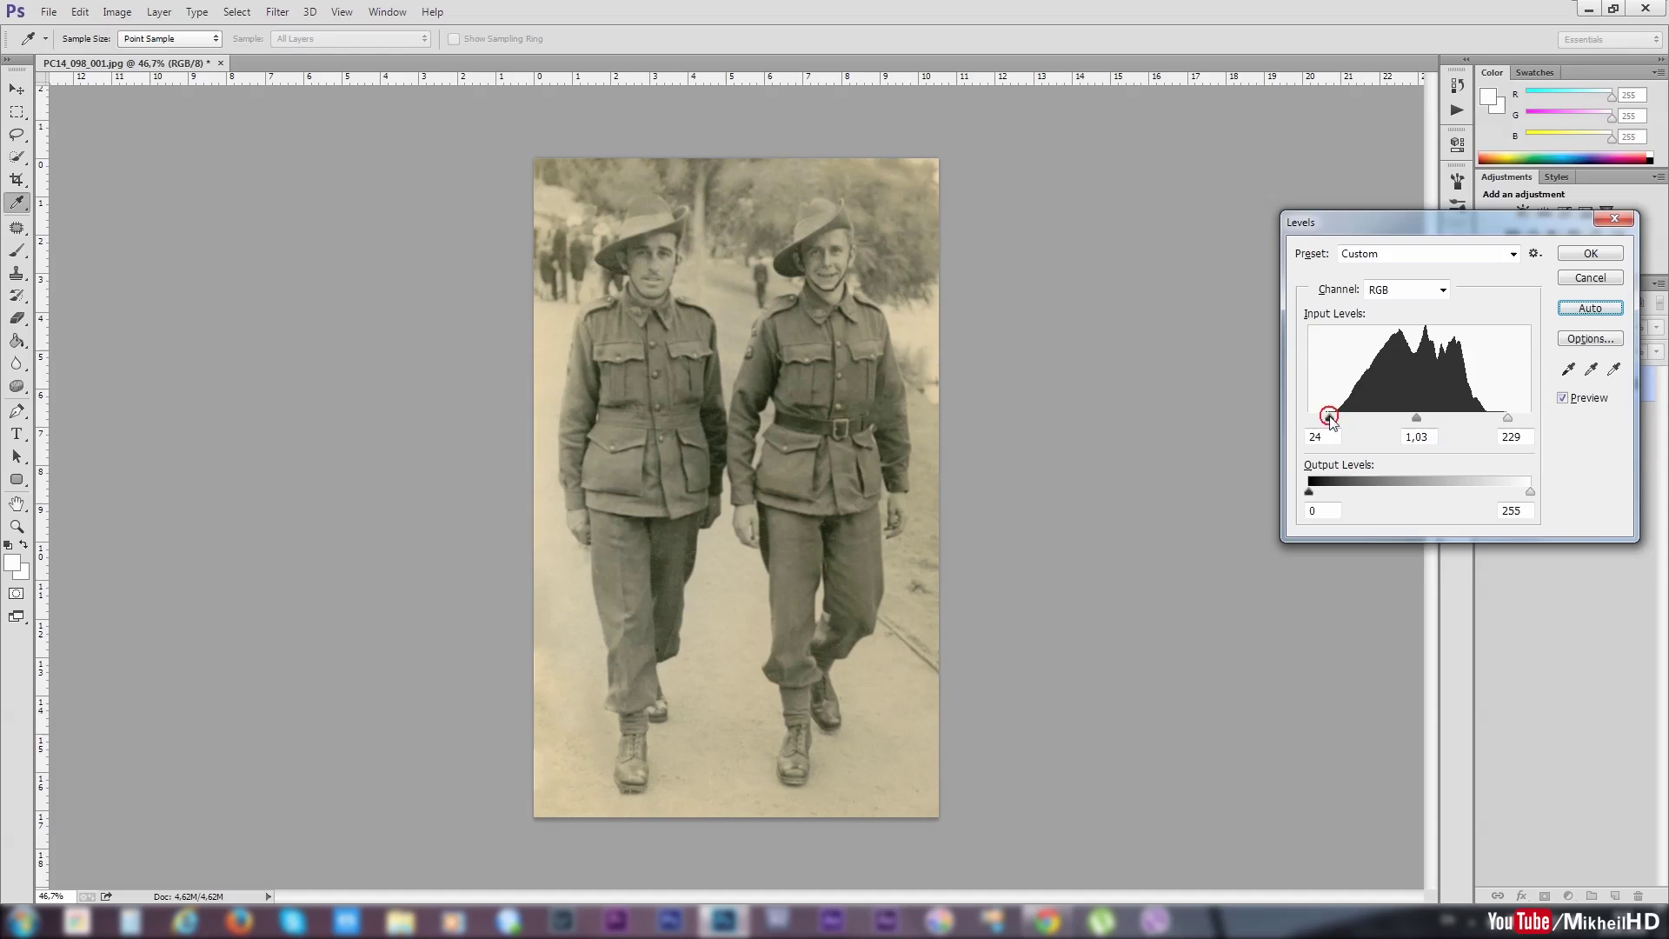
left_click_drag(1328, 417, 1306, 417)
left_click_drag(1508, 418, 1392, 418)
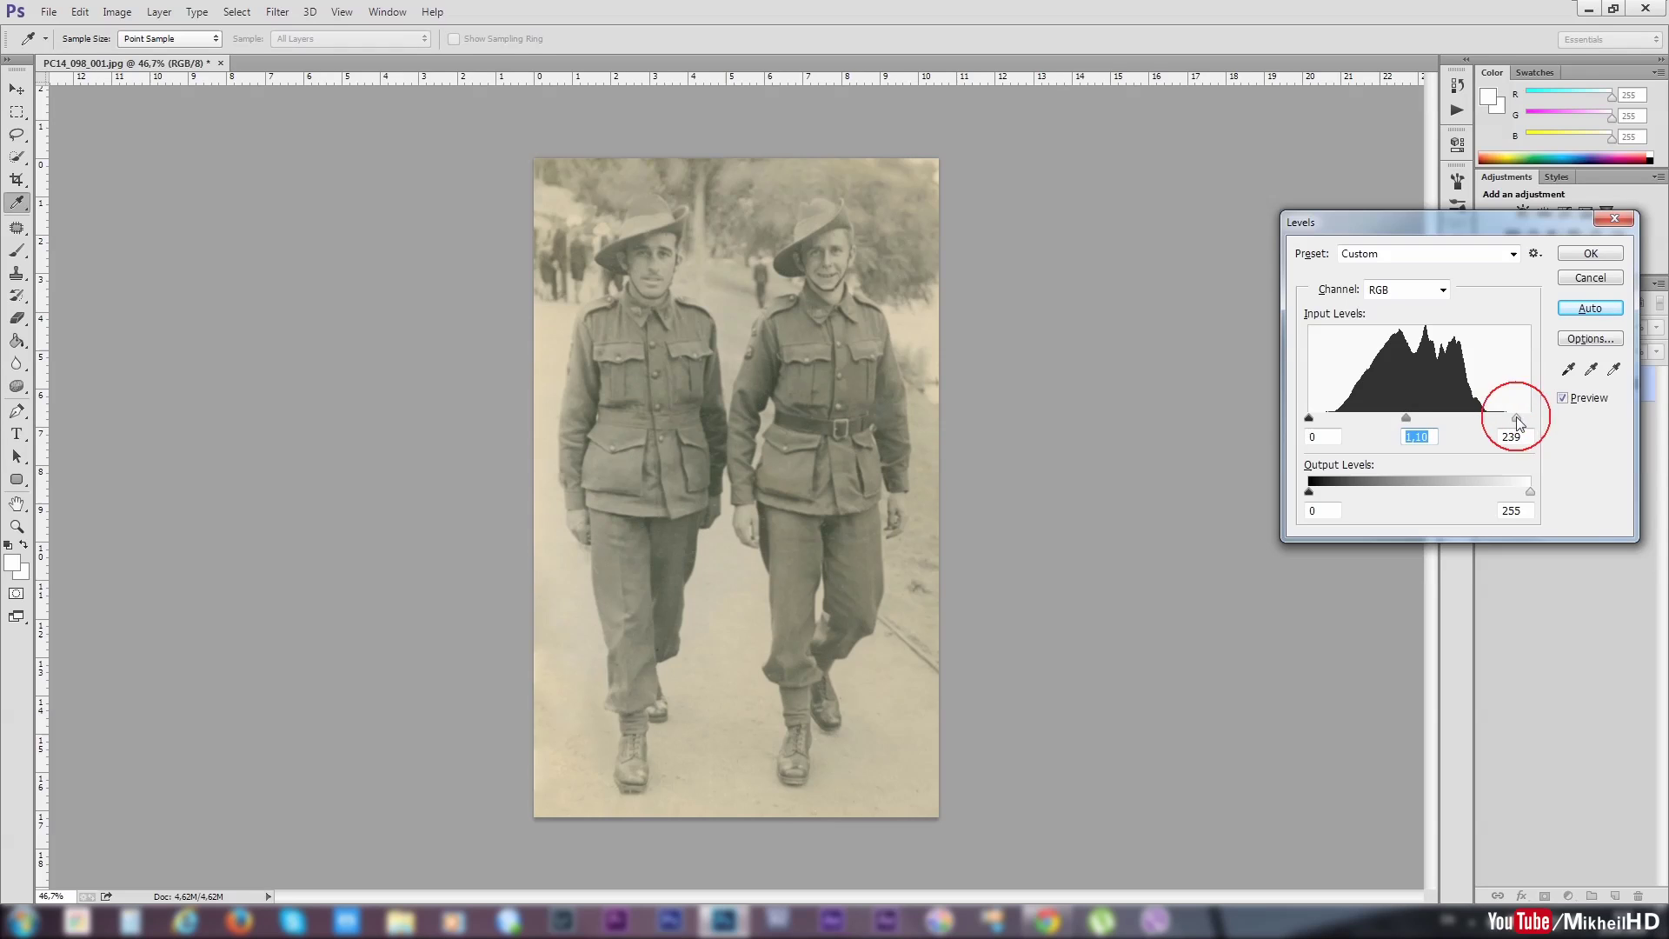
left_click_drag(1487, 418, 1489, 417)
left_click_drag(1310, 418, 1343, 420)
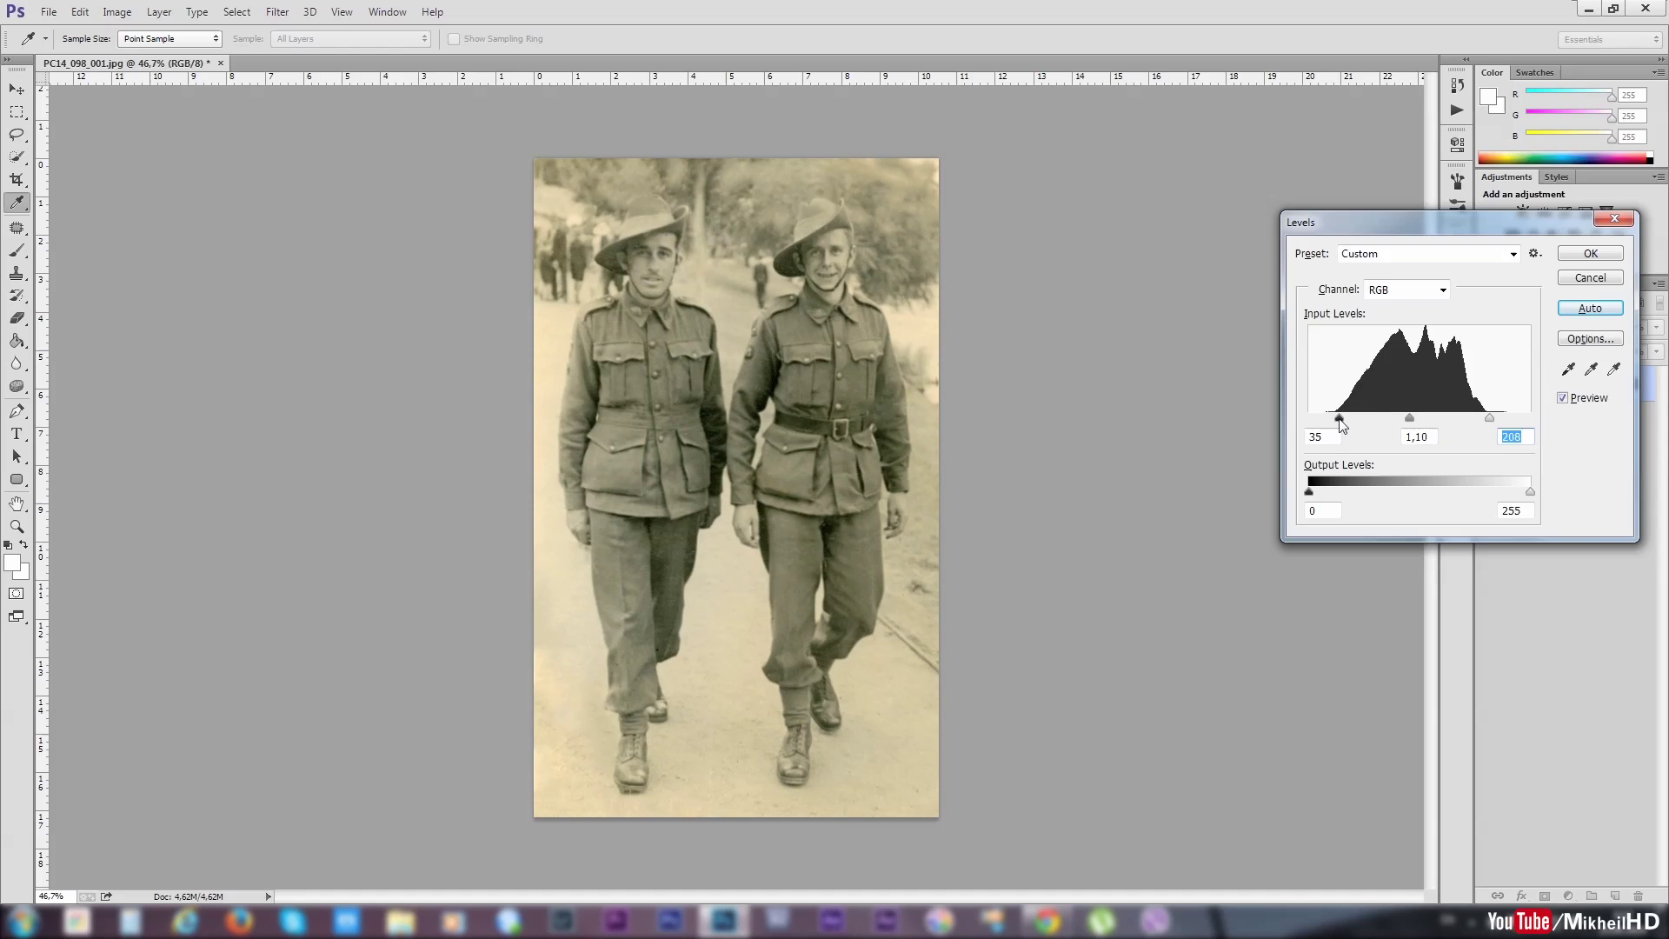
left_click(1340, 420)
left_click_drag(1489, 419, 1472, 419)
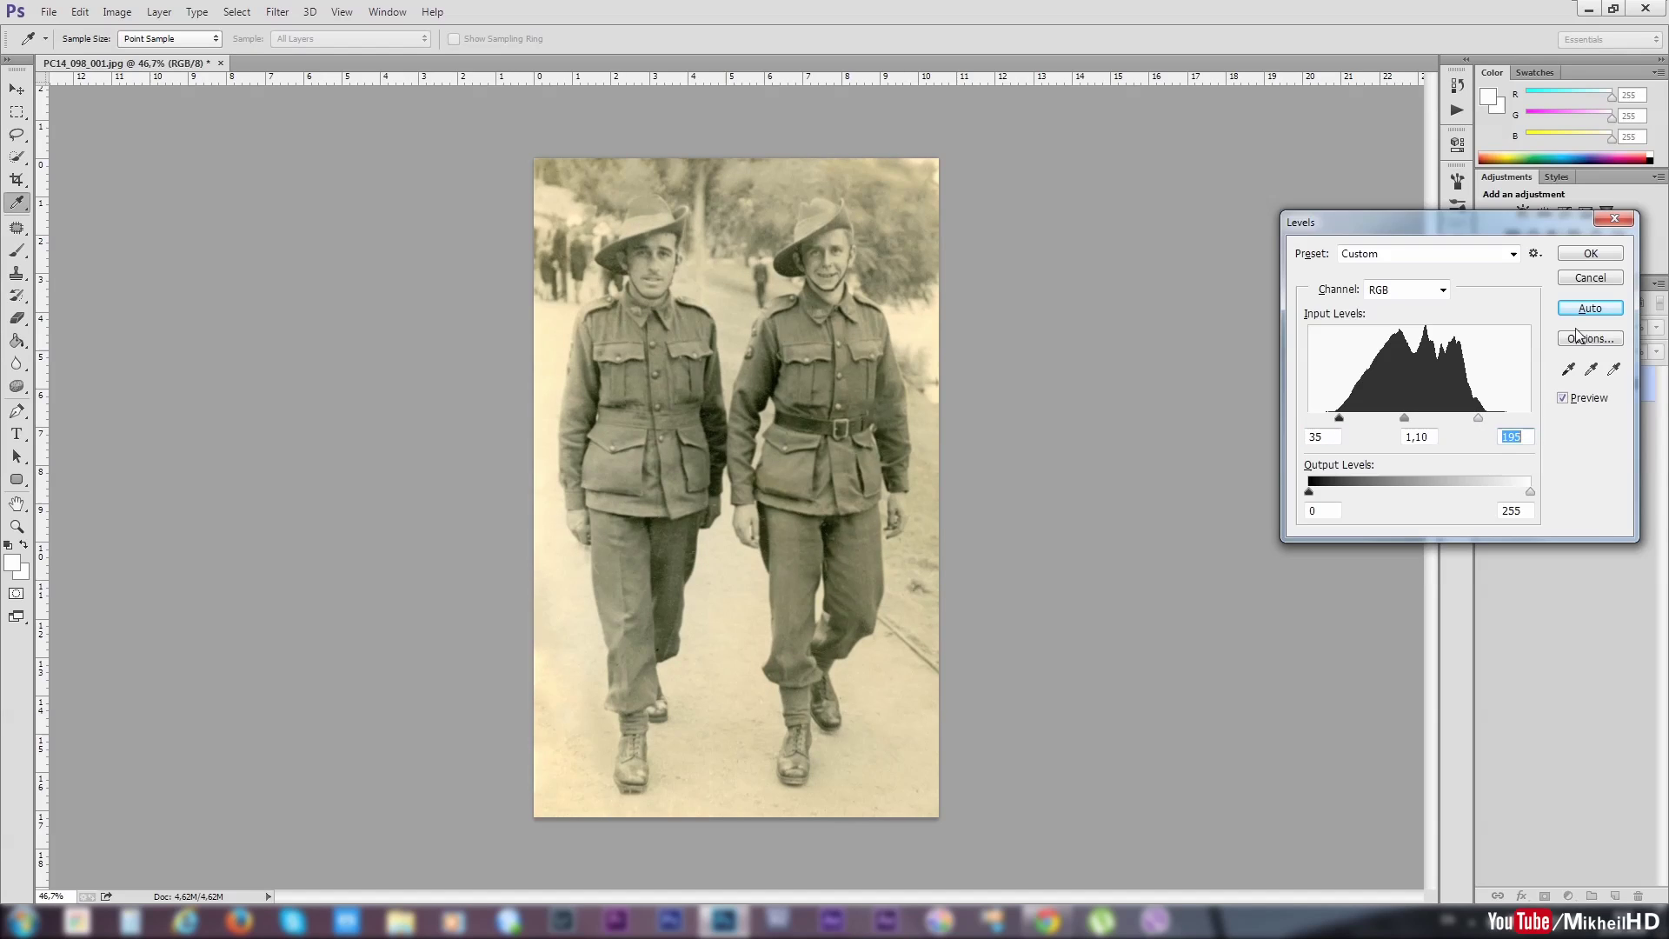
left_click(1590, 253)
key("s")
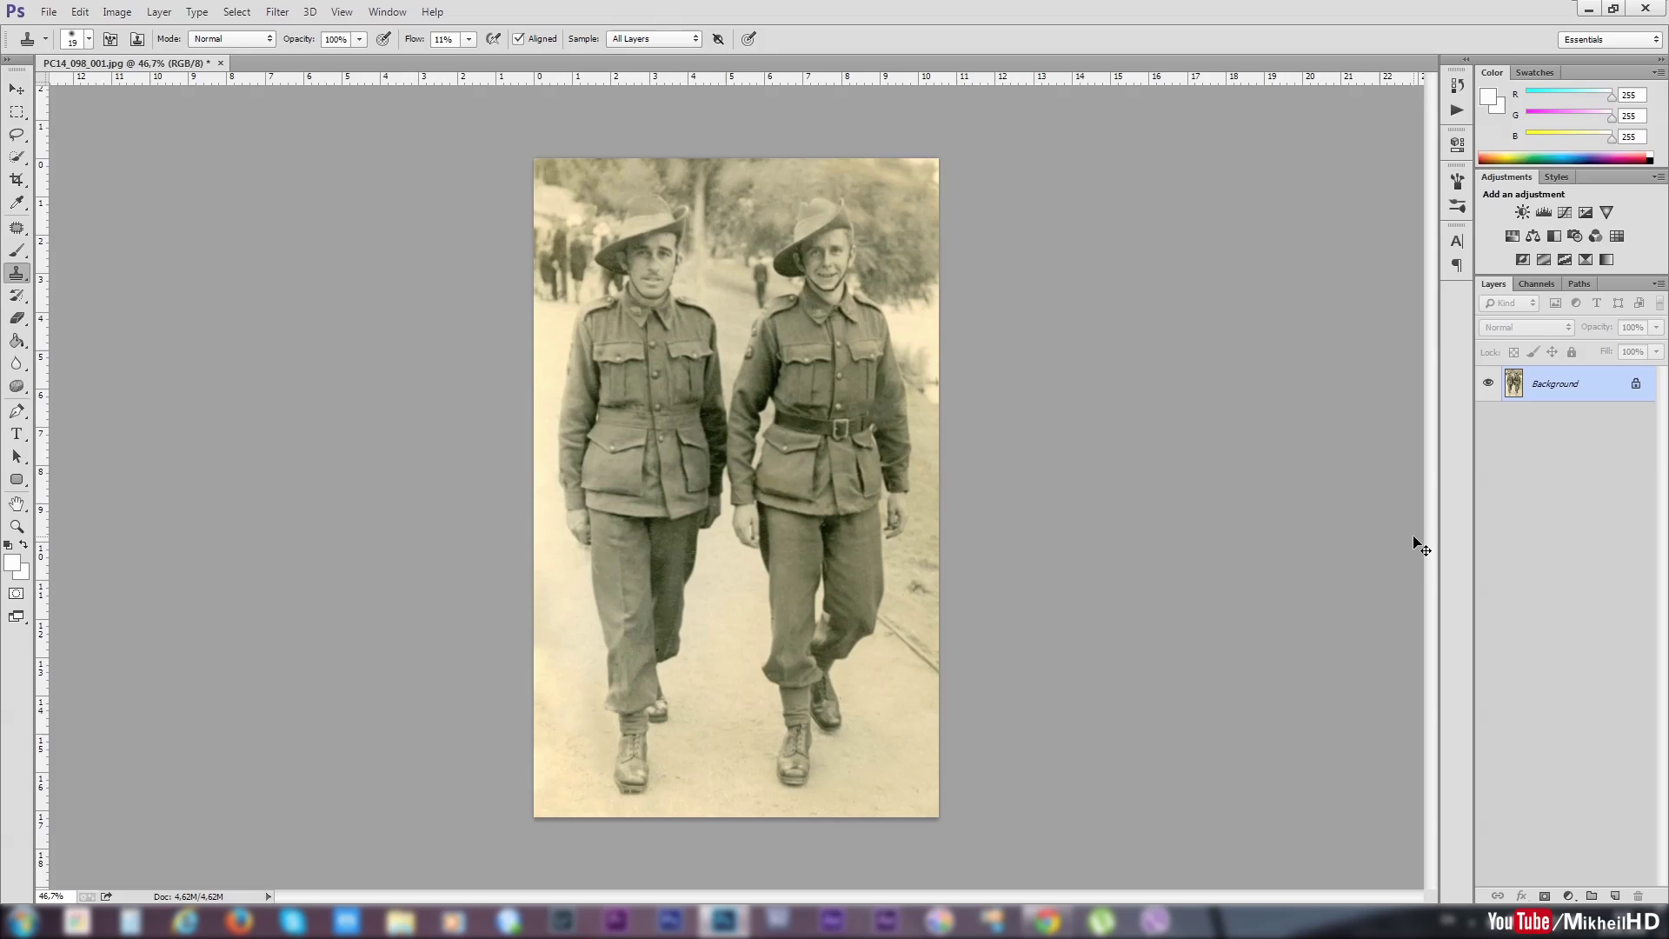
- In Curves, pull the Red midtones down and lower the Green midtones slightly
key("ctrl+m")
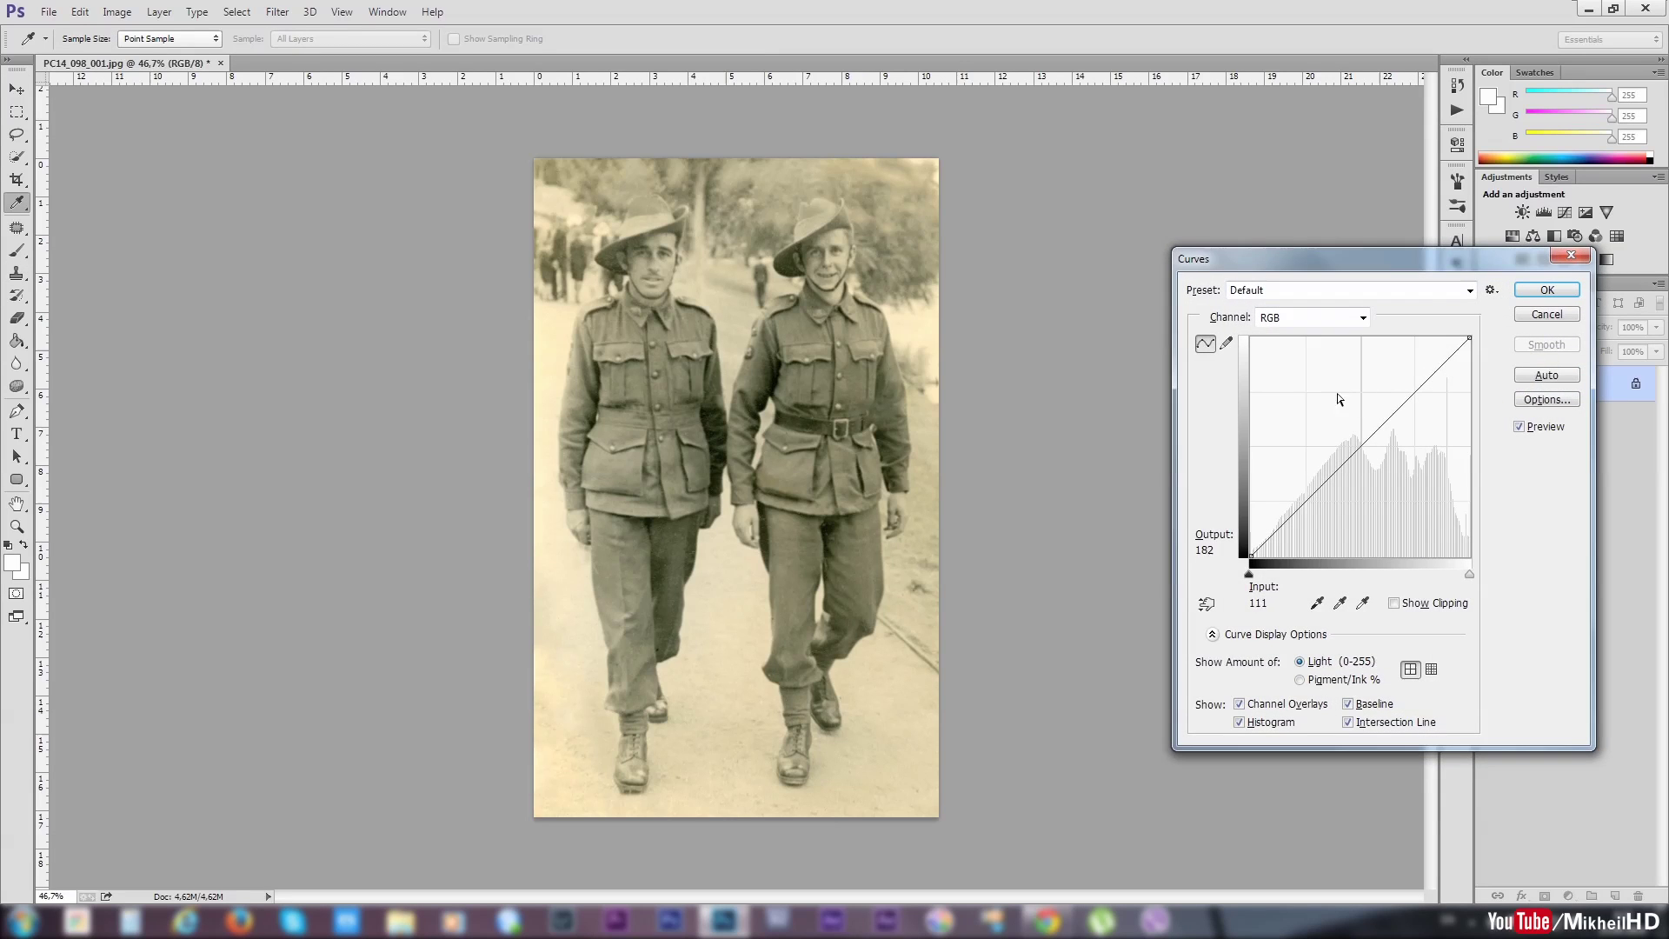
left_click(1341, 315)
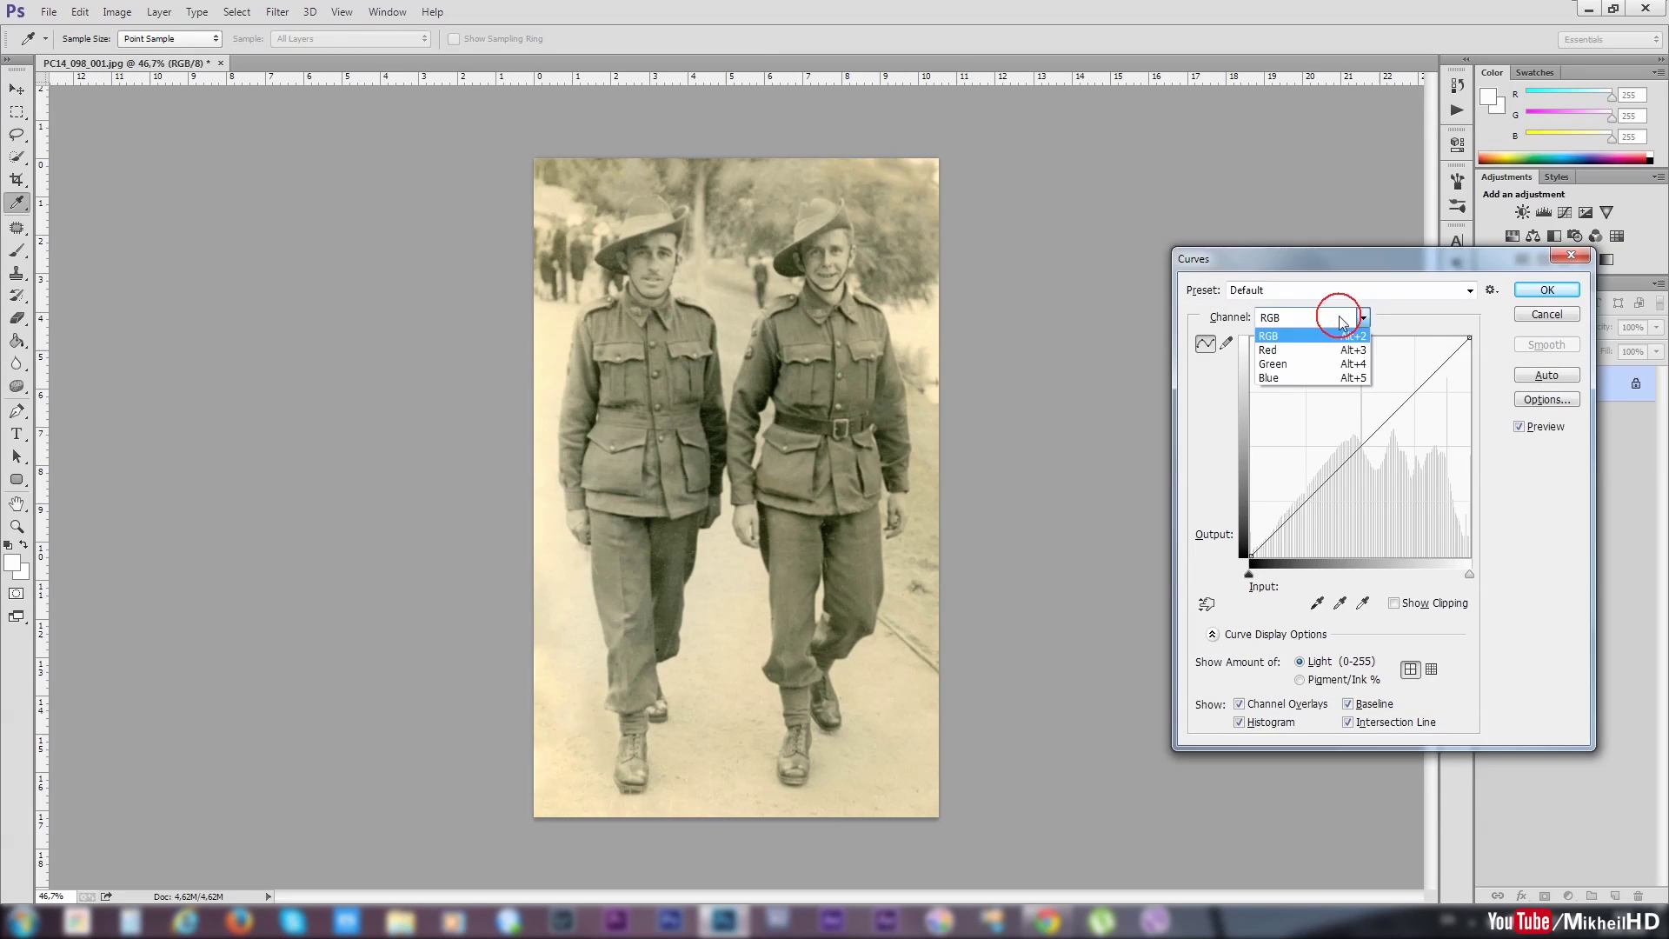
left_click(1305, 346)
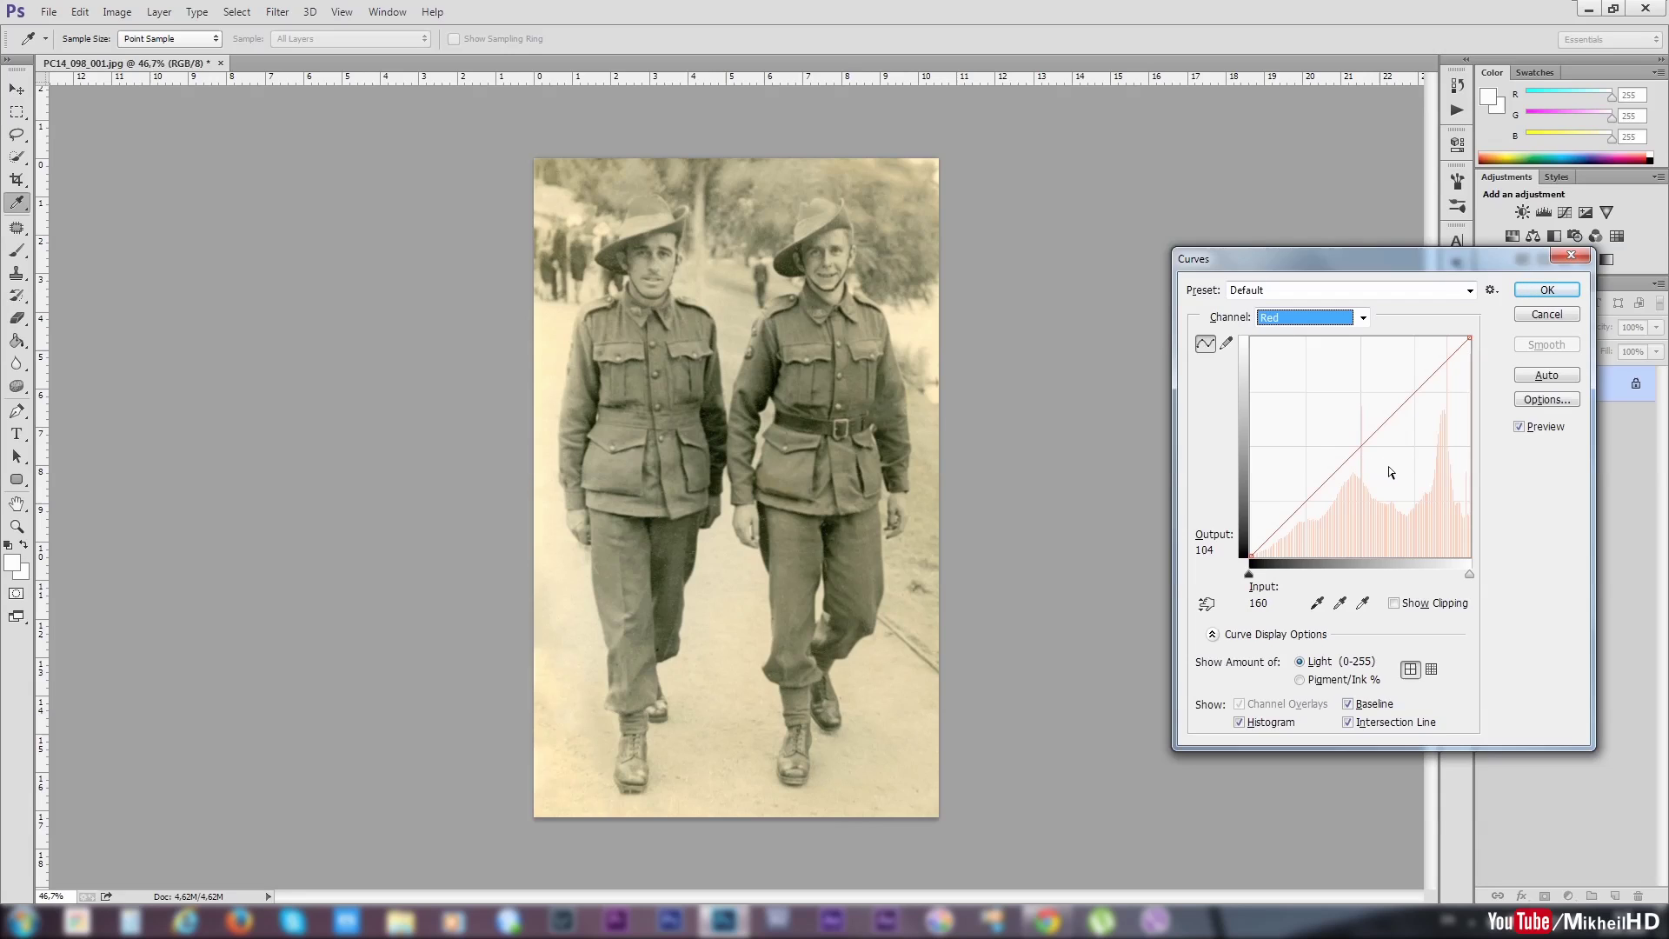
left_click_drag(1355, 449, 1363, 457)
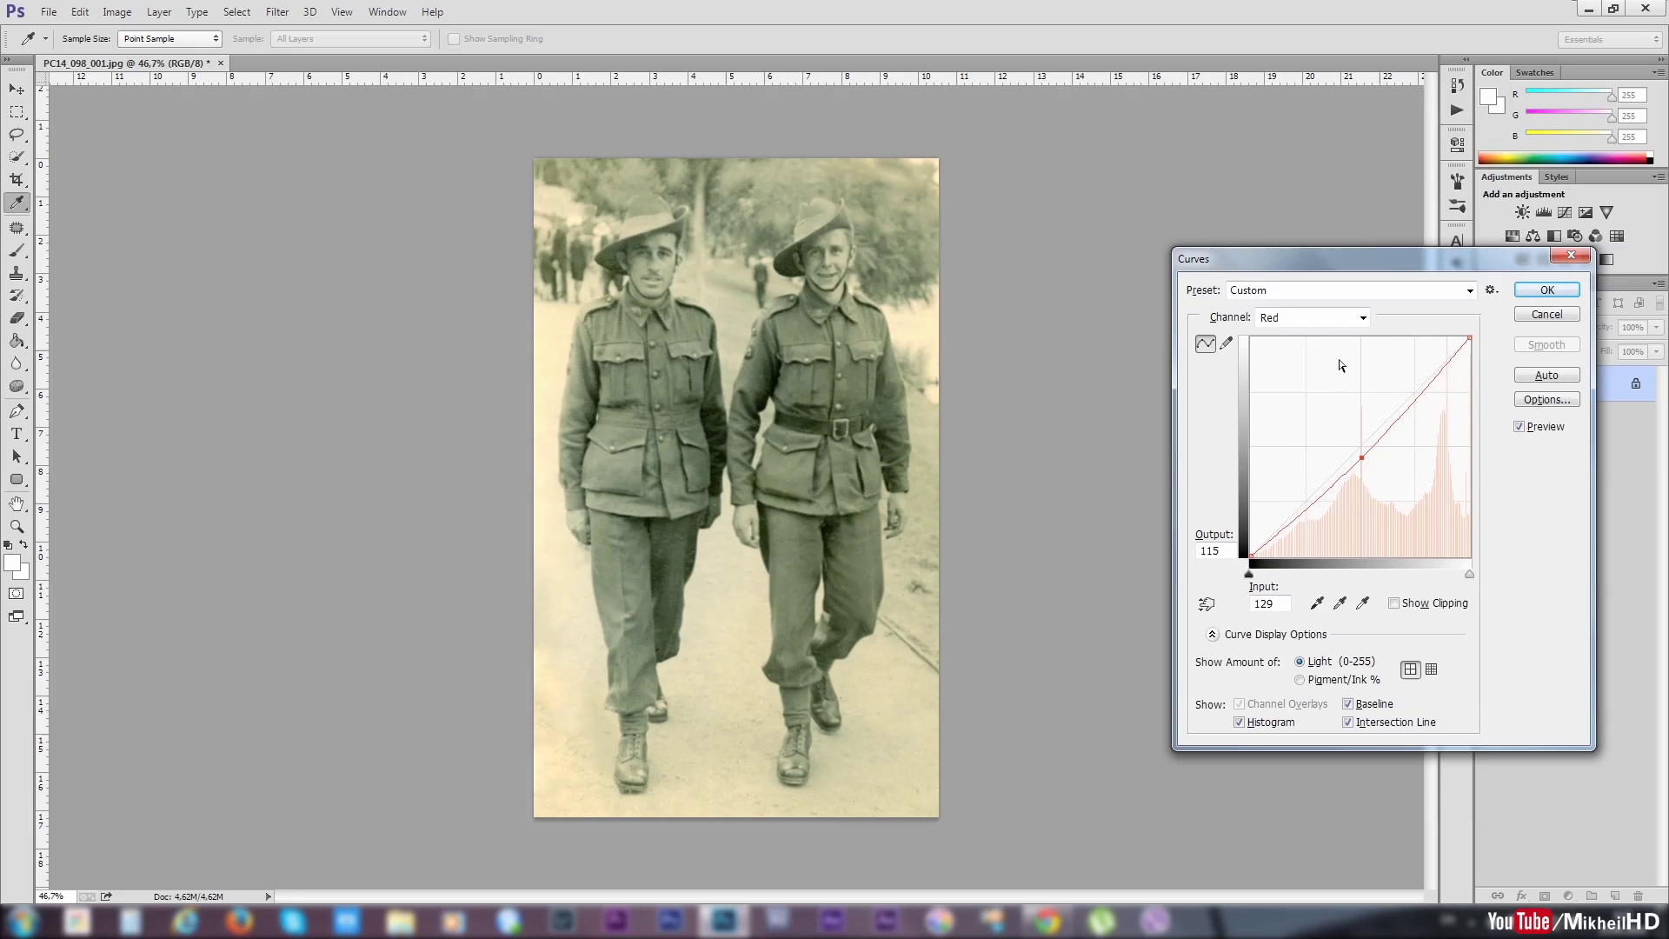
left_click(1361, 317)
left_click(1304, 357)
left_click_drag(1372, 444, 1368, 446)
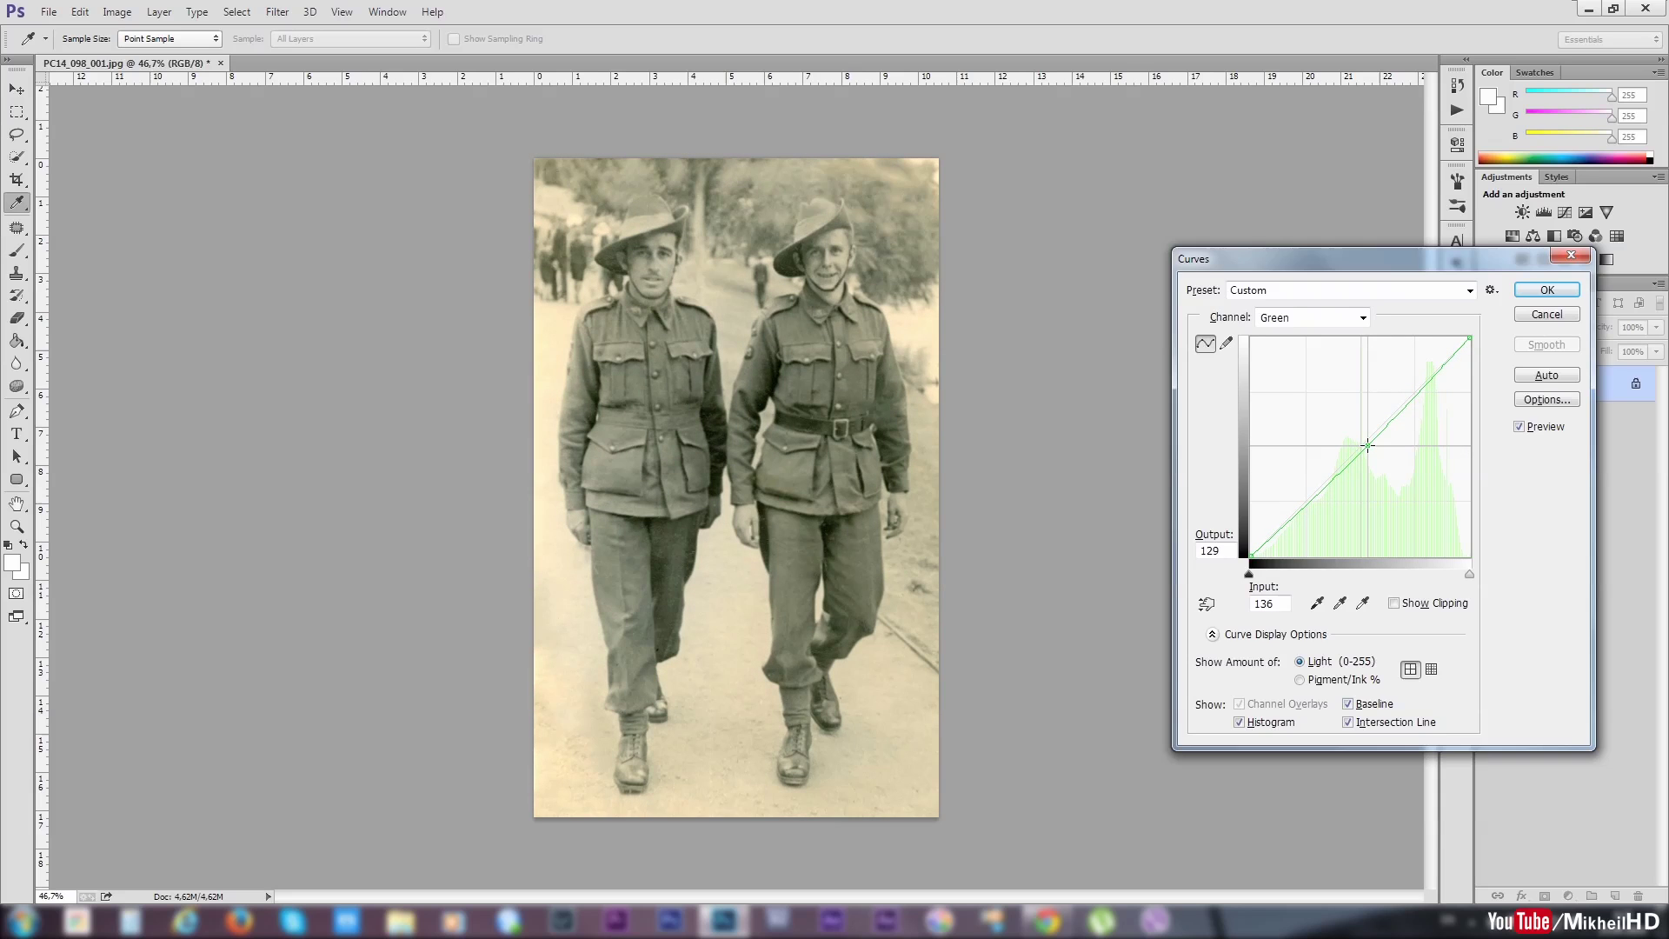
- Shape the Blue curve by raising its midtones, highlights and shadows
left_click(1361, 318)
left_click(1295, 380)
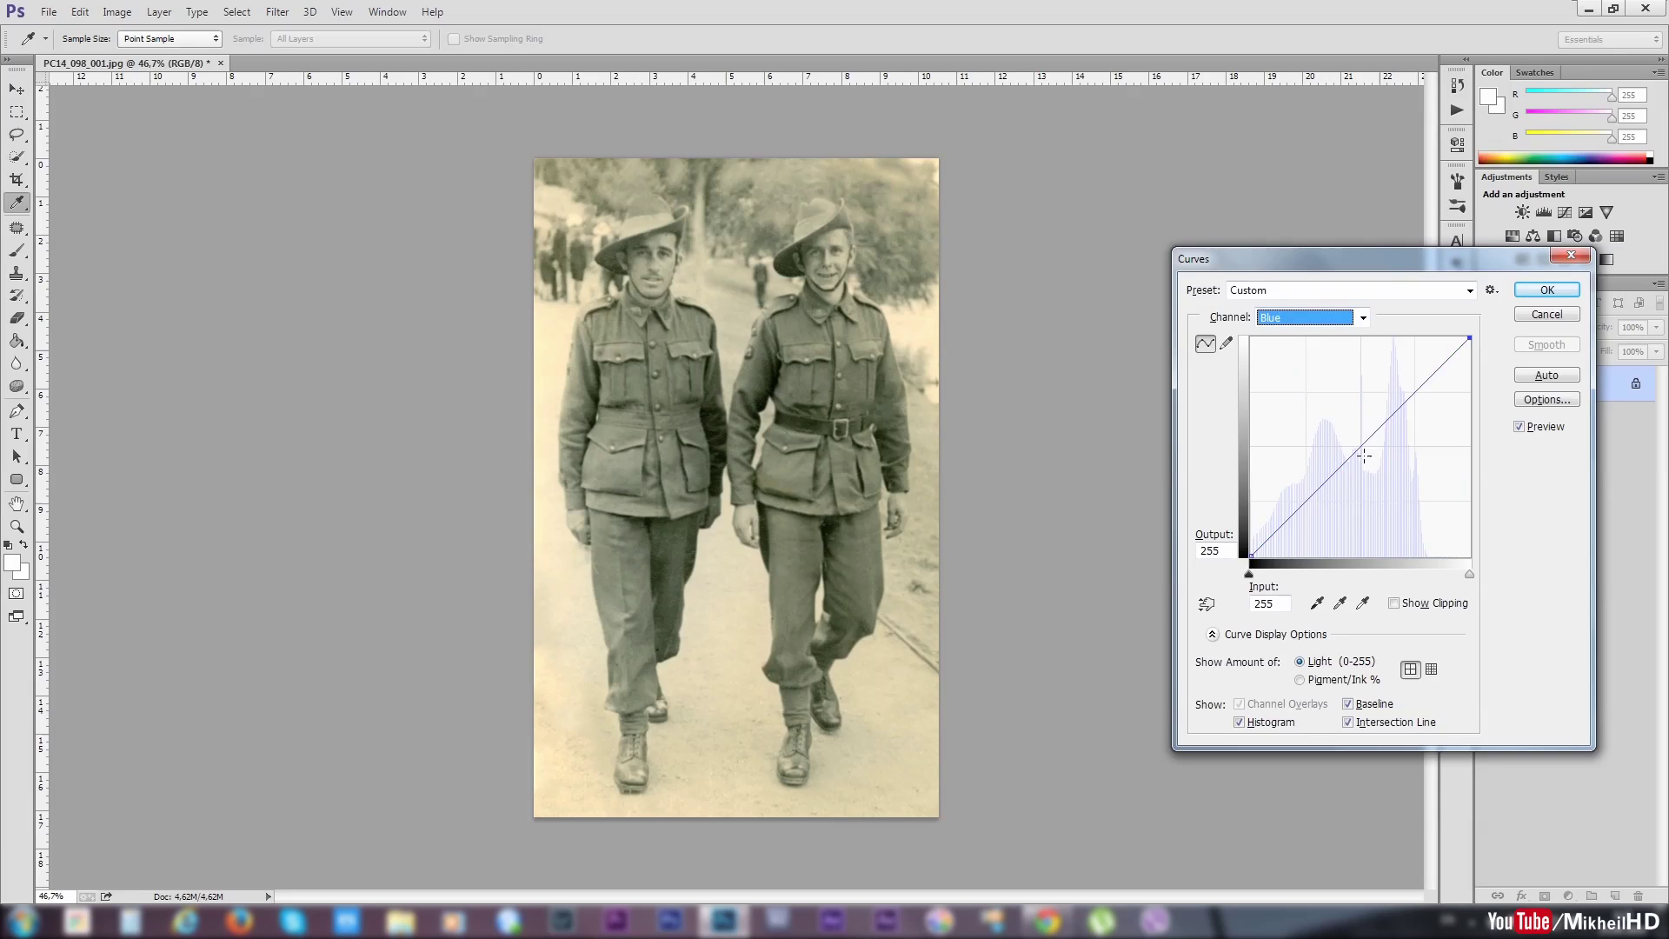
left_click_drag(1365, 455, 1345, 439)
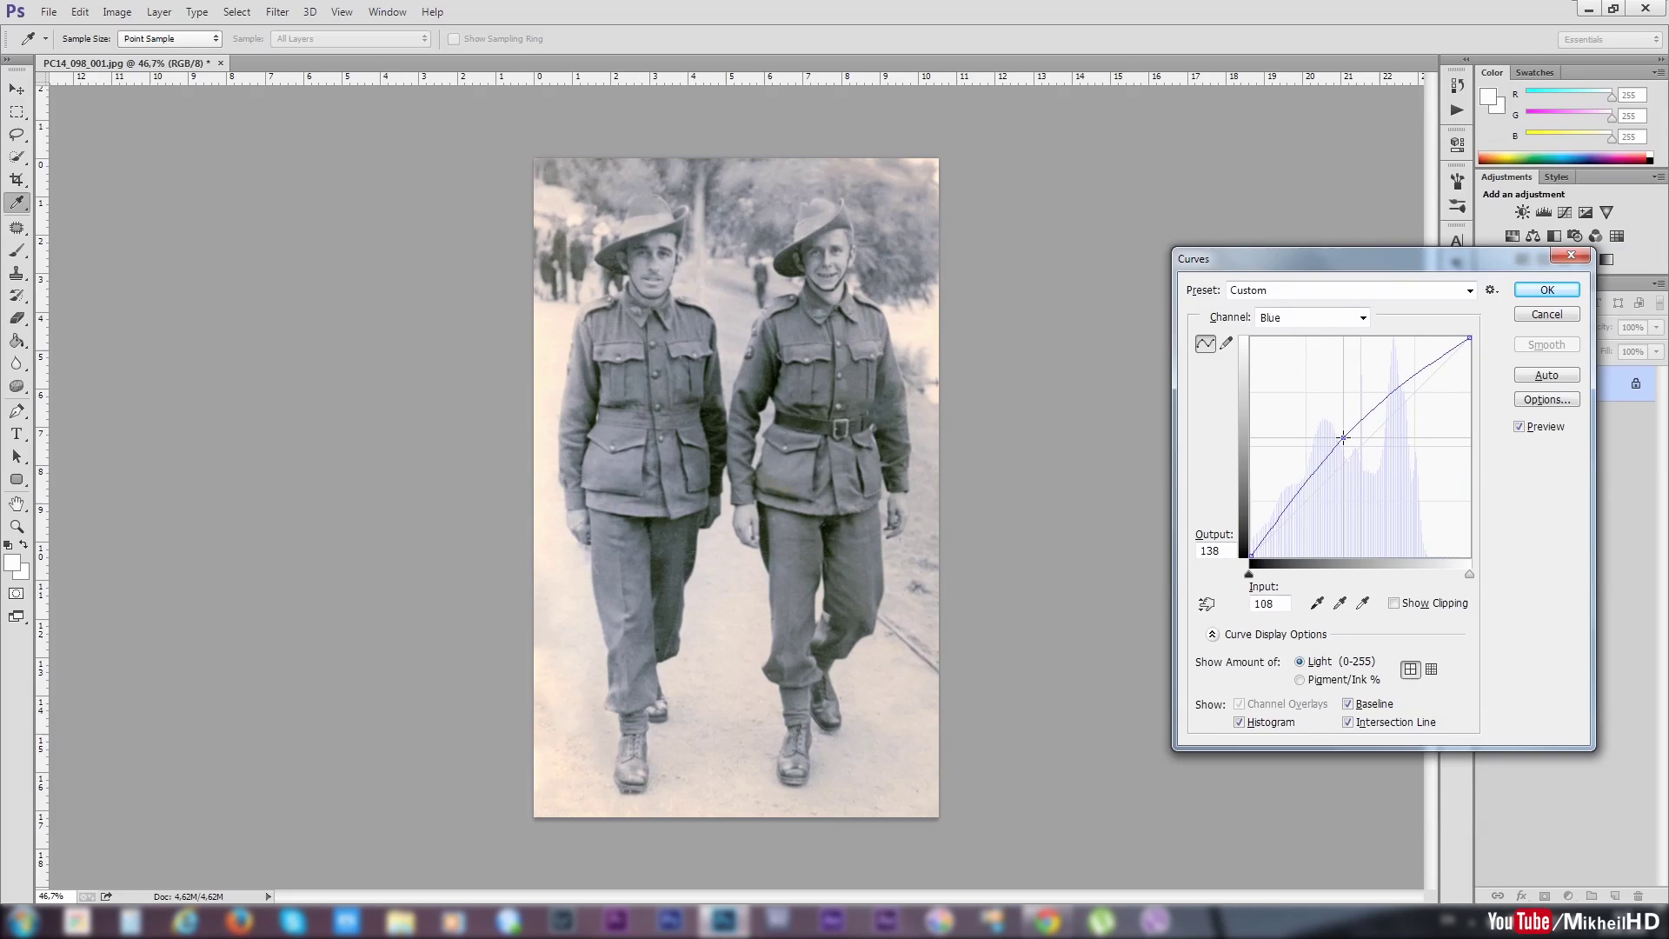
mouse_move(1406, 387)
left_mouse_down()
mouse_move(1406, 368)
mouse_move(1411, 381)
left_mouse_up()
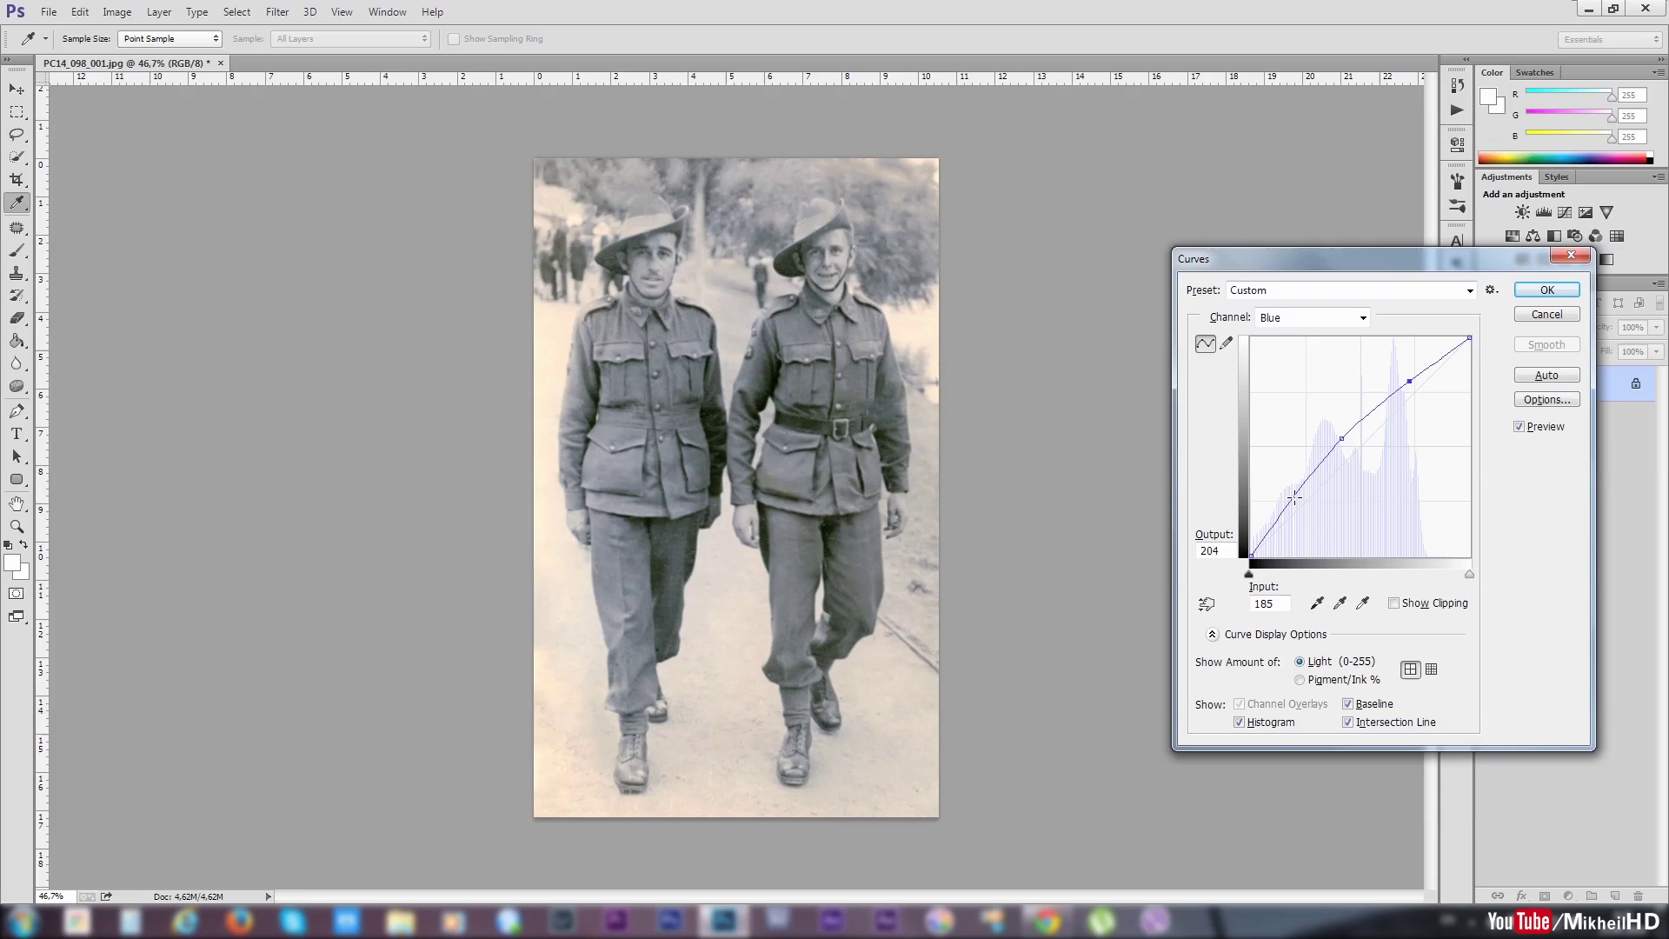
left_click_drag(1294, 498, 1286, 497)
left_click_drag(1409, 381, 1414, 380)
left_click(1343, 437)
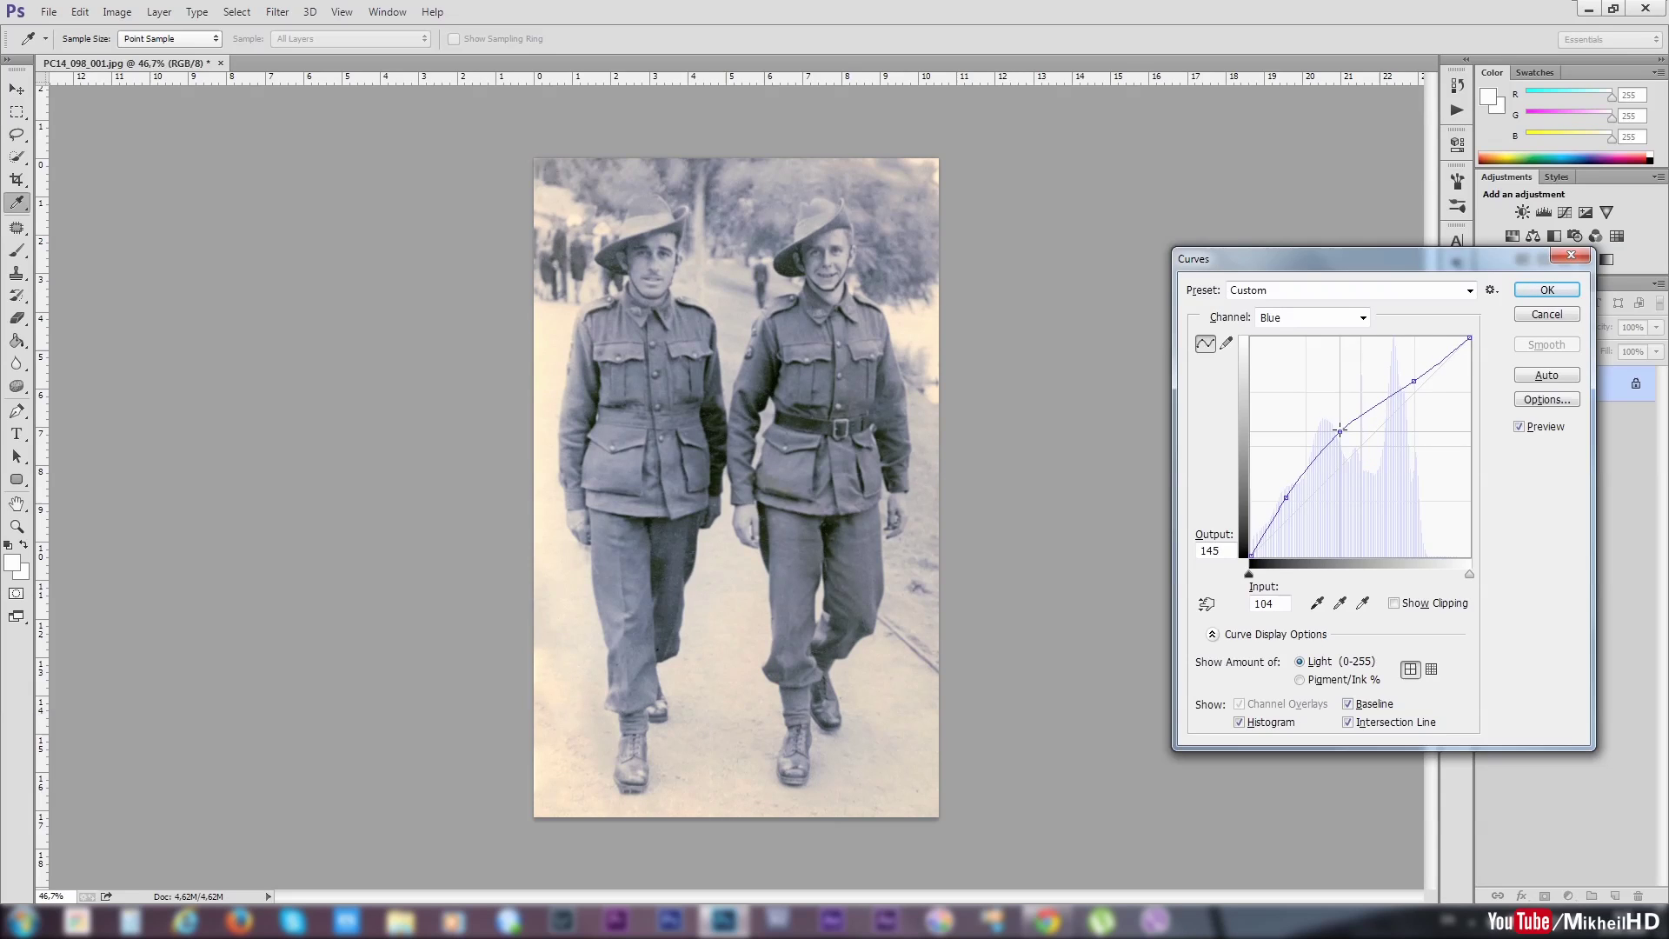
left_click_drag(1287, 498, 1287, 502)
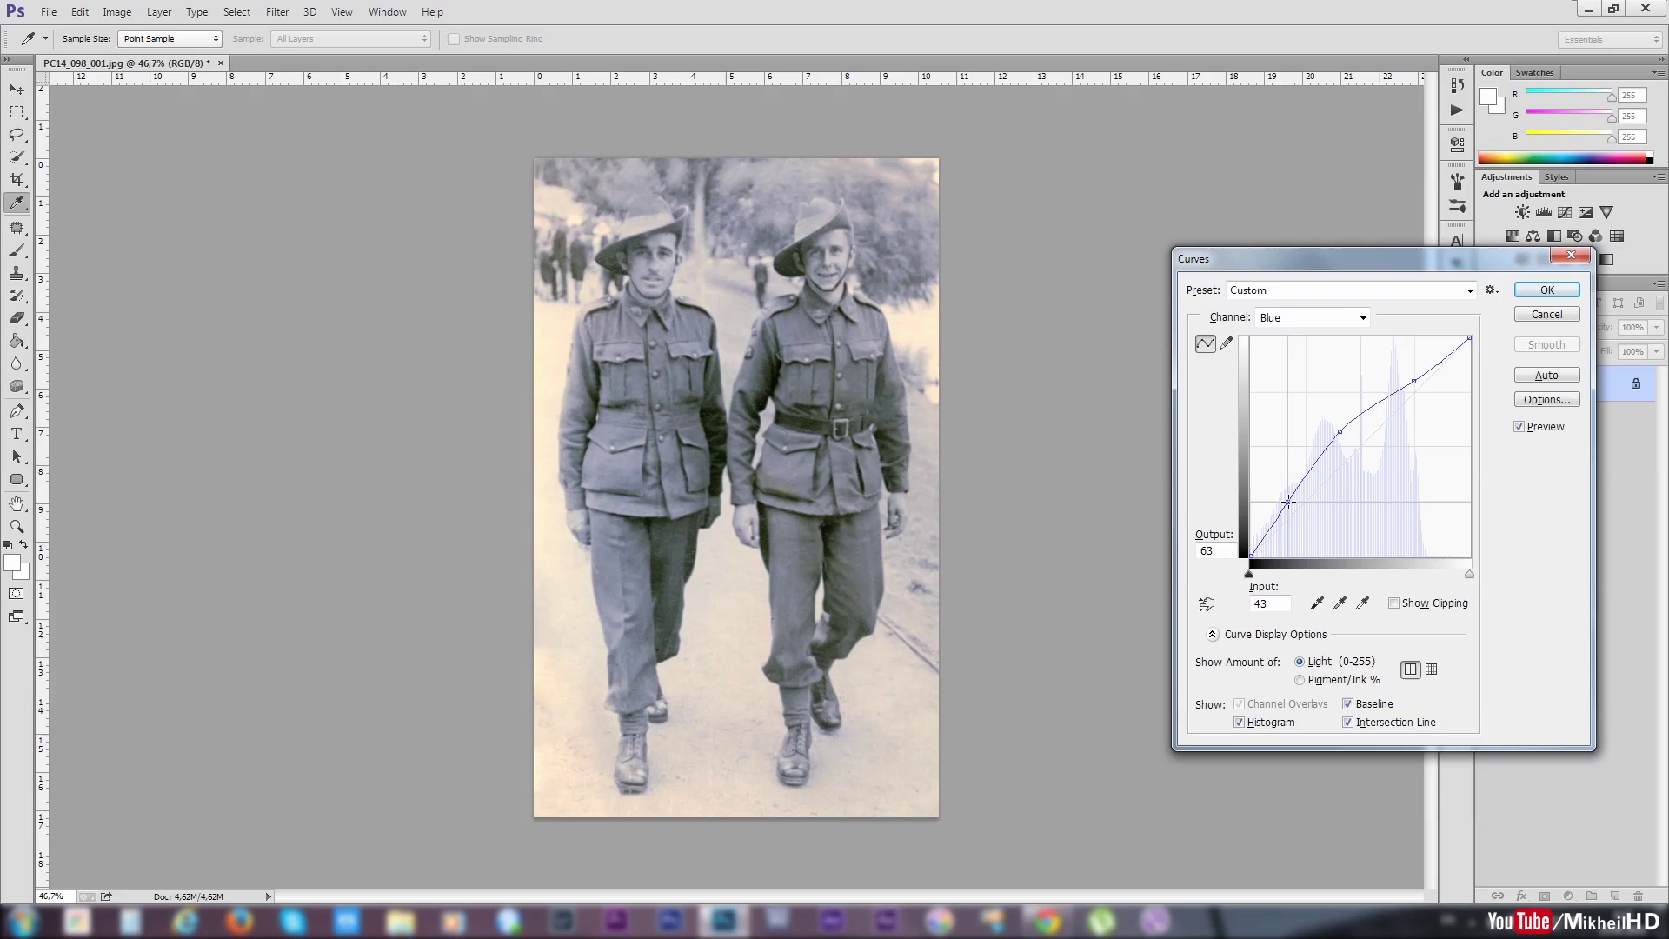
left_click_drag(1340, 432, 1343, 432)
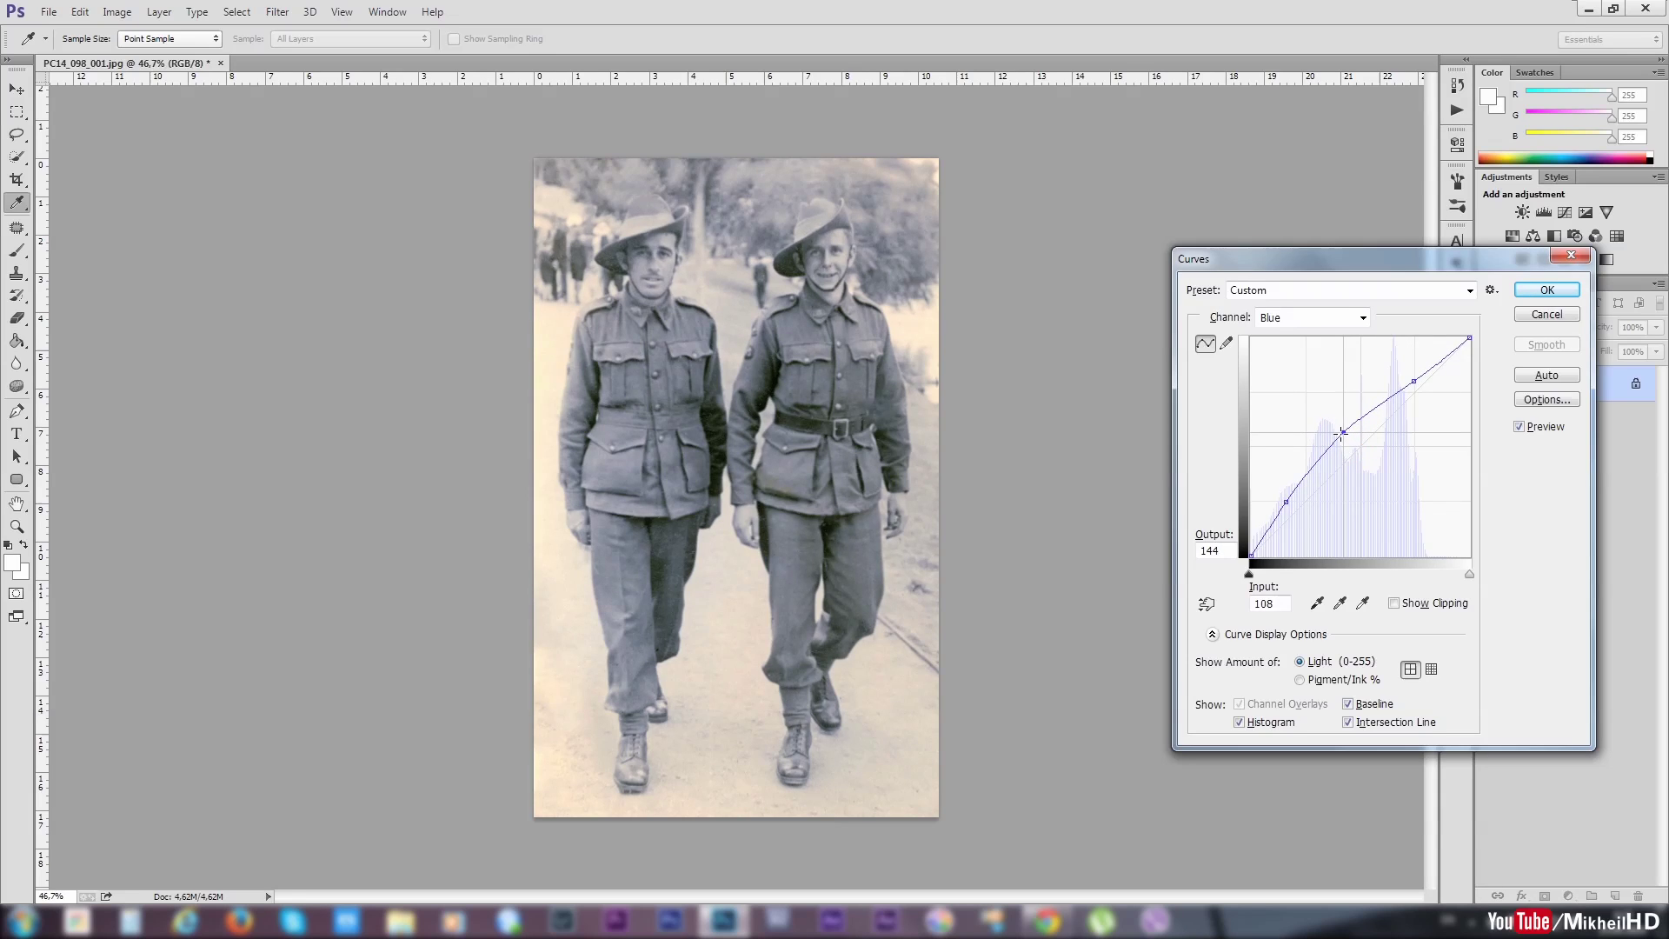
- Pull the Red curve down at midtones, highlights and shadows, then apply the Curves
left_click(1359, 318)
left_click(1348, 344)
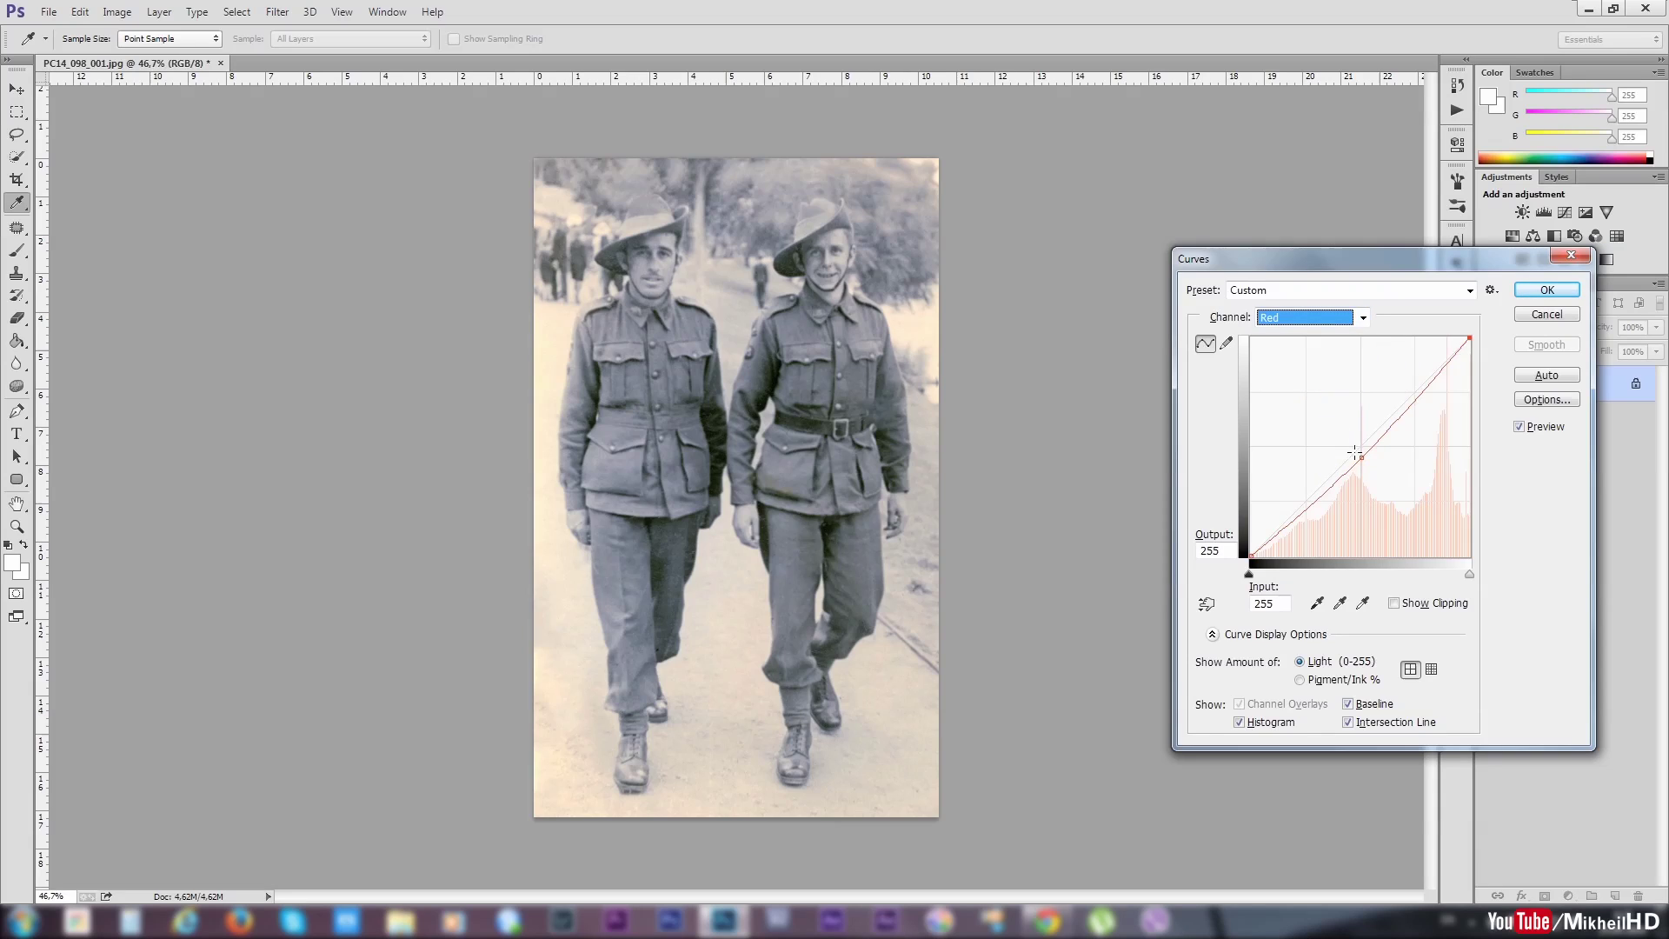
left_click_drag(1355, 452, 1361, 456)
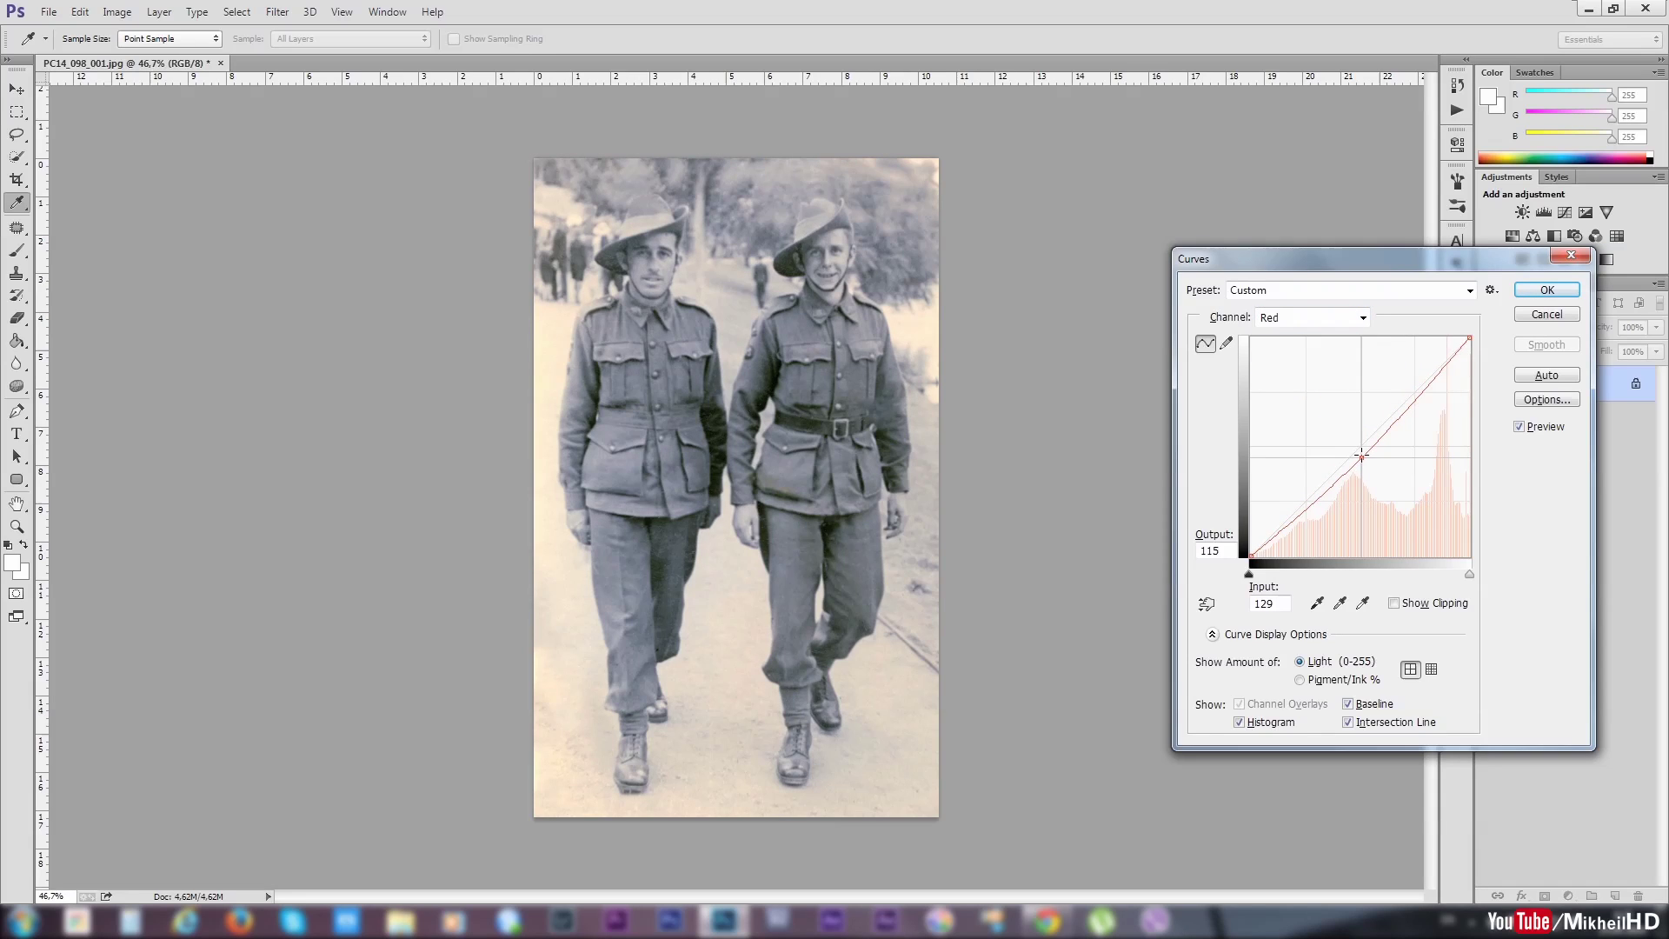
left_click_drag(1429, 381, 1427, 388)
left_click(1298, 518)
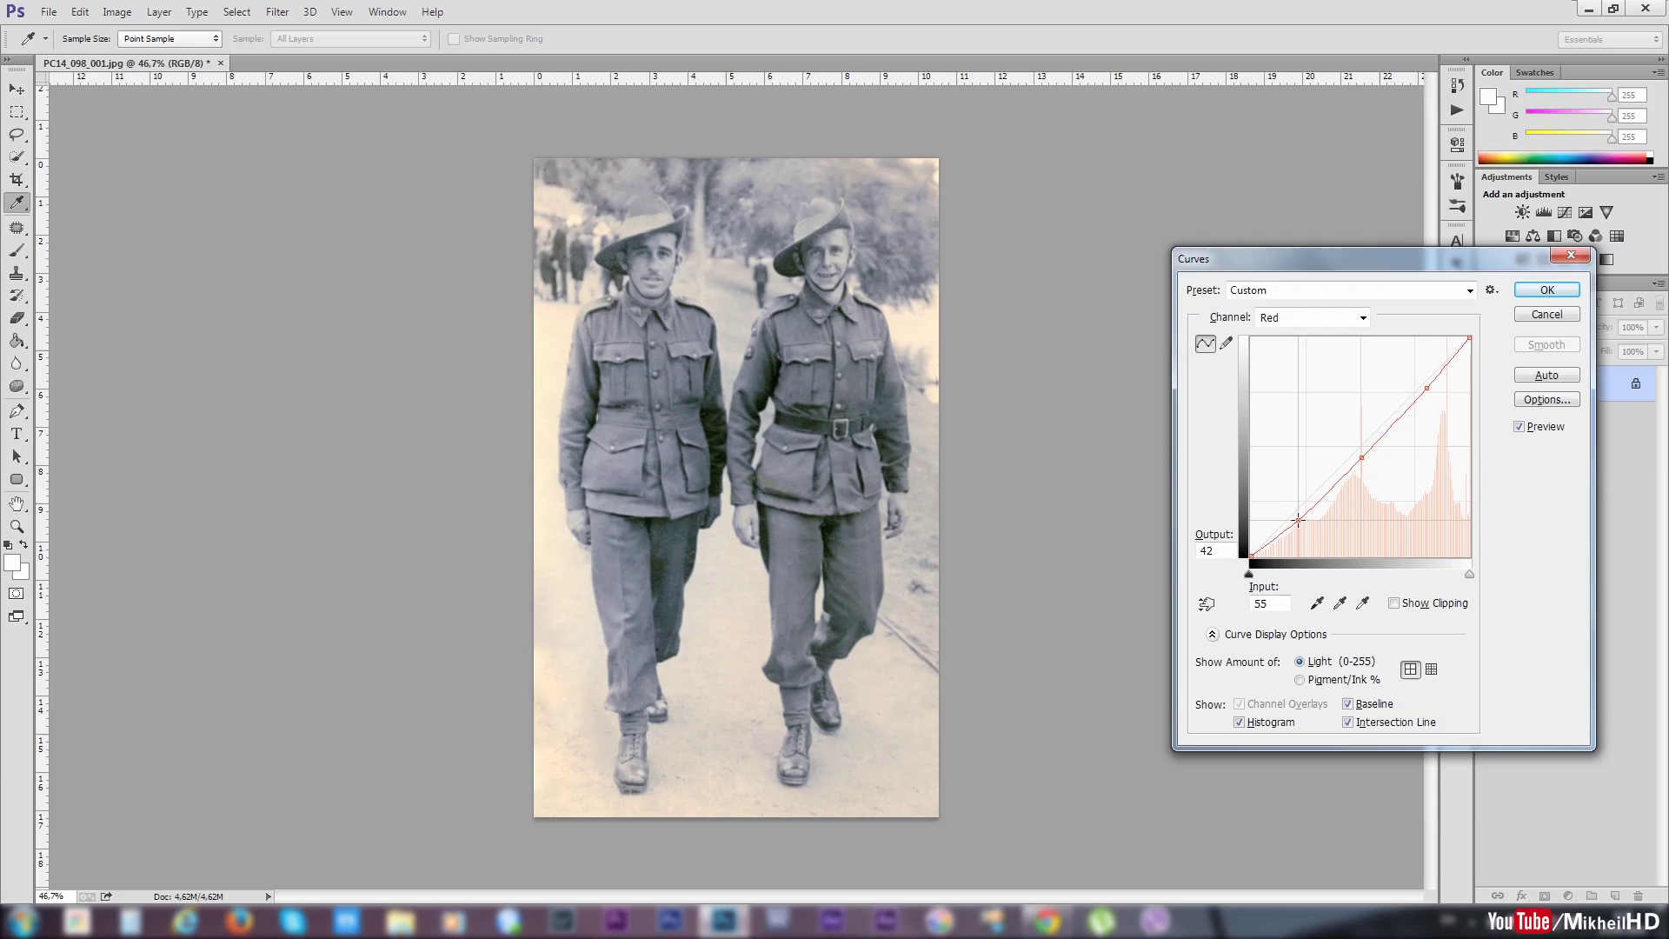
left_click(1547, 289)
key("s")
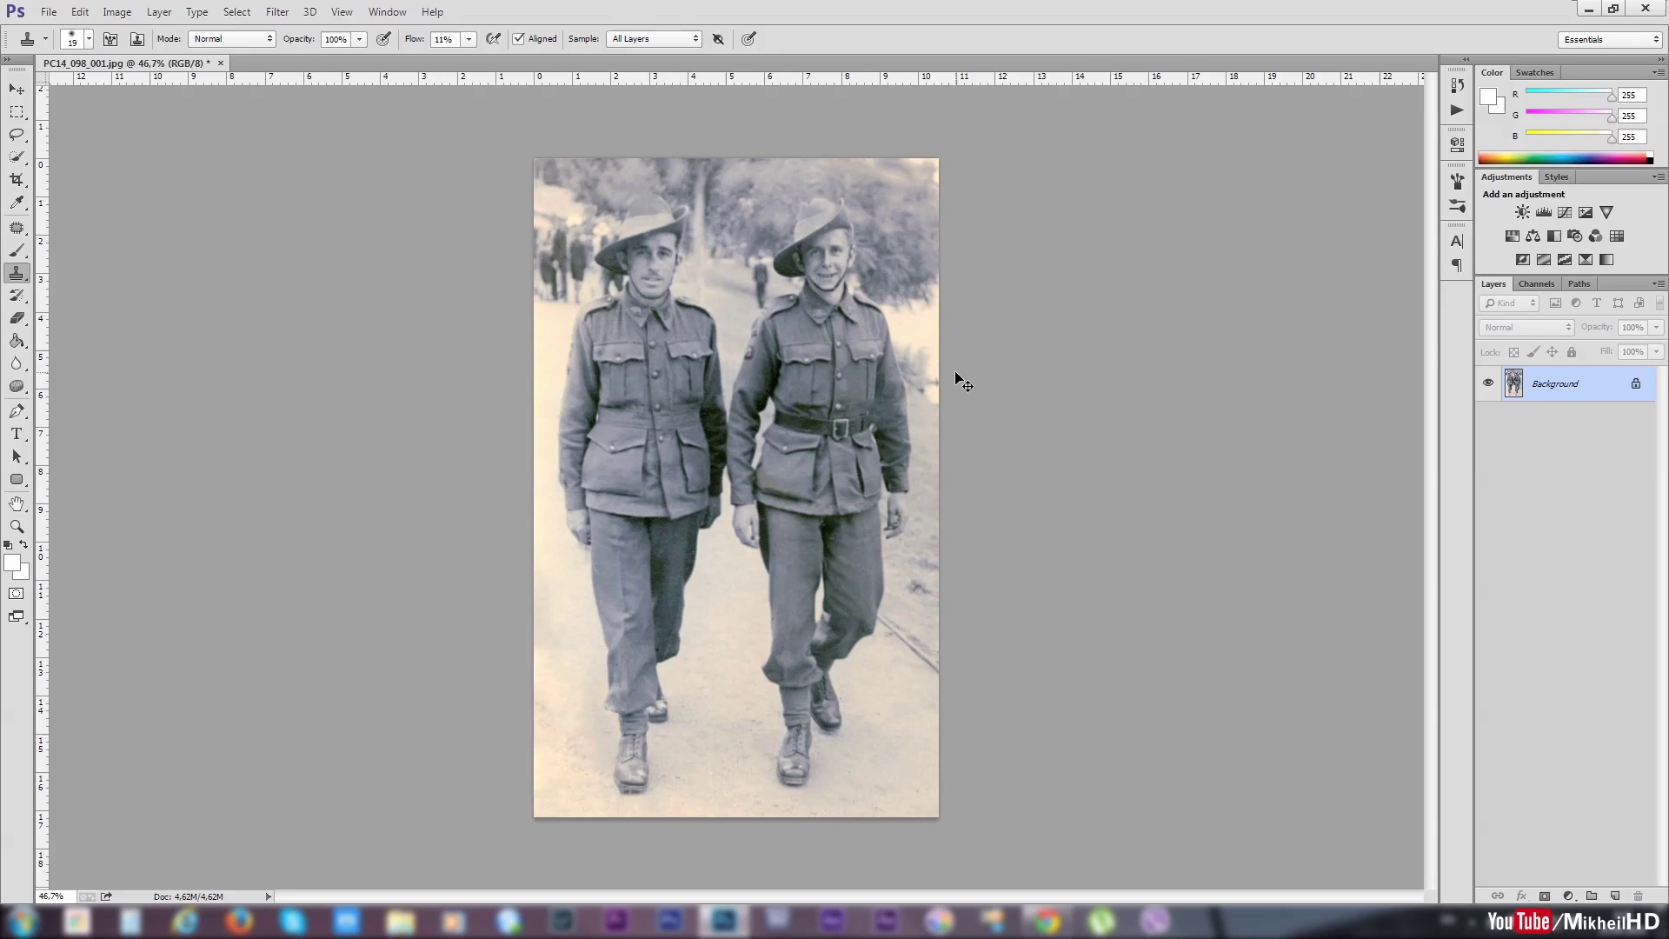
- In Color Balance, push midtones toward blue, shadows toward cyan and blue, highlights toward cyan
key("ctrl+b")
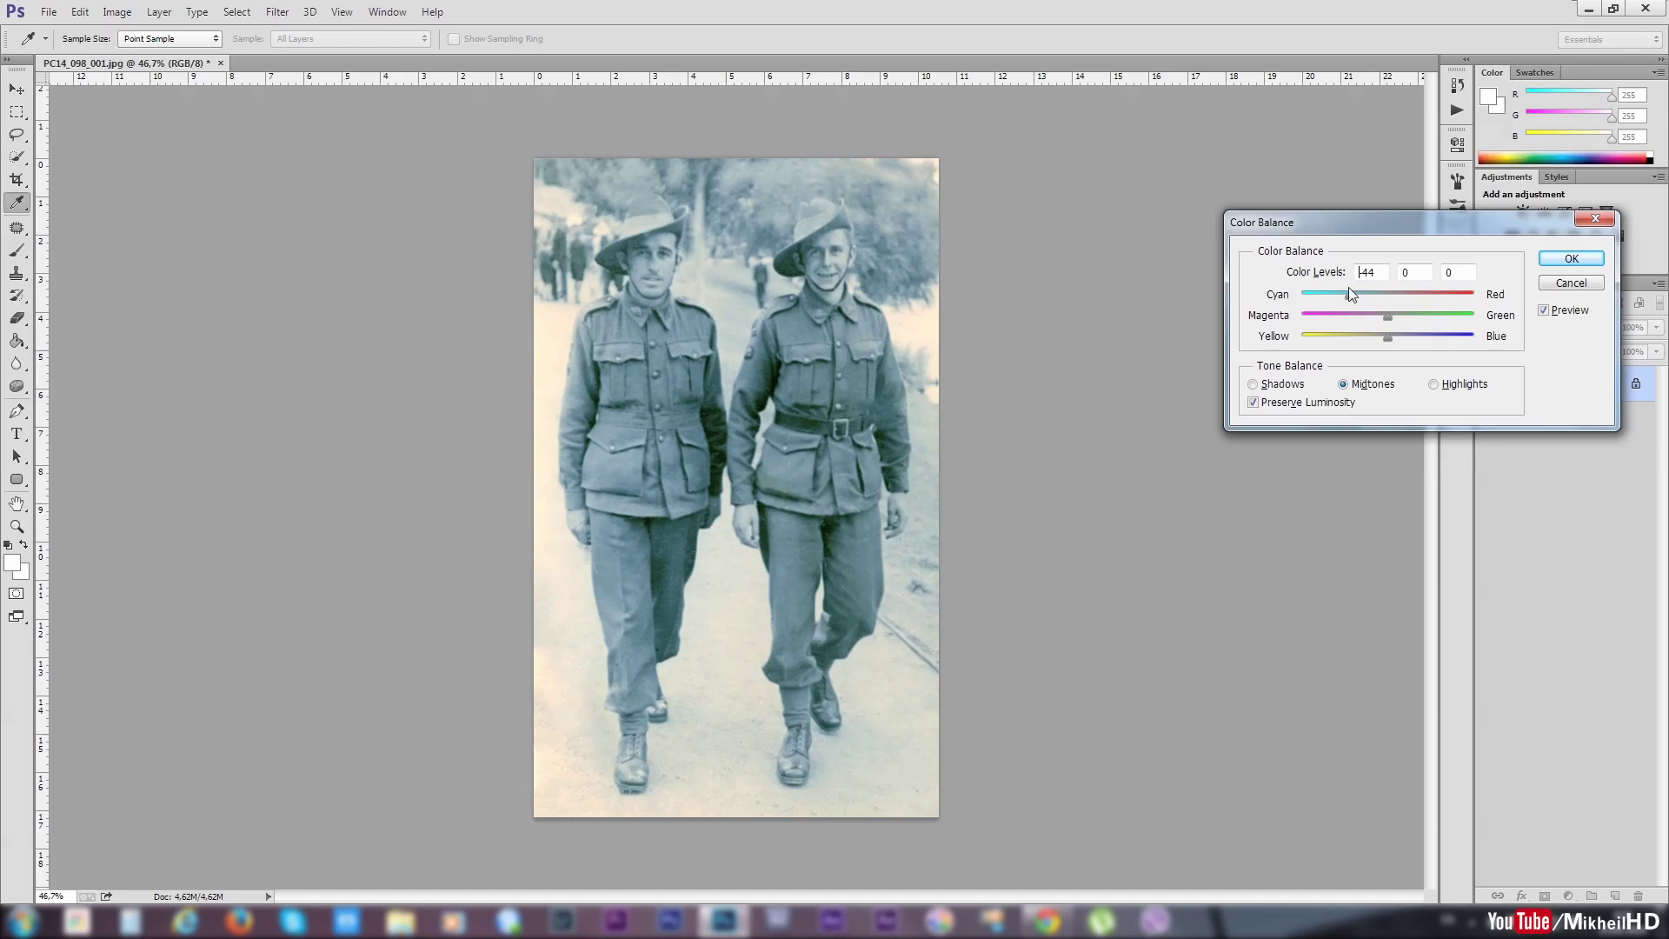
left_click(1365, 289)
left_click_drag(1391, 343, 1377, 295)
left_click(1278, 384)
mouse_move(1389, 296)
left_mouse_down()
mouse_move(1407, 302)
mouse_move(1385, 297)
left_mouse_up()
left_click_drag(1388, 337, 1394, 337)
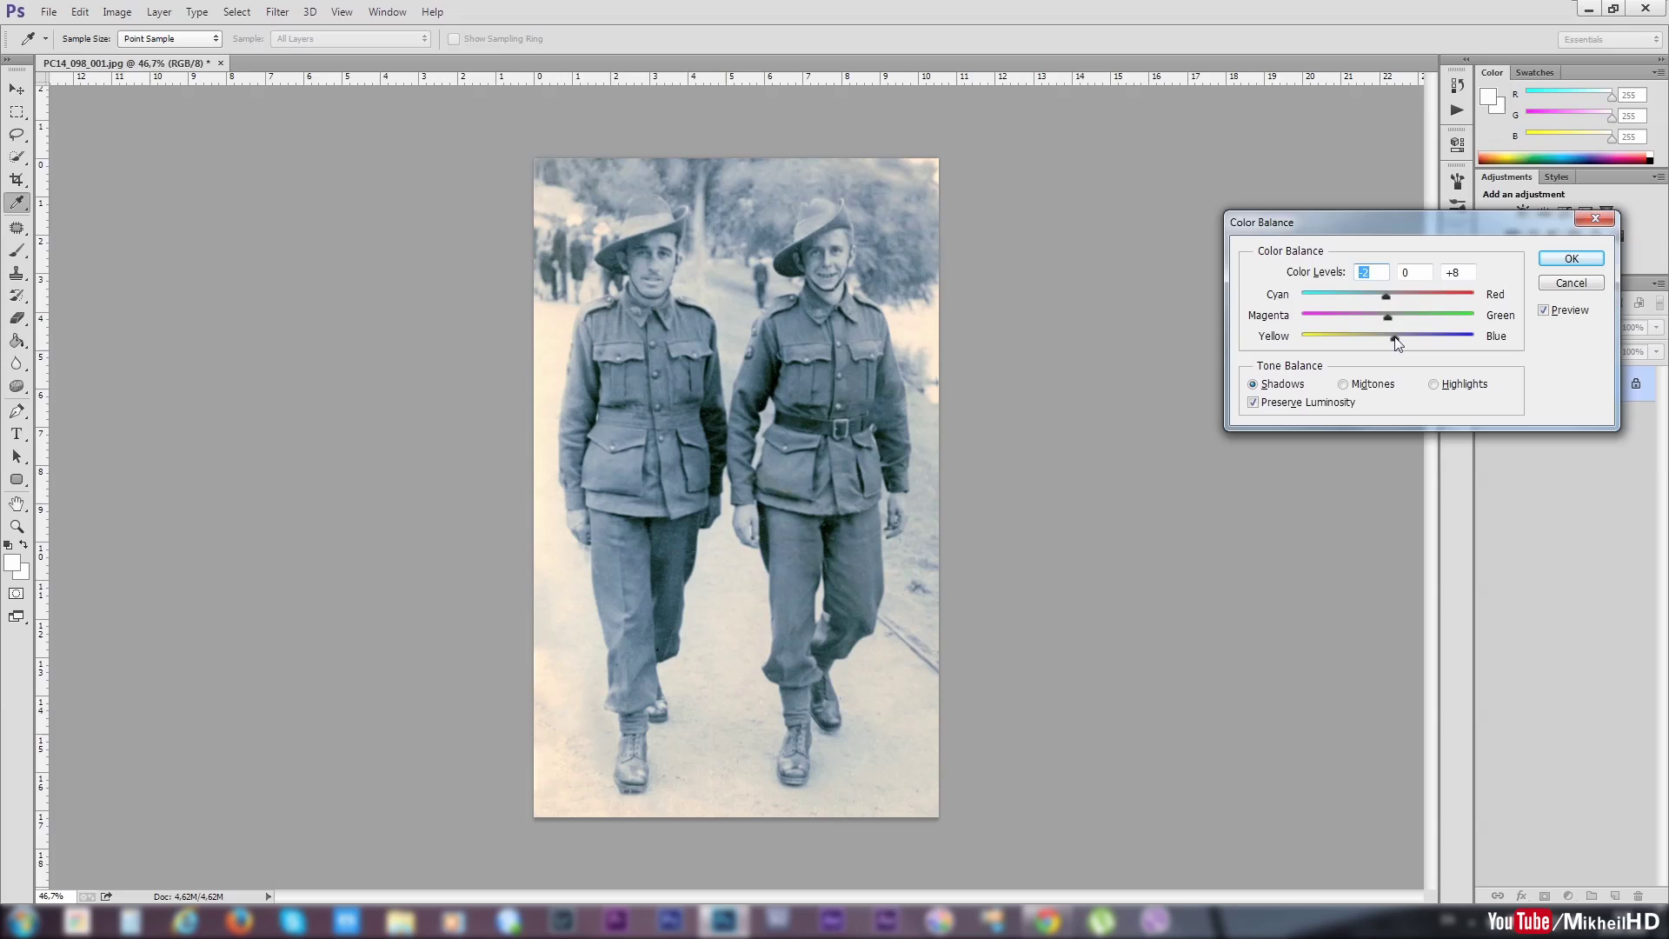
left_click(1452, 385)
left_click_drag(1387, 301, 1401, 341)
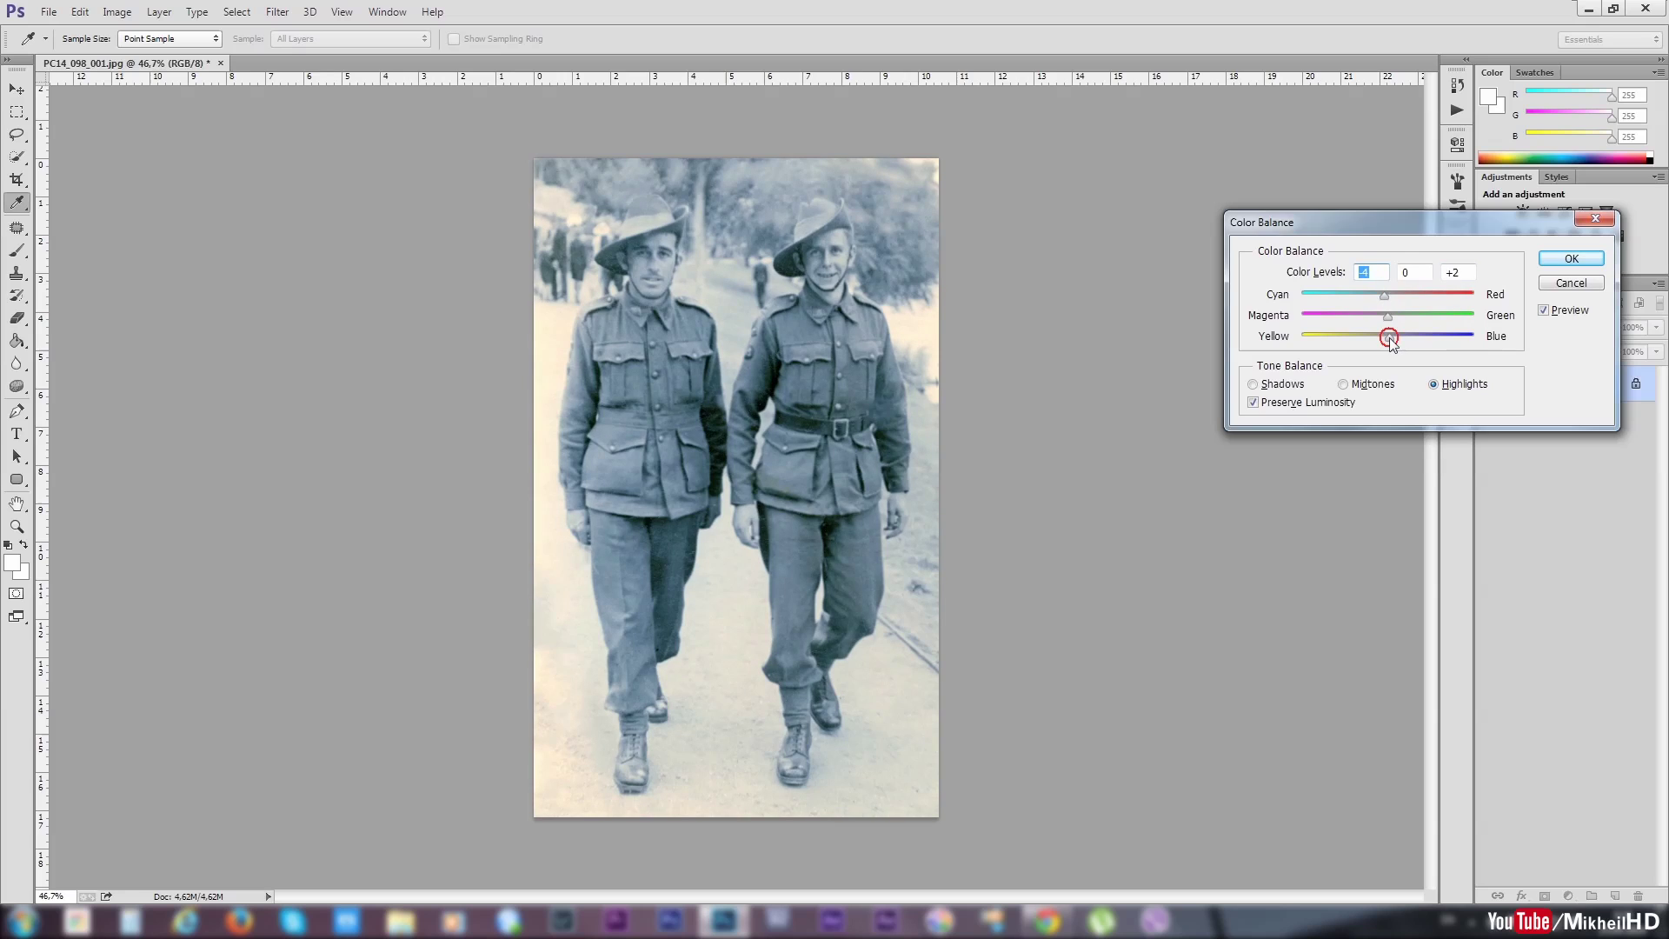
left_click(1572, 259)
key("s")
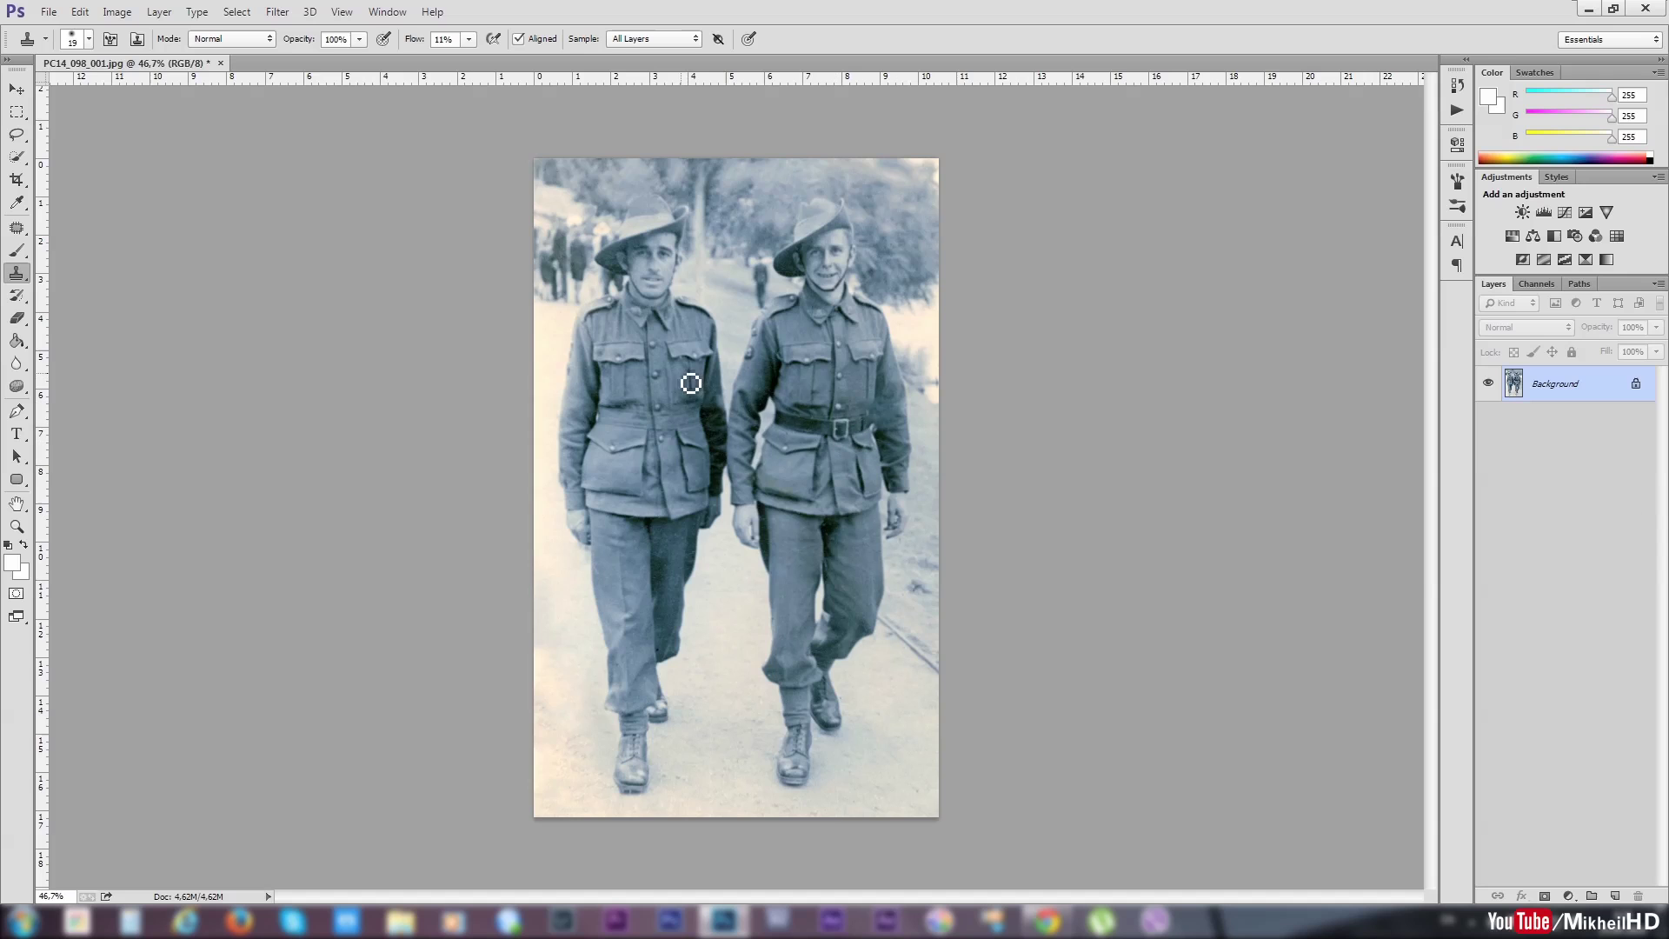
- Zoom in on the right soldier's face and select the Spot Healing Brush
scroll(690, 382, "up", 2)
scroll(704, 344, "up", 2)
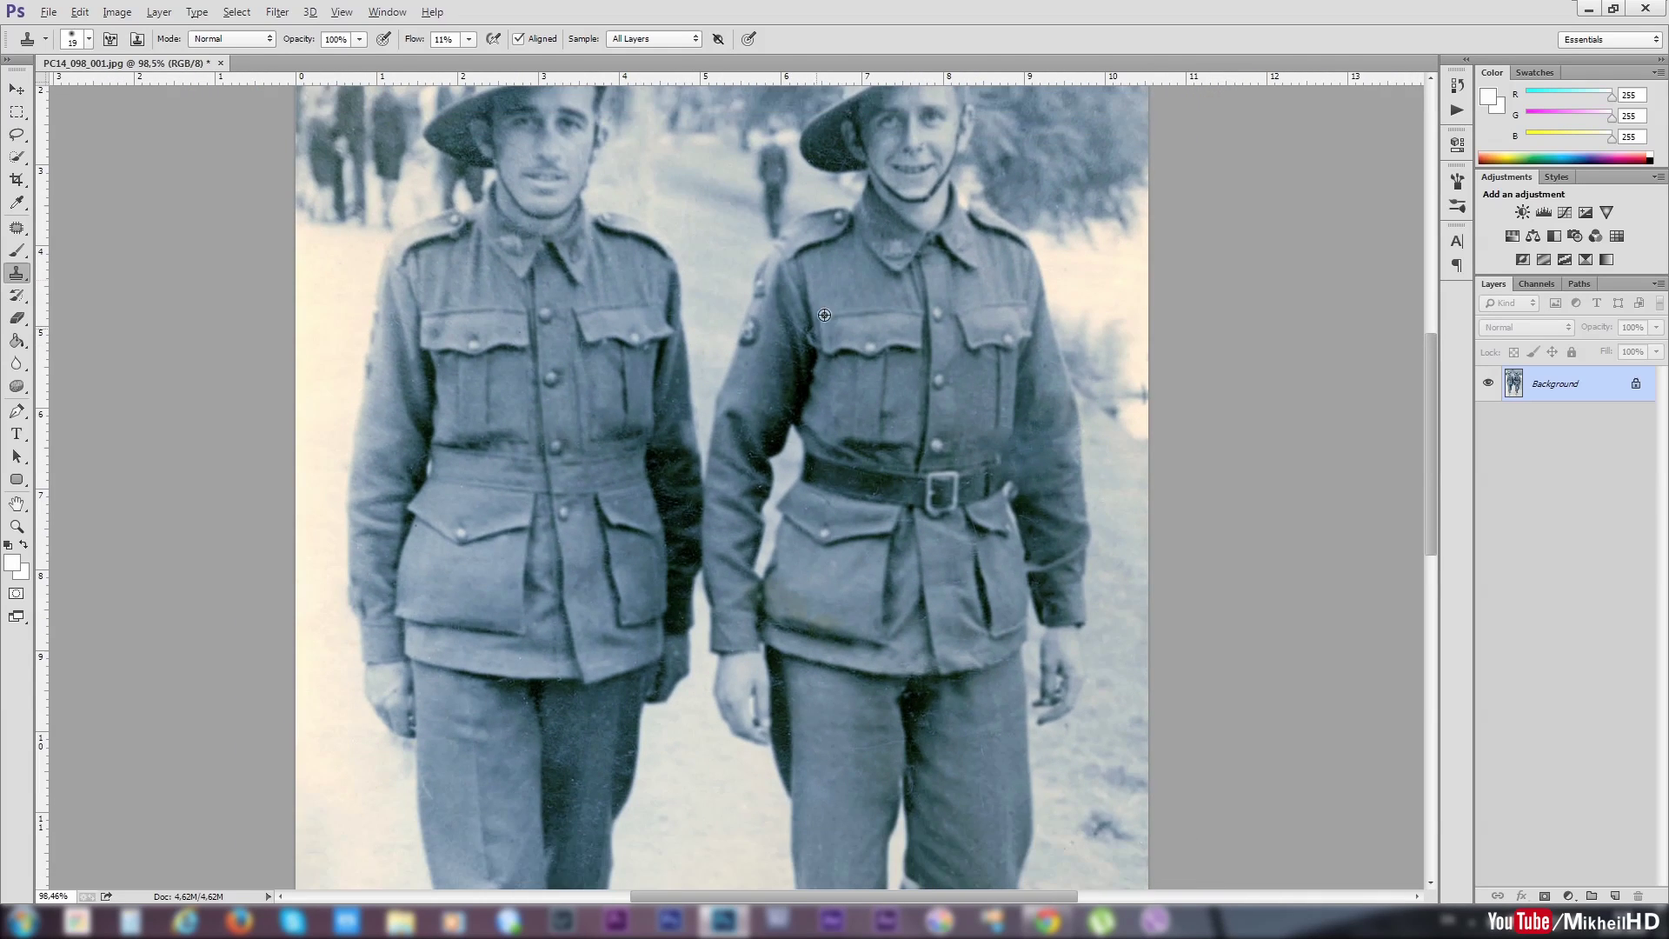
scroll(824, 315, "up", 3)
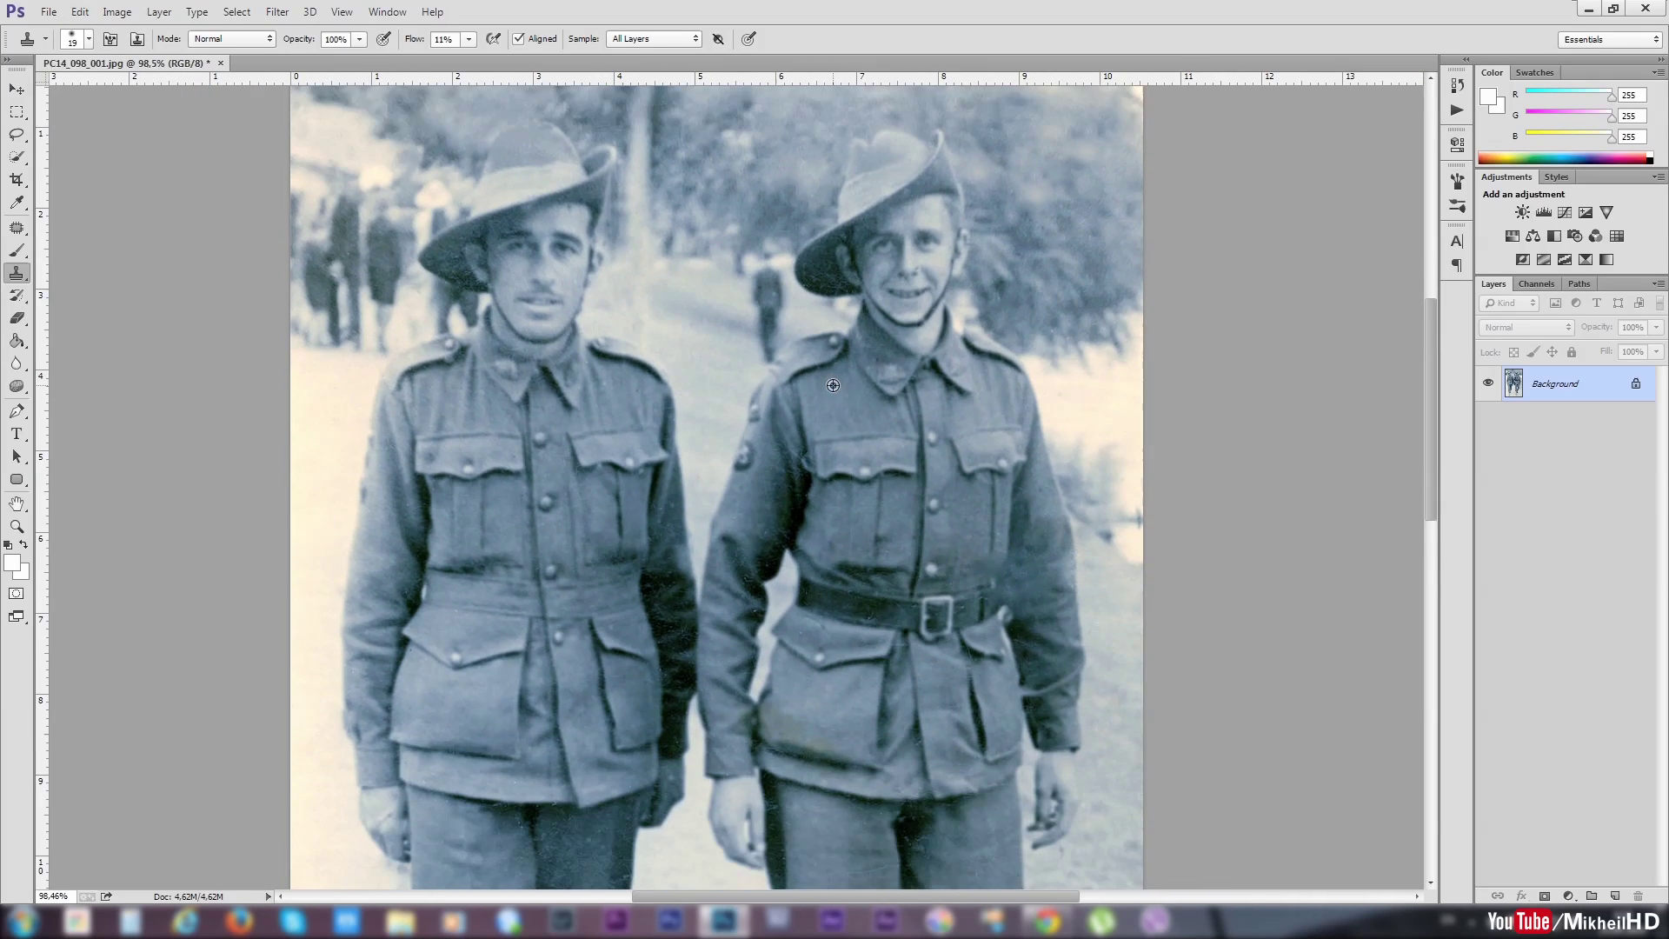
scroll(832, 385, "down", 1)
scroll(834, 390, "up", 1)
scroll(904, 271, "up", 1)
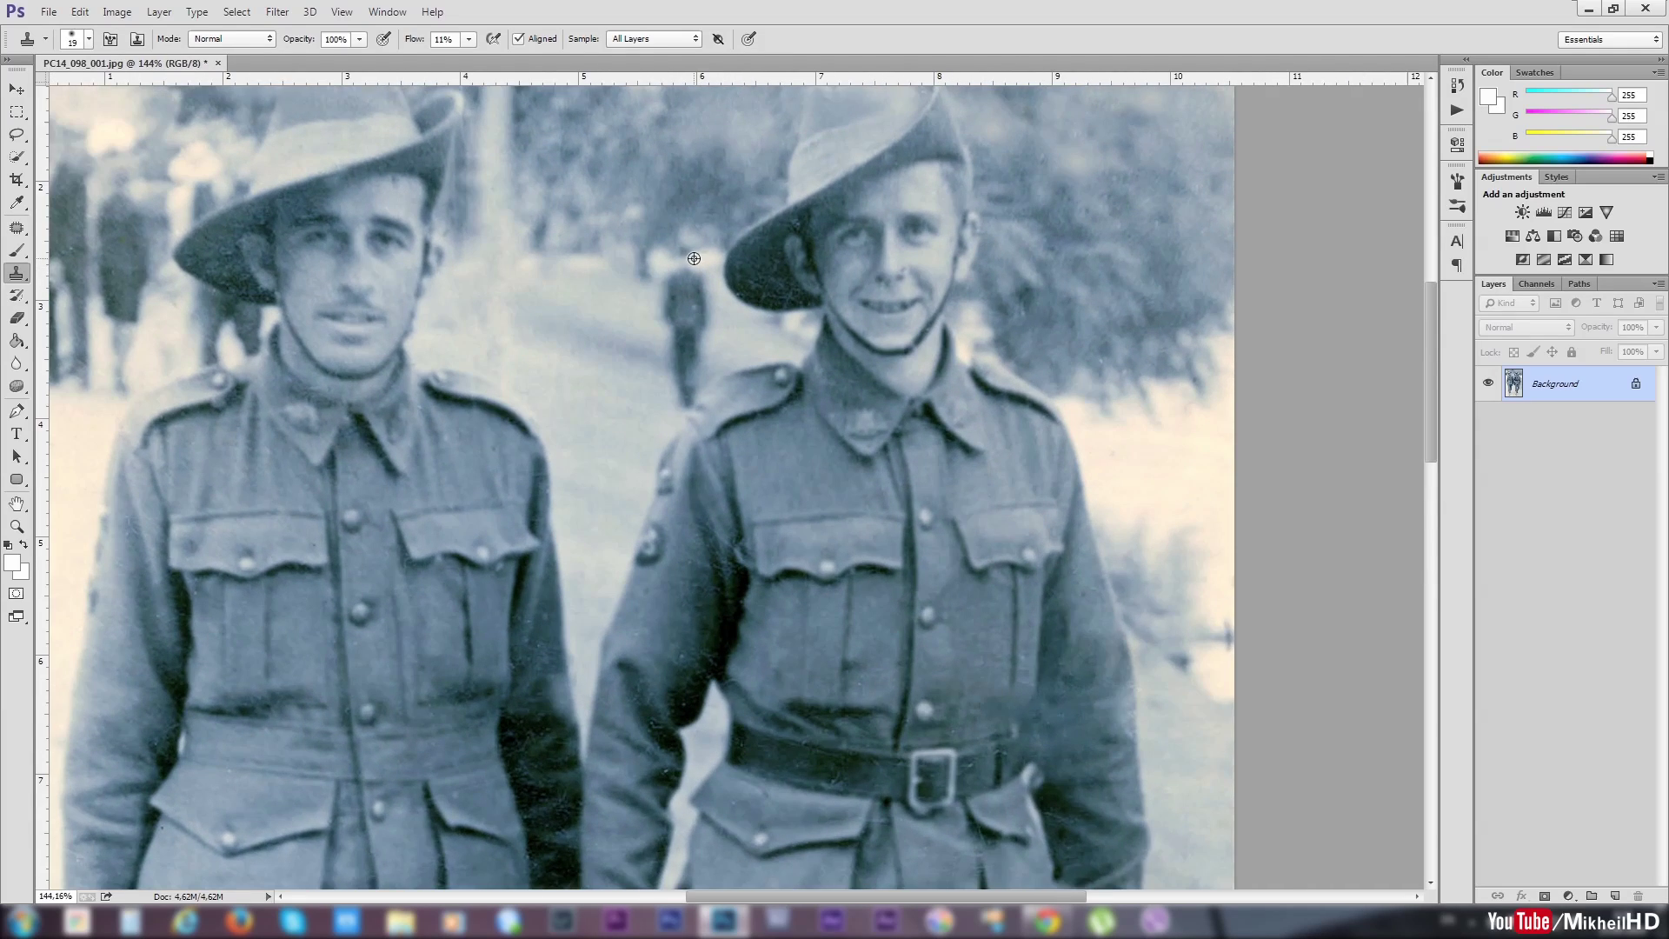
scroll(826, 261, "up", 2)
scroll(947, 271, "up", 1)
scroll(950, 277, "up", 1)
scroll(952, 283, "up", 2)
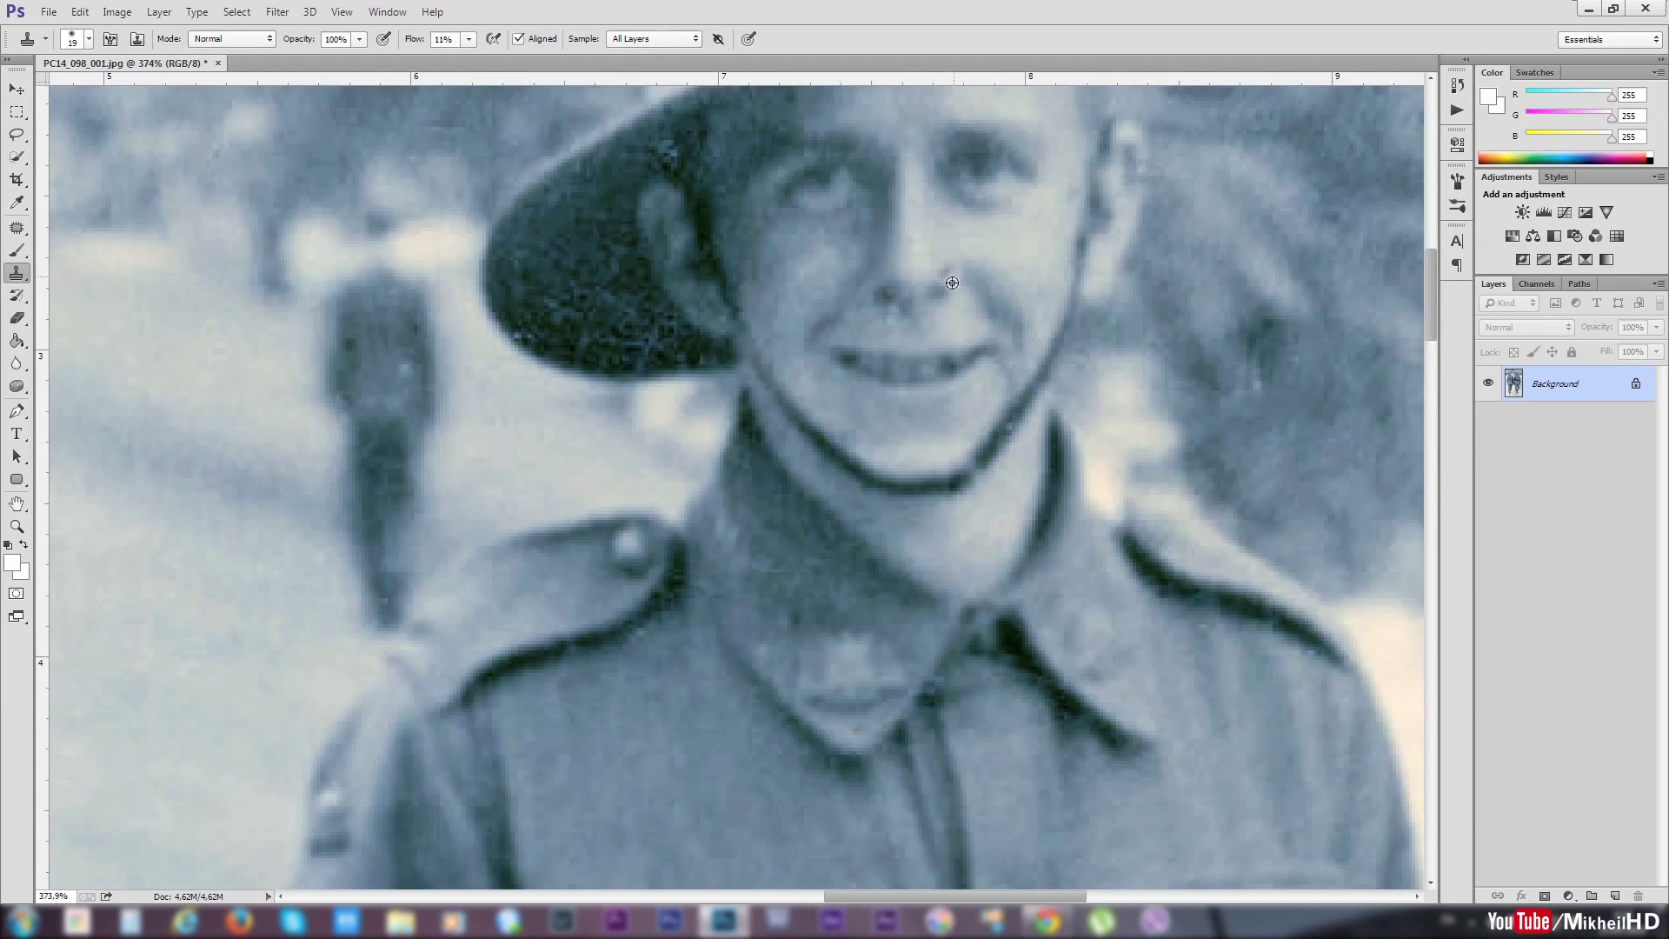
left_click(17, 228)
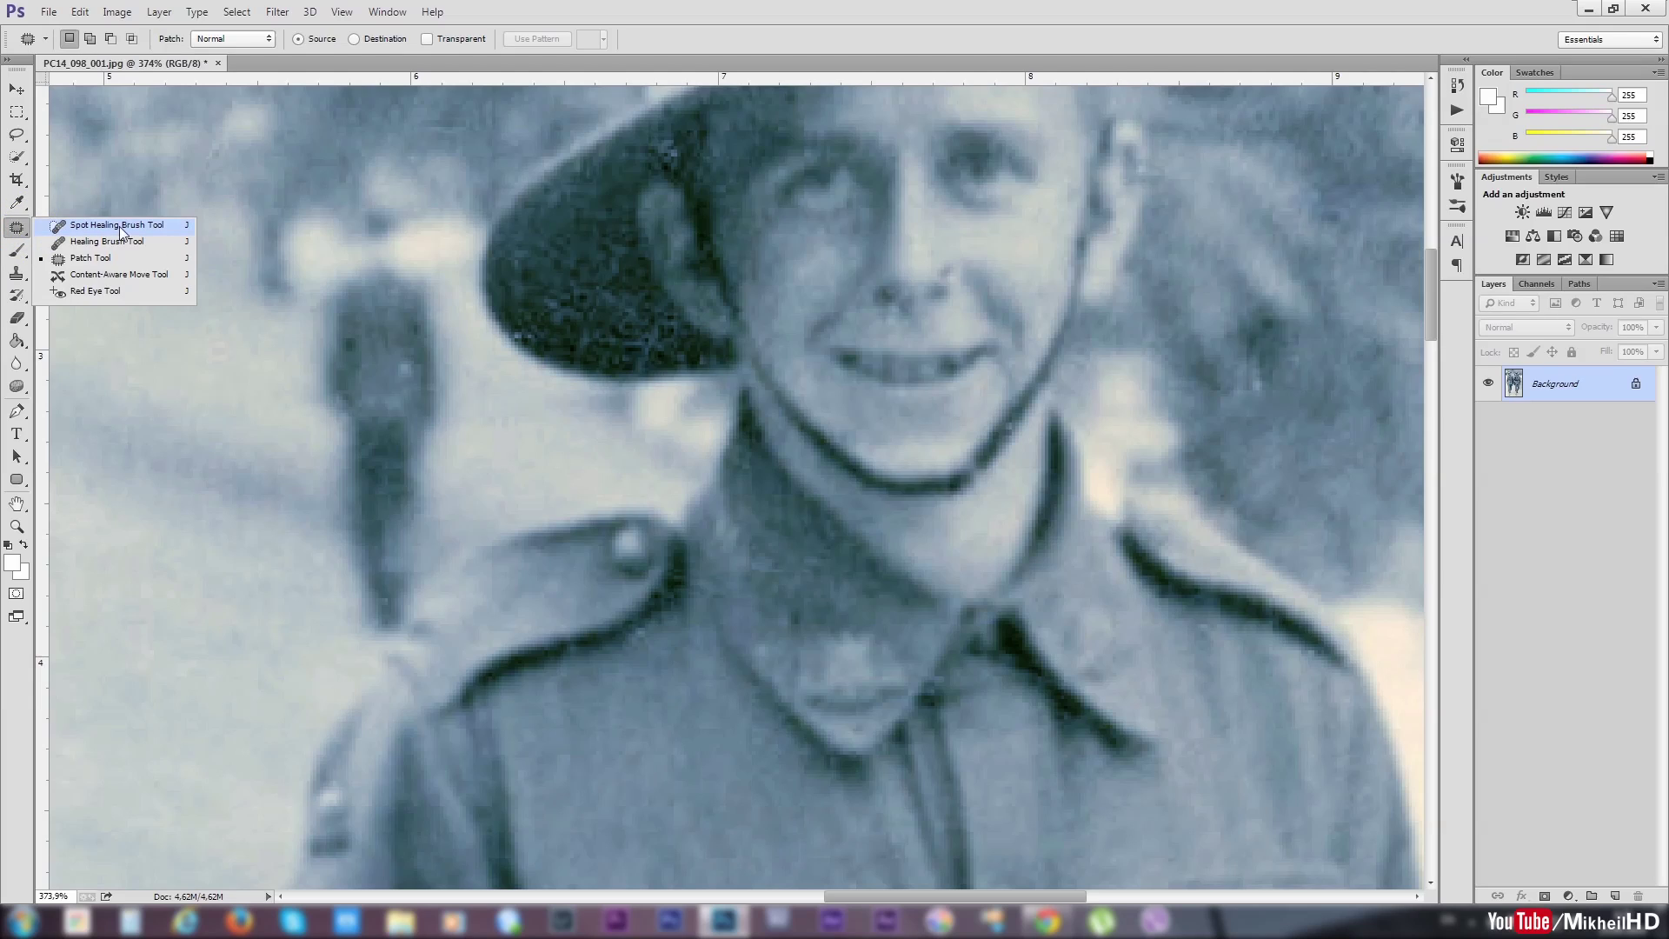
left_click(144, 226)
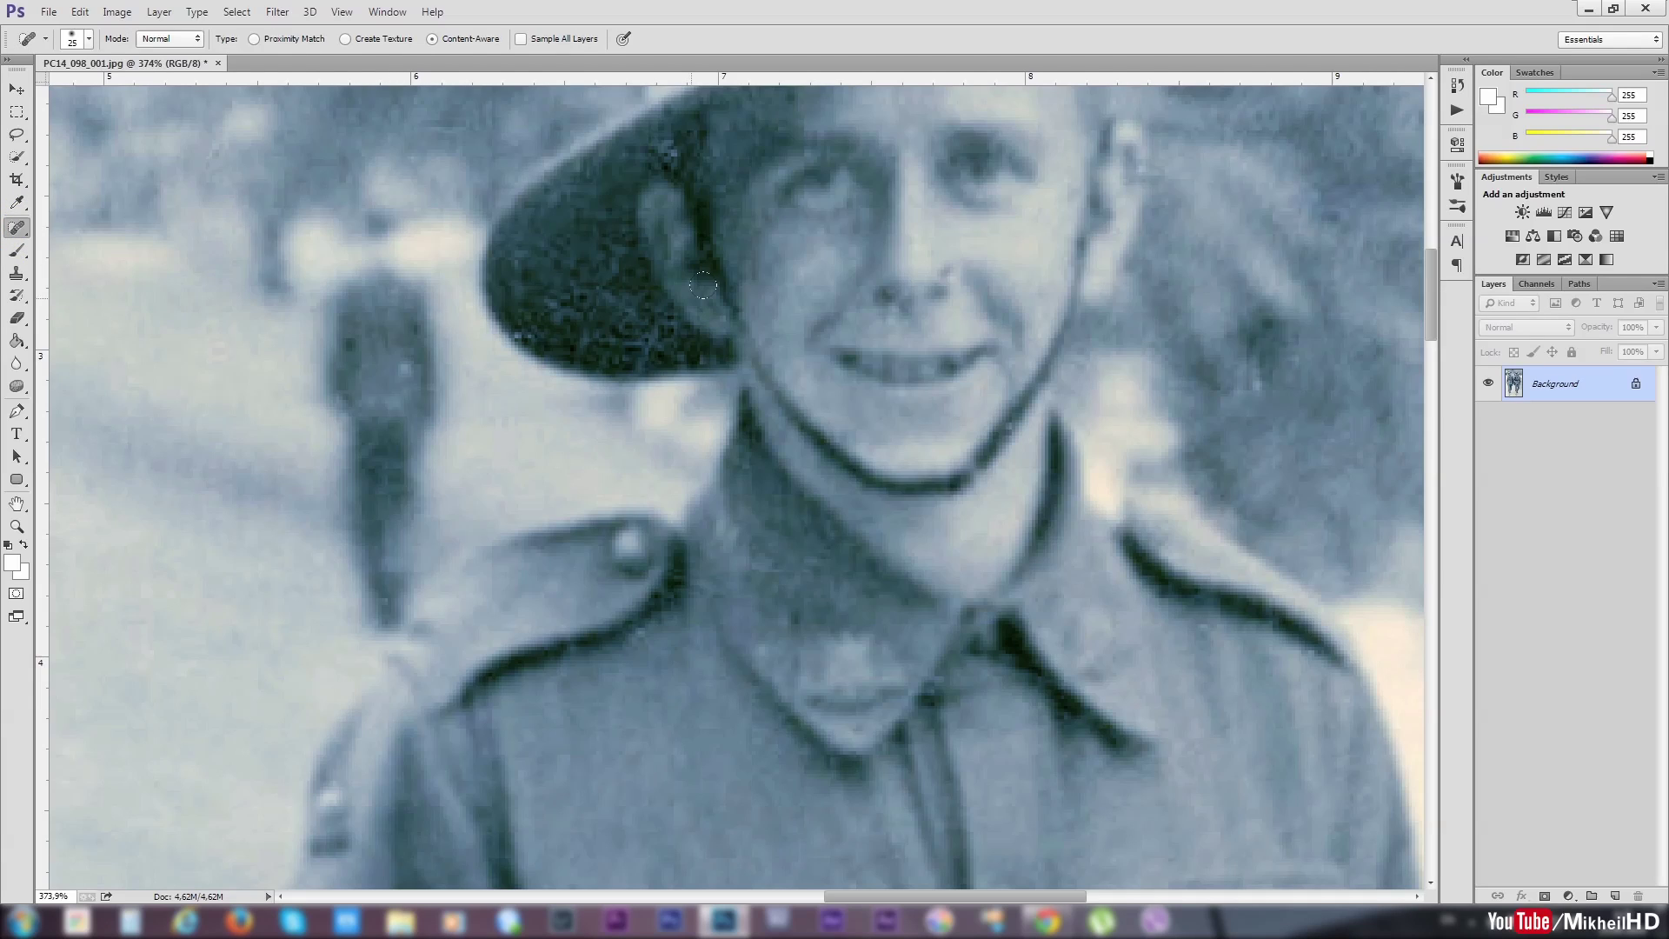
- Set the brush to 9 px and heal the two spots on the right soldier's nose
right_click(936, 244)
left_click_drag(998, 298, 986, 297)
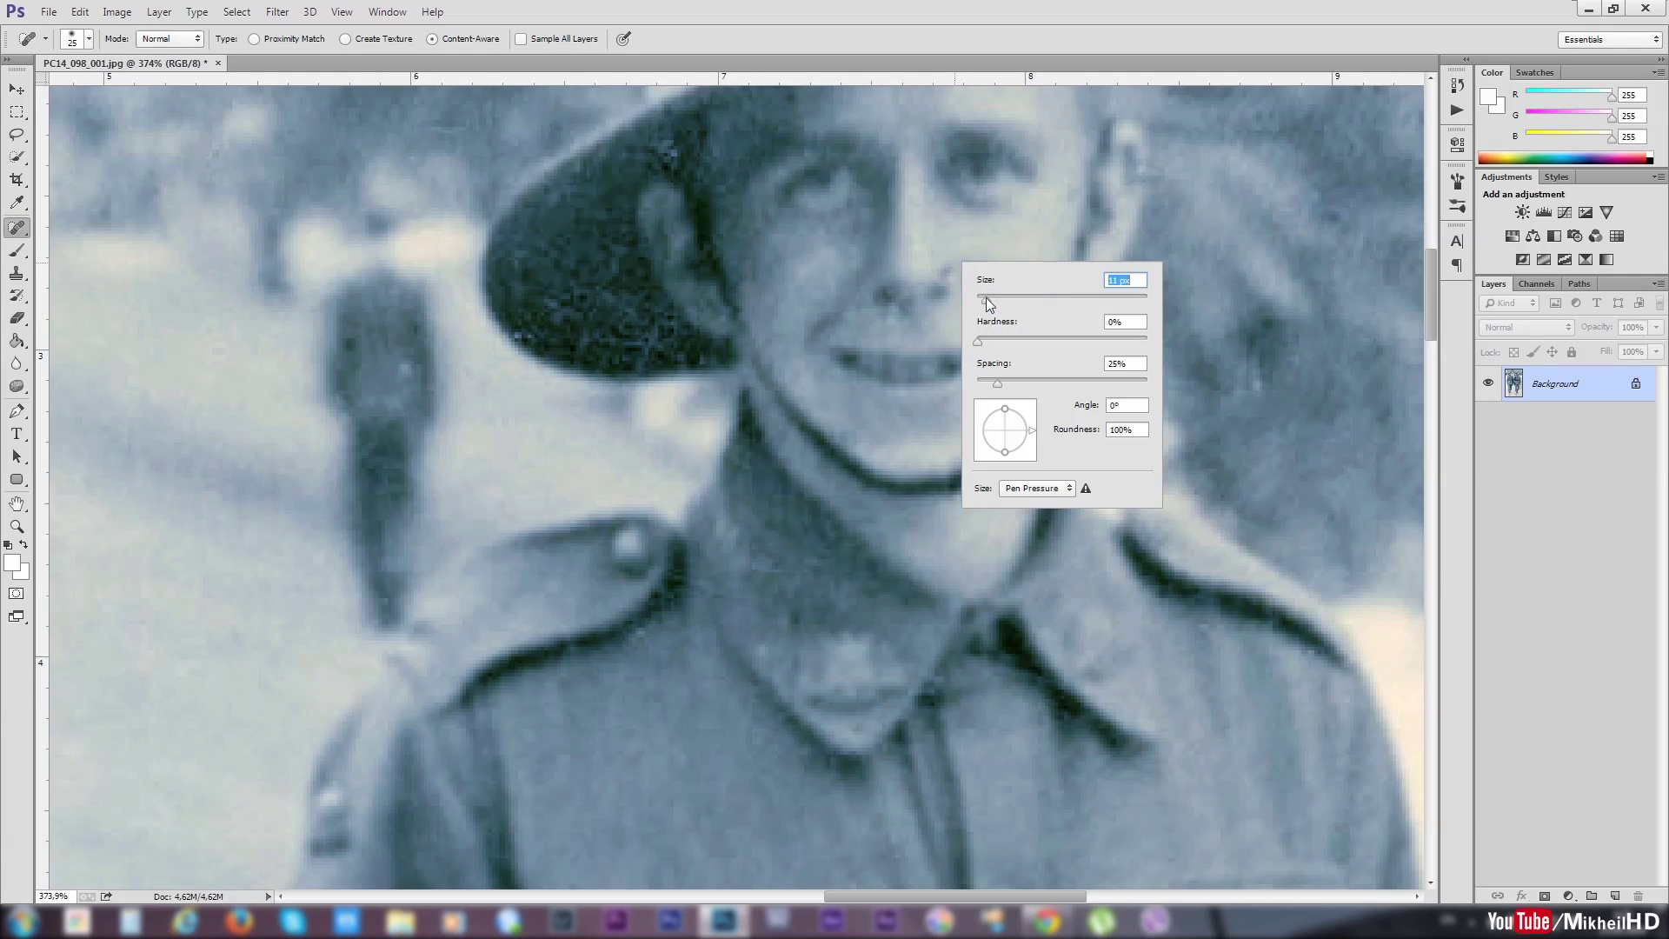
left_click(957, 248)
left_click(954, 333)
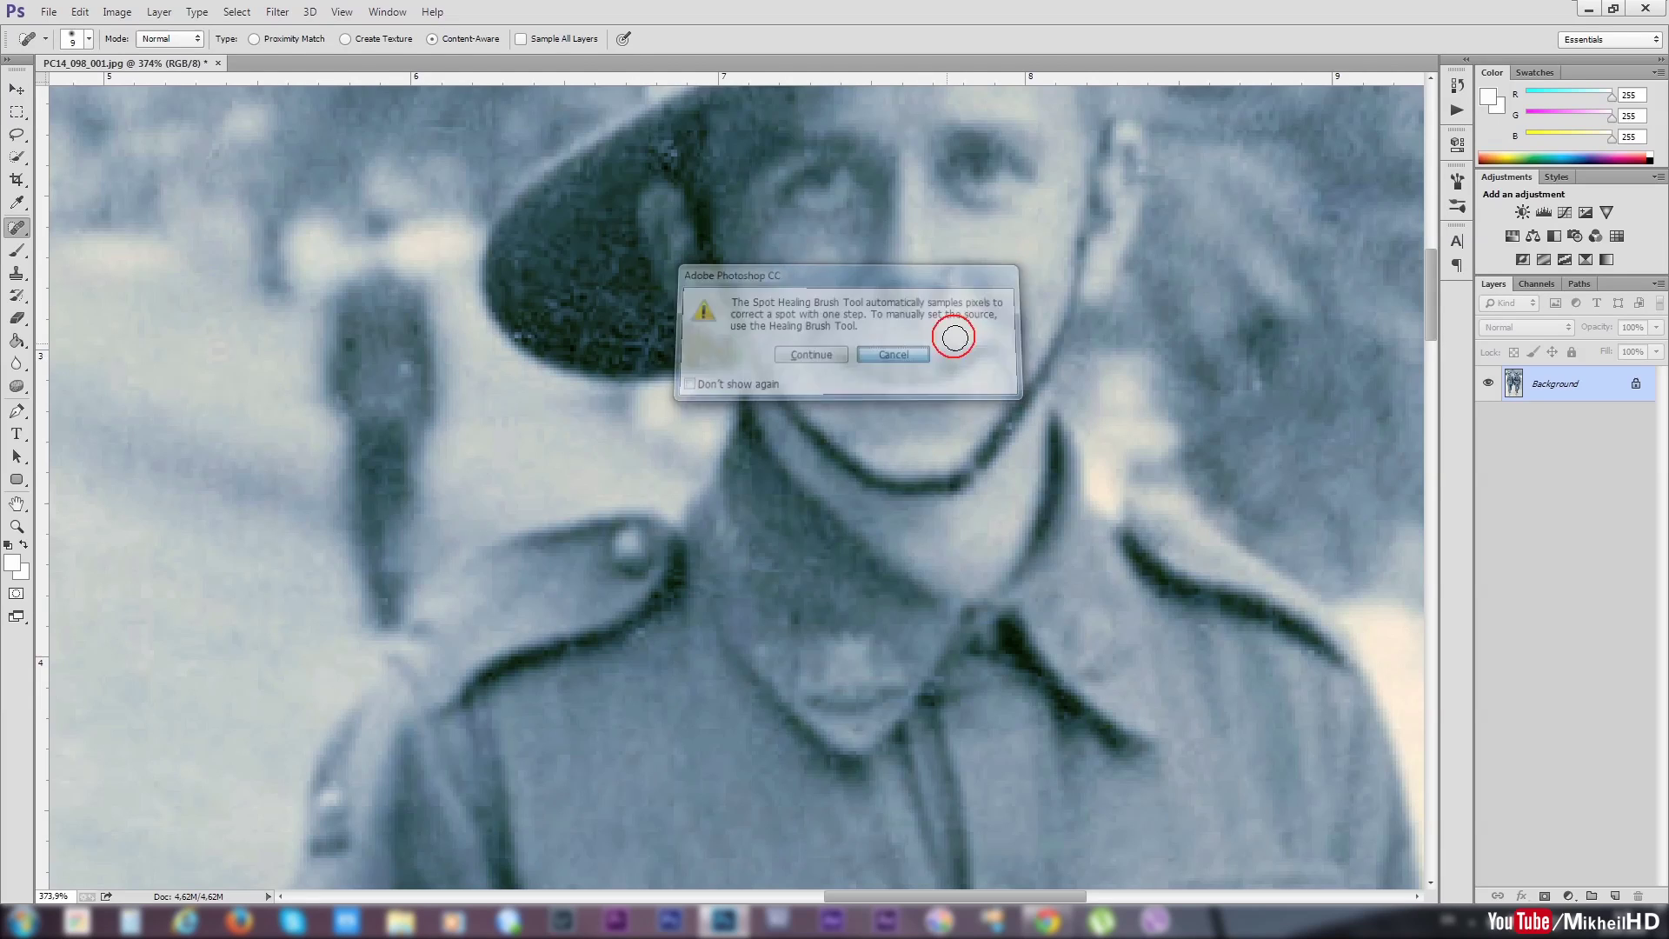
left_click(950, 262)
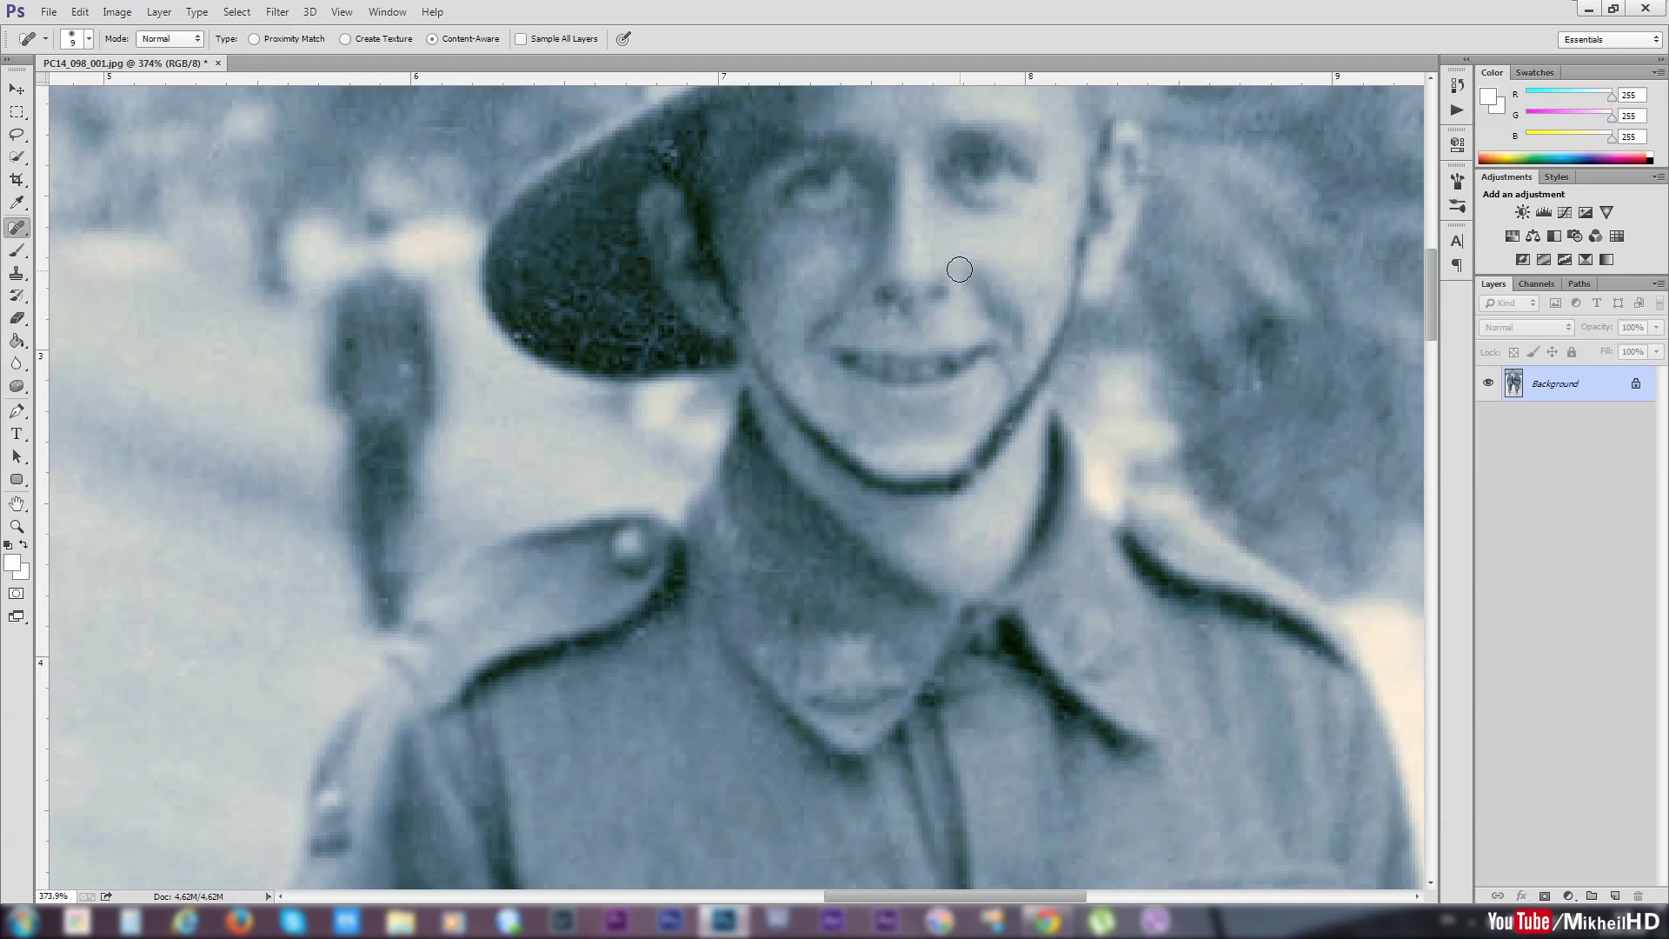
left_click(929, 250)
- Spot-heal the right soldier's nose-bridge blemish, then the dark spot on the left soldier's forehead
left_click(942, 256)
left_click_drag(551, 279, 794, 455)
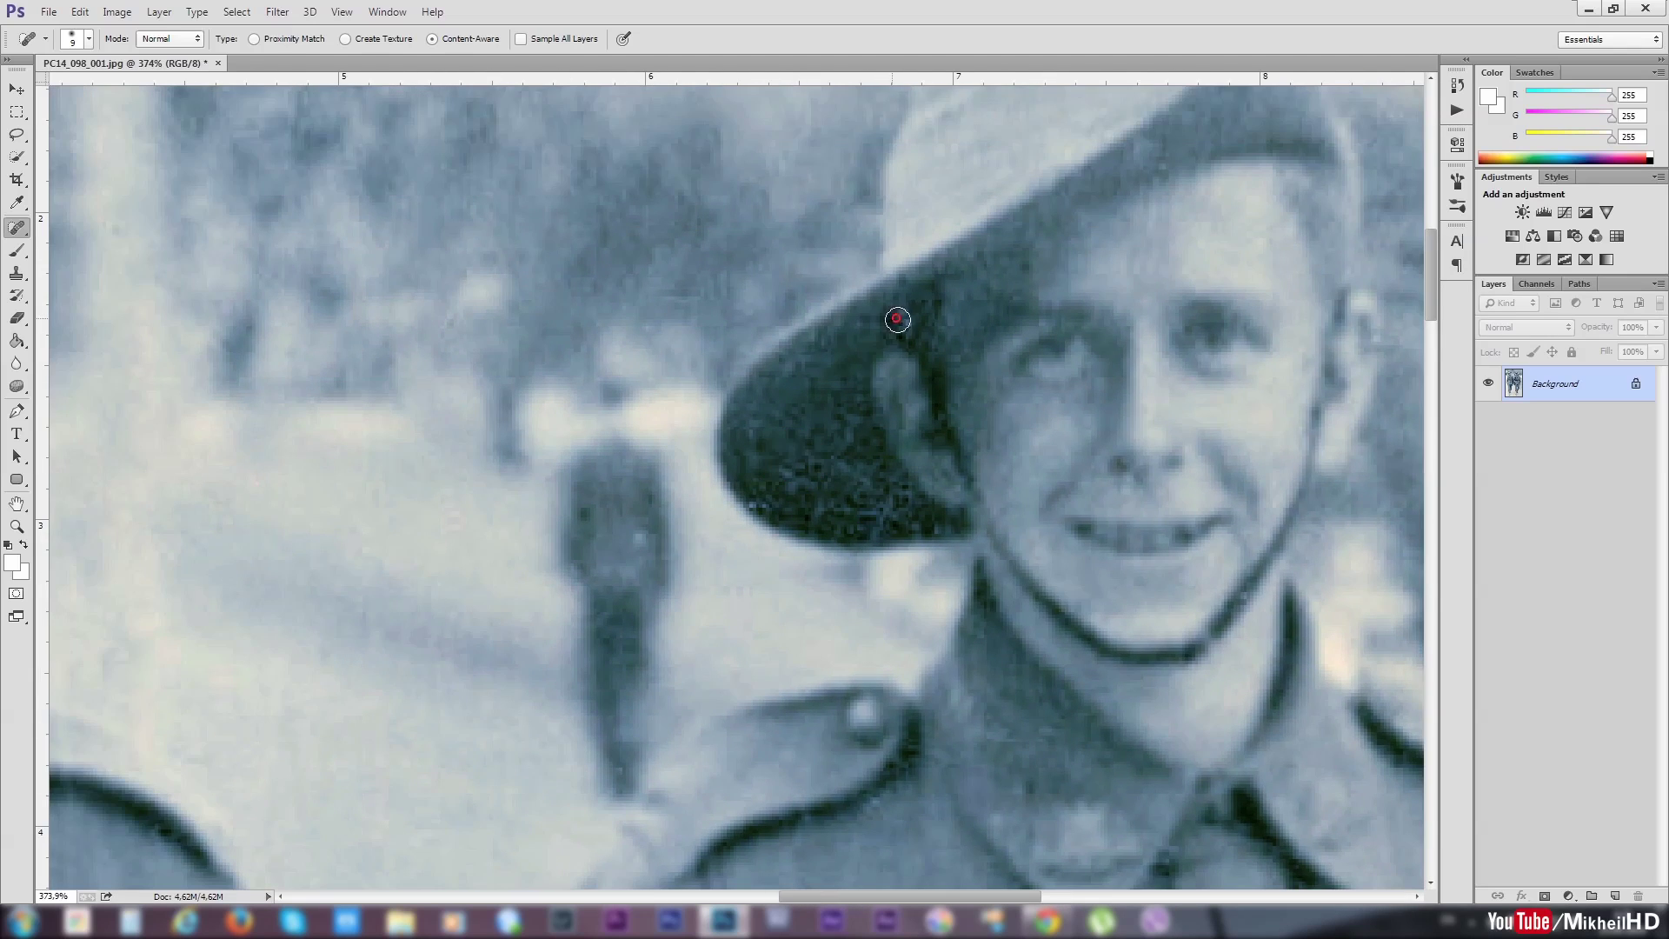
left_click_drag(672, 420, 1296, 526)
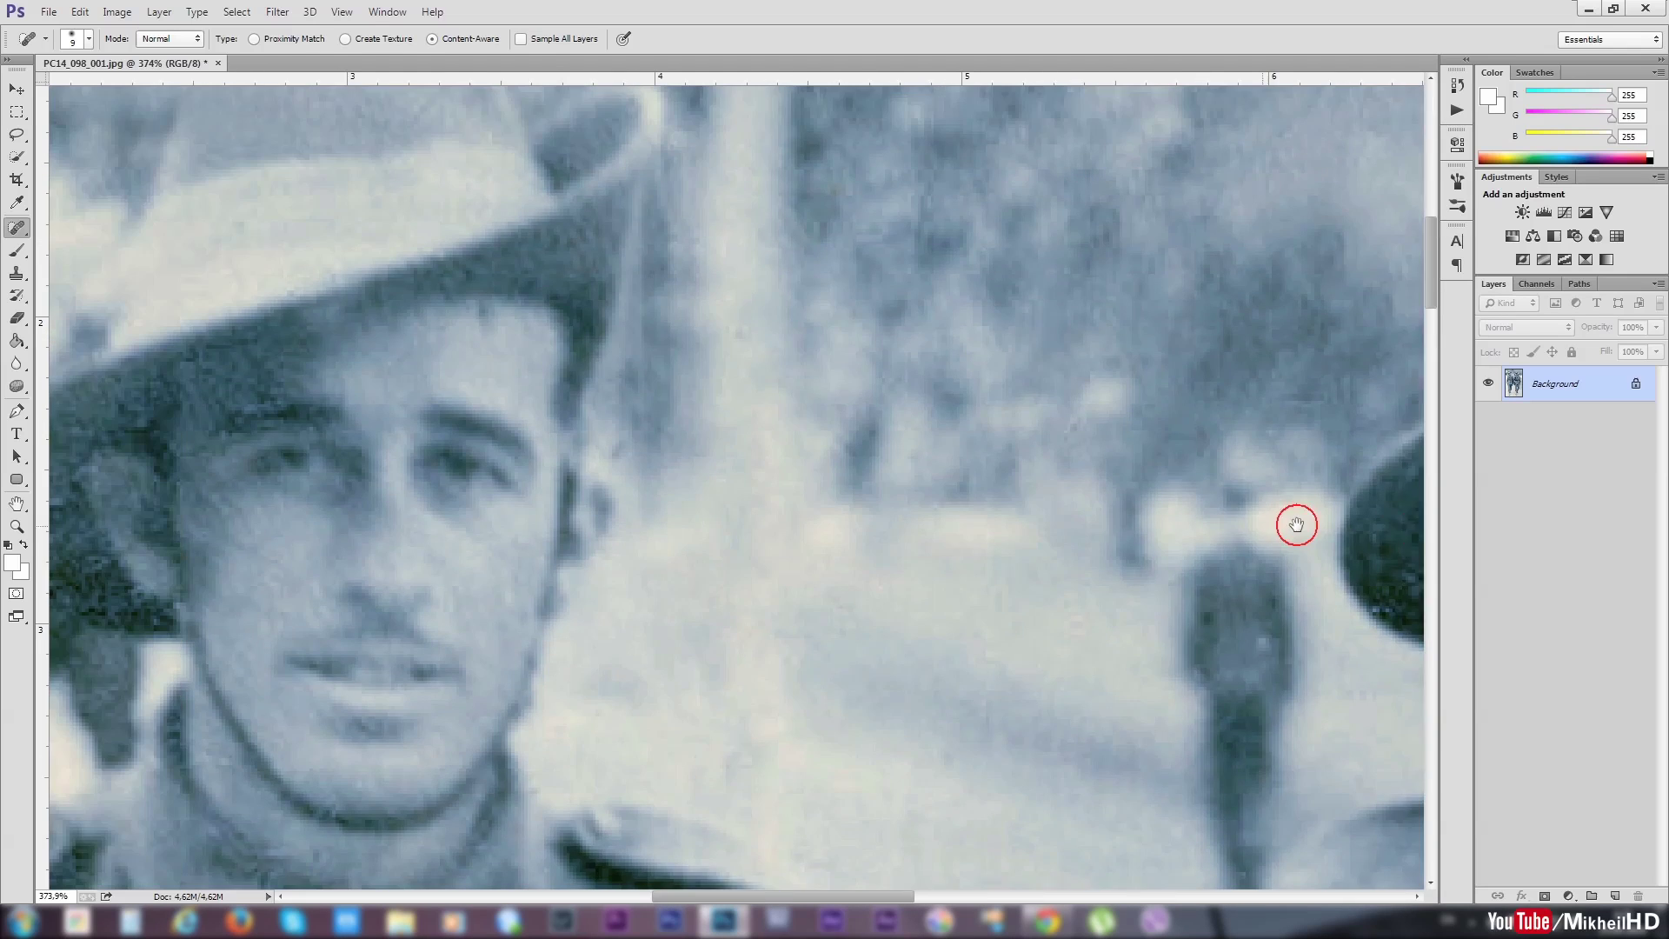
left_click(516, 310)
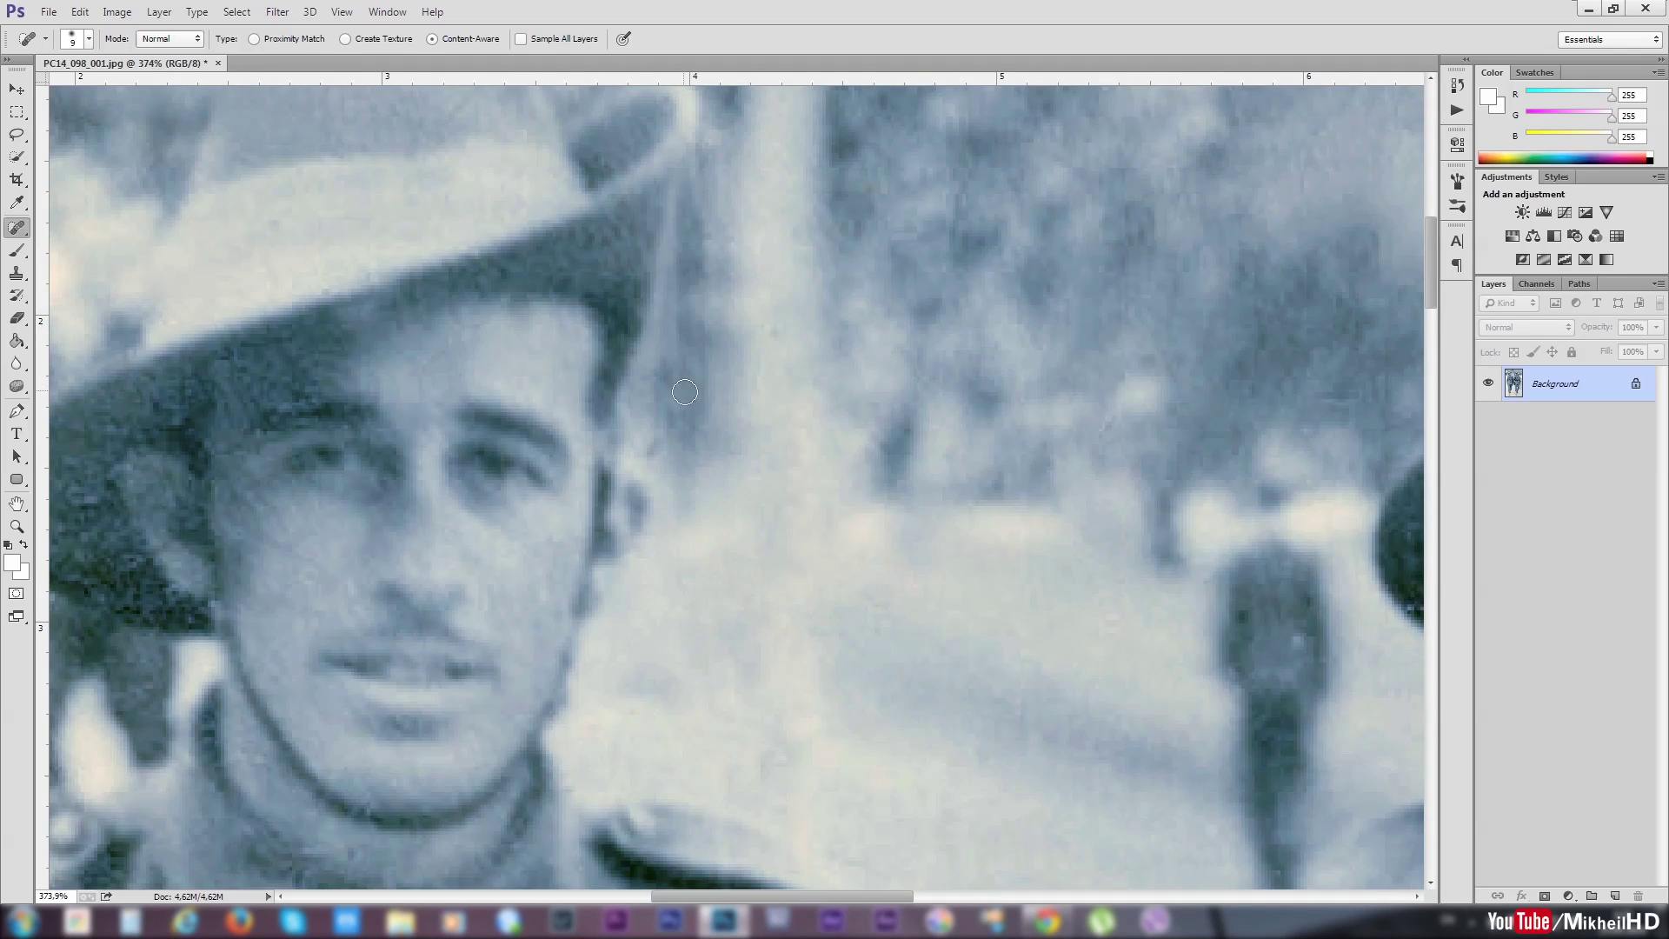
- Zoom out and pan down to bring both soldiers' jackets and belts into view
scroll(998, 374, "down", 3)
scroll(1061, 479, "down", 2)
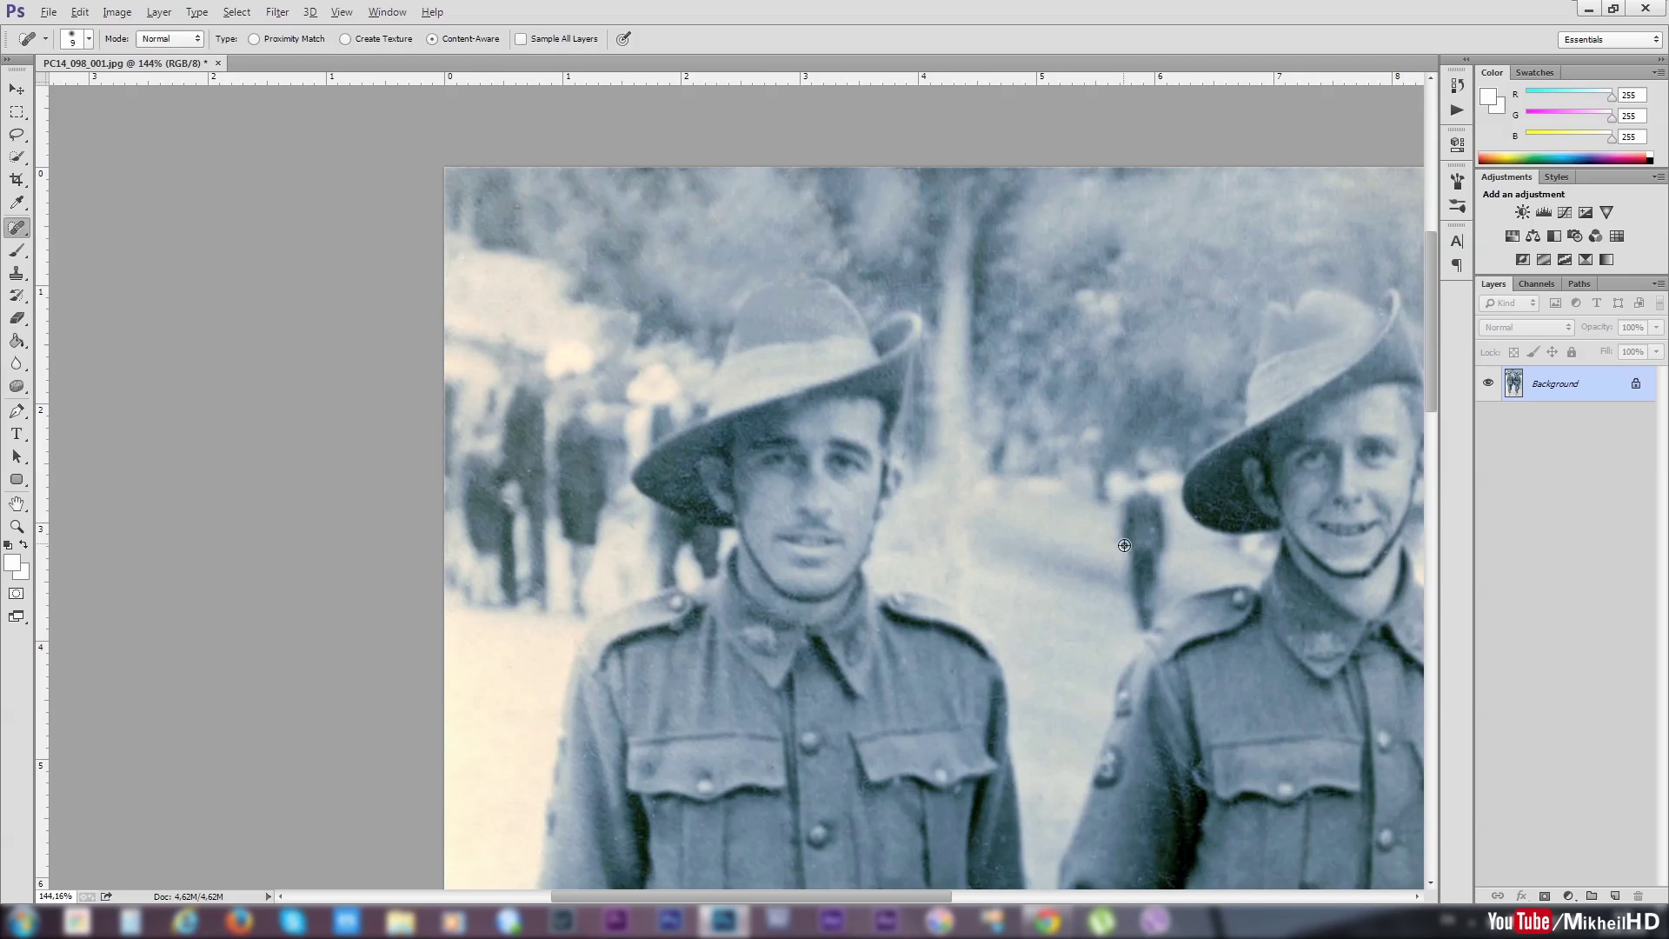
scroll(1122, 546, "down", 1)
scroll(1121, 556, "down", 1)
scroll(1156, 625, "down", 1)
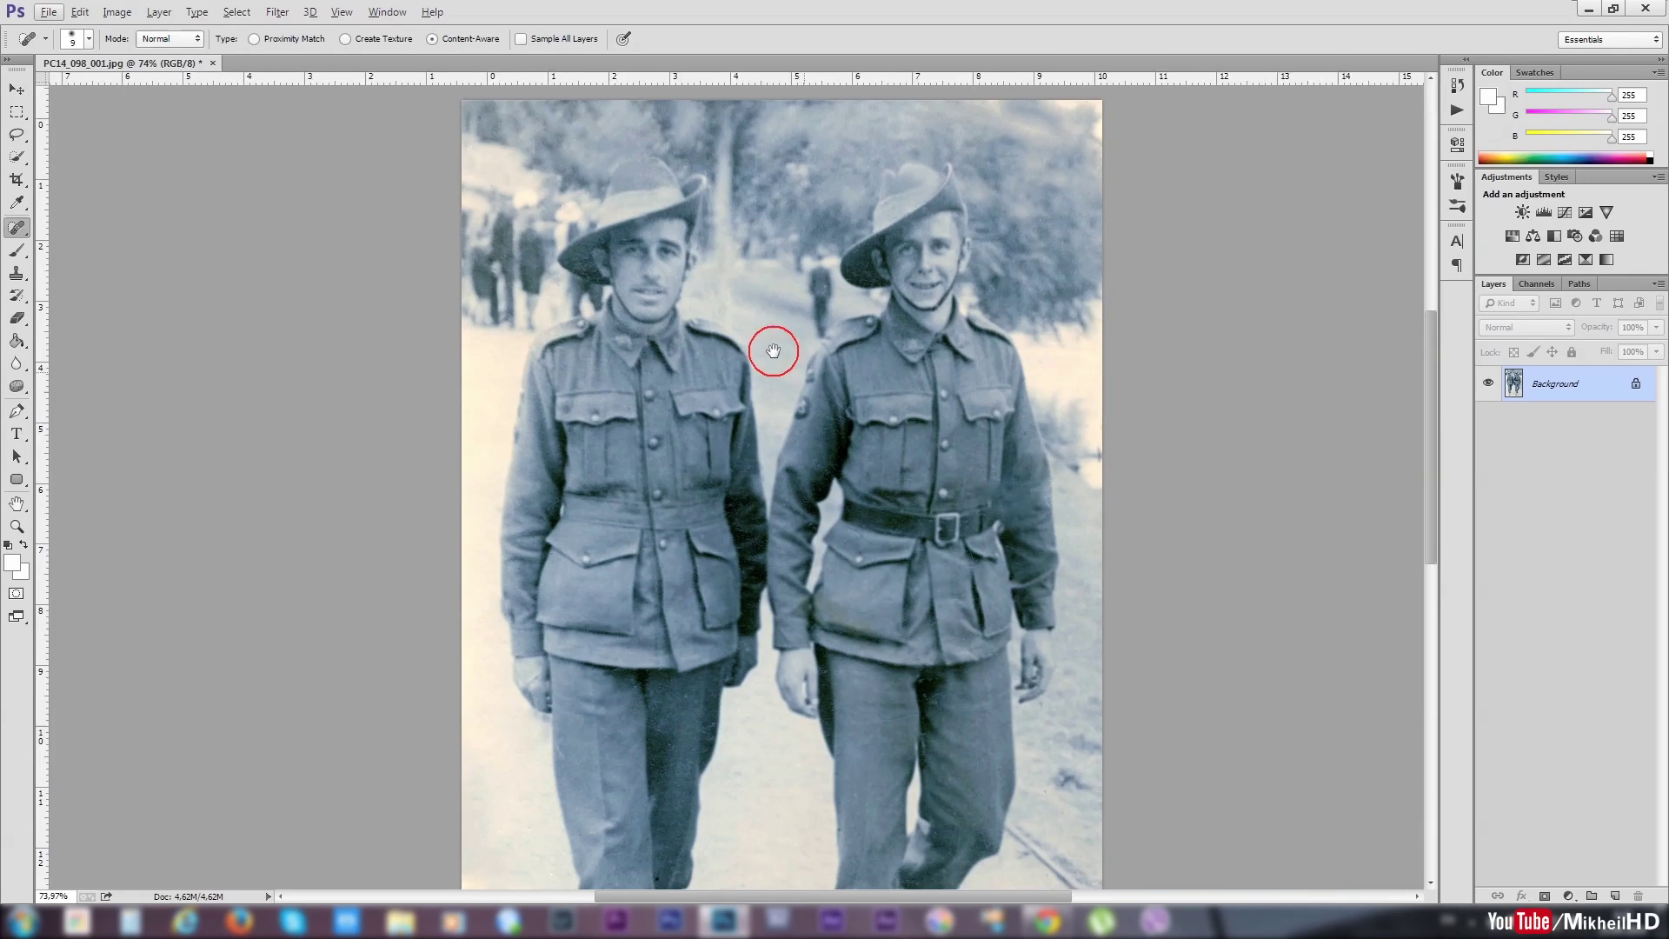
scroll(779, 352, "down", 1)
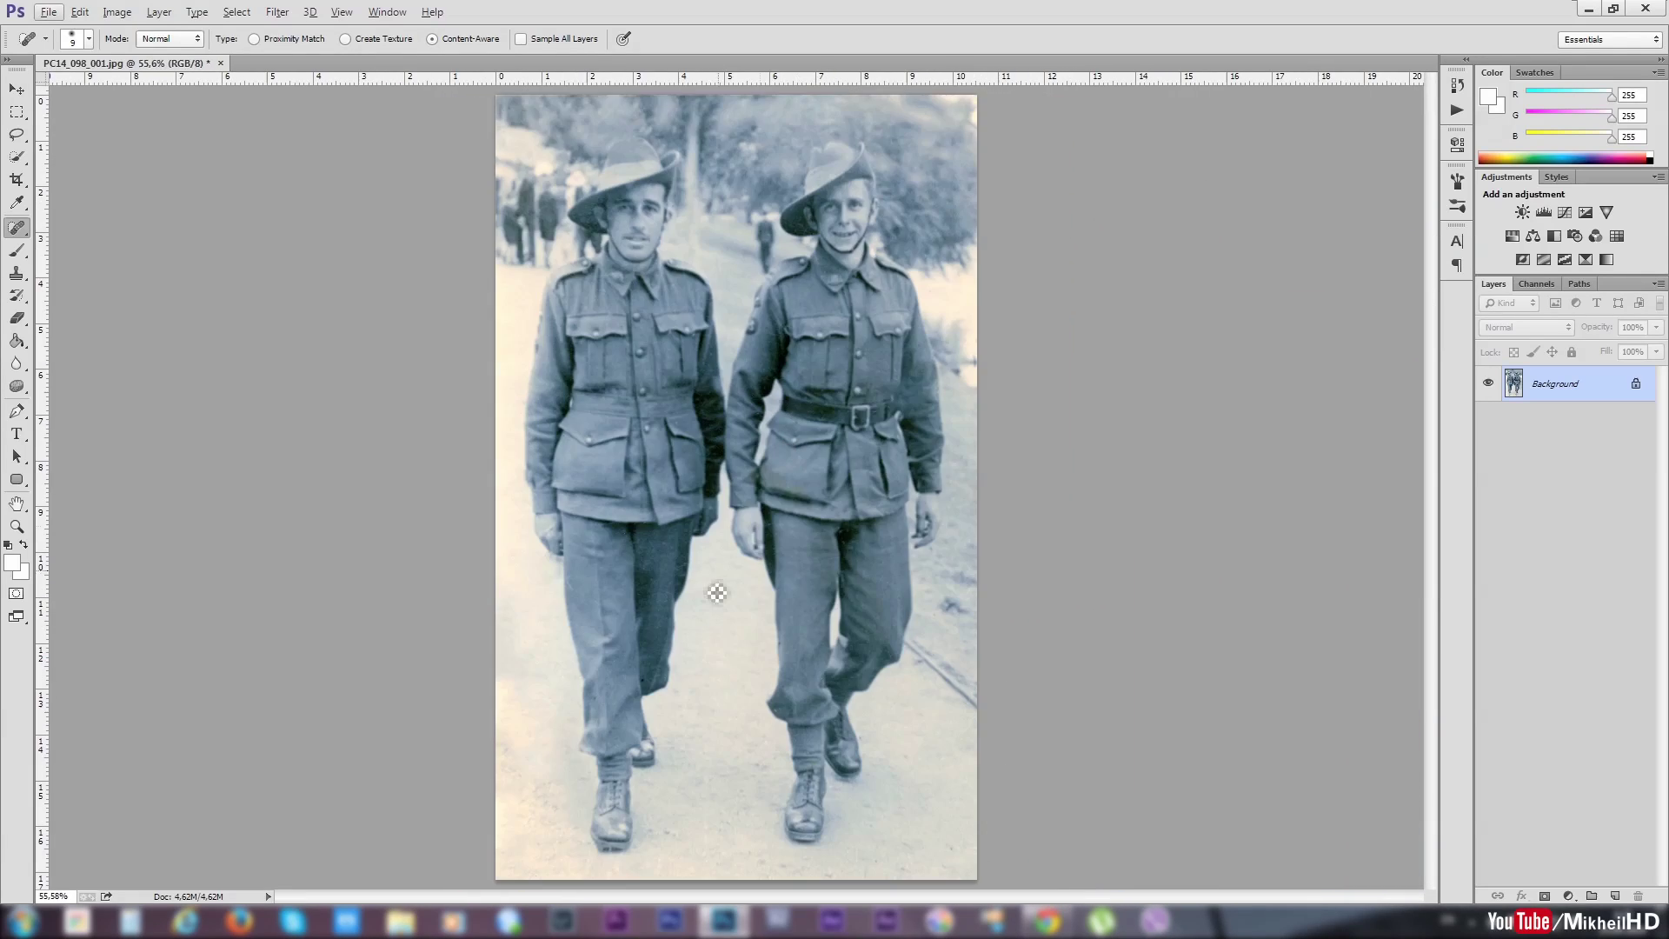
scroll(646, 558, "up", 2)
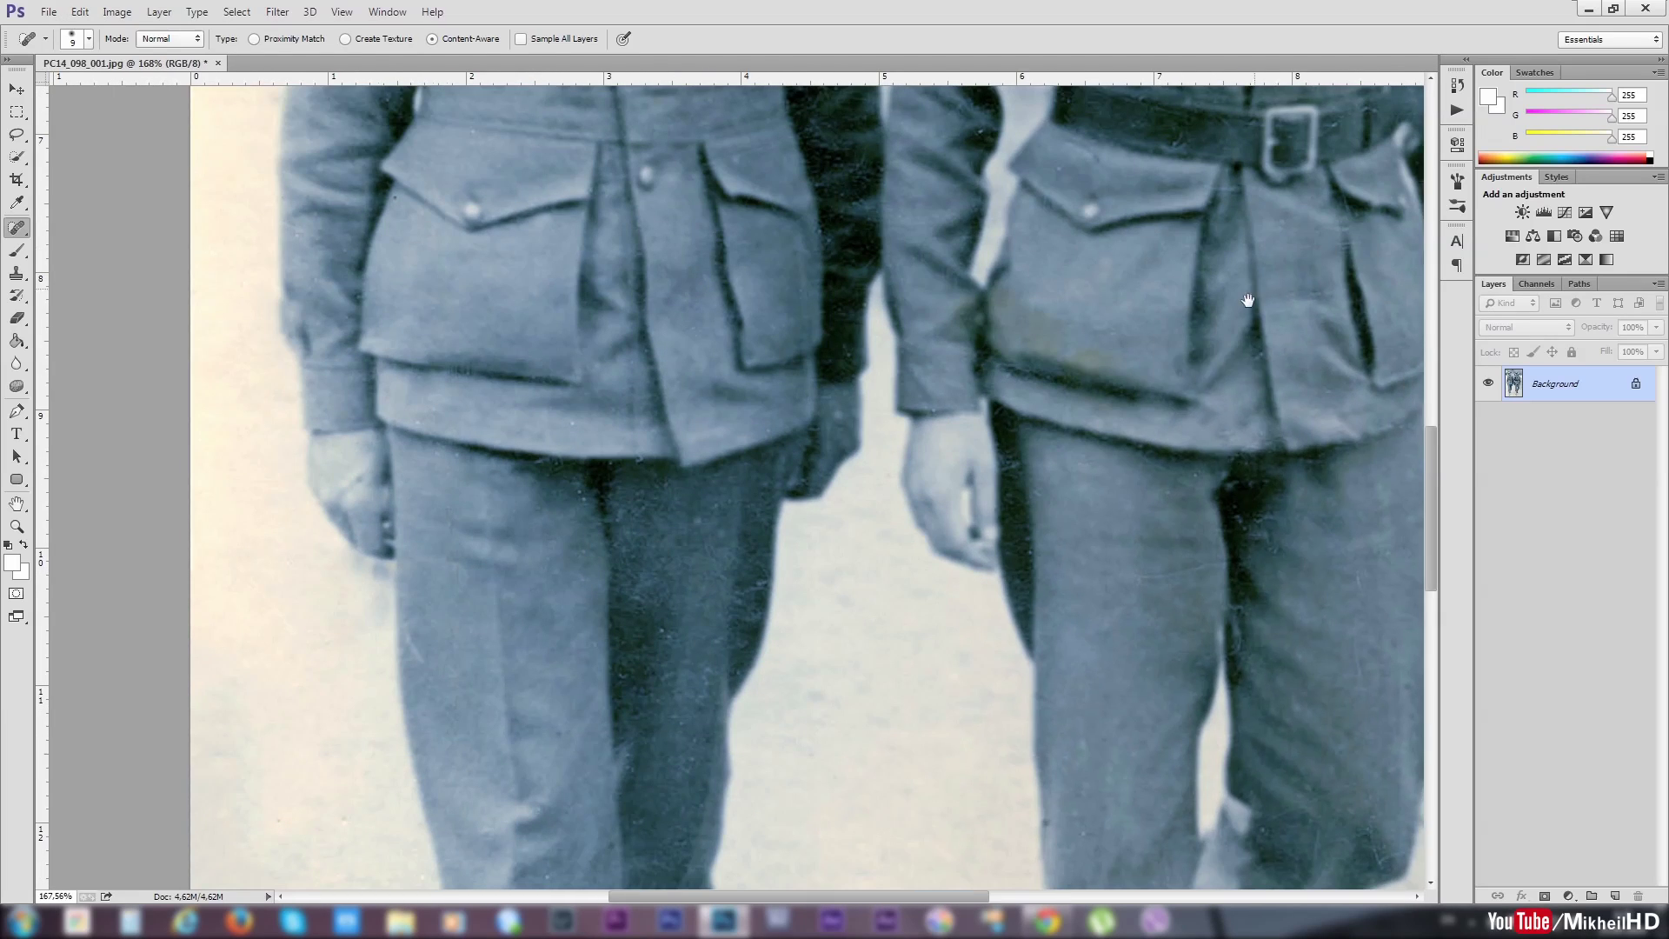
left_click_drag(1247, 301, 1169, 657)
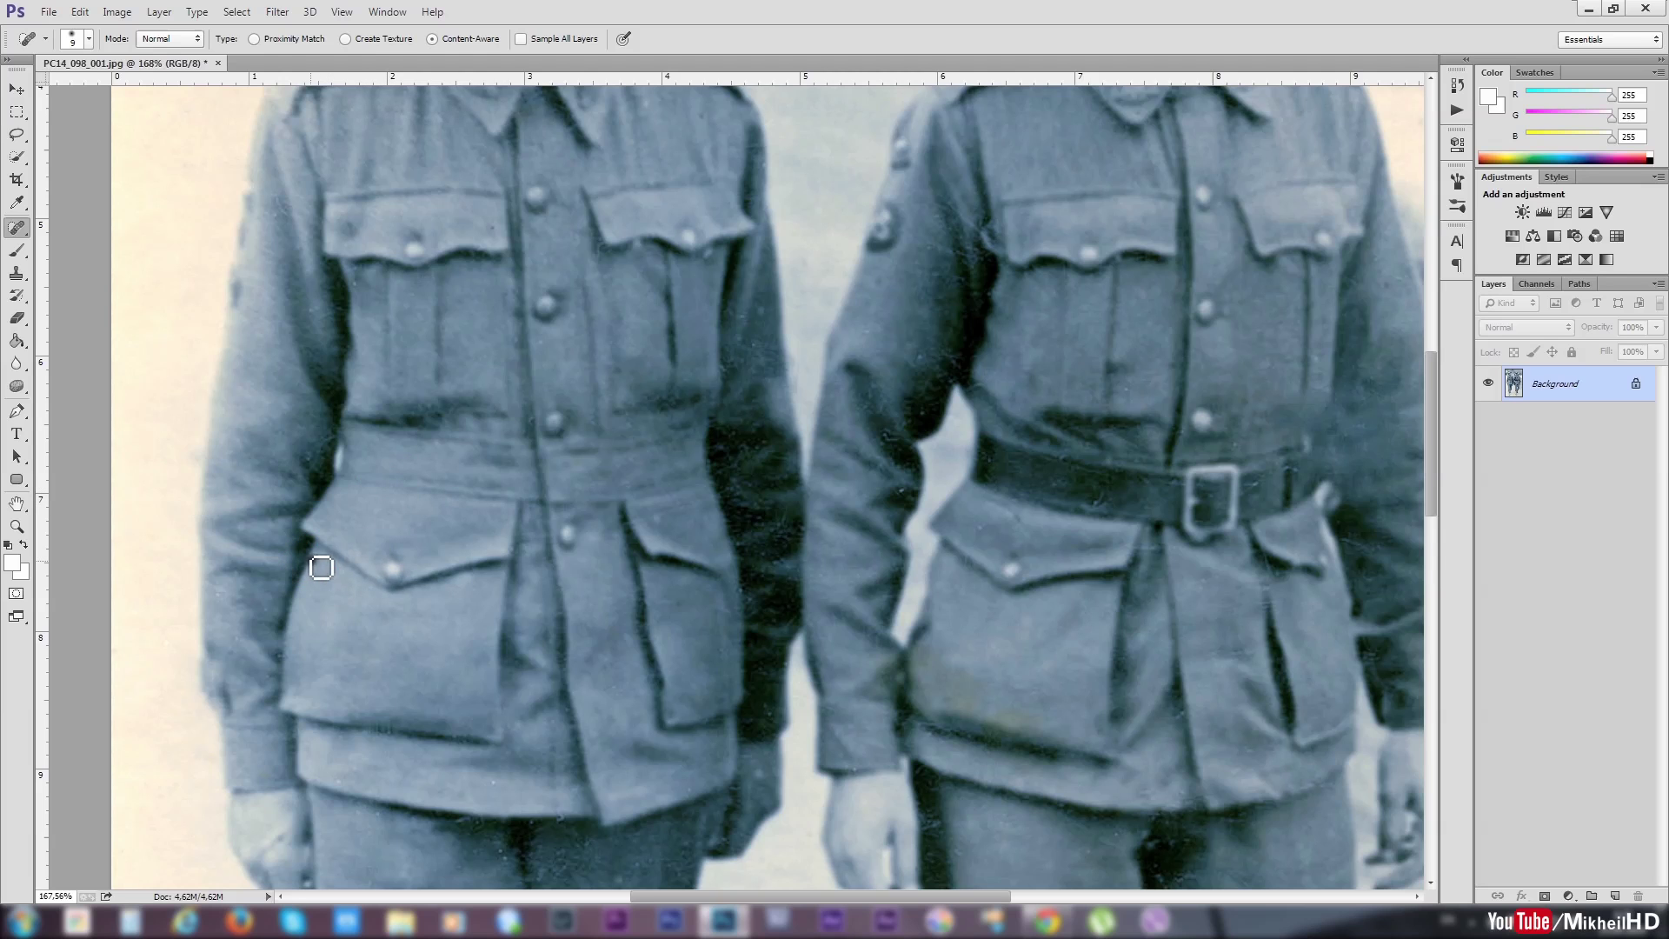
key("alt")
scroll(904, 383, "down", 2)
scroll(939, 404, "down", 2)
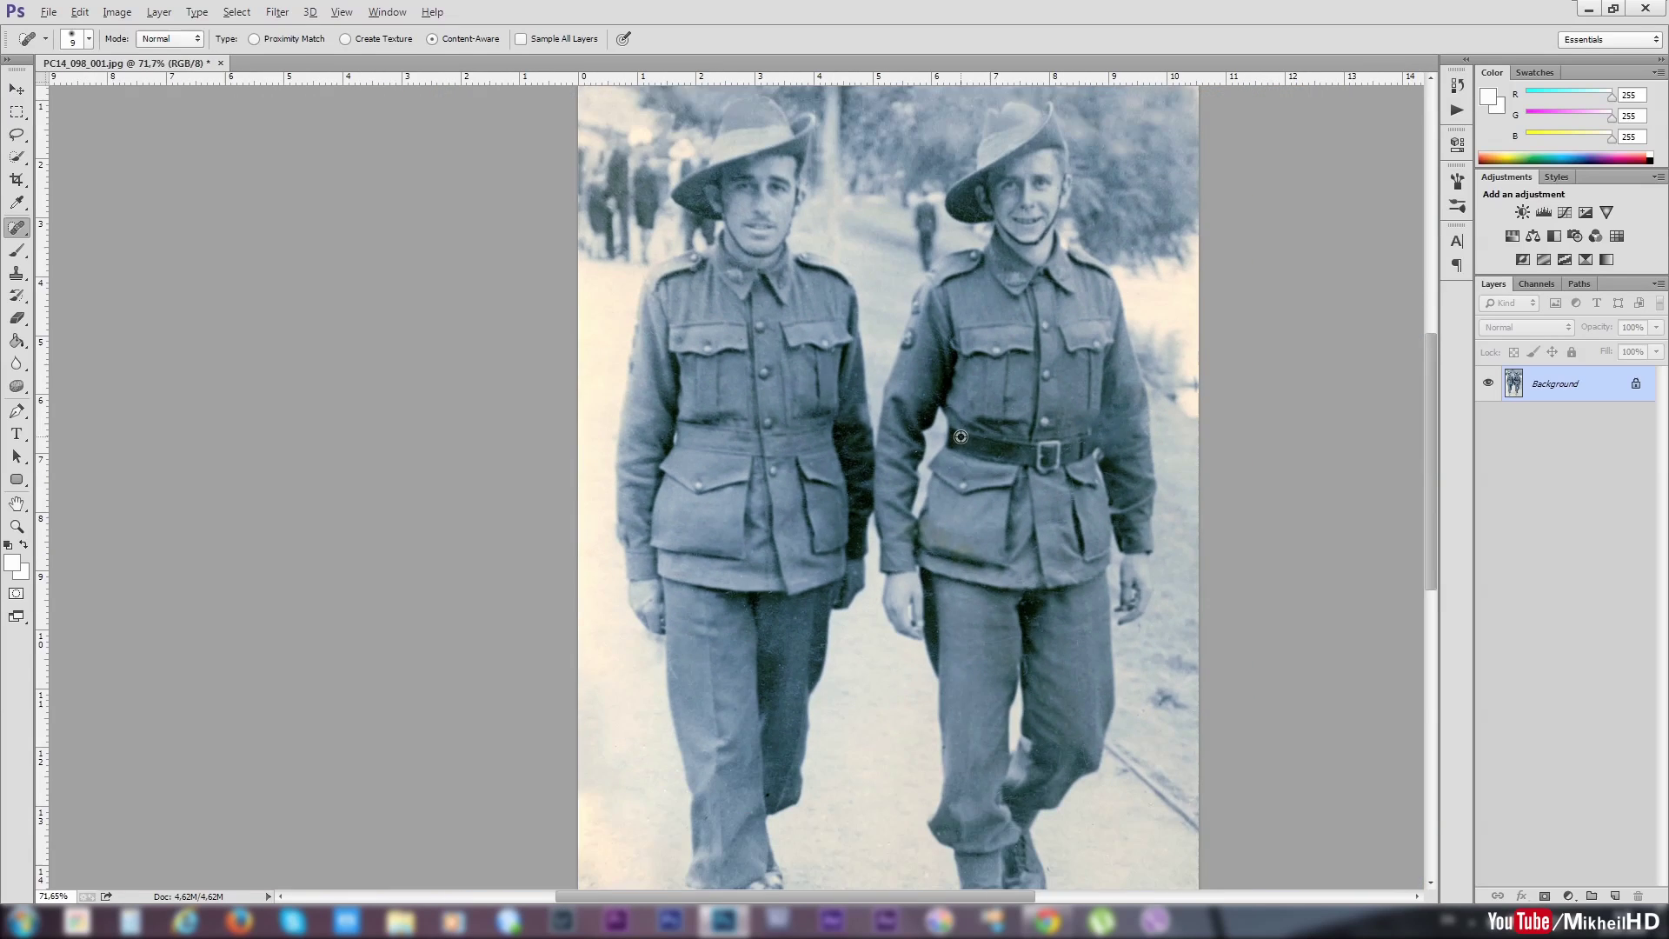
scroll(982, 426, "down", 1)
scroll(1023, 449, "down", 1)
key("alt")
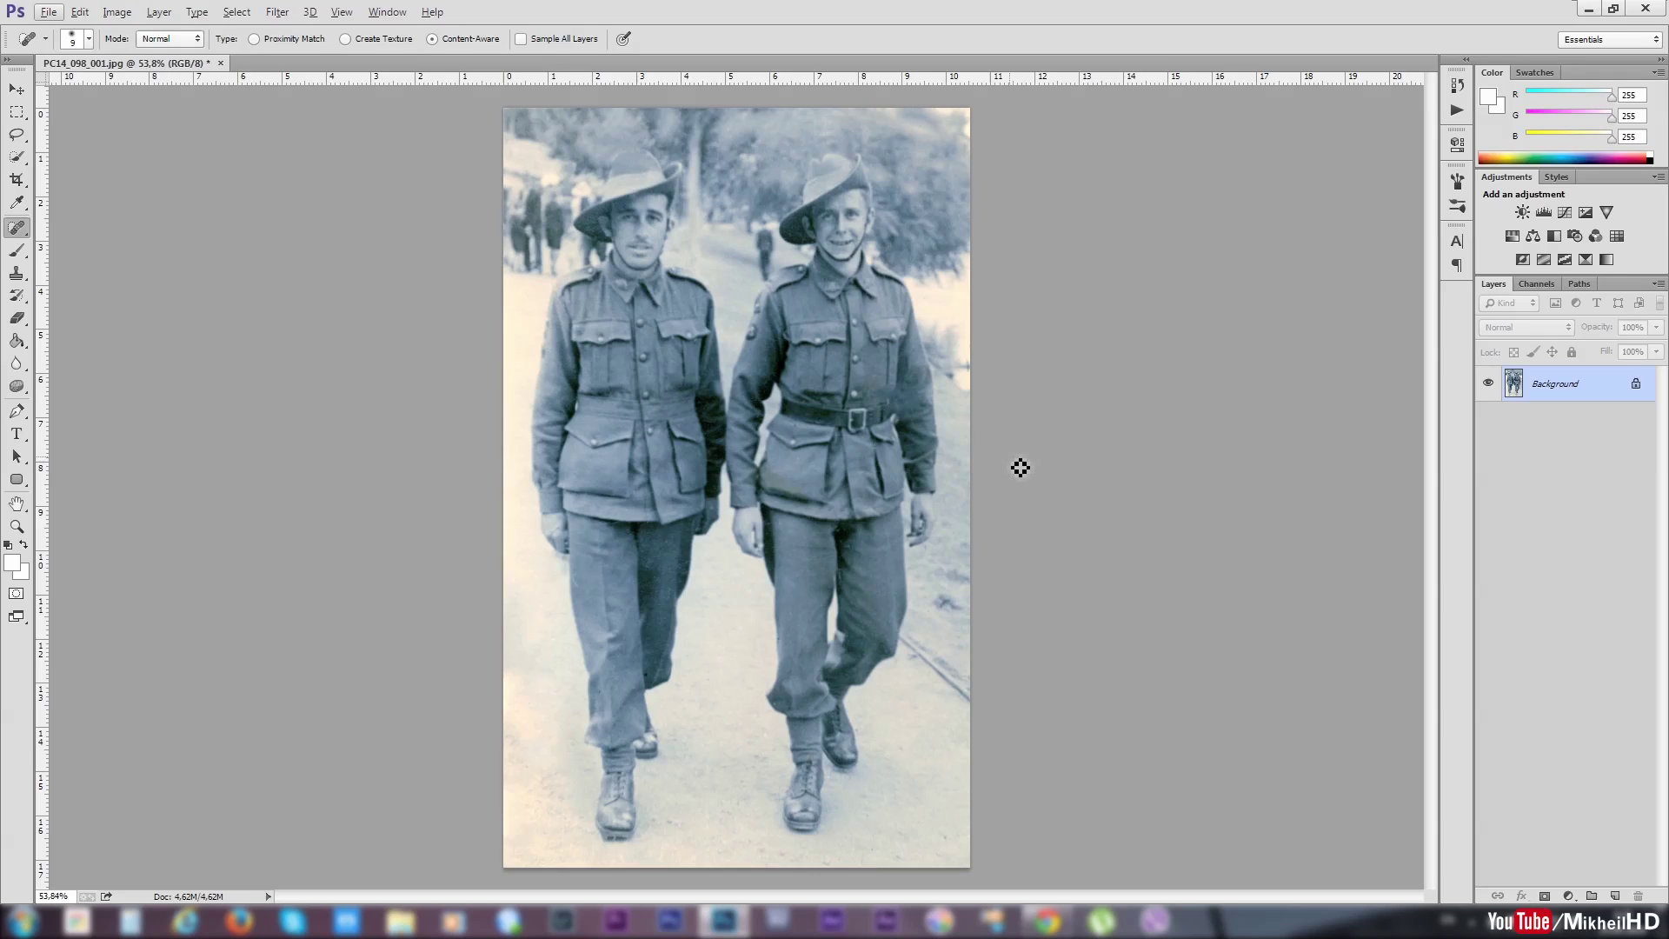